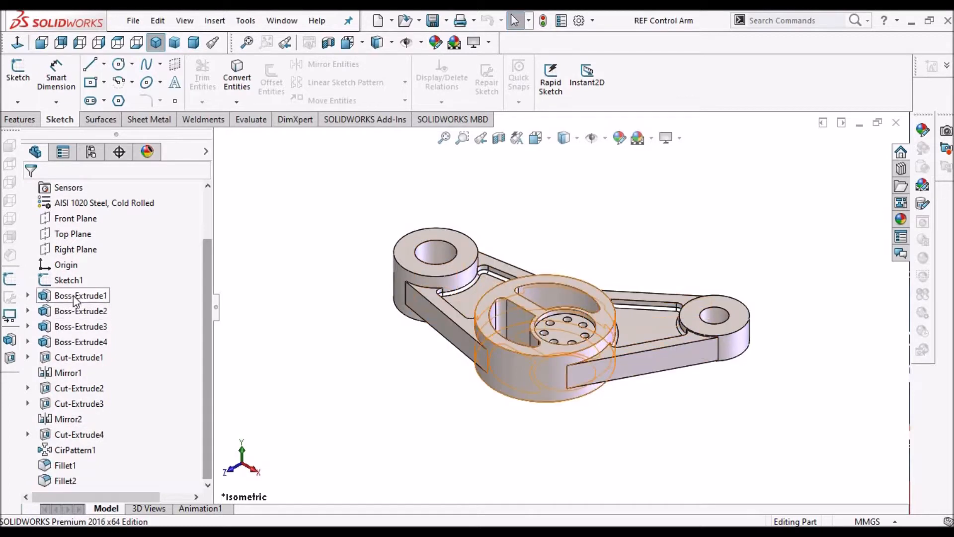
Highlight the reference control arm's features one by one, from Boss-Extrude2 to Fillet2, to review how the part is built.
left_click(74, 311)
left_click(73, 326)
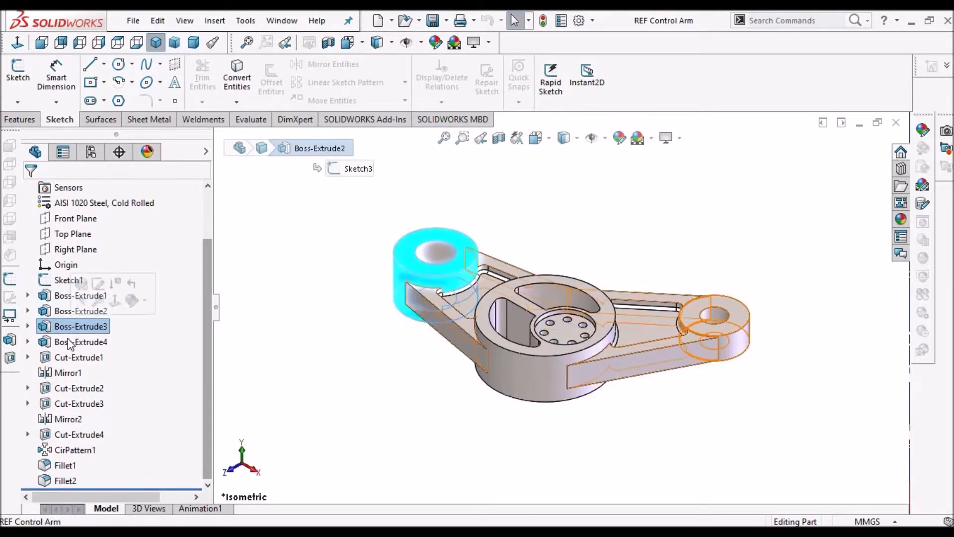
left_click(69, 342)
left_click(66, 357)
left_click(63, 374)
left_click(65, 389)
left_click(66, 404)
left_click(68, 419)
left_click(68, 434)
left_click(68, 450)
left_click(62, 466)
left_click(62, 482)
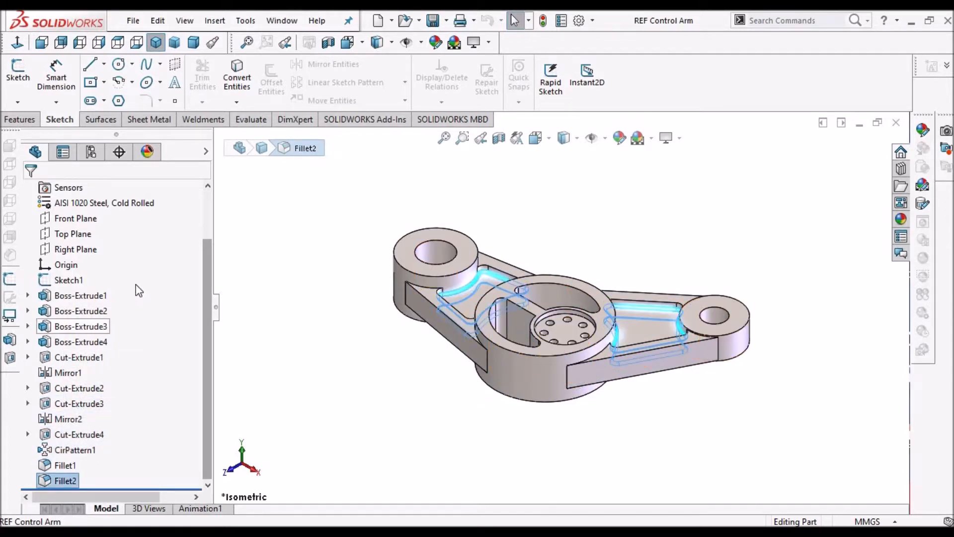
left_click(341, 196)
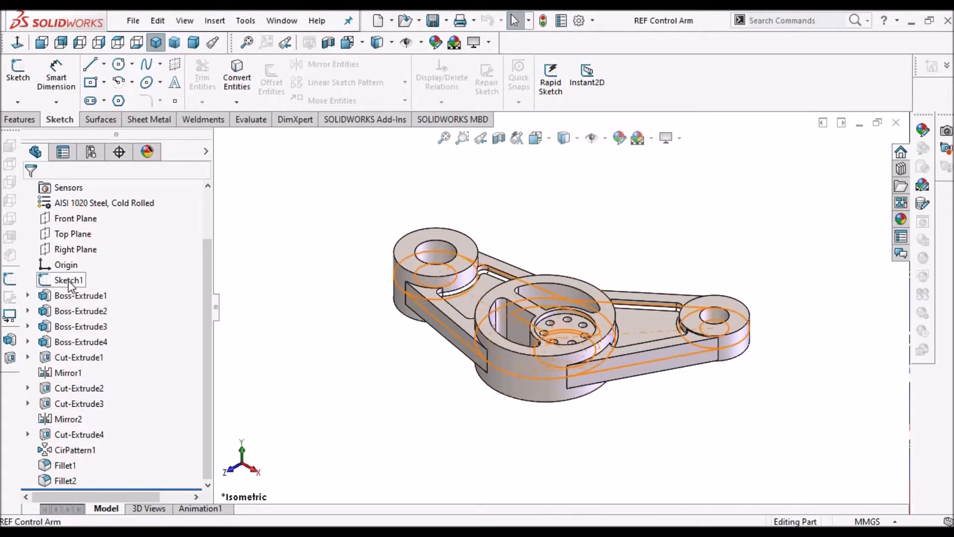
Inspect the dimensions of Sketch1 on the reference control arm.
middle_click_drag(643, 291, 636, 363)
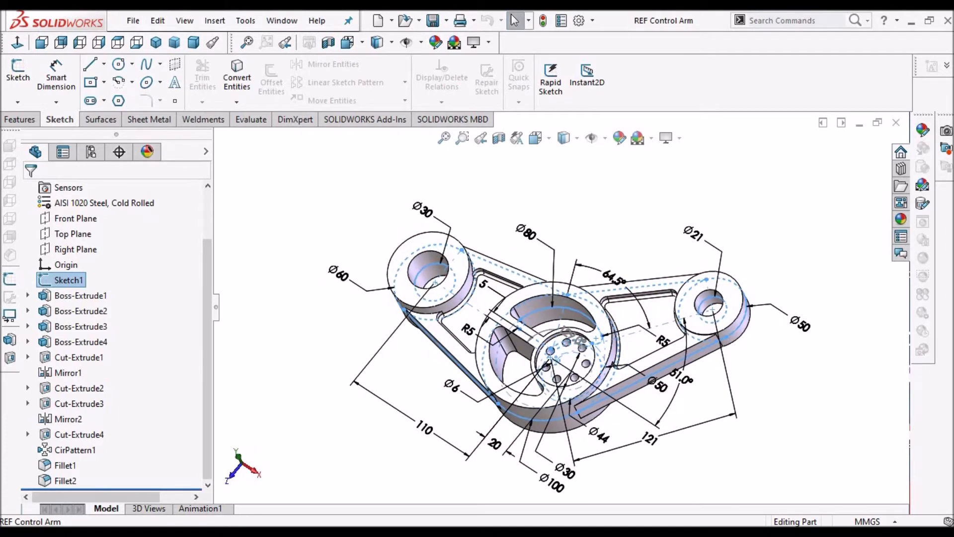
left_click(321, 205)
Switch to the Ref Control Arm drawing and examine the dimensions in its plan view and section A-A.
left_click(290, 22)
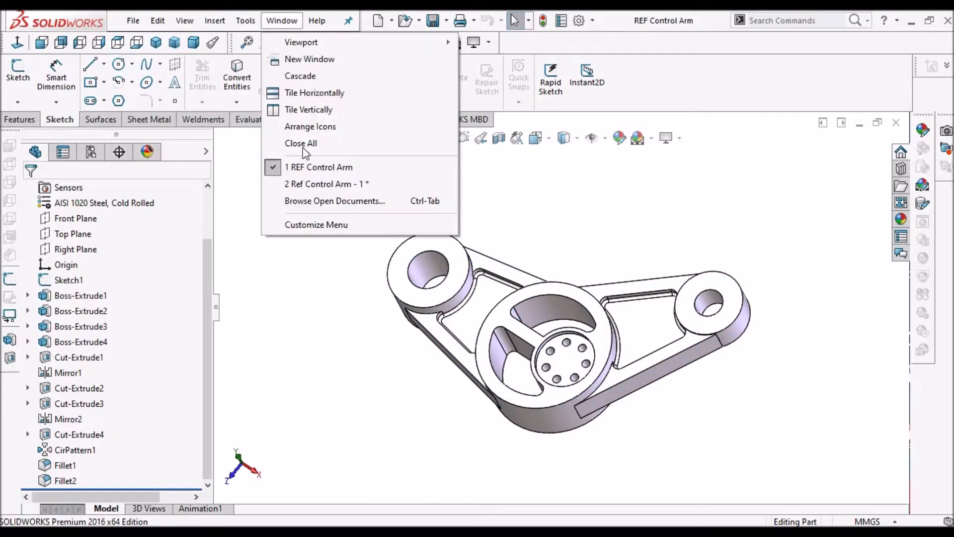
left_click(318, 187)
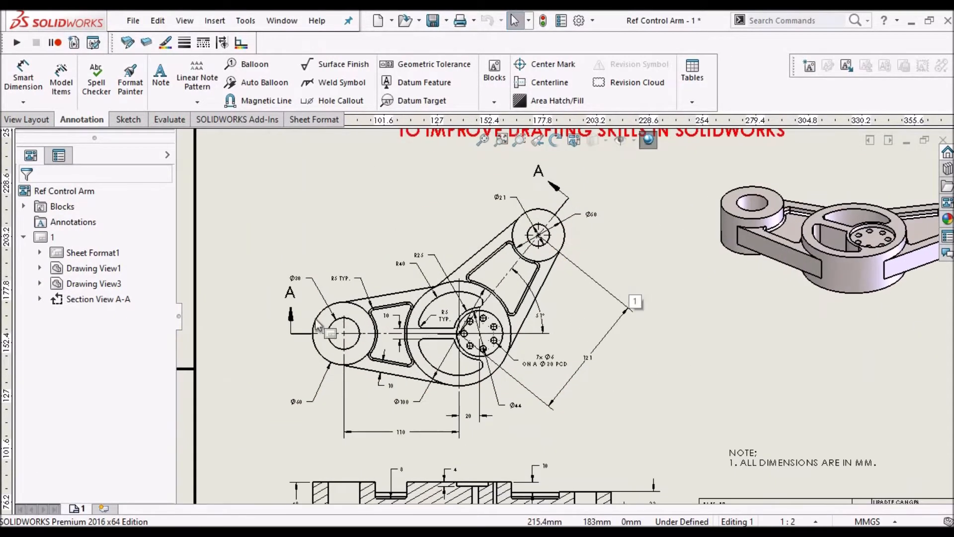
scroll(515, 263, "down", 3)
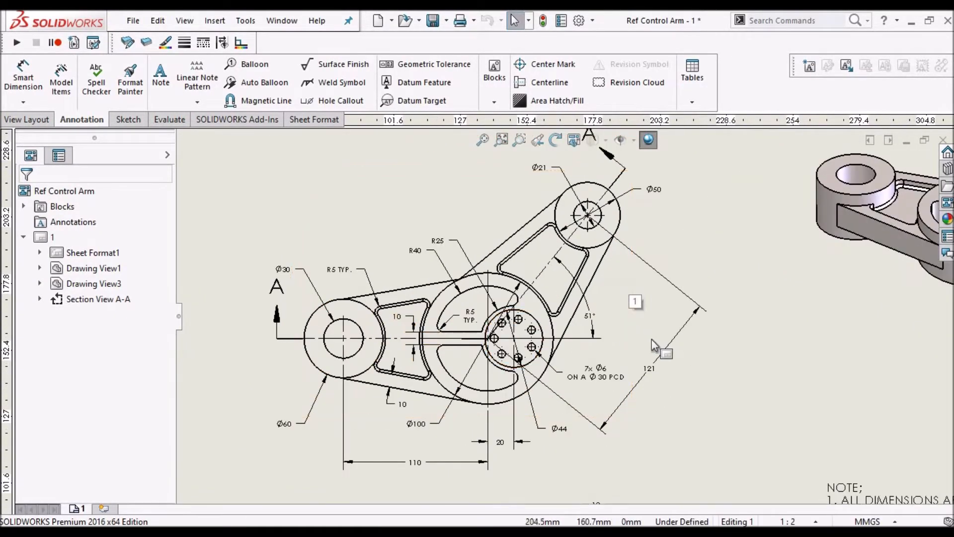
scroll(602, 380, "up", 2)
scroll(603, 384, "up", 1)
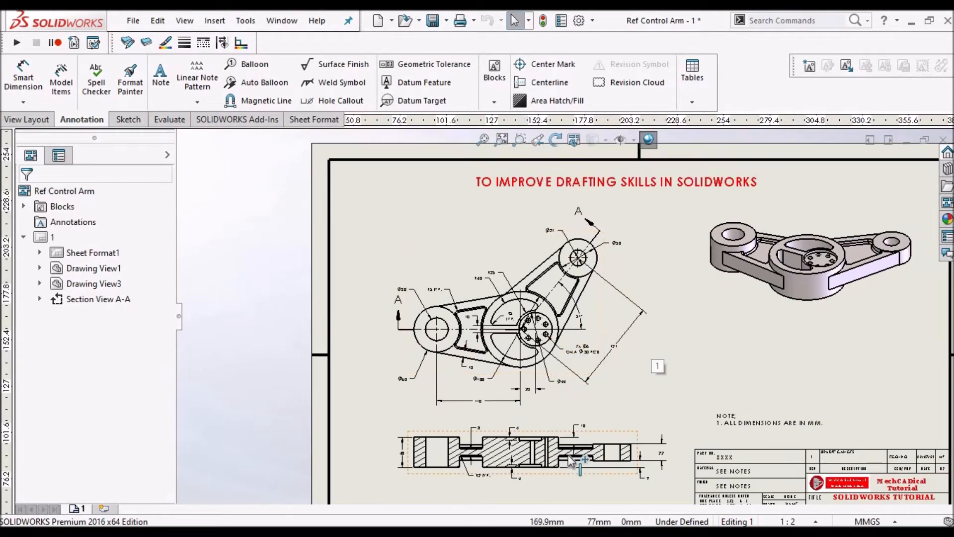
scroll(578, 460, "down", 2)
scroll(553, 437, "up", 1)
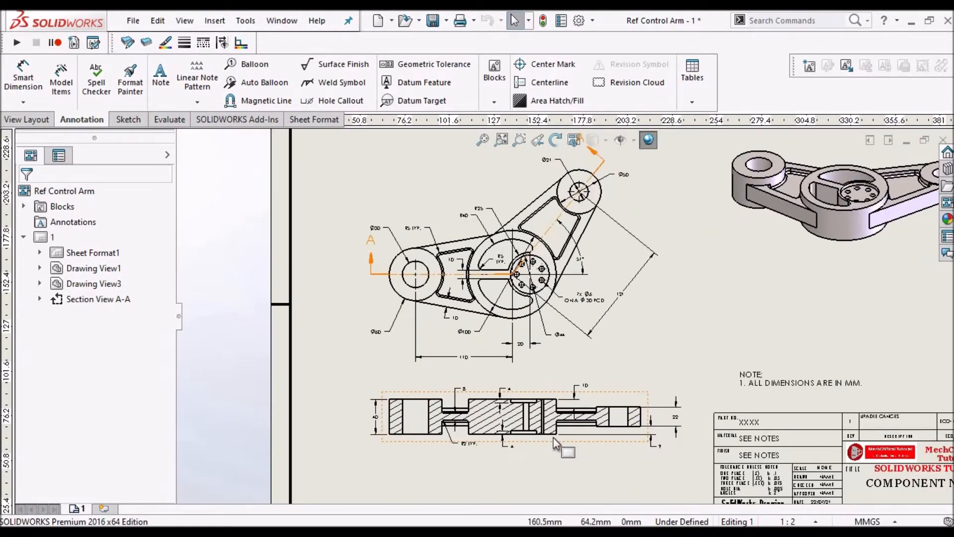
scroll(588, 258, "up", 1)
scroll(593, 236, "down", 1)
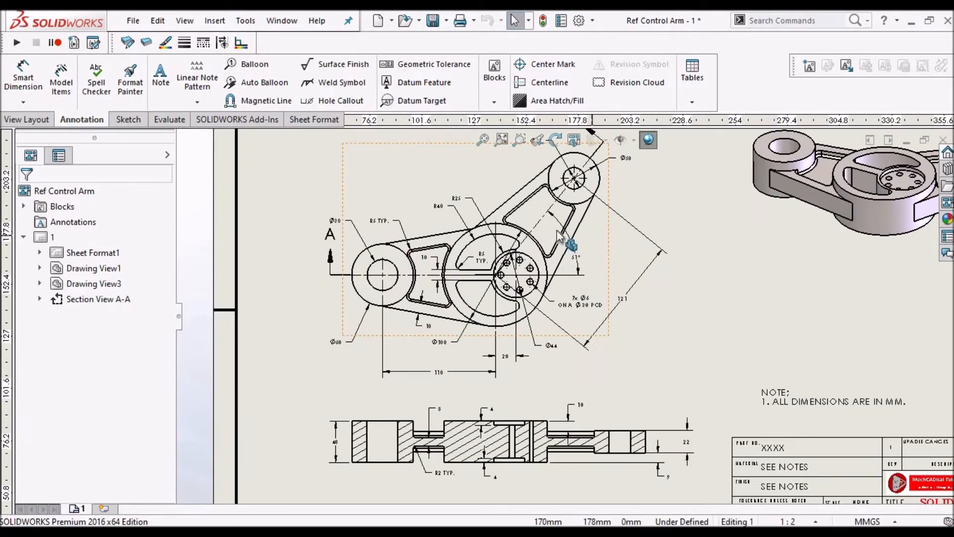
scroll(572, 238, "down", 1)
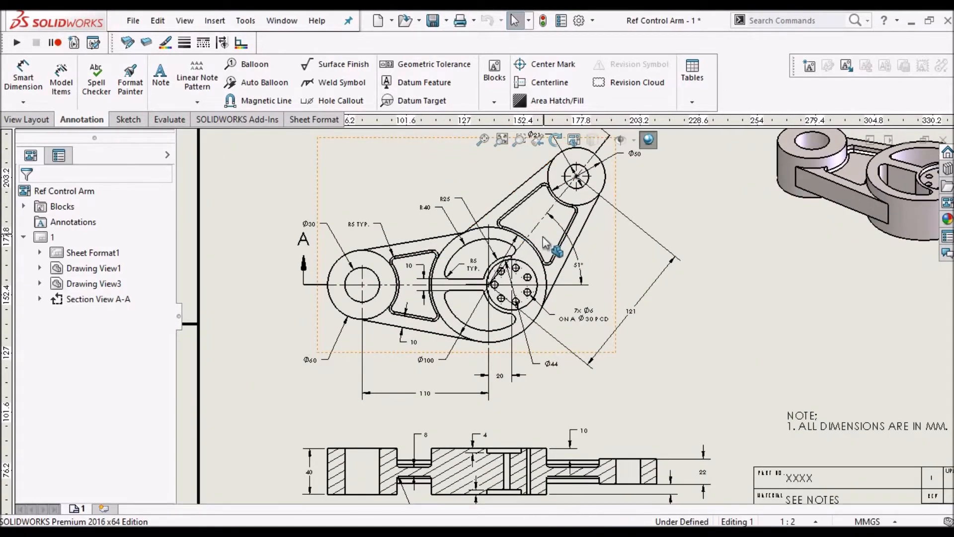
scroll(543, 236, "up", 2)
scroll(665, 315, "down", 1)
scroll(499, 341, "down", 2)
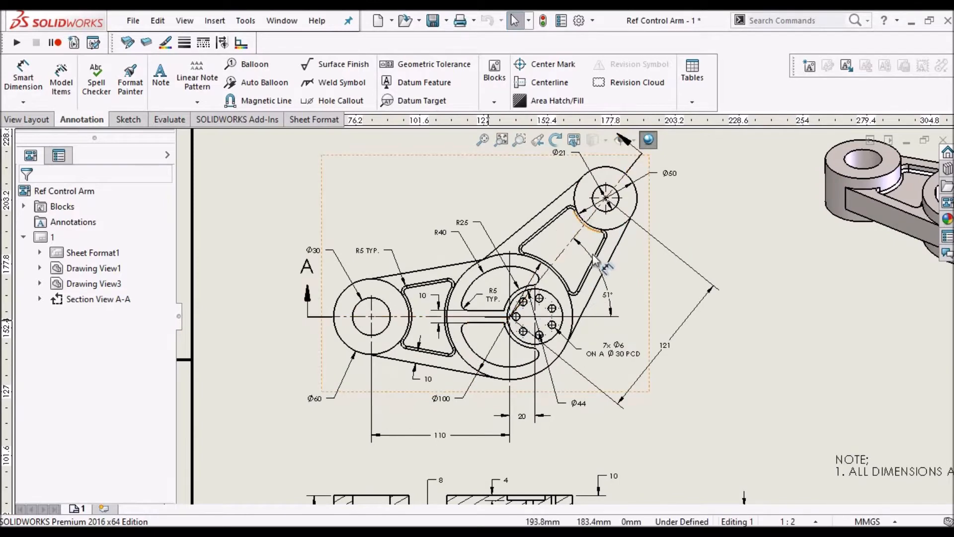
scroll(595, 259, "up", 3)
scroll(696, 284, "down", 3)
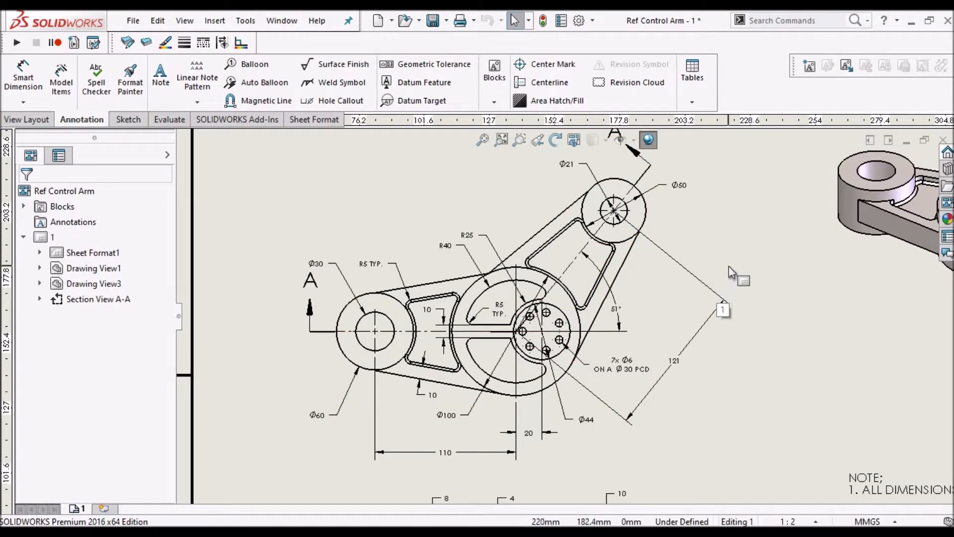
scroll(729, 267, "up", 2)
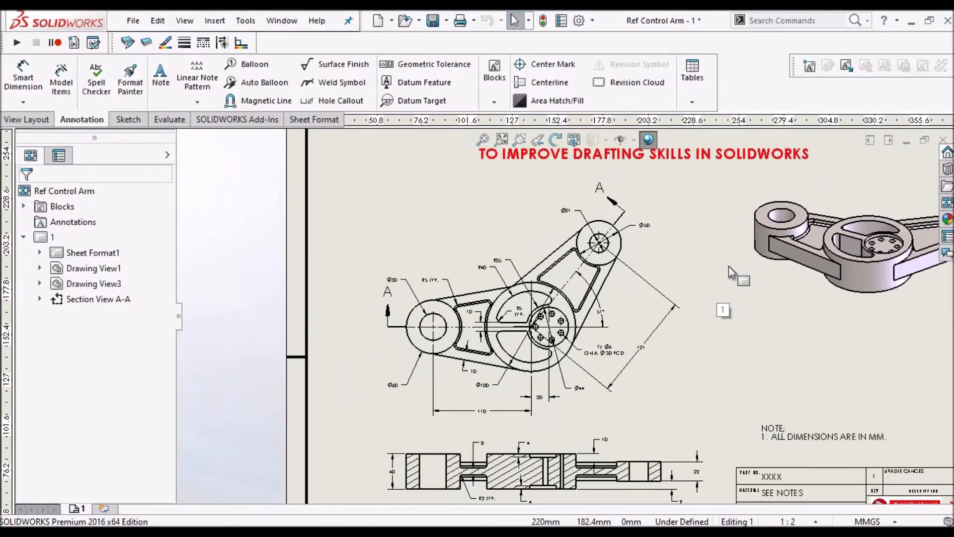
left_click(482, 143)
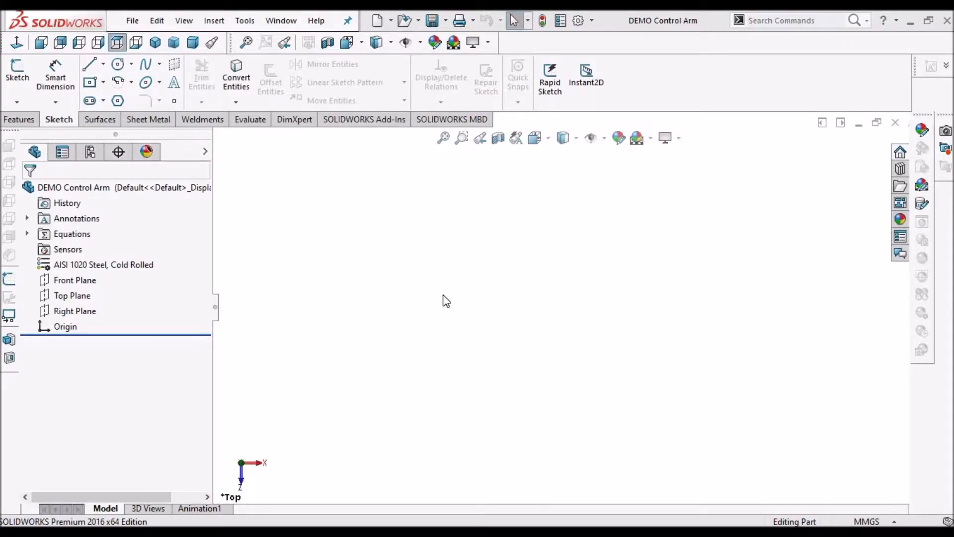
Start a sketch on the Top Plane of the DEMO Control Arm part and draw a circle about 161 mm in diameter centred on the origin.
left_click(68, 296)
left_click(18, 73)
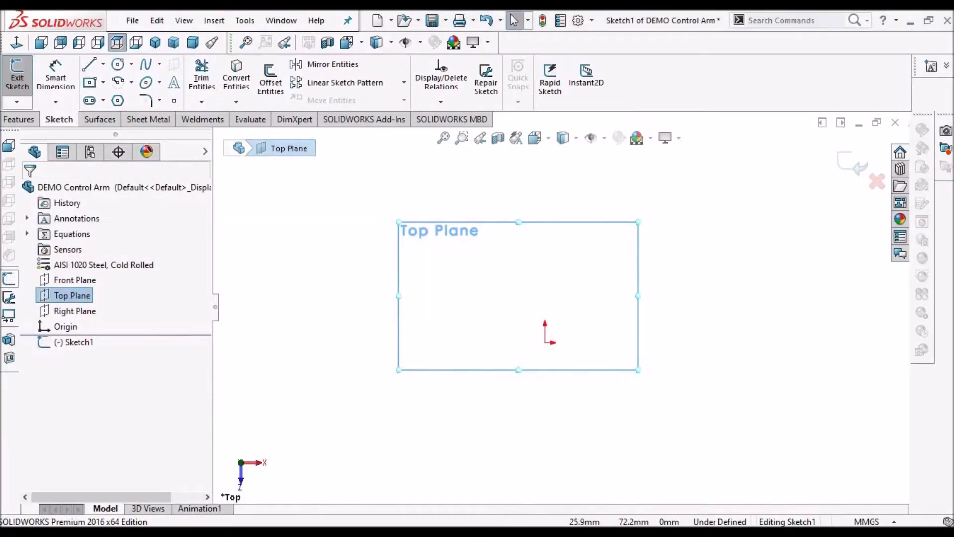
left_click(547, 343)
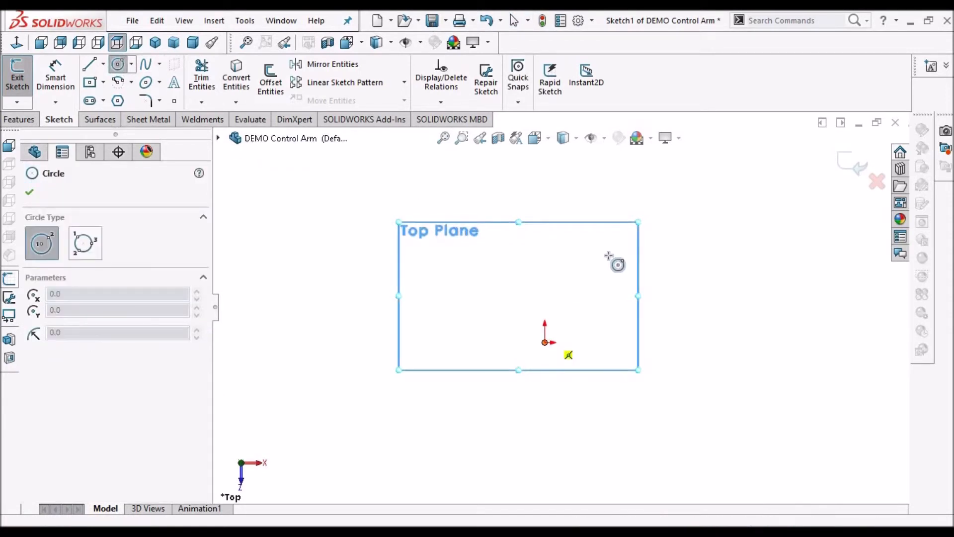
left_click(608, 255)
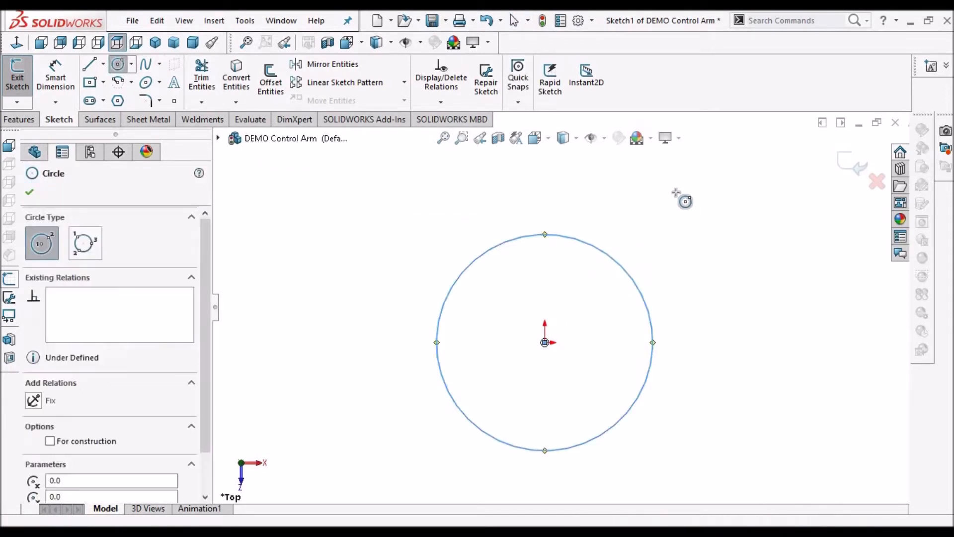
right_click(656, 219)
left_click(696, 202)
Dimension the circle's diameter and set it to 100 mm.
left_click(55, 76)
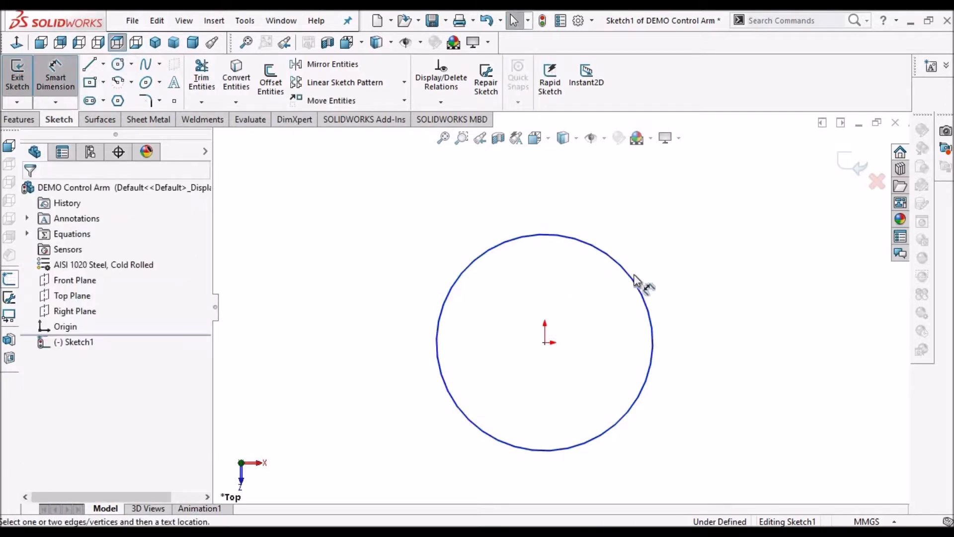
scroll(611, 312, "up", 3)
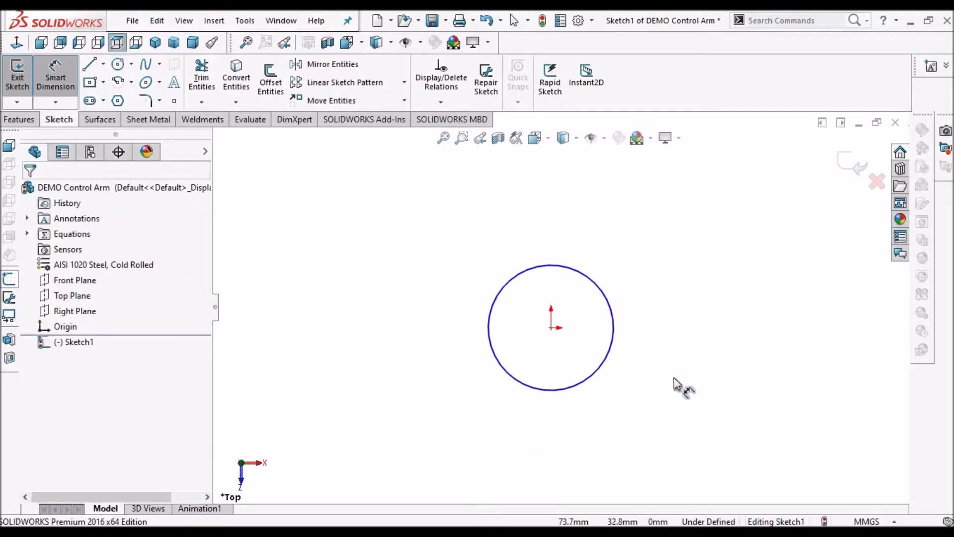
left_click(609, 302)
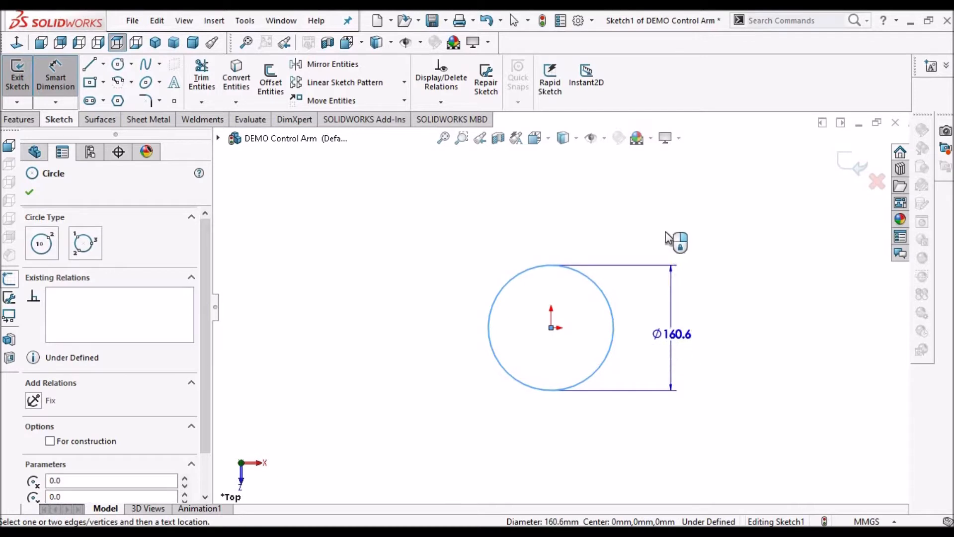
left_click(669, 420)
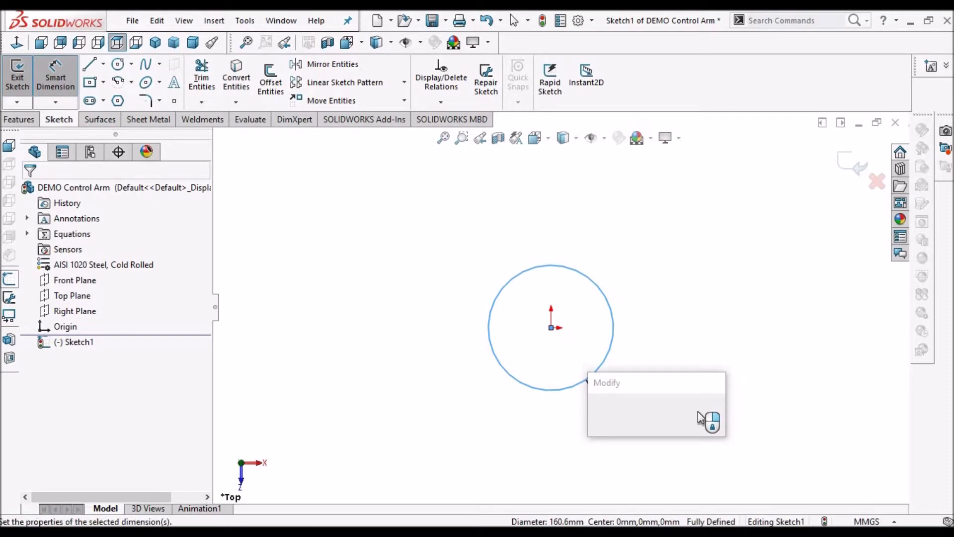
type("100")
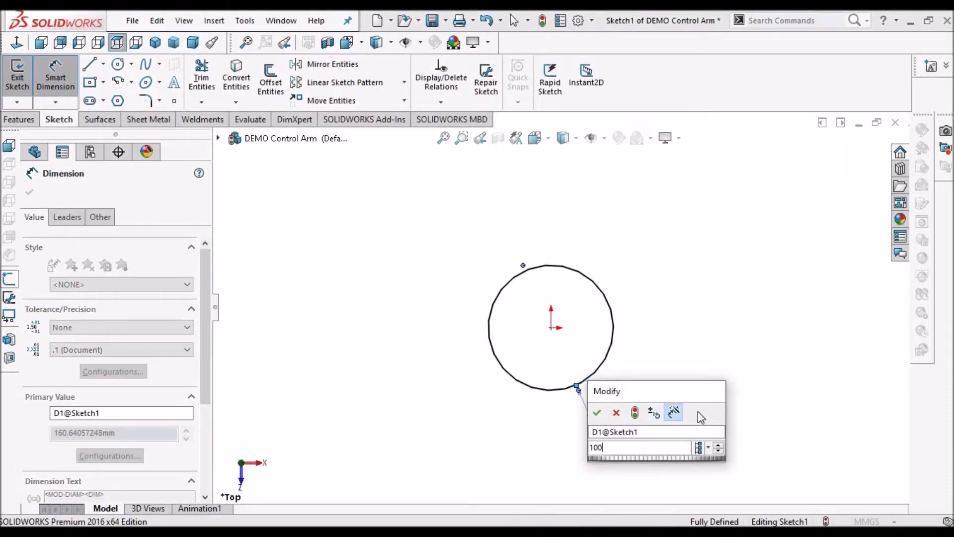
key("Return")
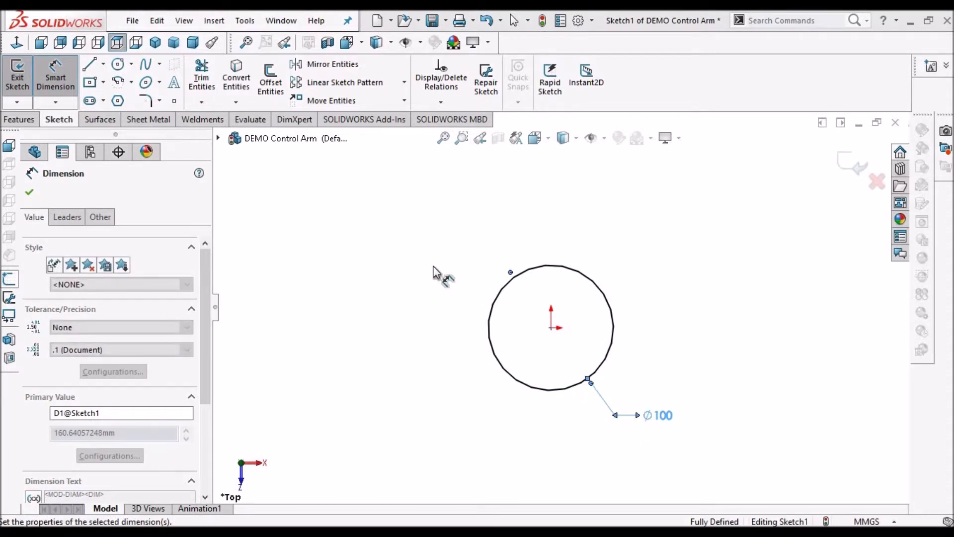
left_click(435, 272)
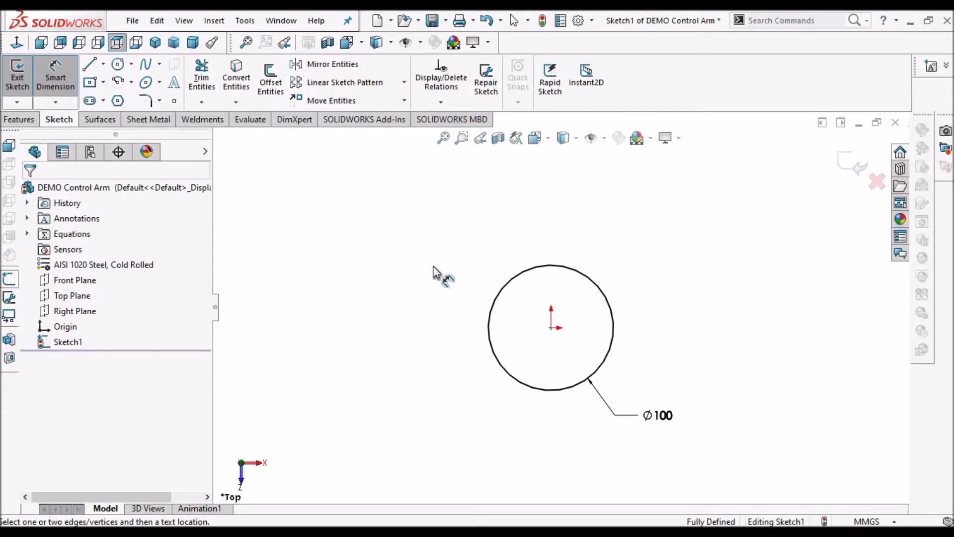
Draw a horizontal centerline from the origin, extending left beyond the 100 mm circle.
scroll(534, 273, "up", 2)
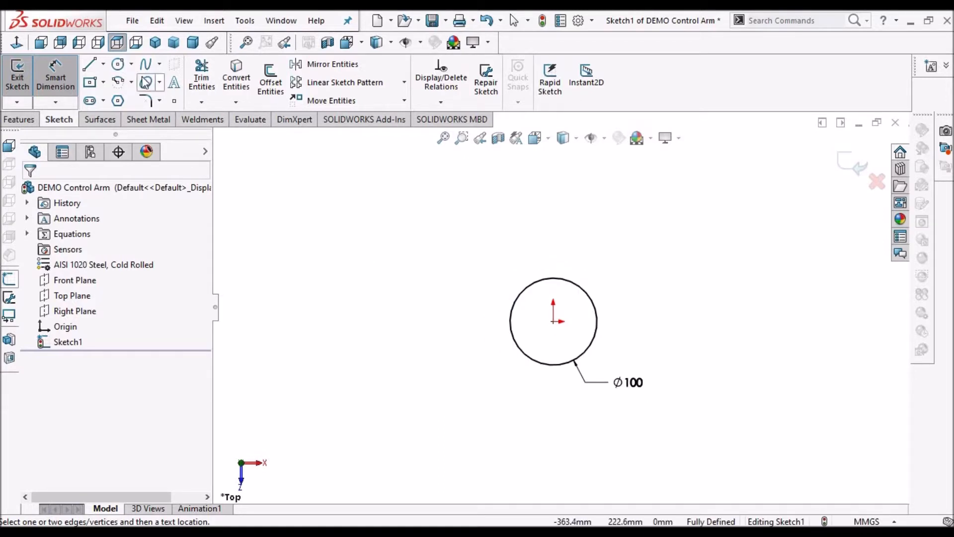
left_click(103, 66)
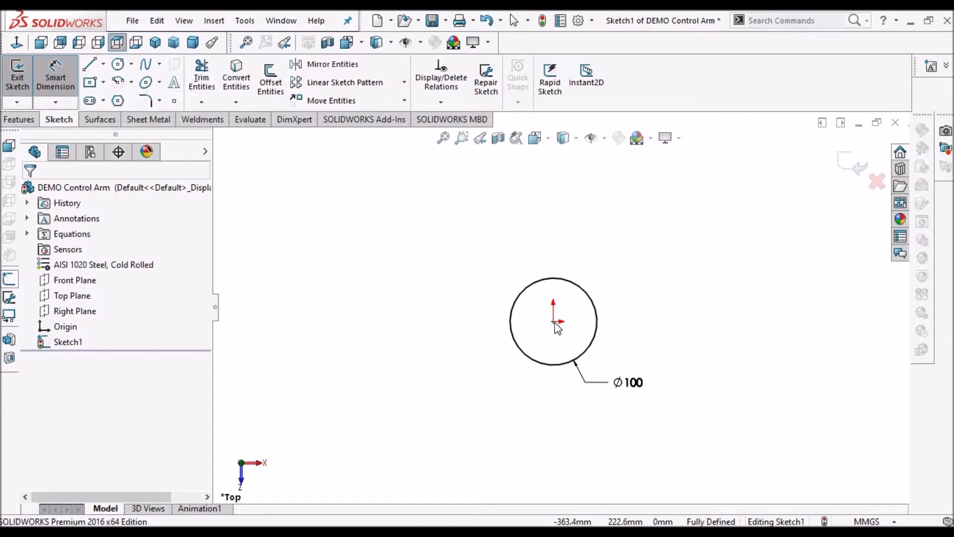
left_click(415, 321)
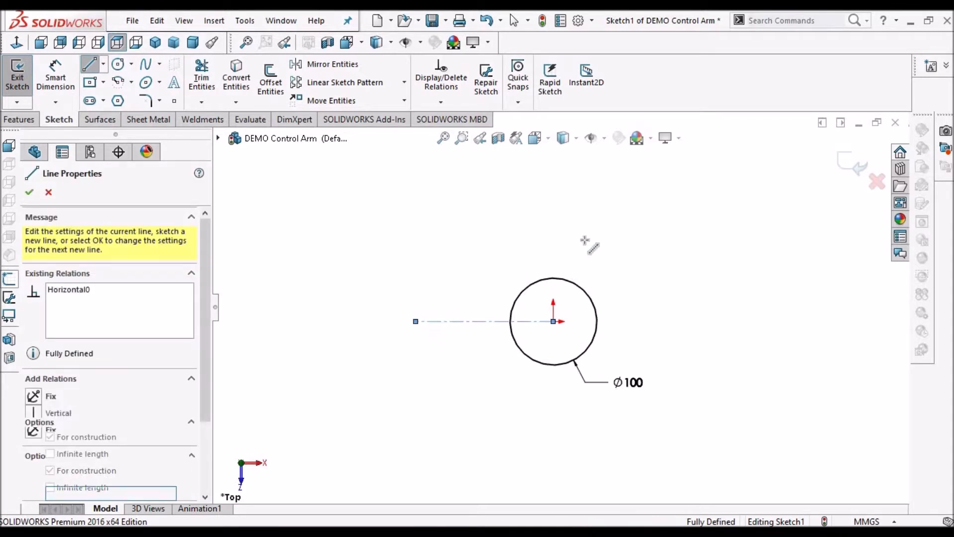
right_click(606, 256)
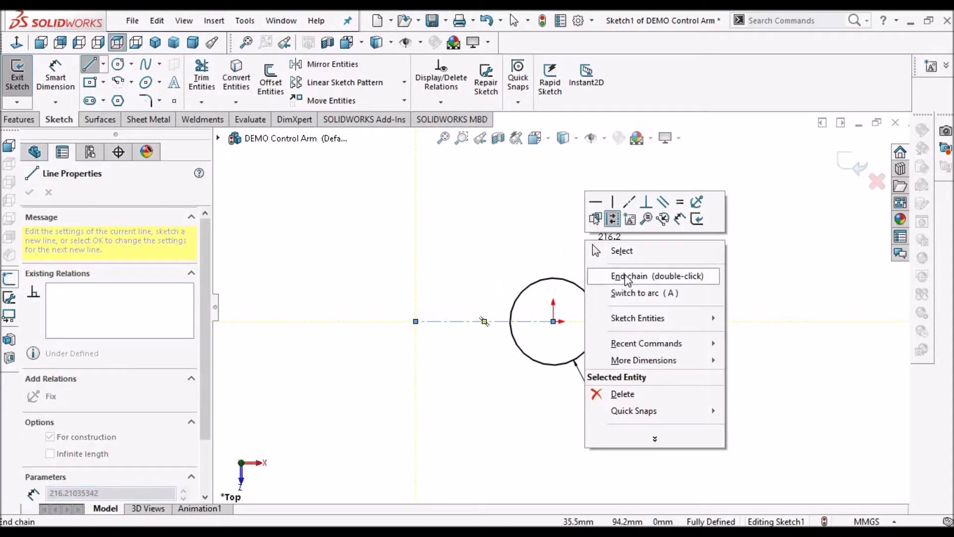
left_click(627, 277)
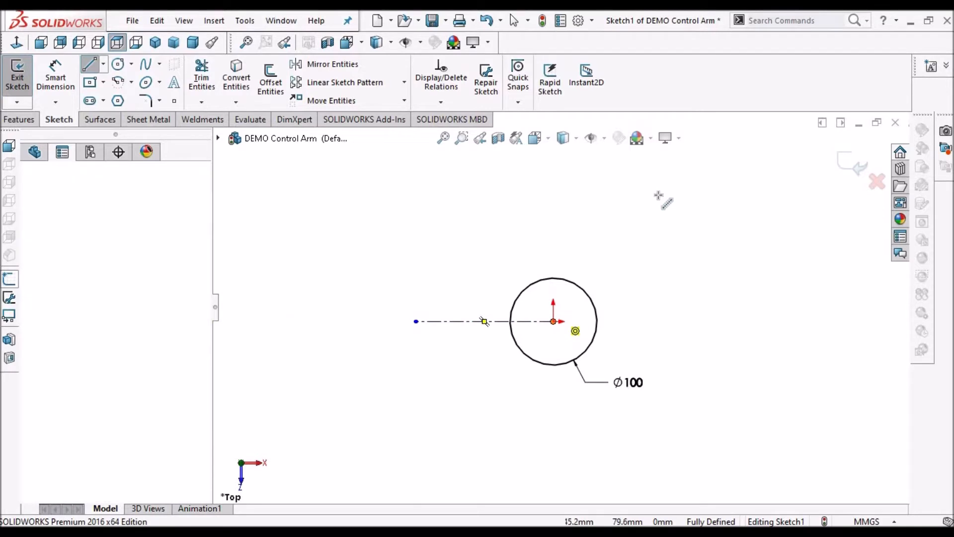
Draw an inclined centerline about 186 mm long from the origin up to the right, at about 53° to the horizontal.
left_click(651, 192)
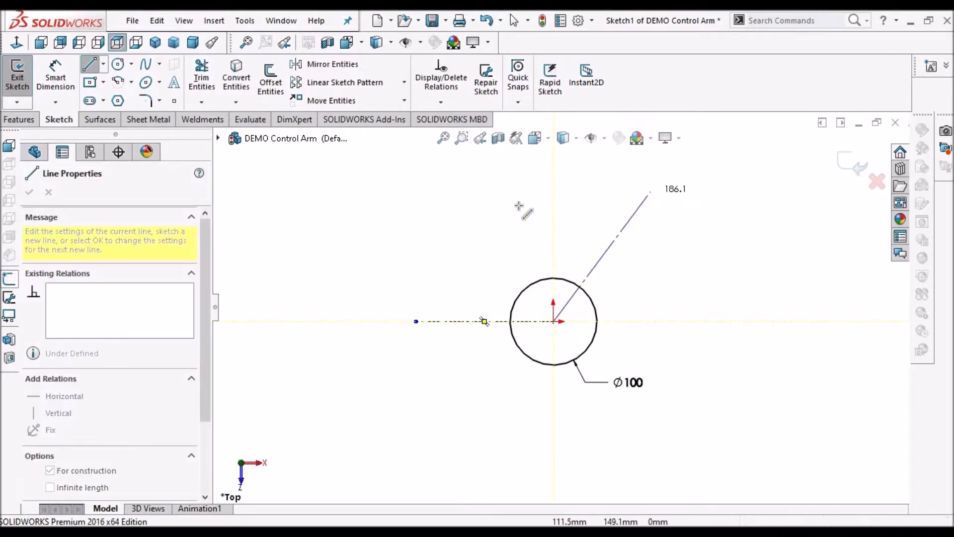
right_click(531, 210)
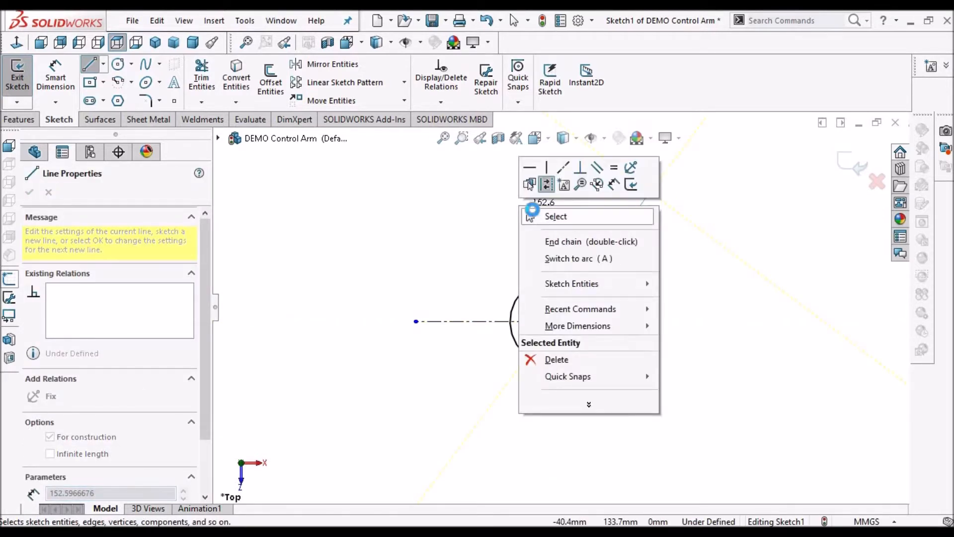
left_click(556, 238)
key("Escape")
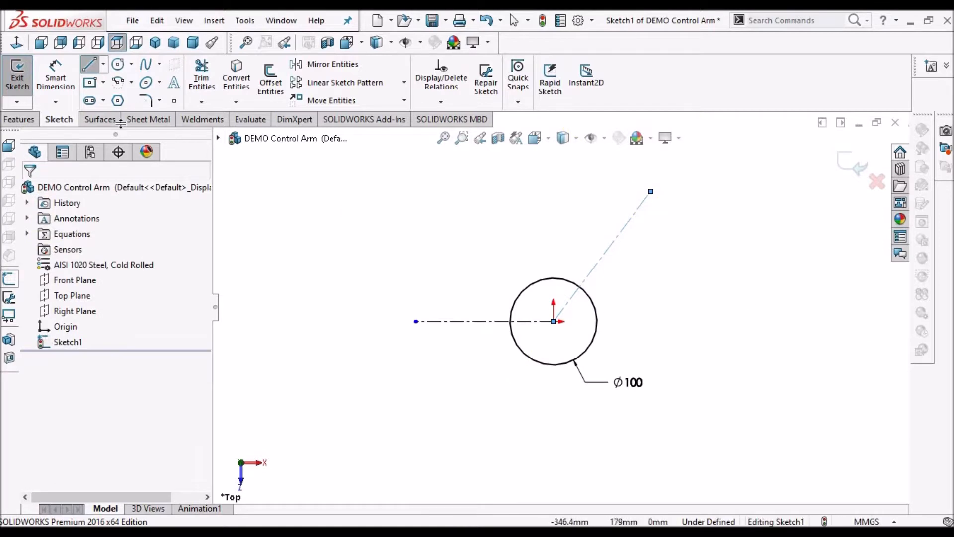
Dimension the angle between the inclined centerline and the horizontal, and set it to 51°.
left_click(61, 78)
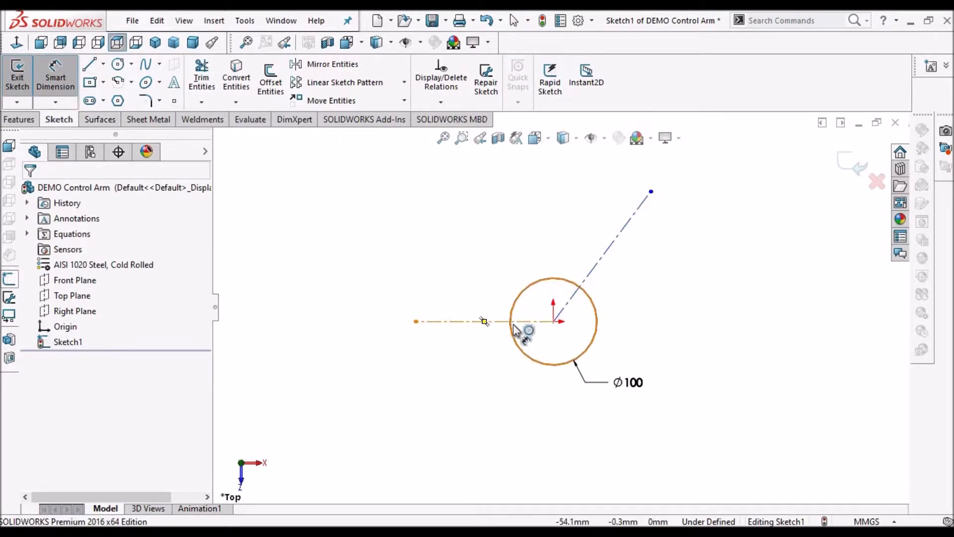
left_click(618, 243)
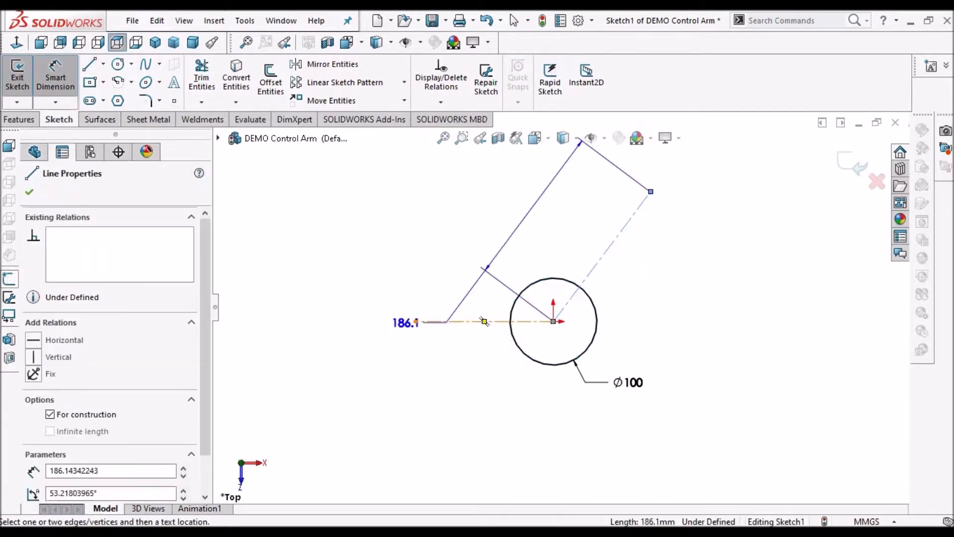
left_click(449, 323)
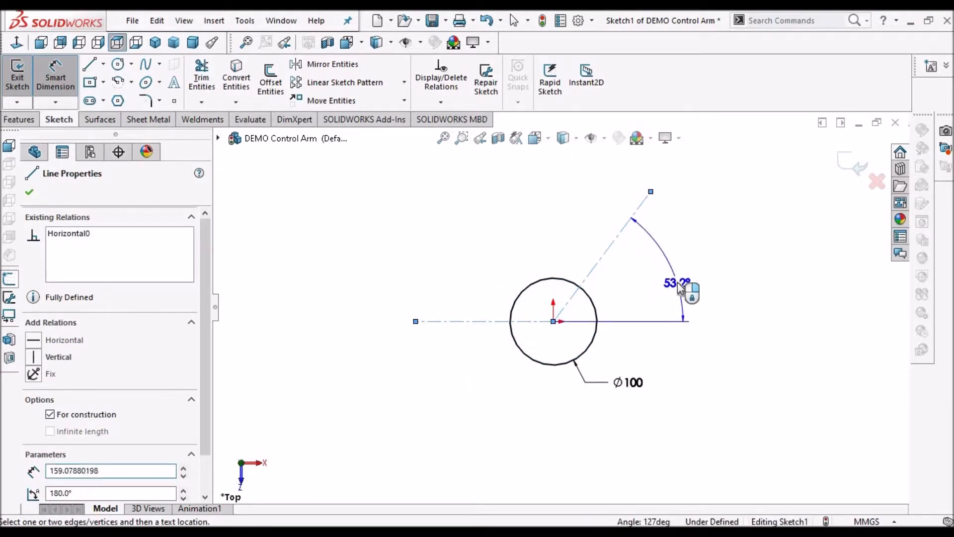
left_click(679, 286)
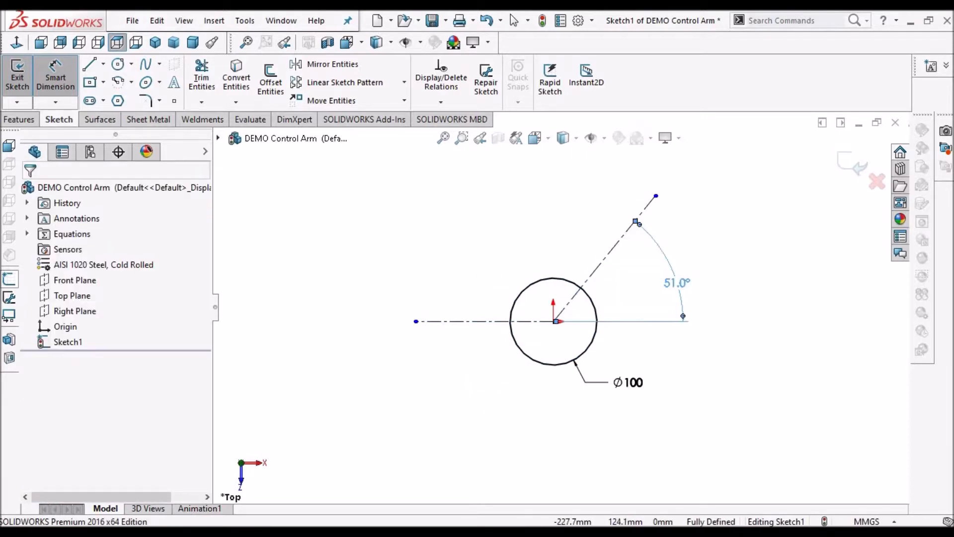
left_click(358, 219)
key("Escape")
scroll(551, 270, "down", 2)
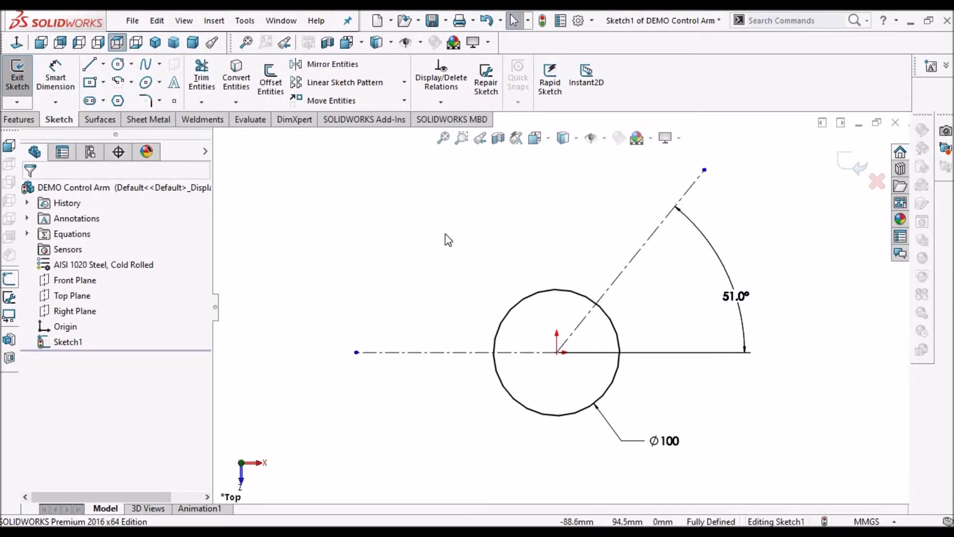
Dimension the horizontal centerline's length and set it to 110 mm.
left_click(58, 87)
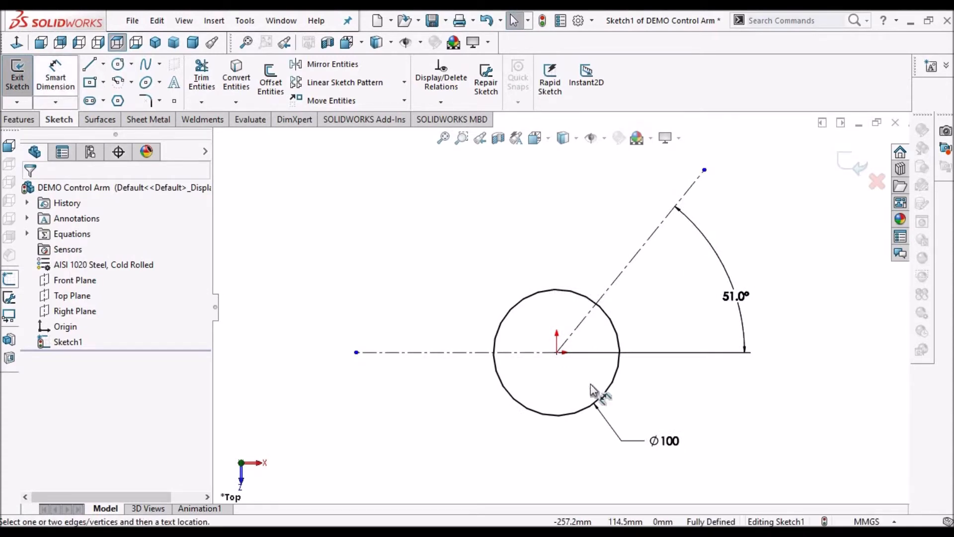
left_click(456, 353)
left_click(476, 414)
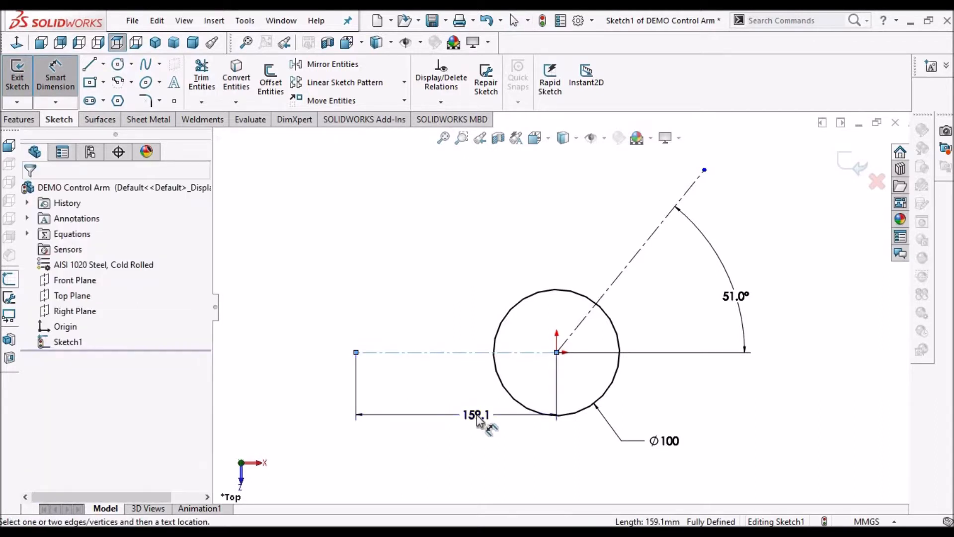
type("110")
key("Return")
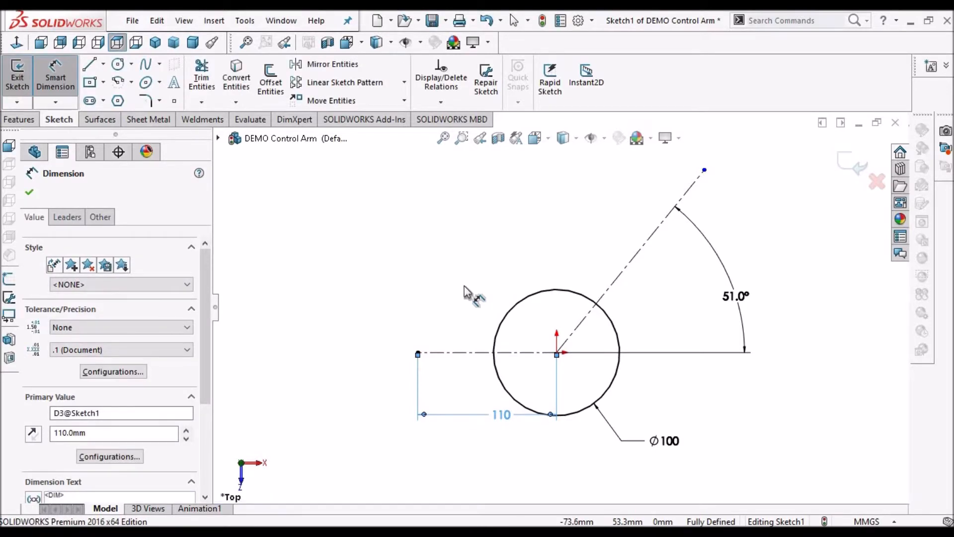
left_click(465, 293)
Dimension the inclined centerline's length from the origin and set it to 121 mm.
scroll(597, 334, "up", 2)
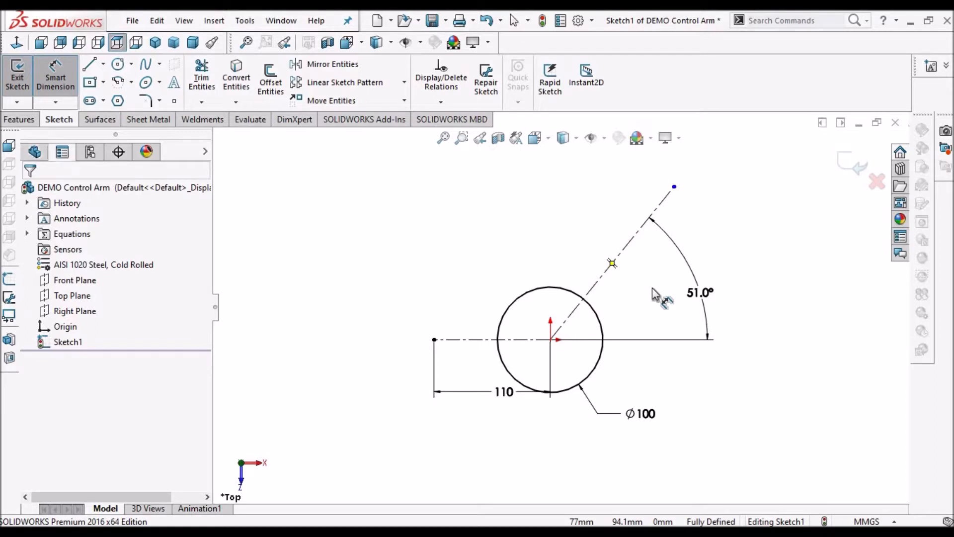
left_click(612, 263)
left_click(654, 294)
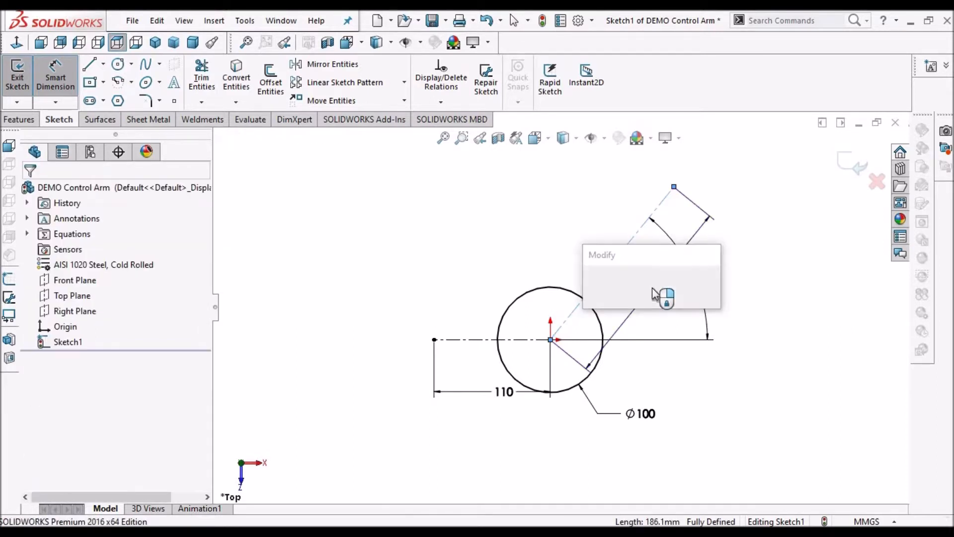
key("Return")
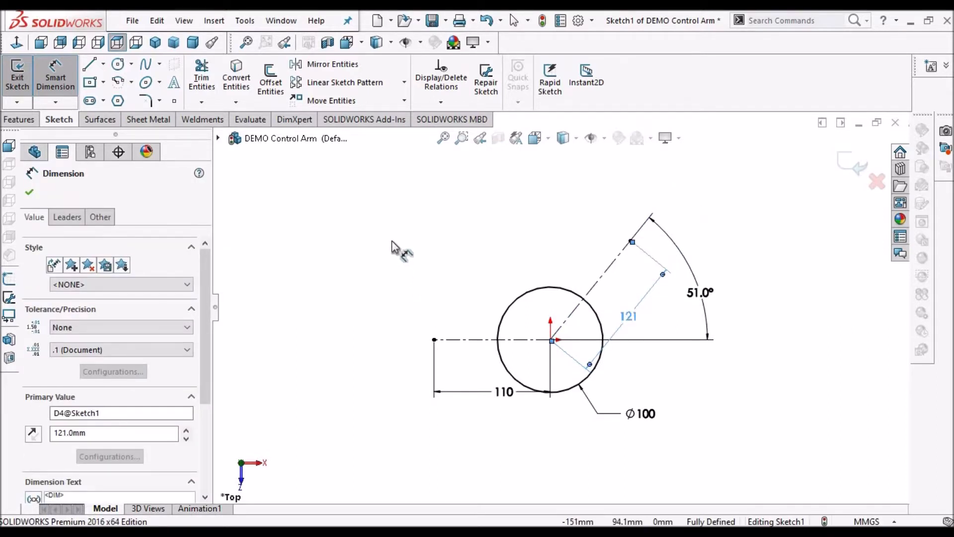
left_click(393, 243)
scroll(477, 269, "down", 4)
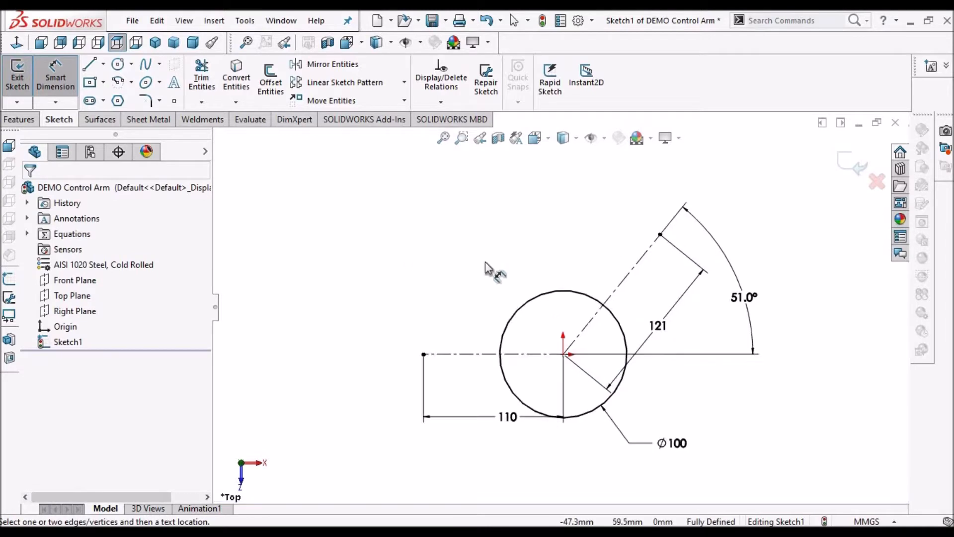
key("Escape")
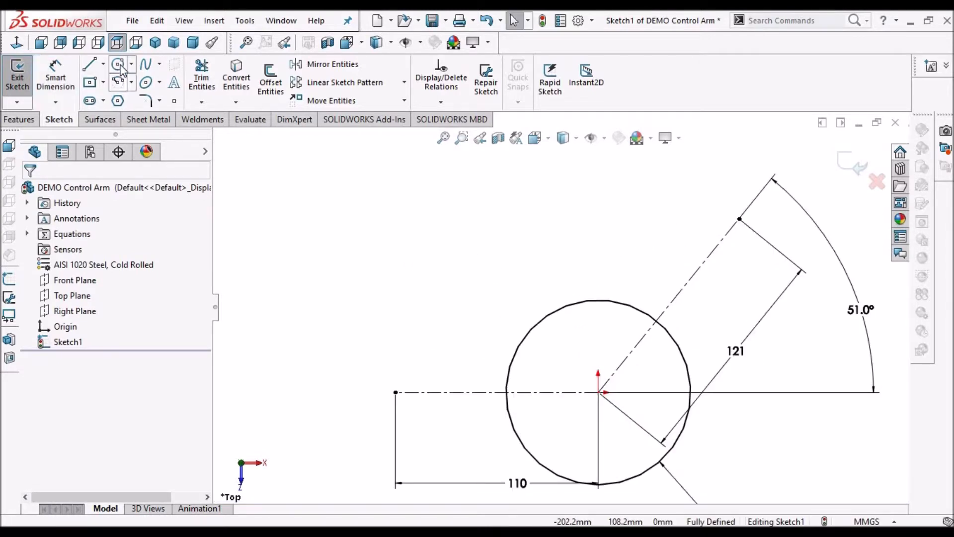
Draw a circle about 79 mm in diameter centred on the left end of the horizontal centerline.
left_click(396, 392)
left_click(400, 322)
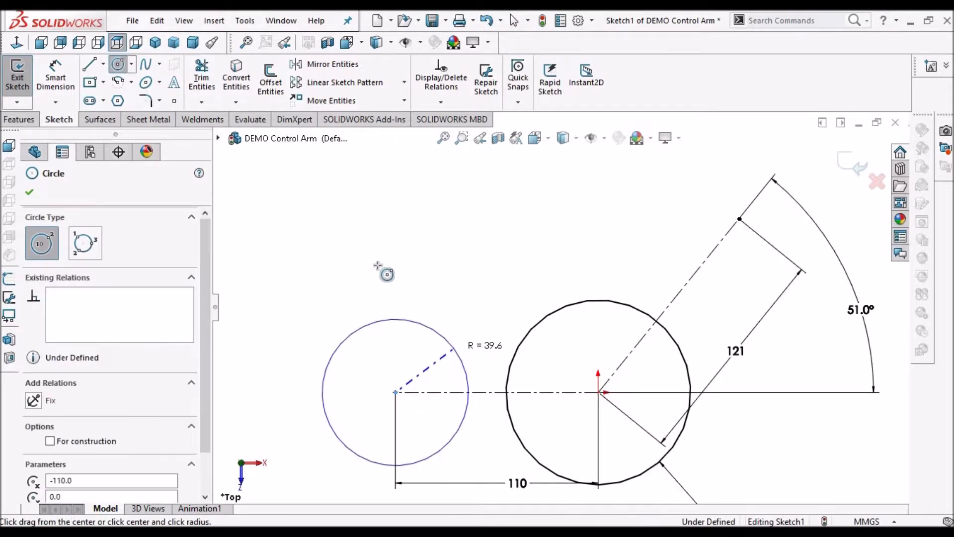
right_click(396, 275)
left_click(402, 274)
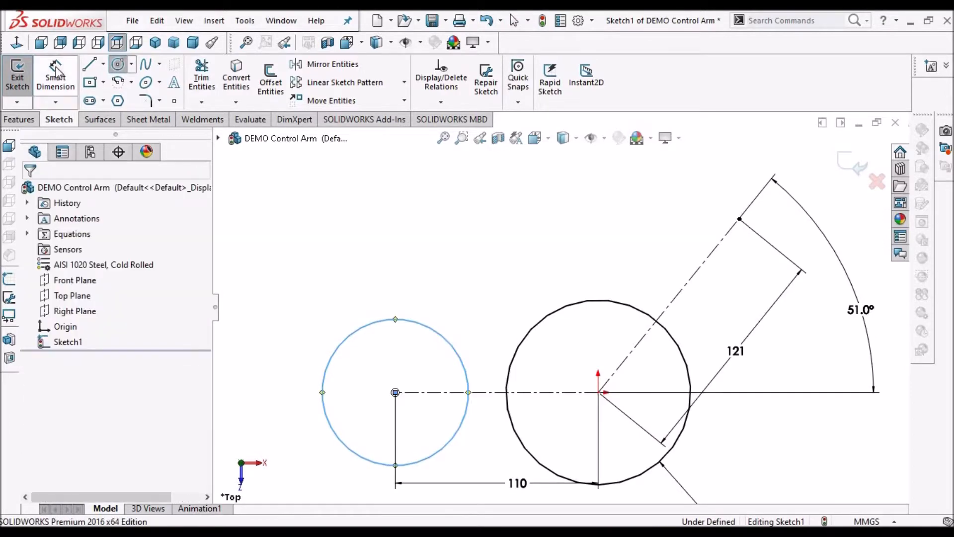
Dimension the diameter of the circle at the horizontal centerline's left end and set it to 30 mm.
scroll(476, 331, "up", 3)
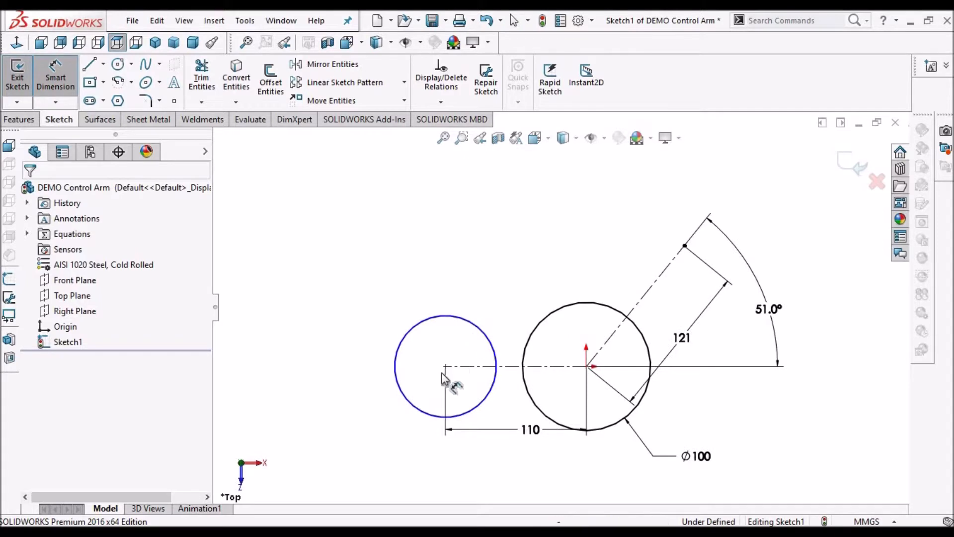
scroll(442, 368, "down", 2)
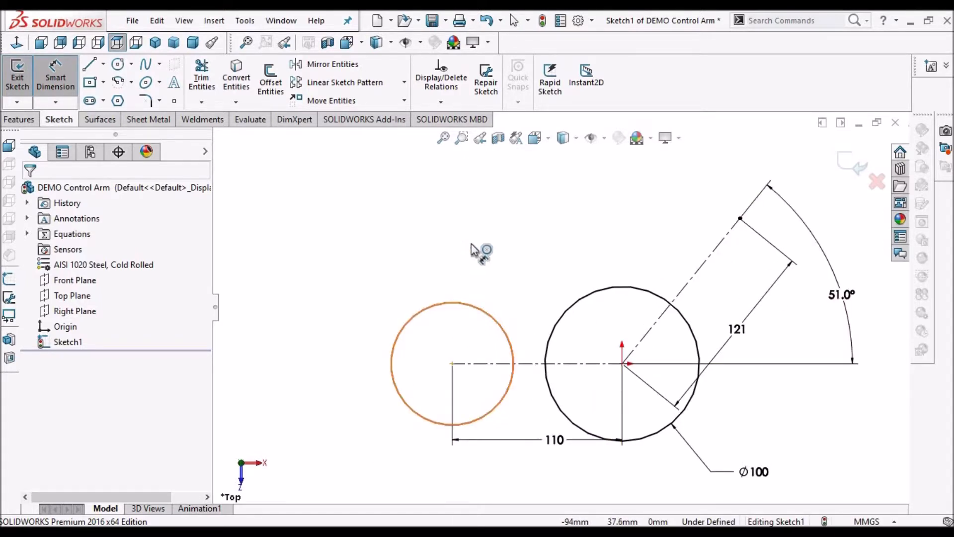
left_click(477, 306)
left_click(527, 241)
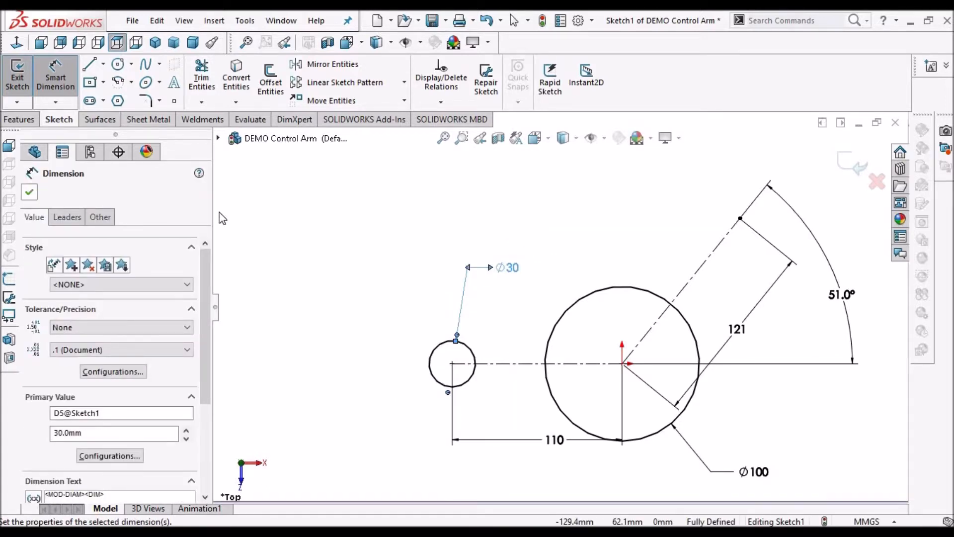
key("Escape")
key("Escape")
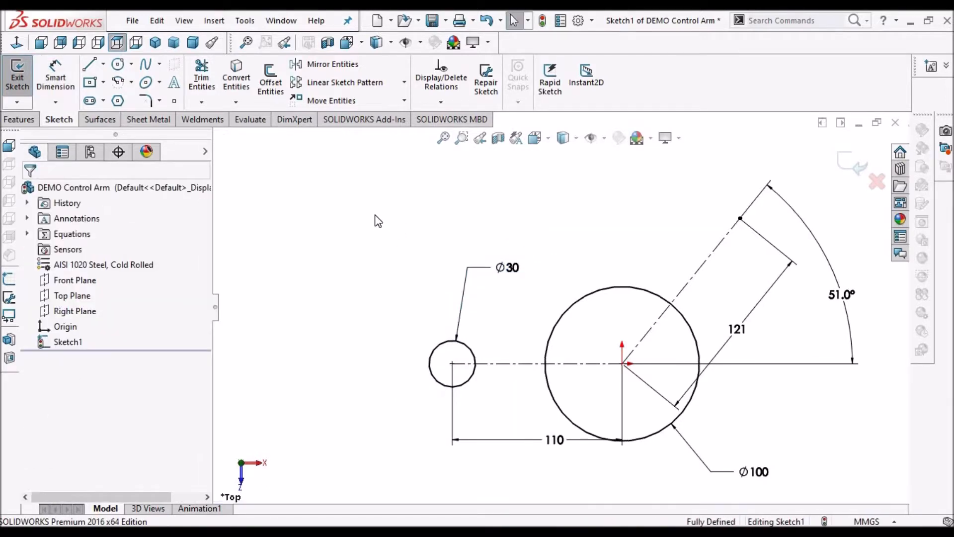
Draw a second circle about 87 mm in diameter, concentric with the 30 mm circle.
left_click(118, 64)
left_click(453, 363)
left_click(502, 318)
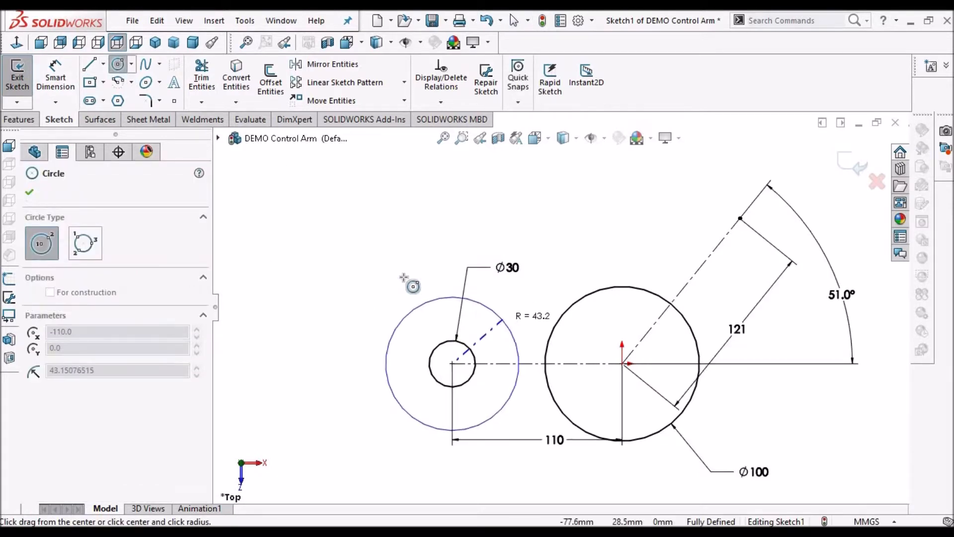
right_click(393, 269)
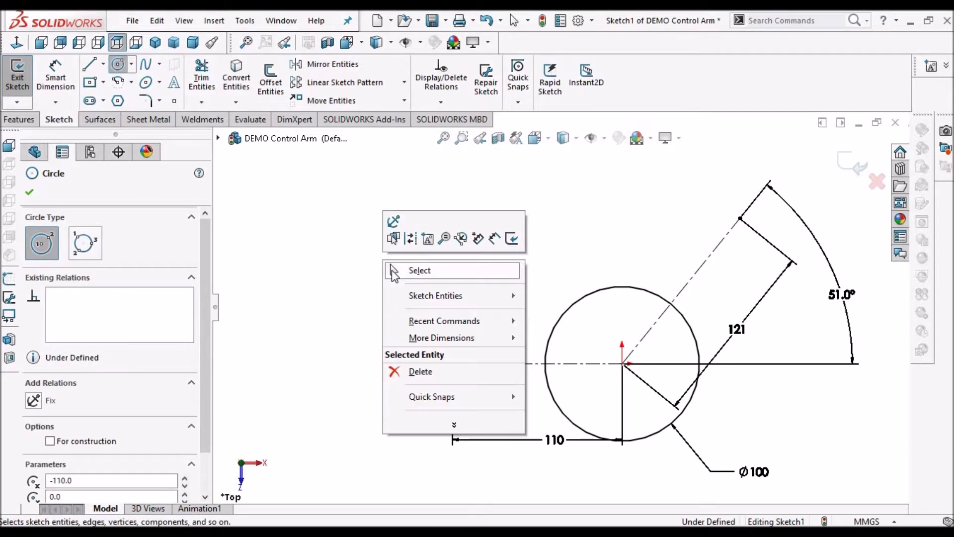
left_click(405, 271)
Dimension the outer circle around the 30 mm circle at 60 mm diameter, and shift the 30 mm dimension text slightly to the right.
left_click(55, 82)
scroll(454, 362, "up", 2)
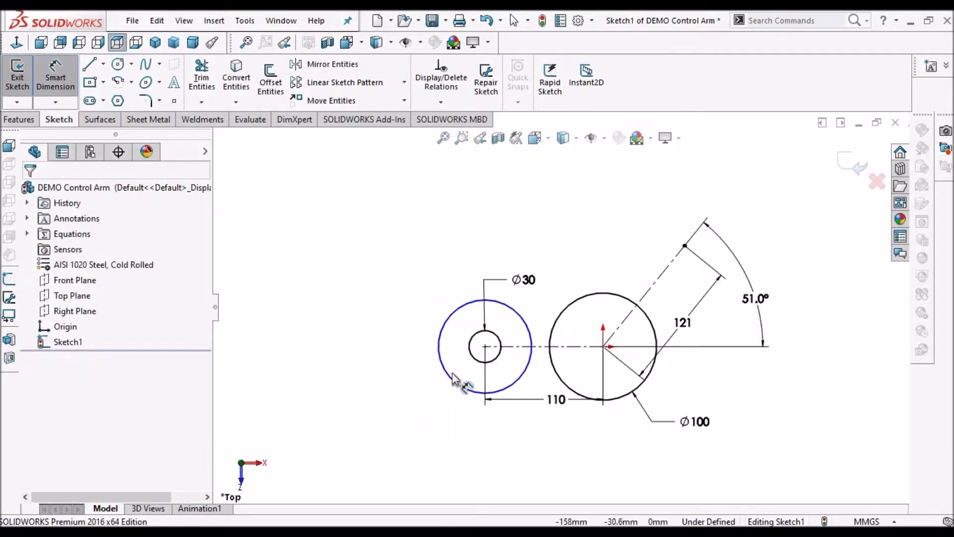
left_click(446, 376)
left_click(405, 400)
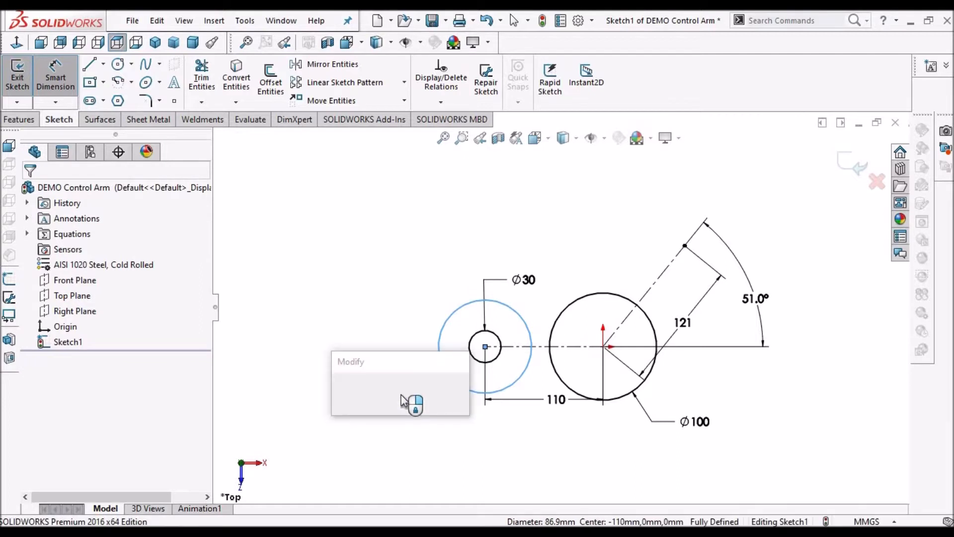
scroll(401, 394, "up", 1)
left_click(30, 193)
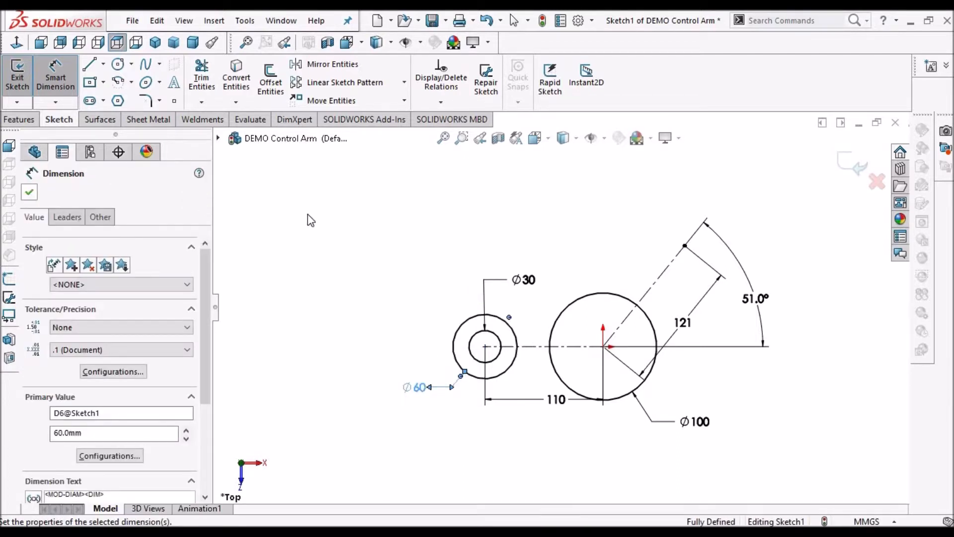
scroll(700, 265, "up", 1)
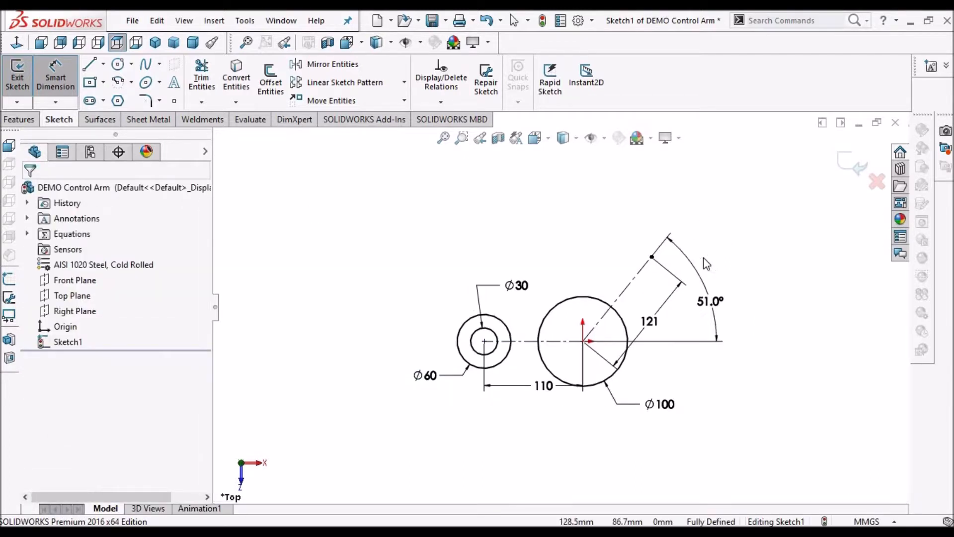
key("Escape")
scroll(708, 259, "down", 1)
left_click_drag(480, 292, 514, 297)
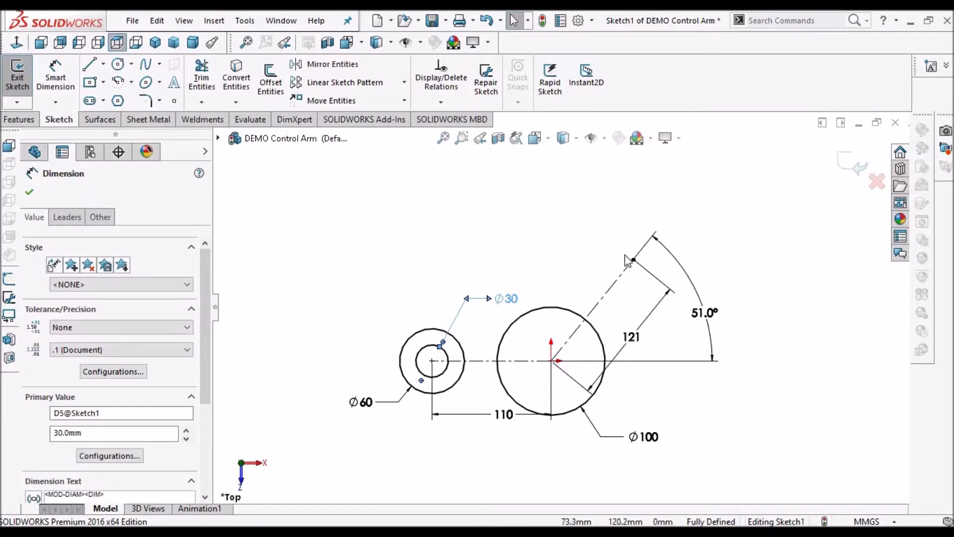
Draw two concentric circles, about 36 mm and 52 mm in diameter, centred on the upper end of the inclined centerline.
scroll(651, 266, "down", 5)
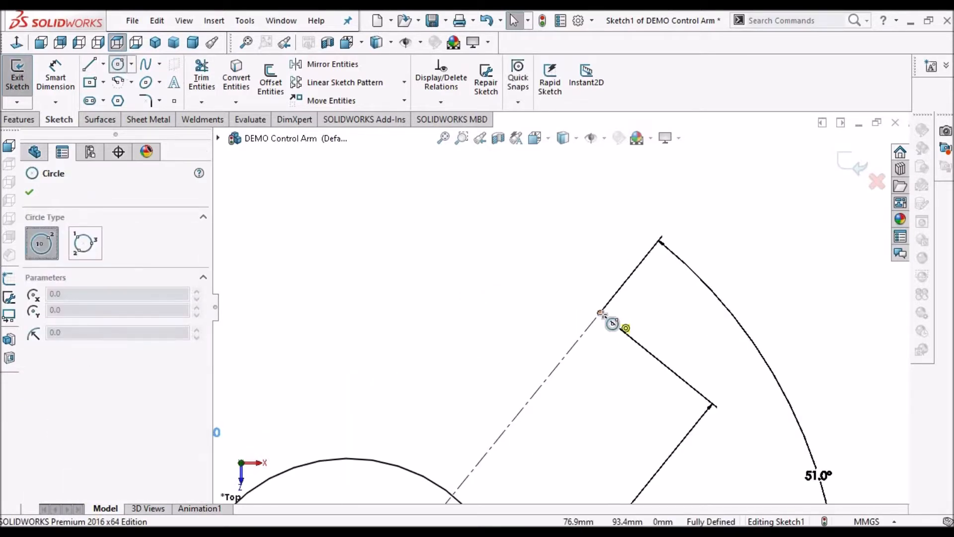
left_click(601, 313)
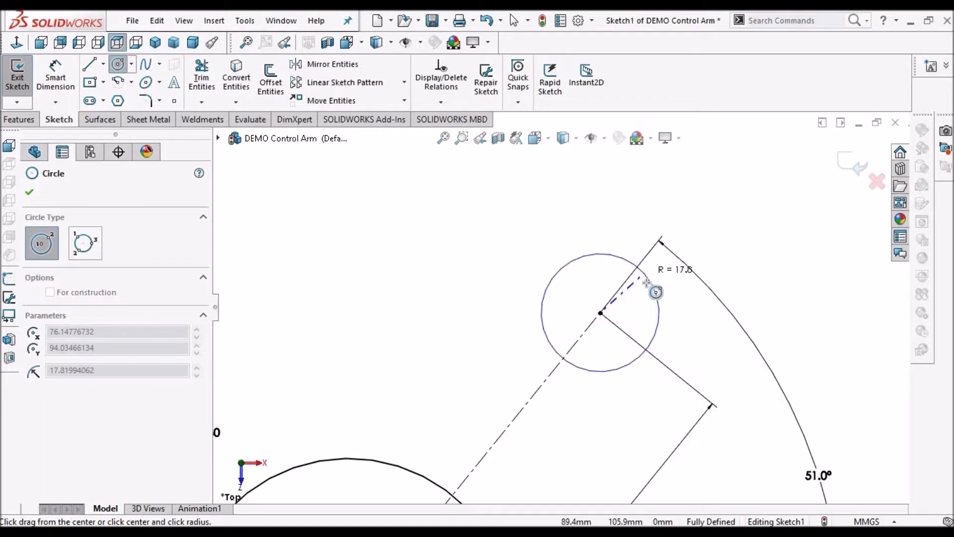
left_click(644, 273)
left_click(601, 313)
left_click(644, 240)
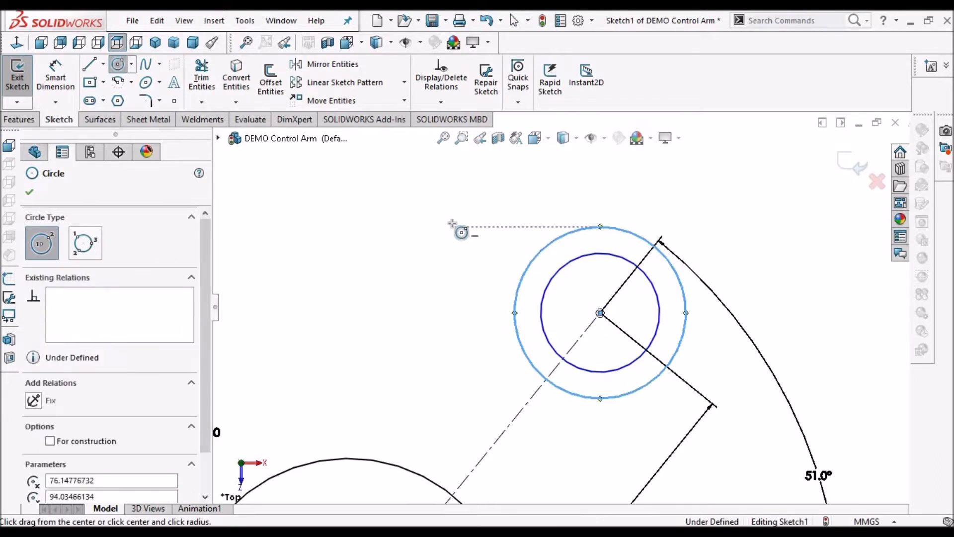
right_click(452, 223)
left_click(483, 236)
Dimension the inner circle at the inclined centerline's upper end and set its diameter to 21 mm.
left_click(62, 72)
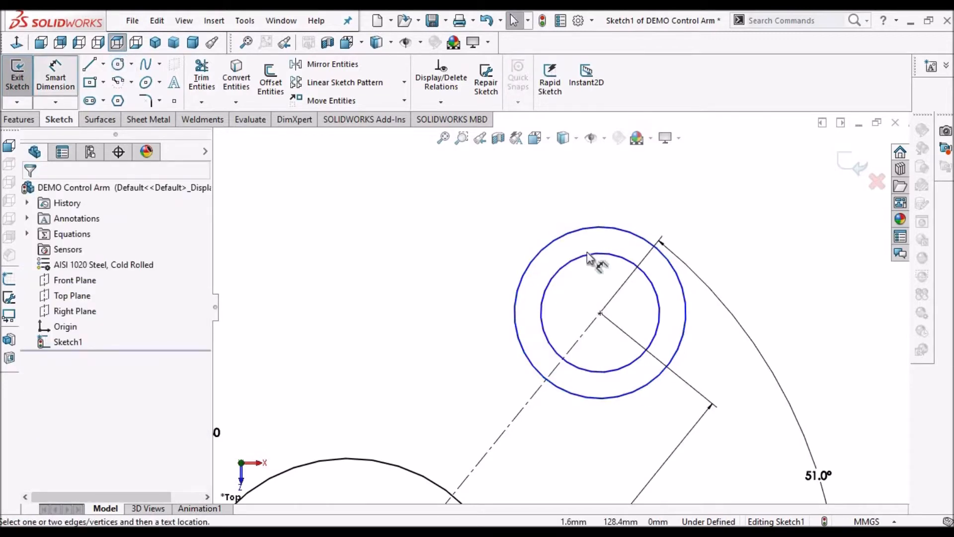
left_click(762, 253)
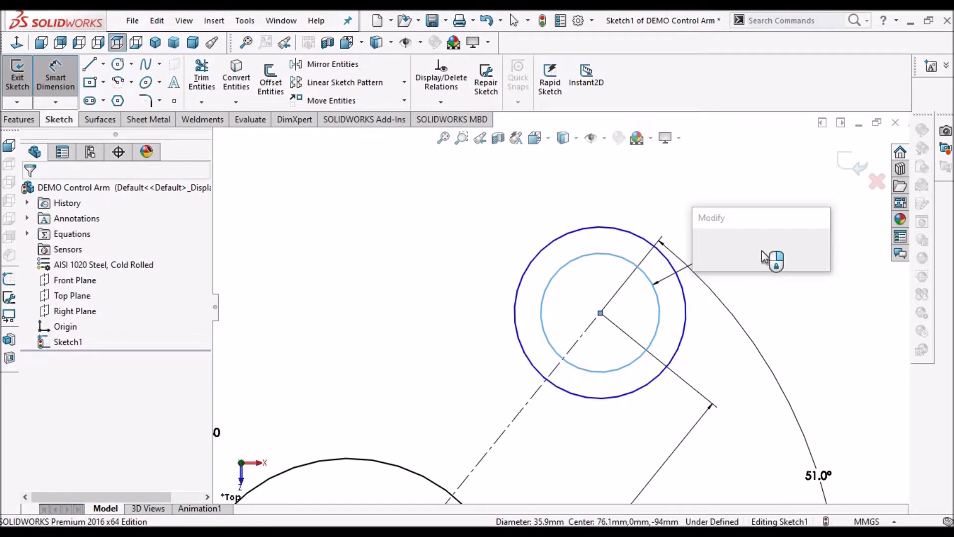
type("21")
key("Return")
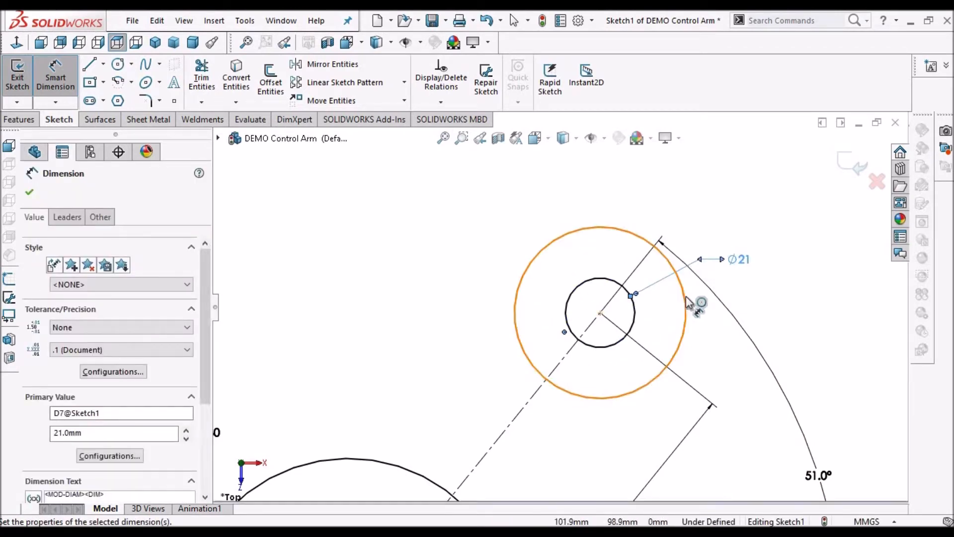
Dimension the outer circle around the 21 mm circle and set its diameter to 50 mm.
left_click(578, 188)
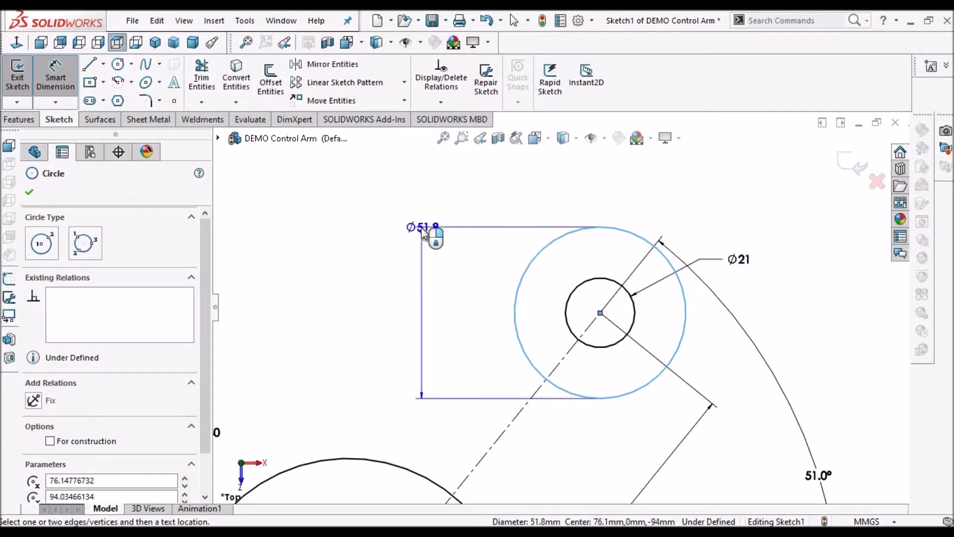
left_click(483, 218)
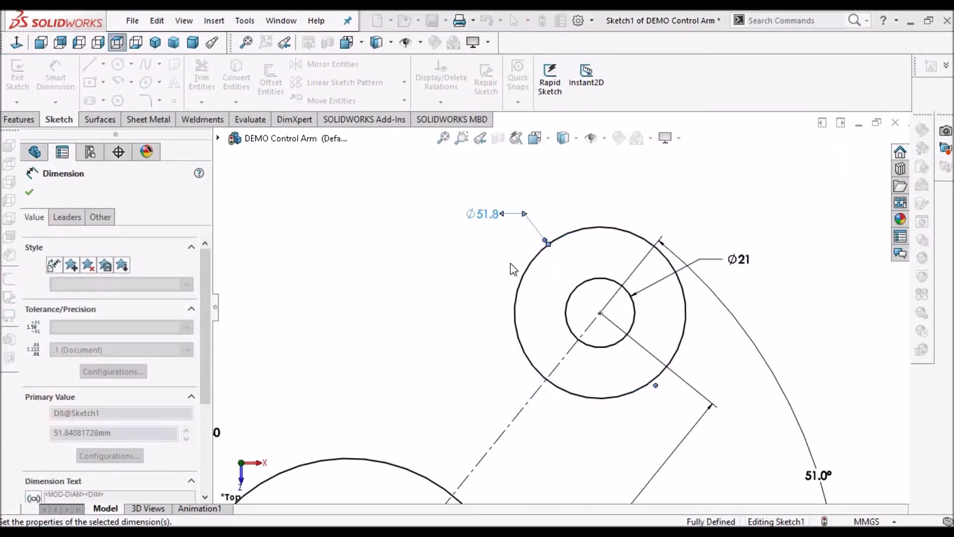
type("50")
key("Return")
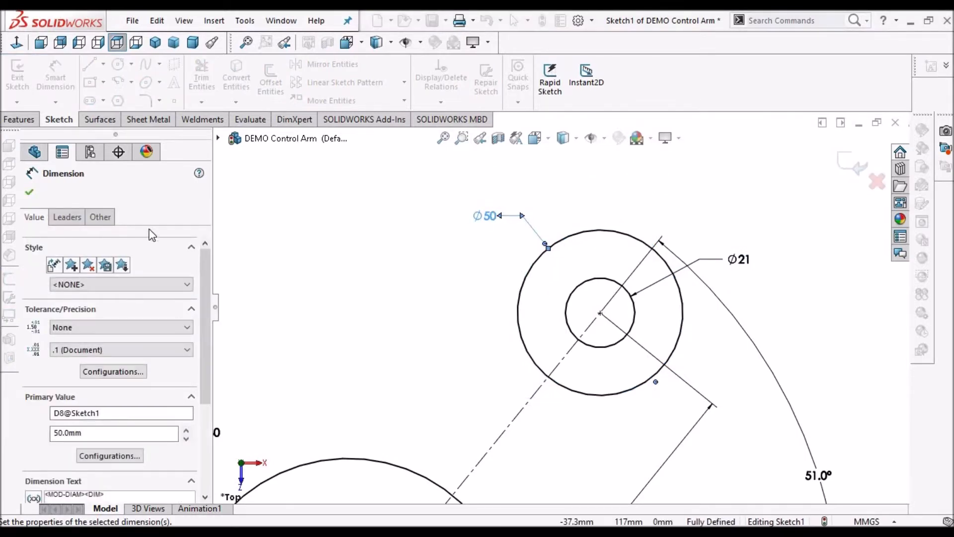
Draw a short centerline from the origin to the upper-left edge of the large circle around it.
key("Escape")
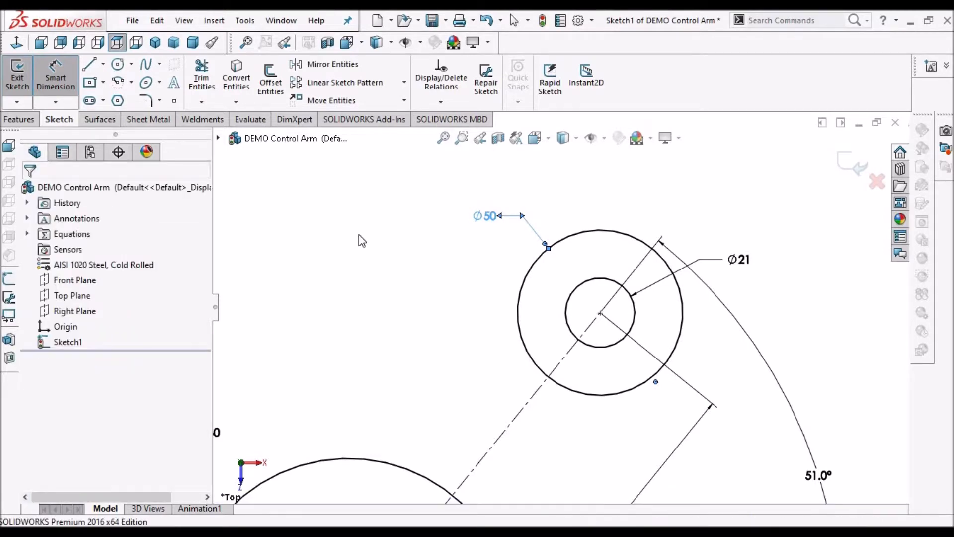
key("f")
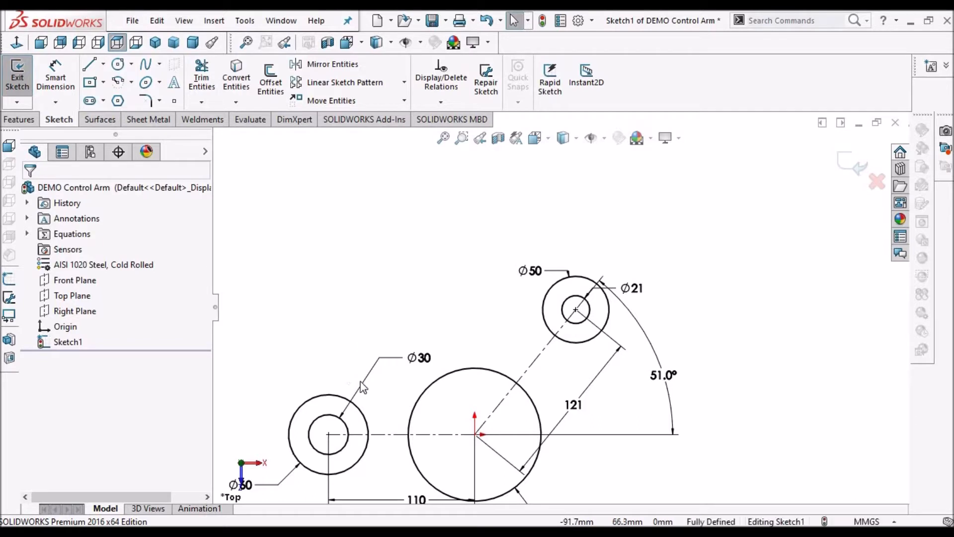
scroll(411, 393, "down", 4)
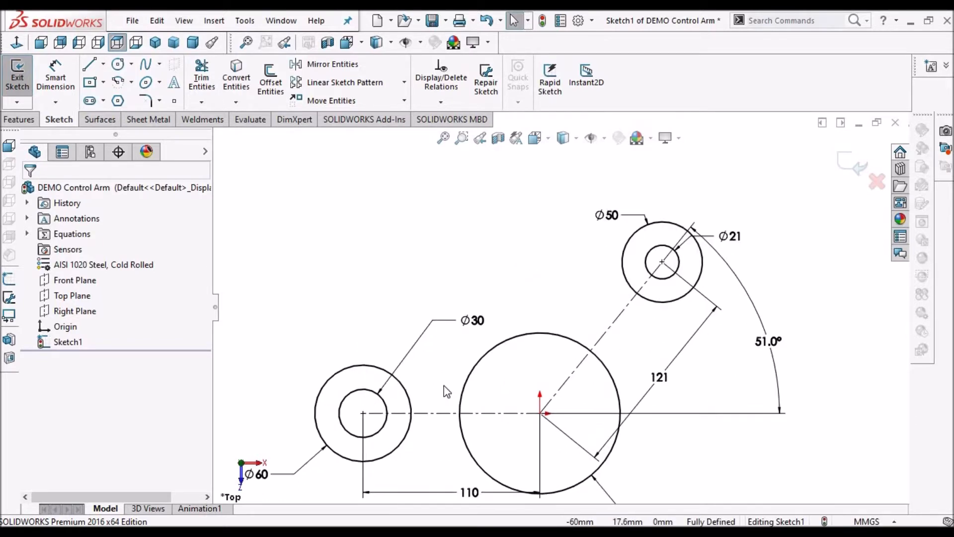
left_click(103, 63)
left_click(120, 98)
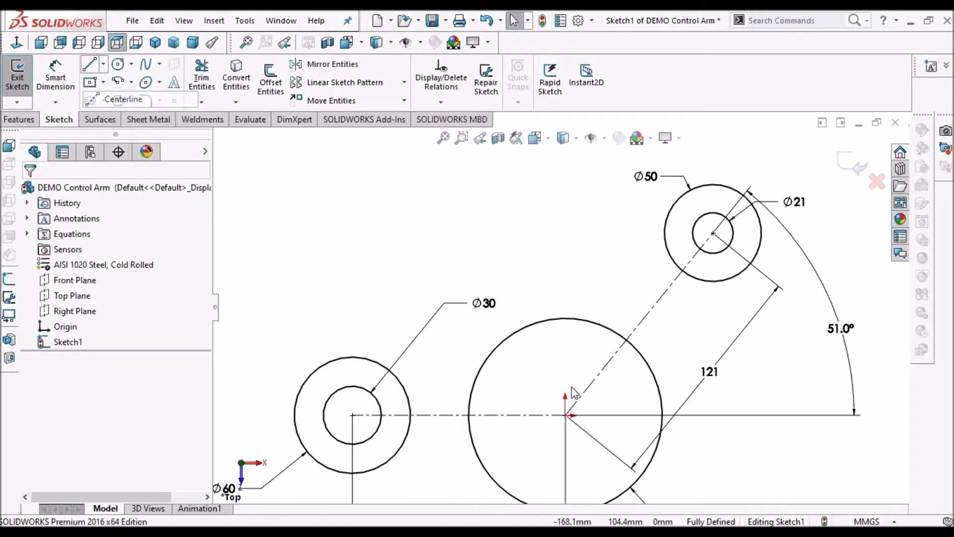
left_click(566, 415)
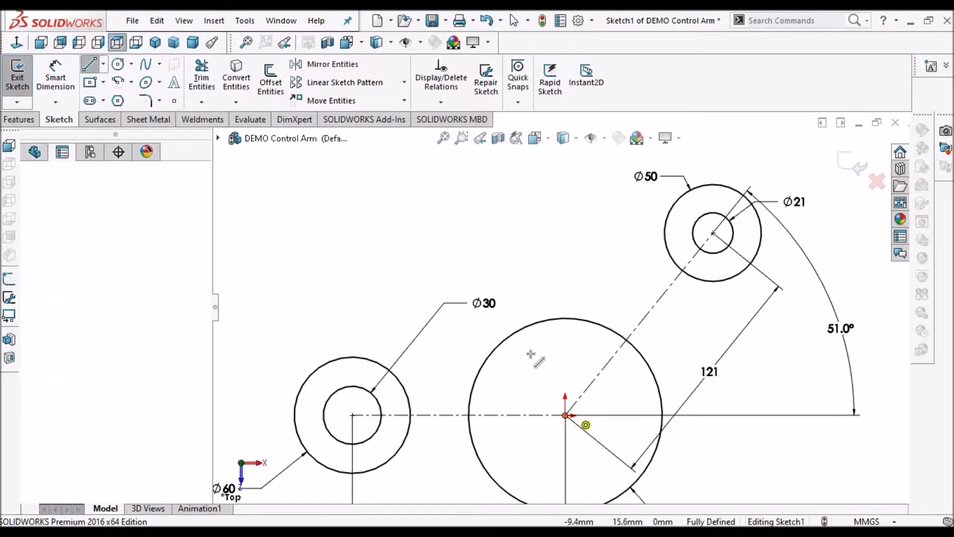
double_click(519, 330)
right_click(428, 220)
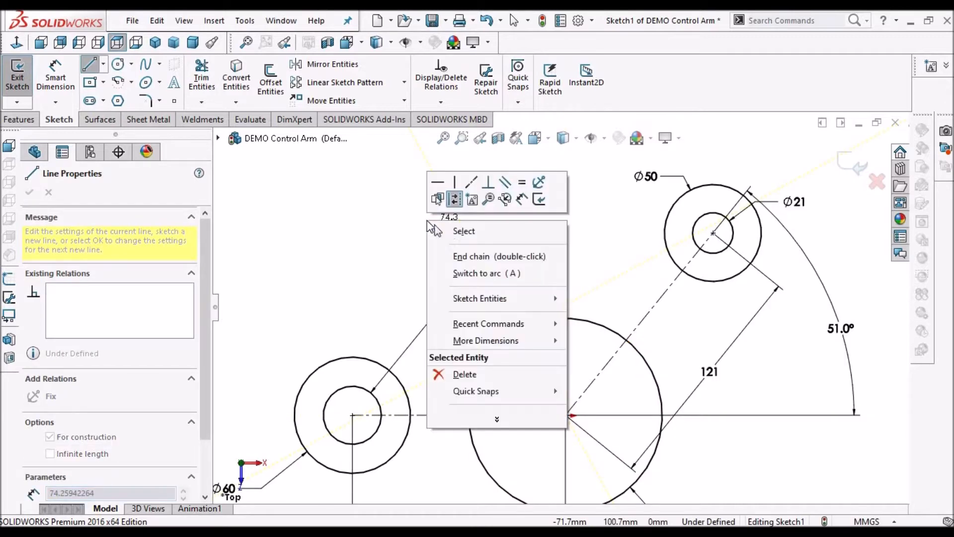
left_click(457, 230)
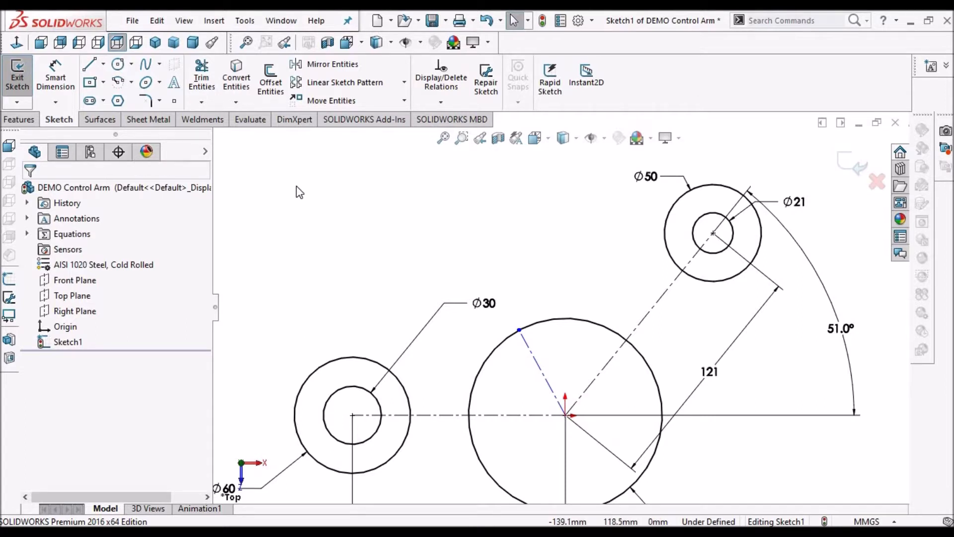
Add a driven angle dimension between the horizontal and inclined centerlines, placing its text inside the large circle above the origin.
left_click(50, 64)
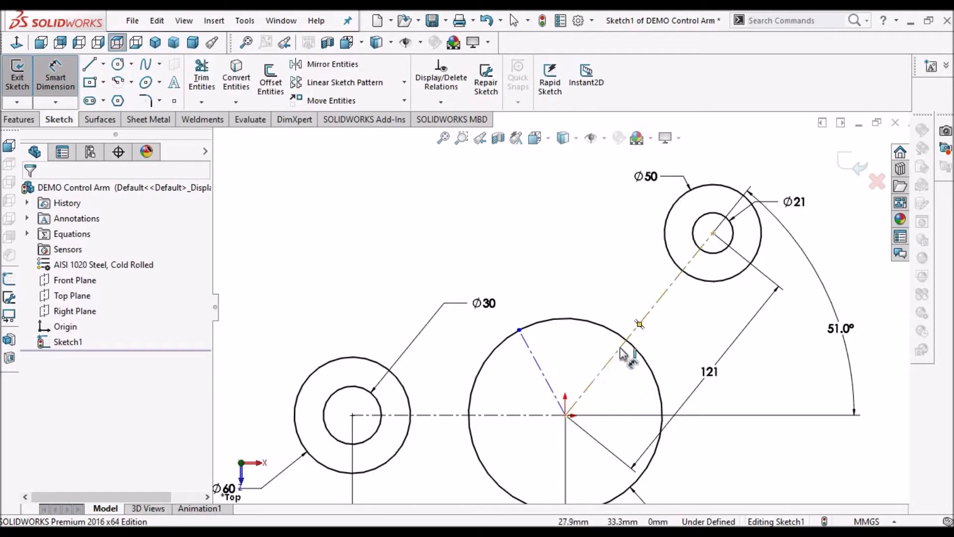
left_click(459, 415)
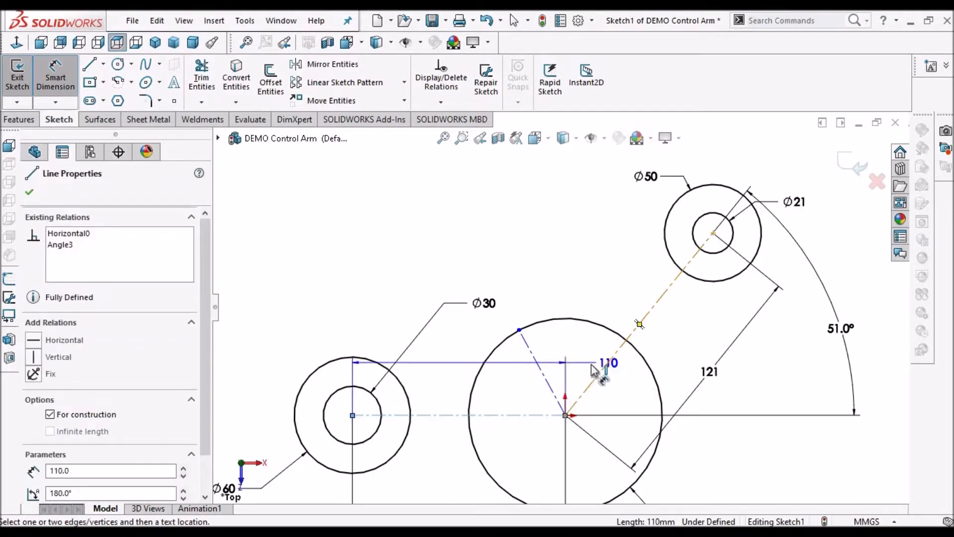
left_click(608, 364)
left_click(564, 354)
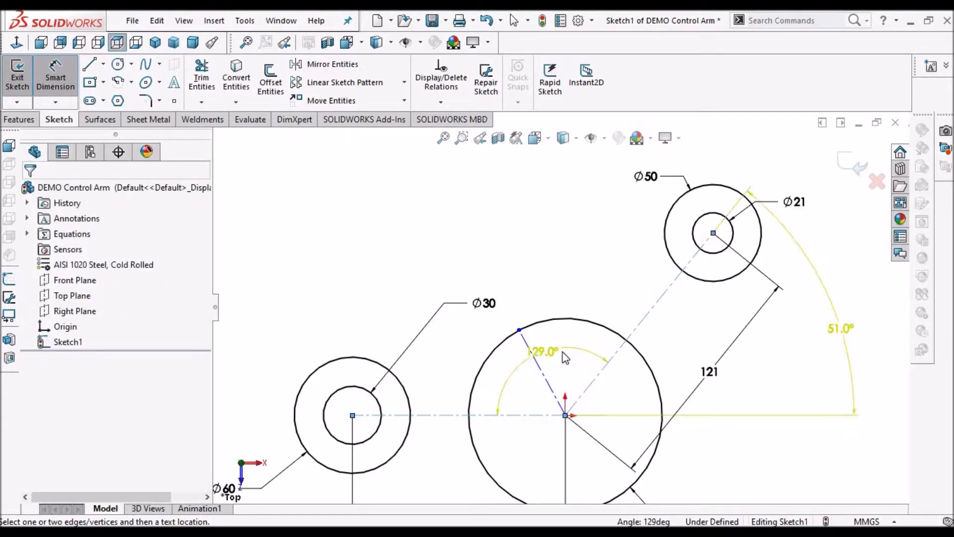
left_click(648, 225)
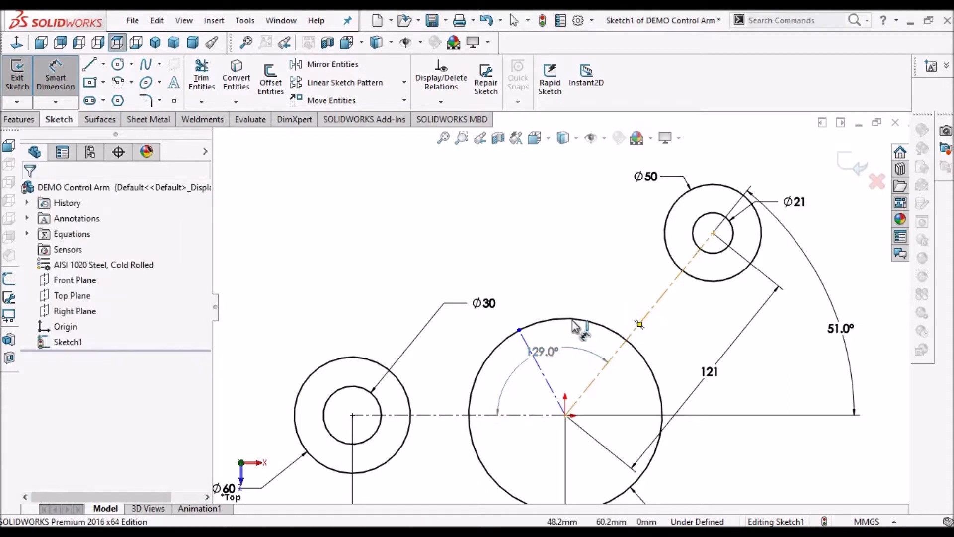
Dimension the angle between the inclined centerline and the short centerline from the origin, and set it to 129 degrees.
left_click(659, 298)
scroll(532, 344, "down", 1)
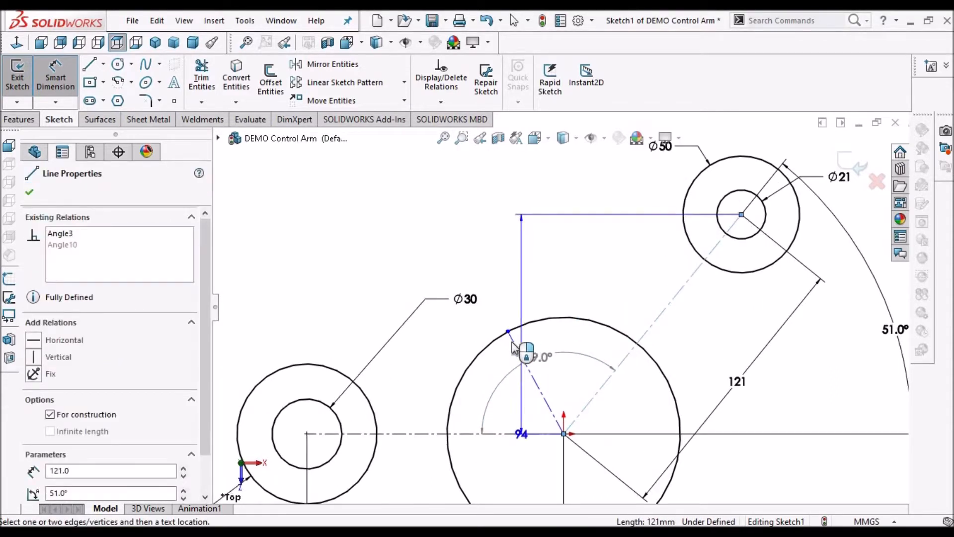
left_click(517, 351)
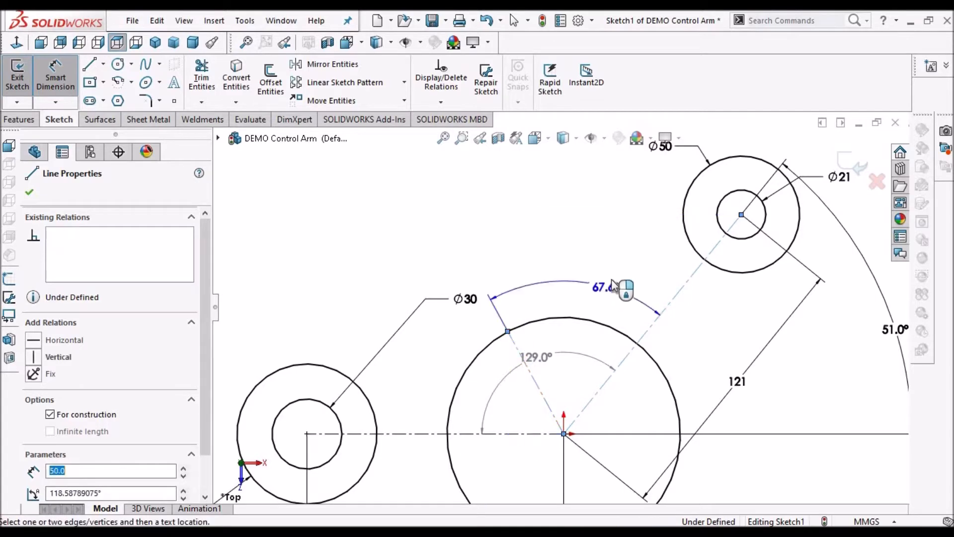
left_click(611, 278)
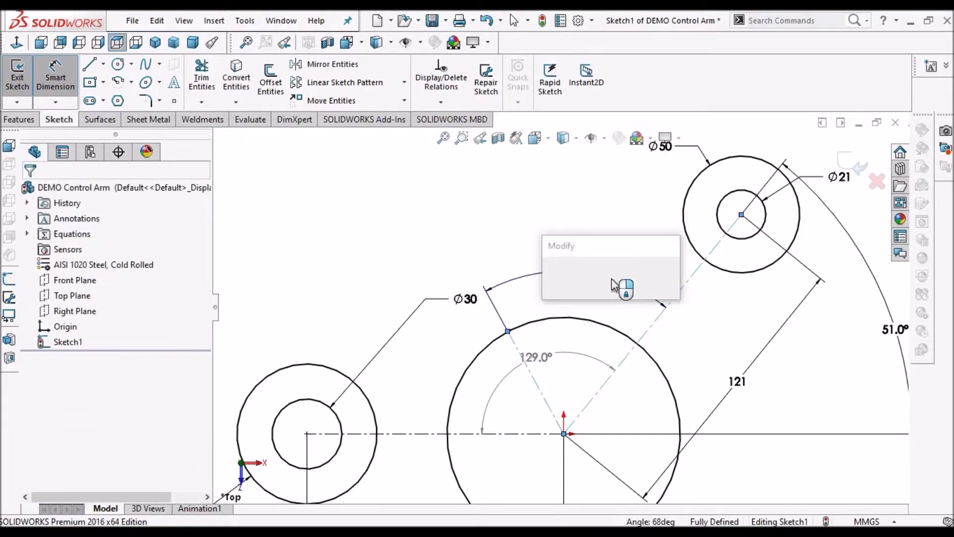
type("129")
key("Return")
Set the short centerline's angle dimension to 129/2 degrees and finish dimensioning.
double_click(611, 278)
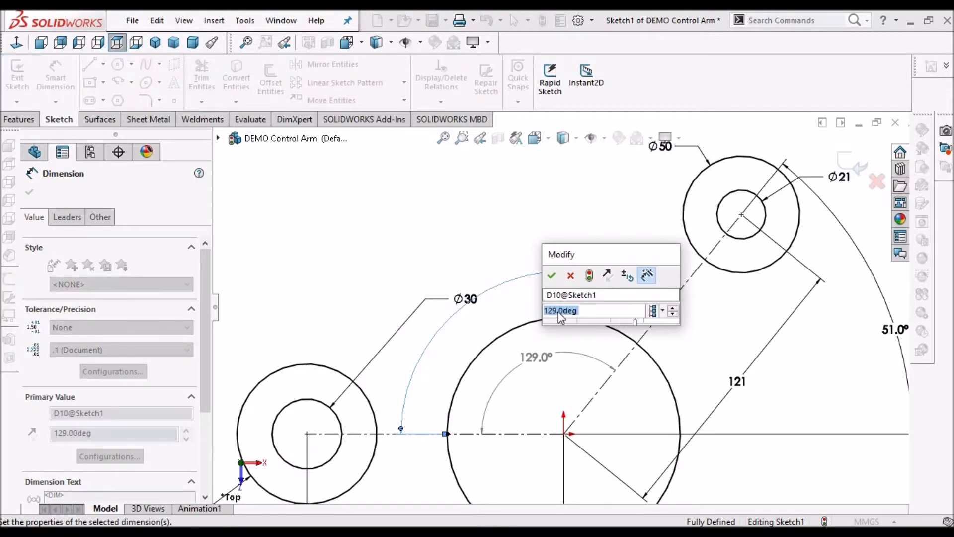
left_click_drag(559, 311, 639, 311)
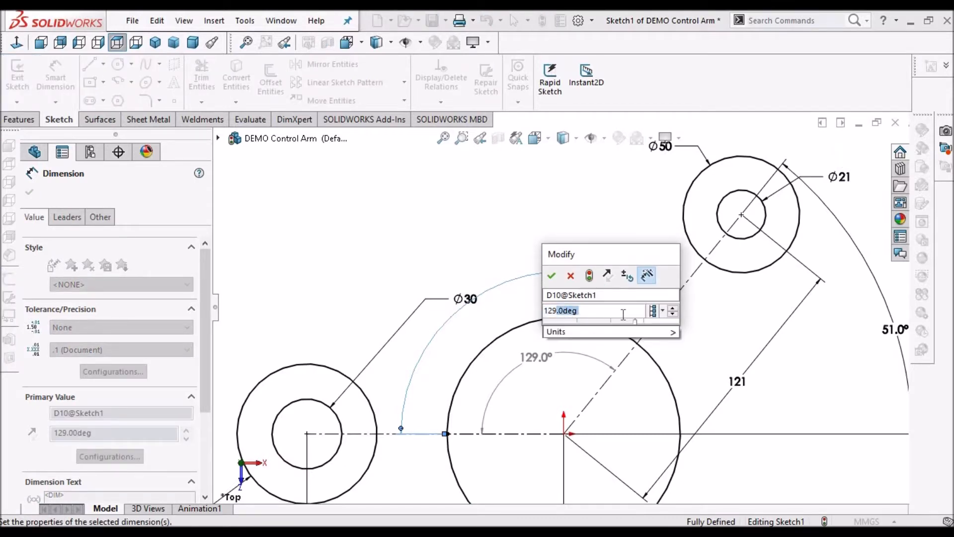
key("BackSpace")
type("/2")
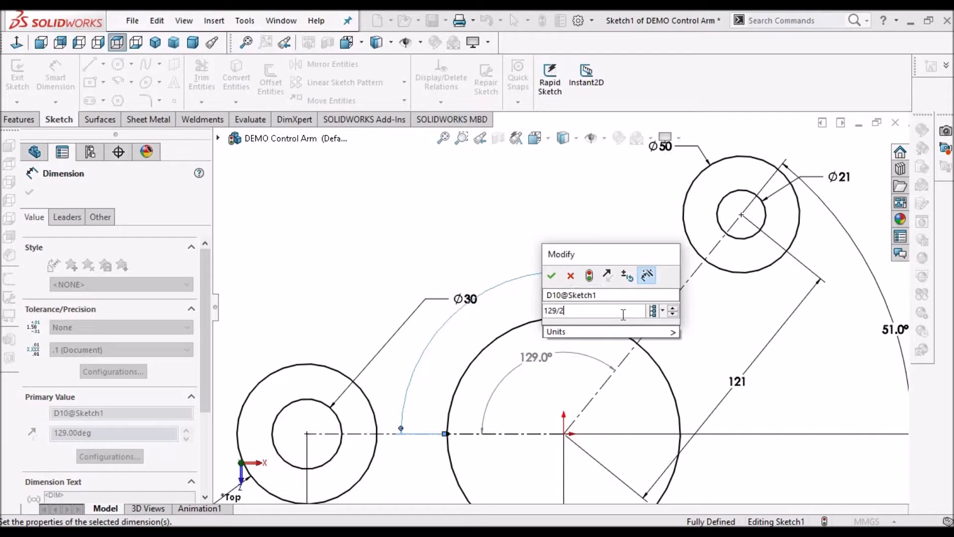
key("Return")
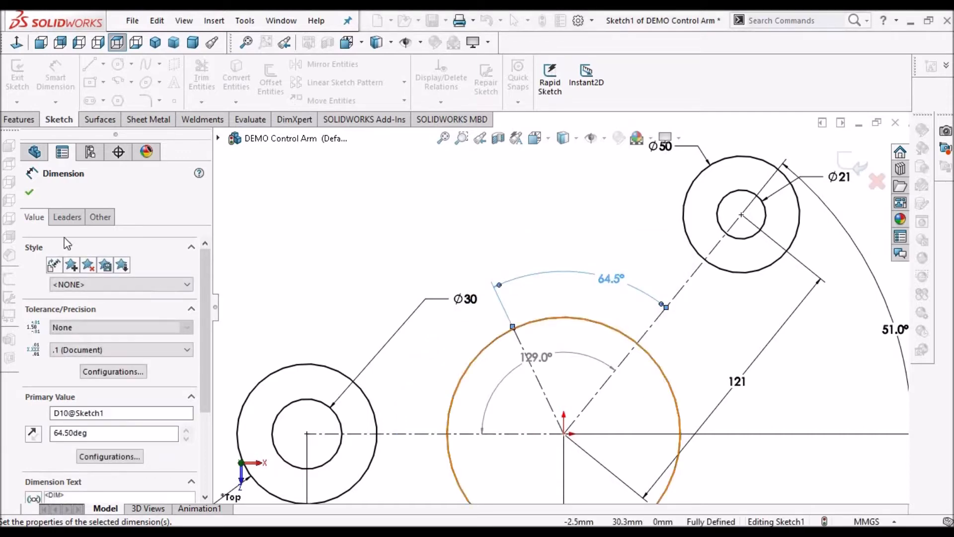
left_click(30, 193)
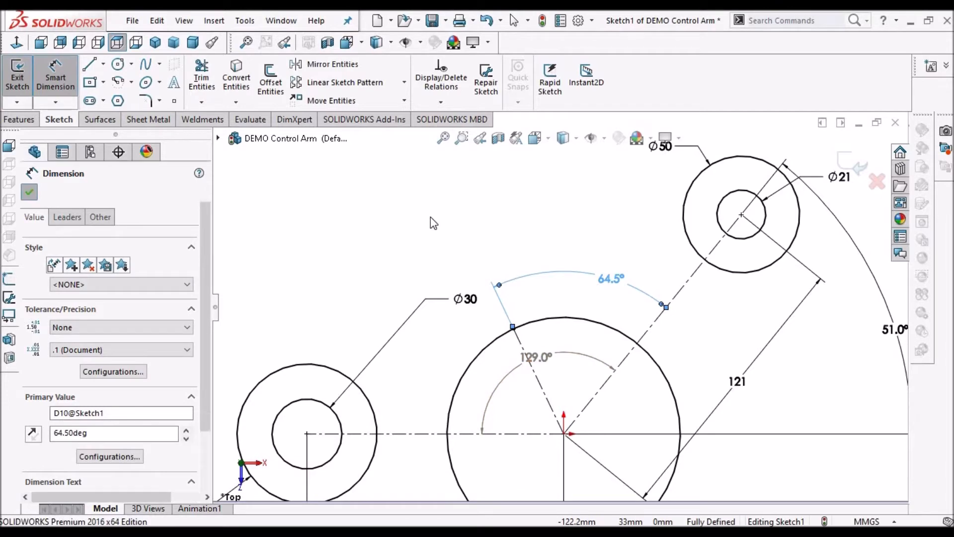
key("Escape")
Draw a separate, nearly horizontal line above the gap between the 60 mm circle and the large circle.
scroll(431, 217, "up", 2)
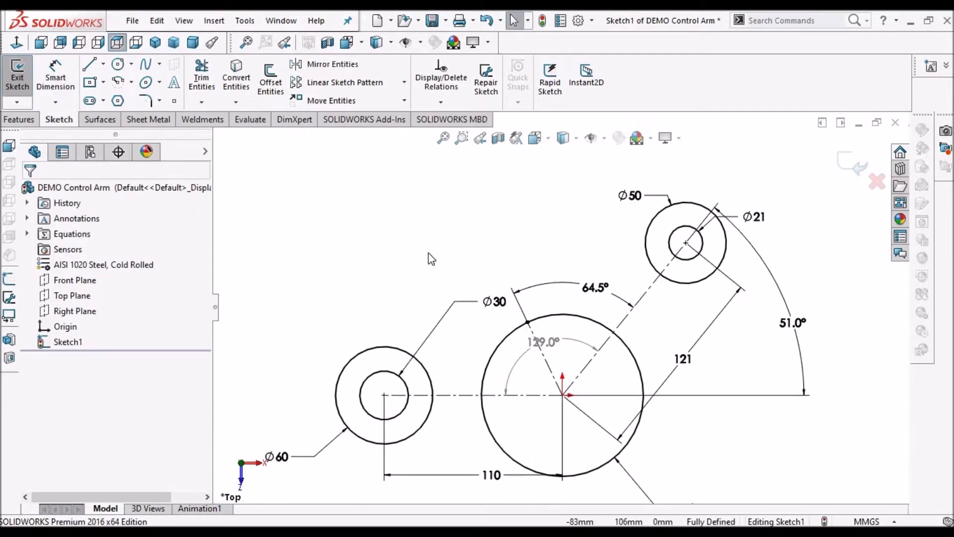
scroll(471, 367, "up", 1)
scroll(517, 381, "down", 3)
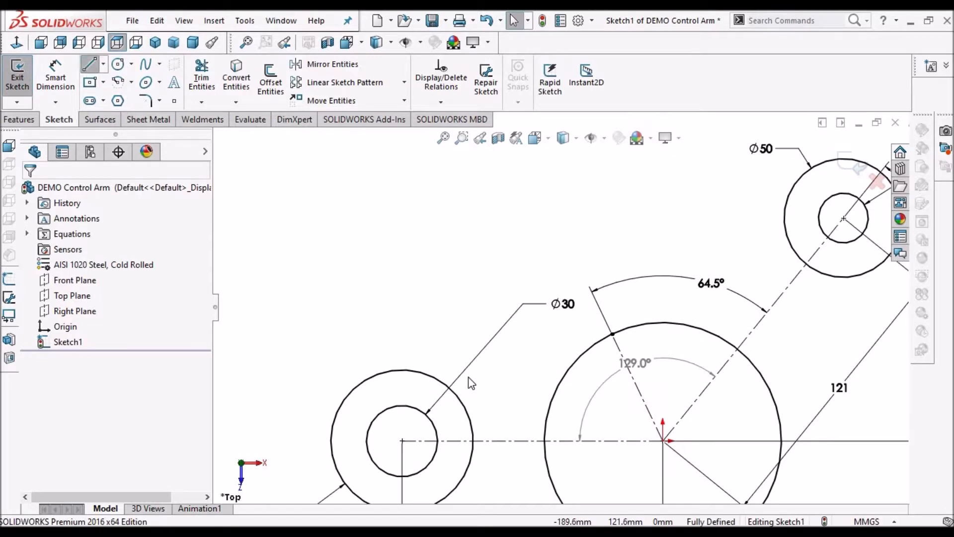
key("l")
scroll(470, 376, "down", 2)
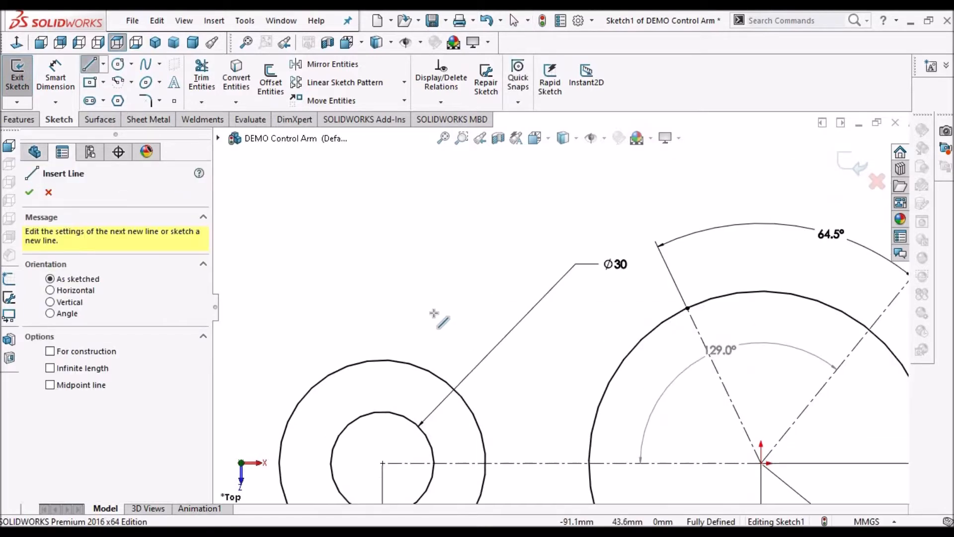
left_click(597, 309)
left_click_drag(597, 308, 429, 318)
left_click(597, 308)
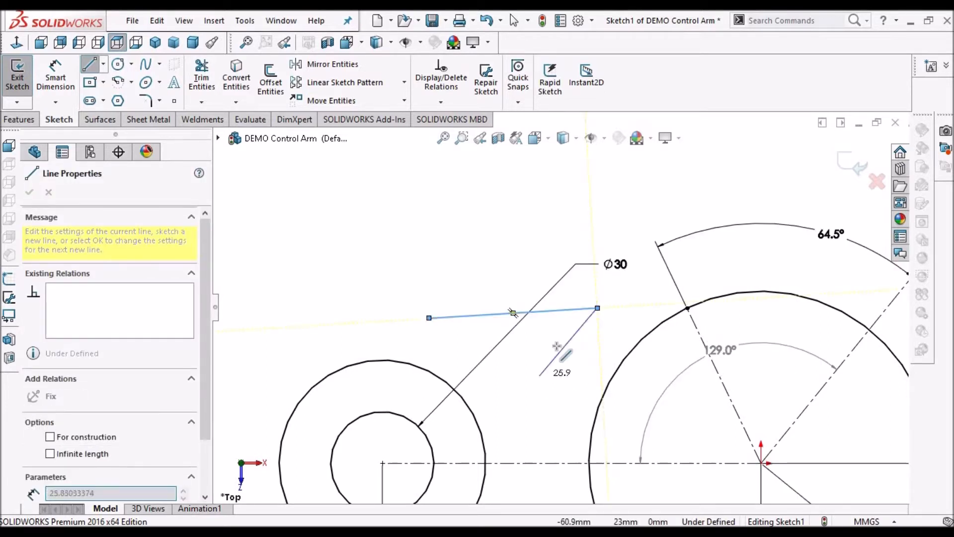
right_click(563, 227)
left_click(568, 245)
Draw a separate line above the large circle, rising toward the 50 mm circle.
scroll(559, 308, "up", 3)
scroll(696, 244, "down", 2)
scroll(756, 199, "down", 1)
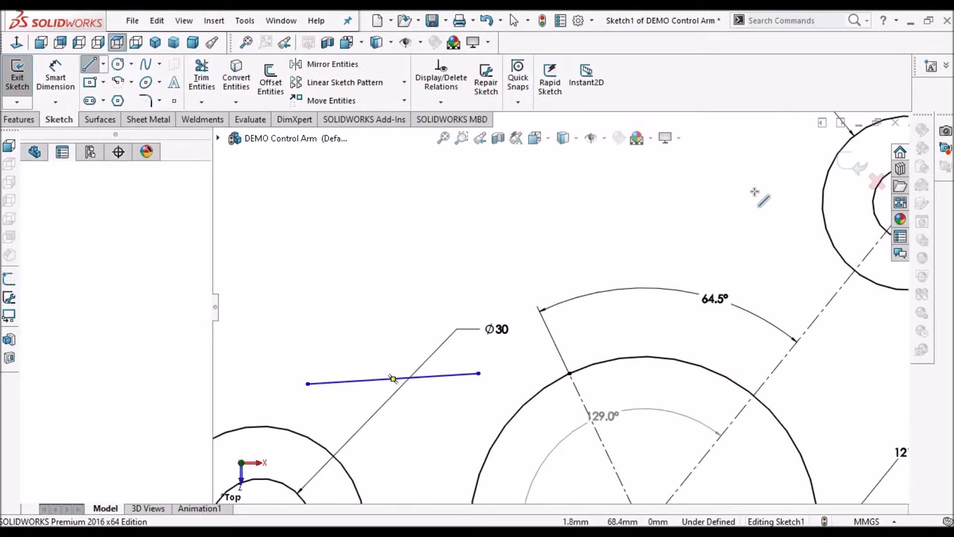
left_click(650, 292)
left_click(755, 191)
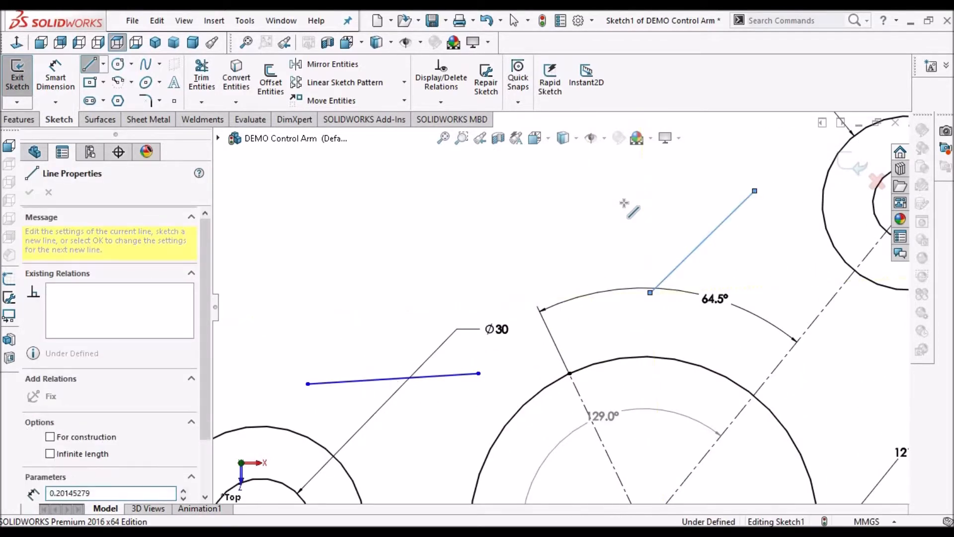
right_click(641, 214)
key("Escape")
key("Escape")
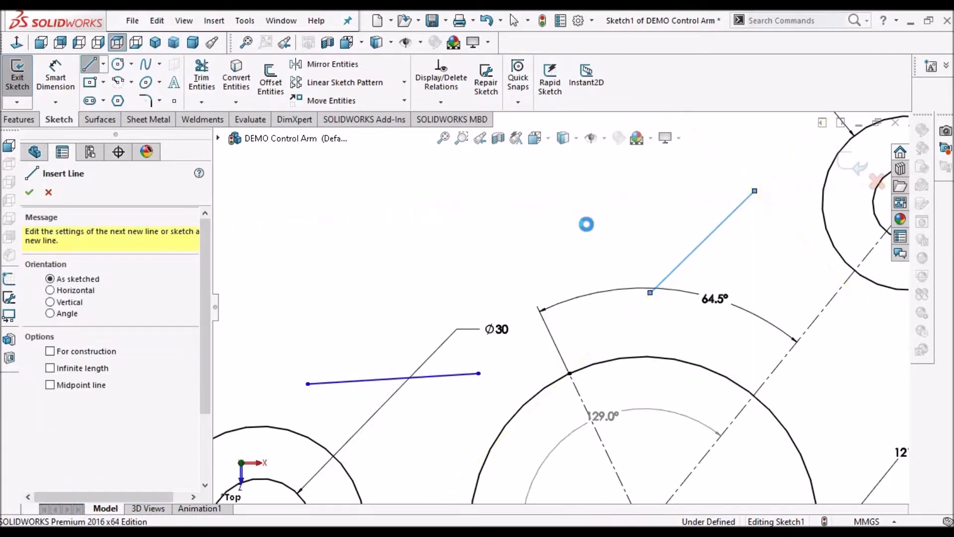
scroll(426, 386, "up", 2)
scroll(426, 386, "down", 2)
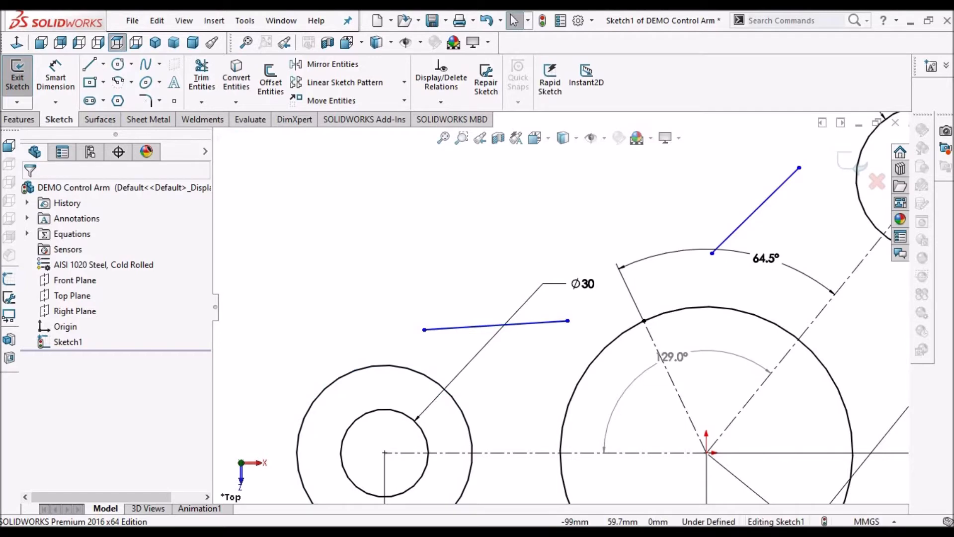
Draw a vertical centerline from the centre of the 60 mm circle up to its top point.
left_click(104, 66)
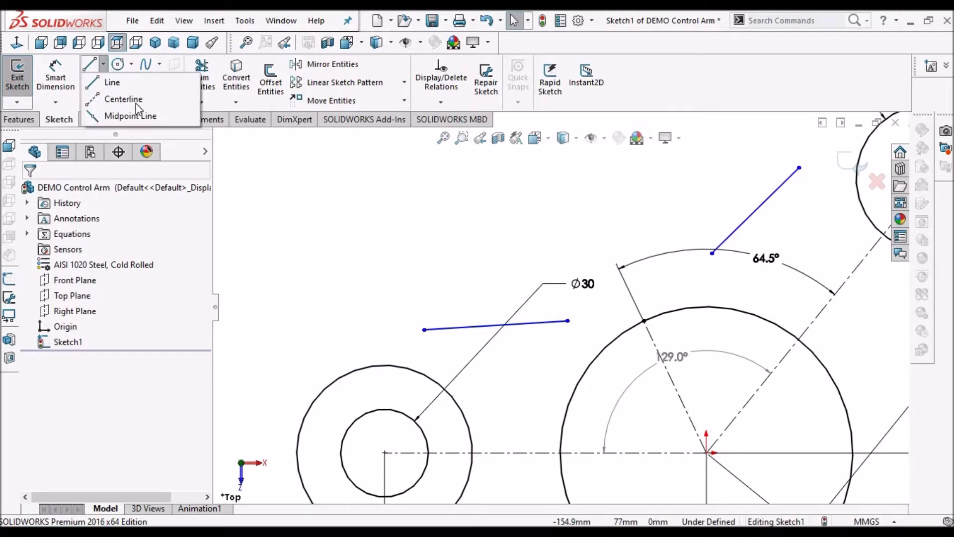
left_click(384, 453)
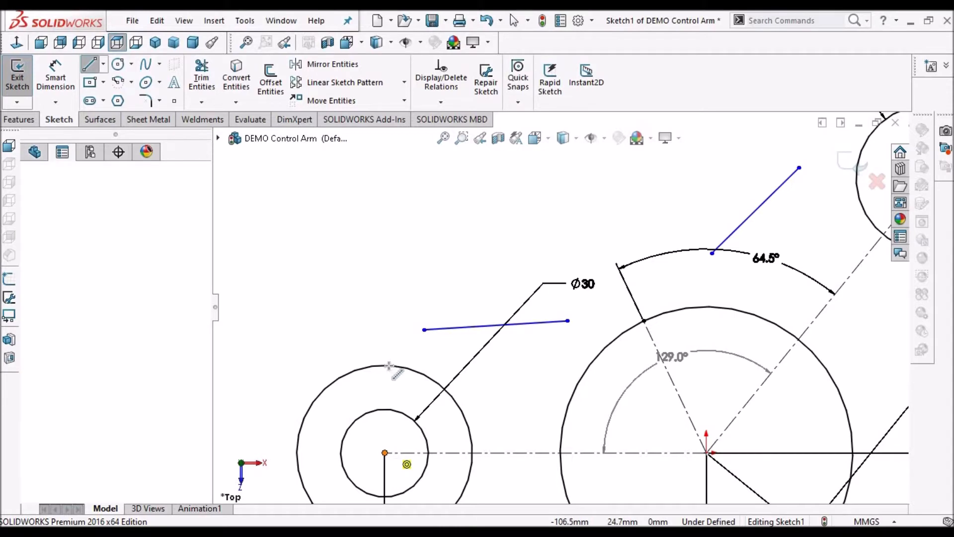
left_click(389, 366)
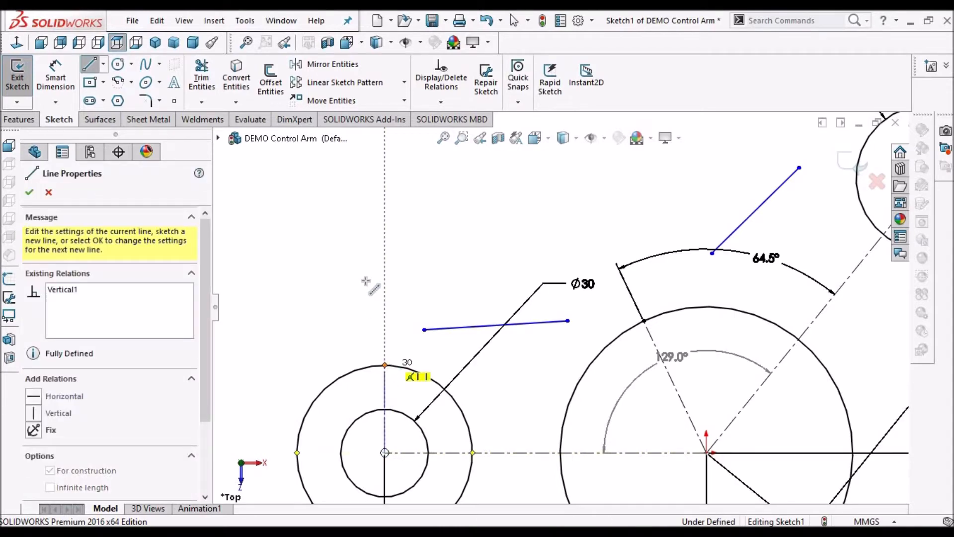
scroll(447, 298, "up", 3)
scroll(547, 298, "up", 3)
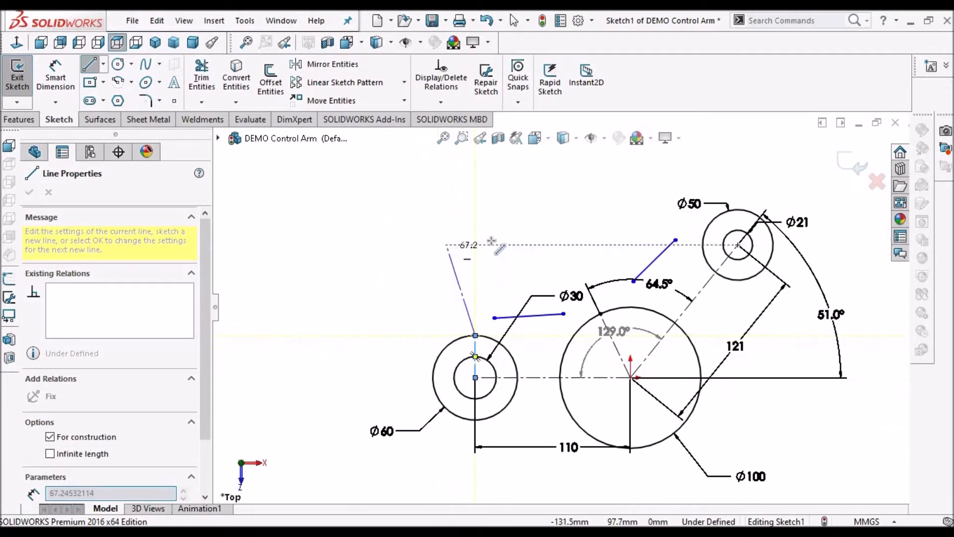
key("Escape")
key("Escape")
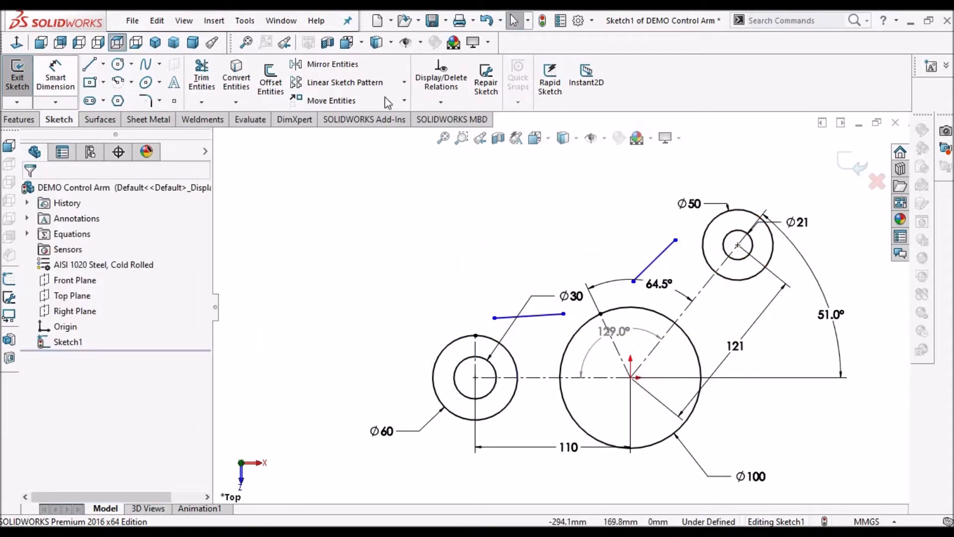
Draw a construction centerline from the centre of the 50 mm circle to its upper-left edge, perpendicular to the slanted centerline.
left_click(55, 79)
scroll(740, 249, "down", 4)
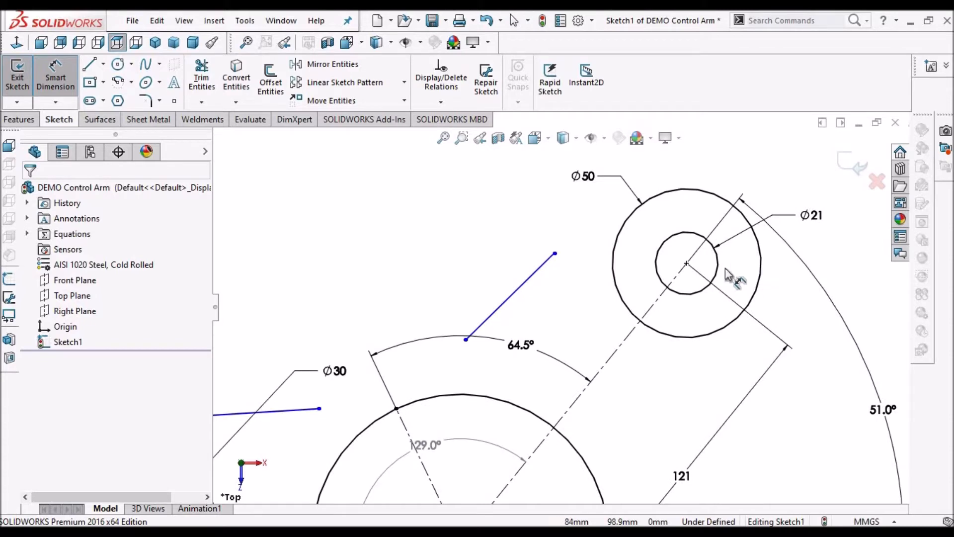
left_click(103, 65)
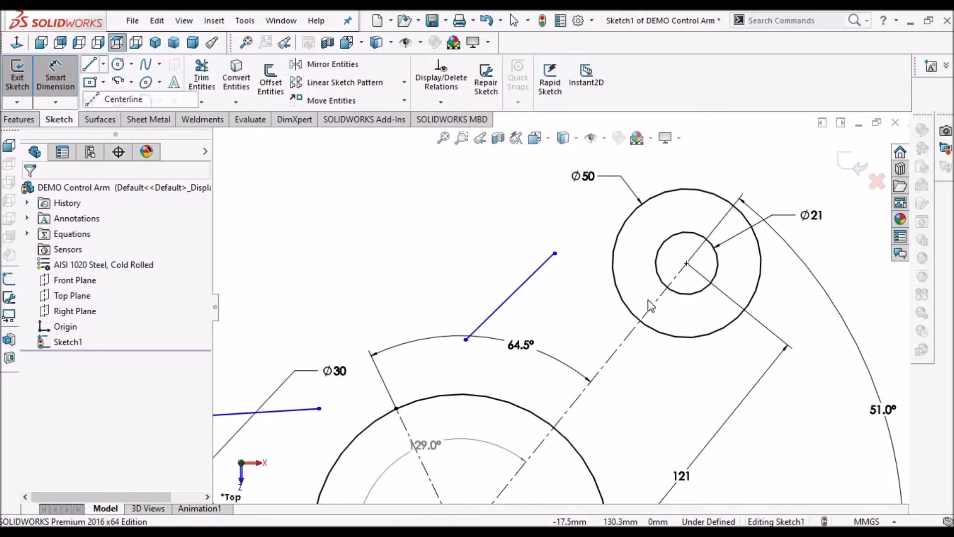
left_click(687, 264)
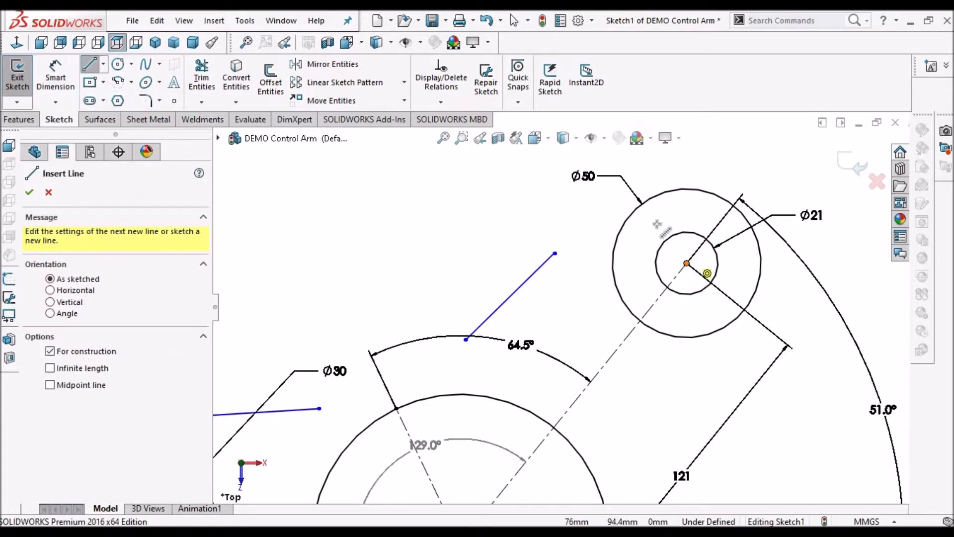
left_click(627, 217)
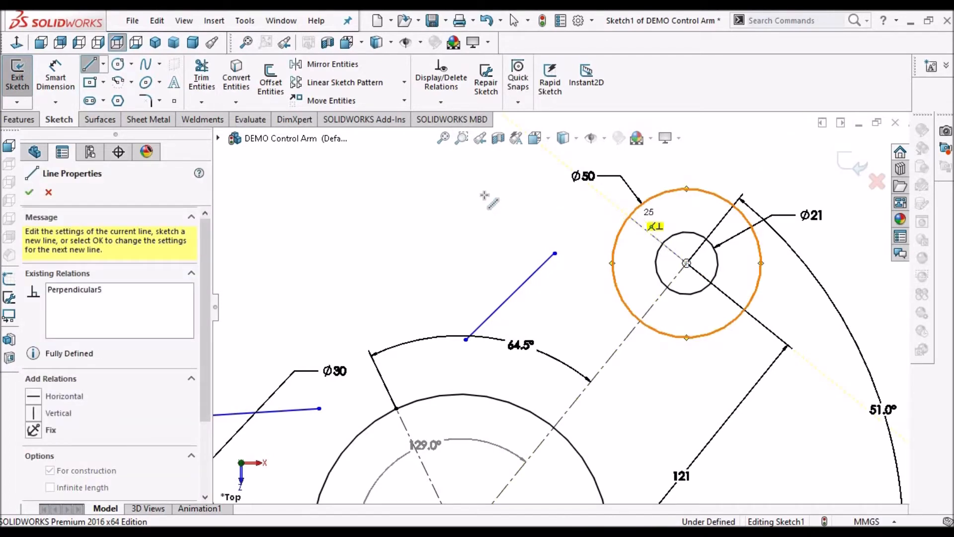
right_click(495, 202)
left_click(498, 206)
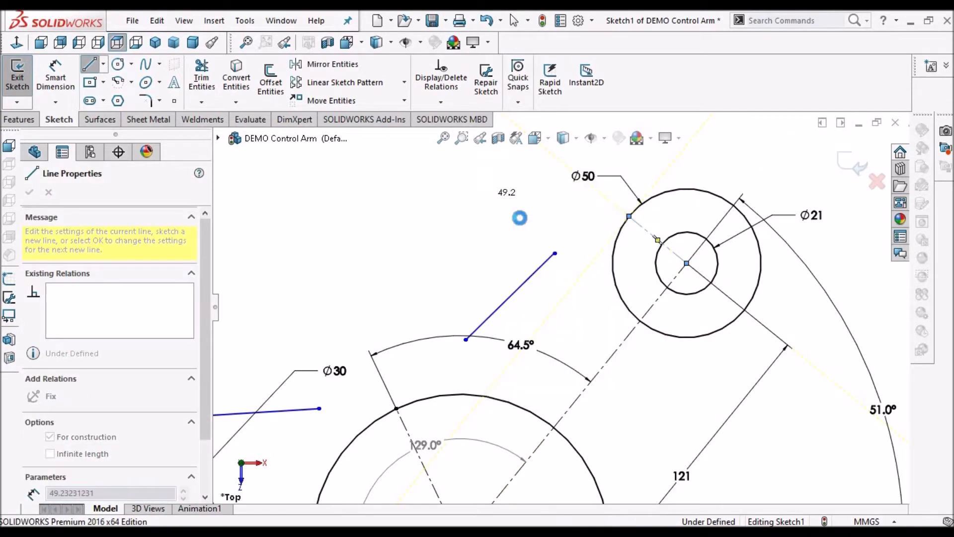
Check the relation between the slanted centerline and the short centerline inside the 50 mm circle.
left_click(658, 300)
left_click(651, 240)
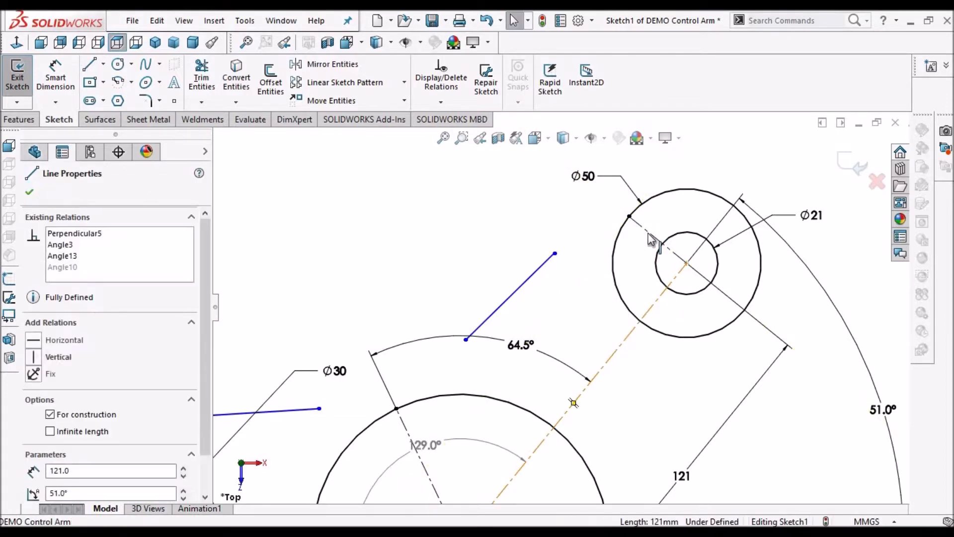
left_click(651, 240, "ctrl")
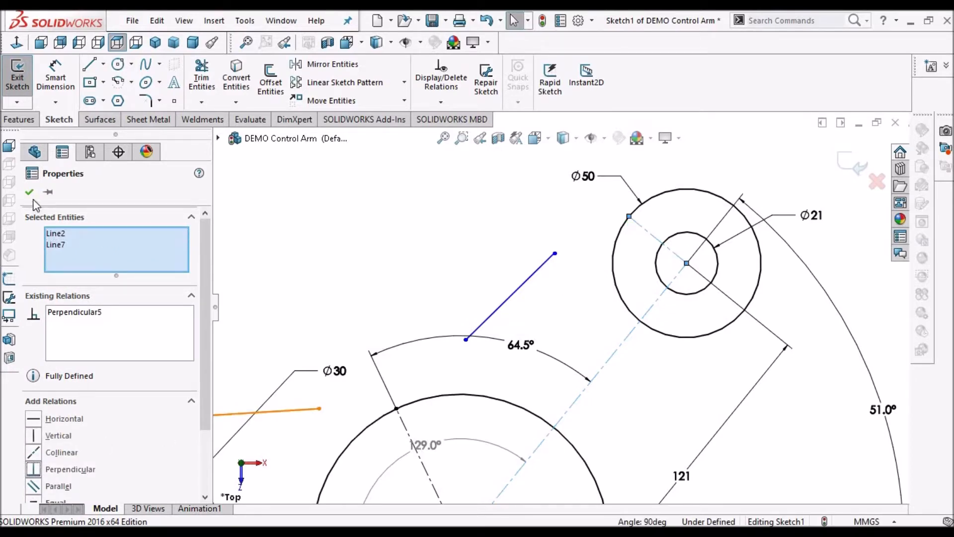
left_click(458, 229)
key("f")
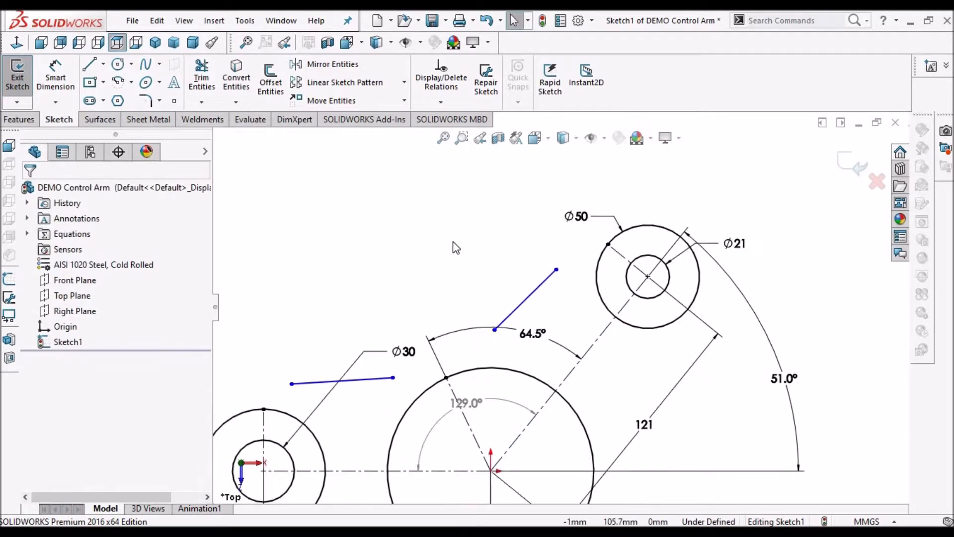
Add a perpendicular relation between the horizontal centerline and the short vertical centerline in the 60 mm circle.
scroll(340, 458, "down", 3)
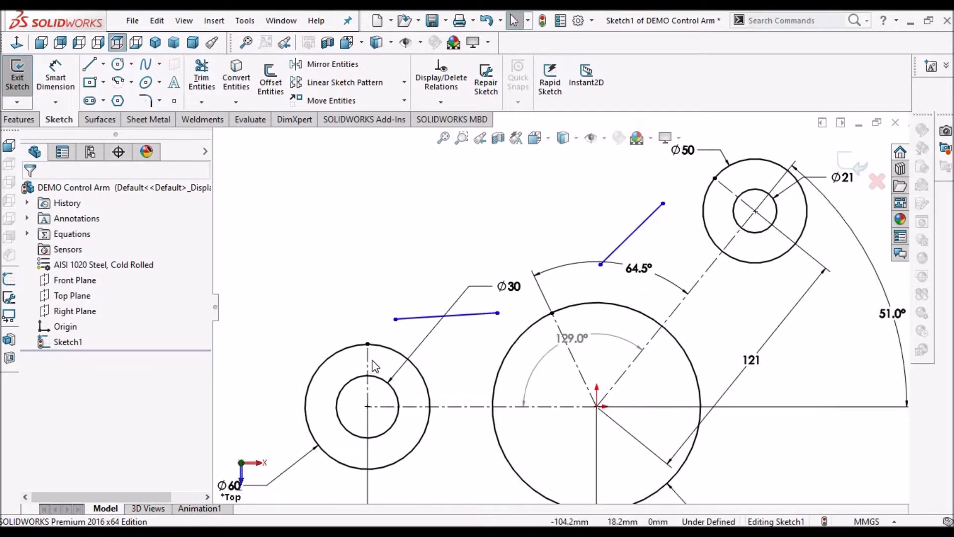
left_click(452, 406)
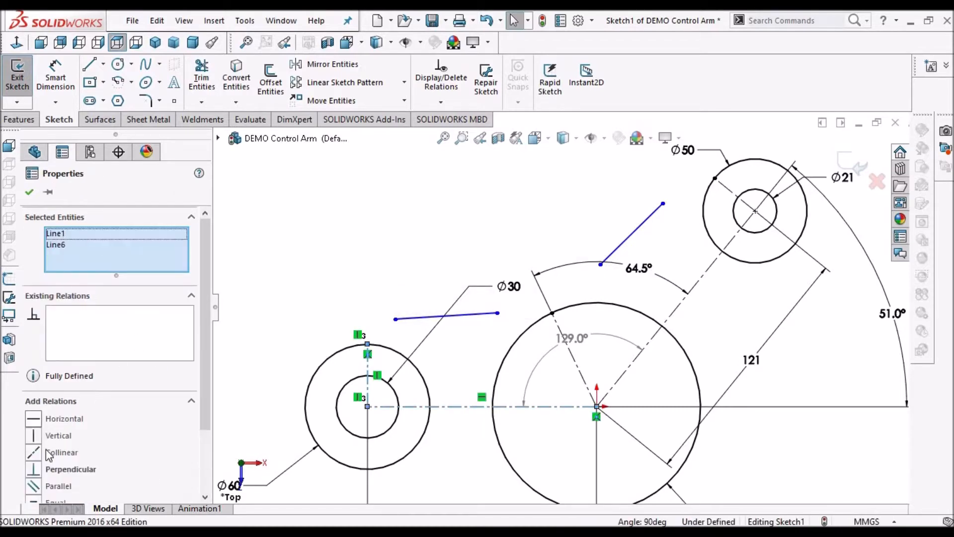
left_click(36, 469)
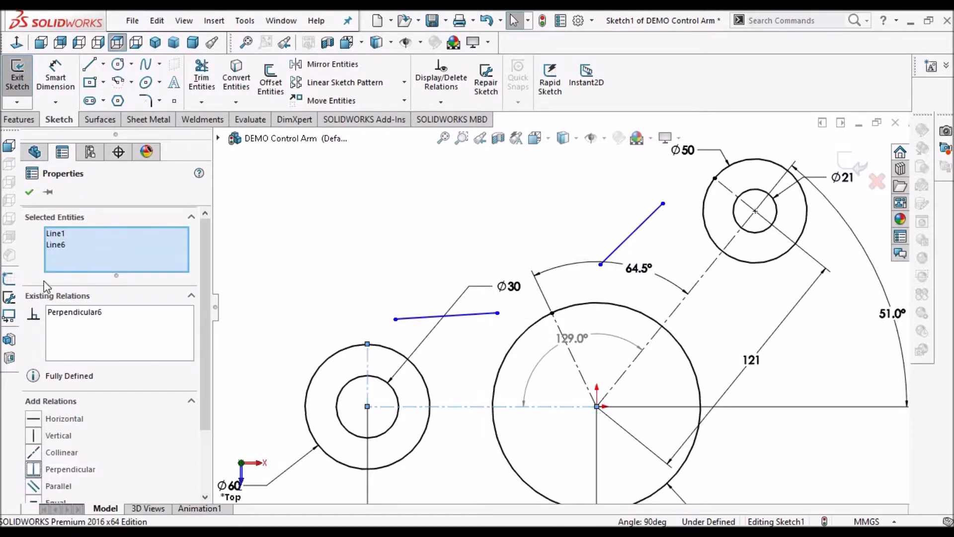
left_click(29, 194)
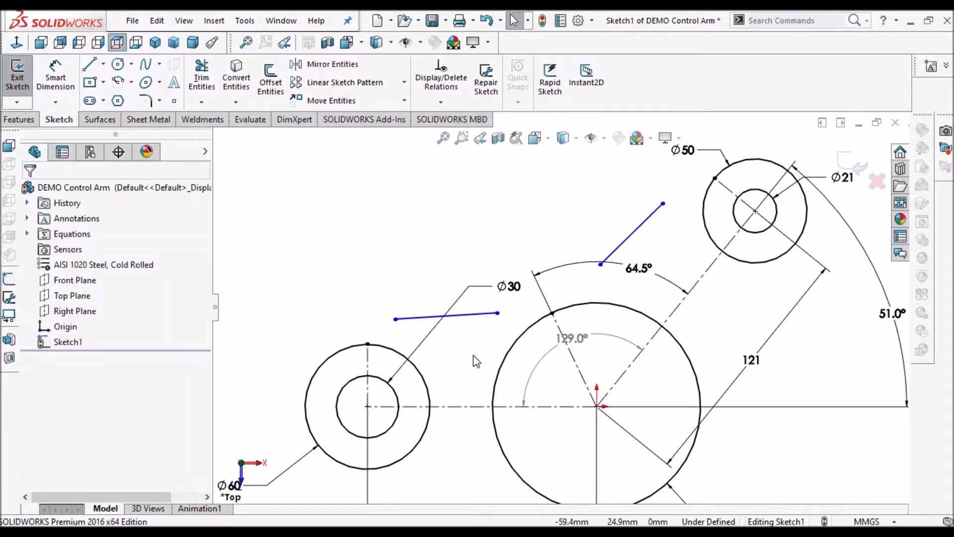
Attach the nearly horizontal line's ends to the top point of the 60 mm circle and the angled centerline's end on the large circle.
scroll(452, 363, "down", 2)
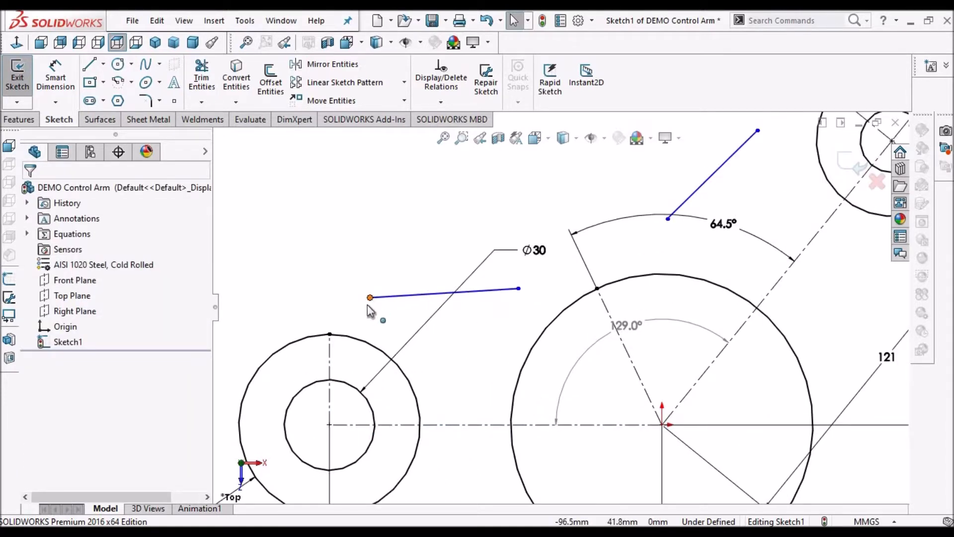
left_click_drag(332, 338, 330, 334)
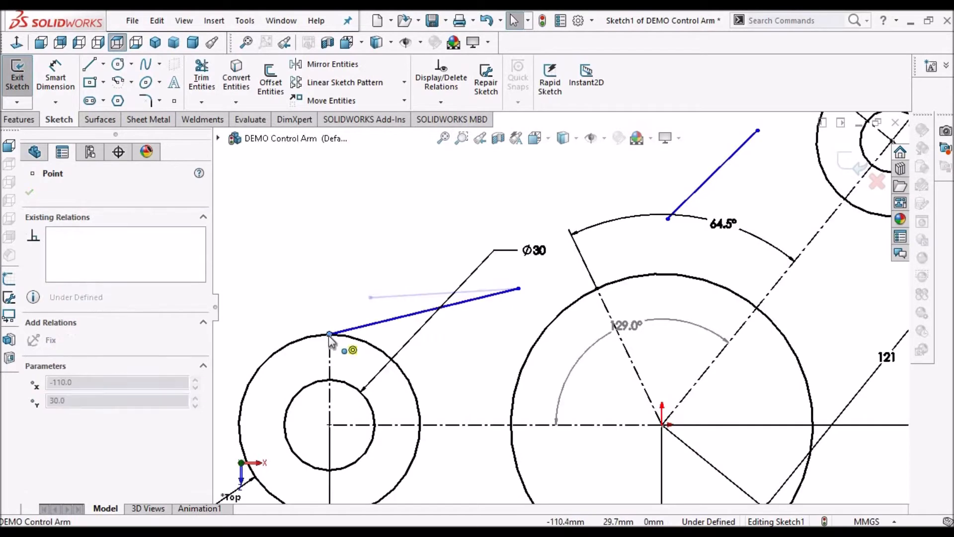
left_click_drag(521, 289, 599, 290)
left_click(452, 236)
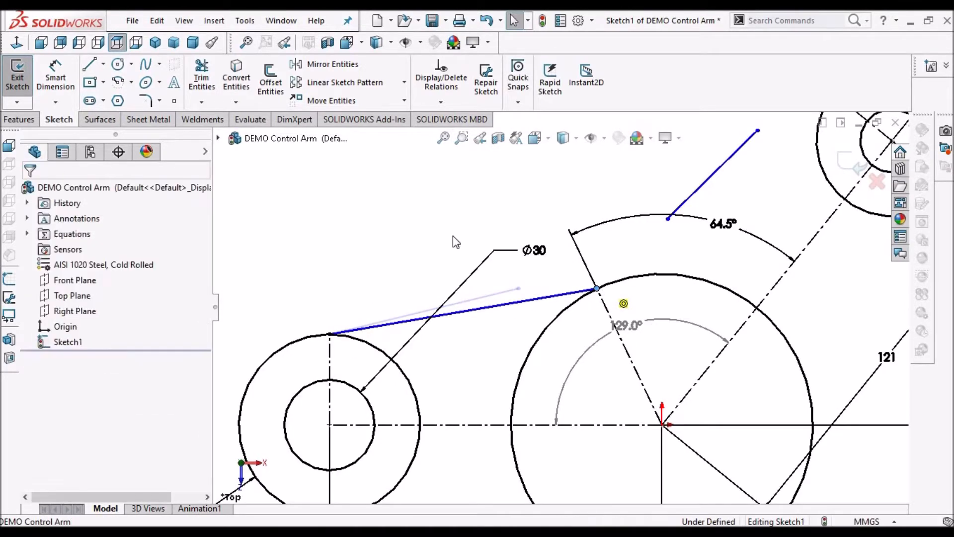
Attach the rising line's ends to the angled centerline's end on the large circle and the short centerline's end on the 50 mm circle.
scroll(556, 307, "up", 3)
scroll(686, 283, "up", 2)
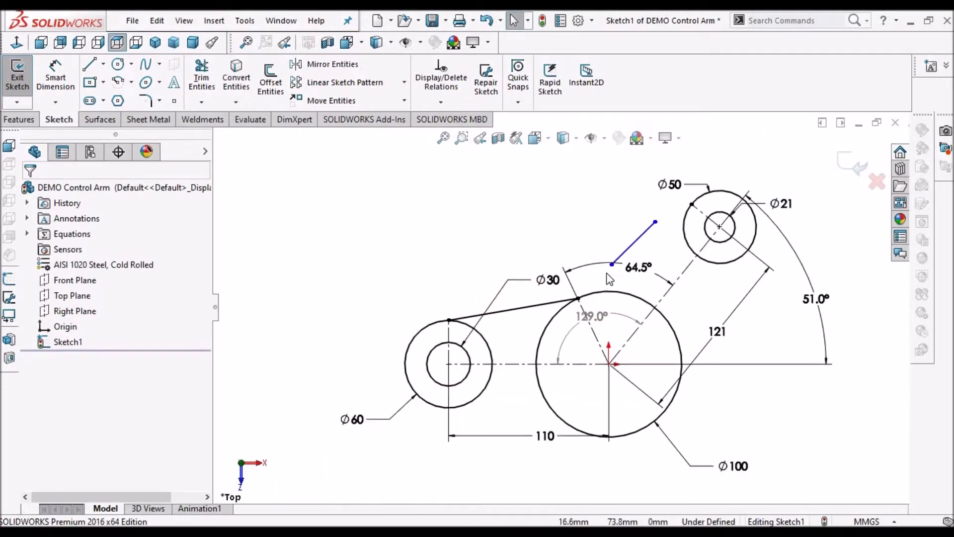
scroll(583, 289, "down", 4)
left_click_drag(579, 288, 519, 346)
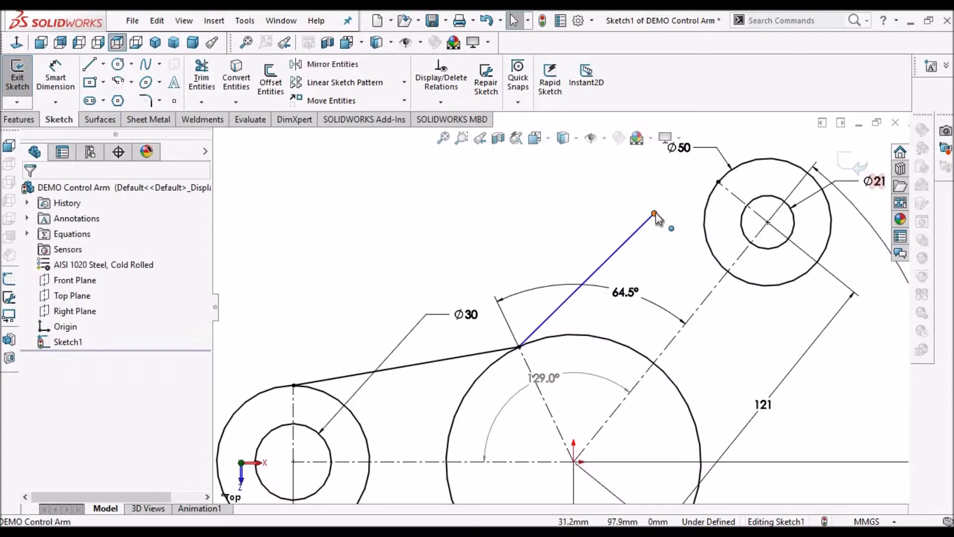
left_click_drag(714, 197, 719, 181)
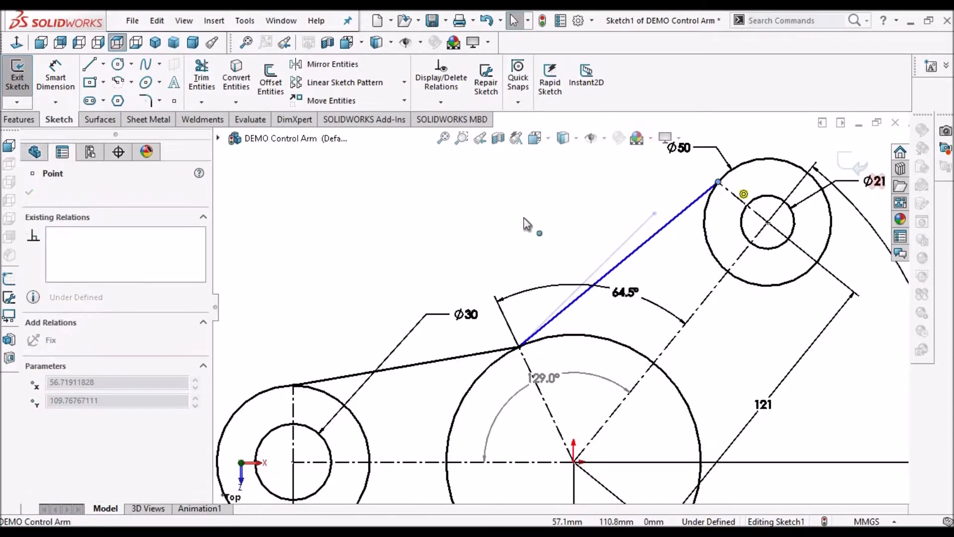
left_click(509, 243)
scroll(560, 307, "up", 3)
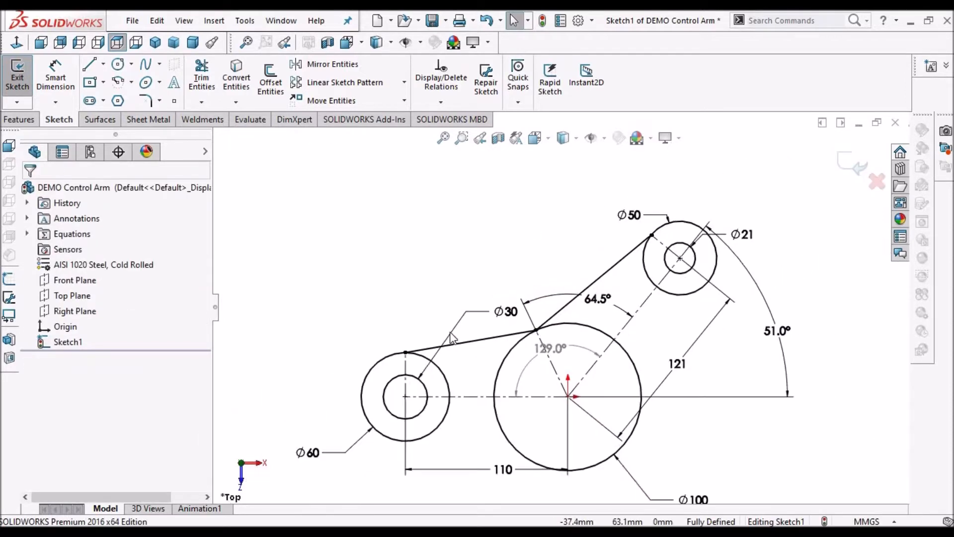
Move the 110 mm dimension farther below the circles.
scroll(415, 361, "down", 3)
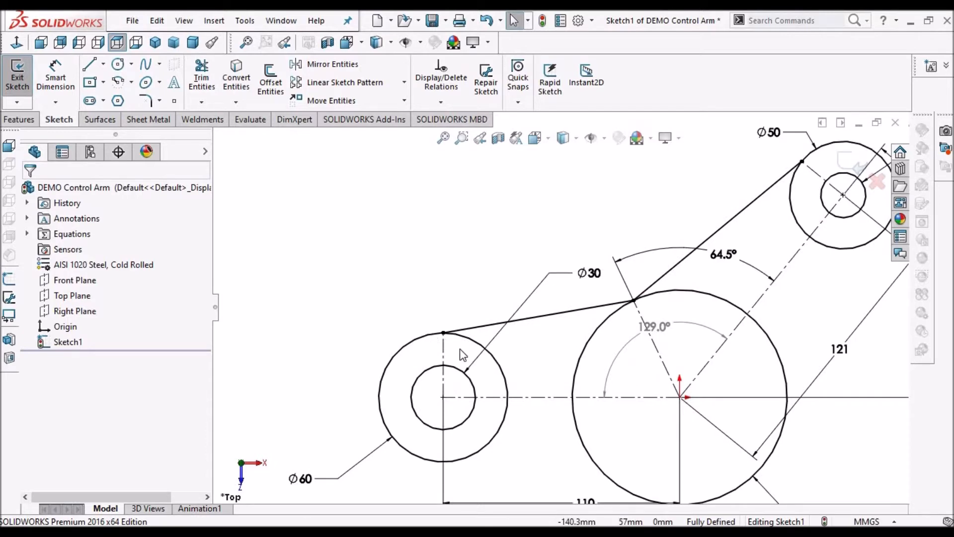
scroll(527, 323, "up", 5)
scroll(682, 366, "down", 3)
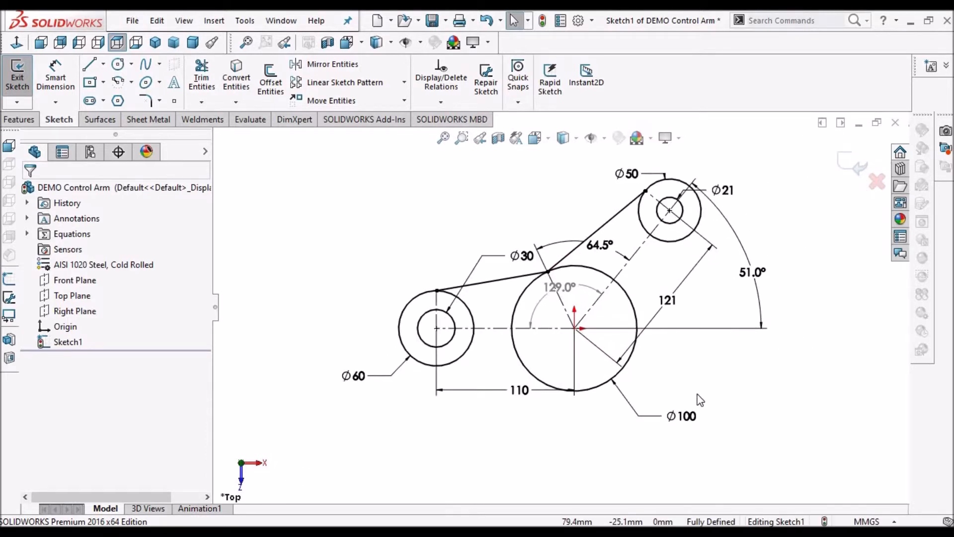
left_click_drag(514, 394, 516, 459)
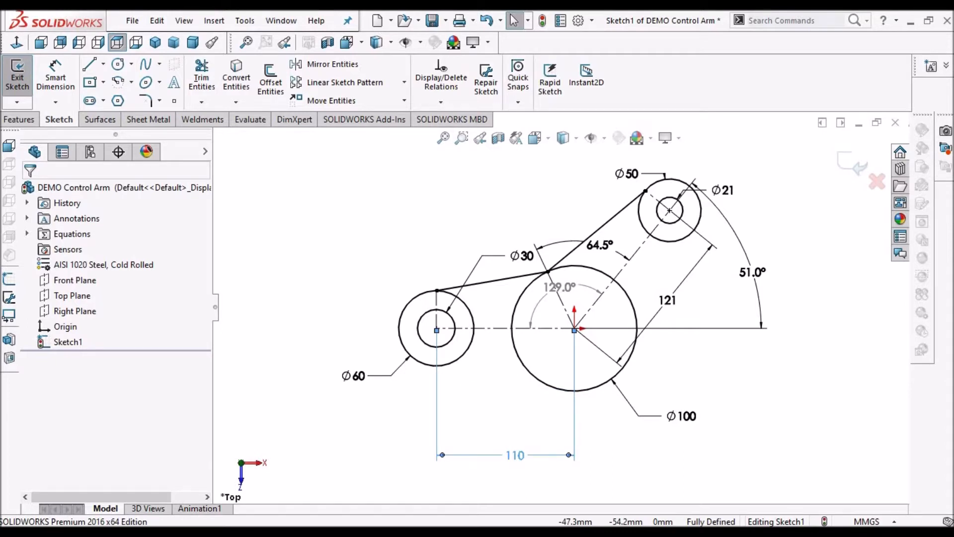
left_click(598, 409)
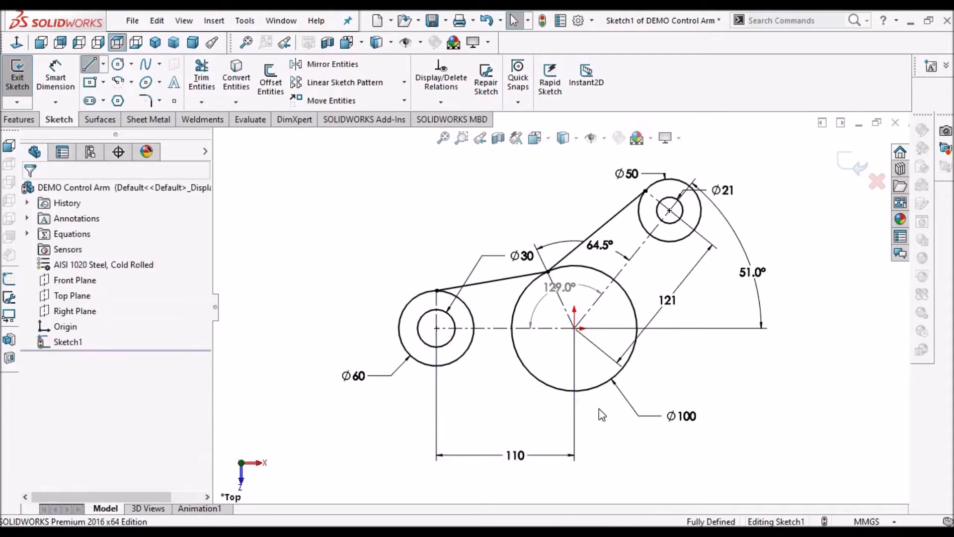
Draw a separate line about 55 mm long, sloping down below the gap between the 60 mm and 100 mm circles.
key("l")
scroll(468, 381, "down", 1)
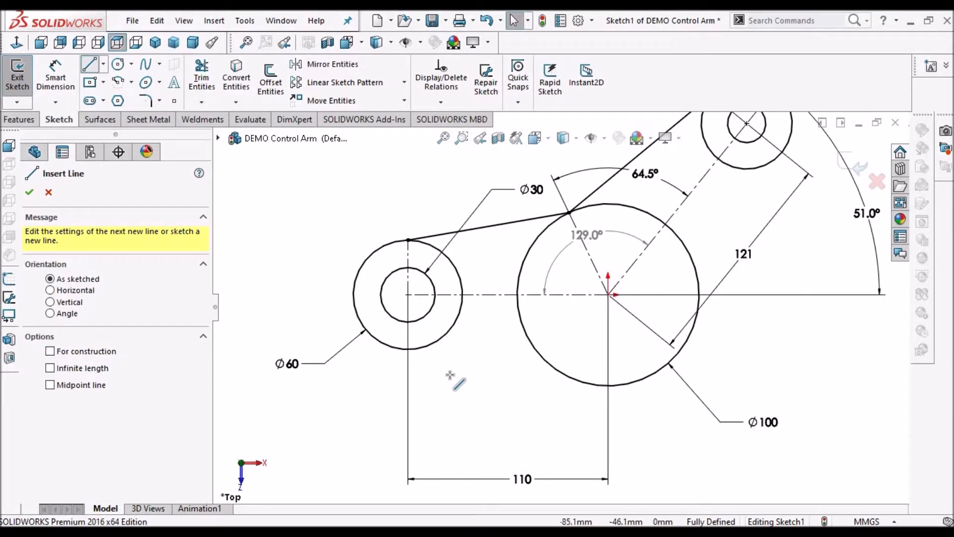
left_click(450, 373)
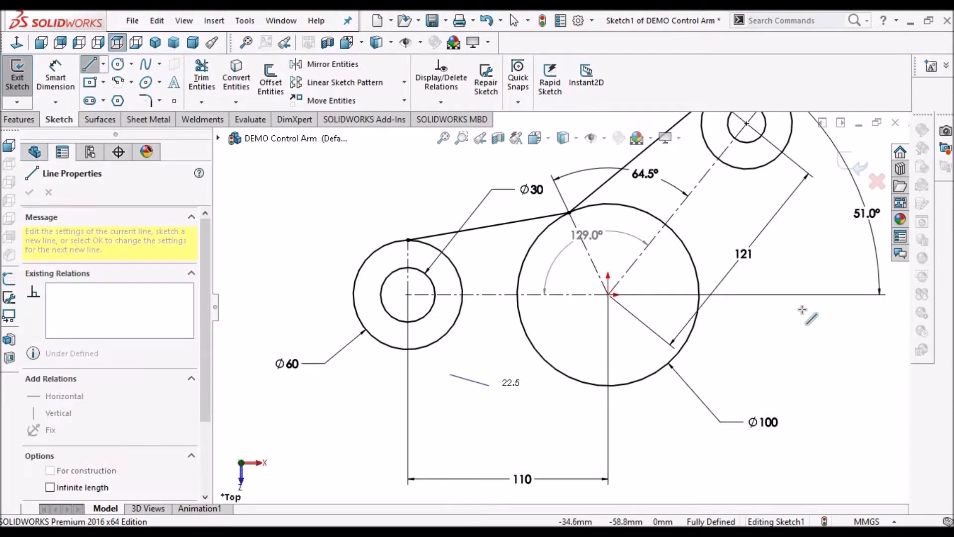
left_click(546, 401)
right_click(827, 334)
left_click(815, 342)
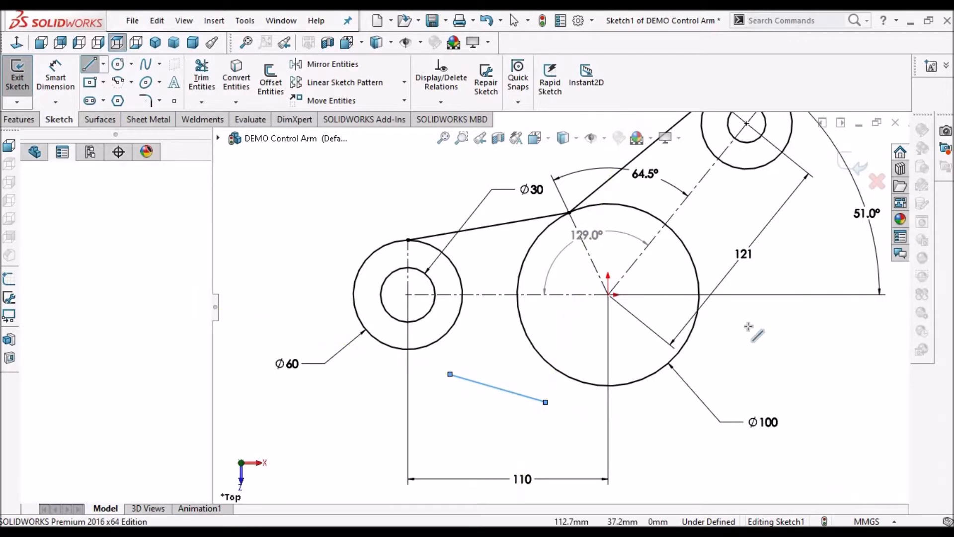
Draw a separate slanted line to the right of the 100 mm circle, roughly parallel to the slanted centerline, and finish the Line command.
left_click(813, 227)
left_click(748, 326)
right_click(814, 321)
left_click(812, 354)
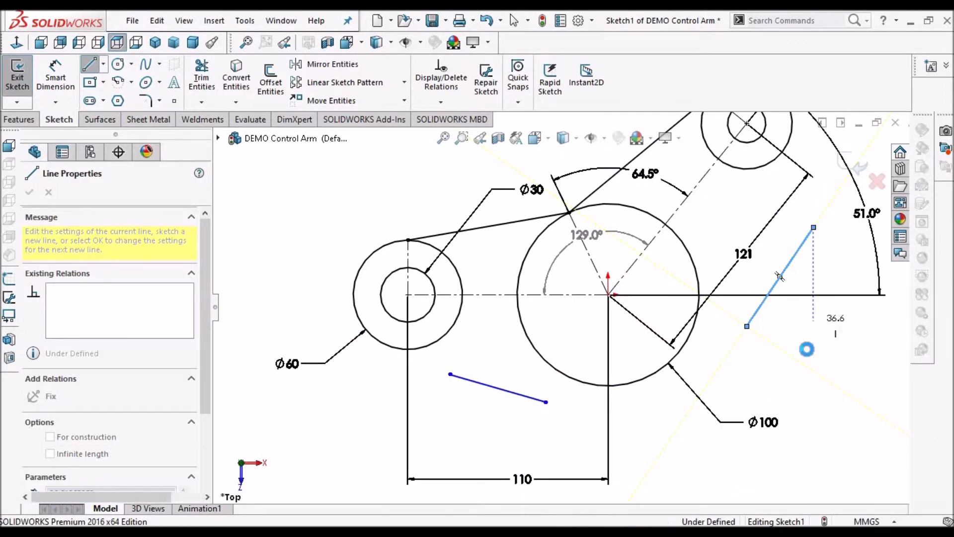
key("Escape")
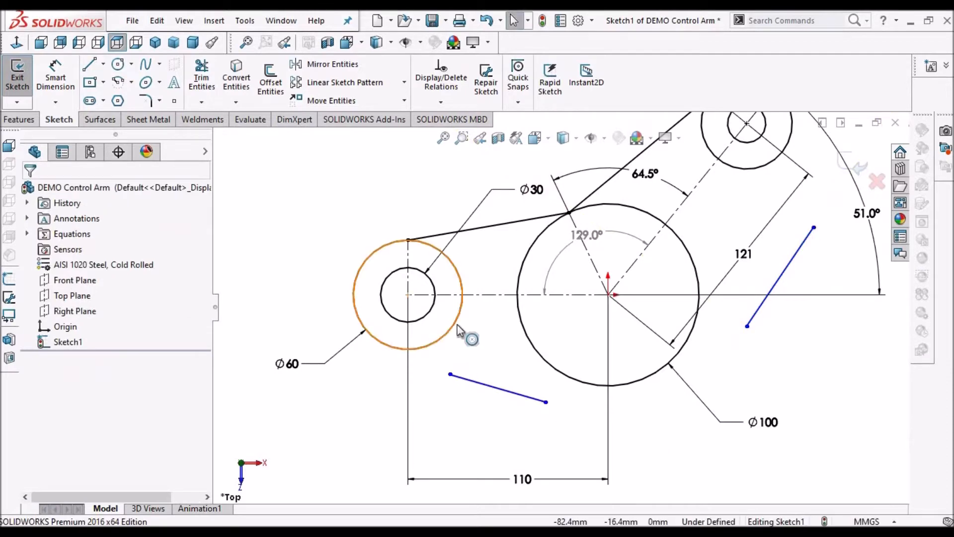
Make the line below the circles tangent to both the 60 mm circle and the 100 mm circle.
left_click(457, 324)
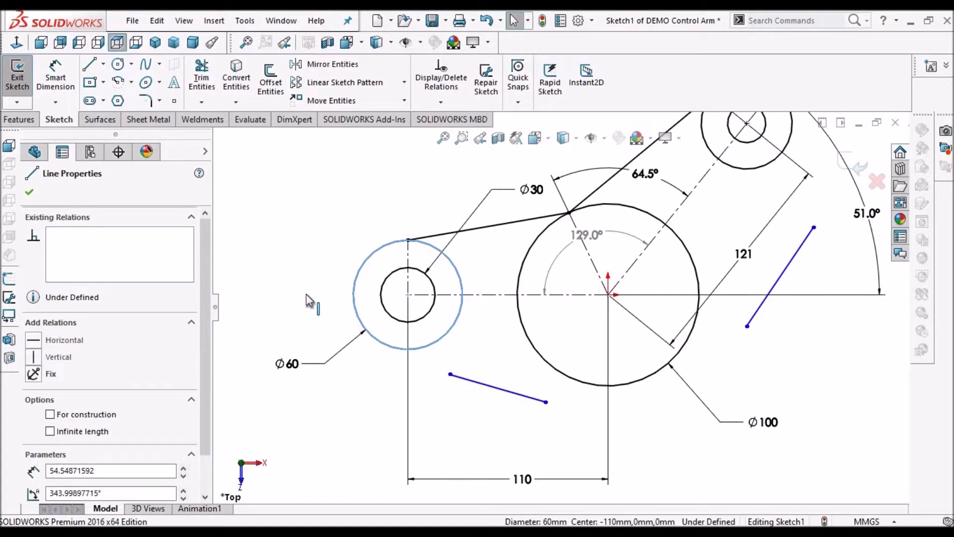
left_click(34, 419)
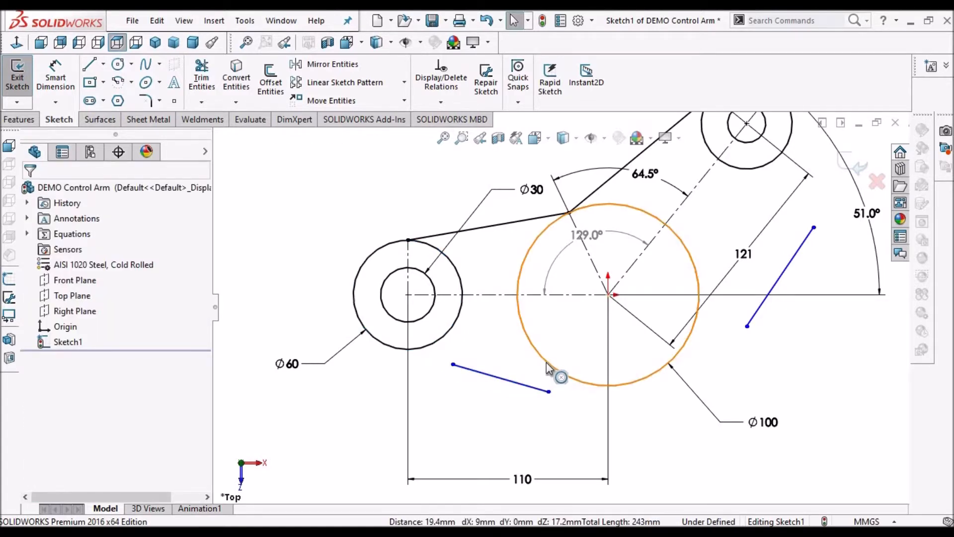
left_click(521, 391)
left_click(520, 391, "ctrl")
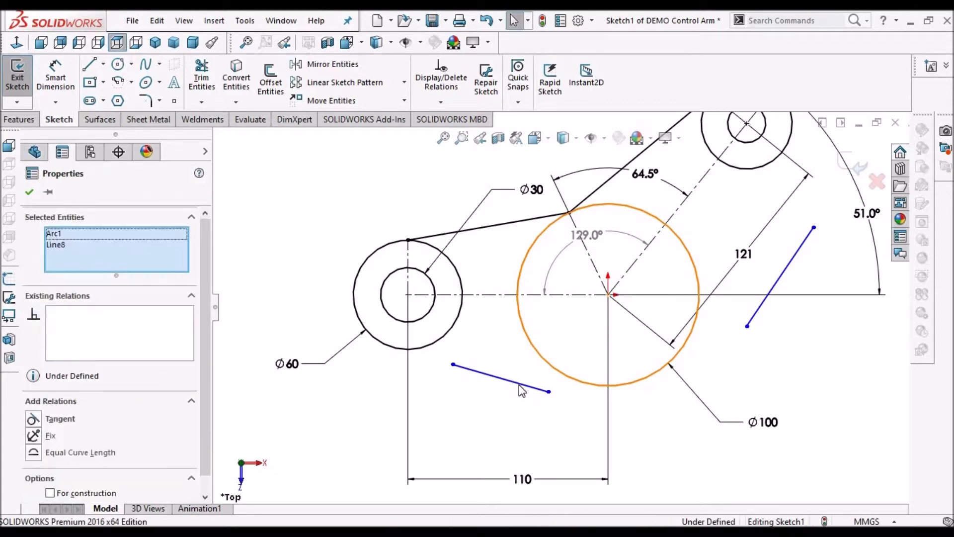
left_click(33, 420)
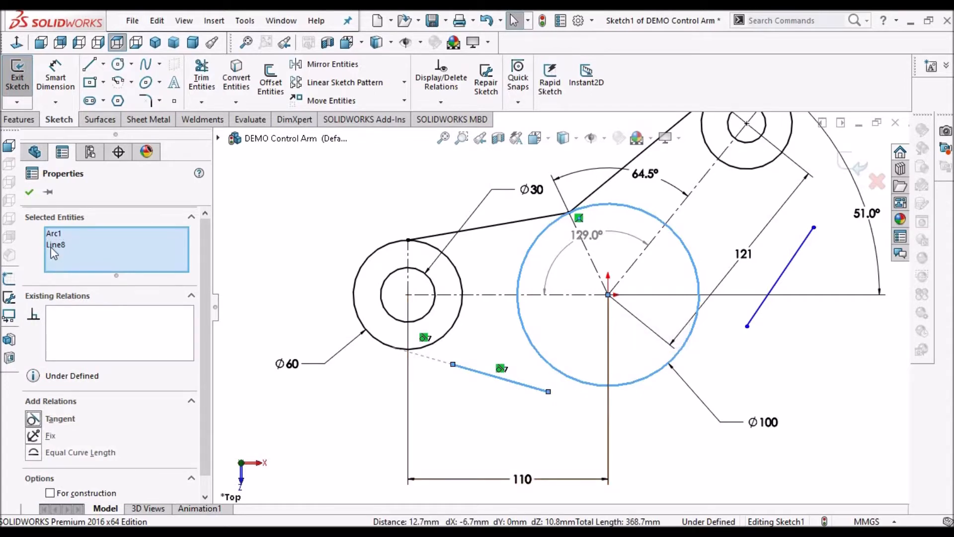
left_click(29, 193)
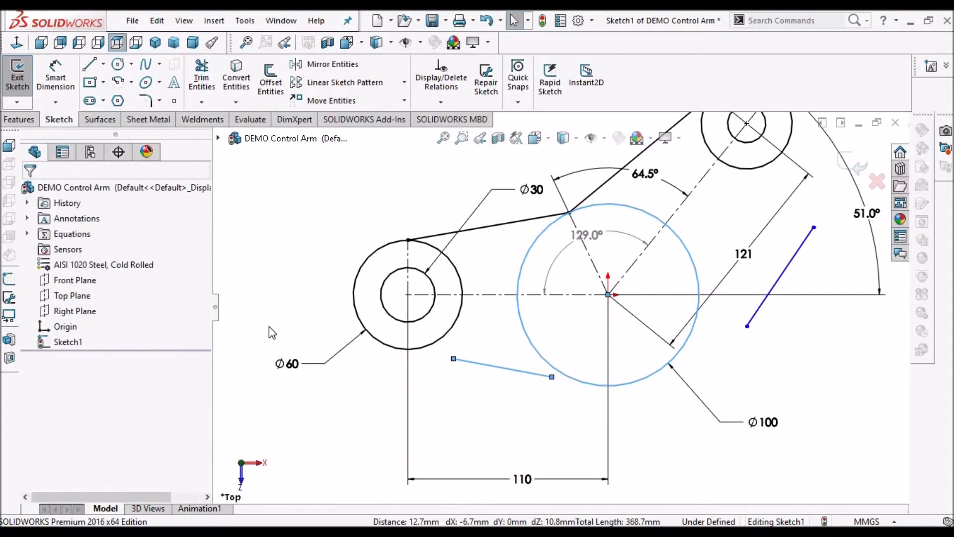
Extend the lower tangent line's left endpoint onto the edge of the 60 mm circle so they are coincident.
left_click(453, 359)
scroll(423, 343, "down", 6)
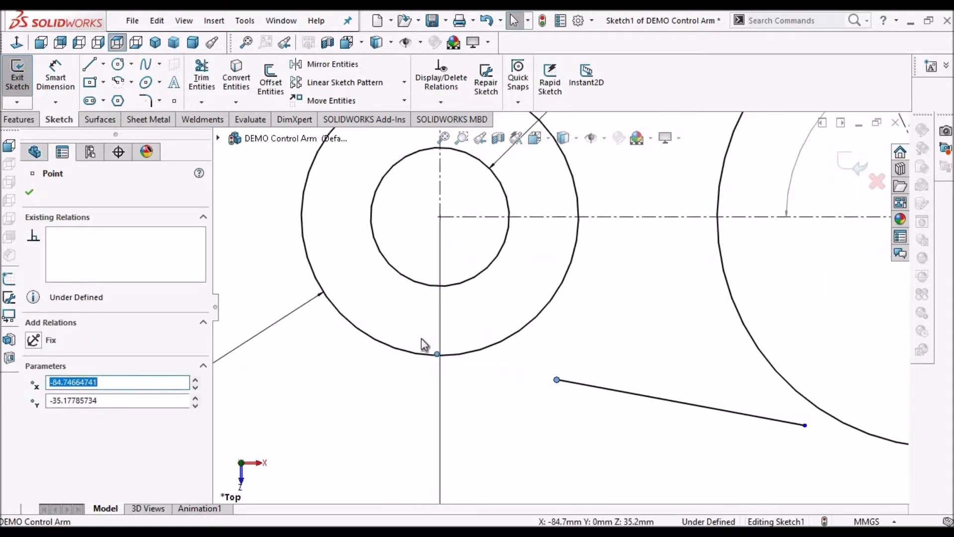
mouse_move(592, 389)
left_mouse_down()
mouse_move(498, 380)
mouse_move(435, 357)
left_mouse_up()
key("f")
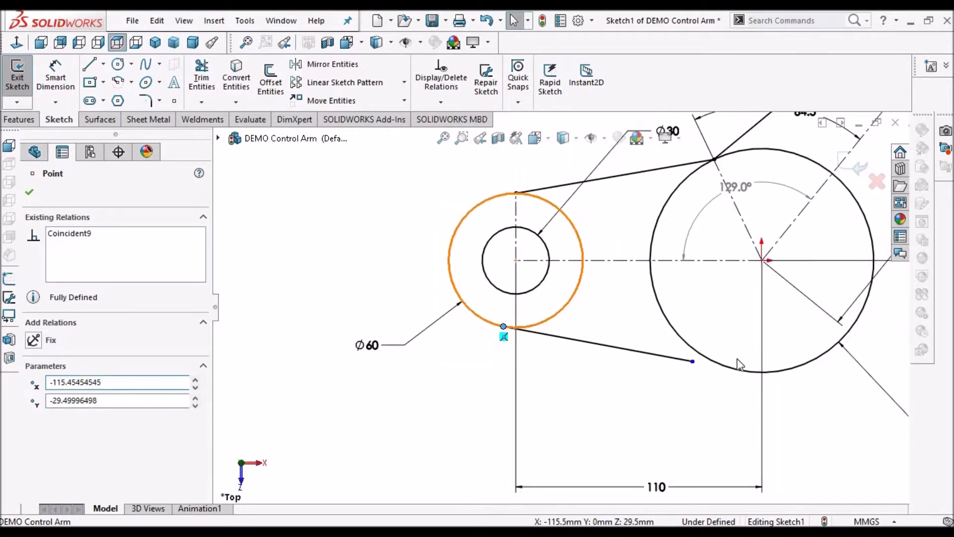
Extend the lower tangent line's right endpoint onto the edge of the 100 mm circle so they are coincident.
key("Escape")
scroll(723, 355, "down", 4)
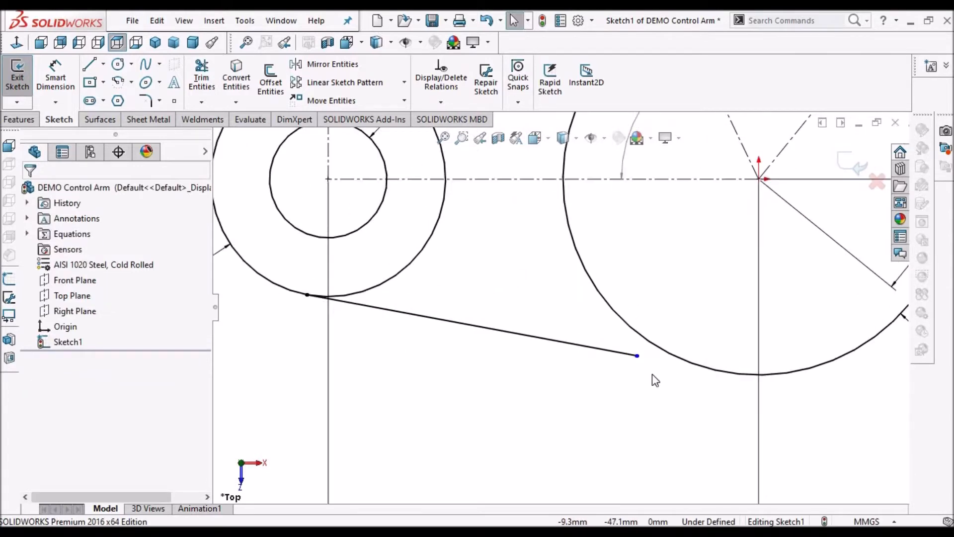
scroll(620, 359, "down", 3)
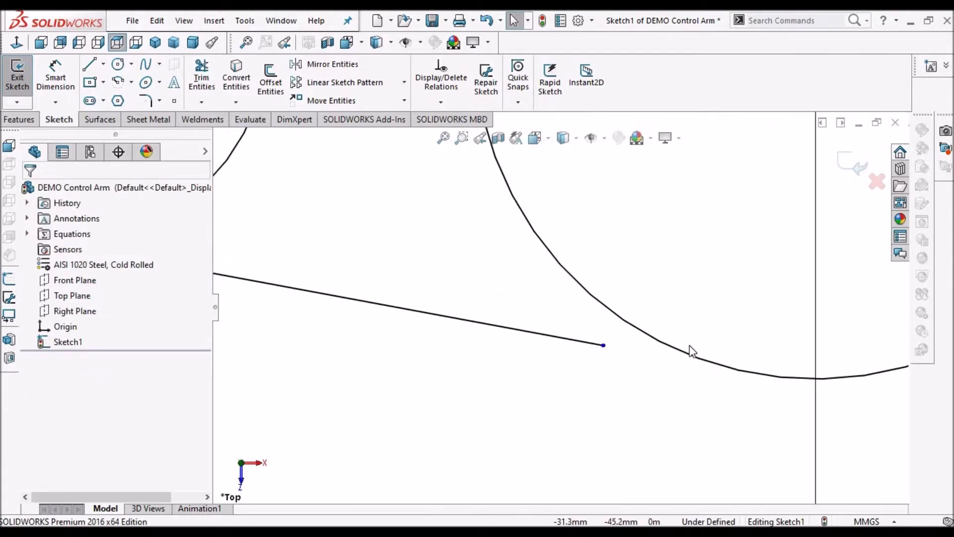
scroll(603, 354, "down", 2)
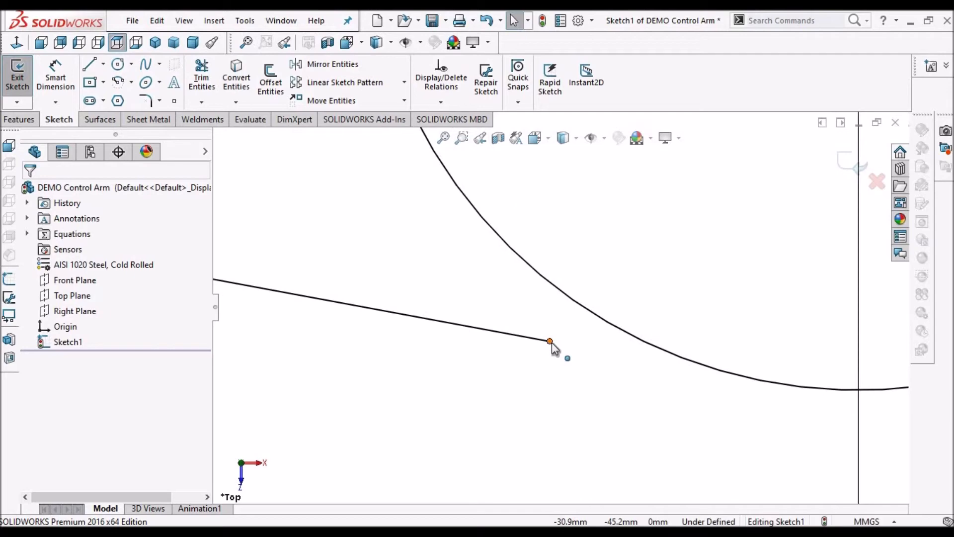
left_click_drag(767, 383, 780, 381)
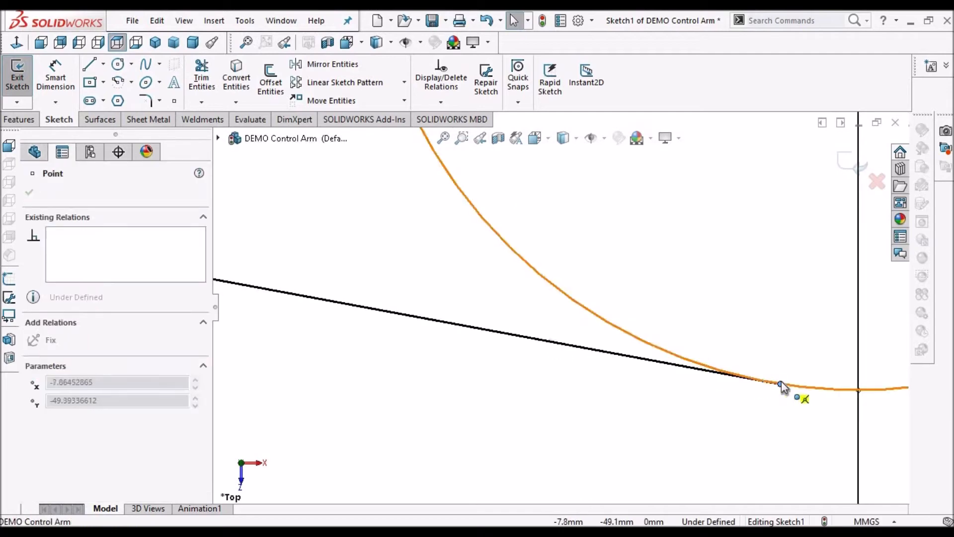
key("Escape")
scroll(729, 431, "up", 3)
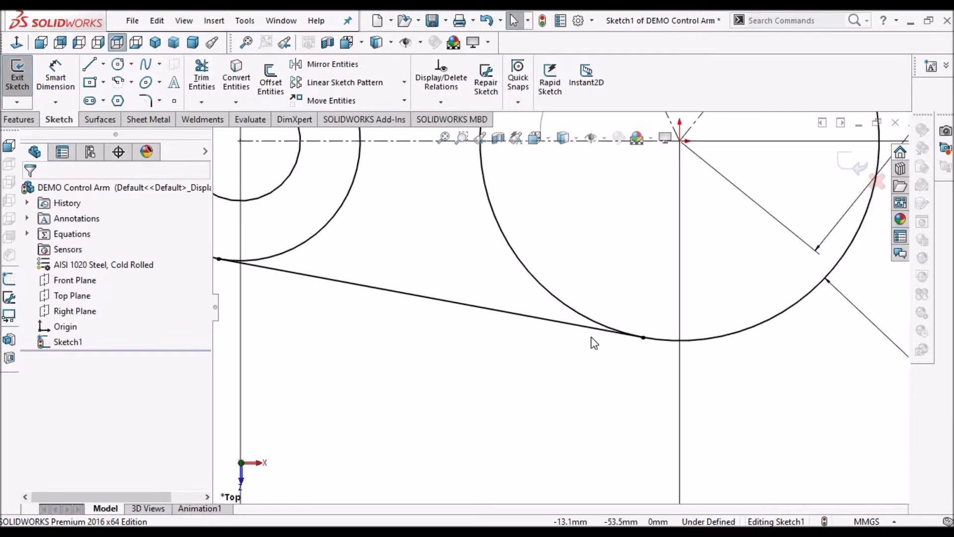
scroll(594, 343, "up", 2)
scroll(362, 255, "up", 2)
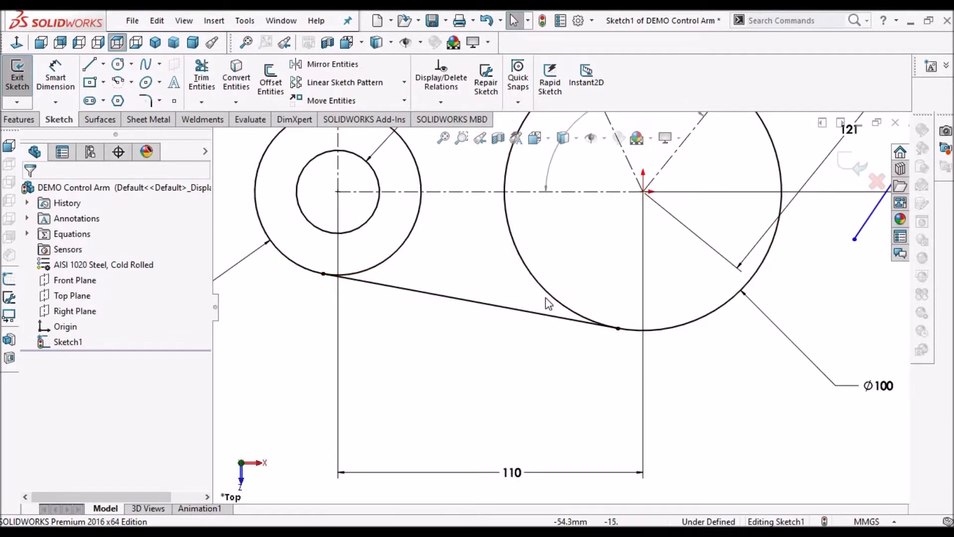
Make the separate slanted line tangent to both the outer circle around the 21 mm hole and the 100 mm circle.
scroll(517, 259, "up", 3)
scroll(707, 262, "down", 2)
scroll(648, 164, "up", 2)
scroll(649, 164, "down", 1)
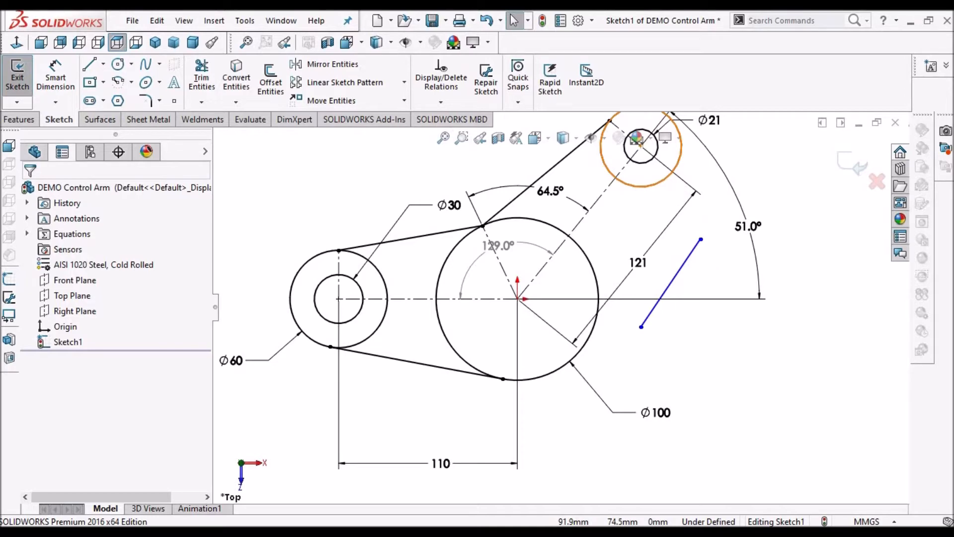
left_click(672, 171)
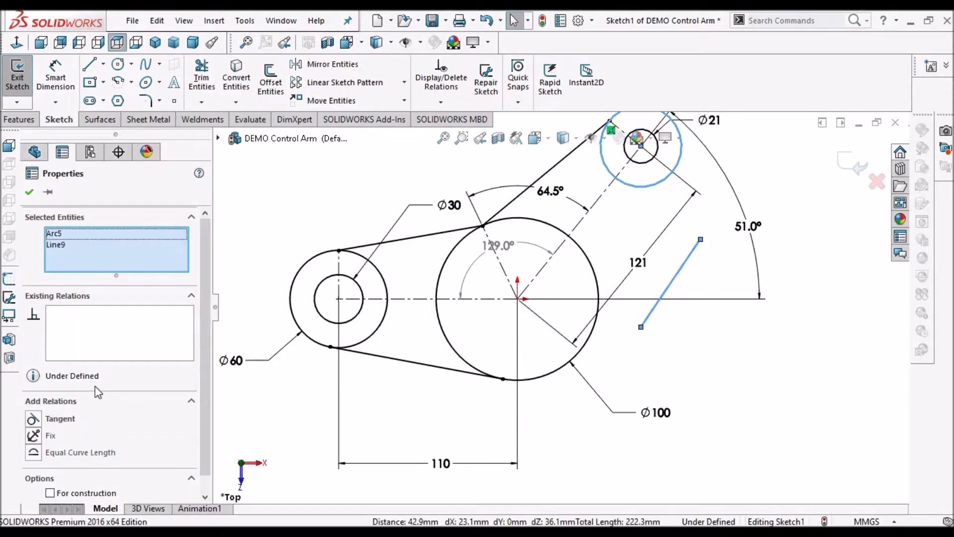
left_click(32, 419)
left_click(29, 193)
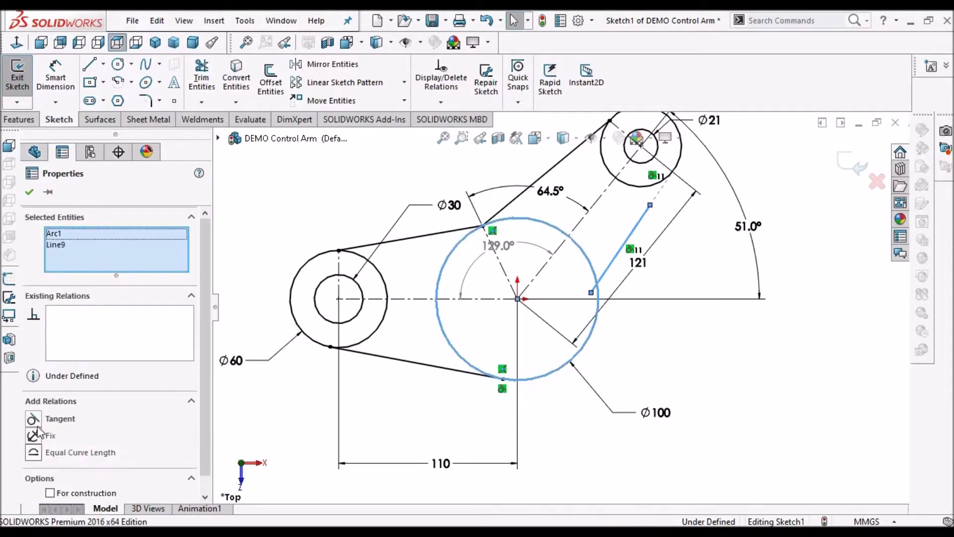
left_click(33, 418)
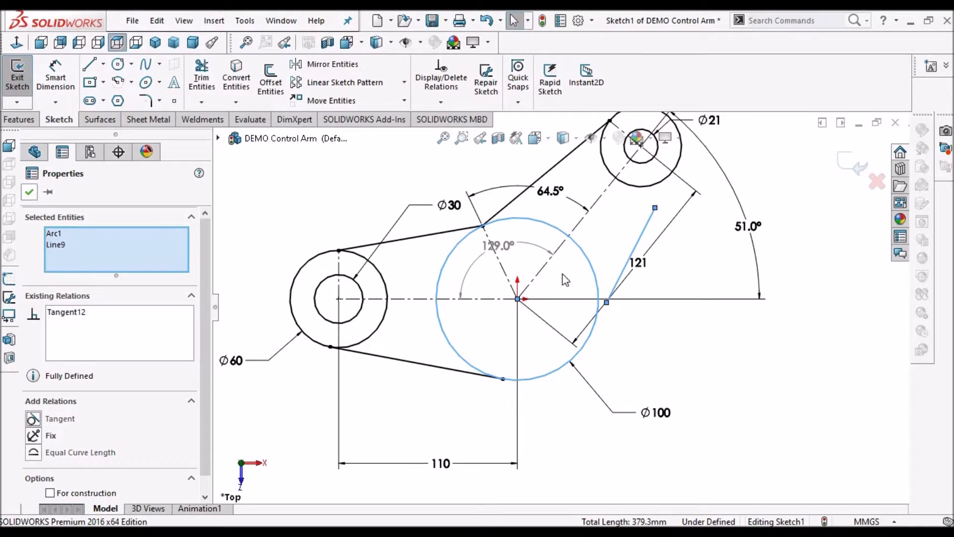
left_click(733, 350)
Extend the slanted tangent line's upper endpoint onto the outer circle around the 21 mm hole so they are coincident.
scroll(653, 182, "down", 4)
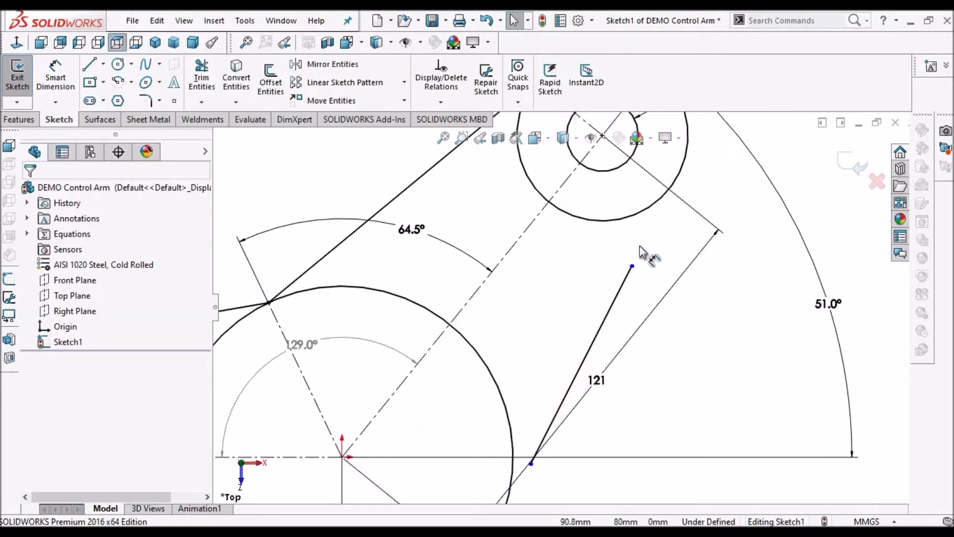
scroll(640, 247, "down", 3)
left_click_drag(608, 313, 684, 164)
scroll(634, 356, "up", 5)
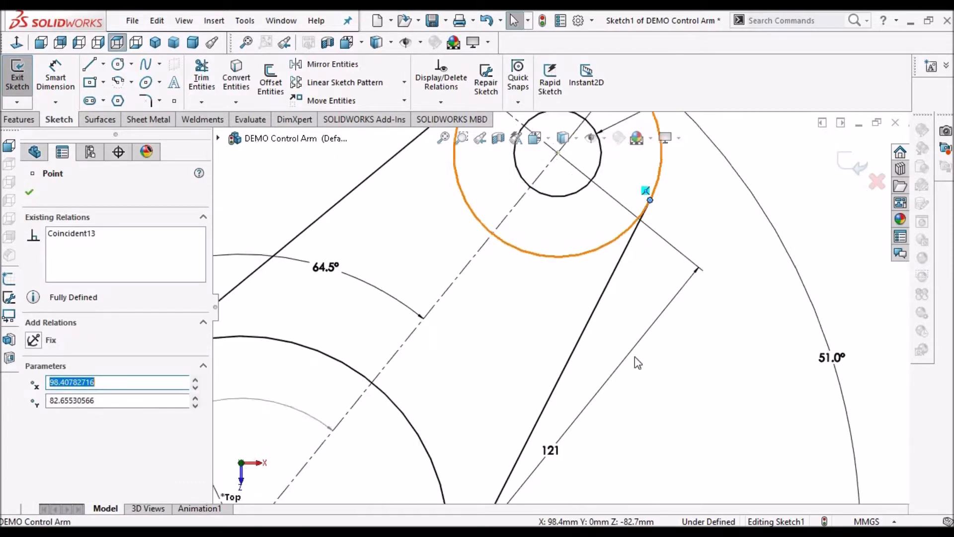
Extend the slanted tangent line's lower endpoint onto the edge of the 100 mm circle so they are coincident.
scroll(507, 433, "down", 5)
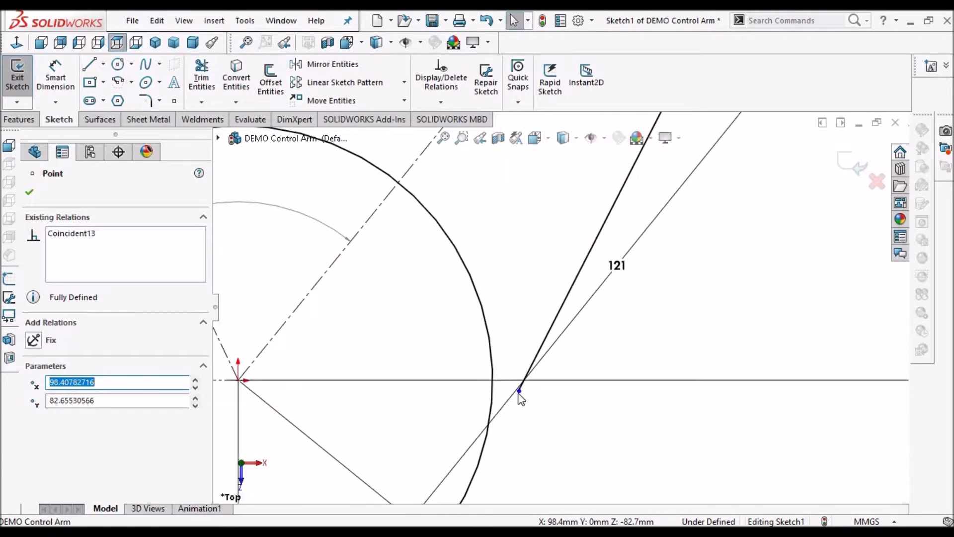
left_click_drag(520, 390, 472, 483)
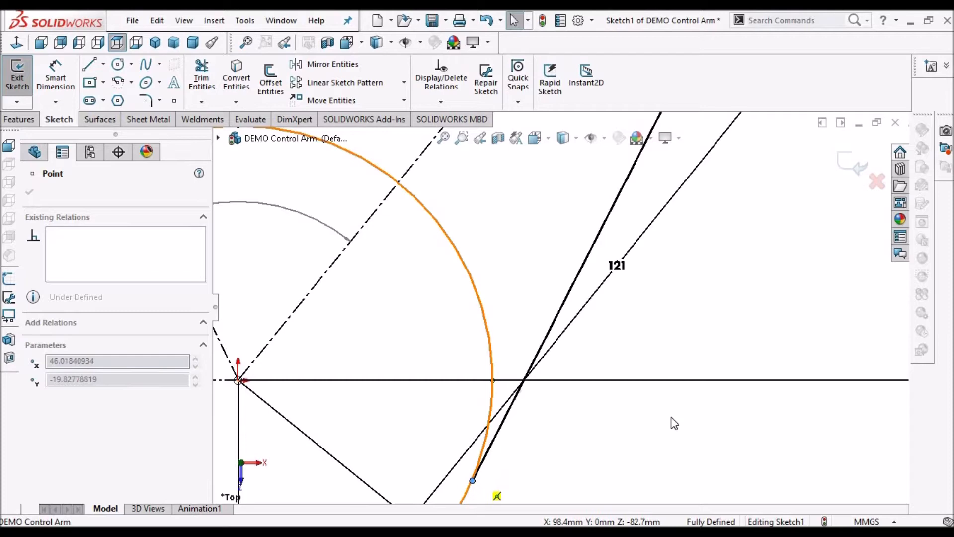
scroll(542, 320, "up", 5)
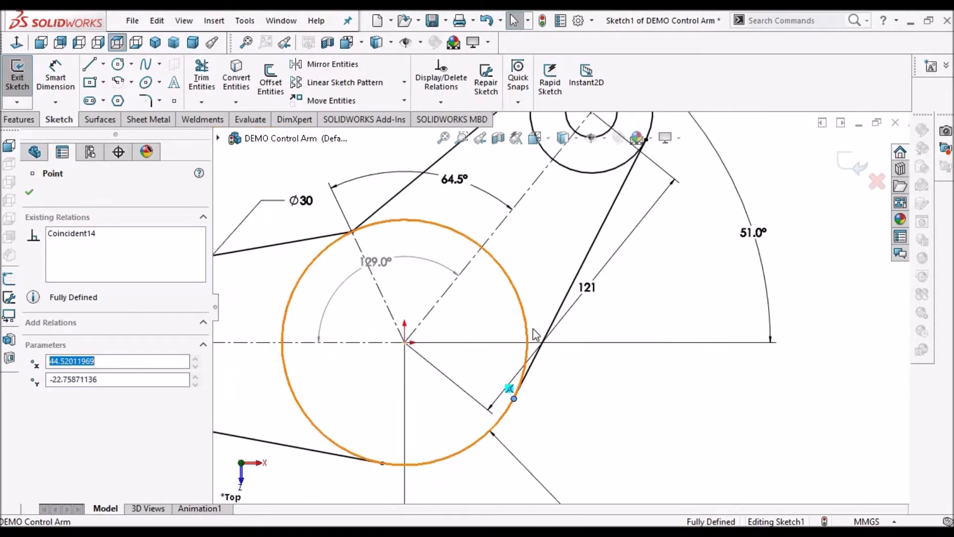
left_click(536, 384)
scroll(536, 383, "down", 3)
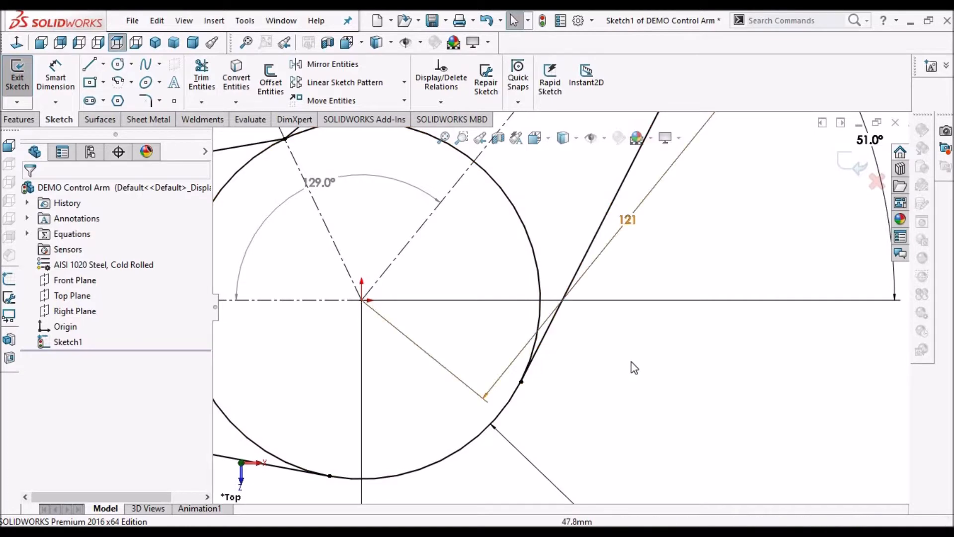
Move the 121 mm dimension outward, clear of the slanted tangent line, and check the central boss details in the reference drawing.
scroll(616, 348, "up", 5)
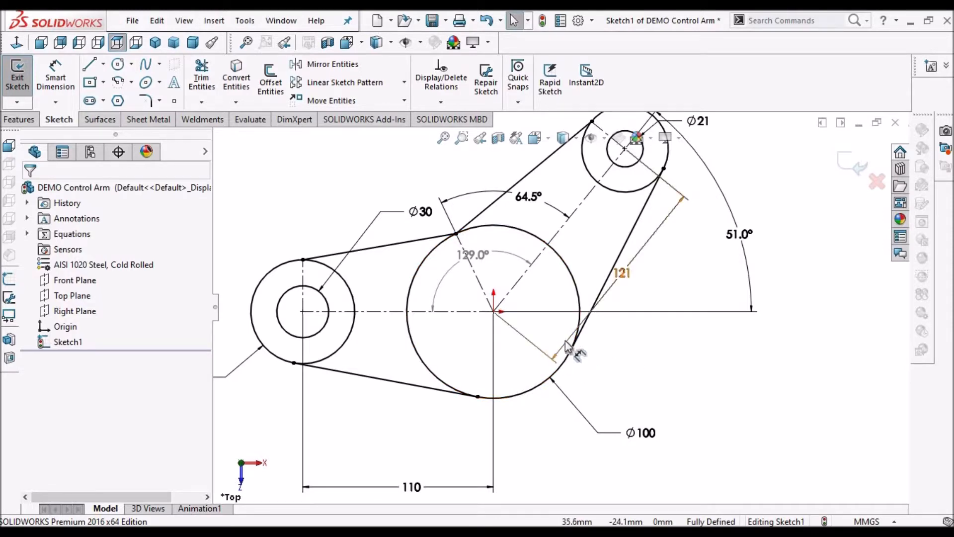
left_click_drag(621, 272, 710, 313)
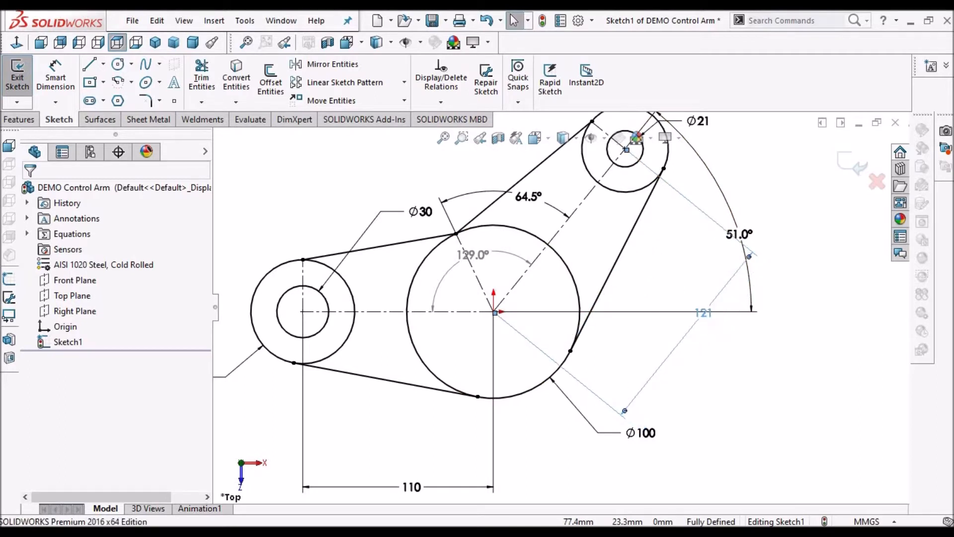
key("alt+Tab")
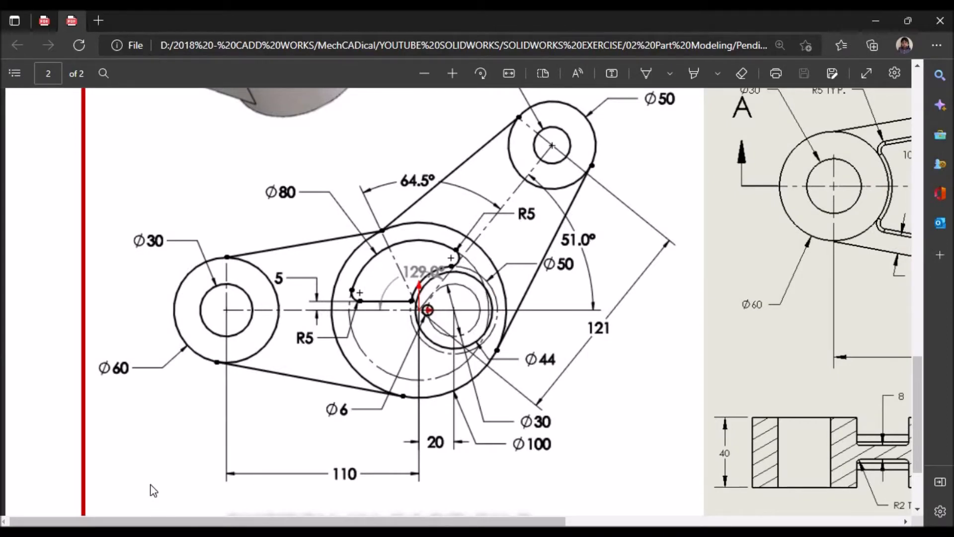
key("alt+Tab")
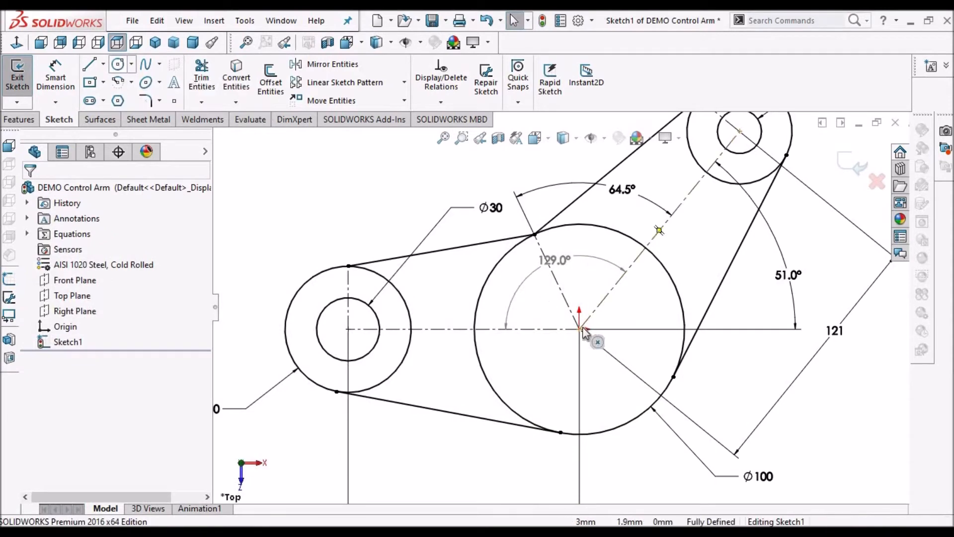
Draw a circle about 60 mm in diameter centred on the origin and convert it to construction geometry.
left_click(638, 294)
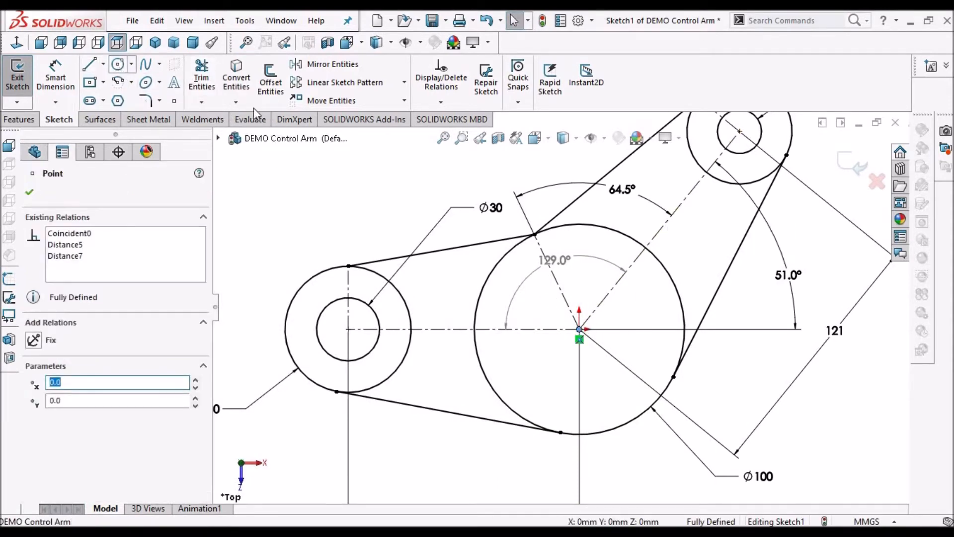
left_click(580, 329)
left_click(626, 287)
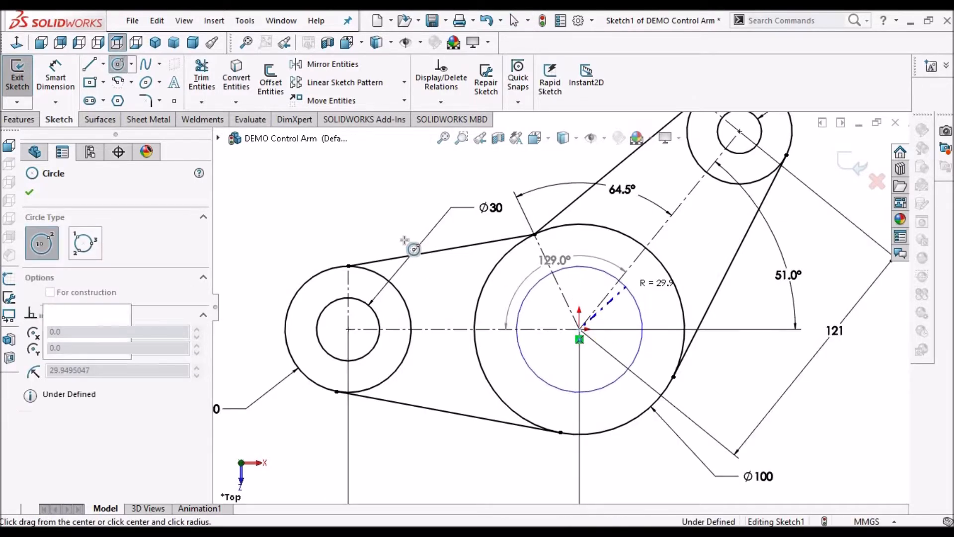
right_click(359, 199)
left_click(390, 209)
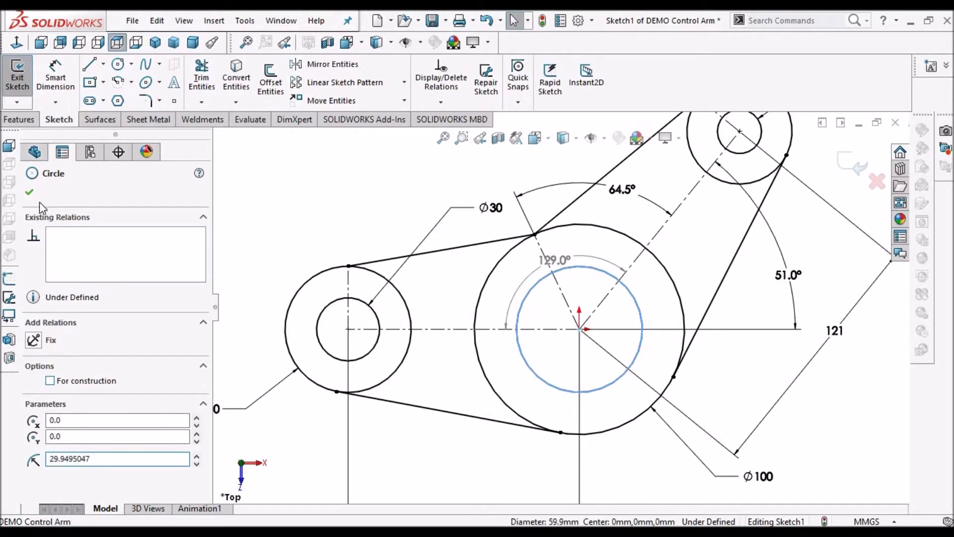
left_click(50, 380)
left_click(31, 193)
Dimension the construction circle at the origin to a diameter of 80 mm.
right_click_drag(260, 234, 261, 204)
left_click(541, 280)
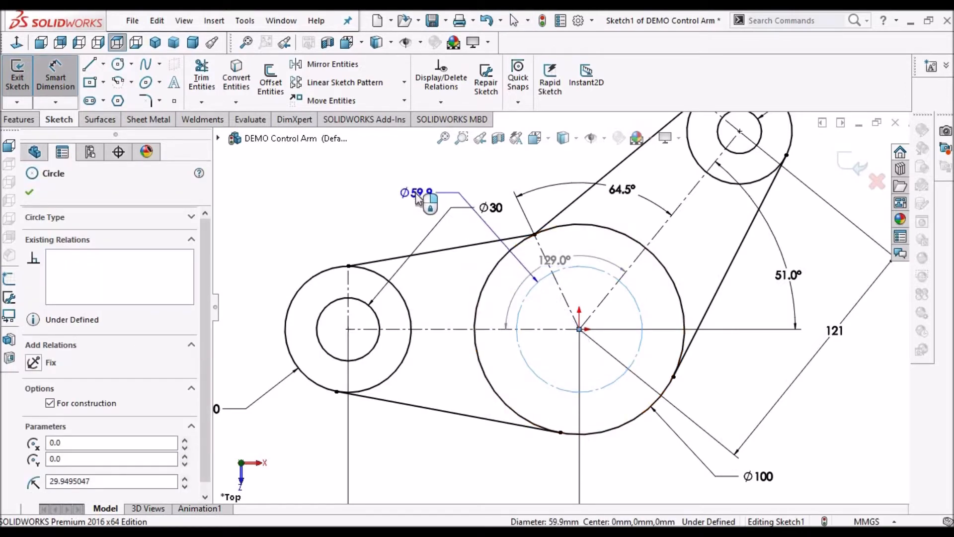
left_click(417, 198)
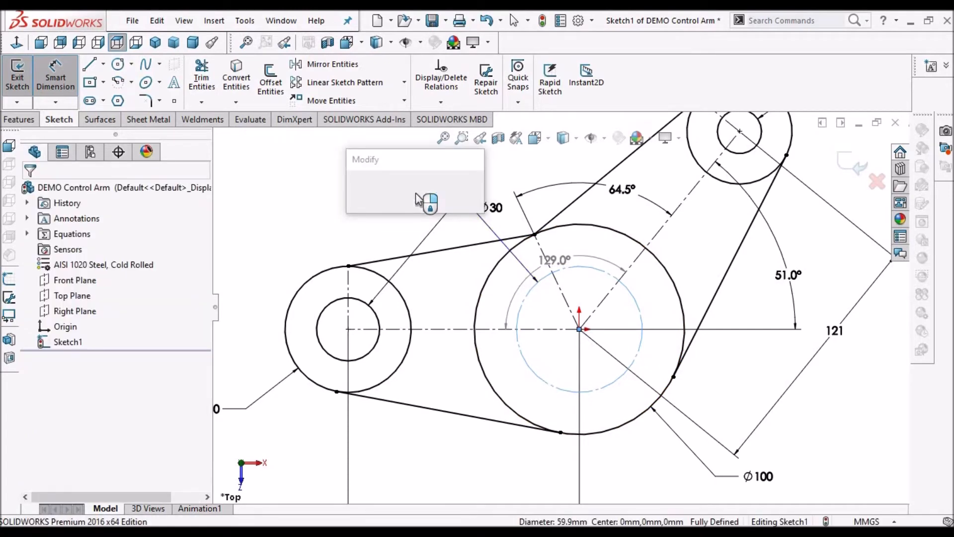
type("80")
key("Return")
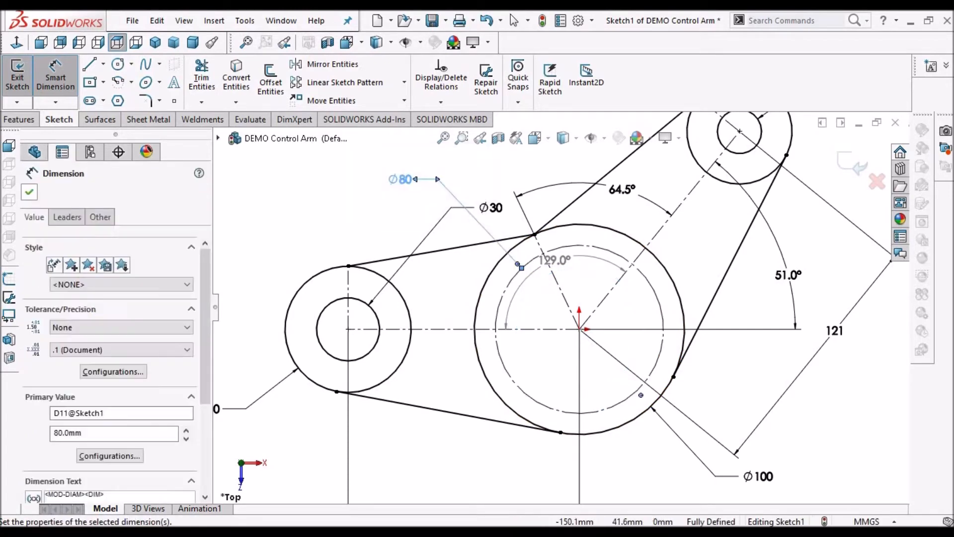
key("Escape")
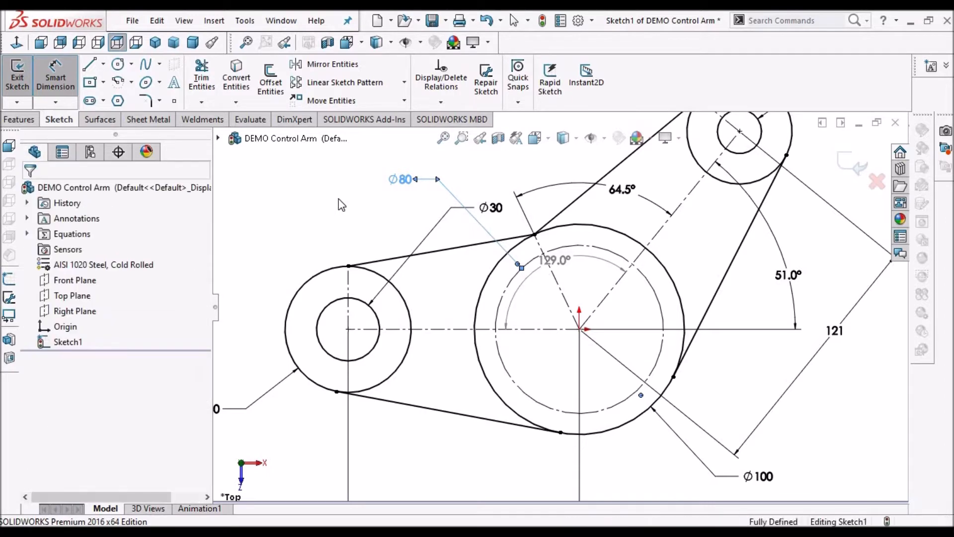
Draw a small circle inside the construction circle, level with the origin and centred about 16 mm to its right.
left_click(116, 63)
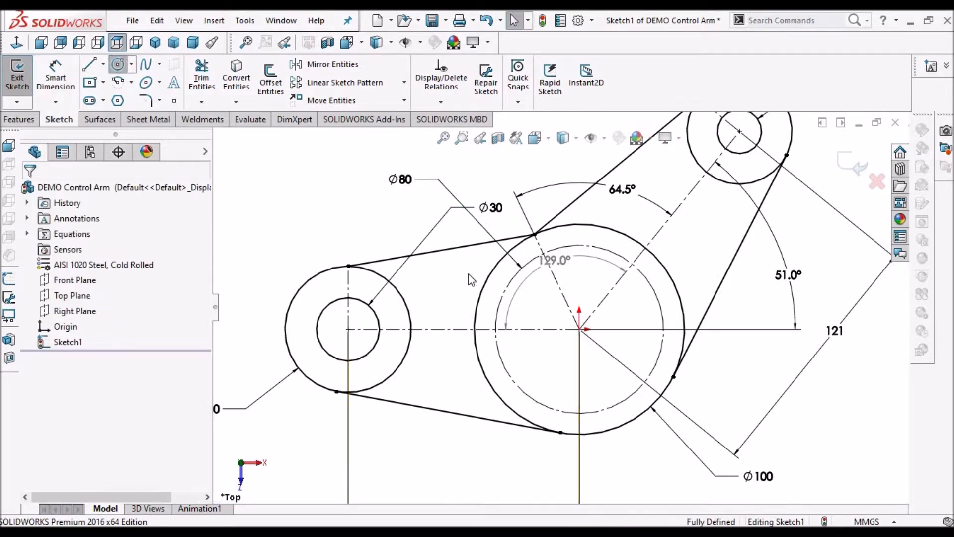
left_click(614, 329)
left_click(632, 312)
right_click(698, 250)
left_click(731, 259)
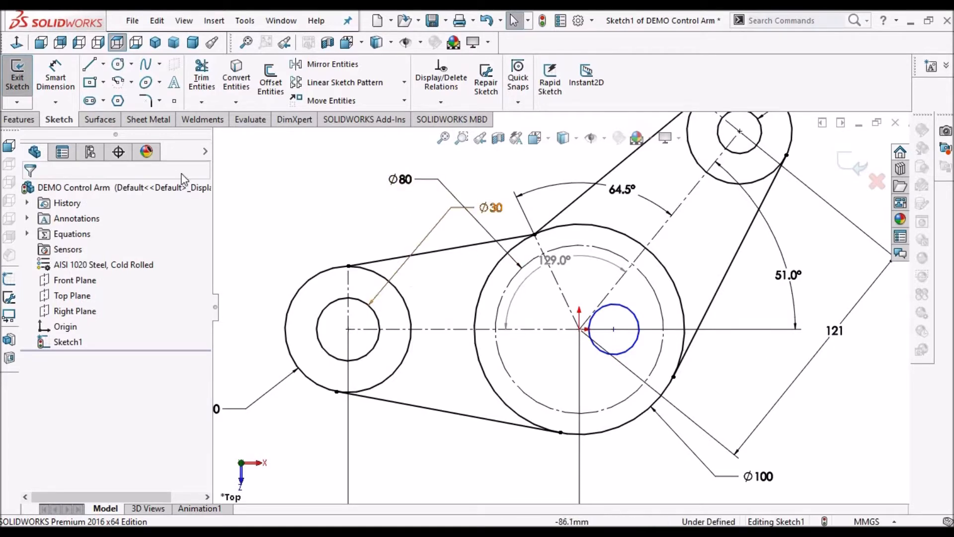
Dimension the horizontal distance from the origin to the small circle's centre as 20 mm, placed below the 100 mm circle.
left_click(55, 75)
left_click(579, 330)
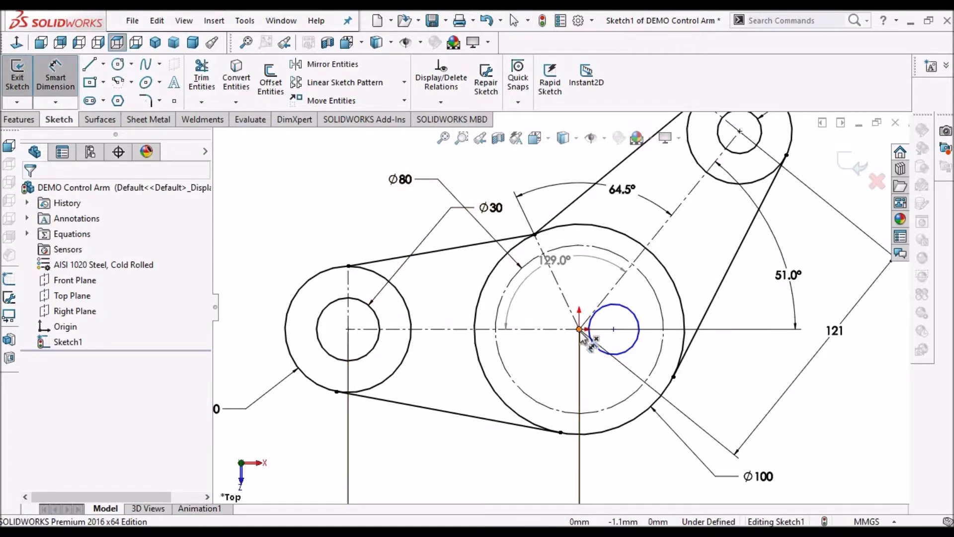
left_click(615, 330)
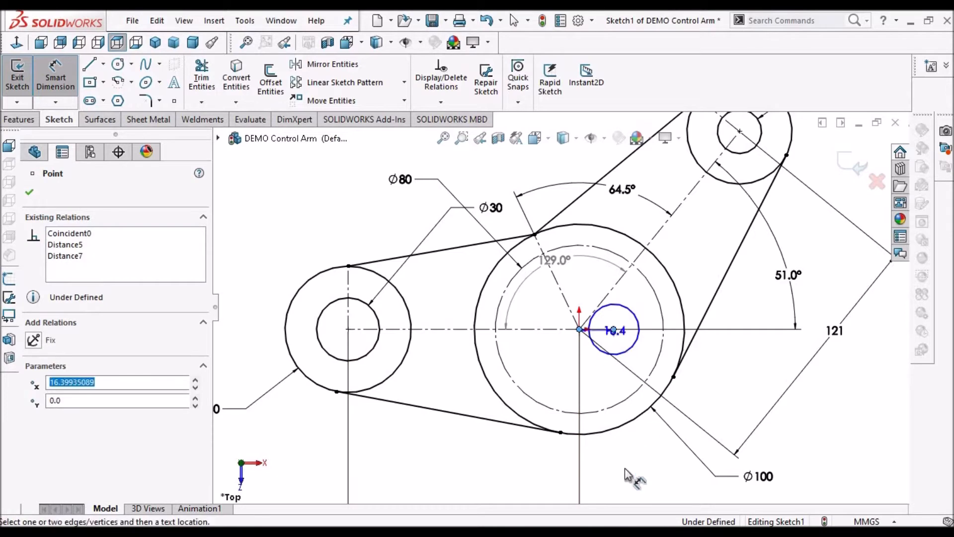
key("f")
scroll(596, 453, "up", 3)
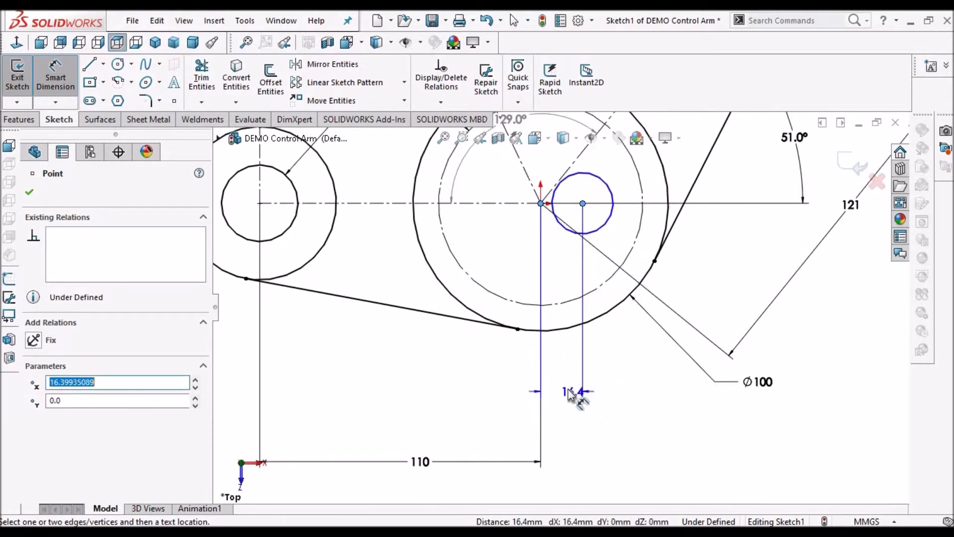
left_click(568, 392)
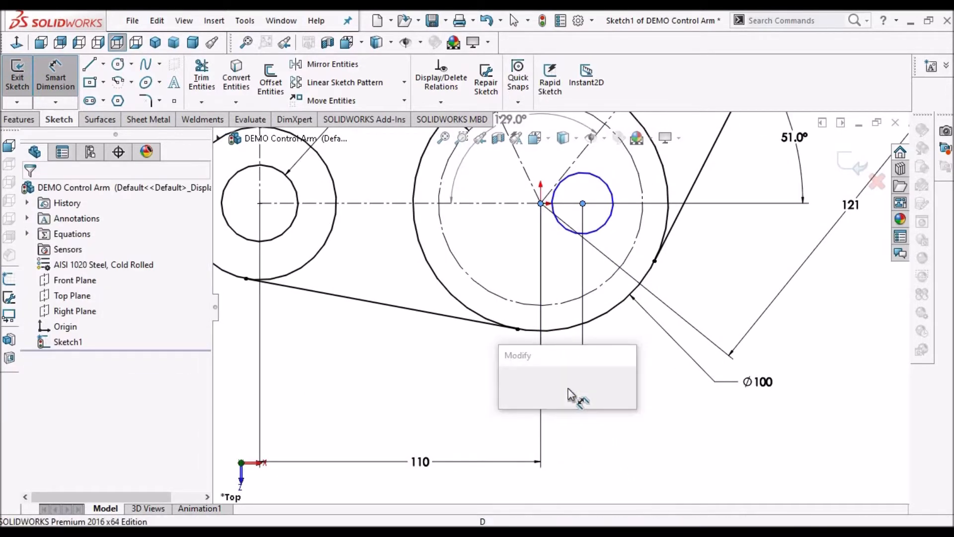
type("20")
key("Return")
key("Escape")
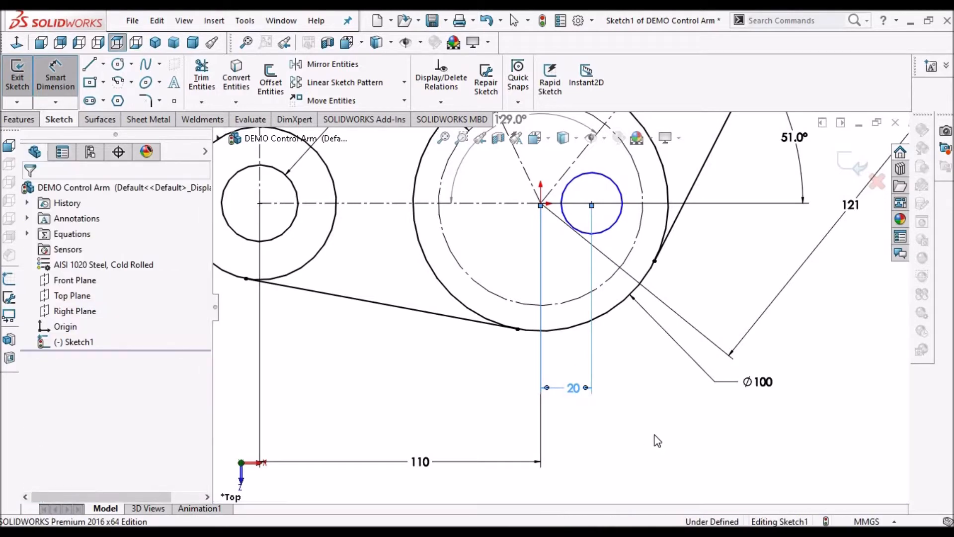
scroll(588, 269, "down", 3)
scroll(584, 240, "up", 3)
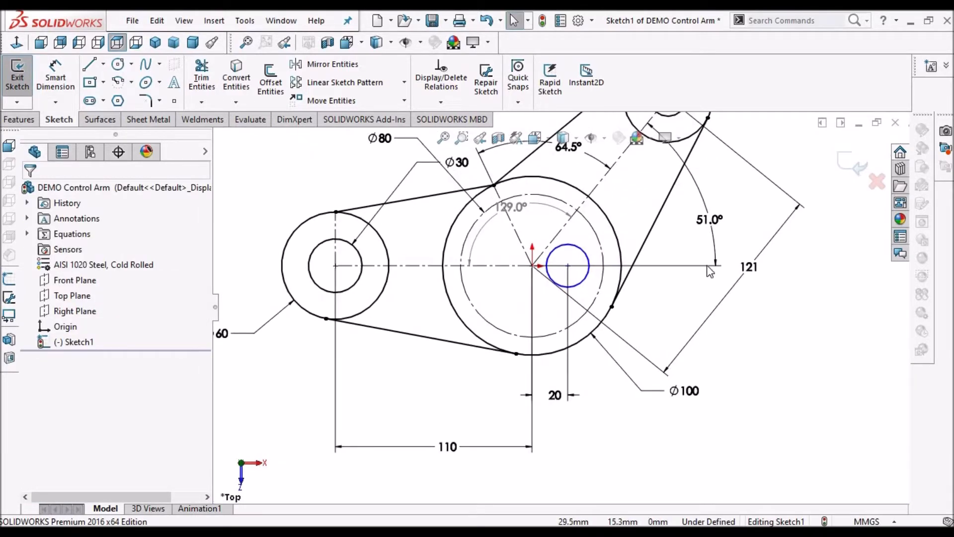
Dimension the small circle right of the origin to a diameter of 50 mm.
left_click(59, 74)
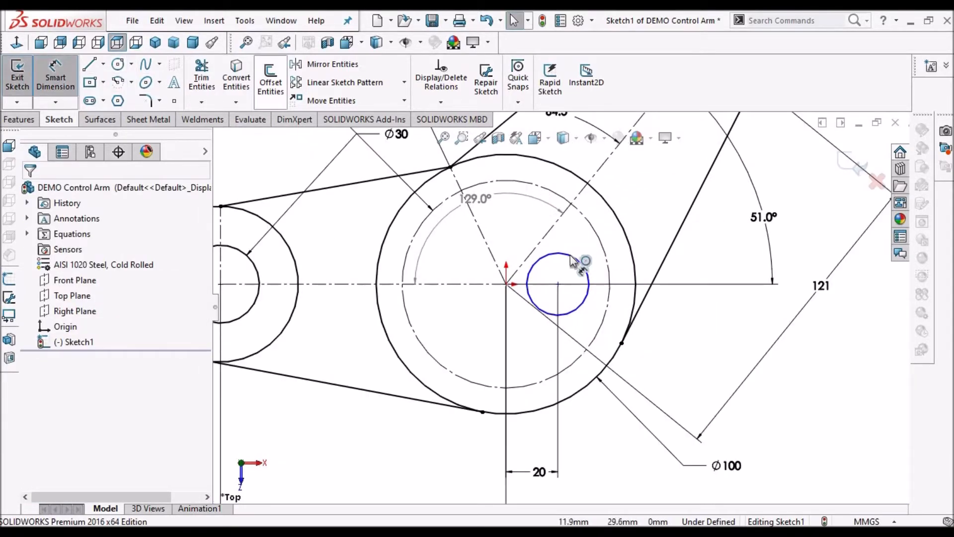
left_click(638, 213)
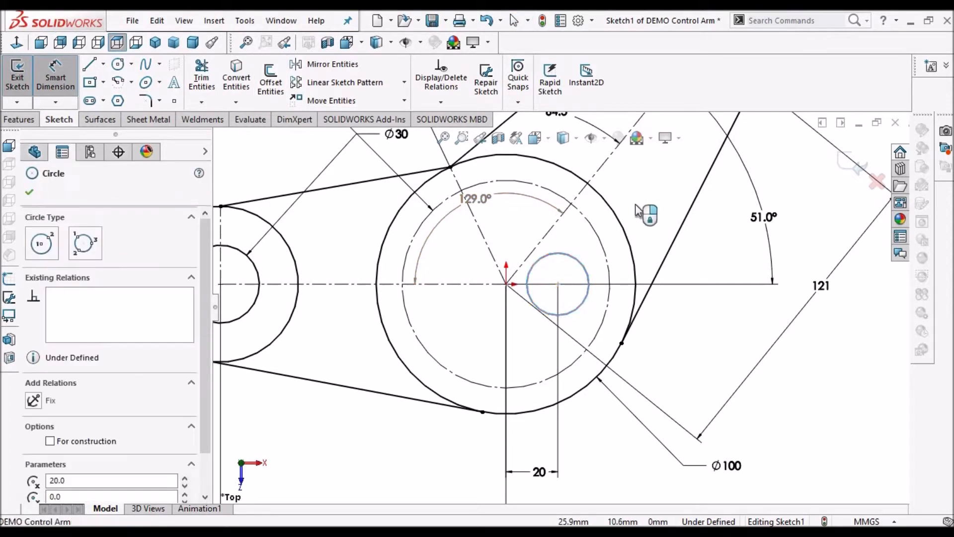
left_click(641, 198)
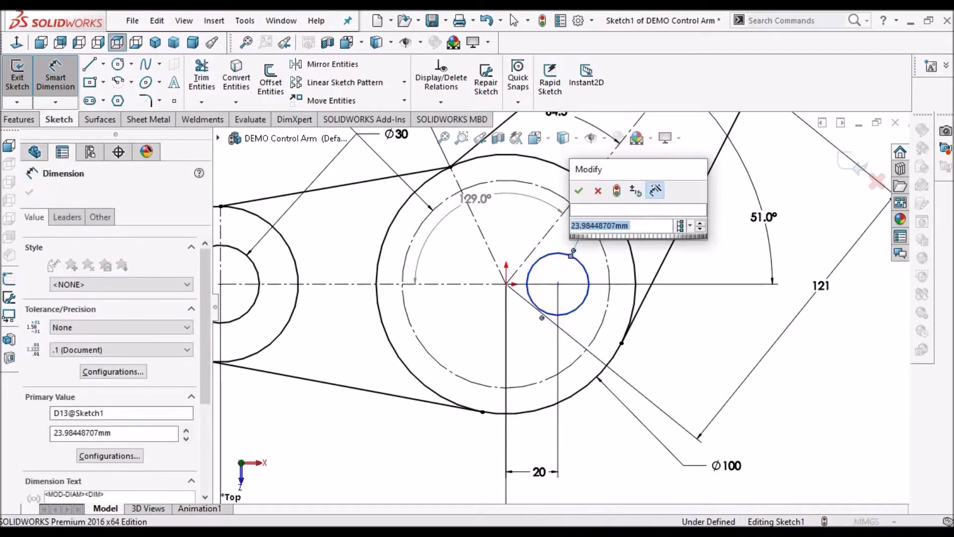
type("24")
key("Return")
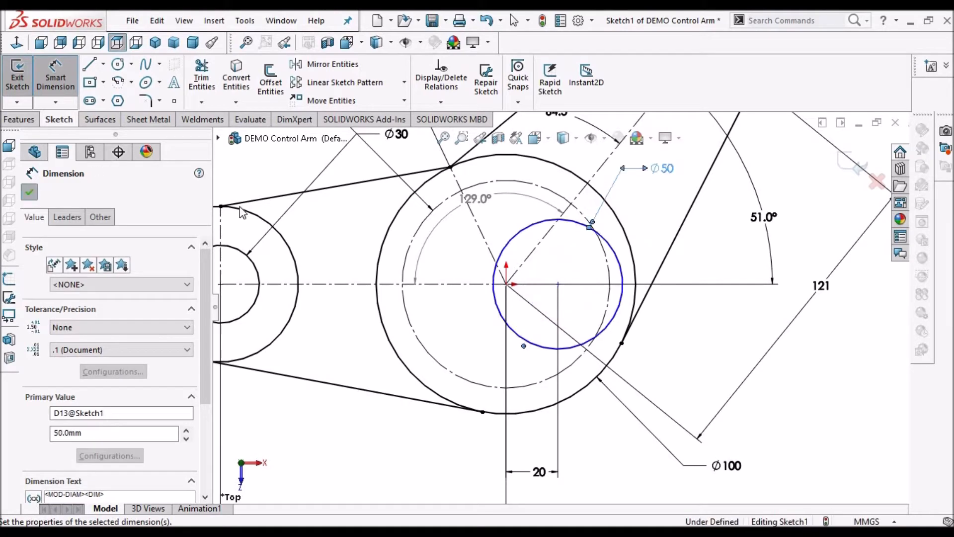
left_click(30, 194)
key("Escape")
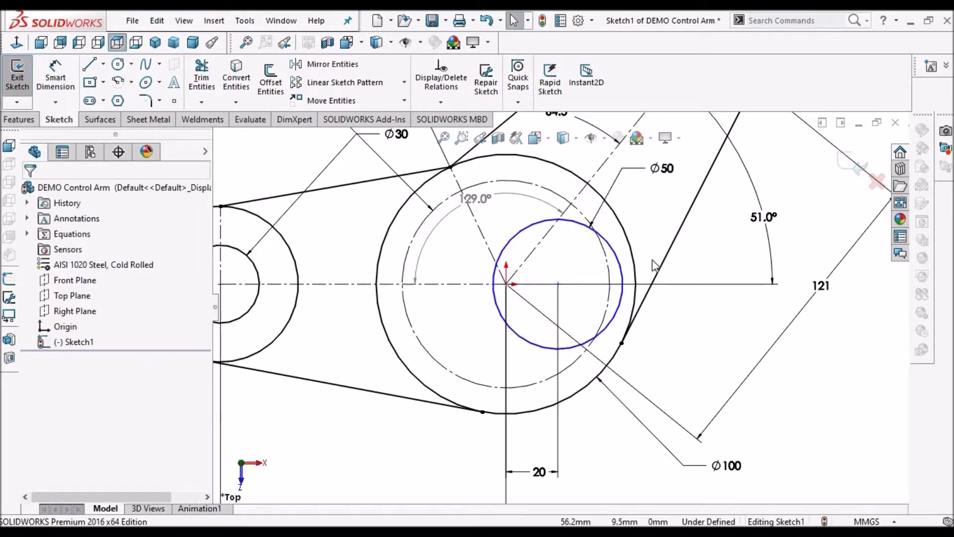
Check the reference drawing in the browser, return to SOLIDWORKS and convert the 50 mm circle to construction geometry.
key("alt+Tab")
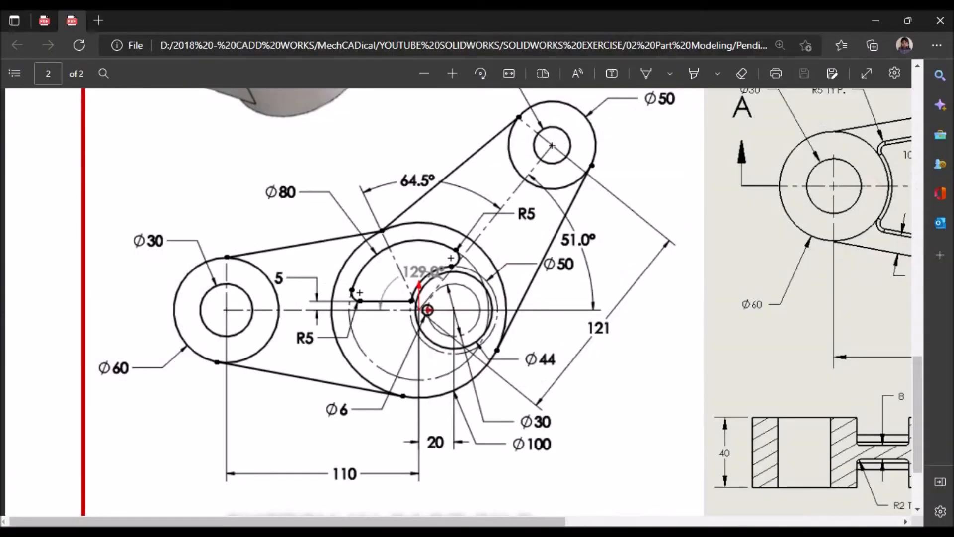
key("alt+Tab")
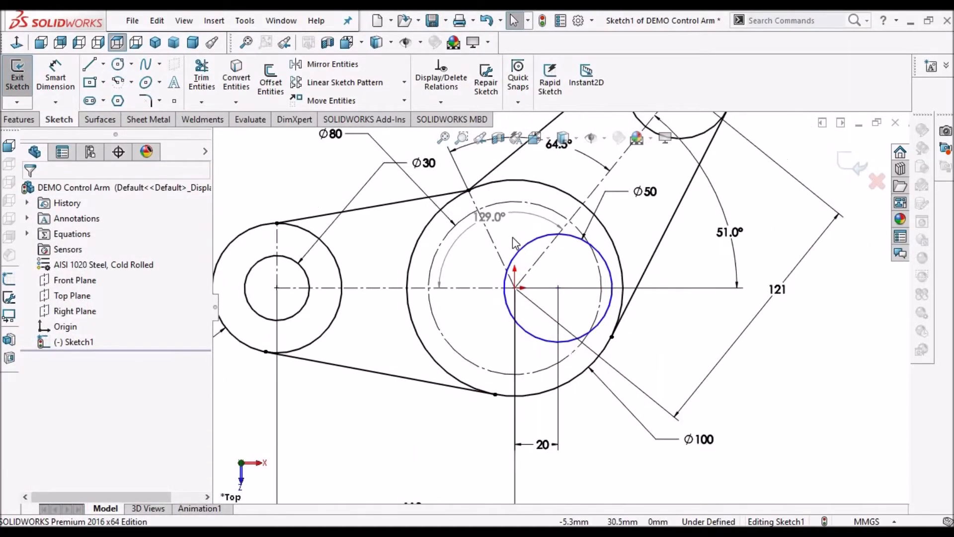
scroll(514, 242, "down", 1)
scroll(561, 260, "down", 1)
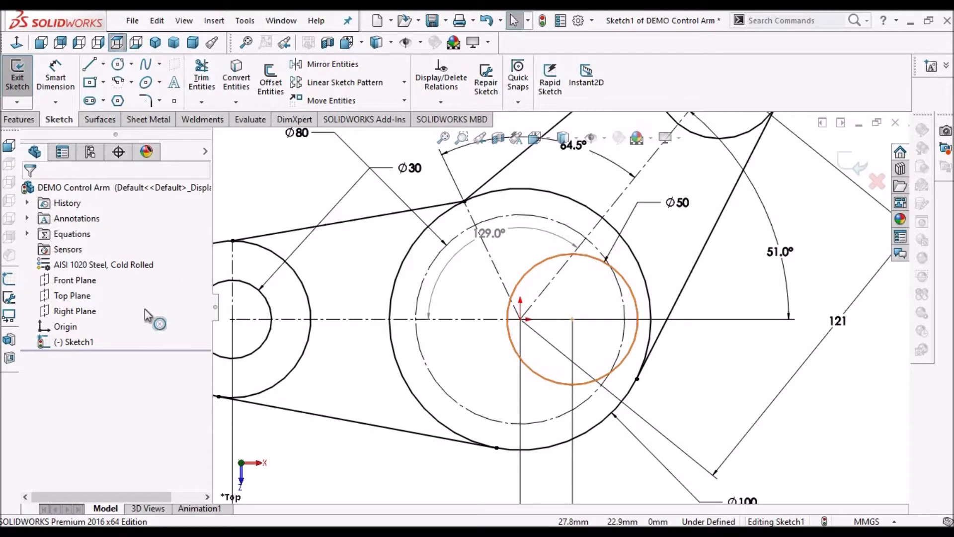
left_click(51, 382)
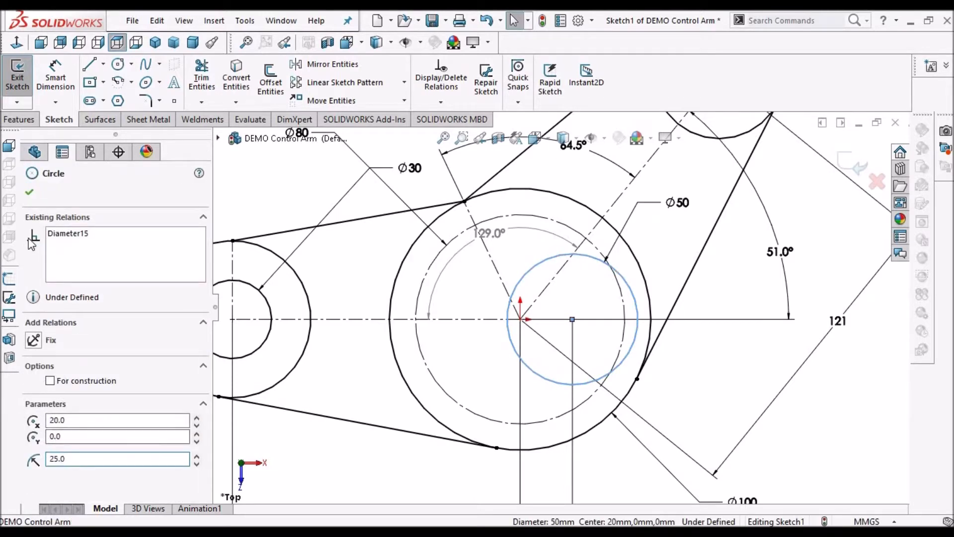
left_click(29, 192)
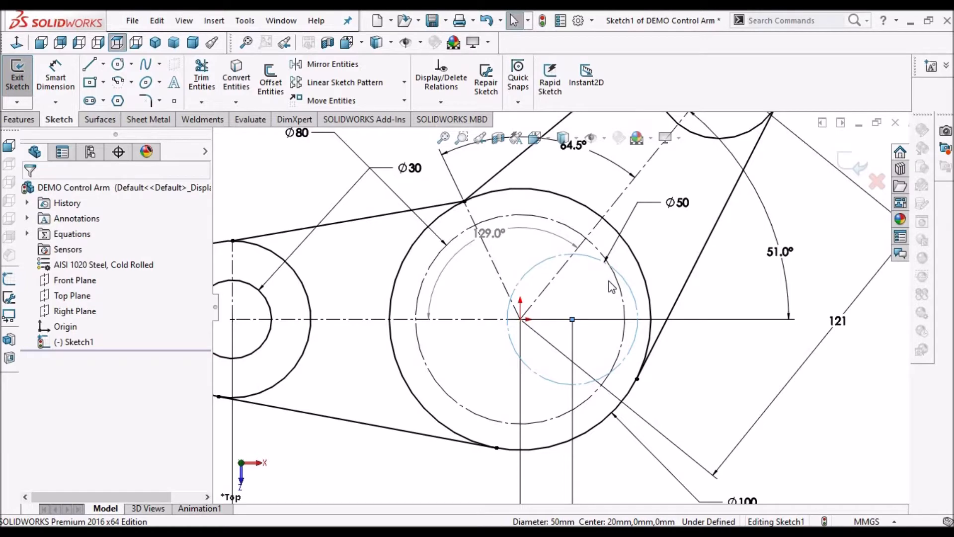
Offset the horizontal centreline between the left boss and the origin 5 mm upward with Offset Entities, adding the dimension.
left_click(455, 318)
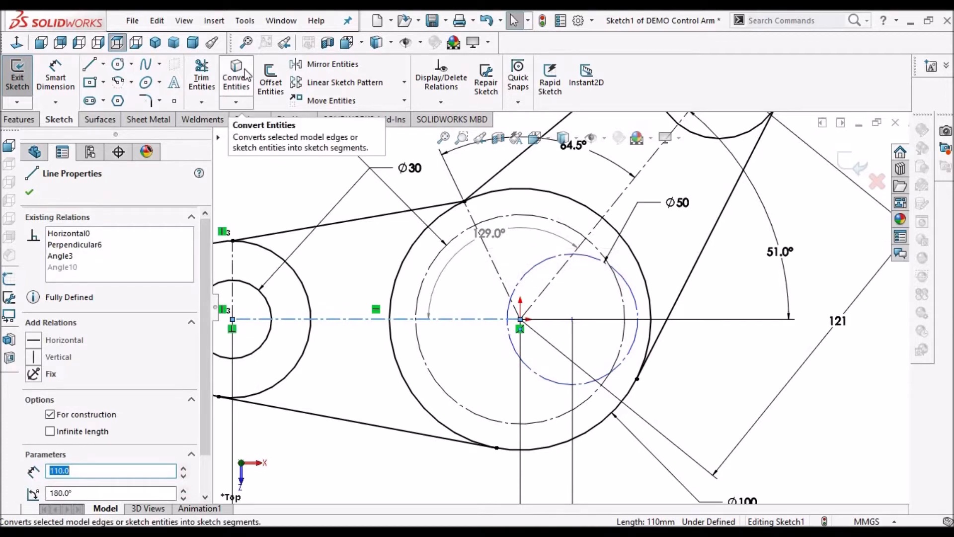
left_click(272, 84)
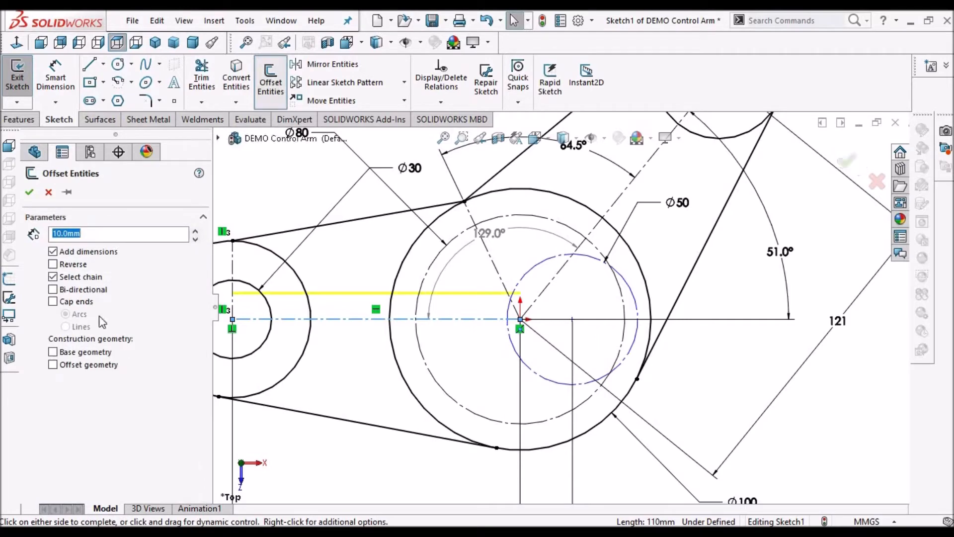
type("5")
key("Return")
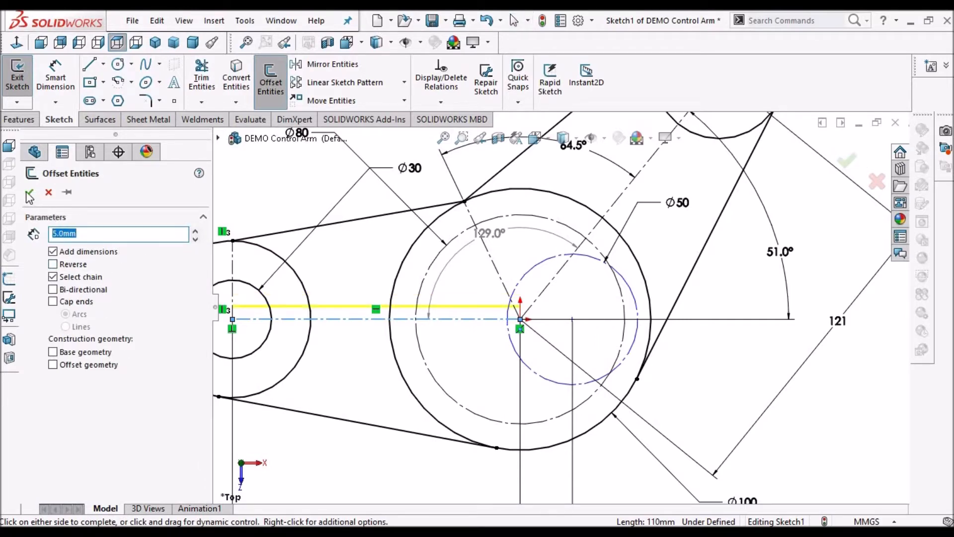
left_click(474, 236)
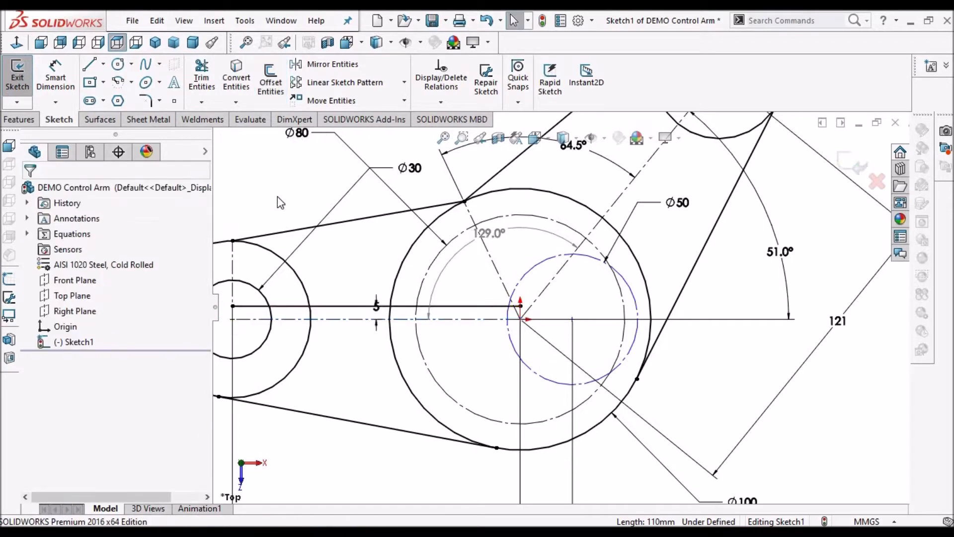
Draw a centre-point arc of about 131° around the origin over the 80 mm construction circle, starting at the offset line.
scroll(537, 259, "down", 1)
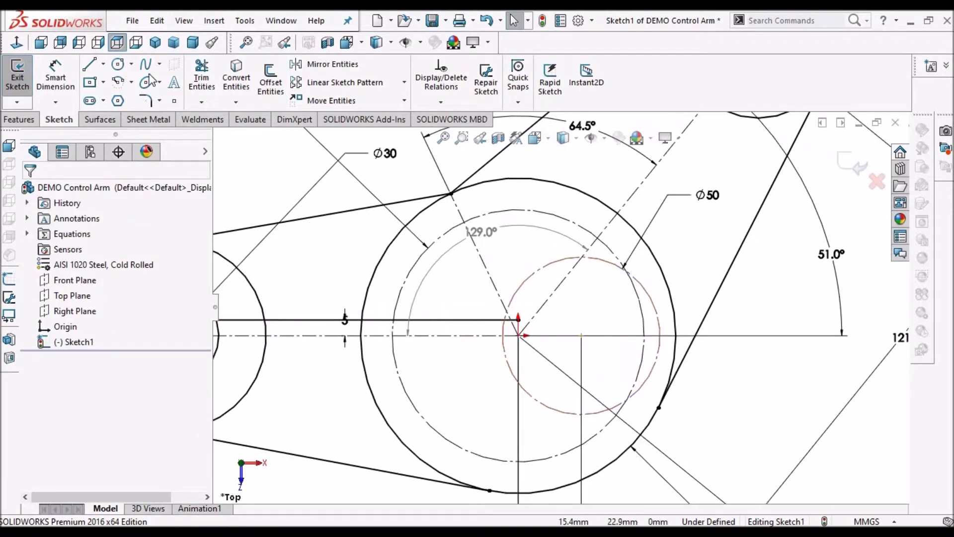
left_click(118, 84)
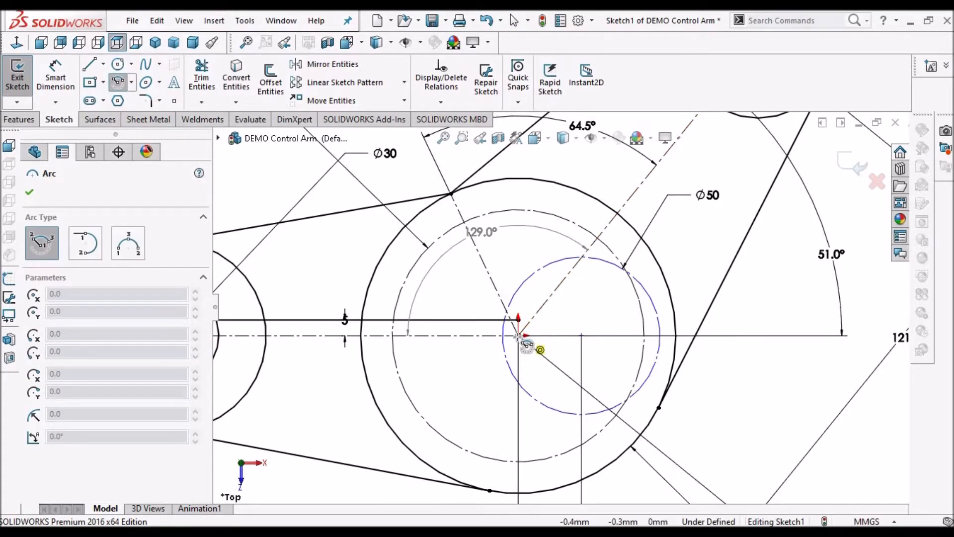
left_click(518, 336)
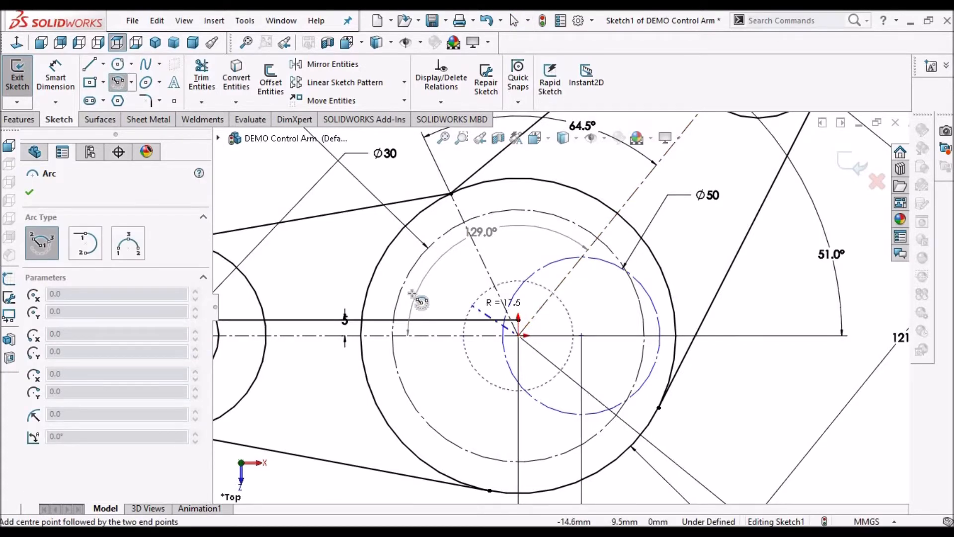
left_click(393, 335)
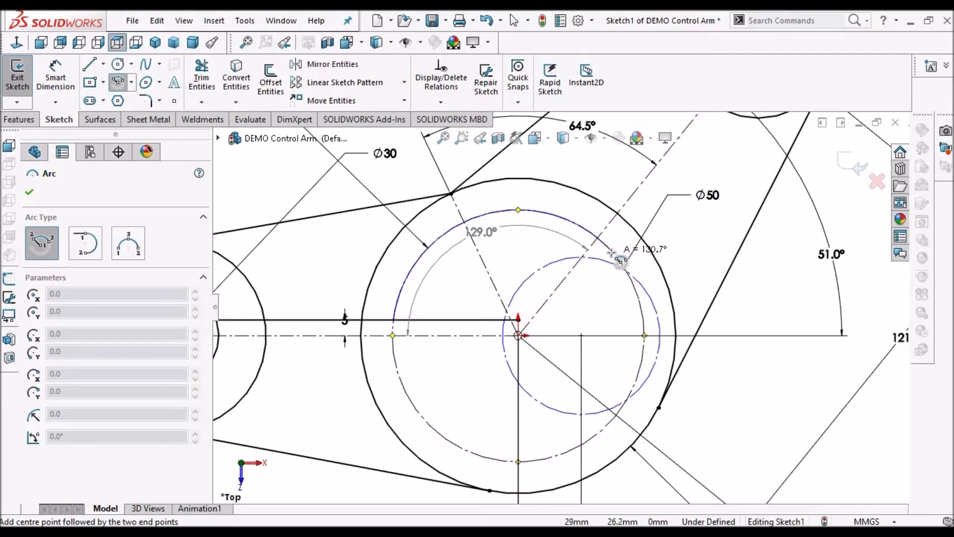
left_click(612, 252)
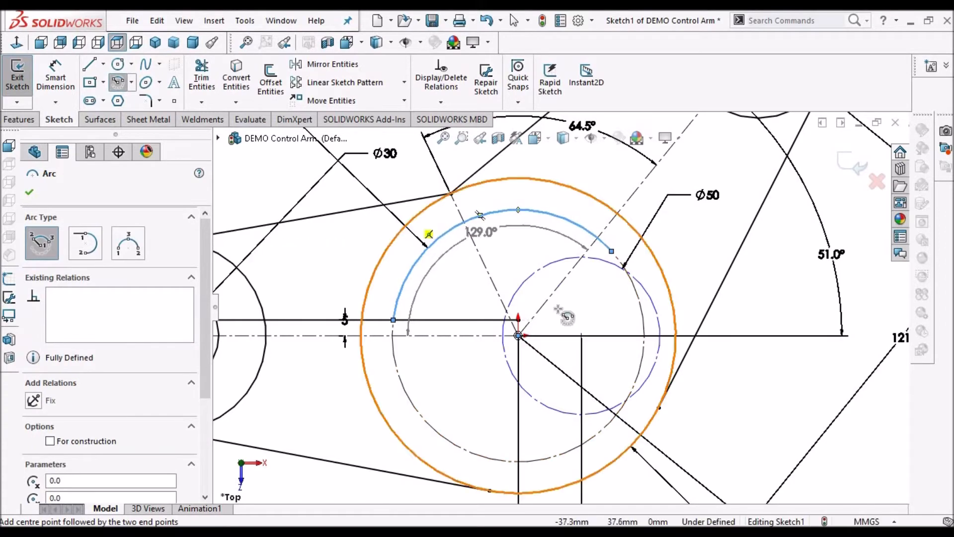
Draw a centre-point arc over the 50 mm construction circle, from its leftmost point to just past the 80 mm construction circle.
left_click(583, 336)
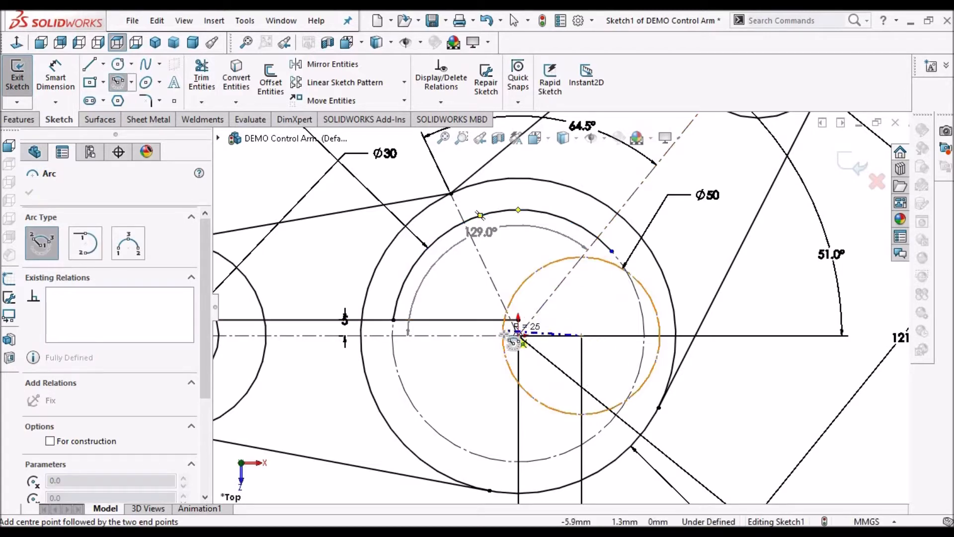
left_click(504, 336)
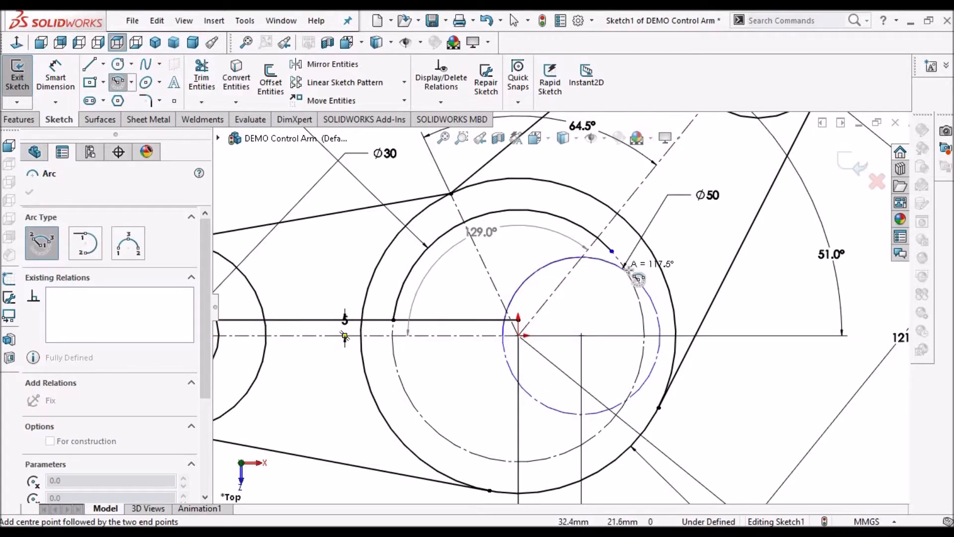
left_click(632, 273)
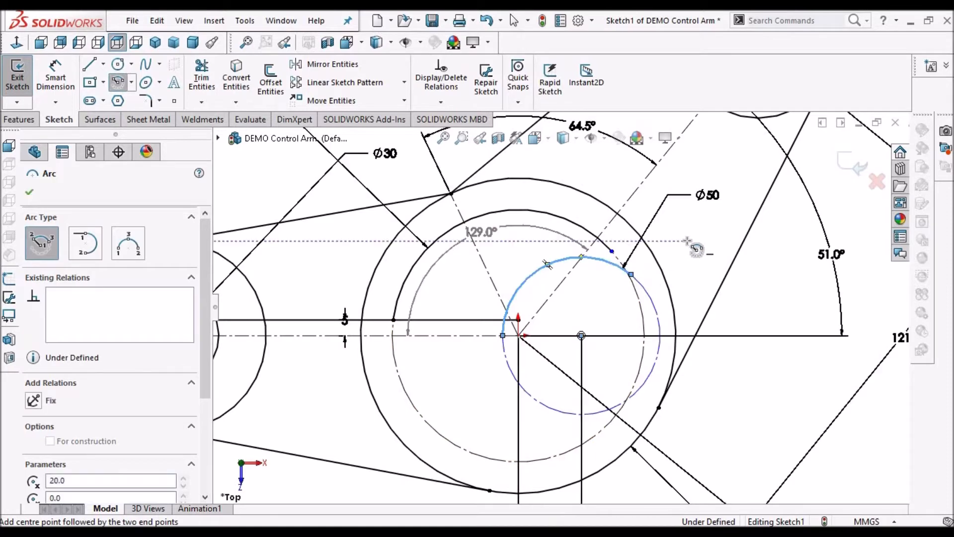
right_click(692, 245)
left_click(719, 252)
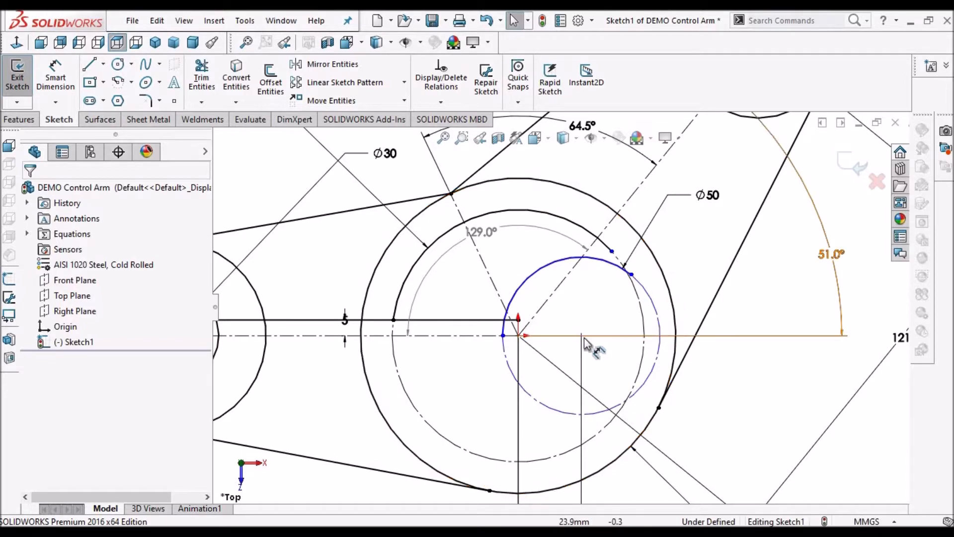
Add a horizontal relation between the origin and the centre of the 50 mm construction circle.
left_click_drag(582, 337, 521, 339)
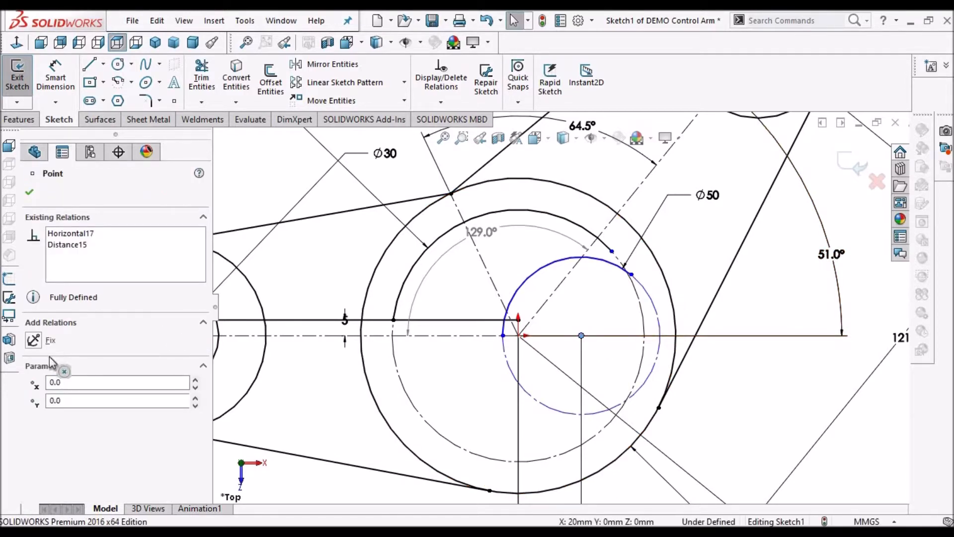
left_click(30, 422)
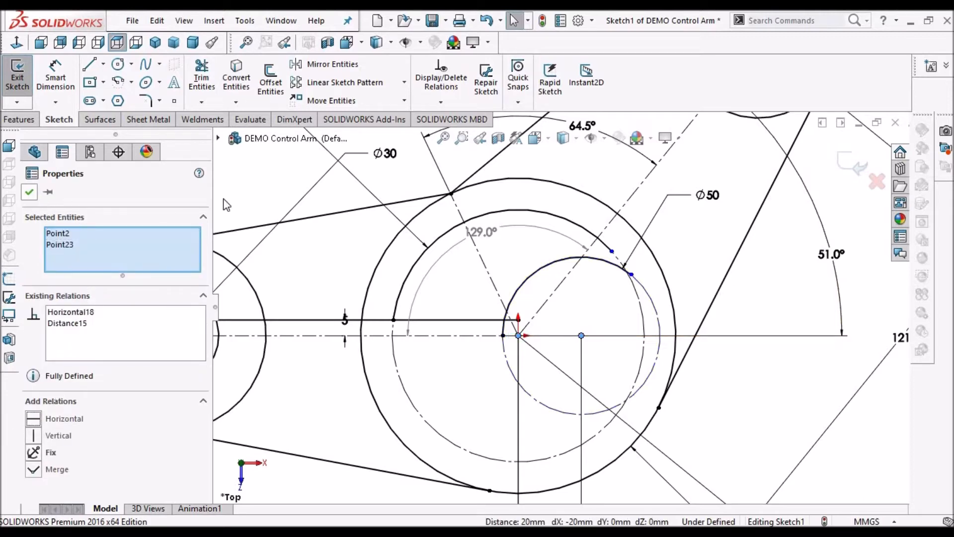
left_click(29, 192)
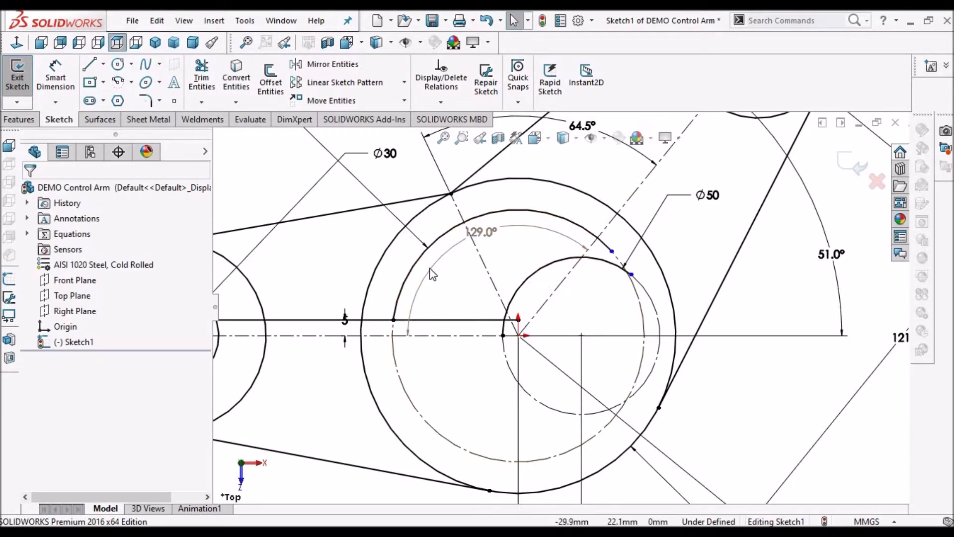
Corner-trim the offset line and the two arcs against each other into one closed pocket profile.
scroll(402, 298, "down", 2)
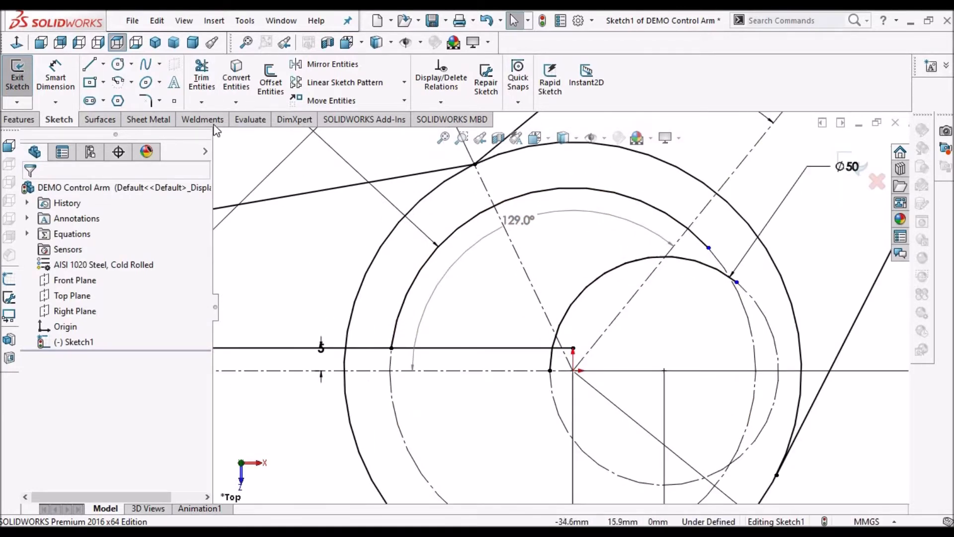
left_click(201, 77)
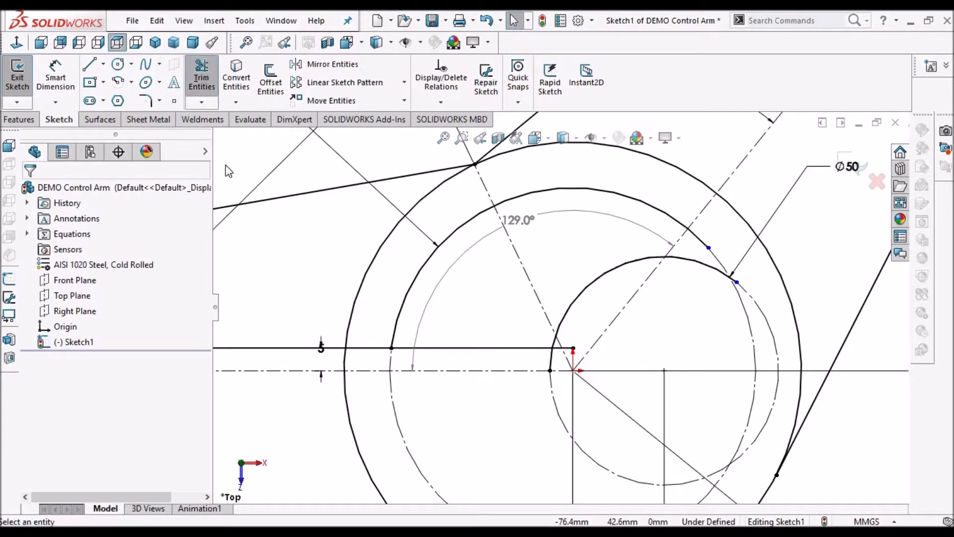
left_click(416, 281)
left_click(473, 349)
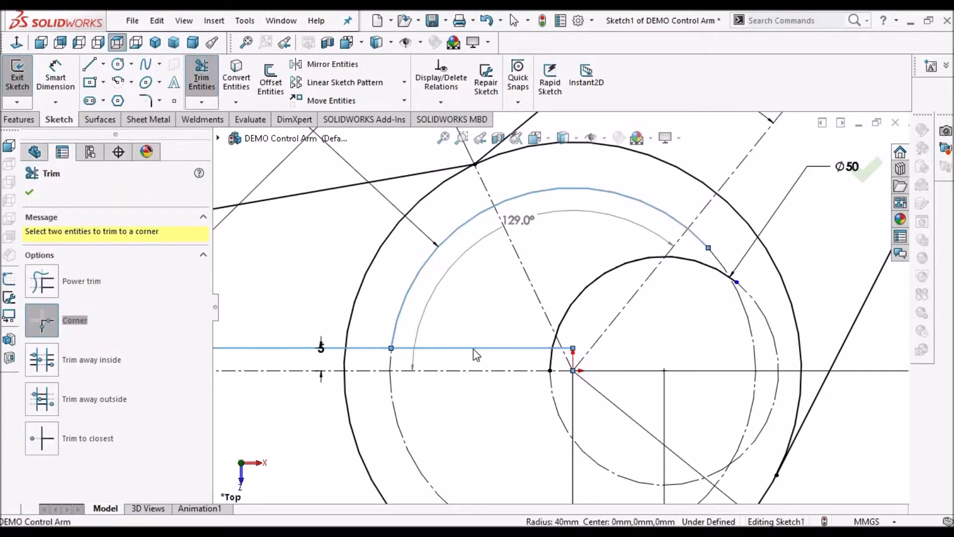
left_click(523, 349)
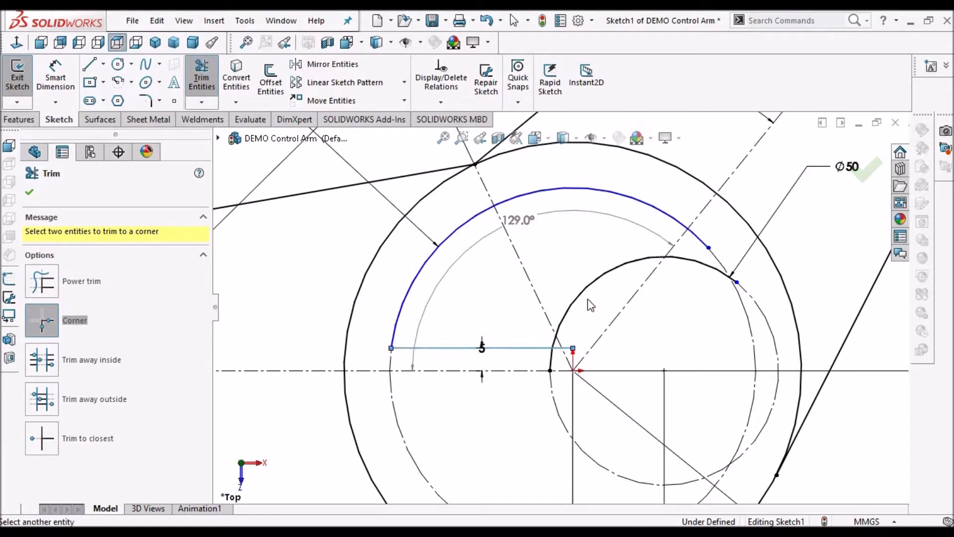
left_click(584, 295)
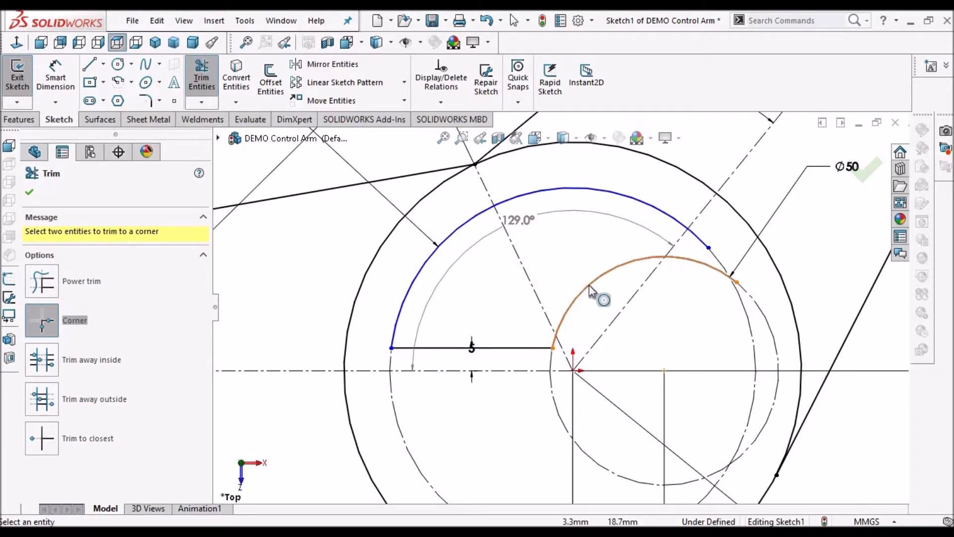
left_click(656, 207)
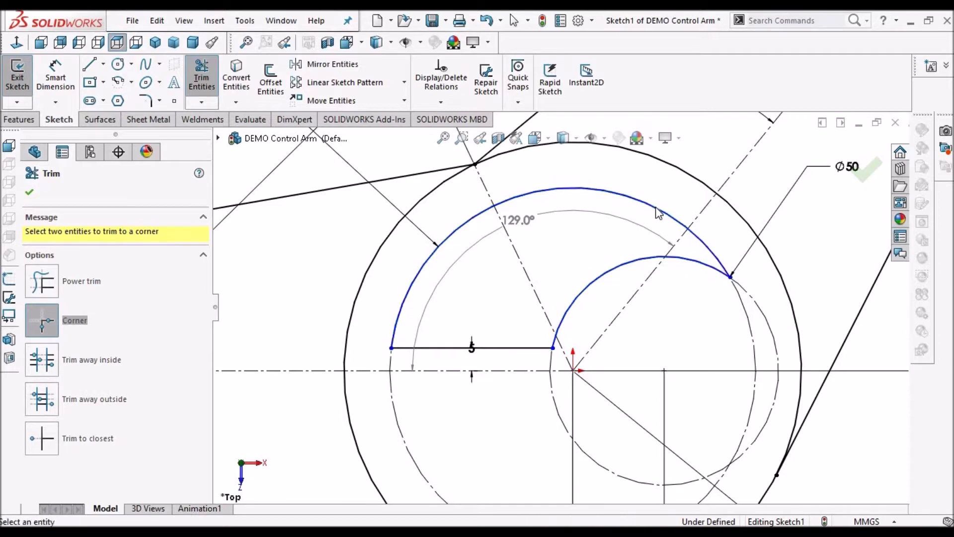
left_click(31, 193)
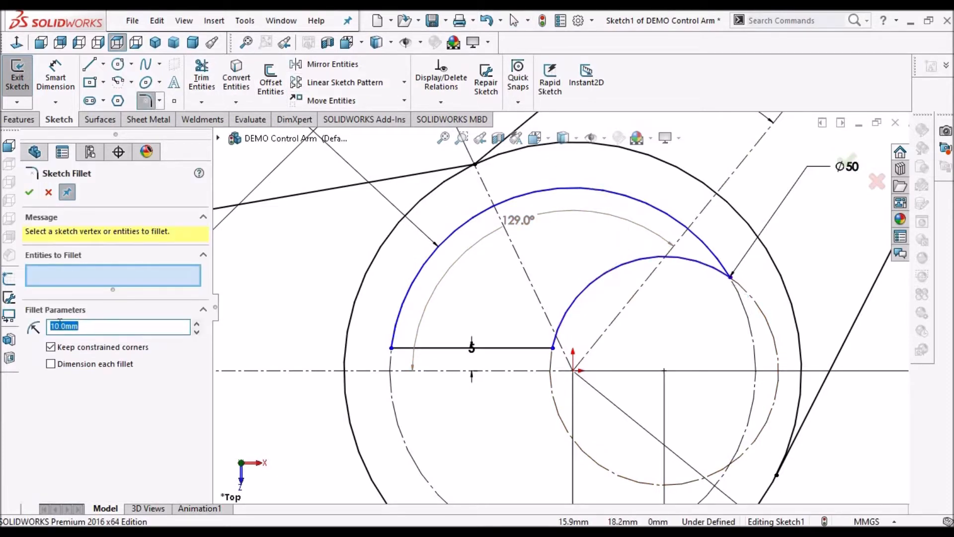
Fillet the pocket profile with a 5 mm radius at its far-left corner and its sharp upper-right tip.
type("5")
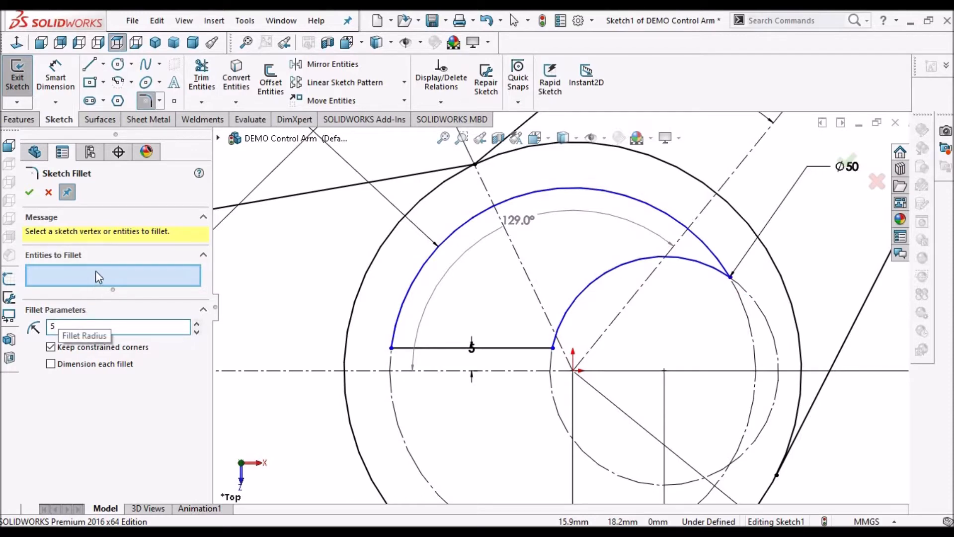
left_click(96, 270)
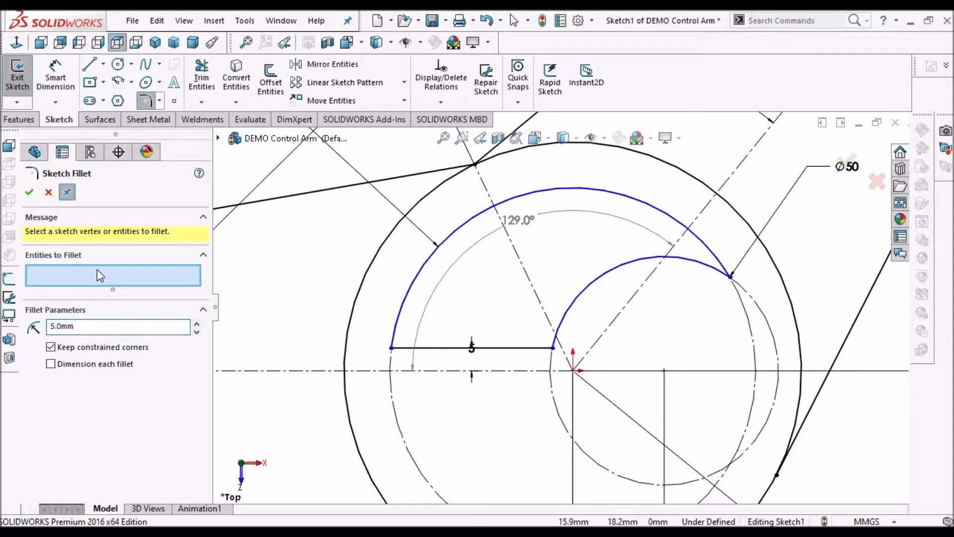
left_click(731, 276)
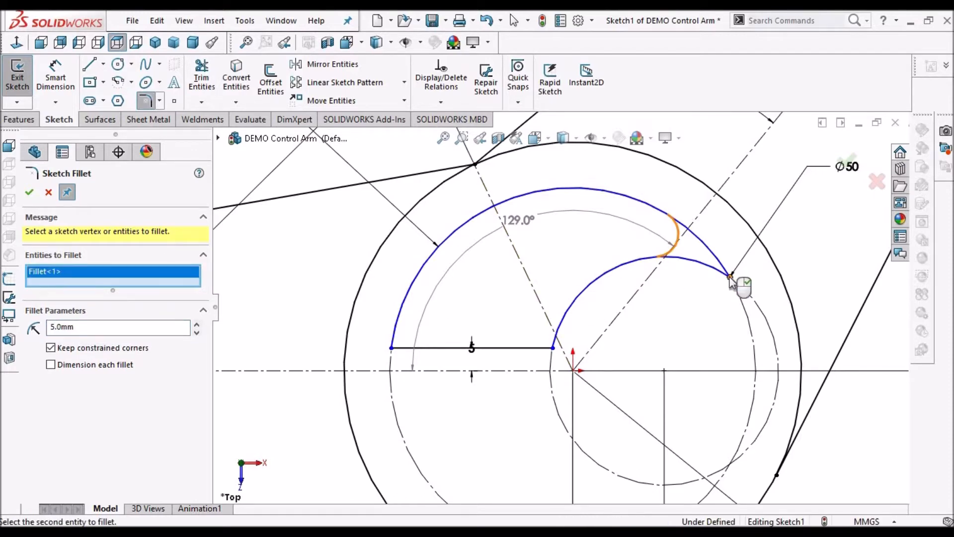
left_click(391, 348)
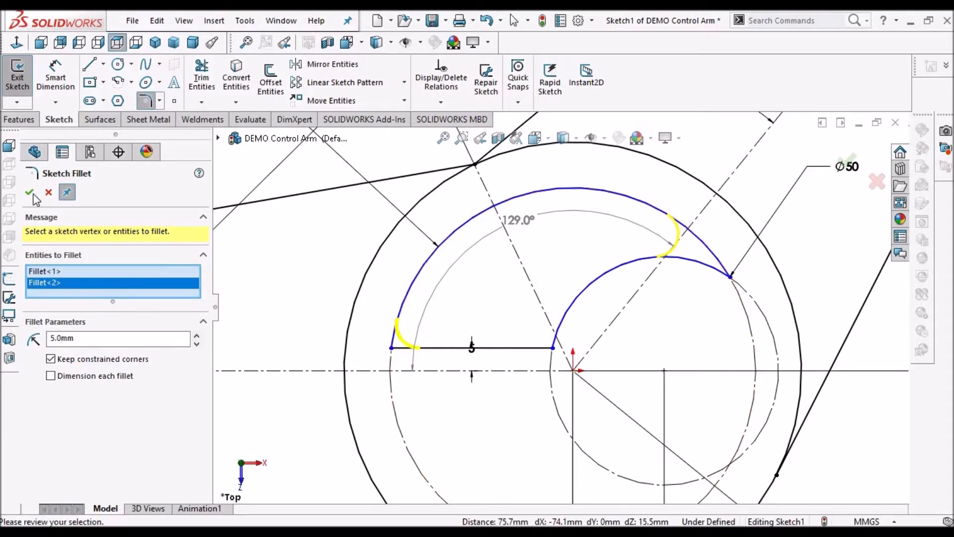
right_click(517, 295)
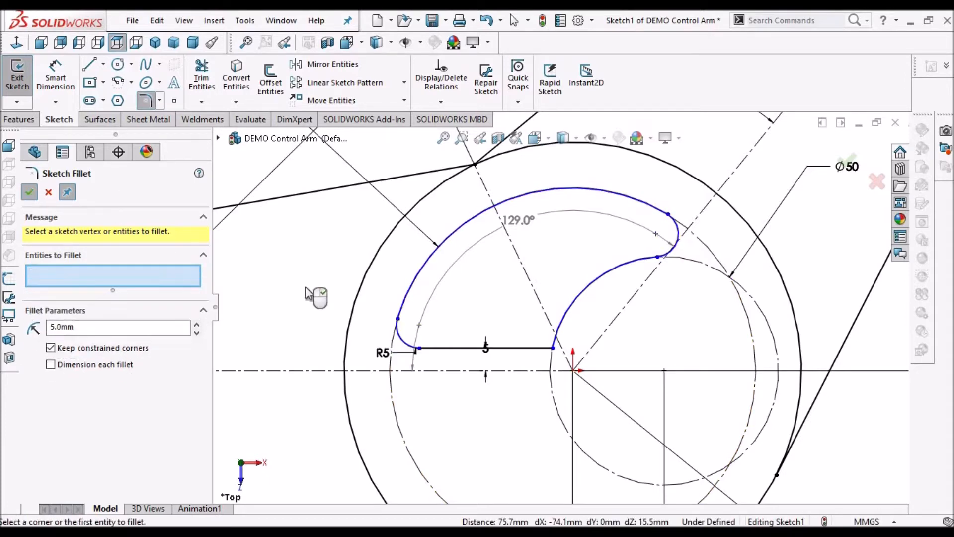
left_click(33, 190)
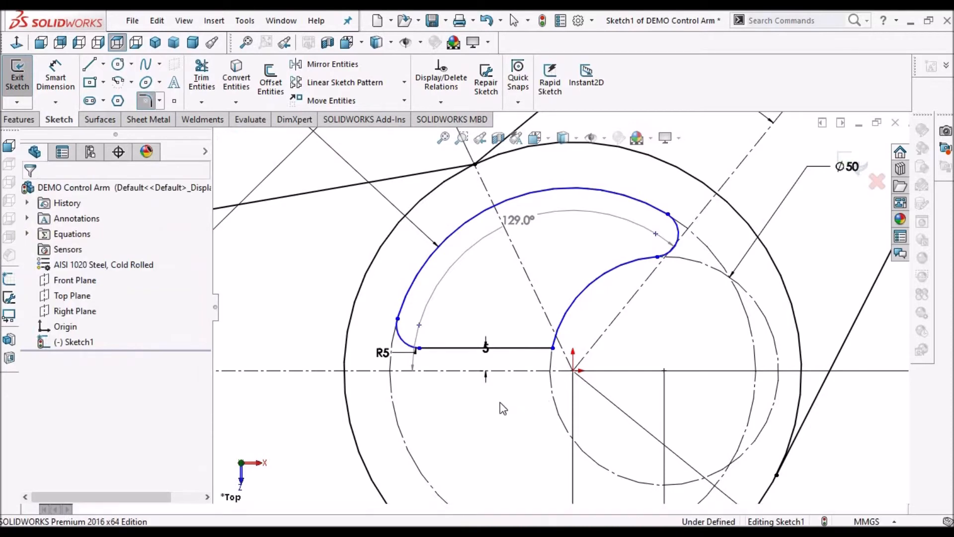
key("Escape")
Add a coradial relation between the pocket's inner arc and the 50 mm construction circle.
scroll(554, 308, "up", 2)
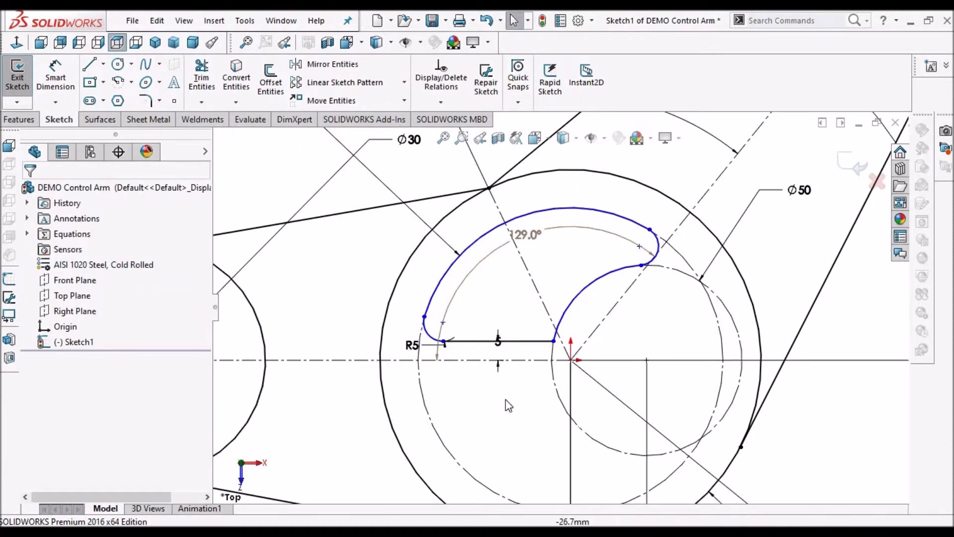
left_click(553, 381)
left_click(602, 282)
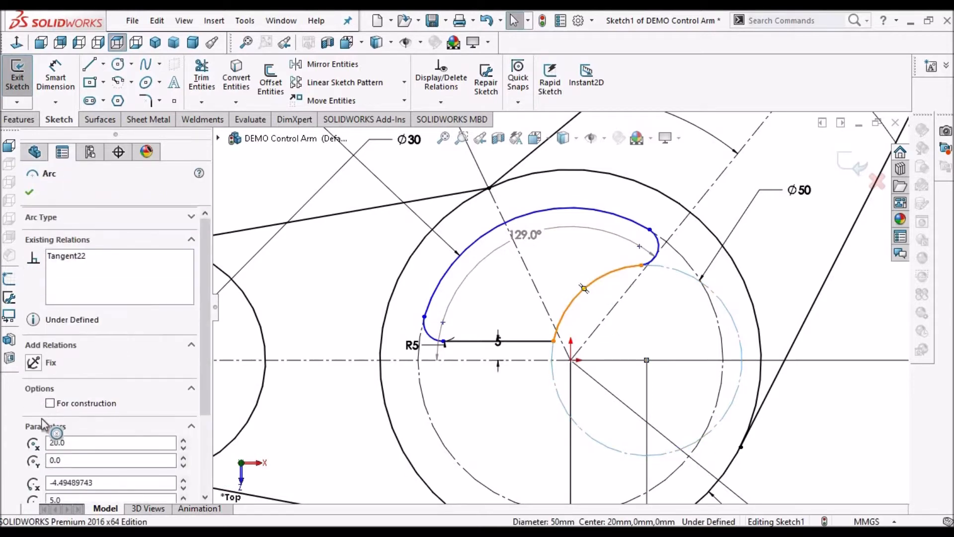
left_click(33, 420)
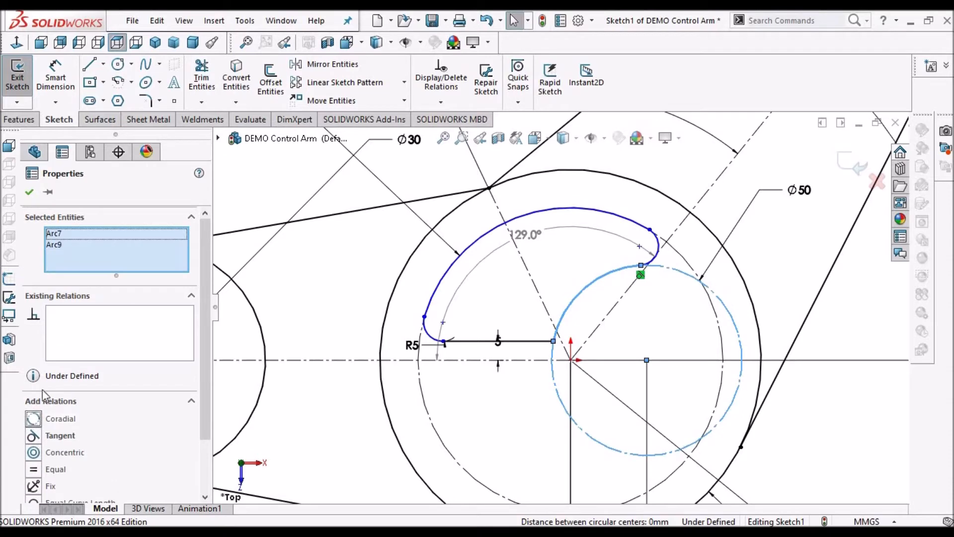
left_click(29, 192)
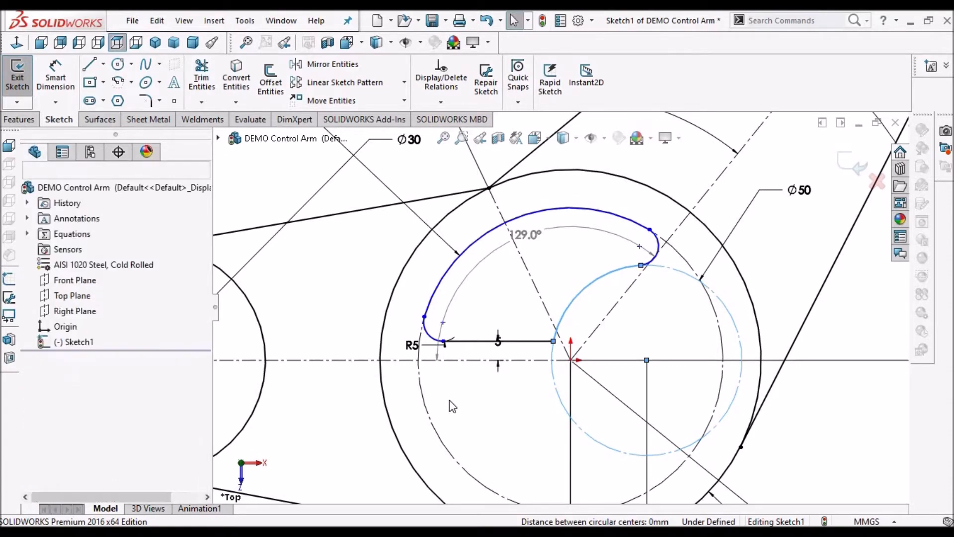
Add a coradial relation between the pocket's outer arc and the 80 mm construction circle.
left_click(448, 267)
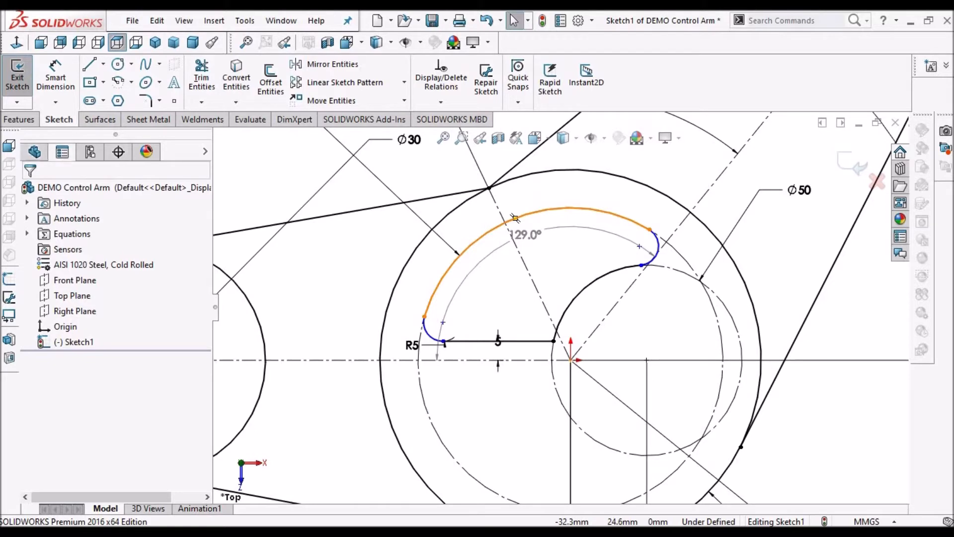
left_click(427, 401)
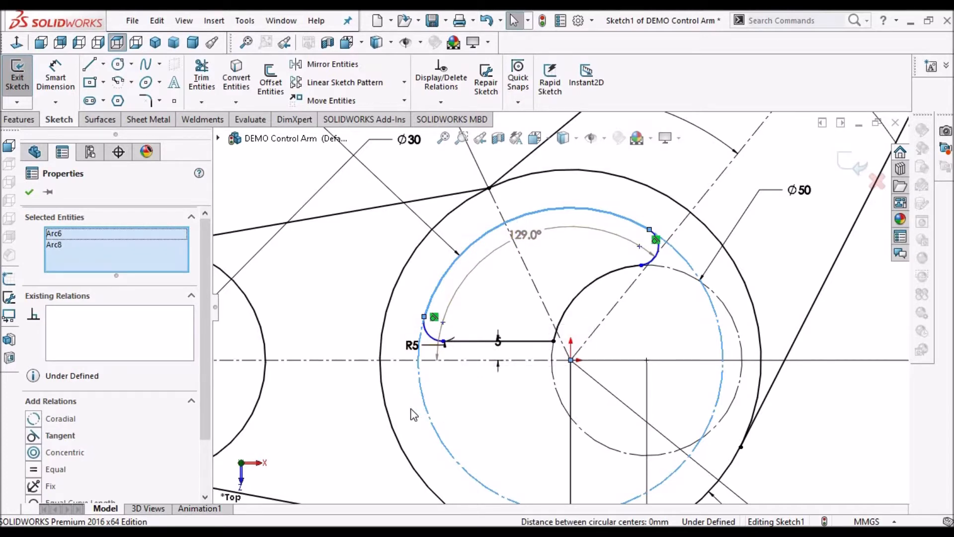
left_click(33, 421)
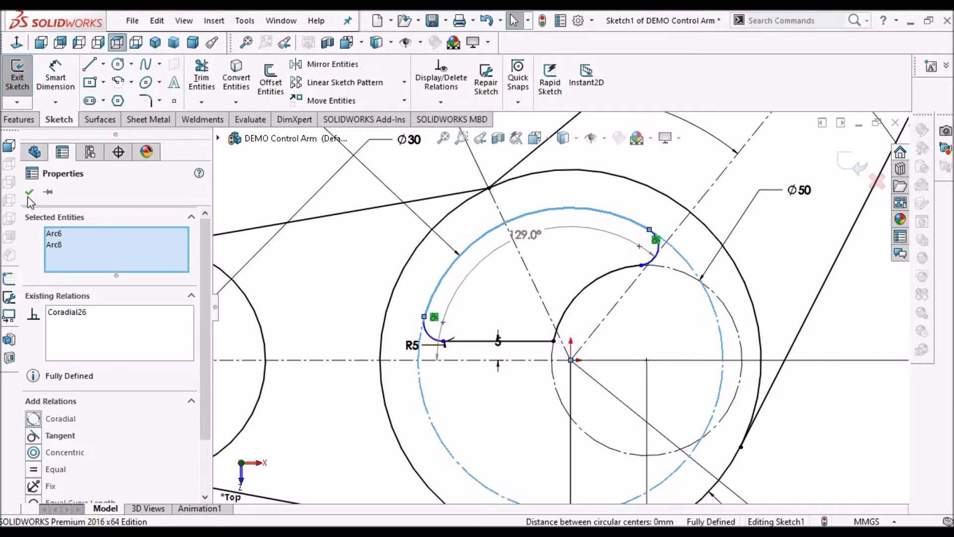
left_click(500, 401)
Move the pocket's 5 mm offset dimension out to the left of the central 100 mm boss circle.
scroll(574, 265, "up", 1)
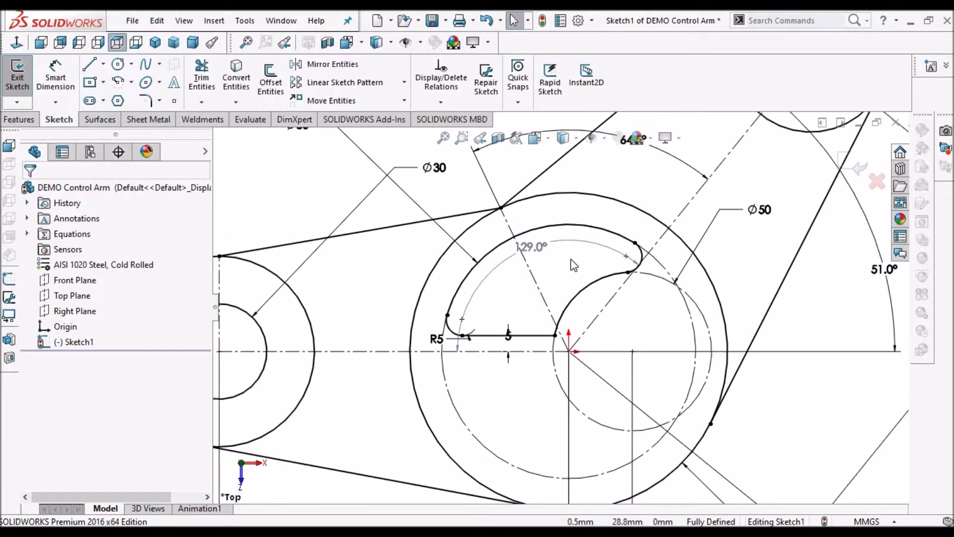
scroll(574, 265, "up", 2)
scroll(574, 265, "up", 4)
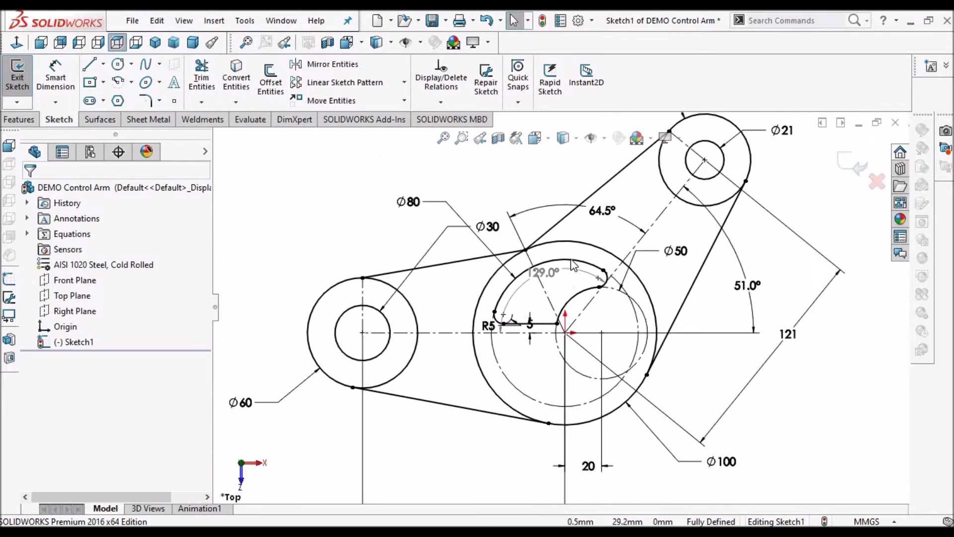
scroll(558, 314, "down", 3)
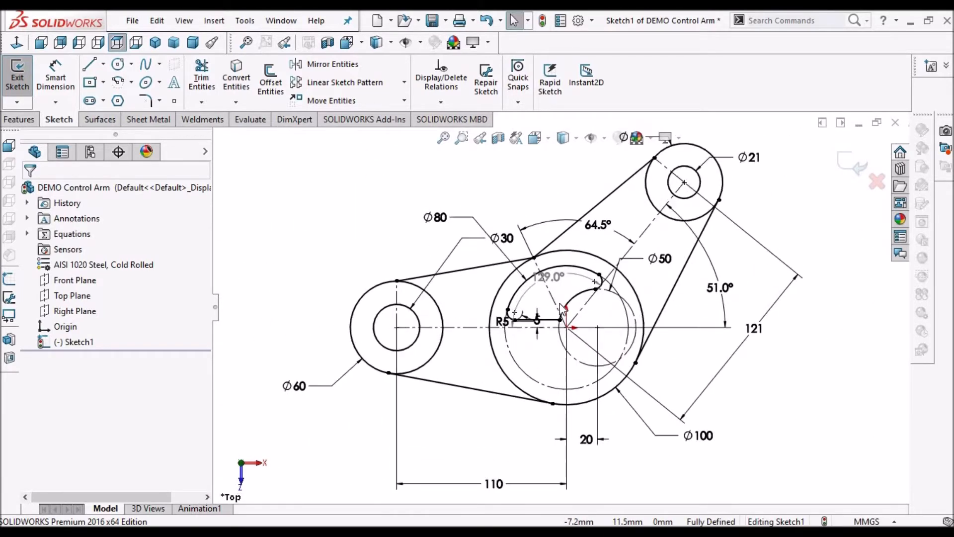
scroll(540, 334, "down", 1)
mouse_move(539, 332)
left_mouse_down()
mouse_move(433, 323)
mouse_move(444, 296)
left_mouse_up()
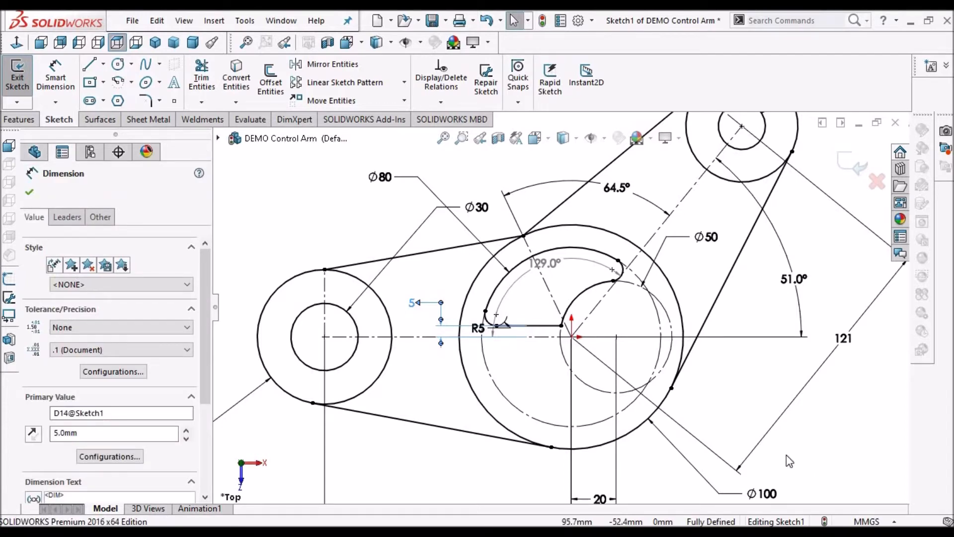
Per the reference drawing, draw two concentric circles, about 31 mm and 13 mm in diameter, at the 50 mm construction circle's centre.
key("alt+Tab")
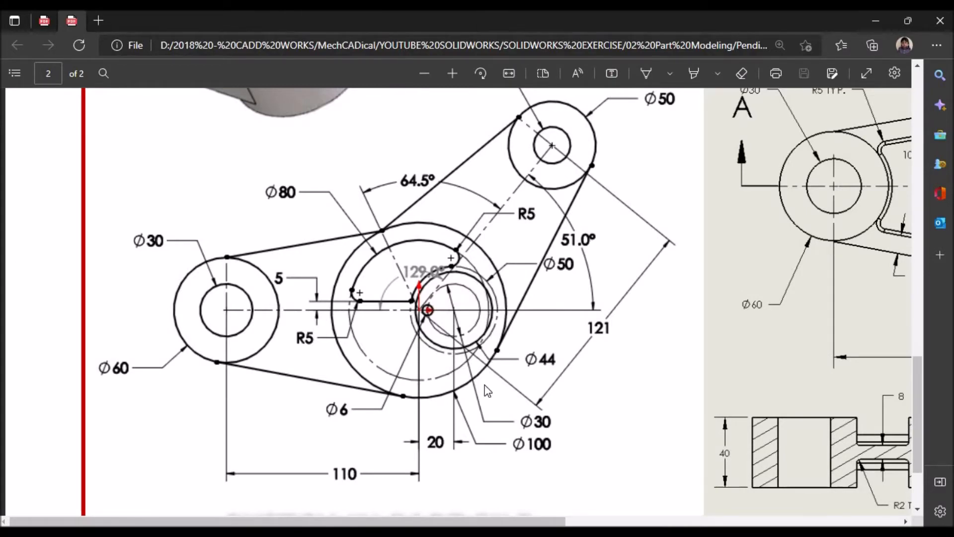
key("alt+Tab")
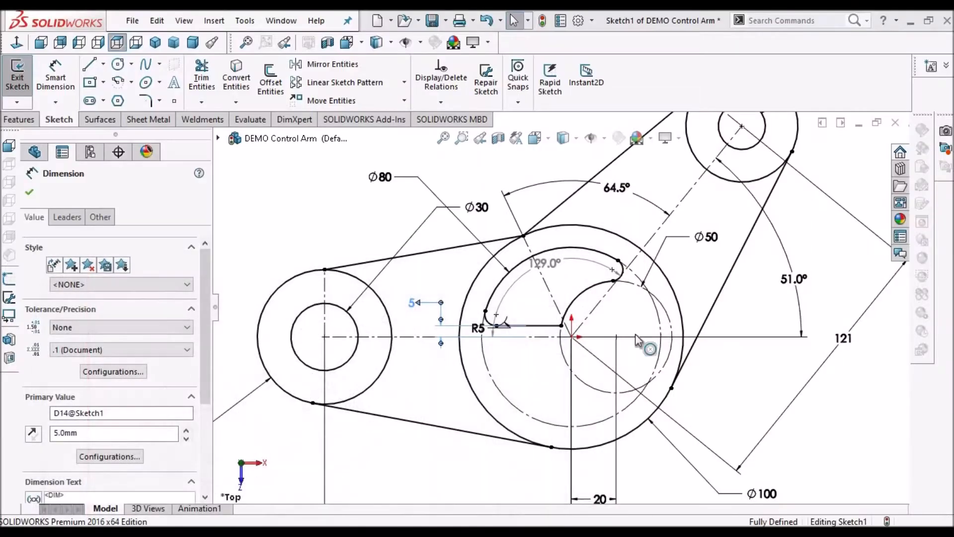
left_click(117, 67)
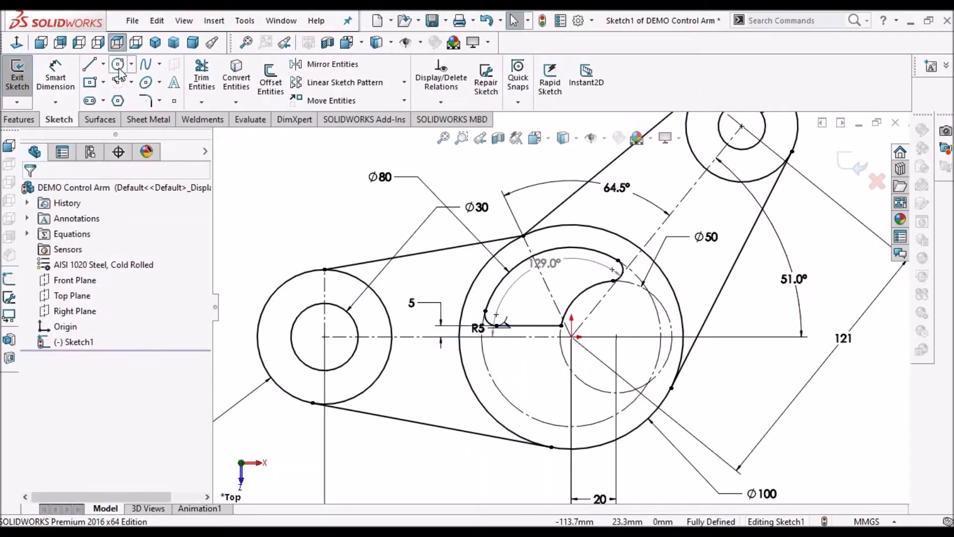
left_click(616, 336)
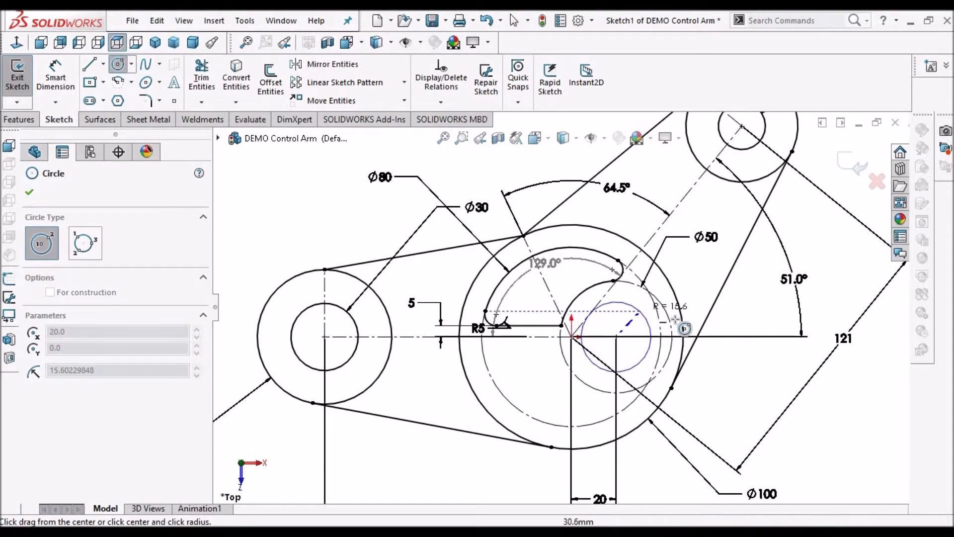
left_click(641, 311)
left_click(616, 336)
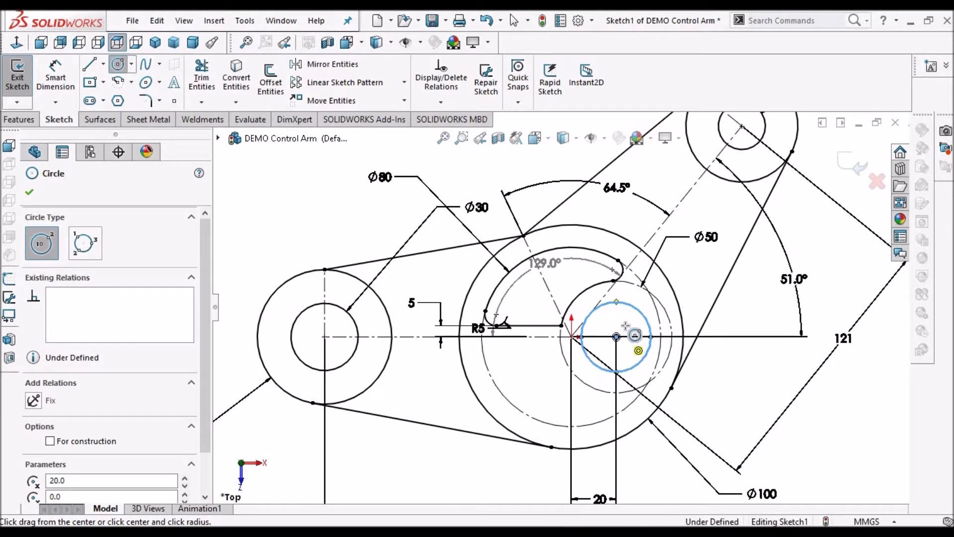
left_click(626, 327)
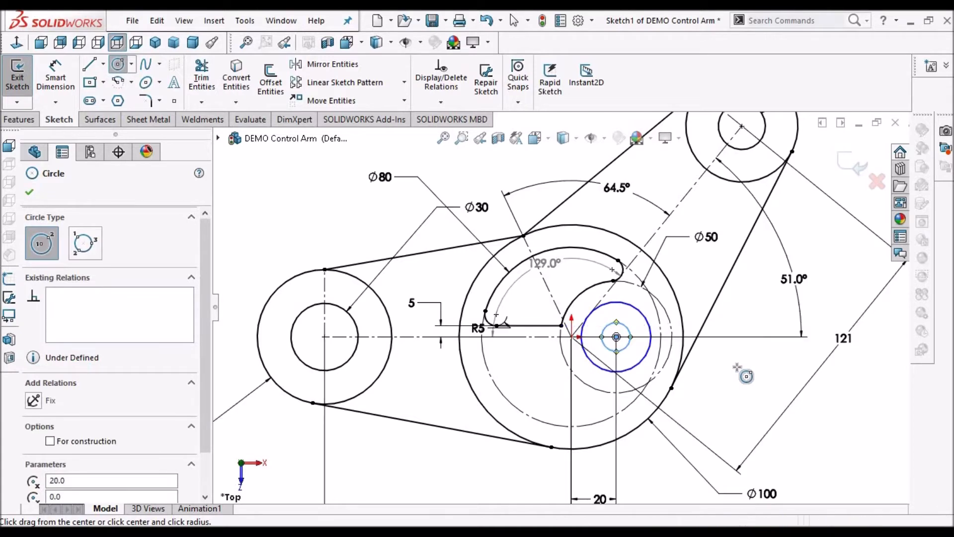
right_click(746, 376)
key("Escape")
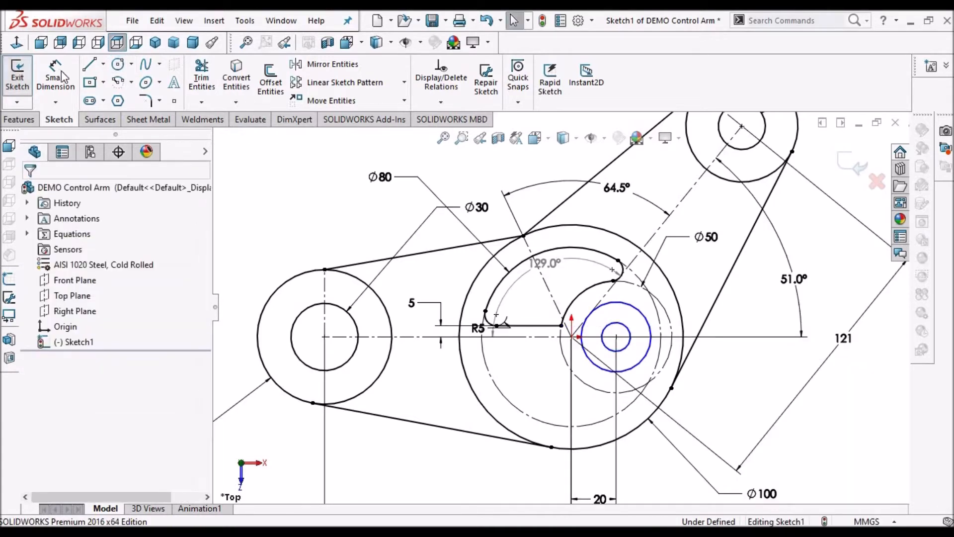
Dimension the larger of the two new concentric circles to a 44 mm diameter.
left_click(56, 75)
left_click(643, 362)
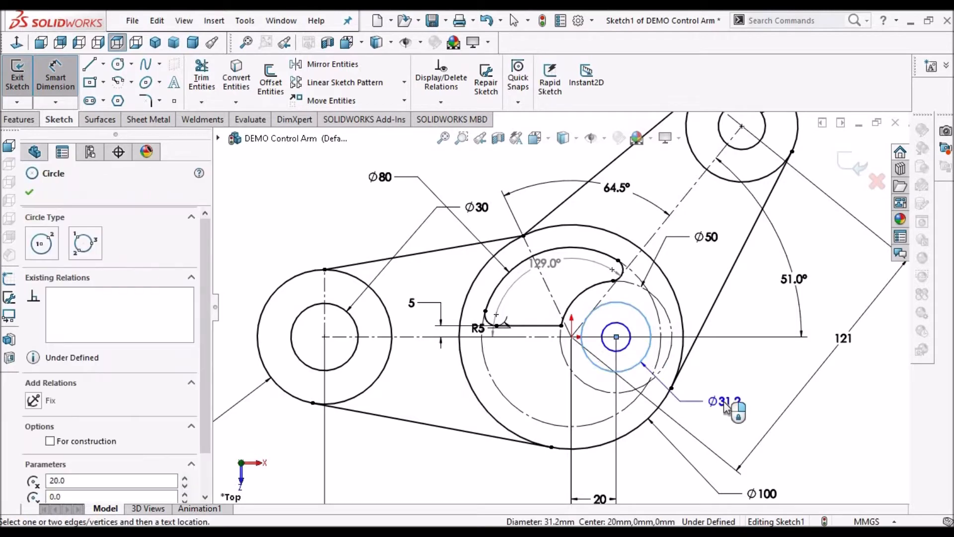
left_click(725, 407)
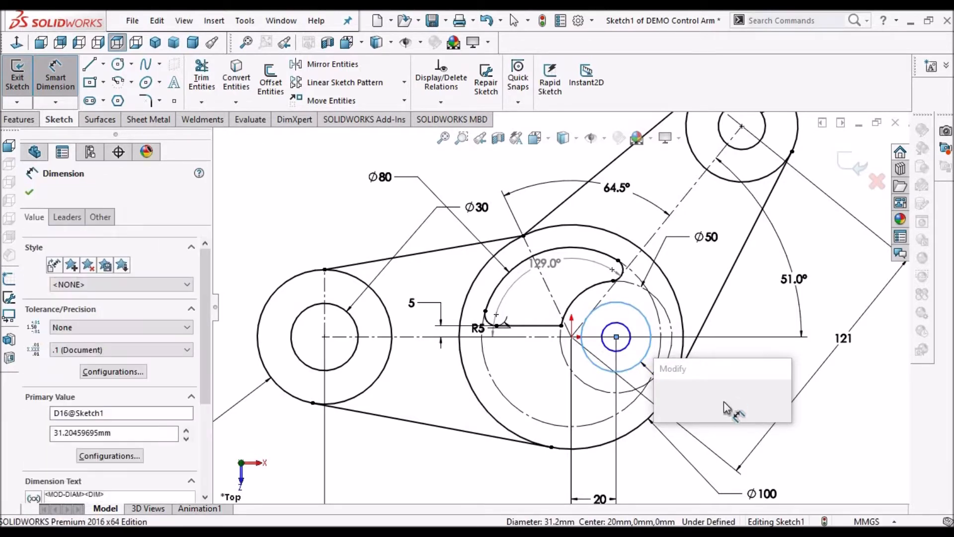
type("30")
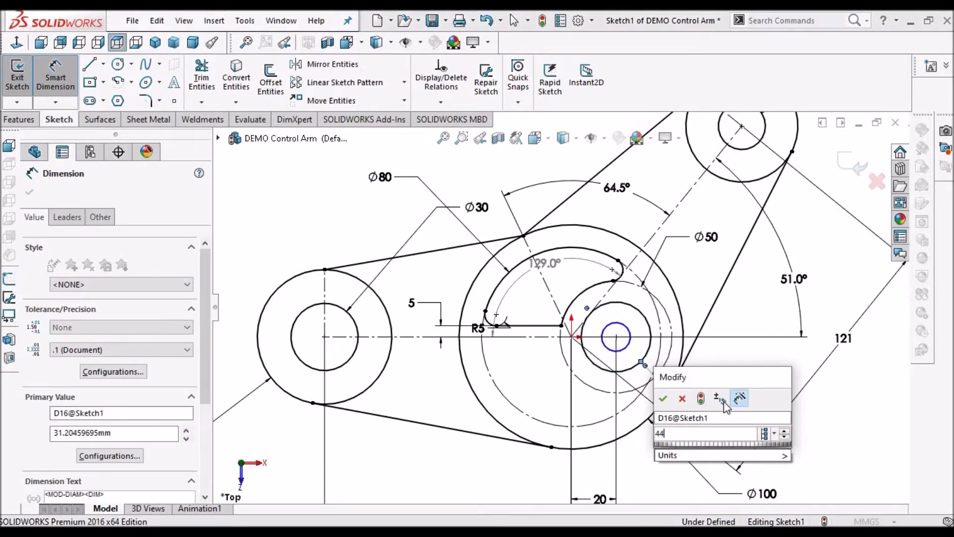
key("Return")
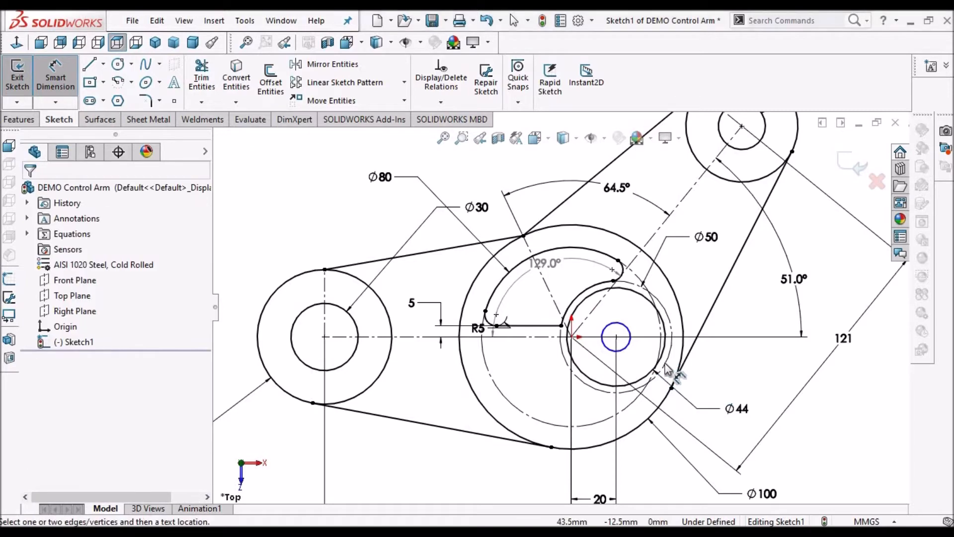
Dimension the smaller of the two concentric circles to a 30 mm diameter.
scroll(666, 369, "down", 2)
left_click(601, 333)
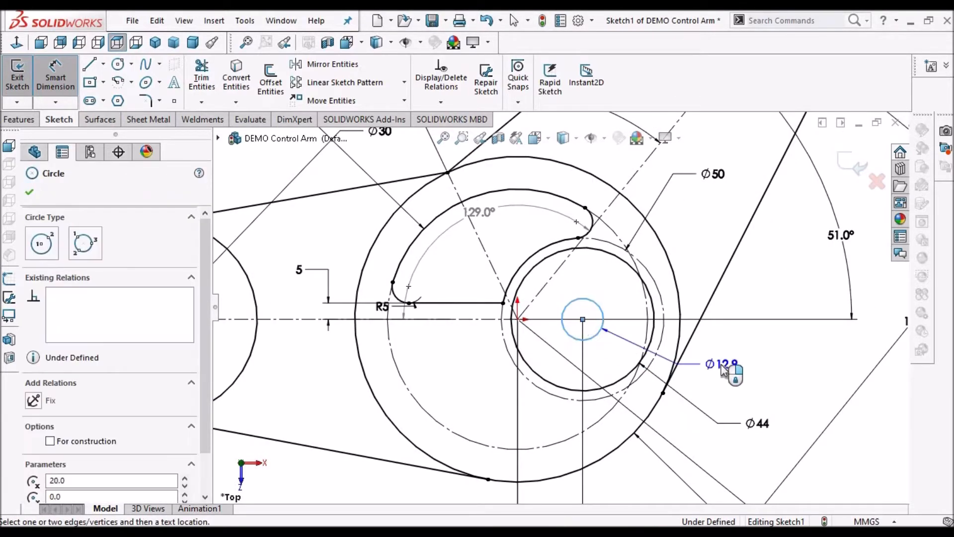
left_click(723, 370)
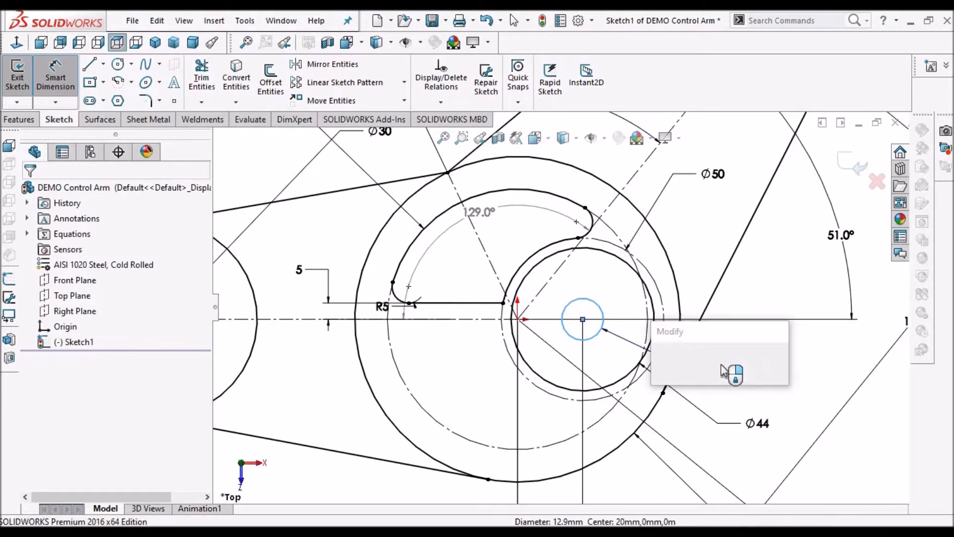
key("Return")
type("30")
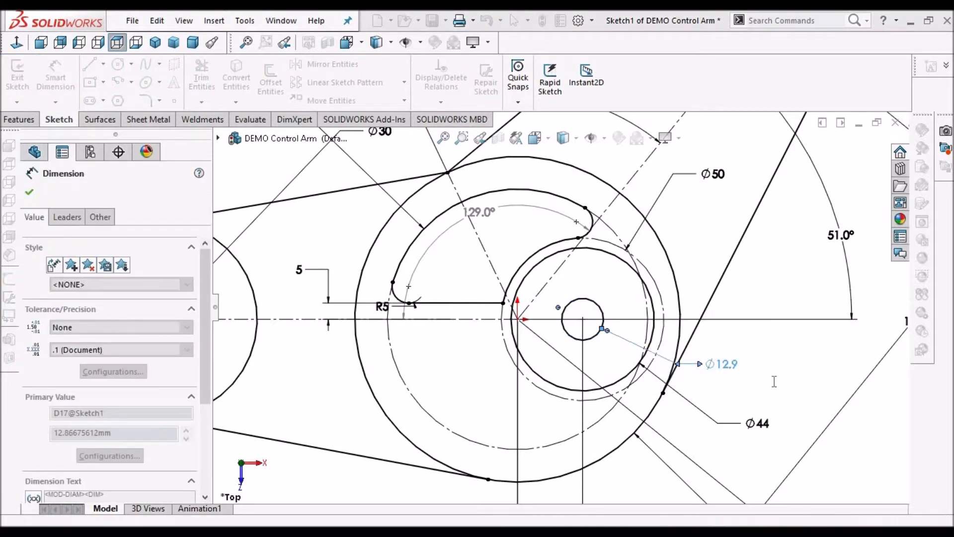
key("Return")
left_click(774, 382)
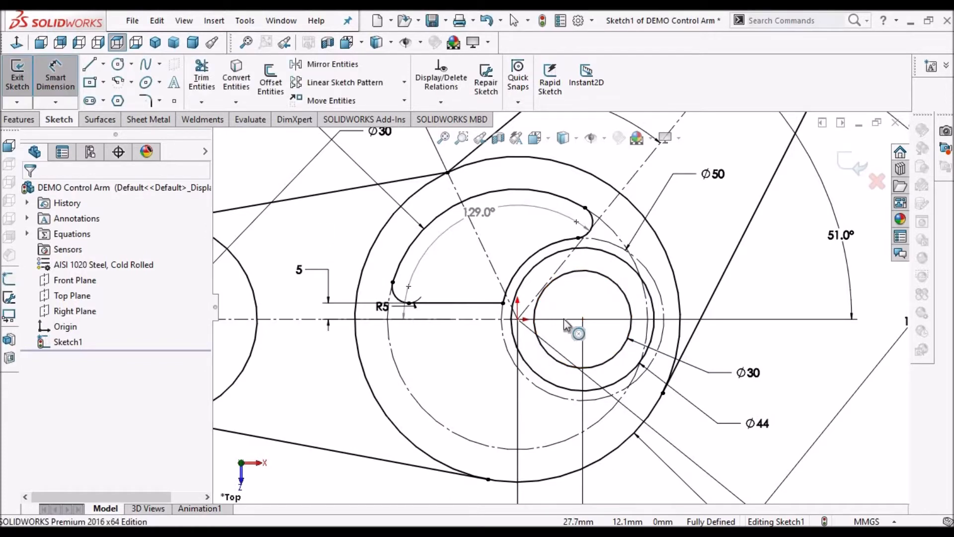
Convert the 30 mm circle inside the 44 mm circle to construction geometry.
left_click(611, 291)
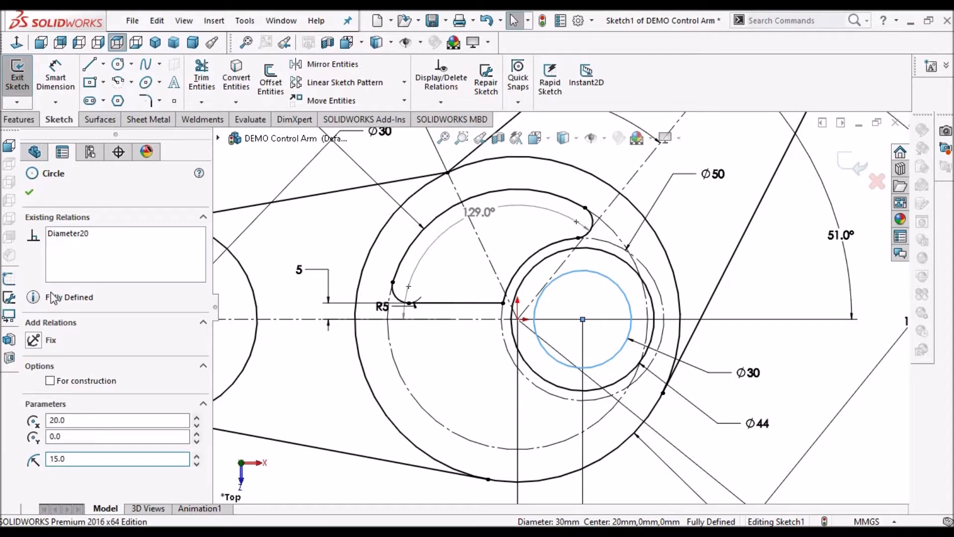
left_click(32, 198)
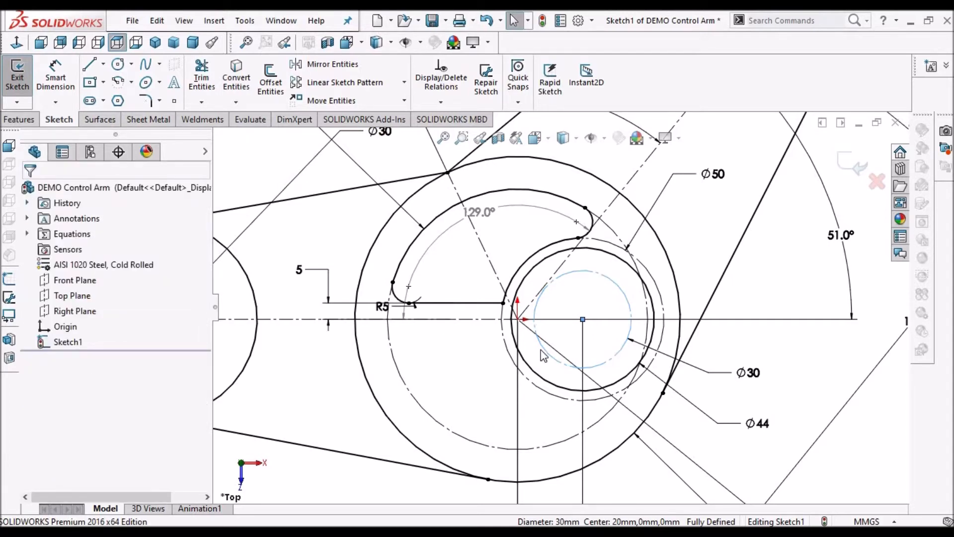
scroll(544, 342, "down", 2)
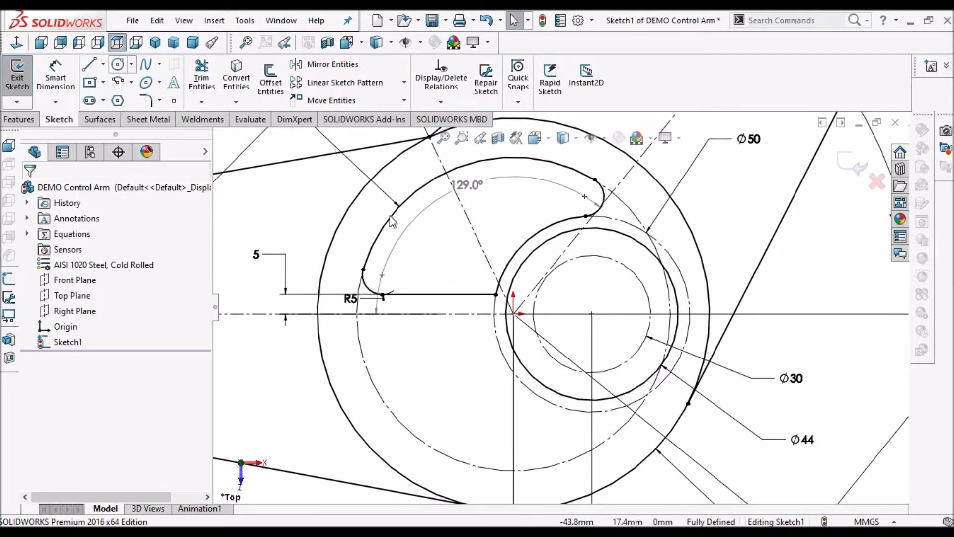
Draw a circle about 6.1 mm in diameter centred on the 30 mm construction circle's quadrant point nearest the origin.
scroll(561, 328, "up", 3)
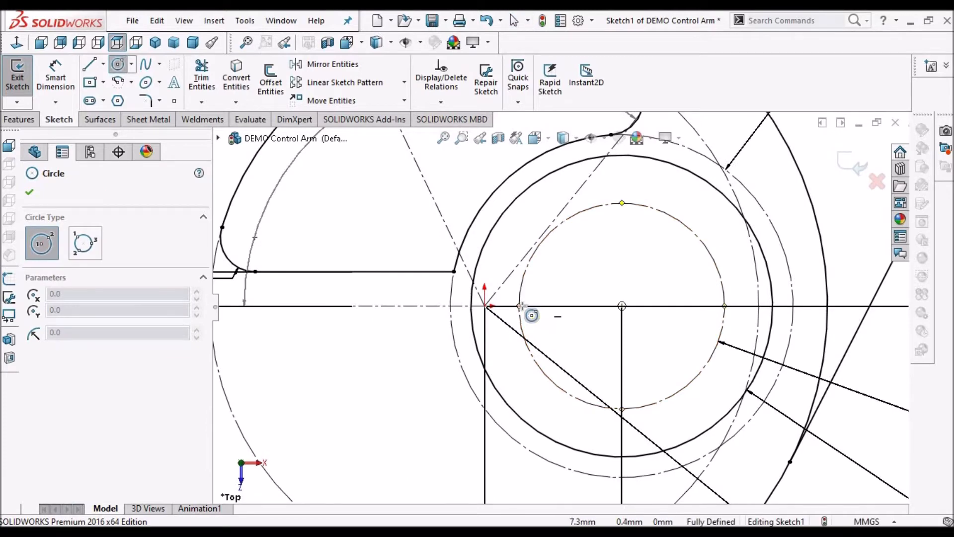
scroll(523, 307, "up", 2)
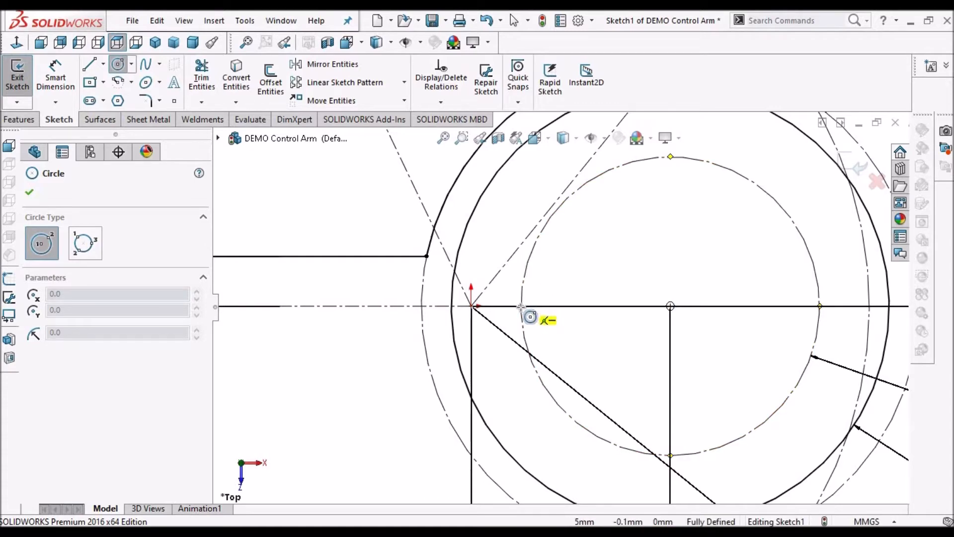
left_click(521, 307)
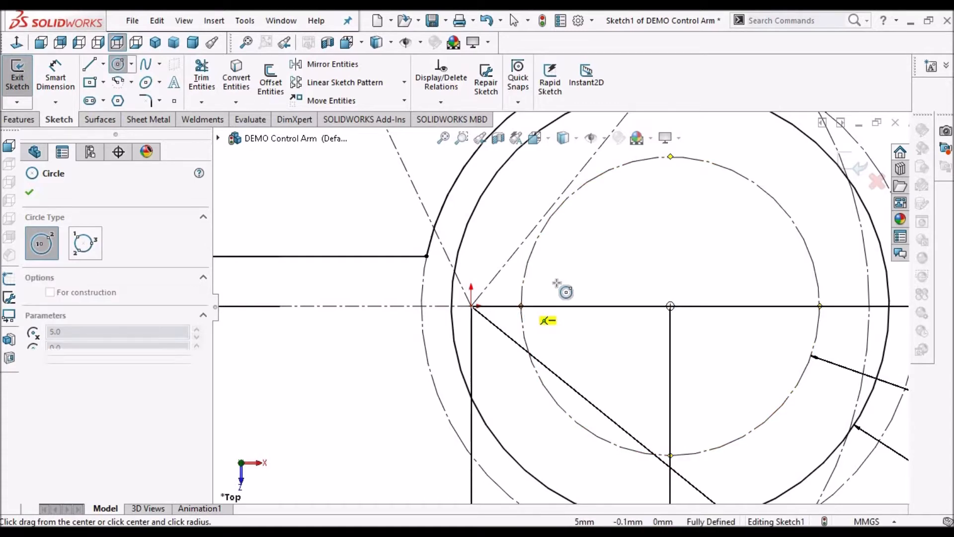
left_click(593, 252)
right_click(603, 259)
left_click(611, 262)
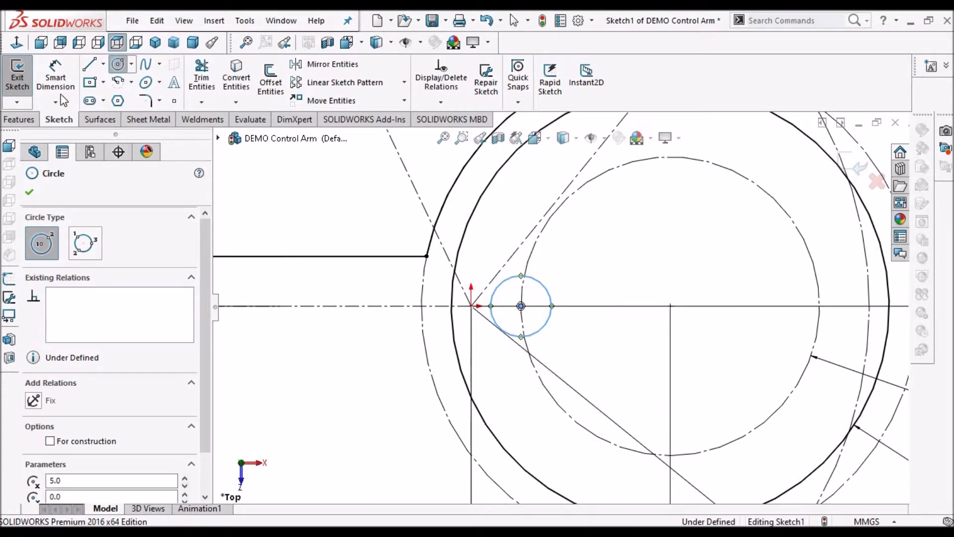
left_click(538, 281)
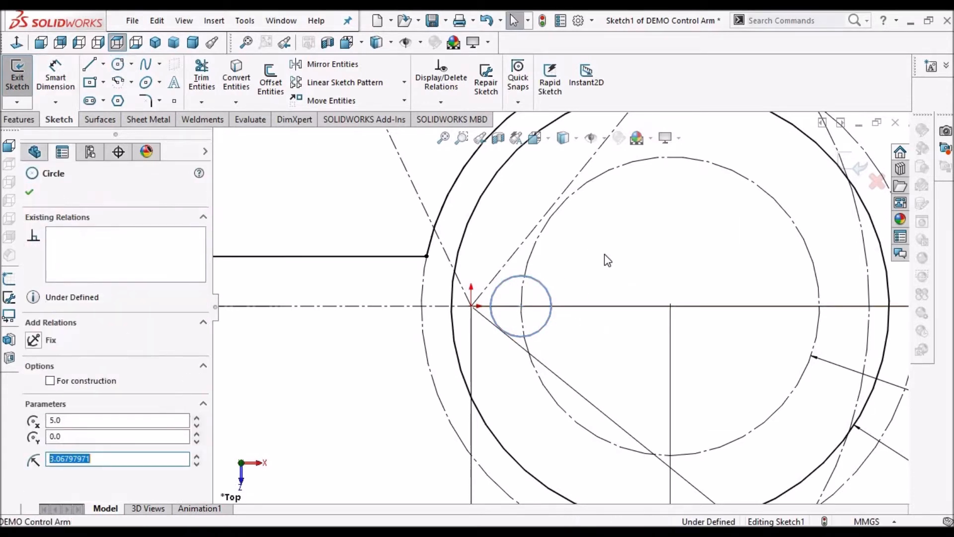
Dimension the small bolt-hole circle on the 30 mm construction circle to a 6 mm diameter.
left_click(55, 75)
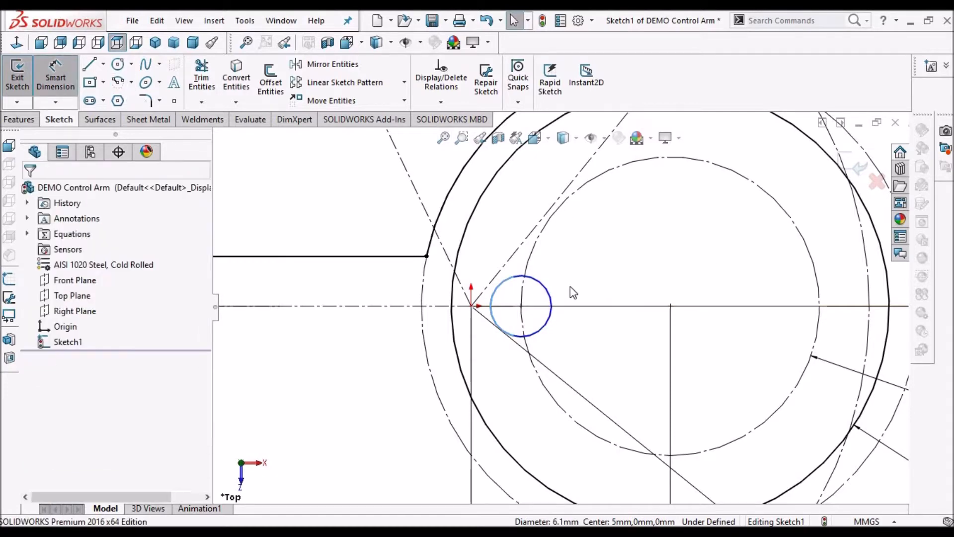
left_click(542, 288)
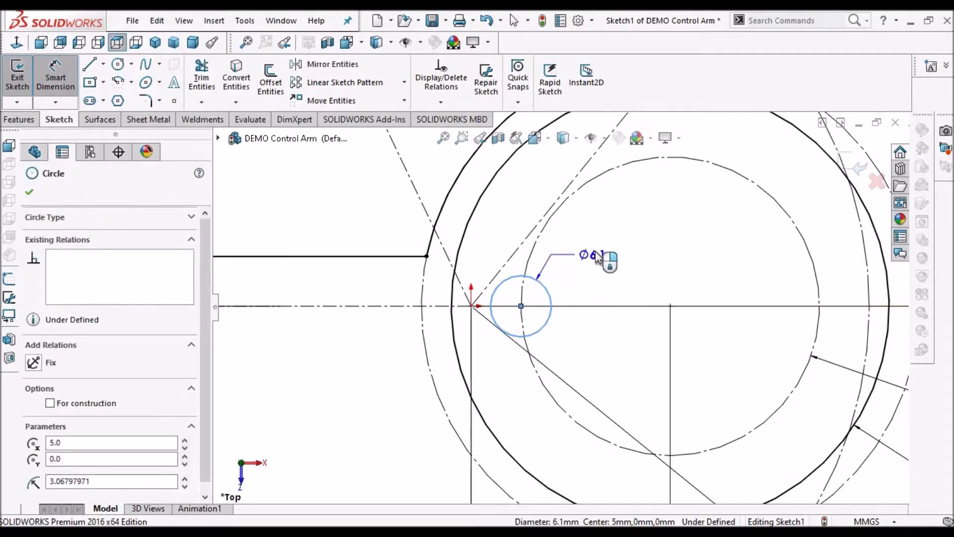
left_click(598, 257)
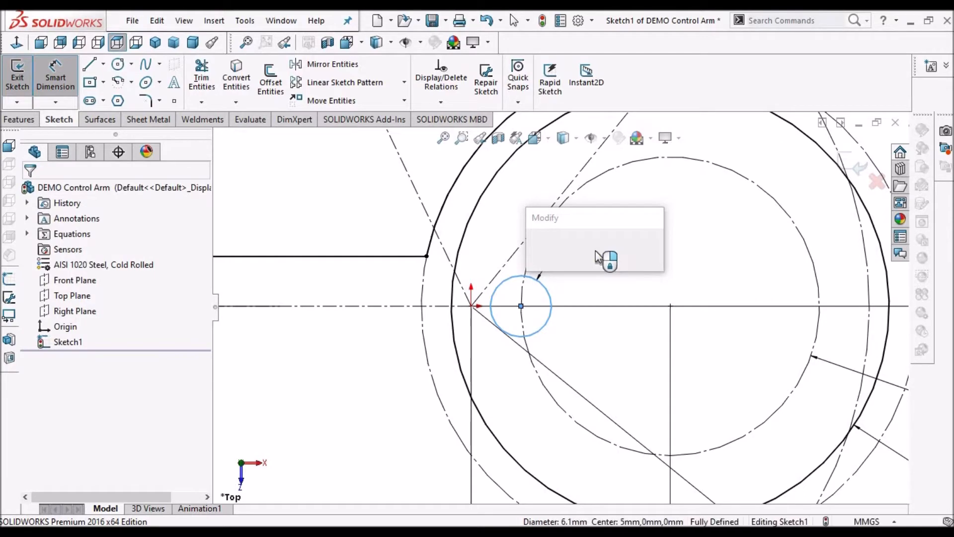
key("Return")
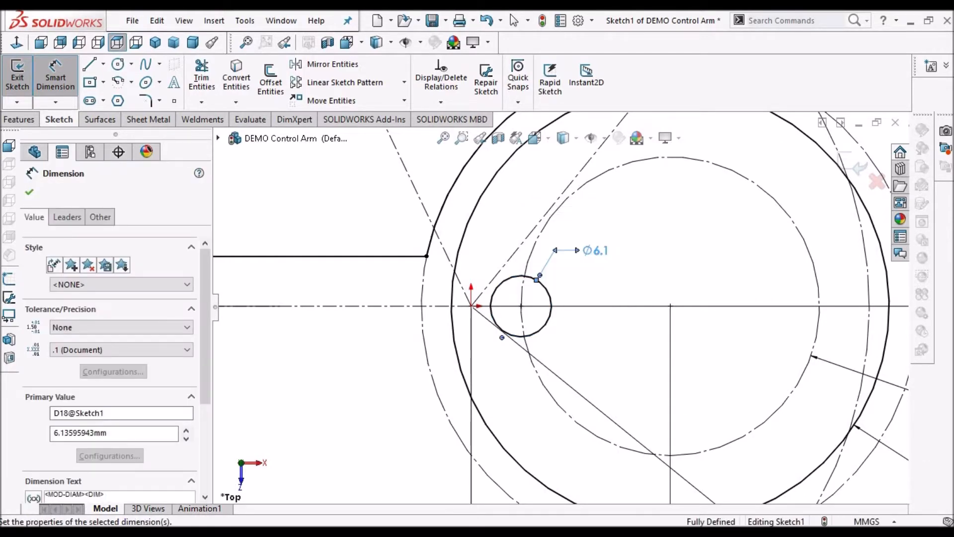
left_click(32, 197)
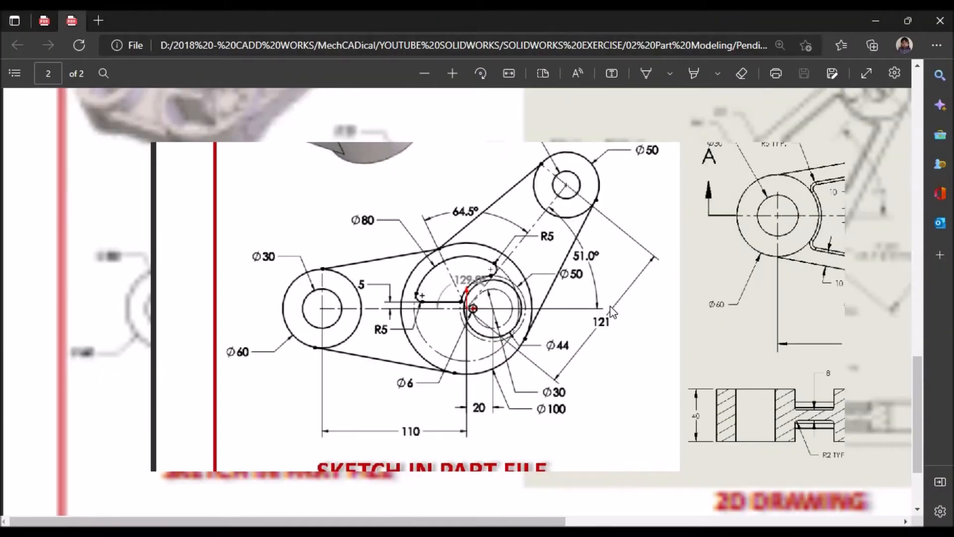
Switch to the reference PDF and compare its rendered part, bolt-hole pattern and sketch dimensions with the finished base sketch.
scroll(610, 307, "down", 4, "ctrl")
scroll(266, 278, "up", 6, "ctrl")
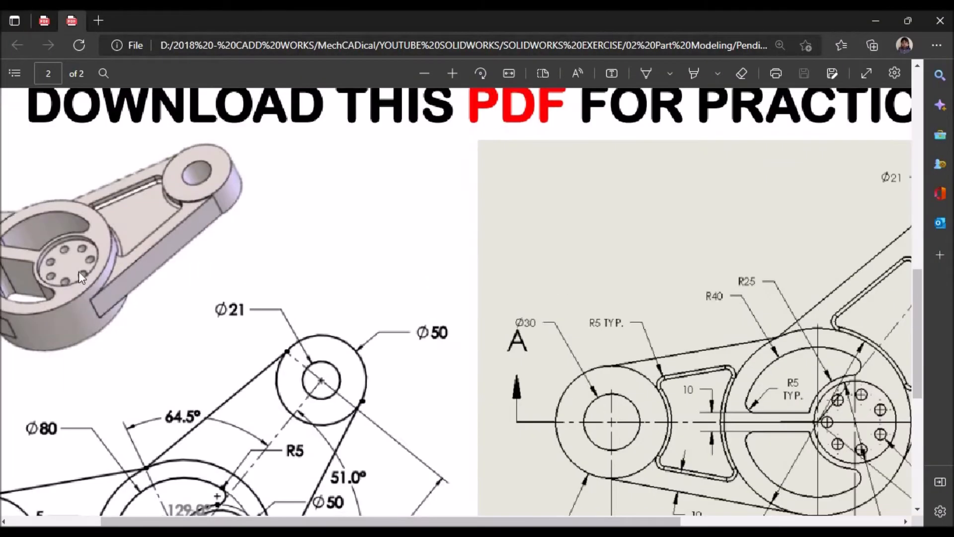
left_click_drag(262, 522, 163, 519)
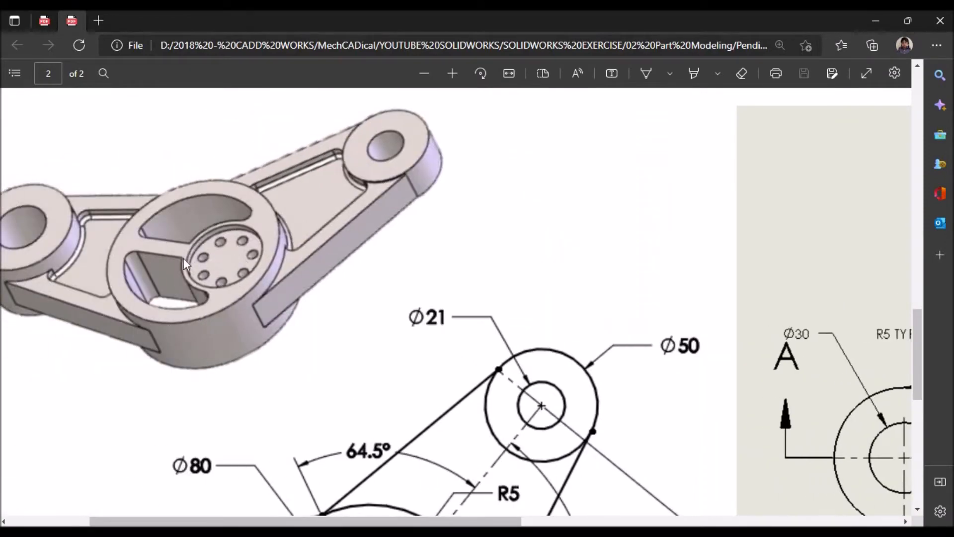
scroll(184, 258, "up", 1, "ctrl")
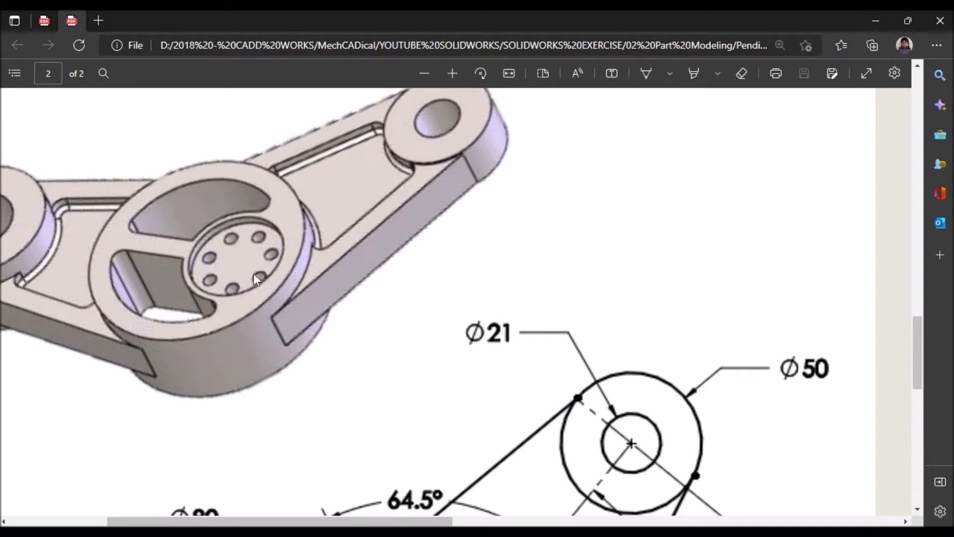
scroll(253, 273, "down", 4, "ctrl")
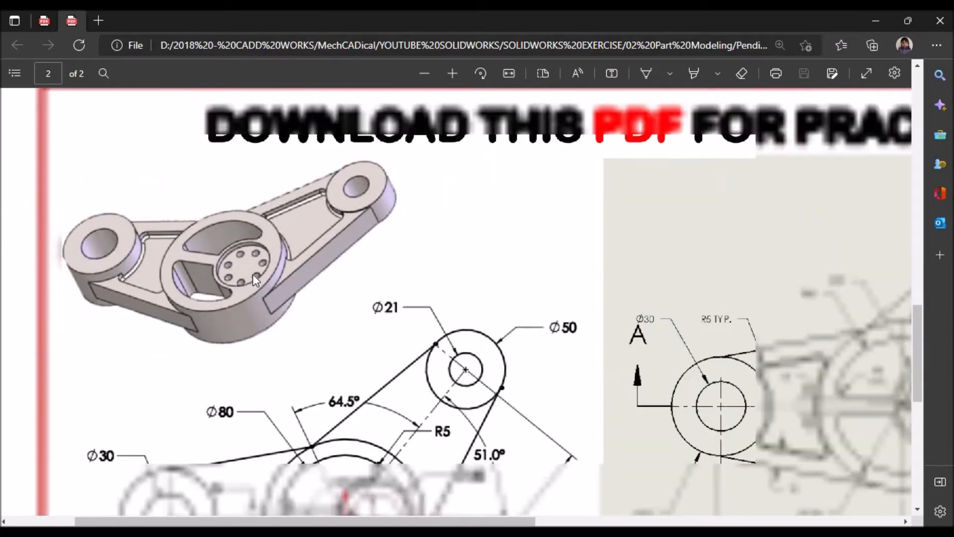
scroll(249, 392, "down", 1)
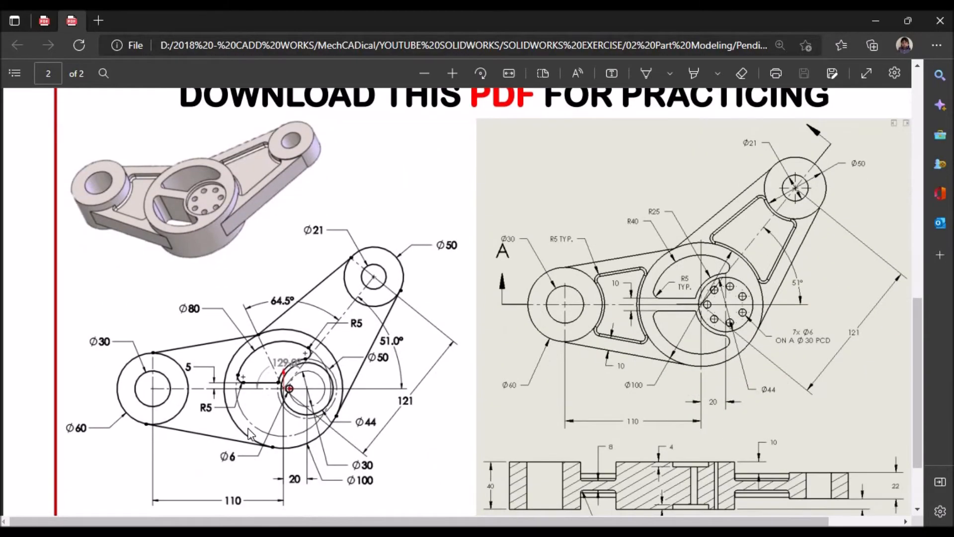
scroll(308, 383, "up", 3, "ctrl")
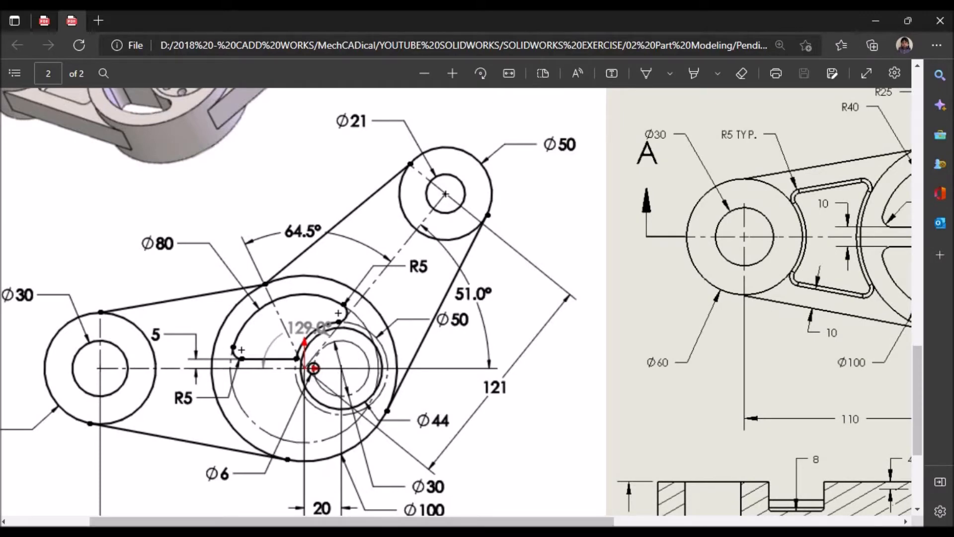
mouse_move(89, 533)
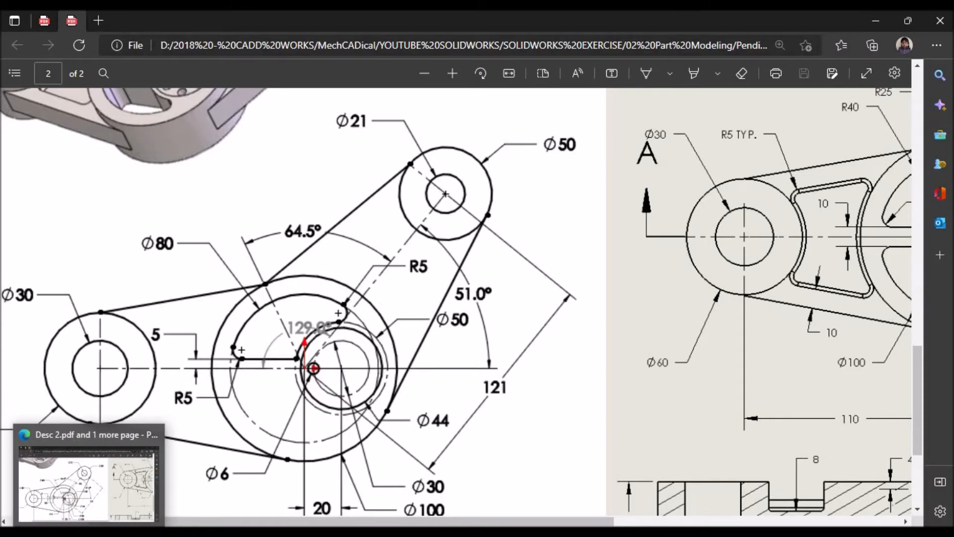
left_click(89, 533)
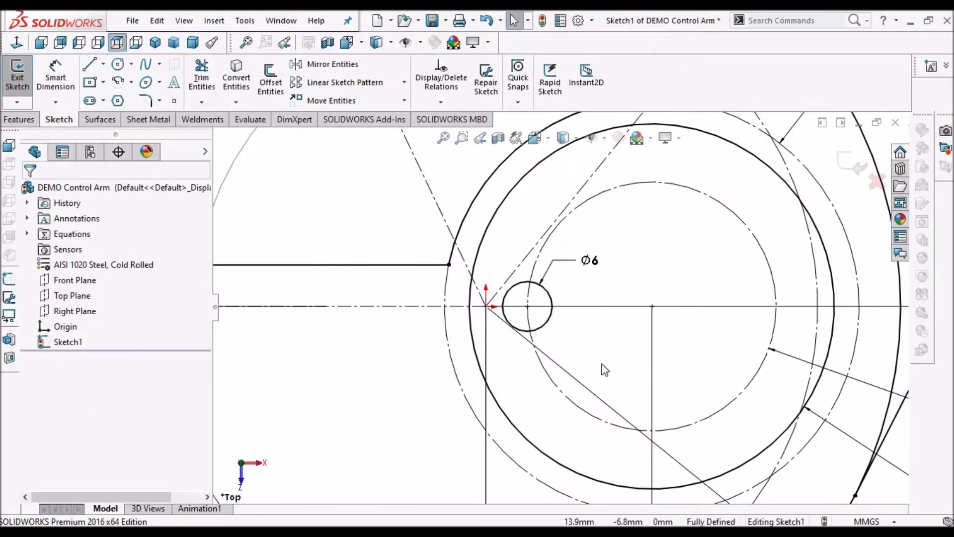
Fit the whole base sketch in view, exit it and clear its selection.
key("f")
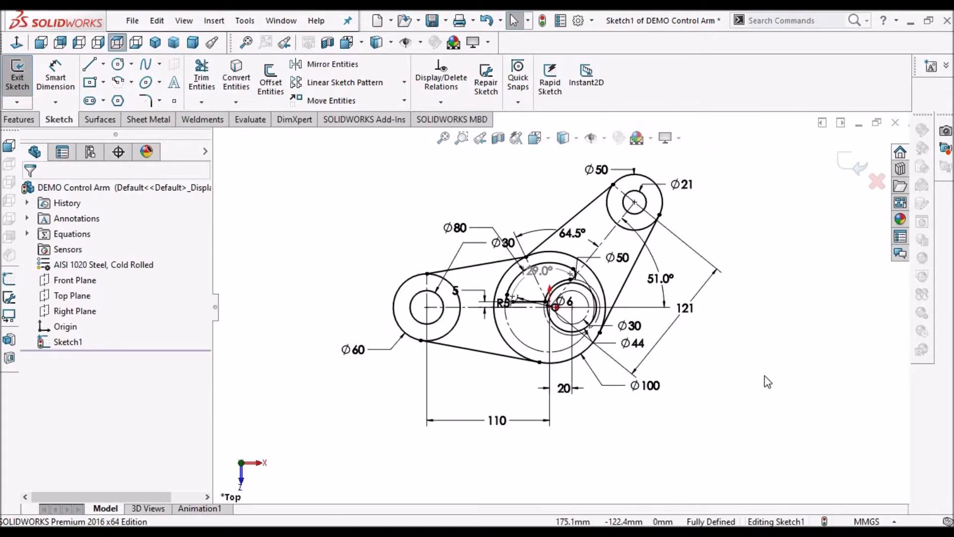
scroll(508, 264, "down", 2)
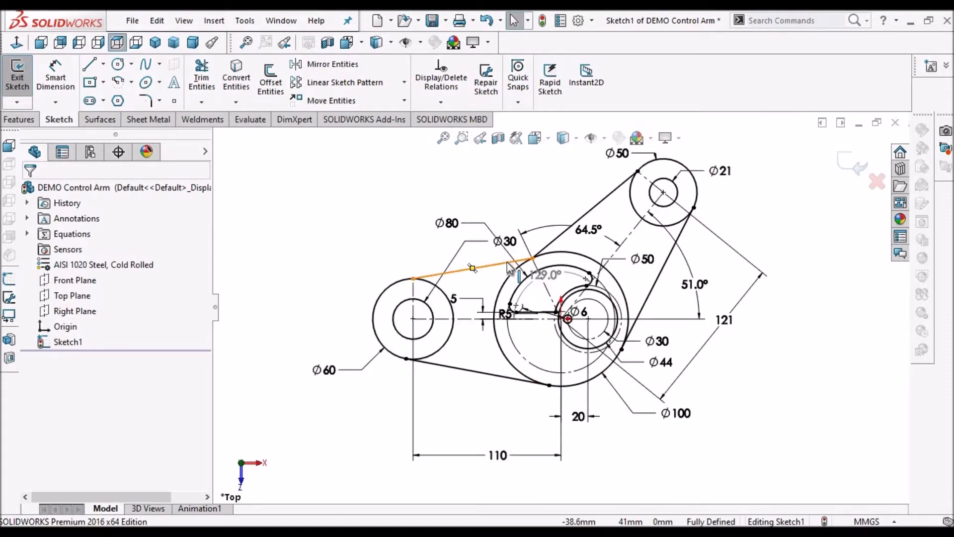
left_click(845, 162)
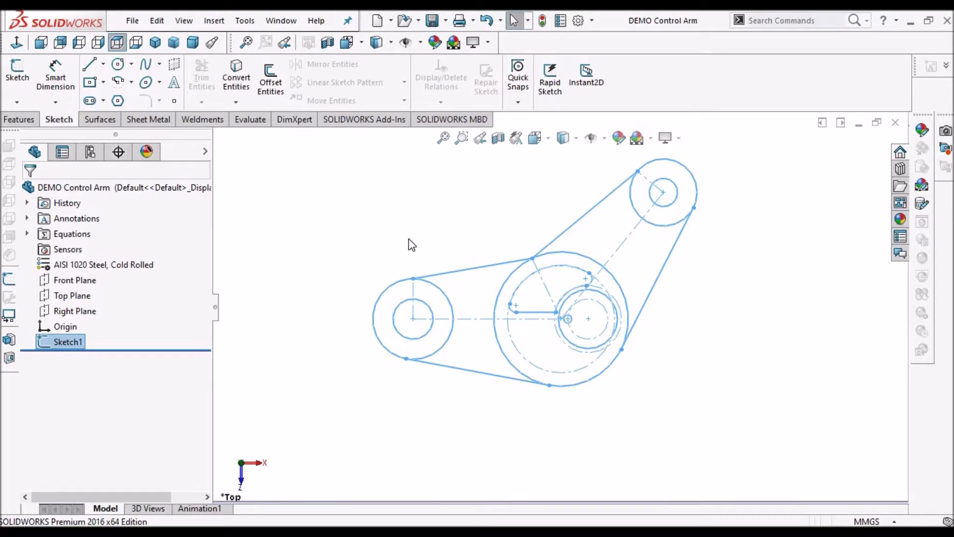
left_click(251, 239)
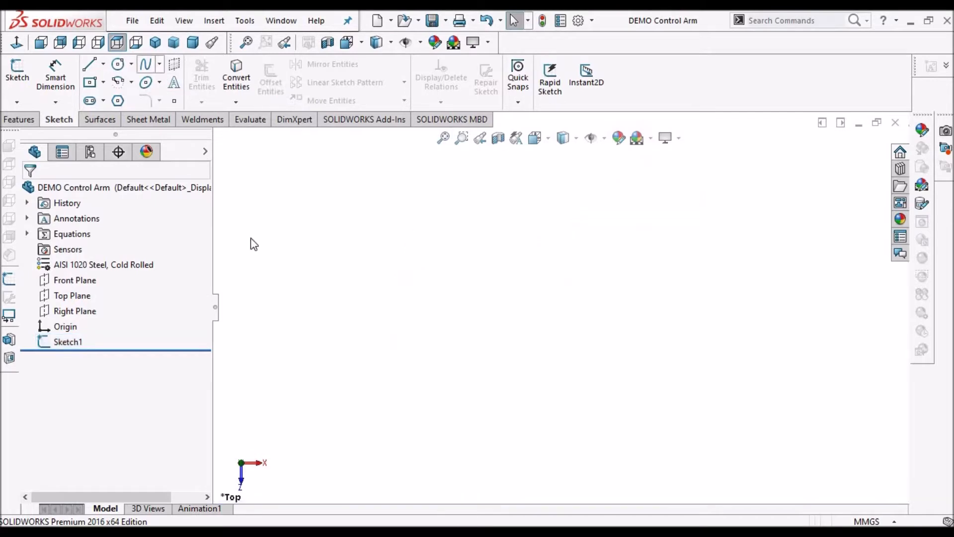
Set the trimetric view and turn on the display of sketches so the base sketch shows.
left_click(171, 43)
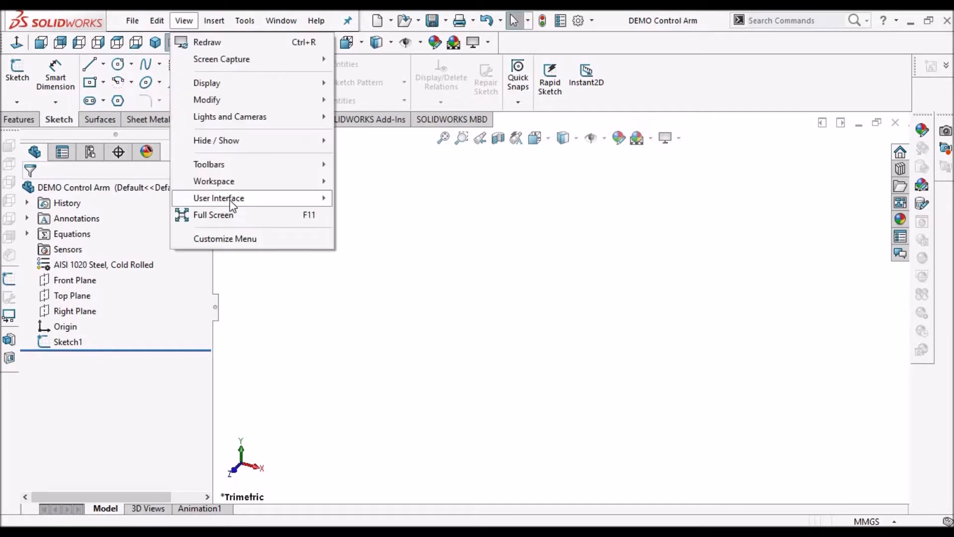
mouse_move(243, 136)
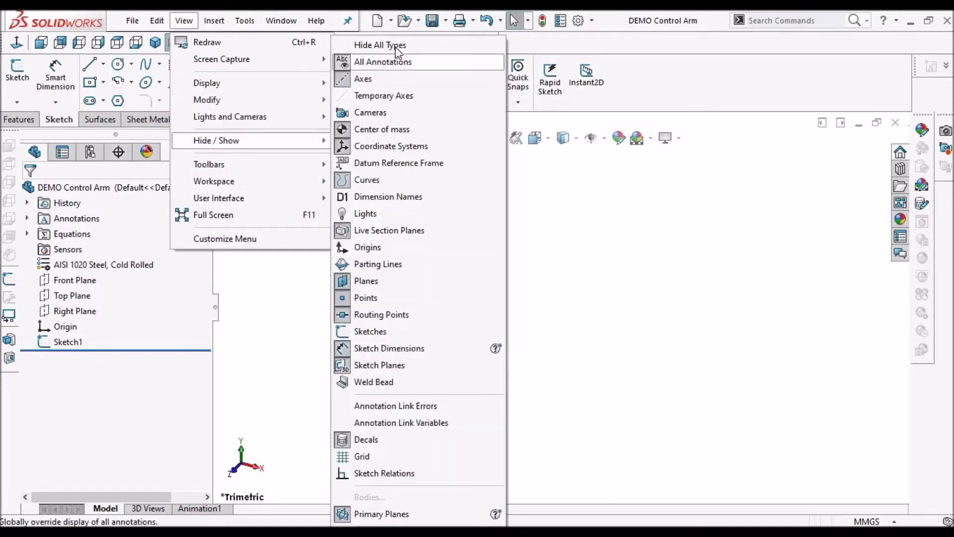
left_click(368, 333)
left_click(602, 139)
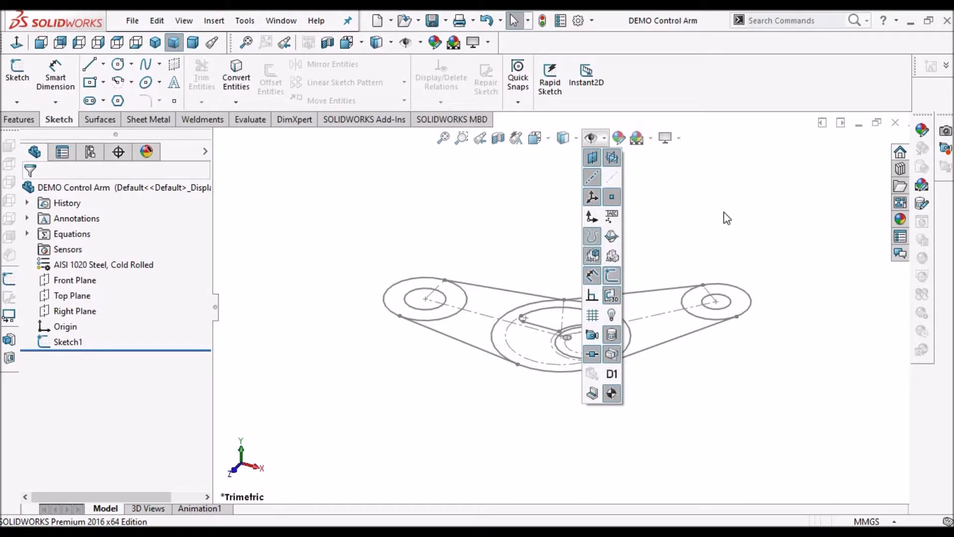
mouse_move(624, 325)
middle_mouse_down()
mouse_move(629, 388)
mouse_move(646, 405)
mouse_move(622, 413)
mouse_move(616, 269)
mouse_move(590, 285)
mouse_move(634, 341)
middle_mouse_up()
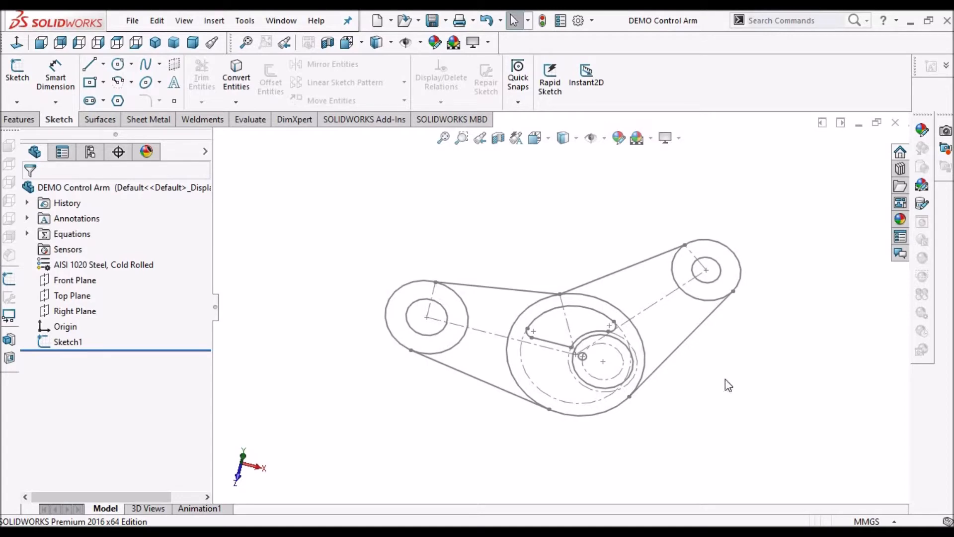
Start a new sketch on the Top Plane, over the base sketch.
left_click(72, 295)
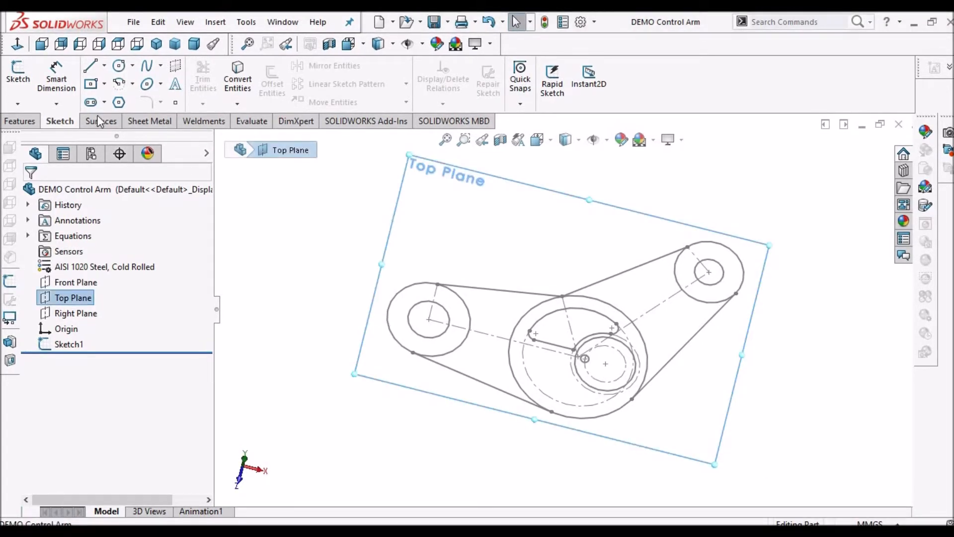
left_click(17, 79)
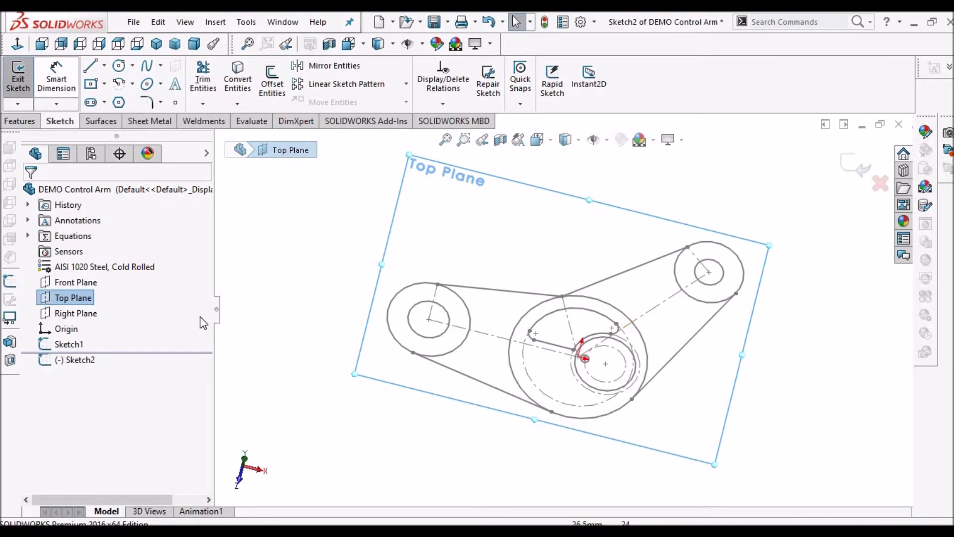
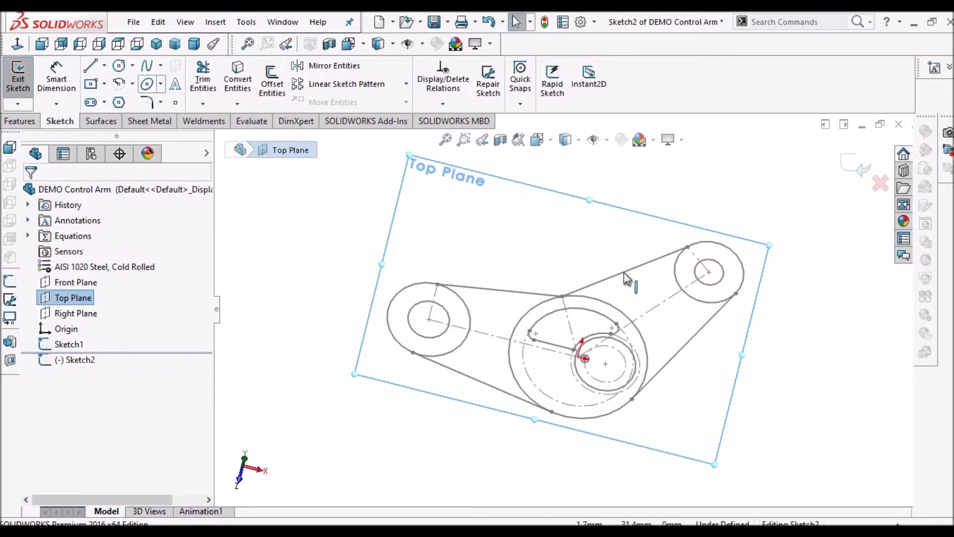
mouse_move(625, 186)
middle_mouse_down()
mouse_move(625, 202)
mouse_move(686, 311)
mouse_move(621, 313)
middle_mouse_up()
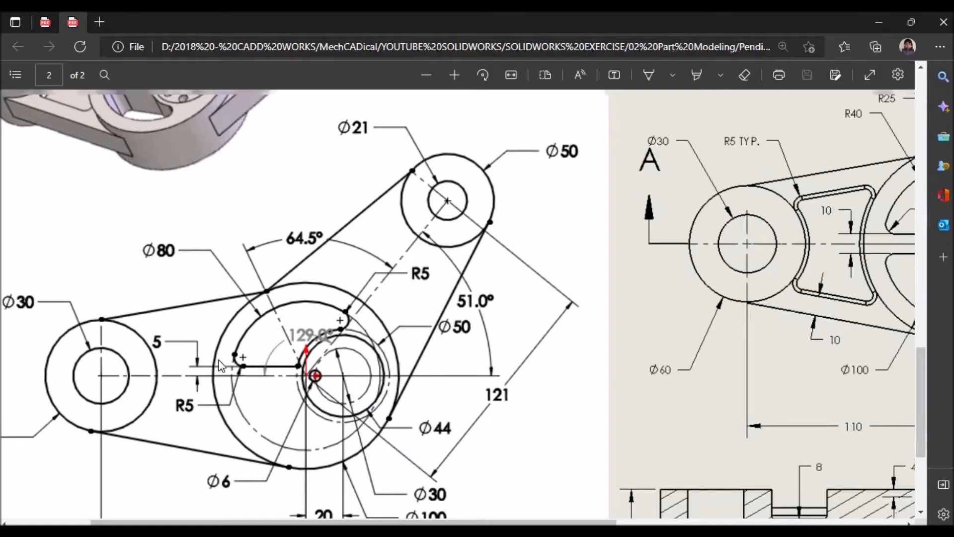
After checking the rendered part in the reference PDF, convert the base sketch's 100 mm boss circle into the new sketch.
scroll(112, 322, "up", 5)
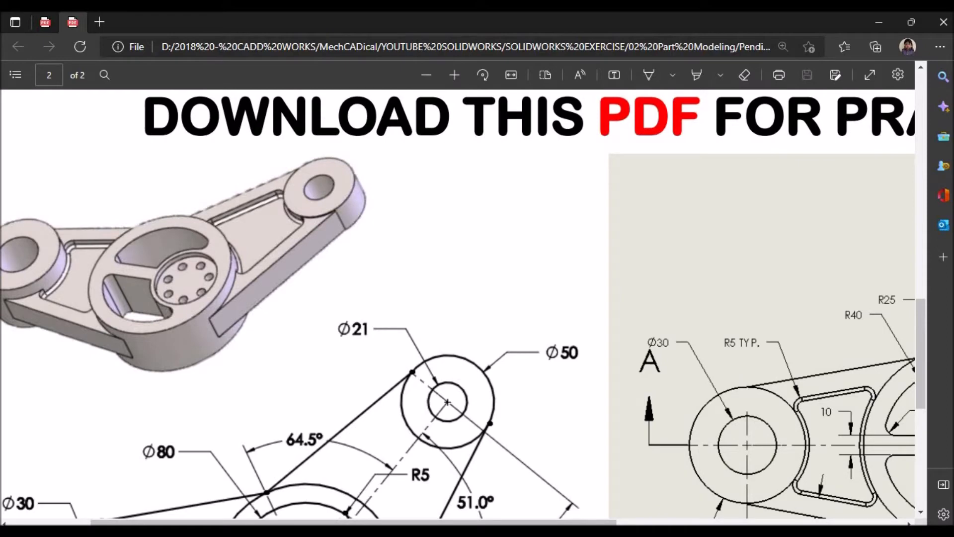
left_click_drag(582, 521, 542, 520)
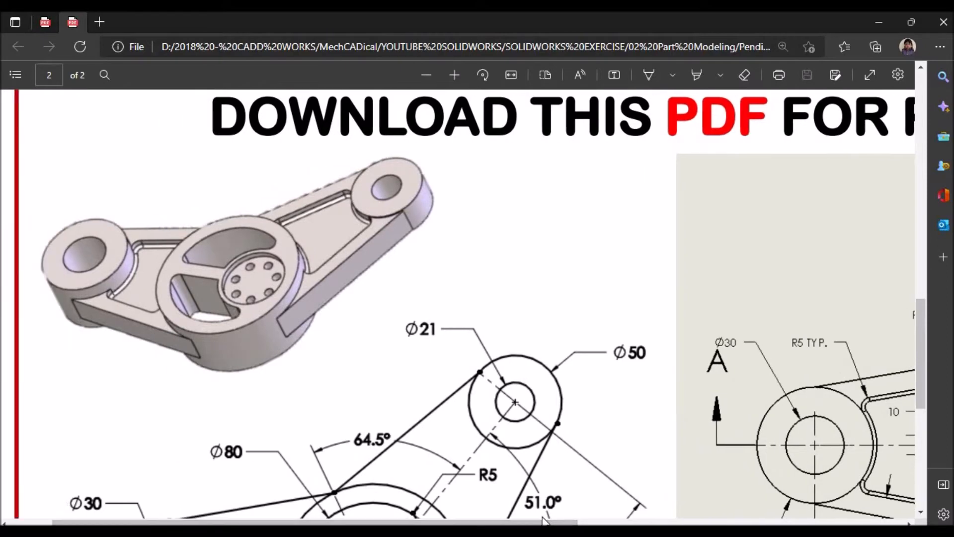
left_click(877, 16)
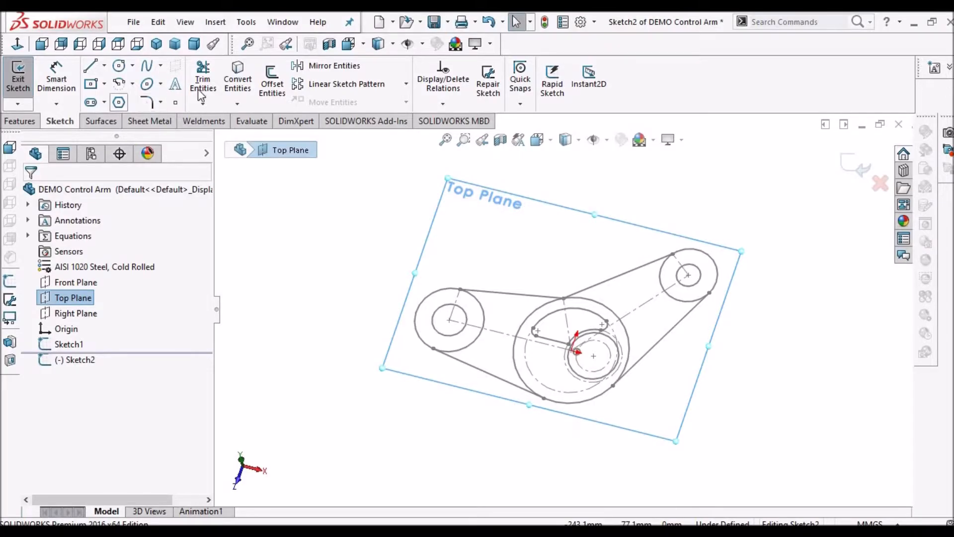
left_click(604, 282)
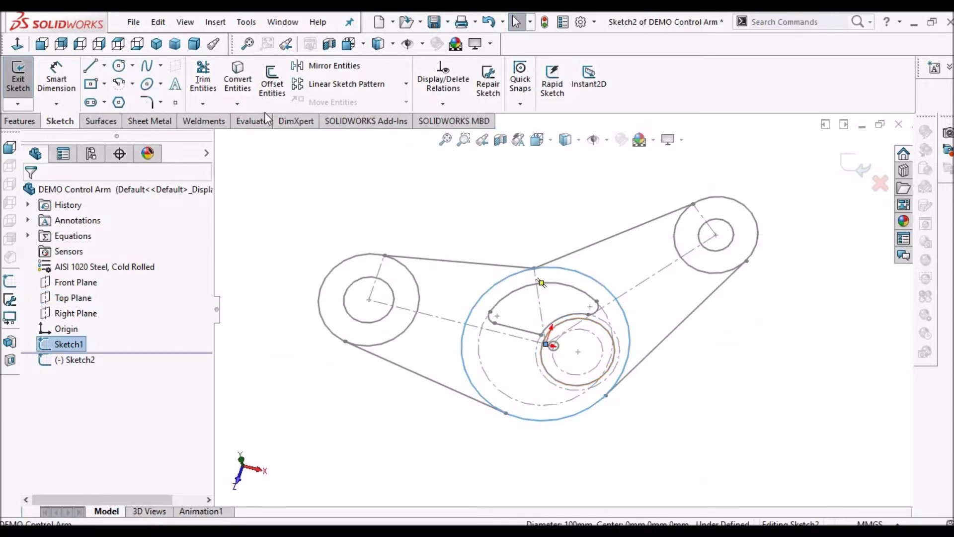
left_click(238, 82)
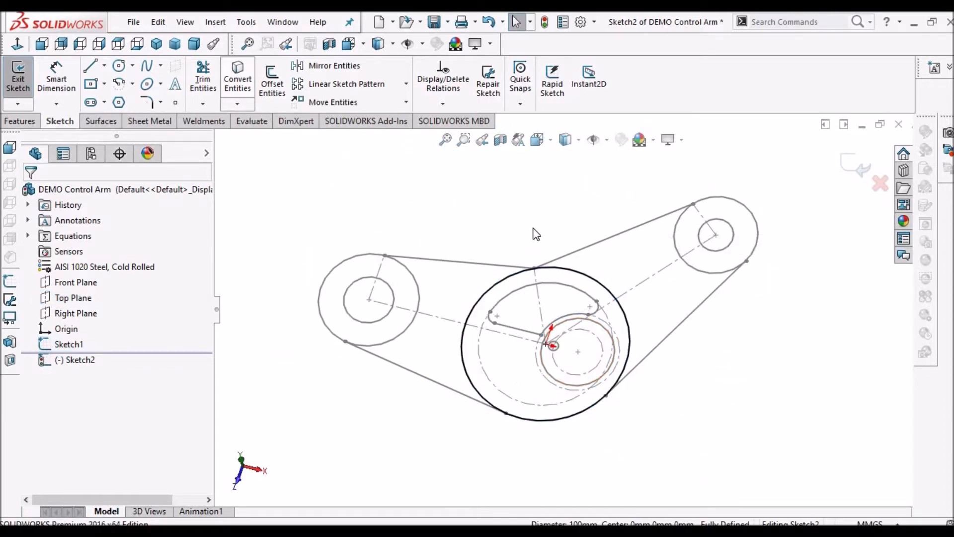
Extrude the converted 100 mm circle as a boss with a Mid Plane end condition and a depth of 40 mm.
mouse_move(568, 246)
middle_mouse_down()
mouse_move(566, 164)
mouse_move(553, 261)
mouse_move(578, 336)
mouse_move(578, 313)
middle_mouse_up()
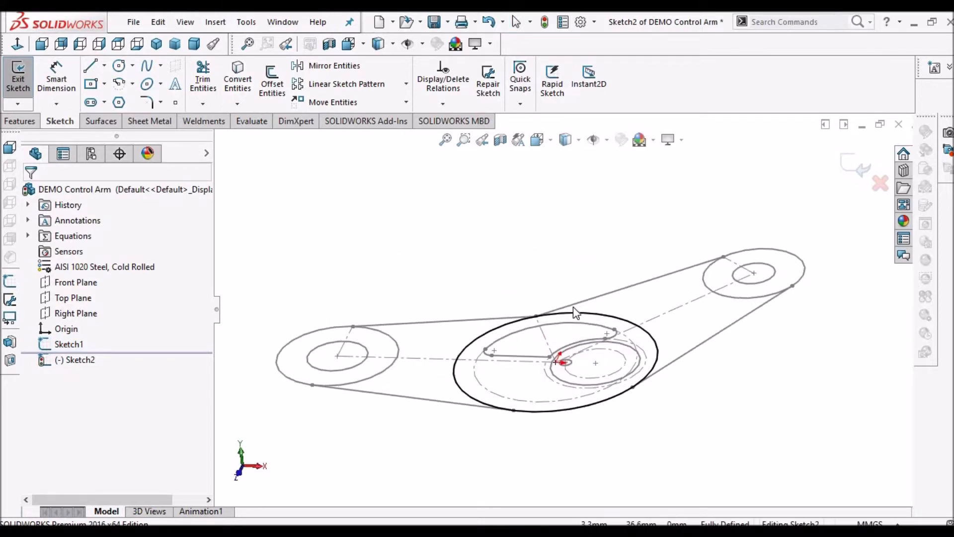
left_click(14, 123)
left_click(31, 87)
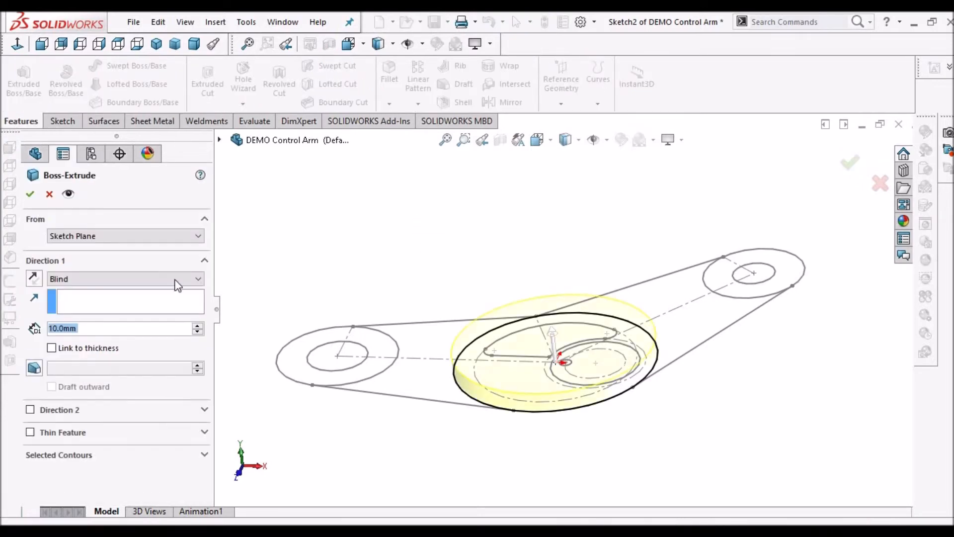
left_click(201, 281)
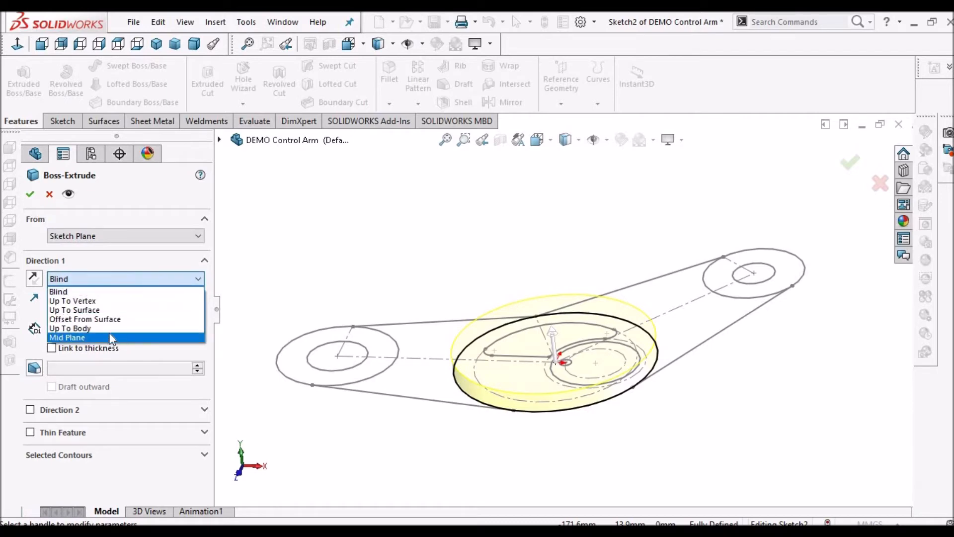
left_click(110, 338)
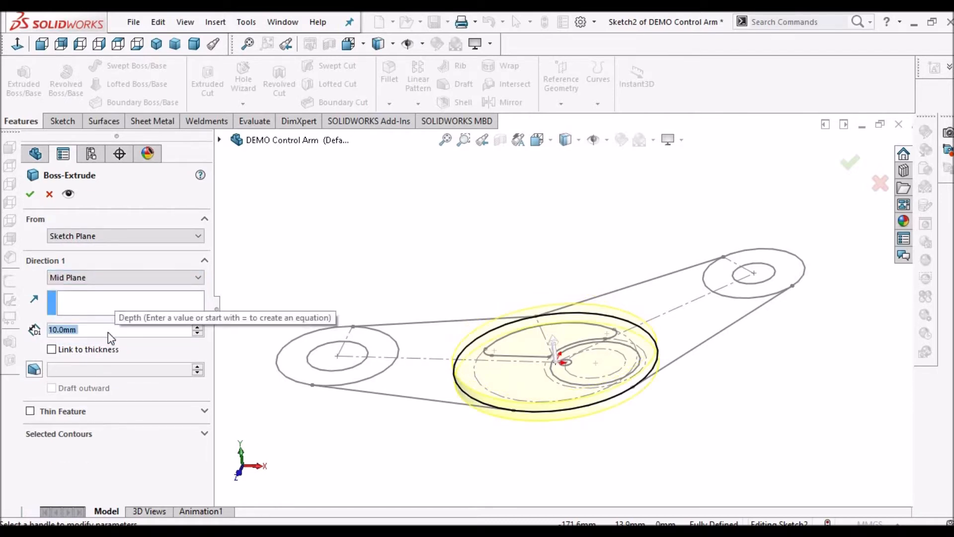
type("40")
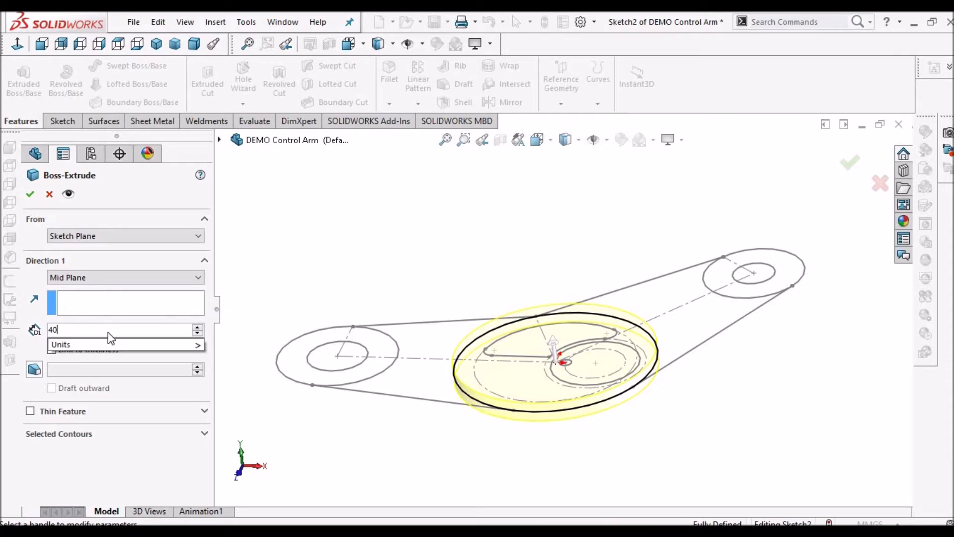
key("Return")
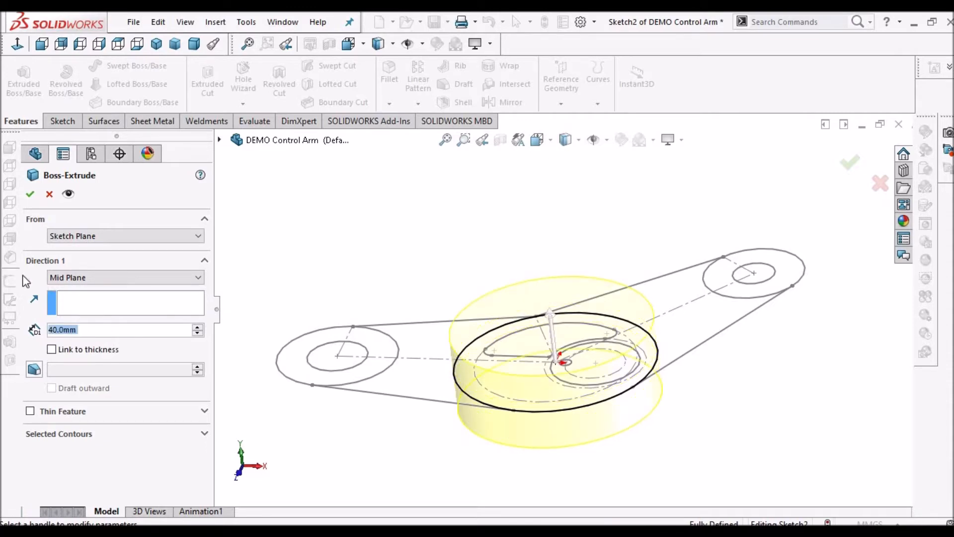
left_click(30, 193)
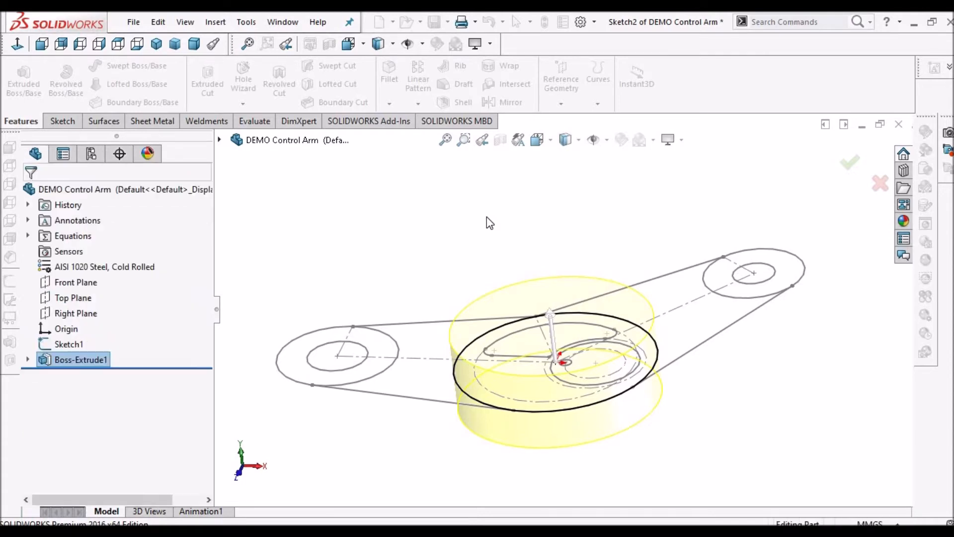
Start a new sketch on the Top Plane and convert the base sketch's 60 mm outer circle into it.
mouse_move(567, 258)
middle_mouse_down()
mouse_move(607, 315)
mouse_move(594, 281)
mouse_move(498, 280)
mouse_move(575, 379)
mouse_move(558, 312)
mouse_move(497, 308)
middle_mouse_up()
left_click(74, 298)
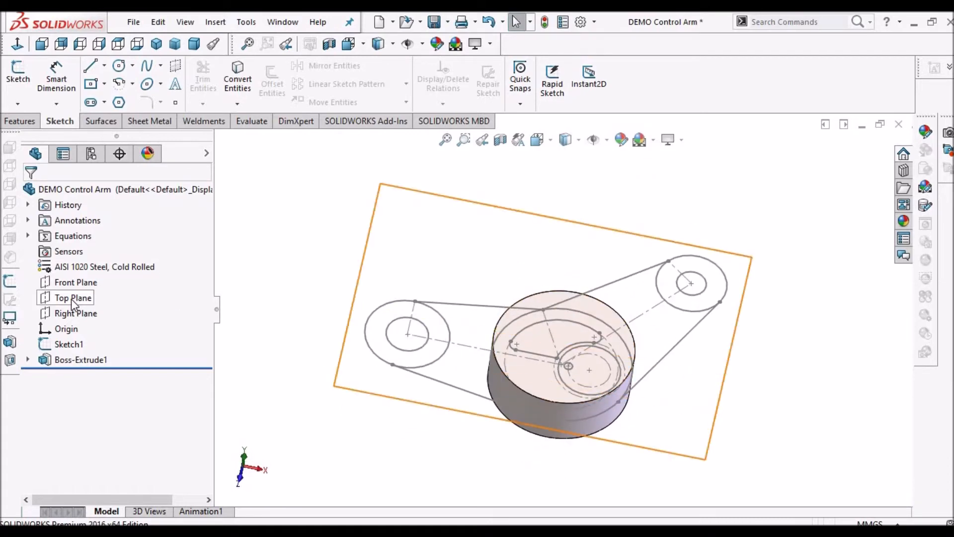
left_click(18, 75)
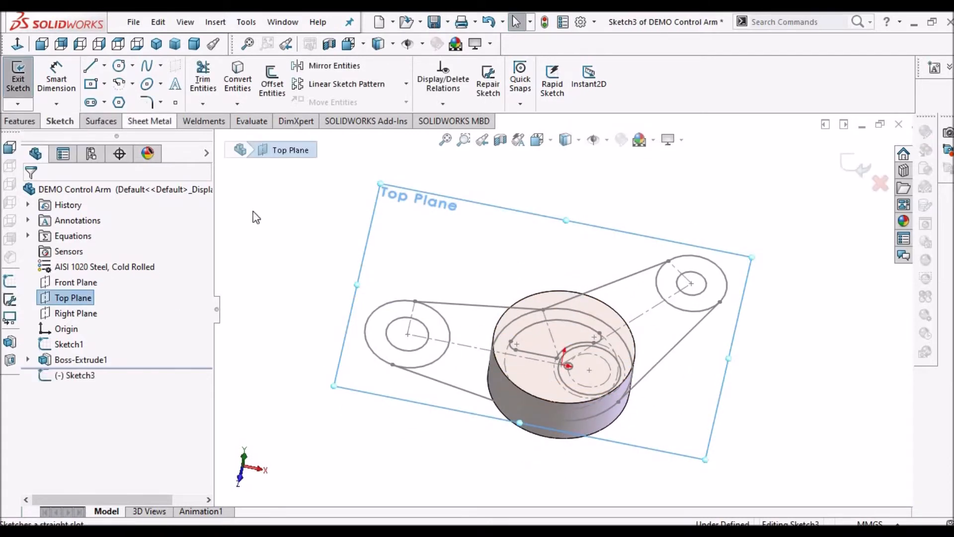
left_click(388, 304)
left_click(239, 79)
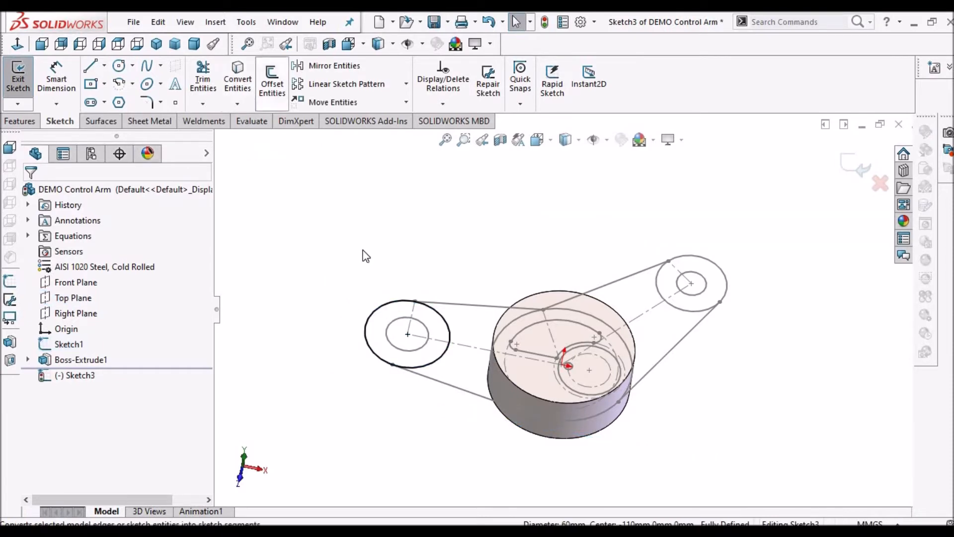
Extrude the converted 60 mm circle as a boss with a Mid Plane end condition and a depth of 40 mm.
left_click(20, 122)
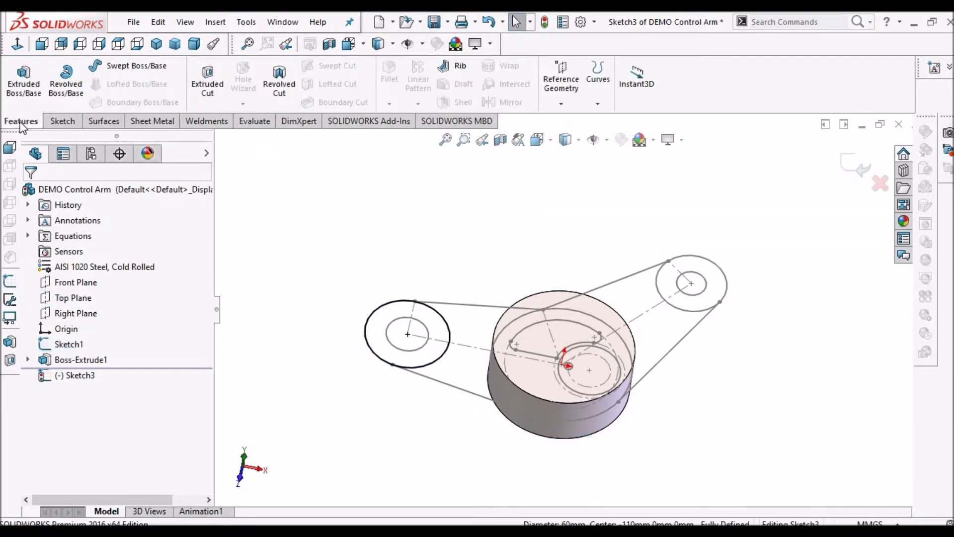
left_click(23, 84)
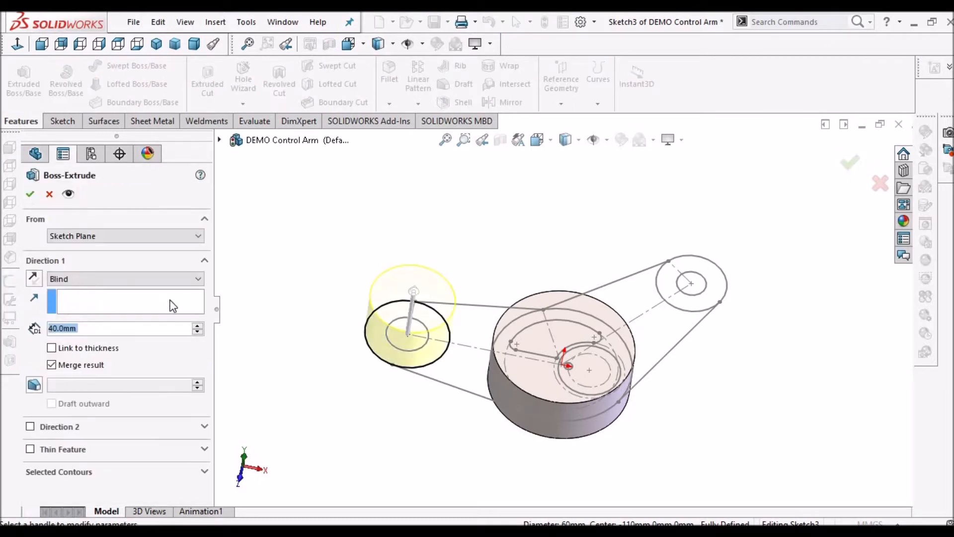
left_click(197, 281)
left_click(151, 349)
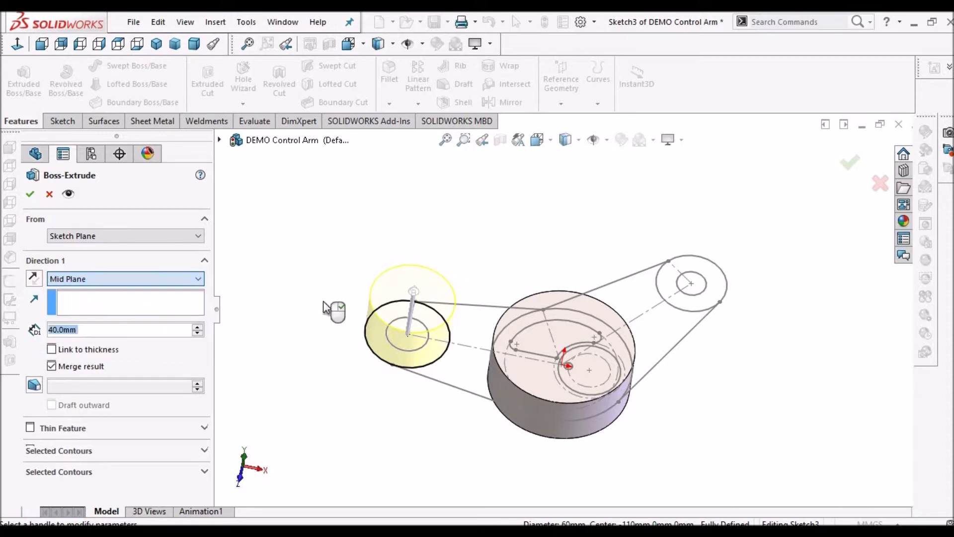
middle_click_drag(483, 234, 463, 263)
left_click(30, 193)
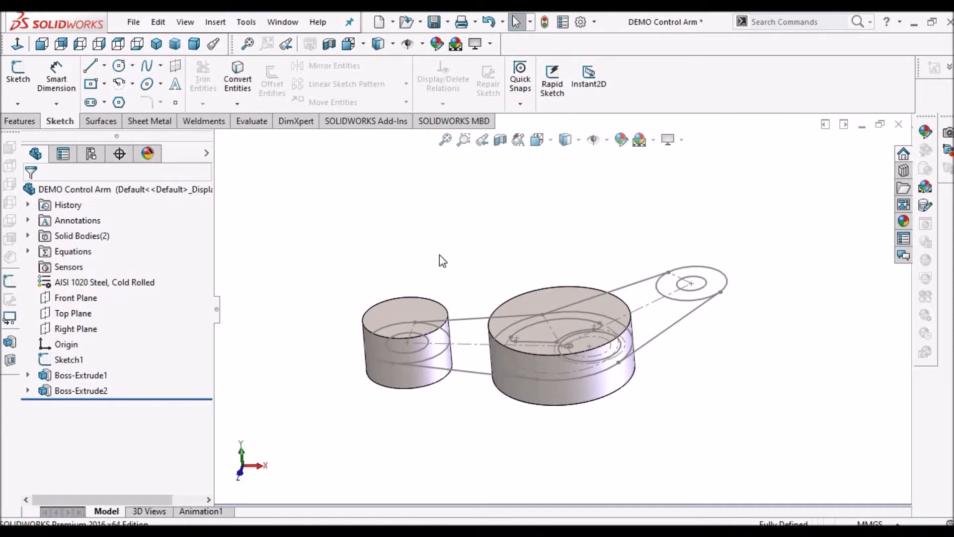
Start a new sketch on the Top Plane and convert the base sketch's 50 mm outer circle into it.
scroll(634, 298, "down", 3)
scroll(622, 320, "up", 2)
middle_click_drag(621, 320, 599, 353)
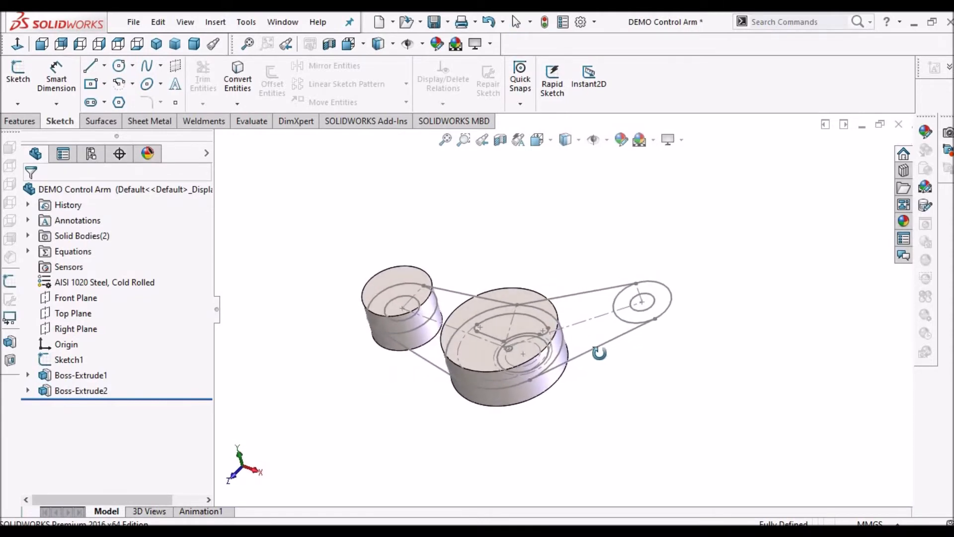
left_click(74, 313)
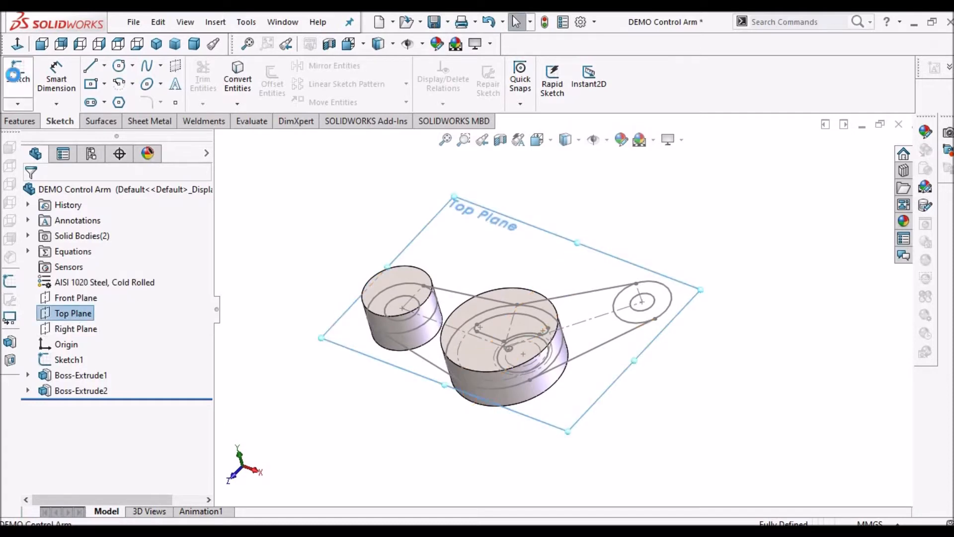
left_click(18, 74)
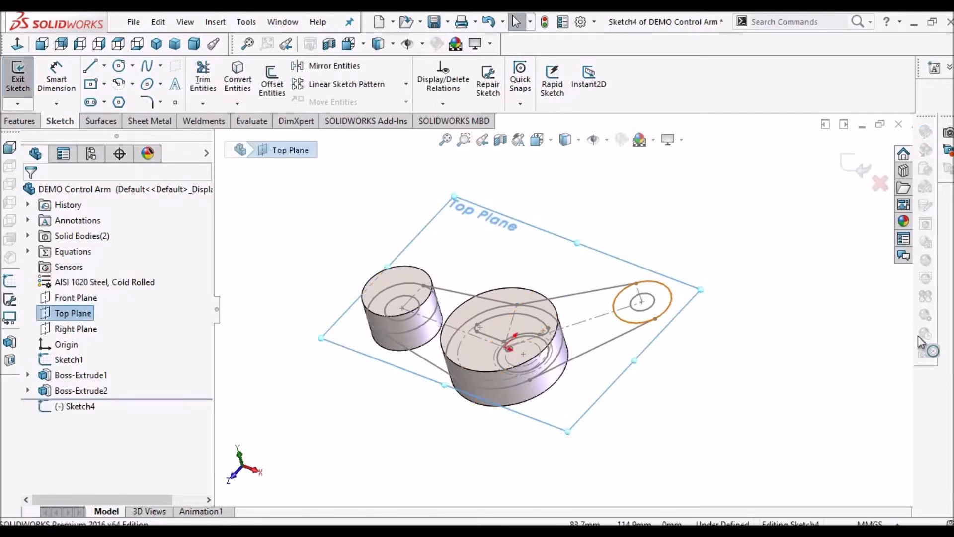
left_click(671, 299)
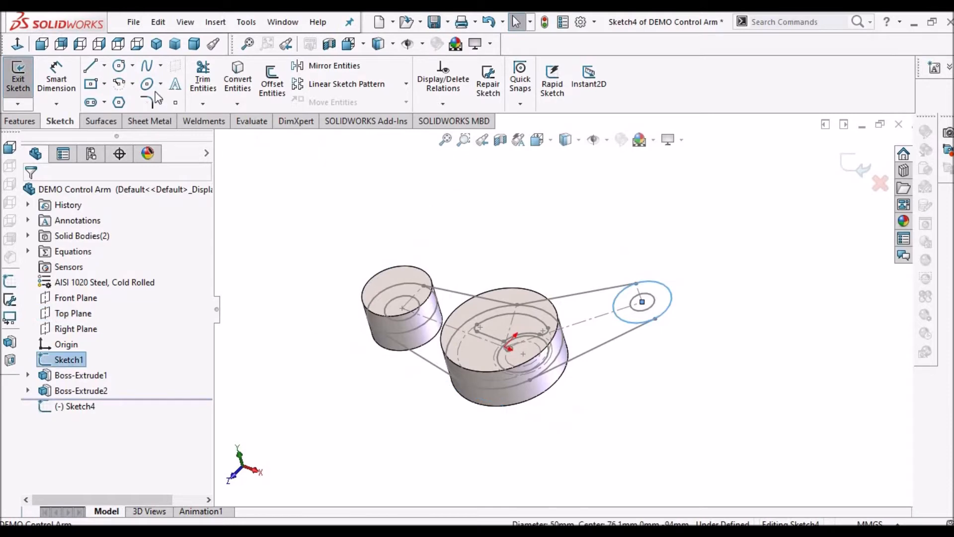
left_click(239, 79)
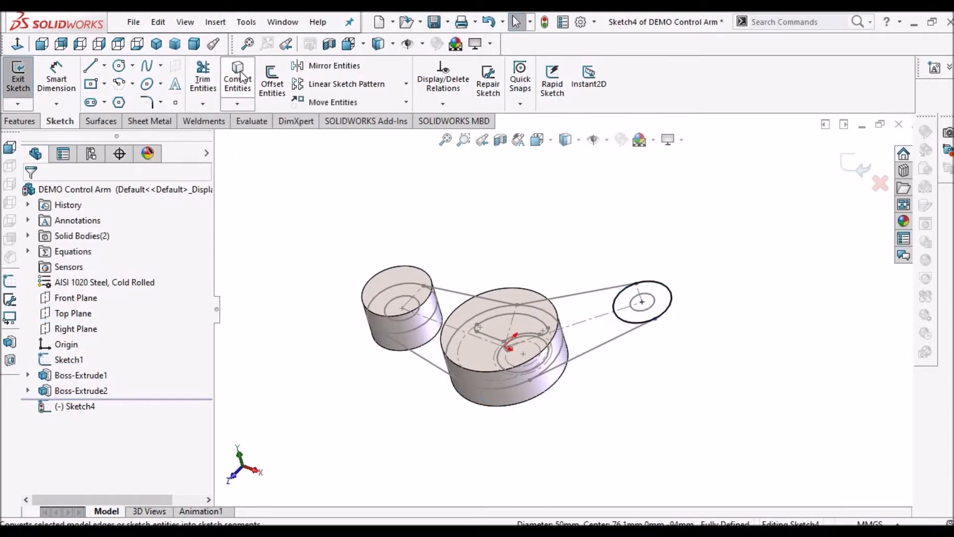
Extrude the converted 50 mm circle as a boss with a Mid Plane end condition and a depth of 20 mm.
left_click(30, 122)
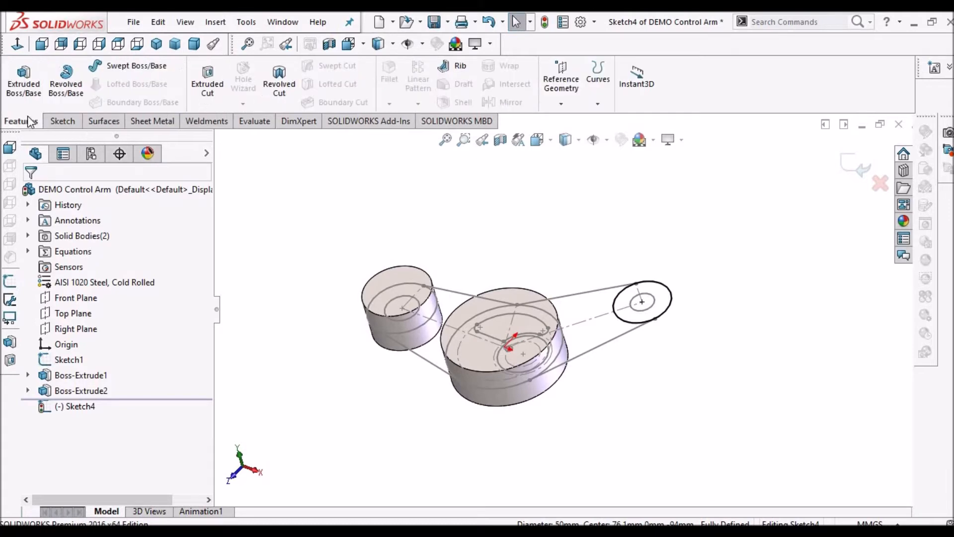
left_click(35, 83)
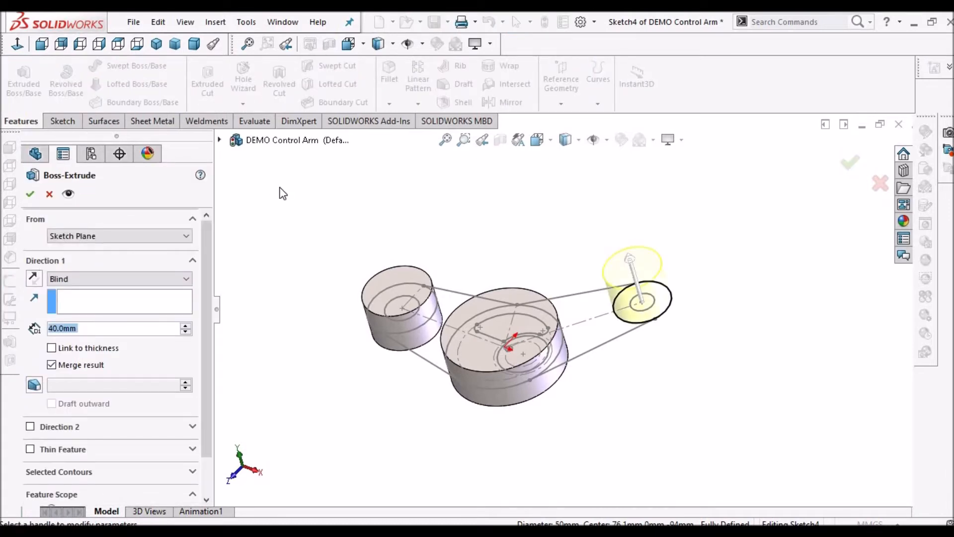
type("20")
key("Return")
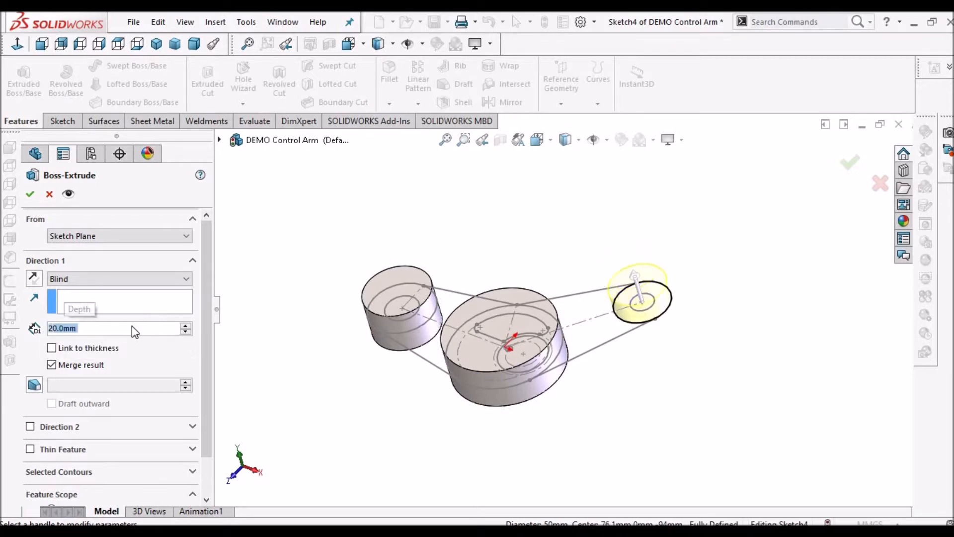
left_click(183, 279)
left_click(119, 347)
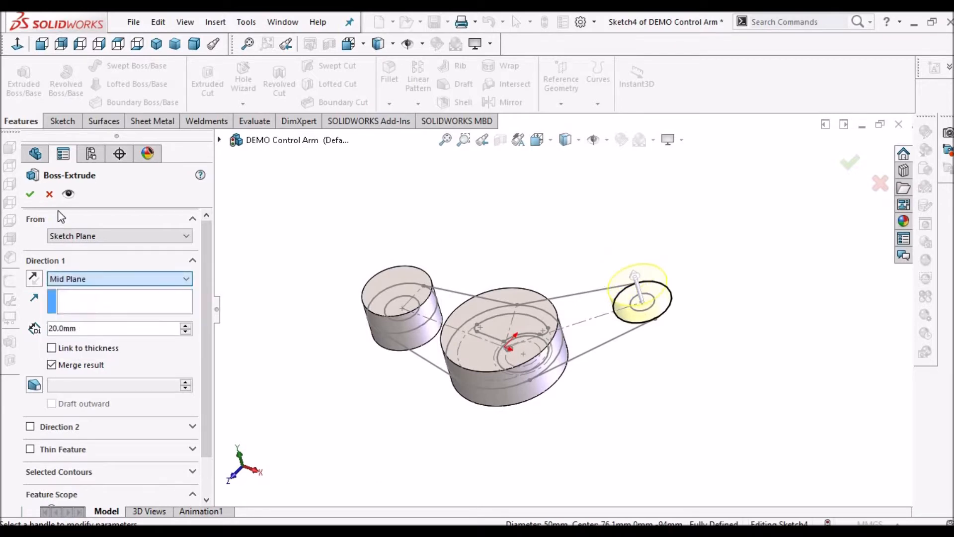
left_click(31, 194)
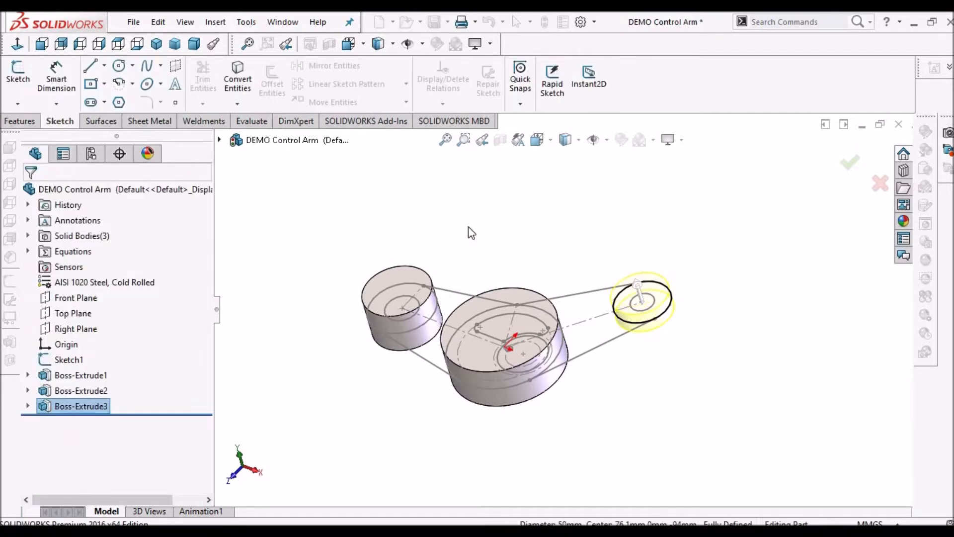
Inspect the three extruded bosses in the model, highlighting the 50 mm and 100 mm ones to check them against the base sketch.
scroll(461, 265, "up", 1)
scroll(460, 265, "down", 1)
mouse_move(553, 188)
middle_mouse_down()
mouse_move(558, 284)
mouse_move(496, 298)
mouse_move(508, 354)
middle_mouse_up()
middle_click_drag(612, 324, 586, 364)
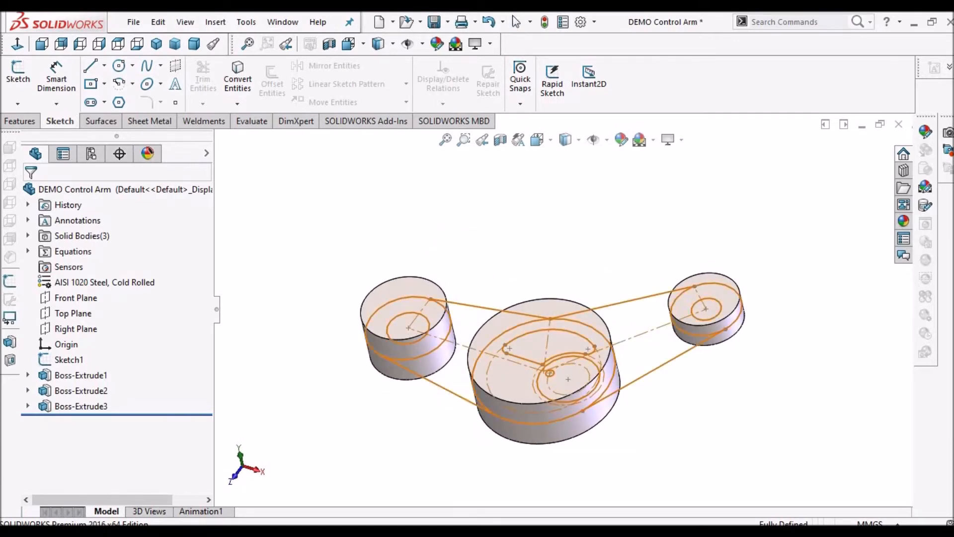
left_click(81, 406)
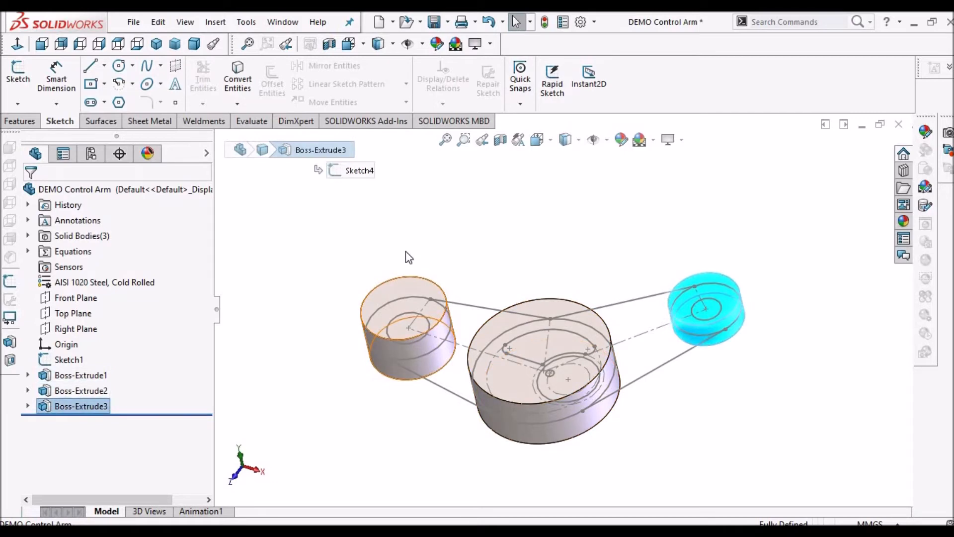
scroll(406, 252, "up", 1)
key("Escape")
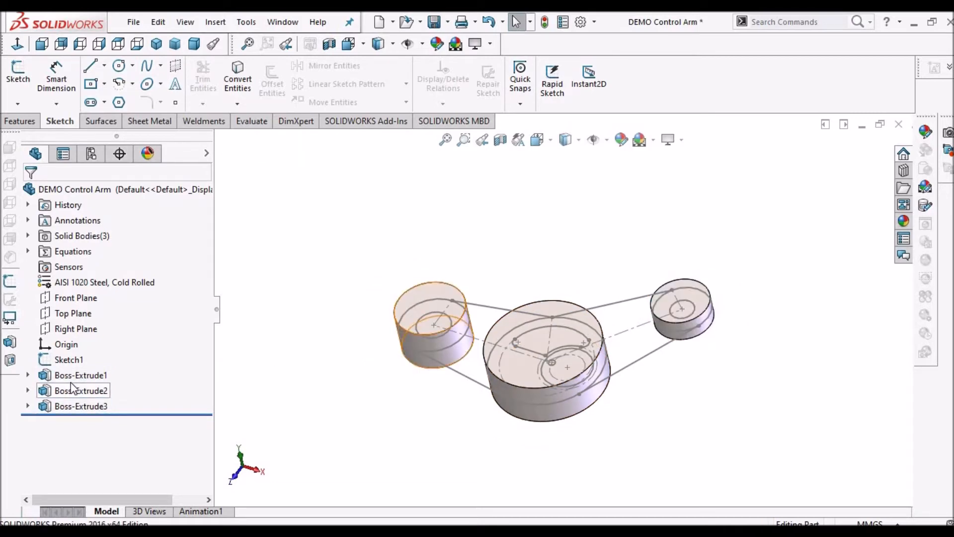
scroll(470, 348, "down", 1)
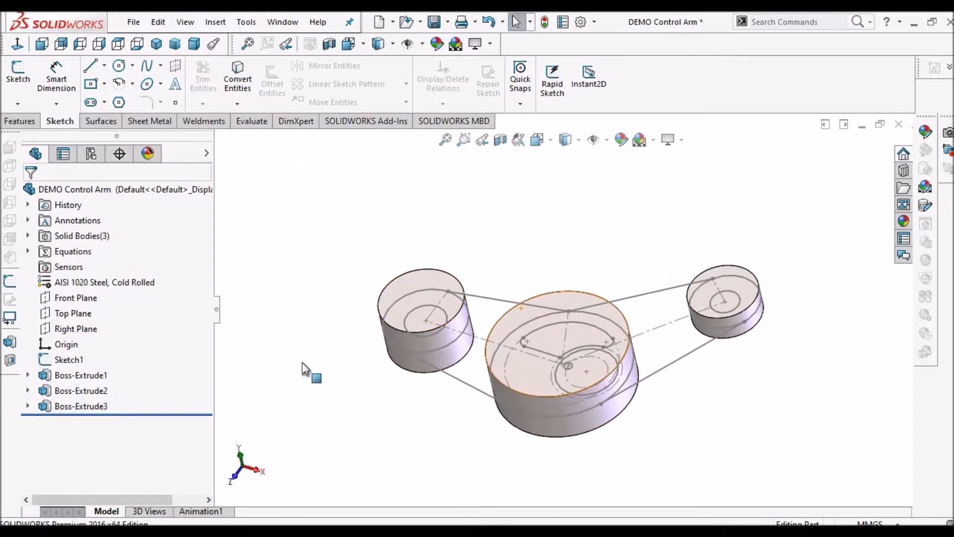
left_click(92, 375)
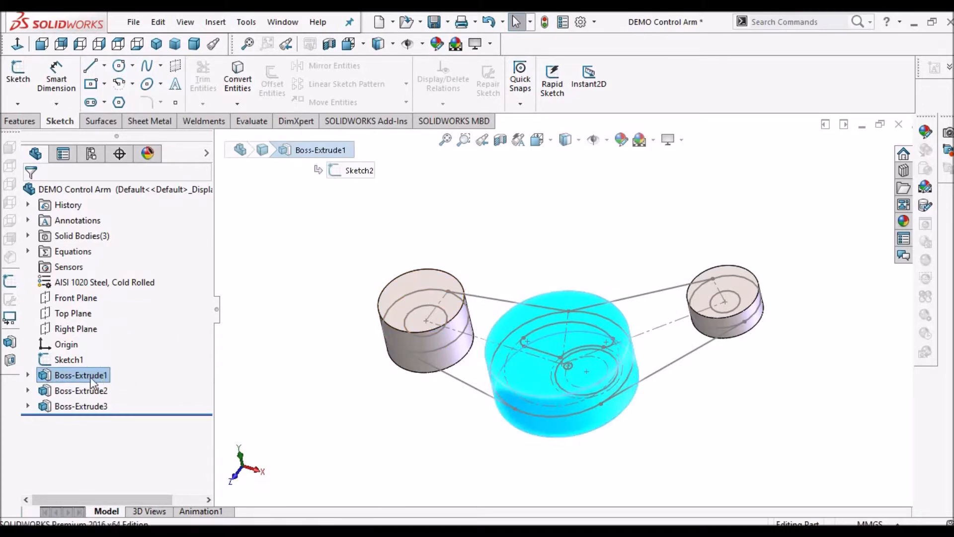
key("Escape")
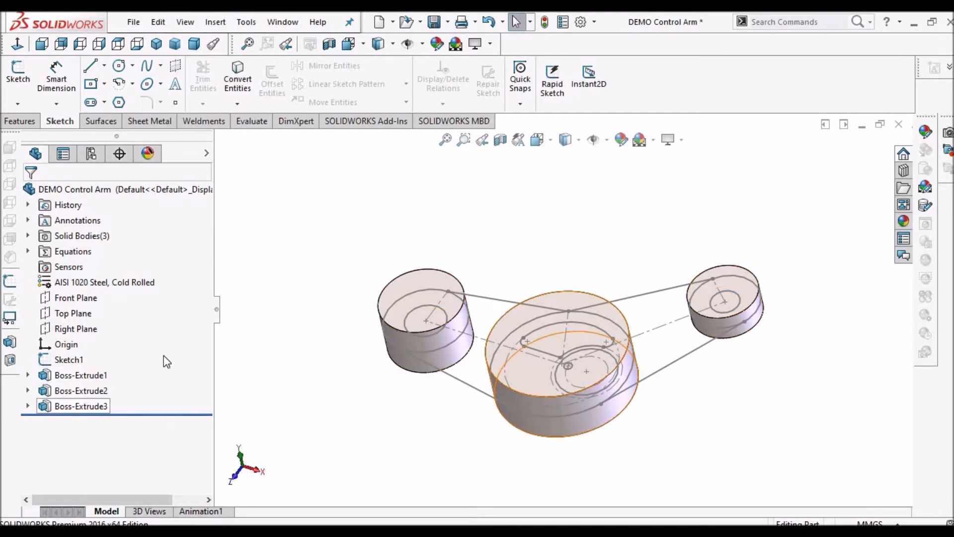
scroll(497, 348, "down", 3)
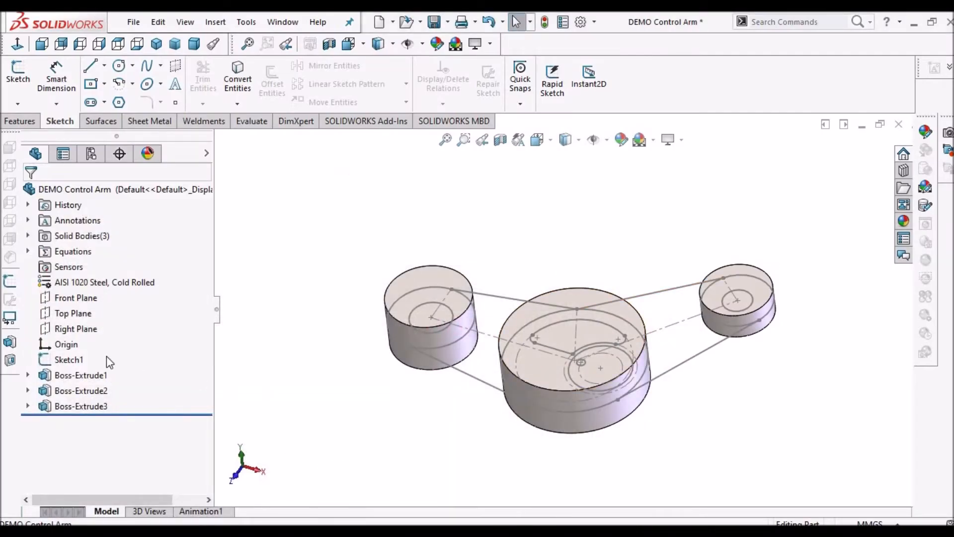
Start a new sketch on the Top Plane and convert the vertical construction radius of the base sketch's 60 mm circle into it.
left_click(72, 313)
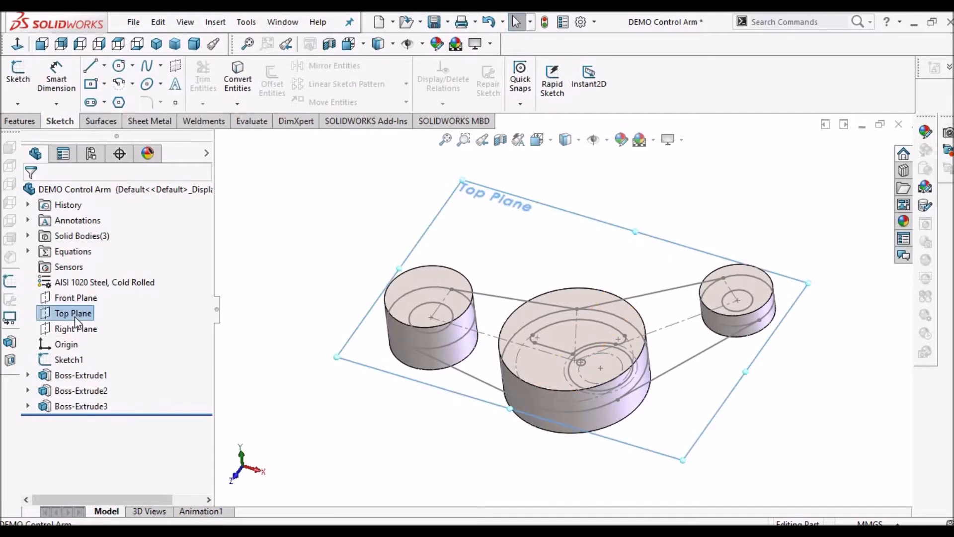
left_click(18, 74)
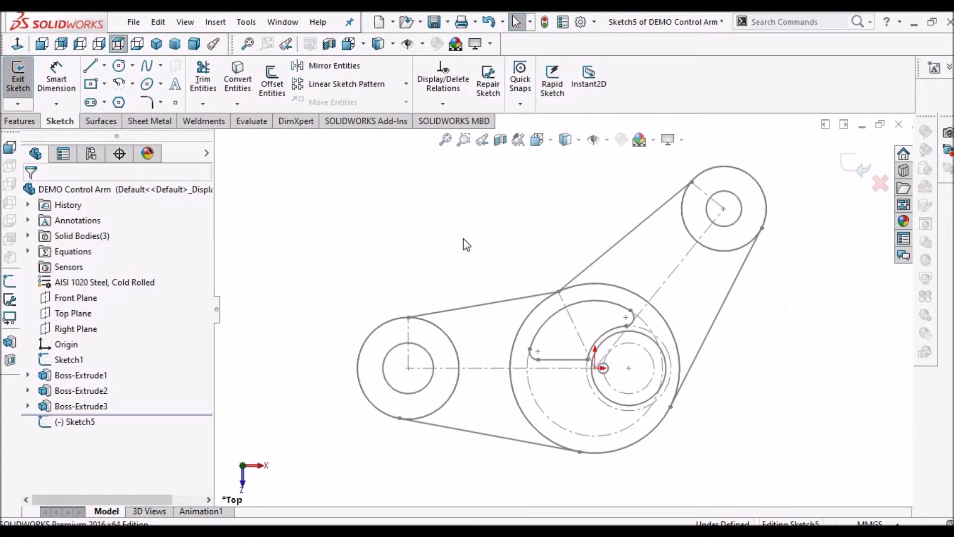
left_click(408, 329)
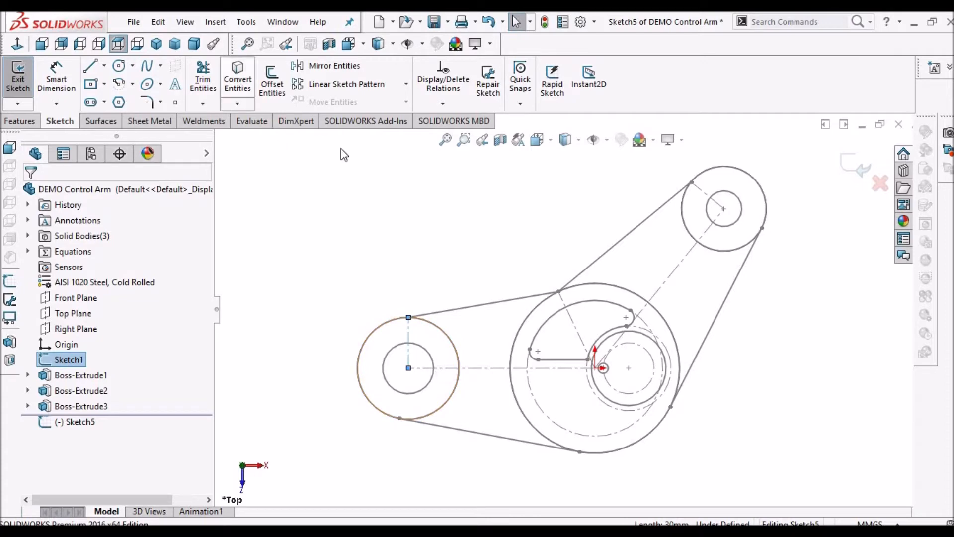
left_click(239, 82)
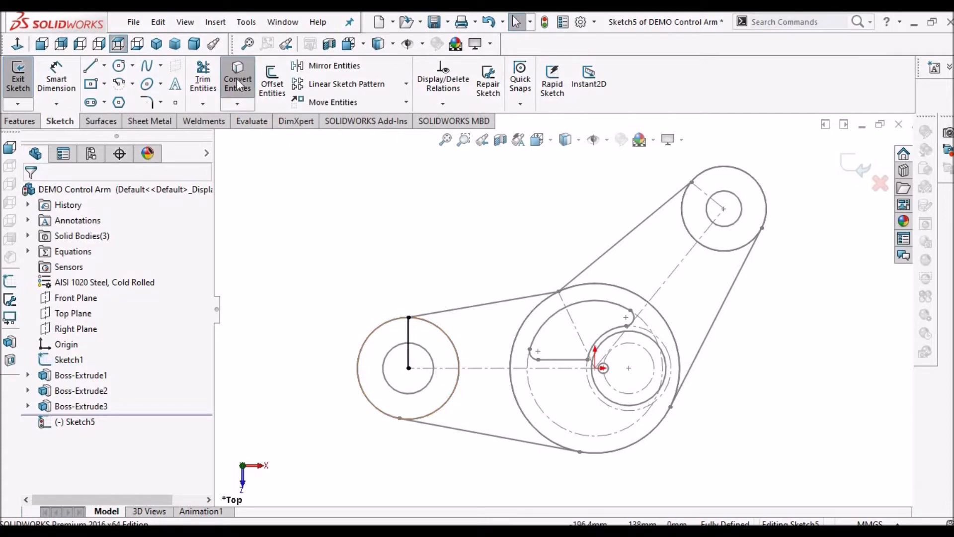
Convert the four outer tangent lines, the 50 mm circle's construction radius and the 100 mm outer circle into the sketch.
left_click(511, 302)
left_click(619, 245)
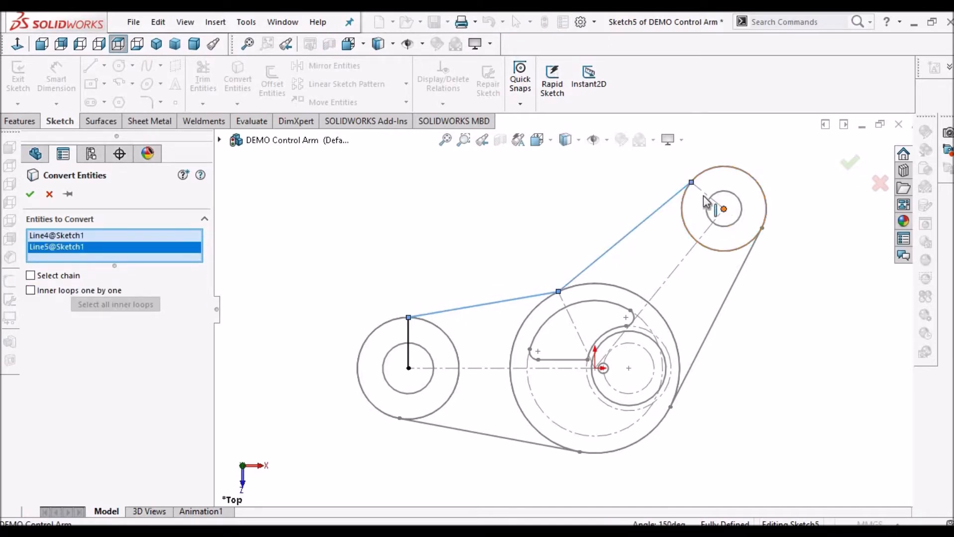
left_click(704, 195)
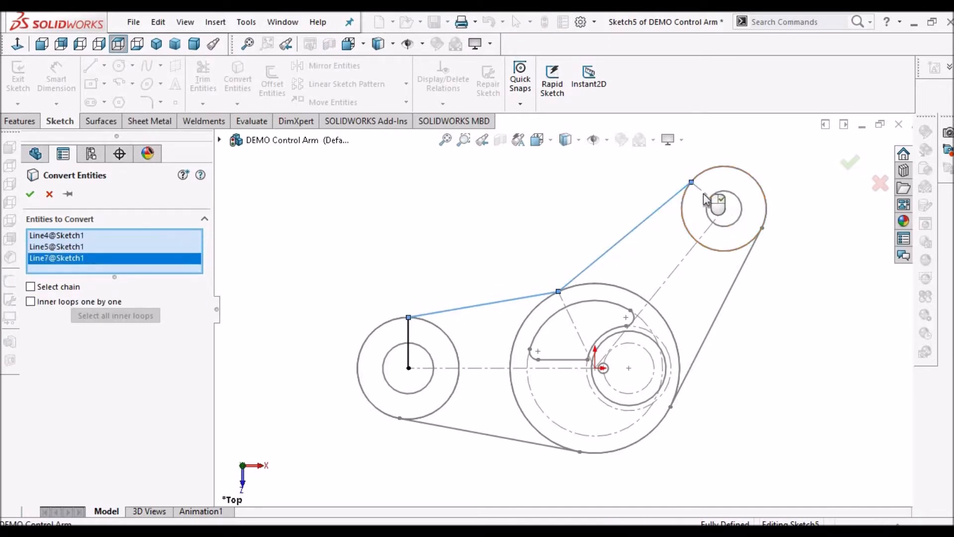
left_click(737, 281)
left_click(524, 440)
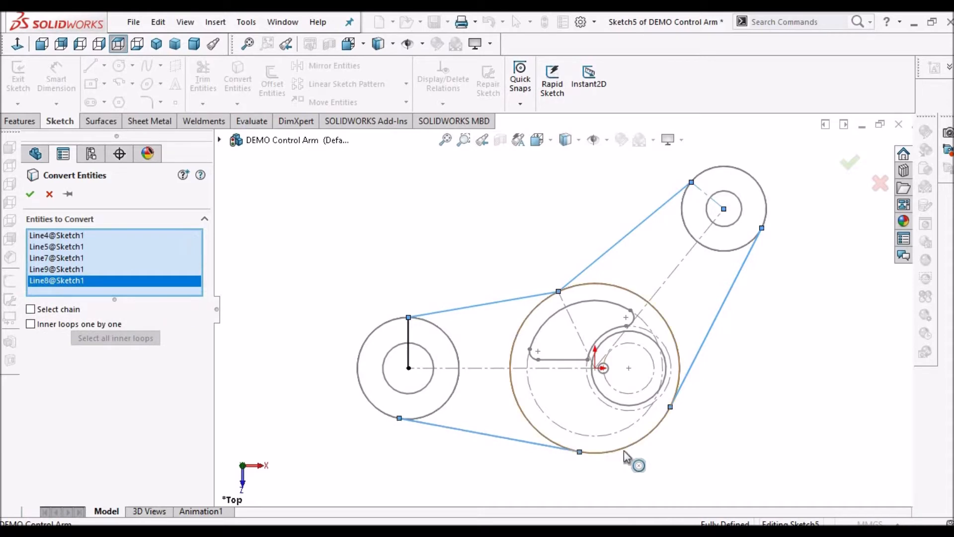
left_click(630, 452)
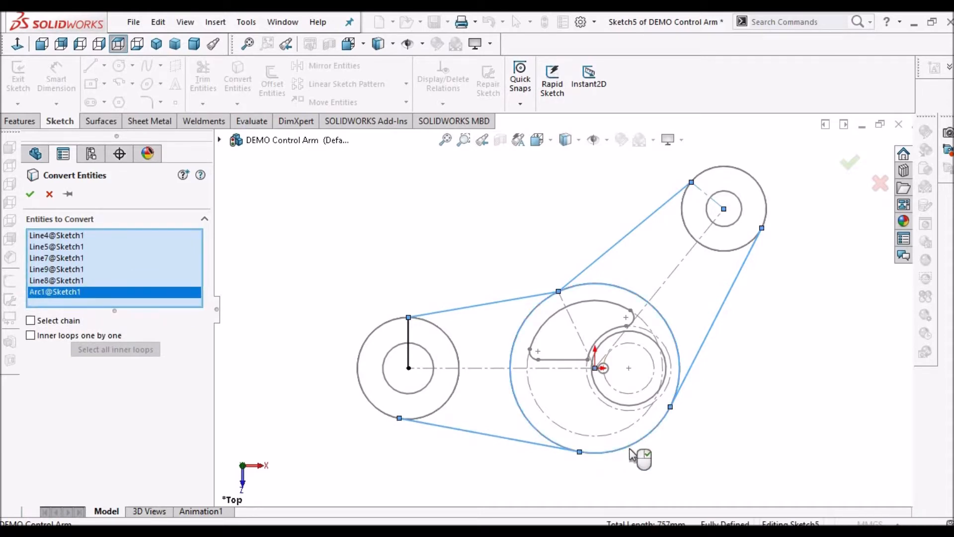
key("Return")
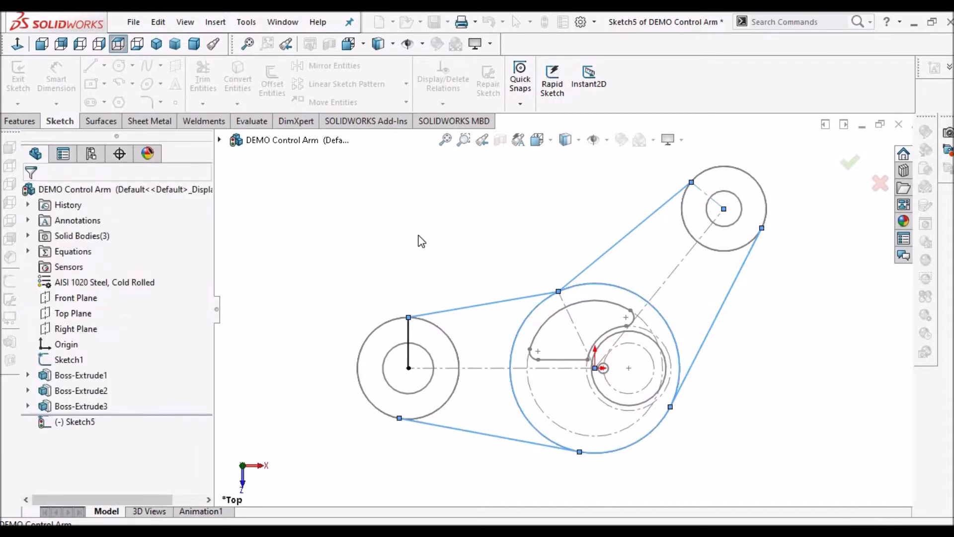
Power-trim the converted 100 mm circle's arc on the side facing the 60 mm circle, between the two tangent lines.
left_click(204, 82)
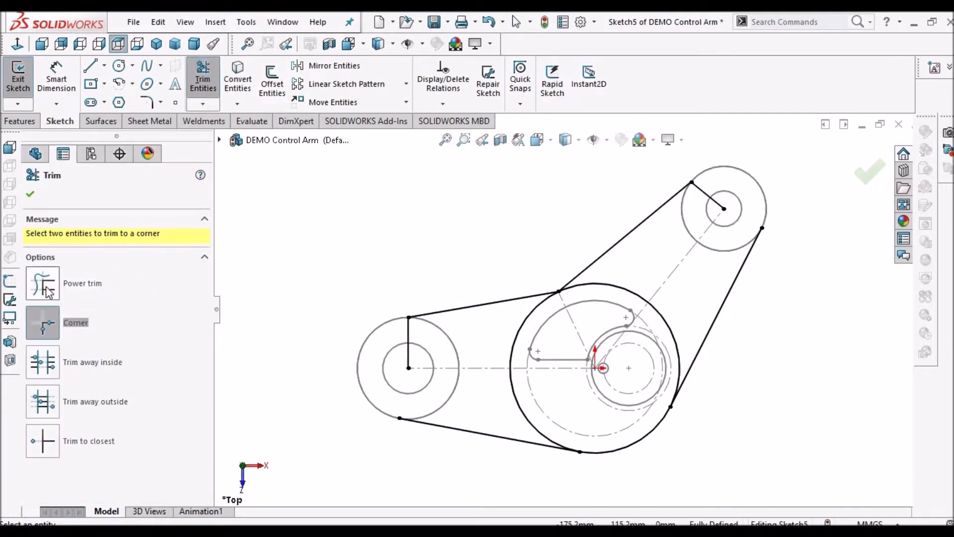
left_click(48, 291)
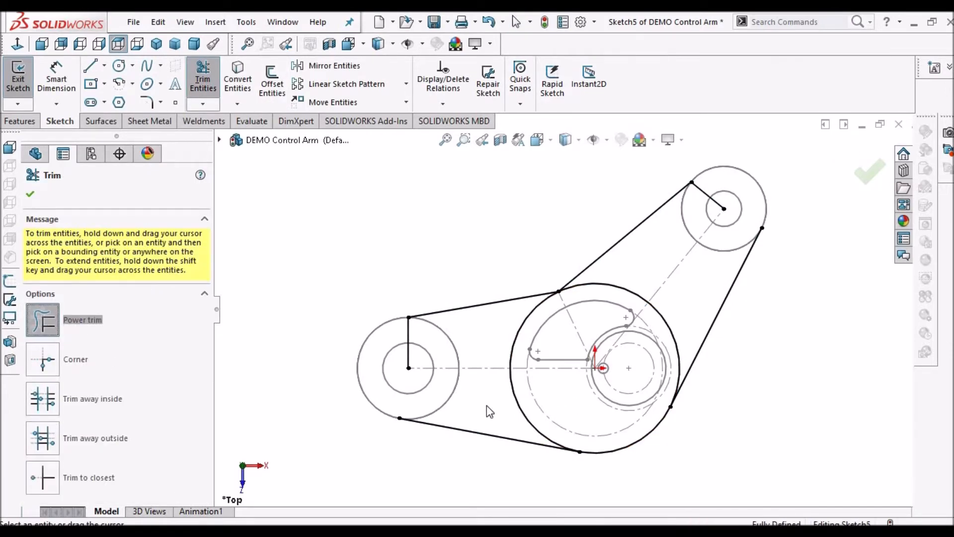
left_click_drag(517, 398, 505, 395)
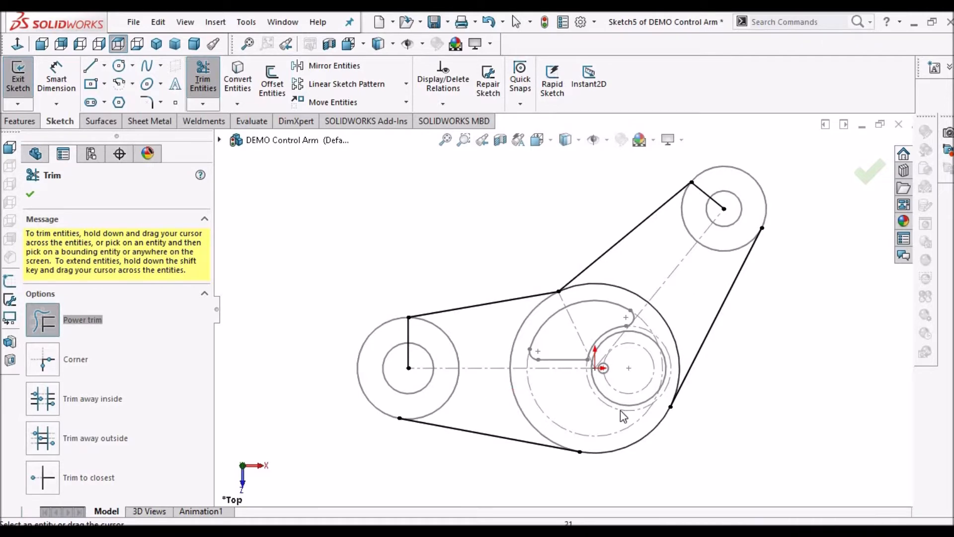
scroll(622, 423, "down", 5)
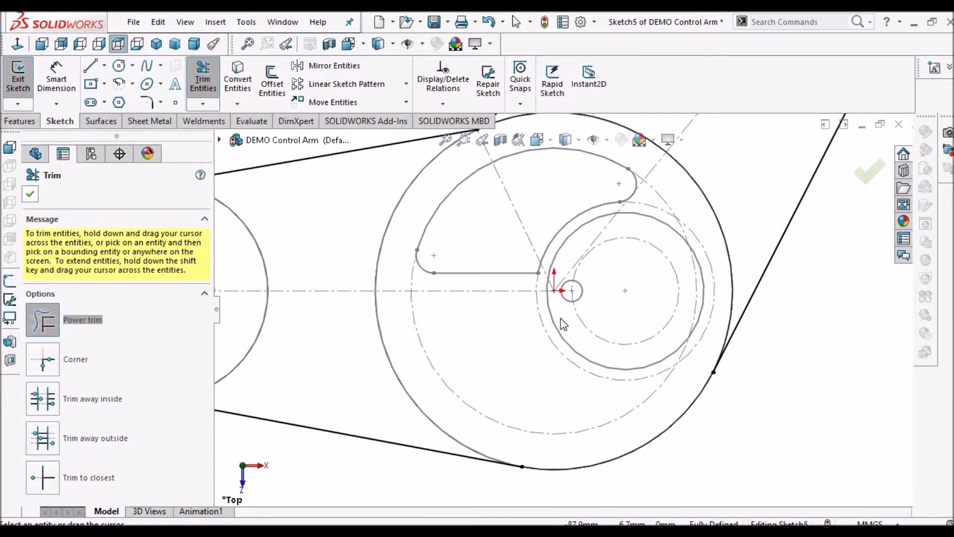
key("Escape")
Power-trim the 100 mm circle's arc inside the 50 mm circle's arm, keeping only the lower arc between the tangent points.
scroll(658, 414, "up", 3)
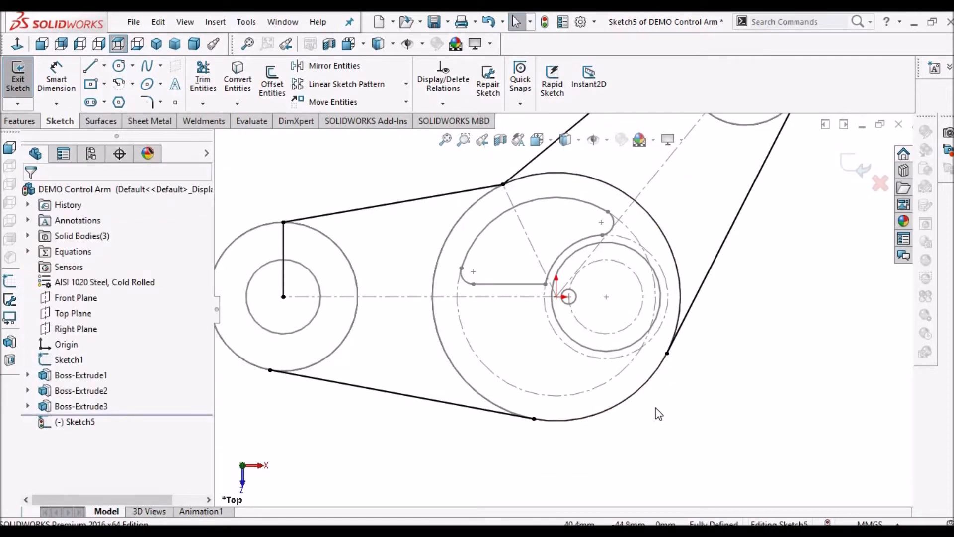
scroll(646, 400, "down", 2)
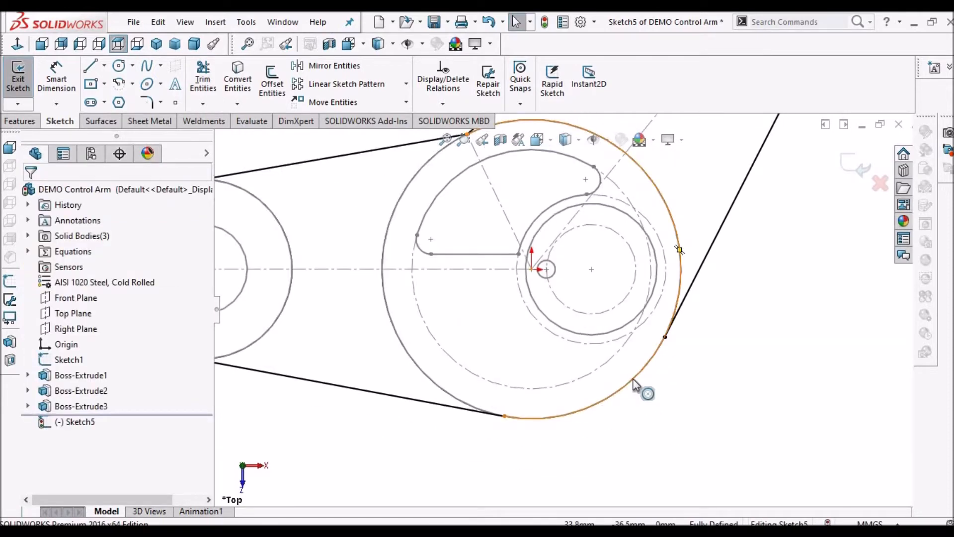
left_click(633, 384)
left_click(749, 405)
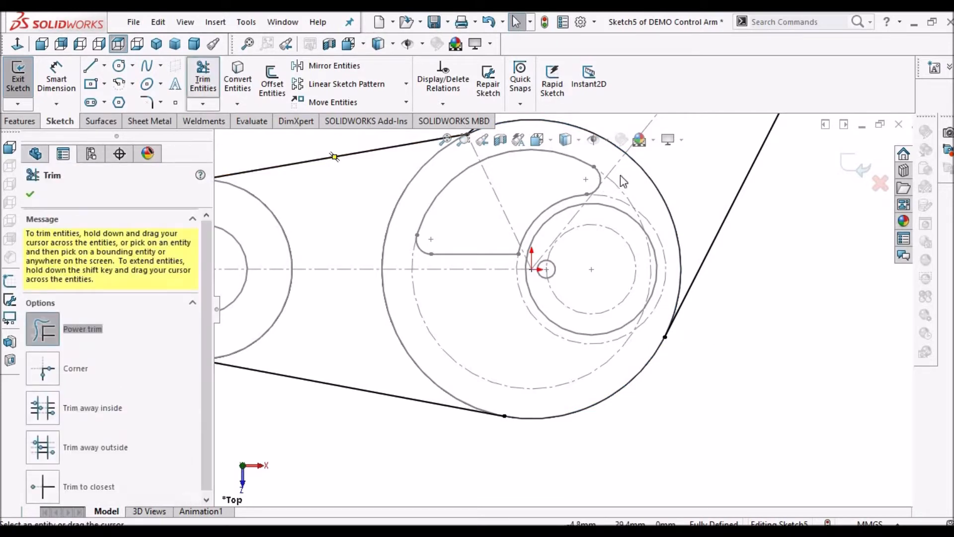
left_click_drag(671, 170, 634, 212)
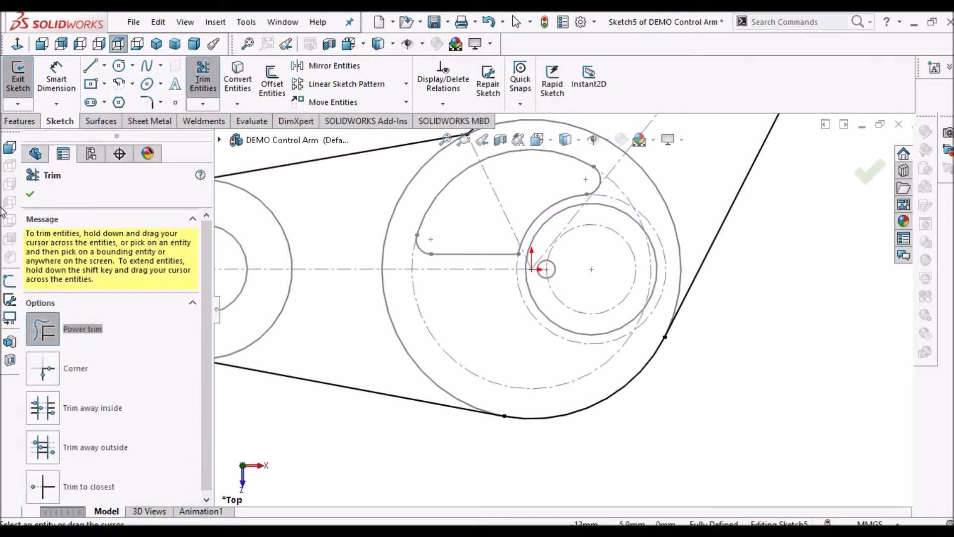
left_click(31, 195)
Join the 60 mm circle's radius line and the arm's lower tangent line with a Corner trim.
scroll(744, 357, "up", 3)
scroll(525, 235, "down", 1)
mouse_move(539, 209)
middle_mouse_down()
mouse_move(523, 207)
mouse_move(549, 304)
mouse_move(535, 251)
middle_mouse_up()
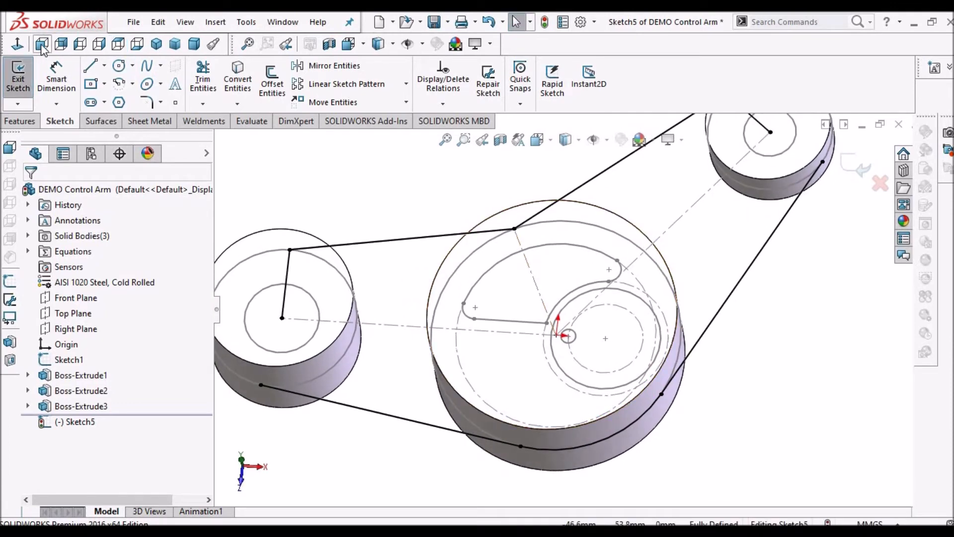
left_click(42, 44)
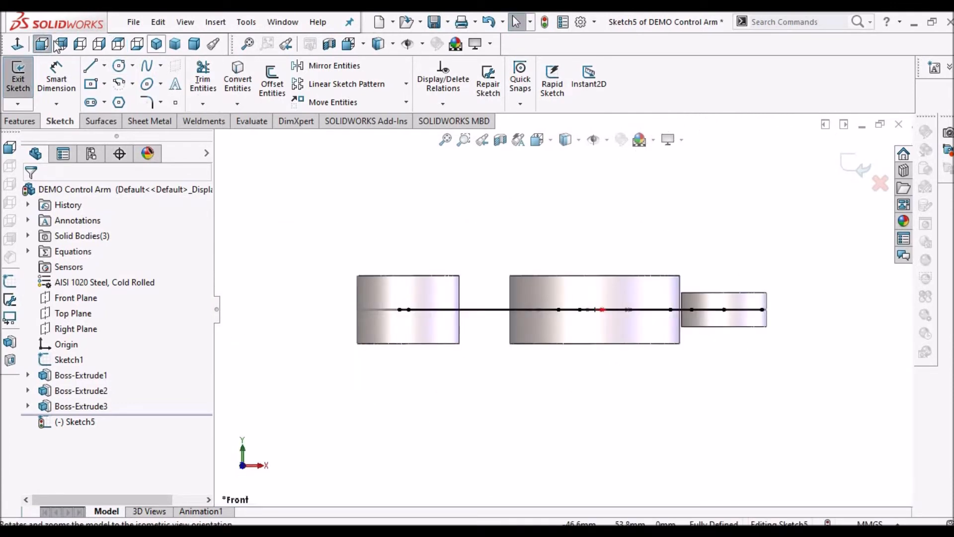
left_click(18, 44)
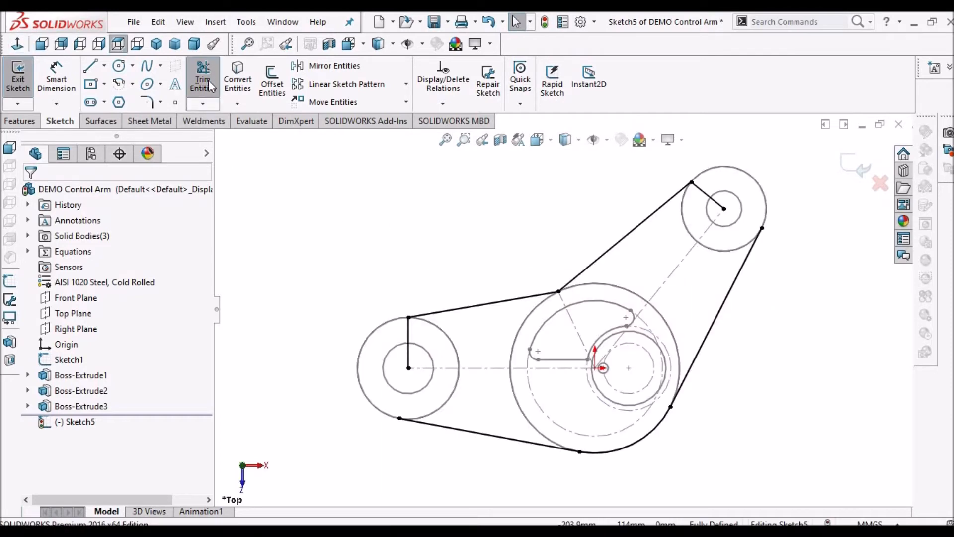
left_click(209, 85)
left_click(42, 368)
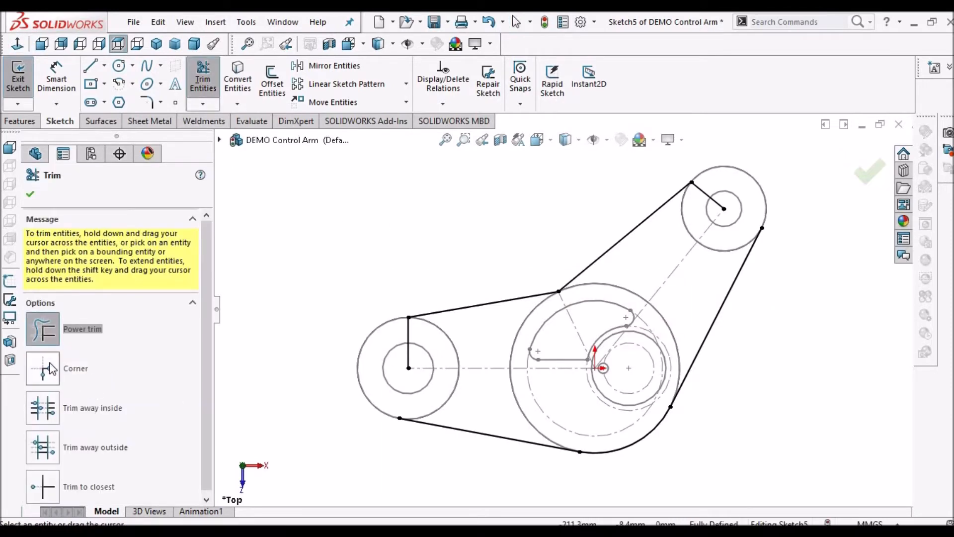
left_click(409, 340)
left_click(453, 430)
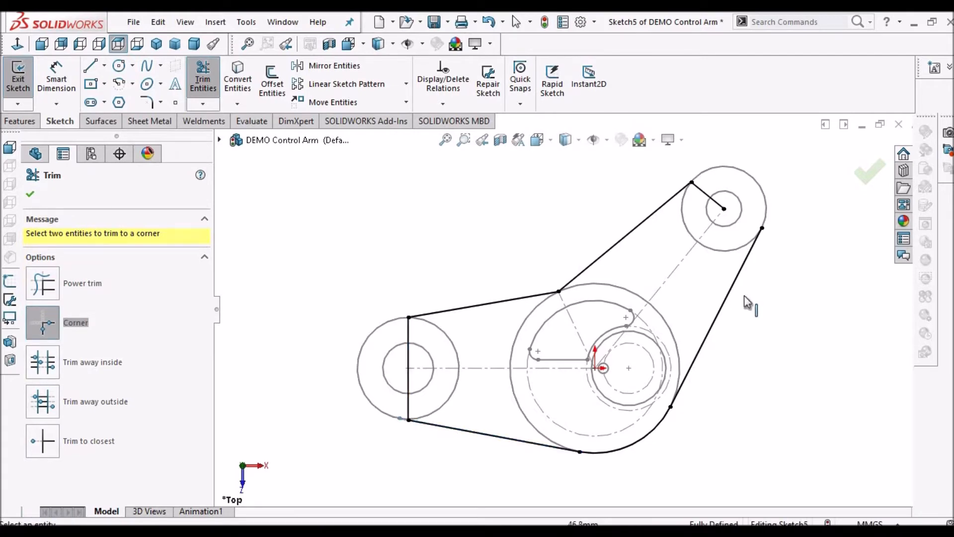
Corner-trim the 50 mm circle's radius line with the arm's lower tangent line to close the profile.
left_click(711, 201)
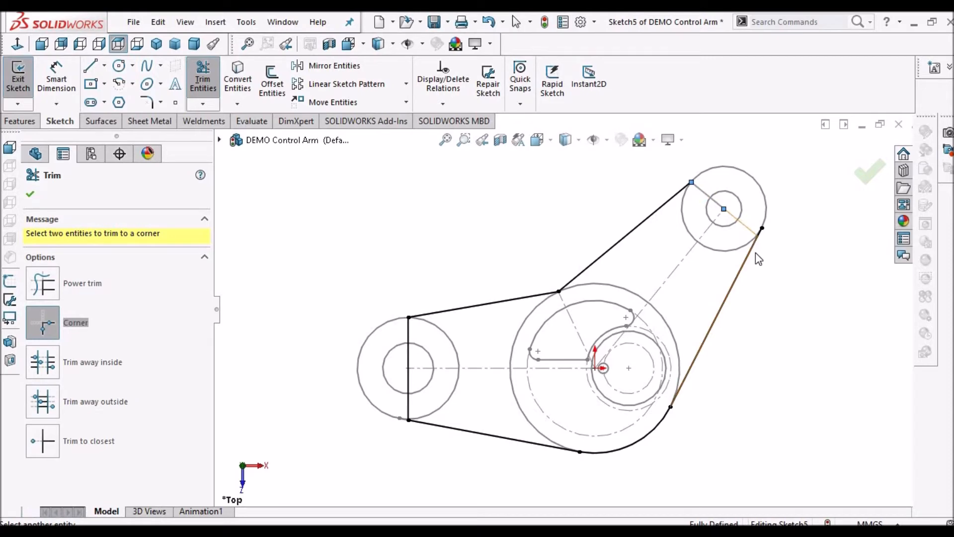
left_click(756, 253)
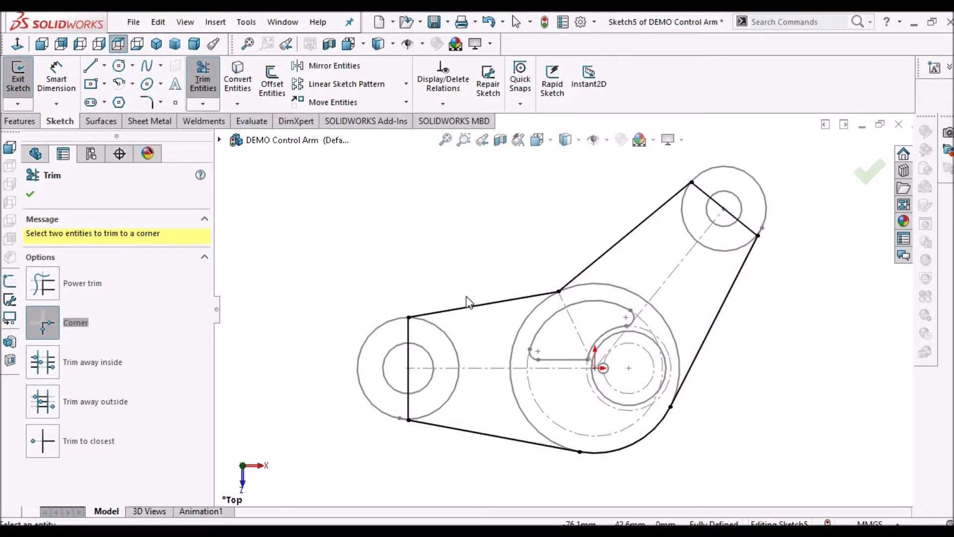
left_click(30, 195)
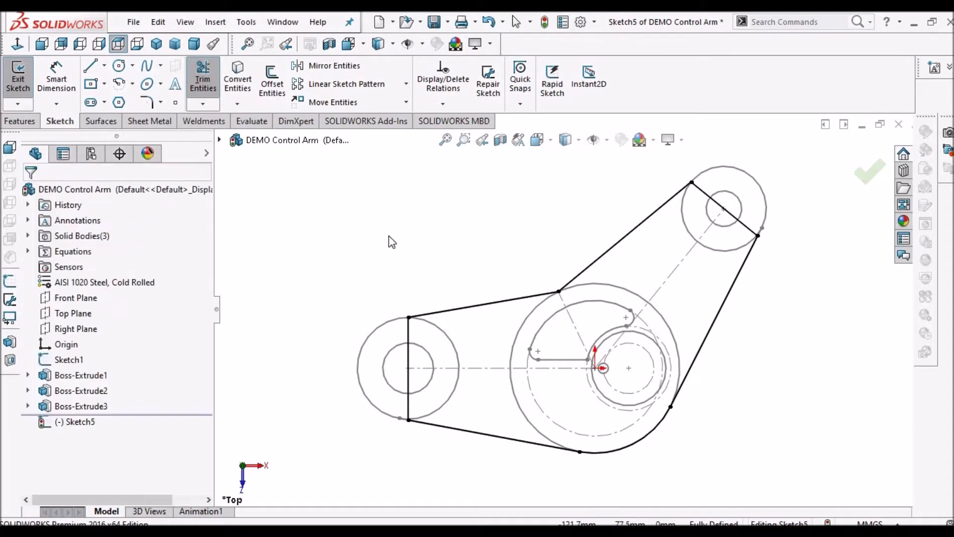
Extrude the closed arm profile as a boss with a Mid Plane end condition, a depth of 20 mm and Merge result on.
mouse_move(607, 341)
middle_mouse_down()
mouse_move(603, 204)
mouse_move(575, 262)
mouse_move(593, 298)
mouse_move(607, 298)
mouse_move(595, 306)
mouse_move(603, 344)
middle_mouse_up()
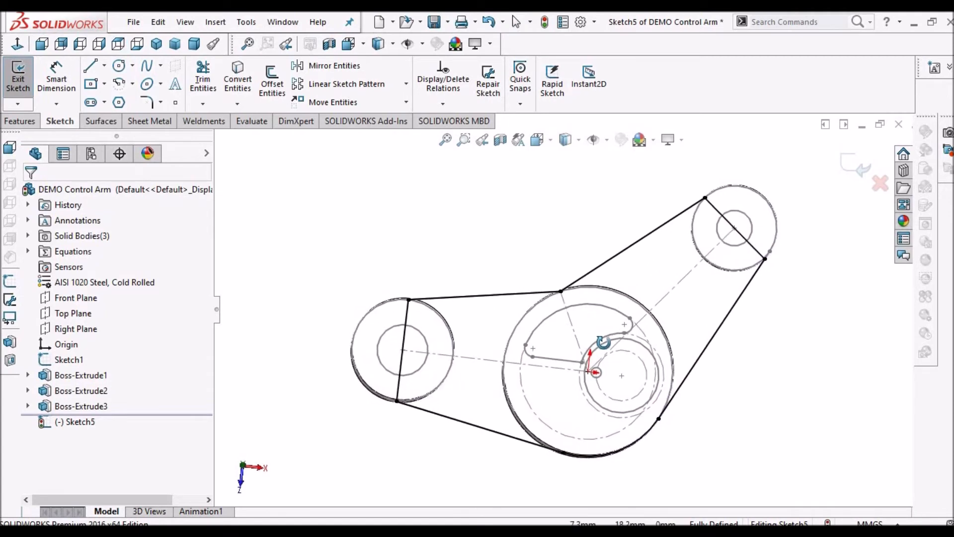
key("Escape")
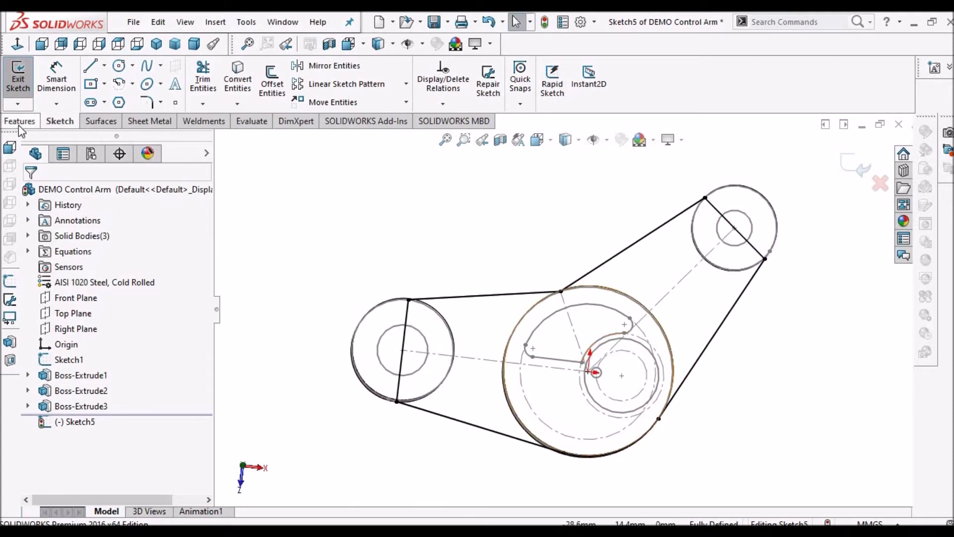
left_click(20, 123)
left_click(27, 82)
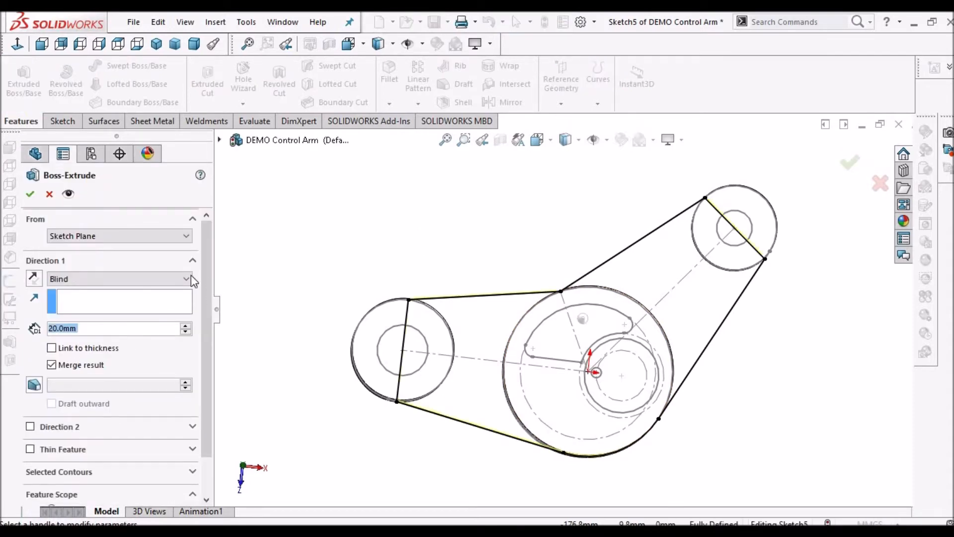
mouse_move(481, 264)
middle_mouse_down()
mouse_move(462, 182)
mouse_move(454, 210)
middle_mouse_up()
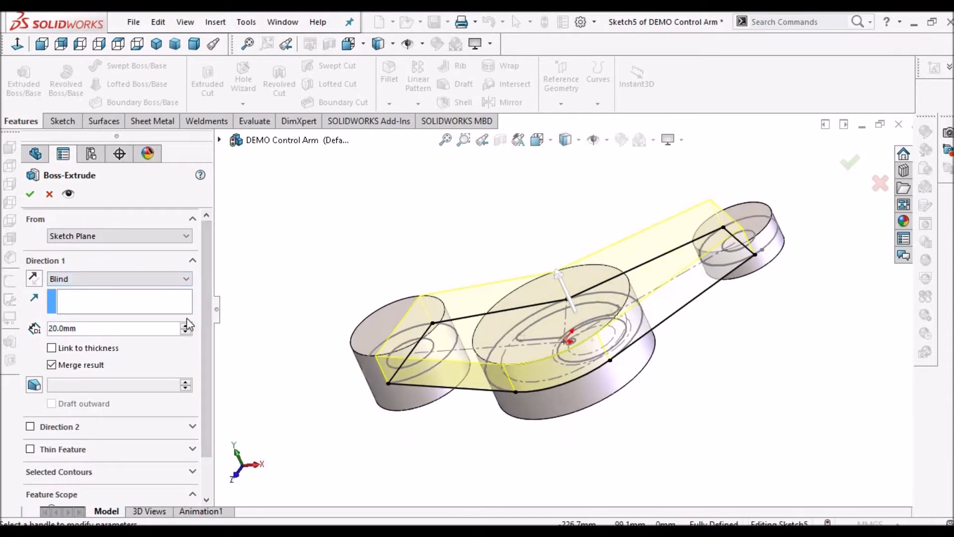
left_click(186, 279)
left_click(186, 278)
left_click(185, 278)
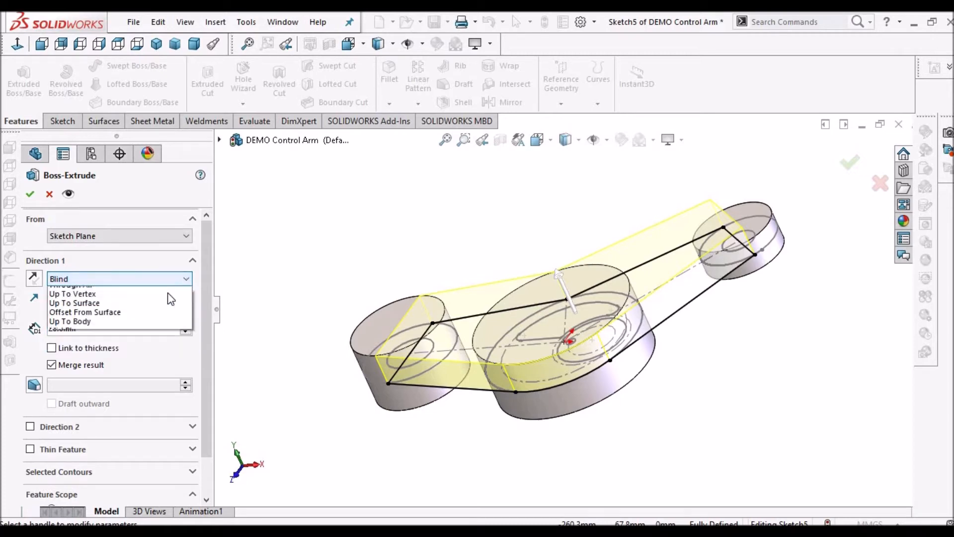
left_click(164, 346)
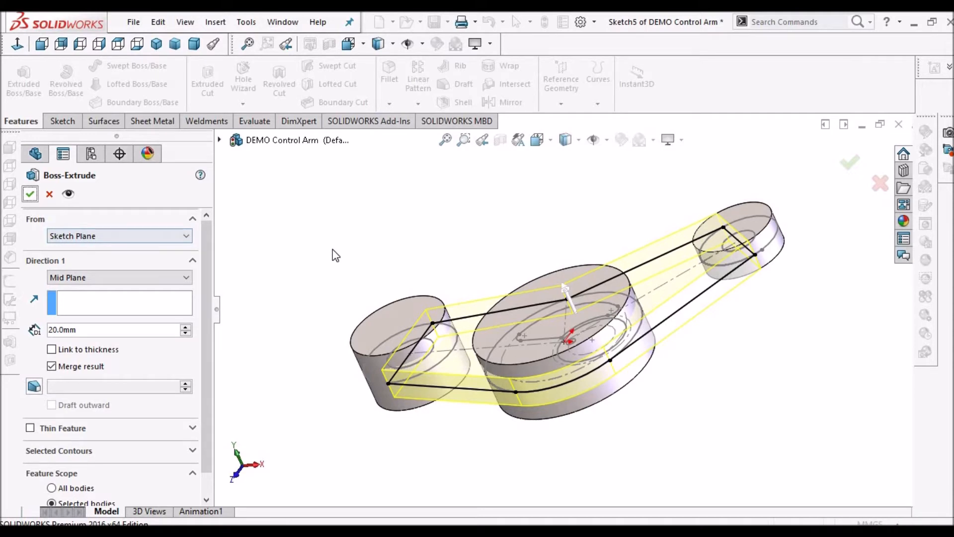
key("Return")
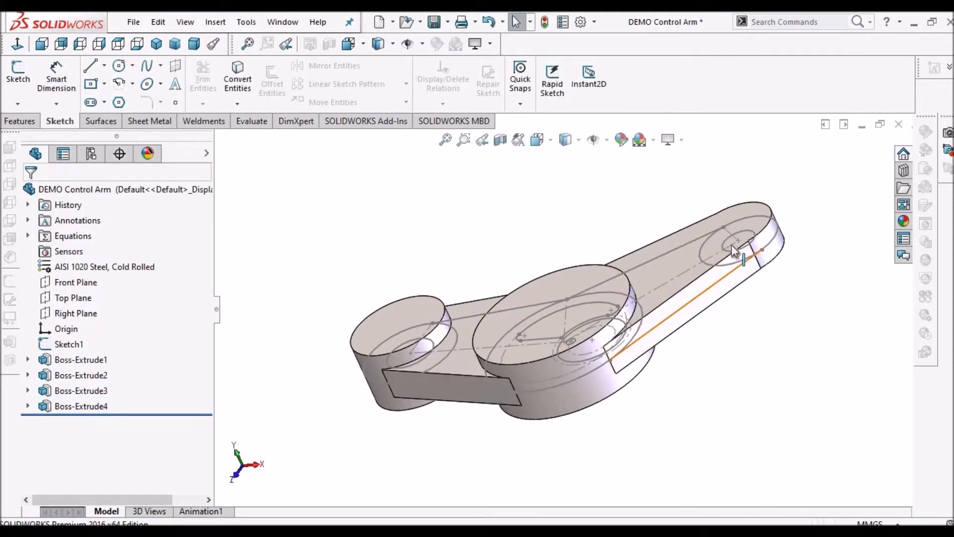
Edit the 50 mm boss's extrusion and set its depth to 22 mm.
mouse_move(766, 285)
middle_mouse_down()
mouse_move(779, 292)
mouse_move(767, 279)
middle_mouse_up()
scroll(730, 236, "down", 3)
middle_click(706, 271)
mouse_move(706, 271)
middle_mouse_down()
mouse_move(661, 250)
mouse_move(648, 261)
mouse_move(673, 315)
mouse_move(722, 351)
mouse_move(701, 364)
mouse_move(695, 394)
middle_mouse_up()
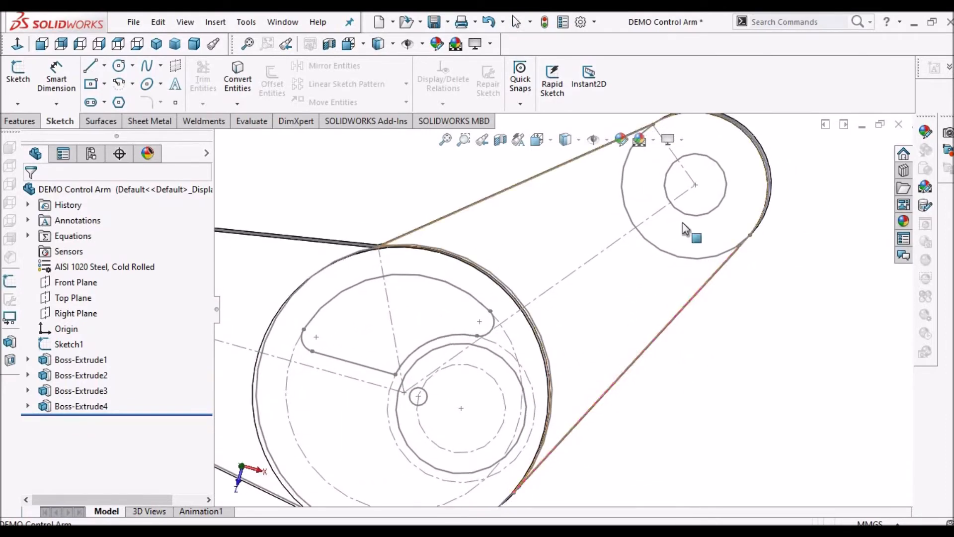
scroll(563, 269, "up", 5)
scroll(575, 276, "down", 3)
middle_click_drag(576, 278, 607, 224)
left_click(81, 391)
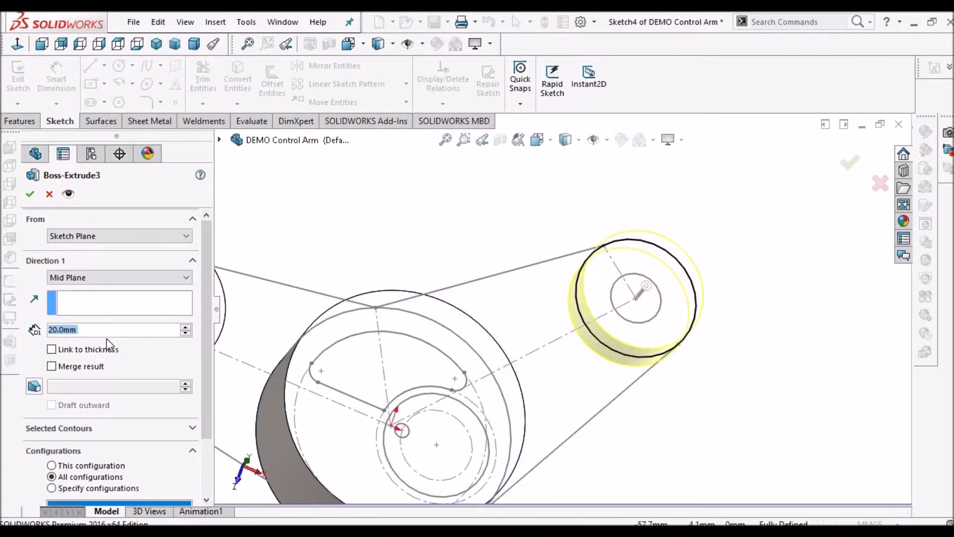
type("22")
key("Return")
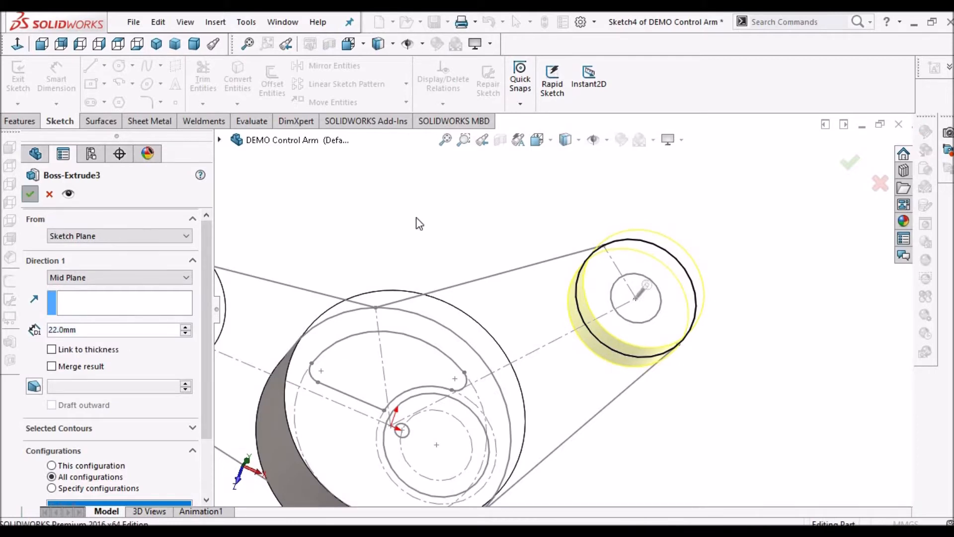
Apply the 50 mm boss's edited extrusion and hide the sketches to inspect the solid arm.
key("Return")
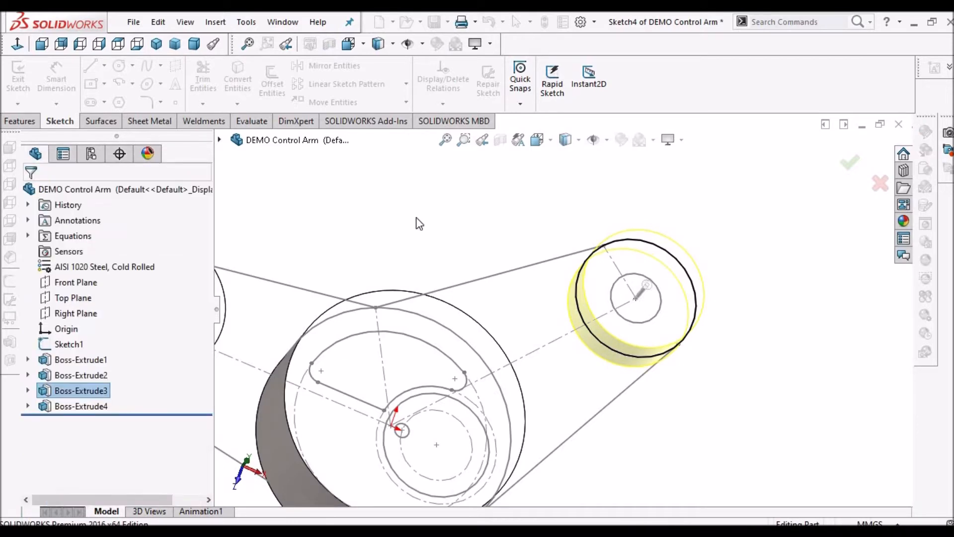
key("f")
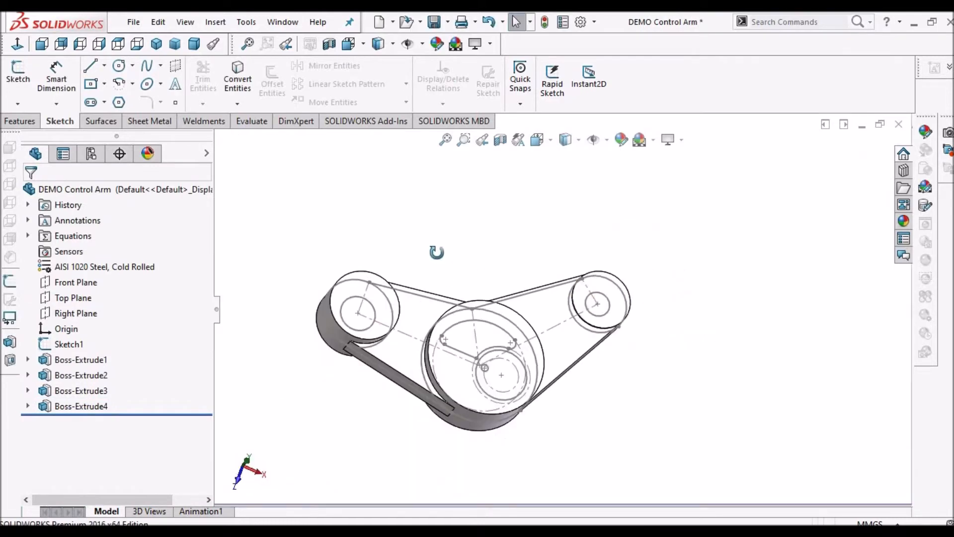
left_click(605, 141)
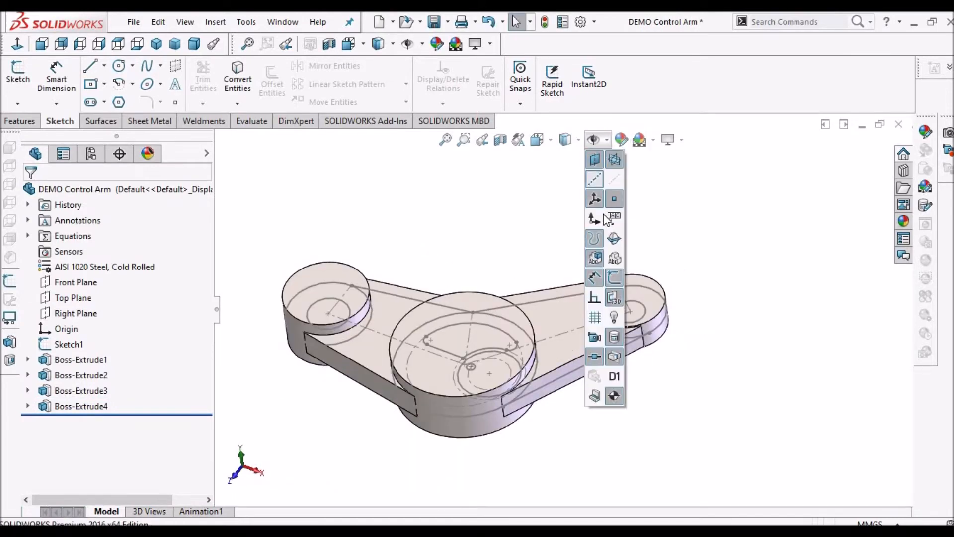
left_click(494, 241)
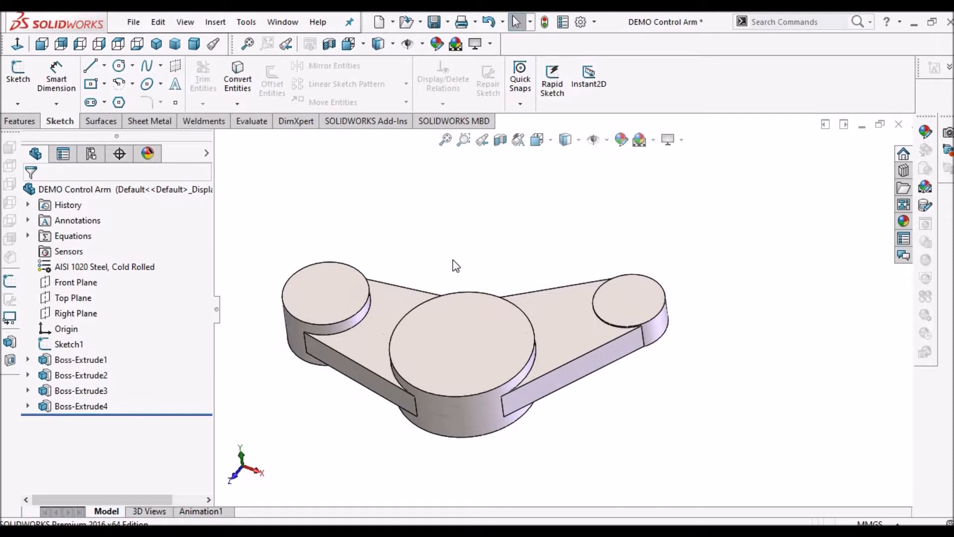
mouse_move(470, 278)
middle_mouse_down()
mouse_move(520, 366)
mouse_move(544, 386)
mouse_move(490, 334)
mouse_move(432, 251)
mouse_move(454, 258)
mouse_move(454, 247)
mouse_move(444, 320)
mouse_move(483, 337)
mouse_move(472, 335)
mouse_move(458, 285)
middle_mouse_up()
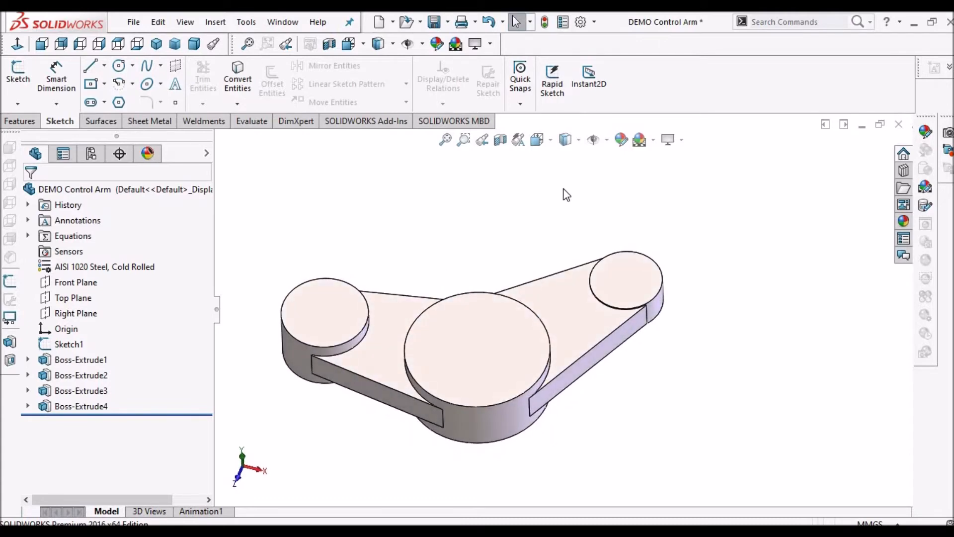
Show the sketches again, check the holes and pockets on the reference PDF drawing, and return to SOLIDWORKS.
left_click(607, 141)
left_click(614, 277)
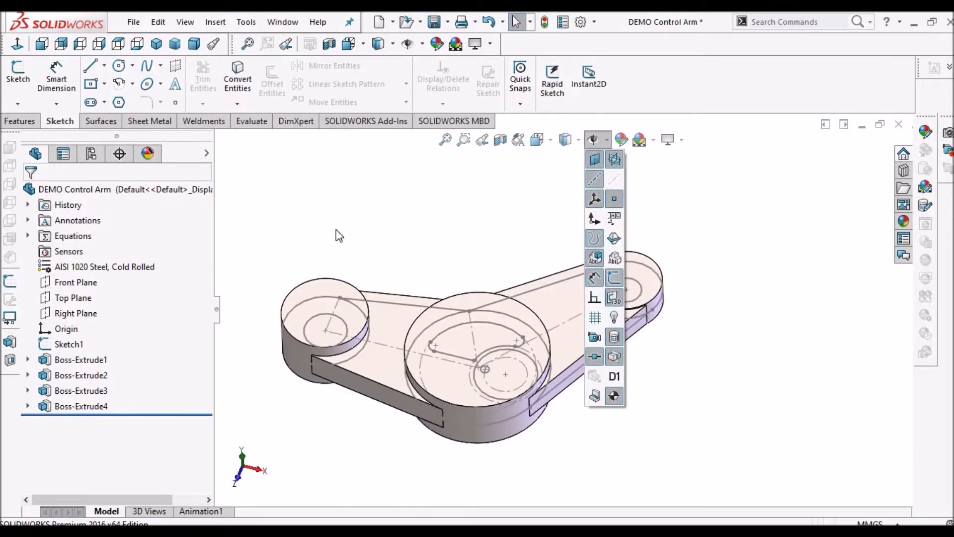
left_click(337, 236)
mouse_move(324, 270)
middle_mouse_down()
mouse_move(340, 296)
mouse_move(326, 254)
mouse_move(353, 268)
mouse_move(330, 273)
middle_mouse_up()
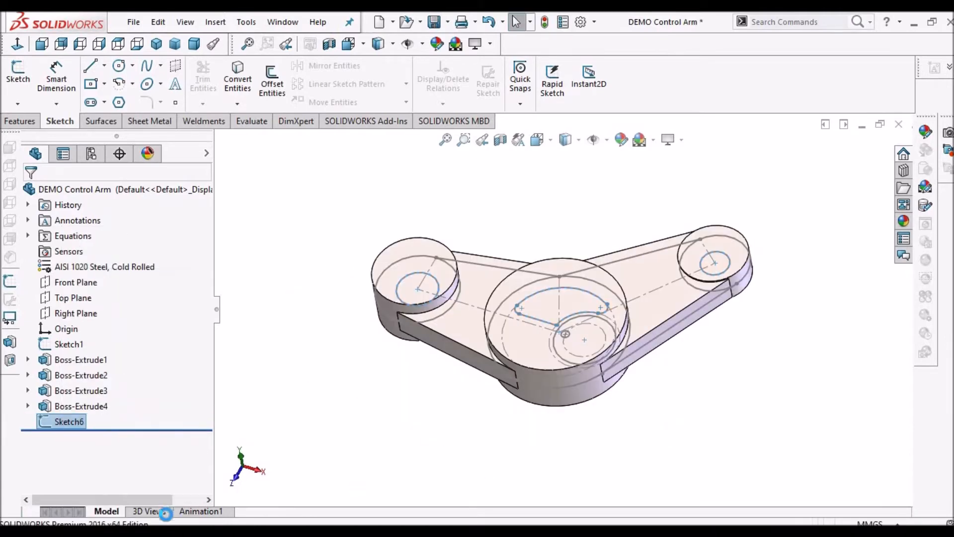
key("alt+Tab")
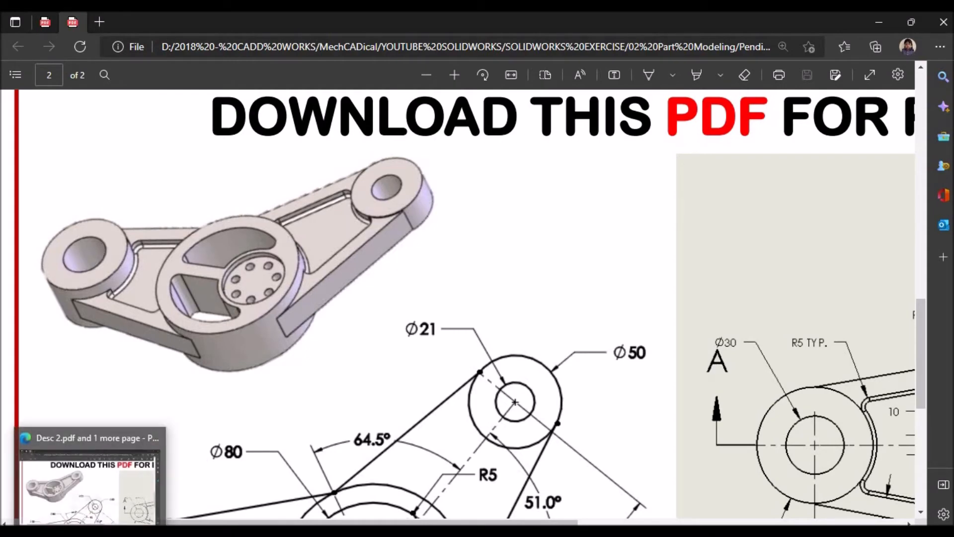
left_click(142, 528)
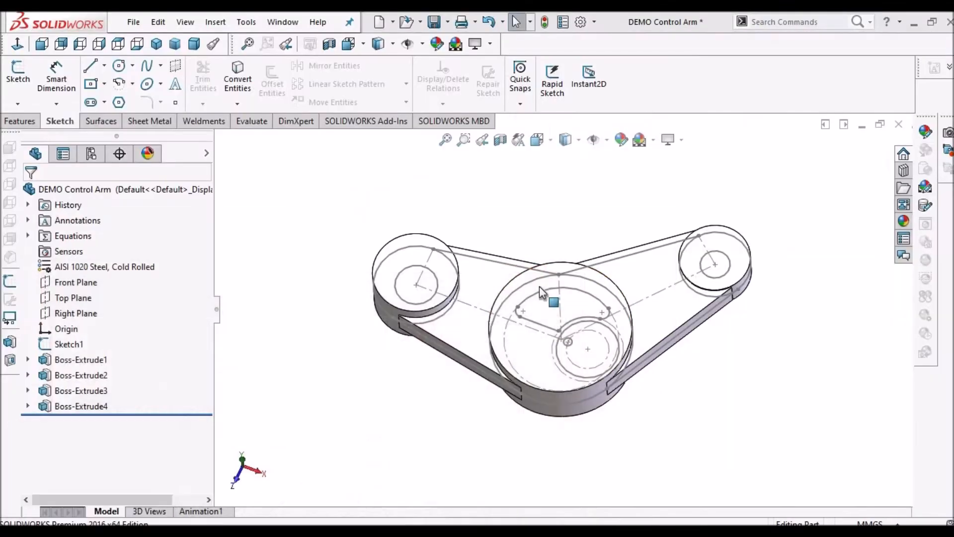
Start a sketch on the Top Plane and convert the inner hole circles of both end bosses, 30 mm and 21 mm, into it.
left_click(73, 298)
left_click(18, 80)
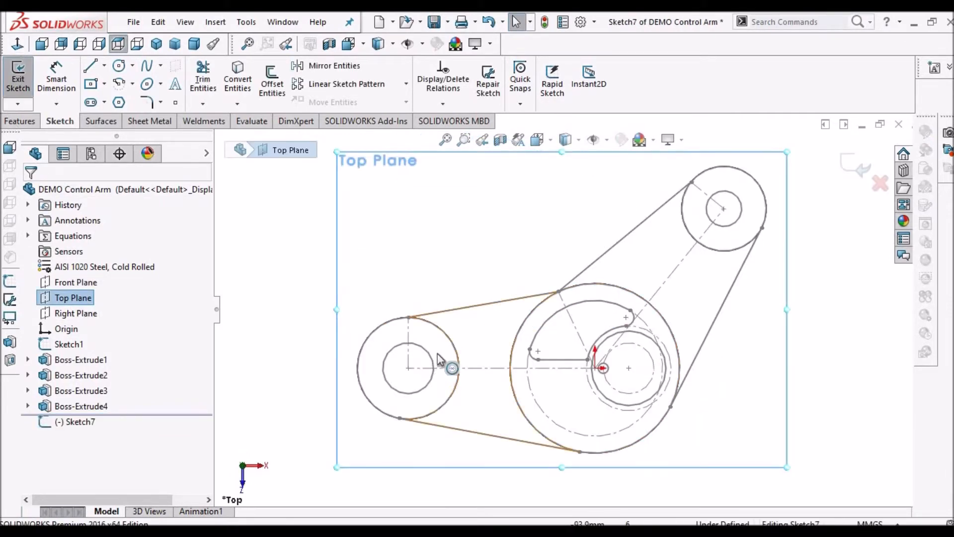
left_click(408, 344)
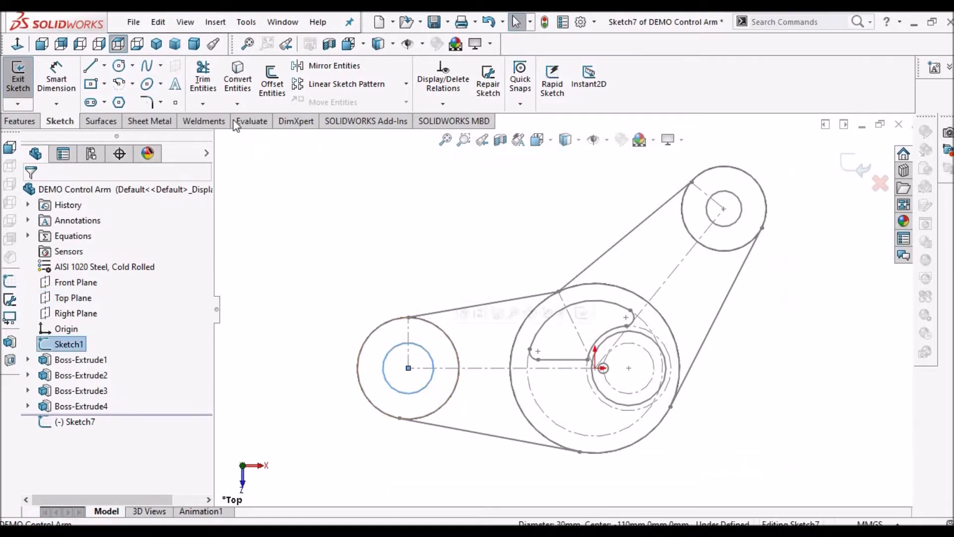
left_click(735, 223)
left_click(237, 77)
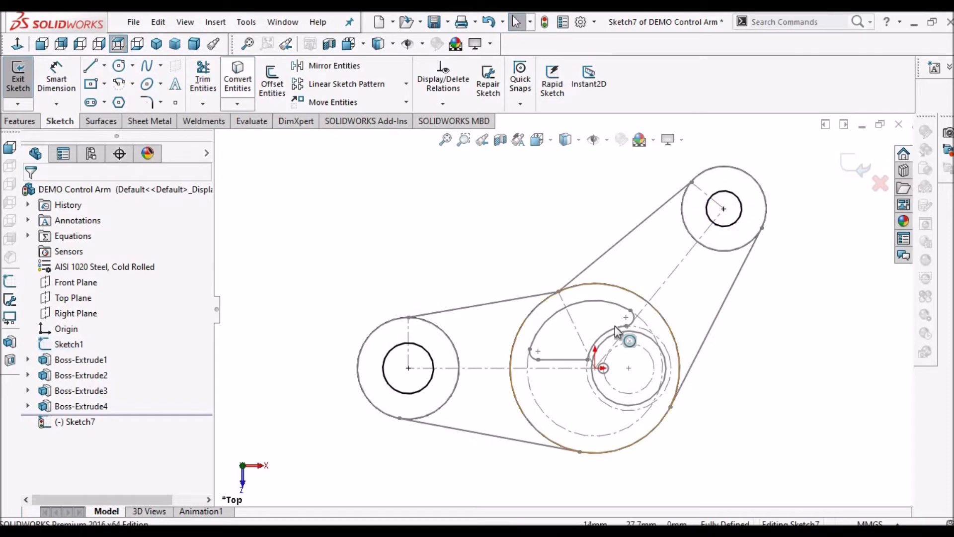
Convert the upper curved pocket's four arcs and straight line, plus the horizontal centerline of the 60 mm boss's arm, into the sketch.
scroll(619, 338, "down", 2)
left_click(242, 78)
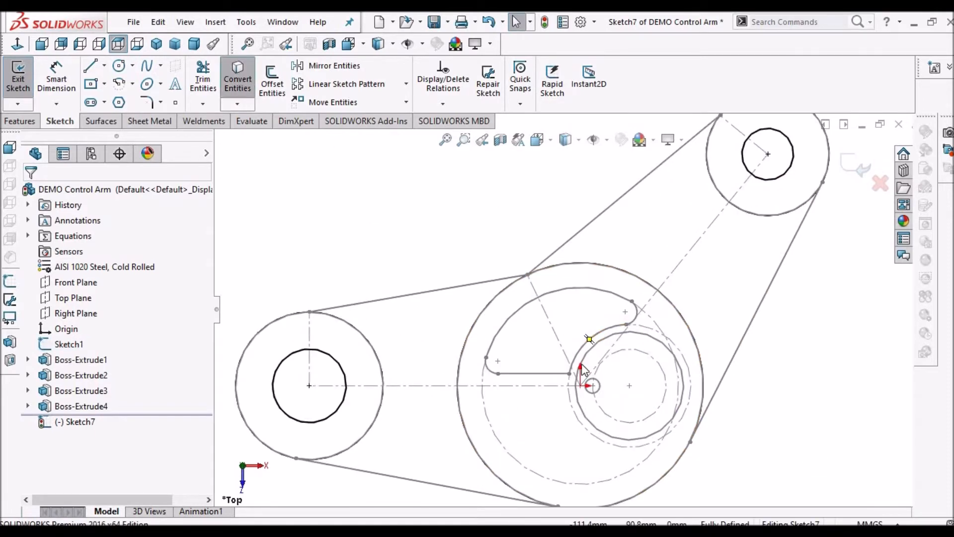
scroll(568, 325, "down", 1)
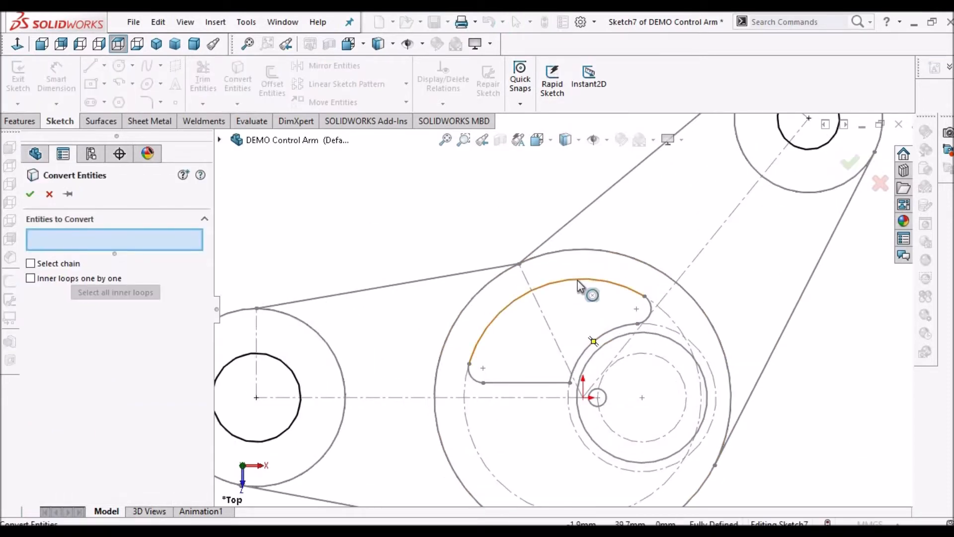
left_click(578, 285)
left_click(473, 378)
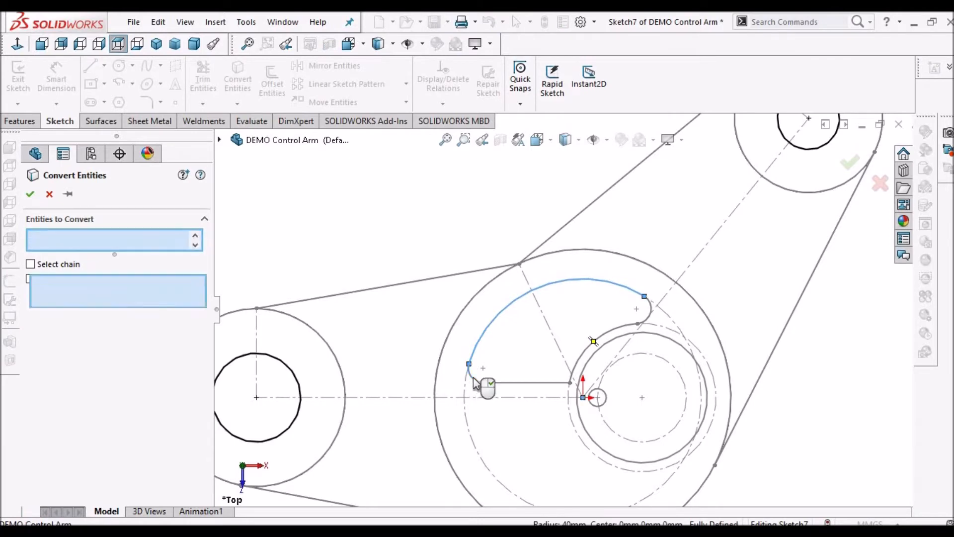
left_click(555, 383)
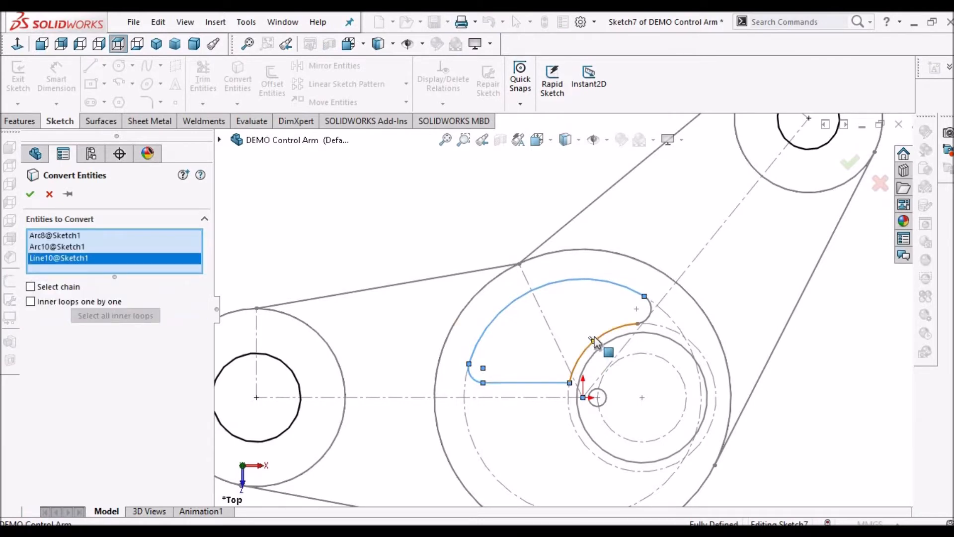
left_click(627, 326)
left_click(651, 309)
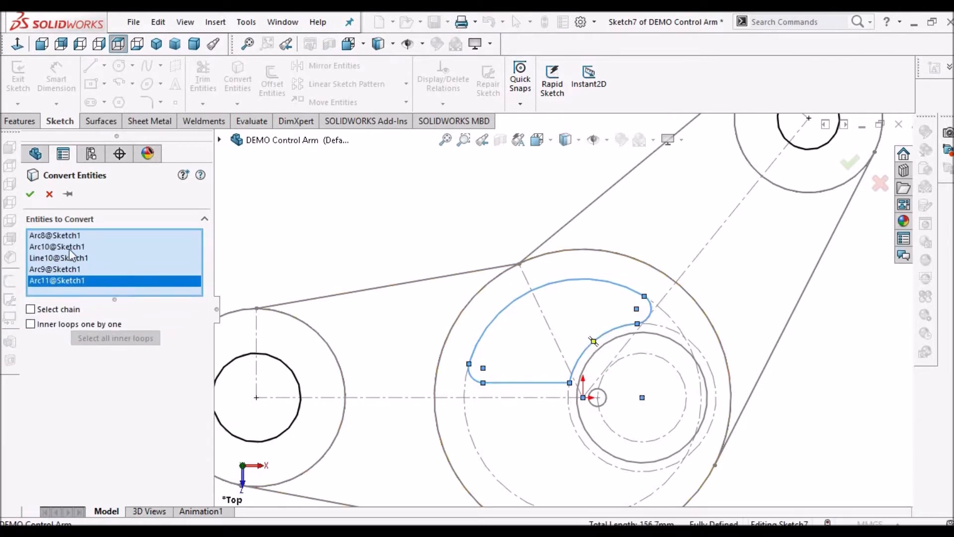
left_click(416, 398)
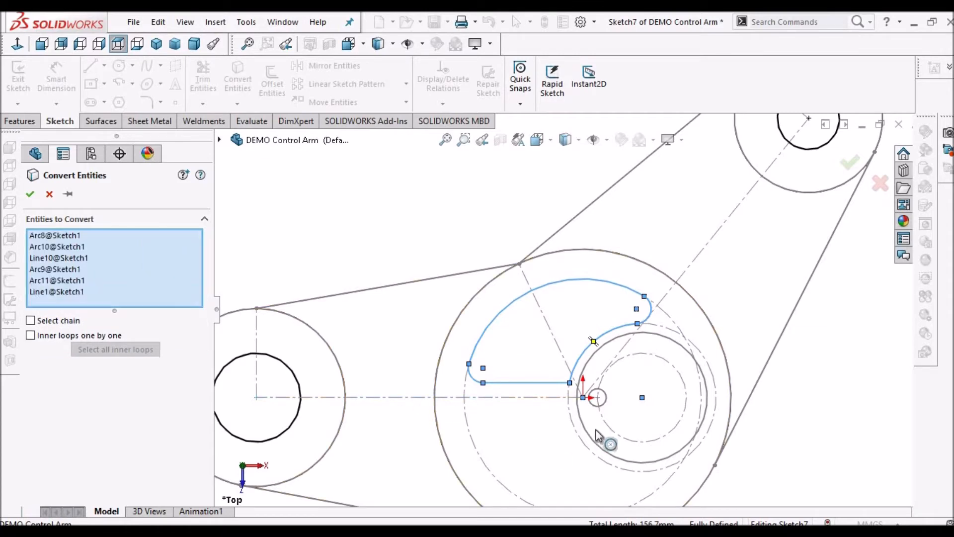
key("Return")
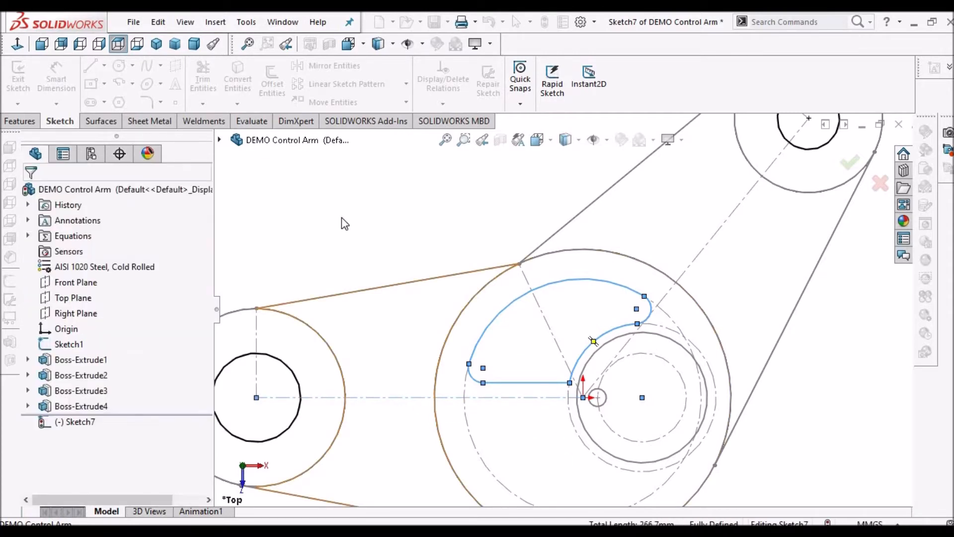
Make the converted horizontal line between the 60 mm boss and the central hub a construction line.
scroll(433, 326, "up", 1)
scroll(440, 379, "up", 1)
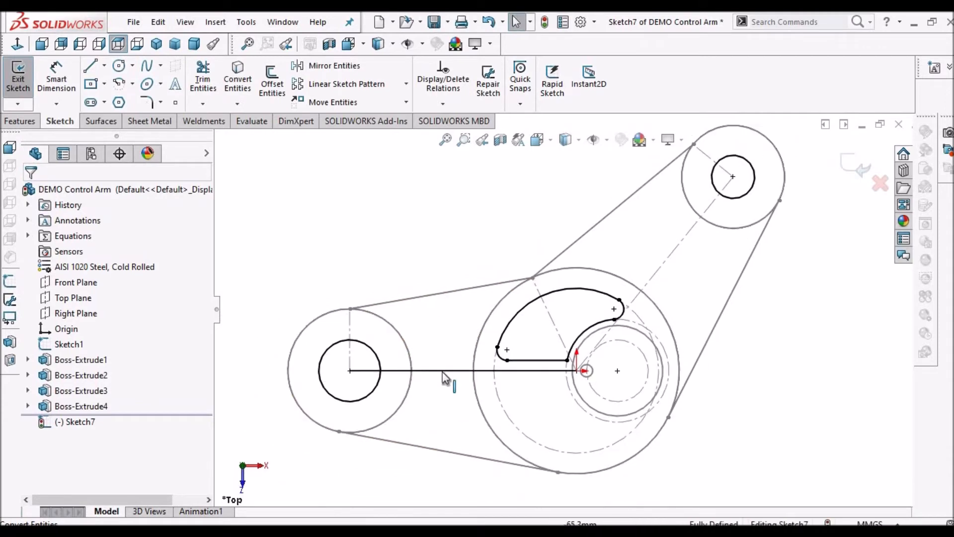
left_click(463, 370)
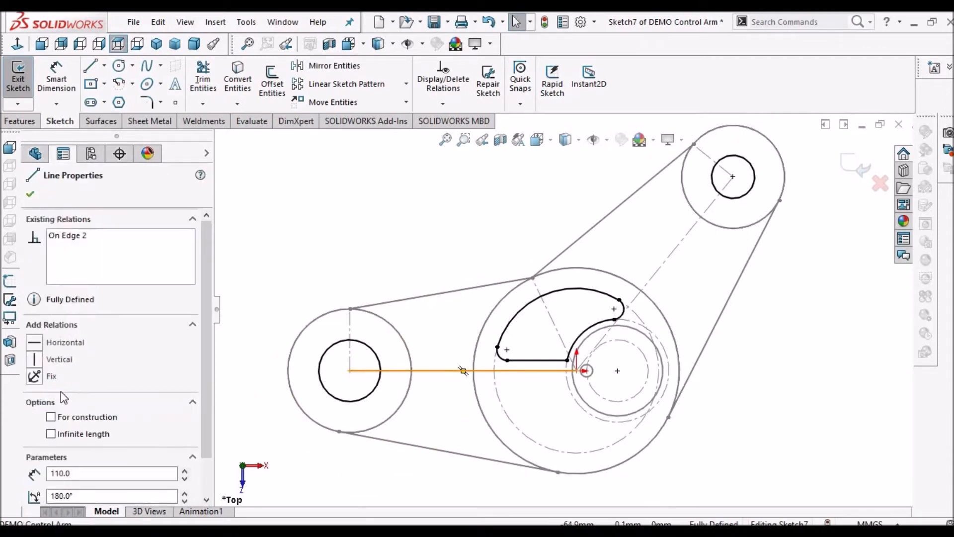
left_click(54, 419)
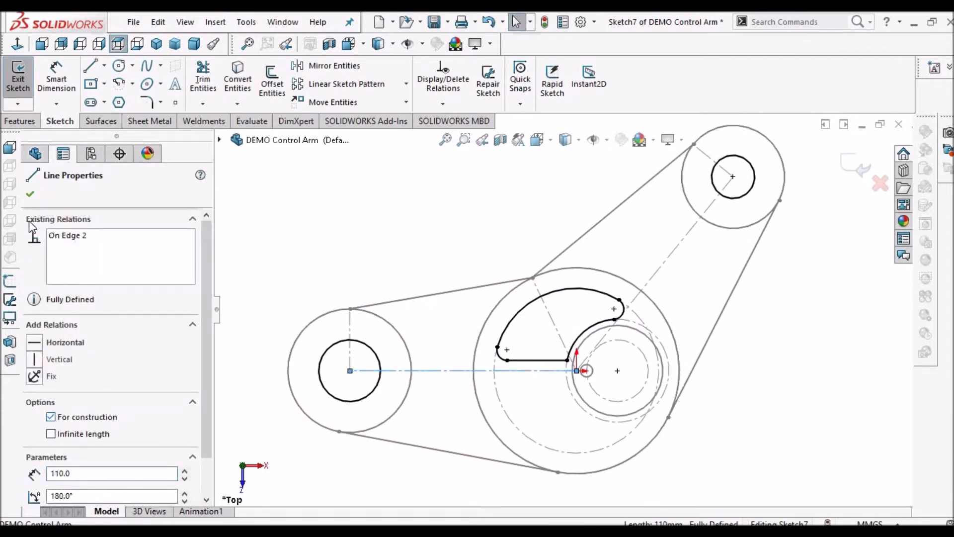
left_click(406, 207)
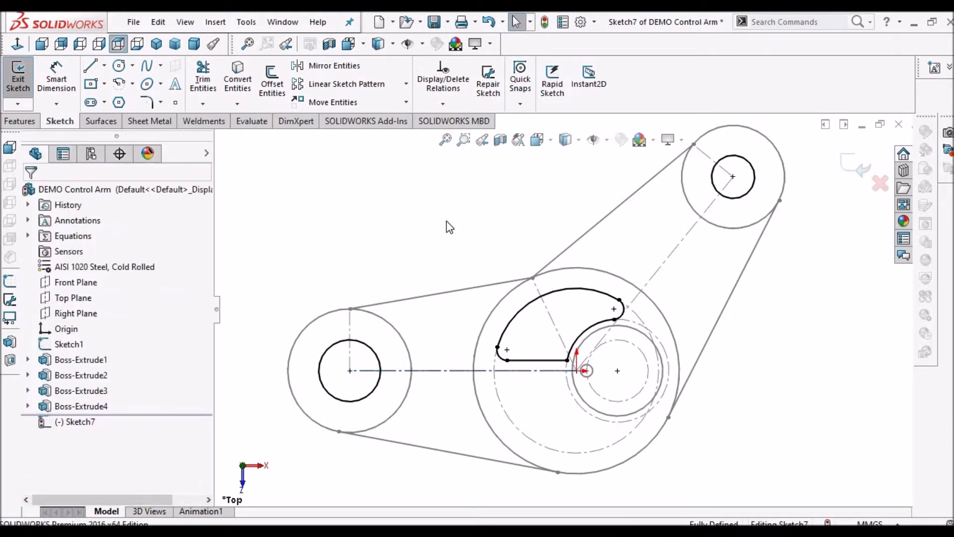
Mirror the curved pocket outline about the horizontal construction line with Copy on.
left_click(319, 69)
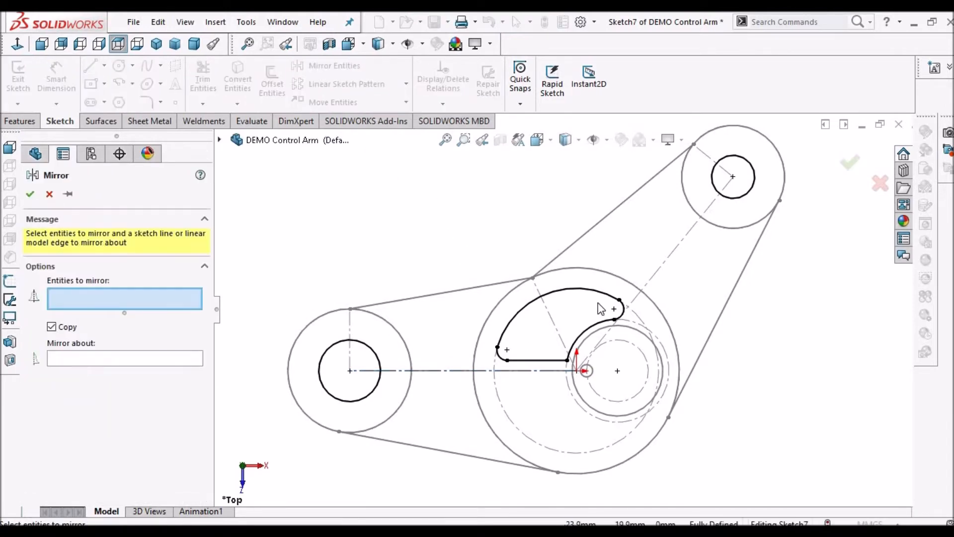
scroll(601, 310, "down", 2)
left_click_drag(436, 233, 671, 387)
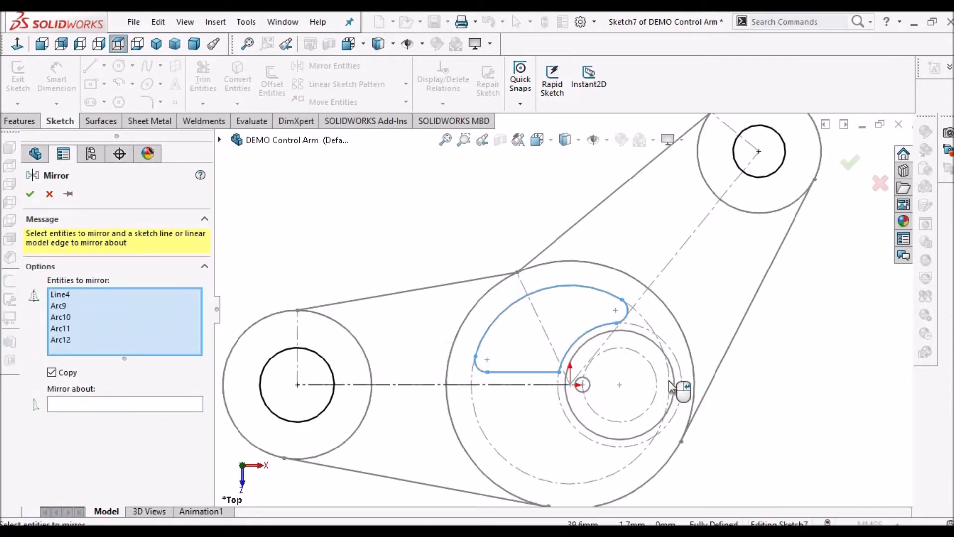
left_click(97, 405)
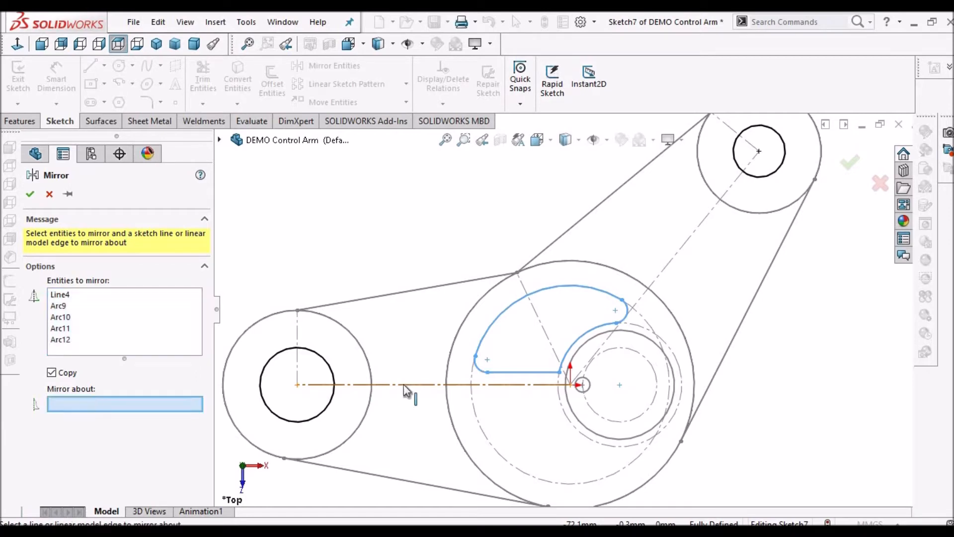
left_click(415, 383)
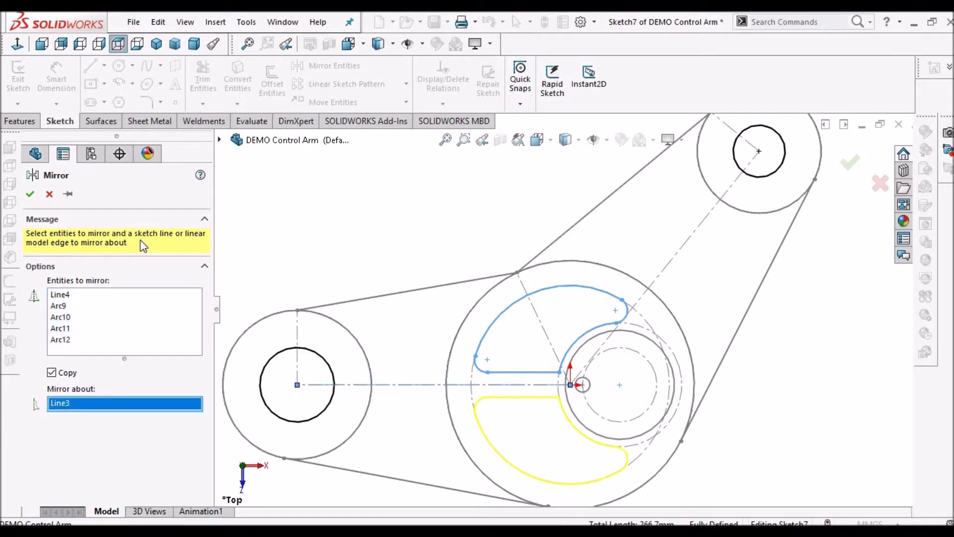
key("Return")
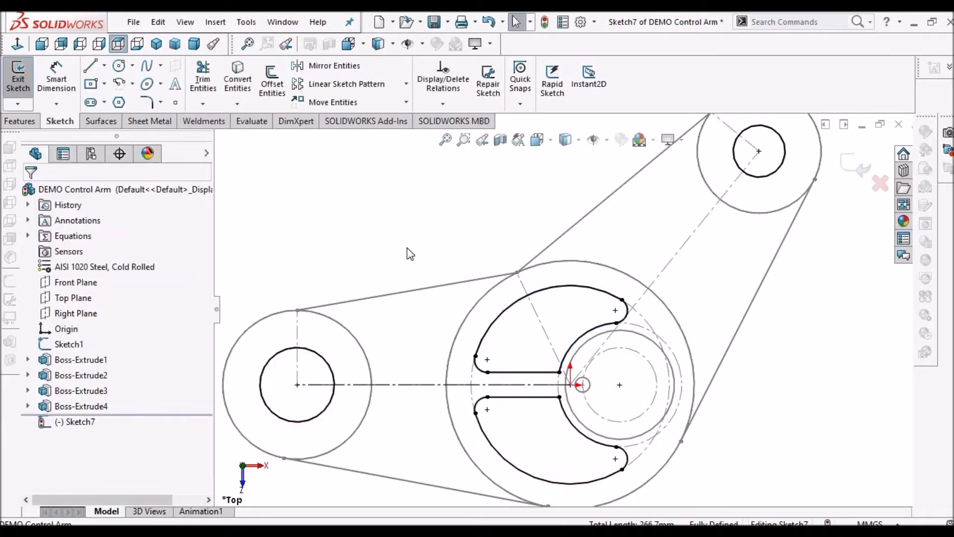
Cut the two end holes and both curved pockets with an Extruded Cut set to Through All - Both.
scroll(579, 317, "up", 2)
mouse_move(567, 257)
middle_mouse_down()
mouse_move(558, 206)
mouse_move(542, 256)
mouse_move(564, 261)
mouse_move(558, 248)
middle_mouse_up()
scroll(557, 248, "up", 1)
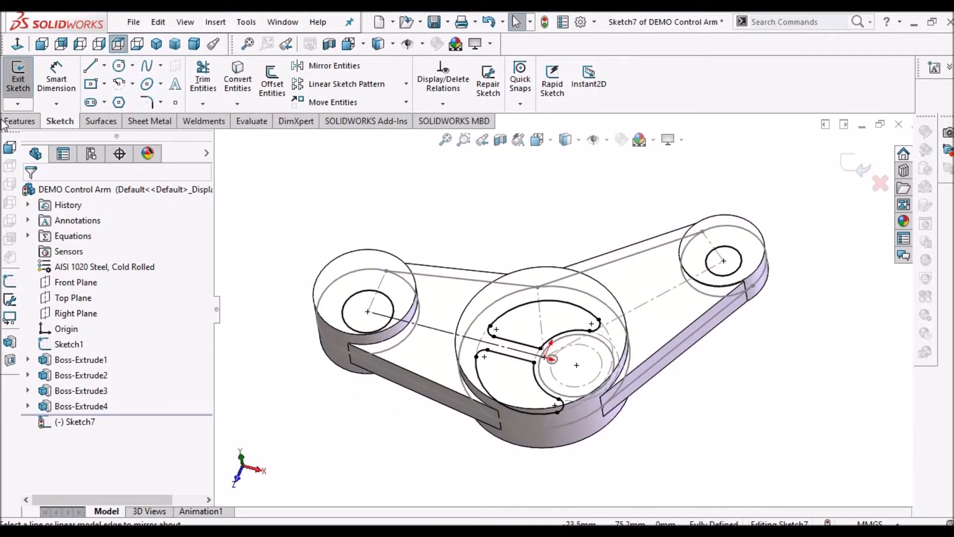
left_click(19, 121)
left_click(213, 90)
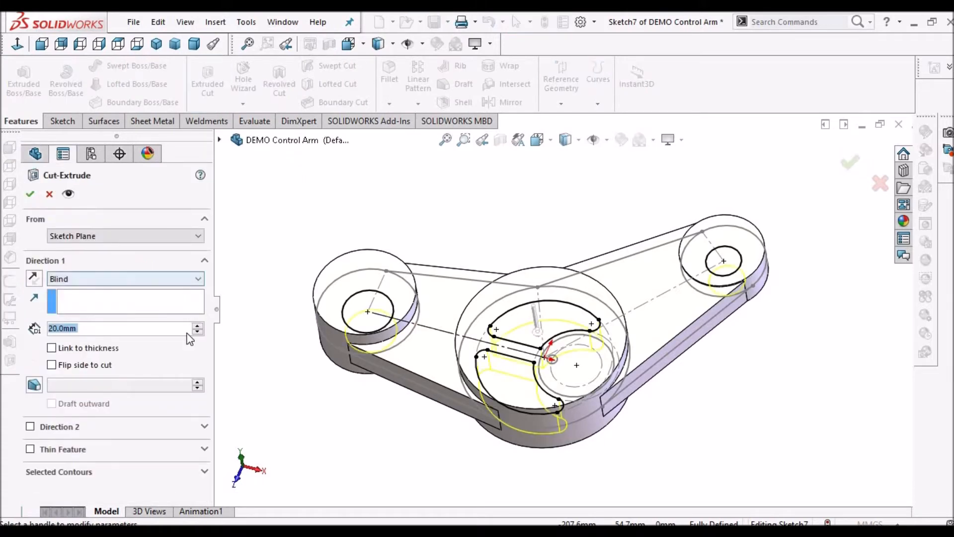
left_click(198, 279)
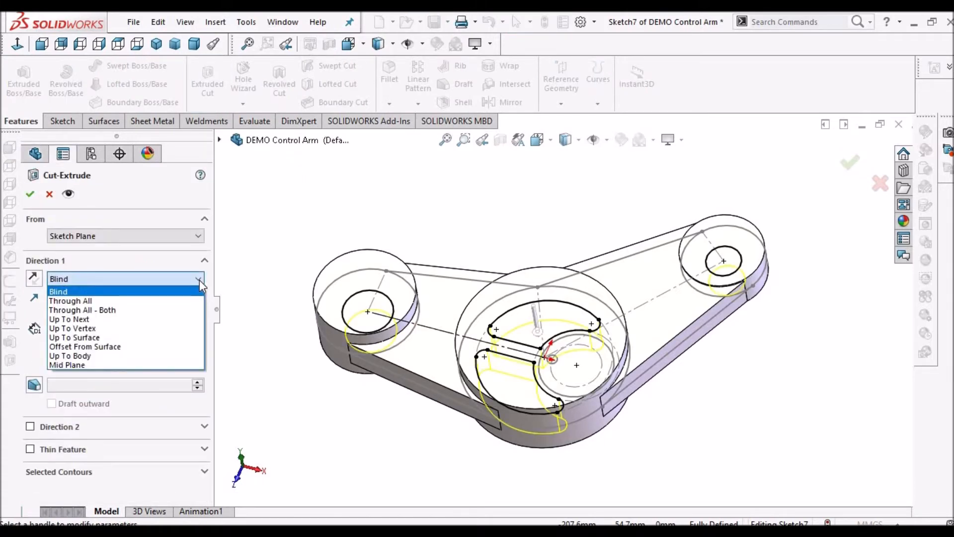
left_click(173, 311)
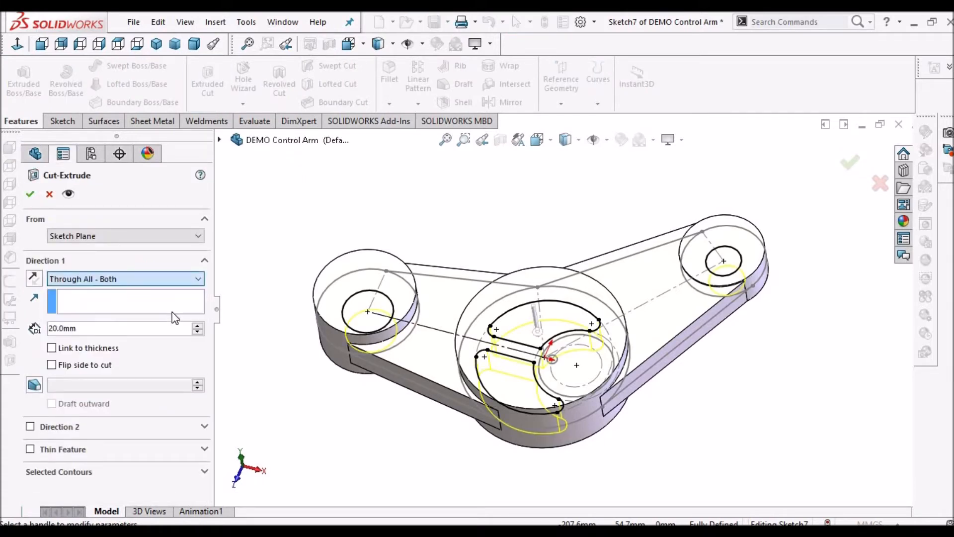
left_click(34, 197)
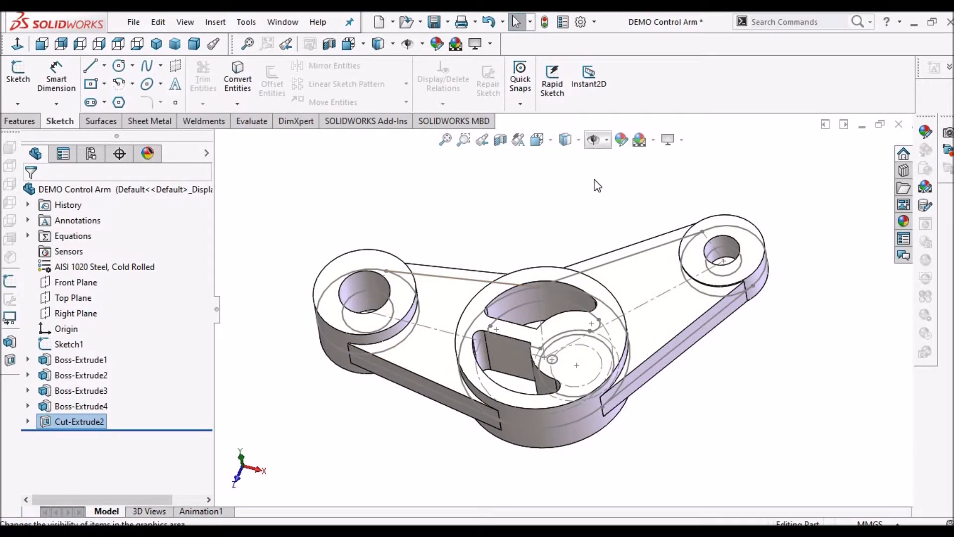
Hide the sketches to inspect the cut model, and switch to the reference PDF to check the arm recesses.
left_click(606, 140)
left_click(622, 279)
mouse_move(493, 328)
middle_mouse_down()
mouse_move(525, 362)
mouse_move(537, 258)
mouse_move(575, 239)
mouse_move(542, 300)
mouse_move(539, 271)
mouse_move(522, 287)
mouse_move(532, 318)
middle_mouse_up()
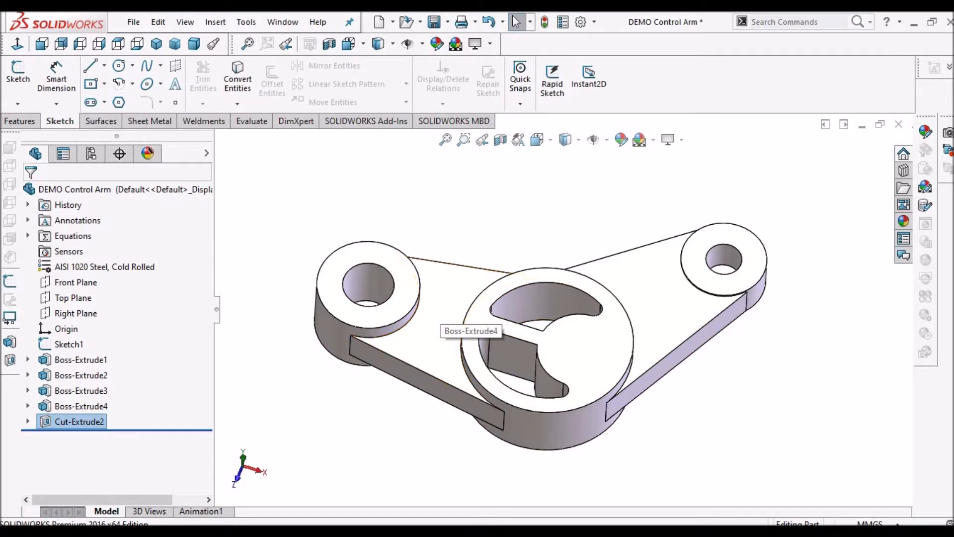
key("alt+Tab")
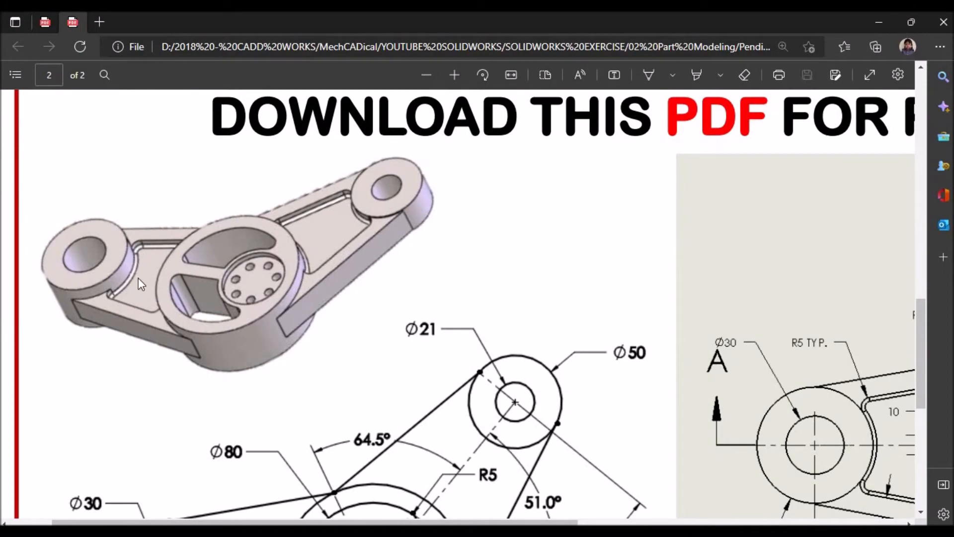
Switch back to SOLIDWORKS and start a sketch on the top face of the arm beside the 60 mm boss, viewed face-on.
key("alt+Tab")
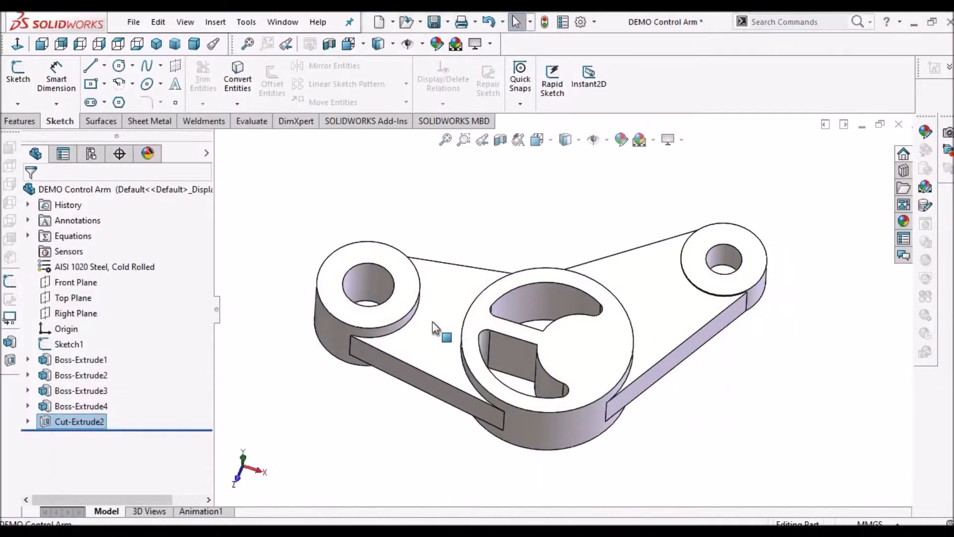
left_click(434, 326)
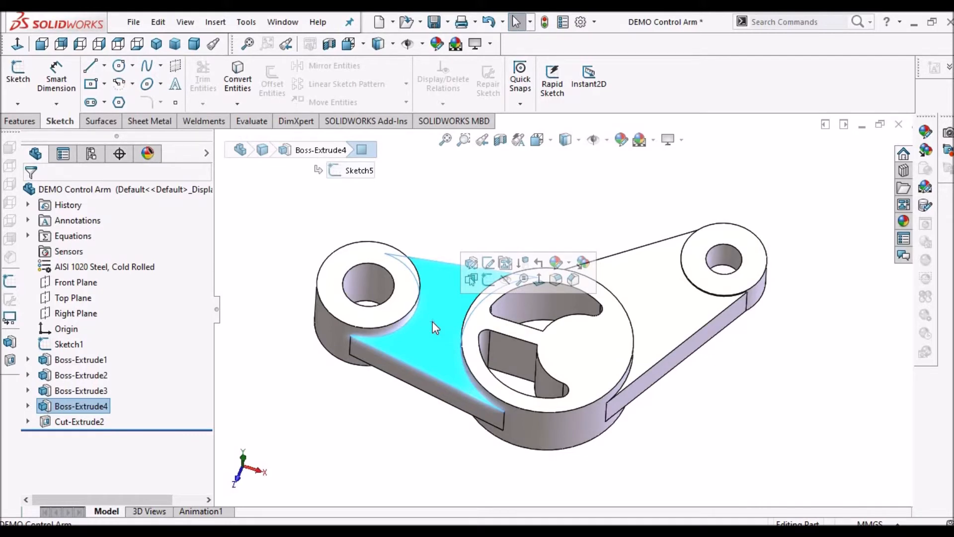
left_click(19, 84)
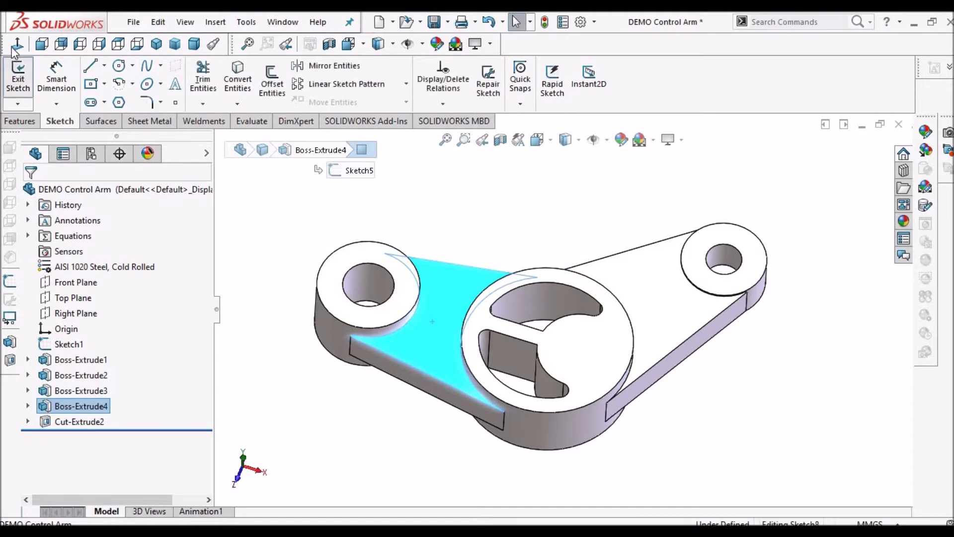
left_click(579, 146)
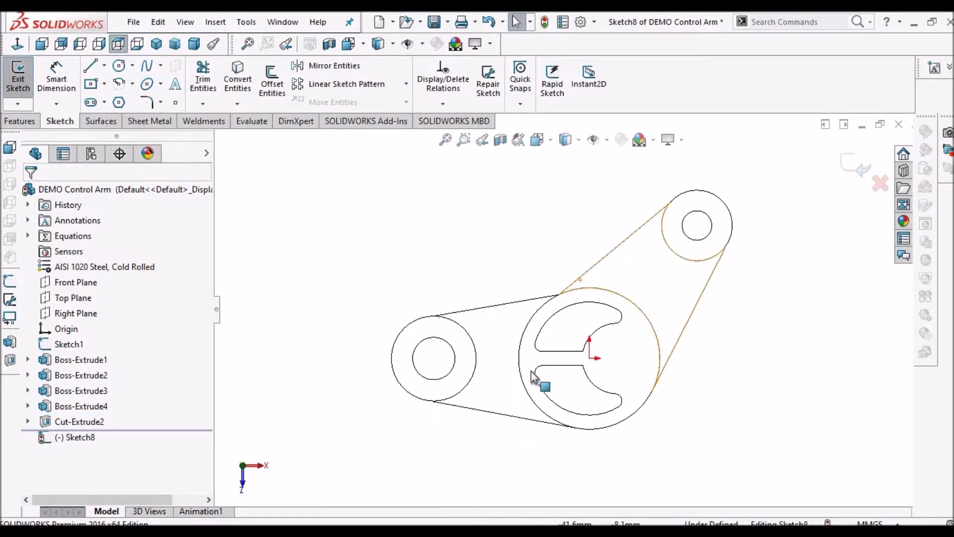
Offset both straight edges of the arm between the 60 mm boss and the hub inward by 10 mm.
scroll(531, 371, "down", 2)
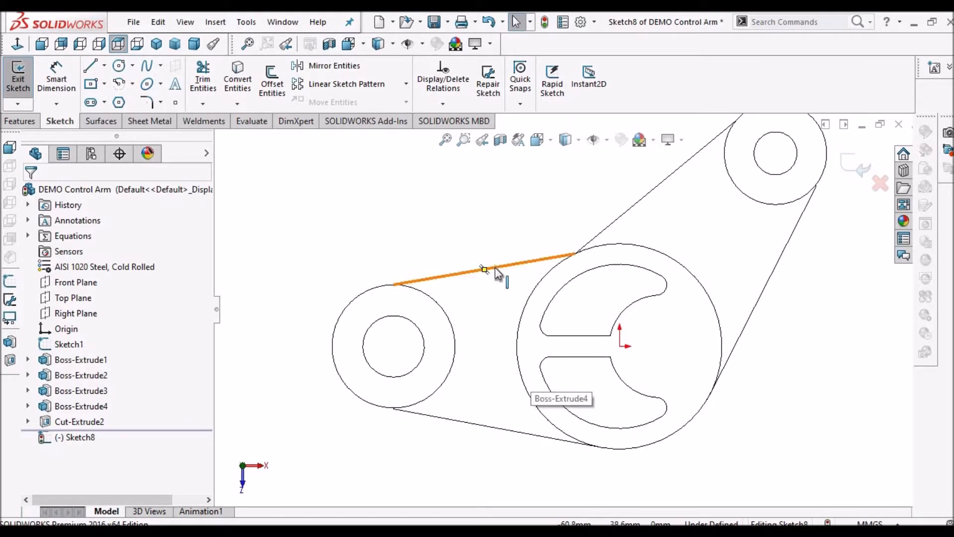
left_click(495, 267)
left_click(274, 85)
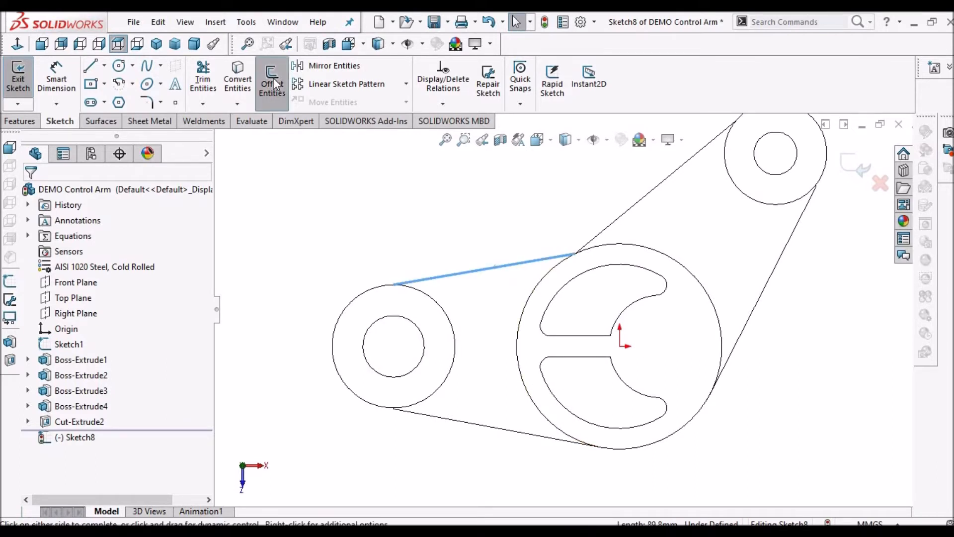
left_click(53, 266)
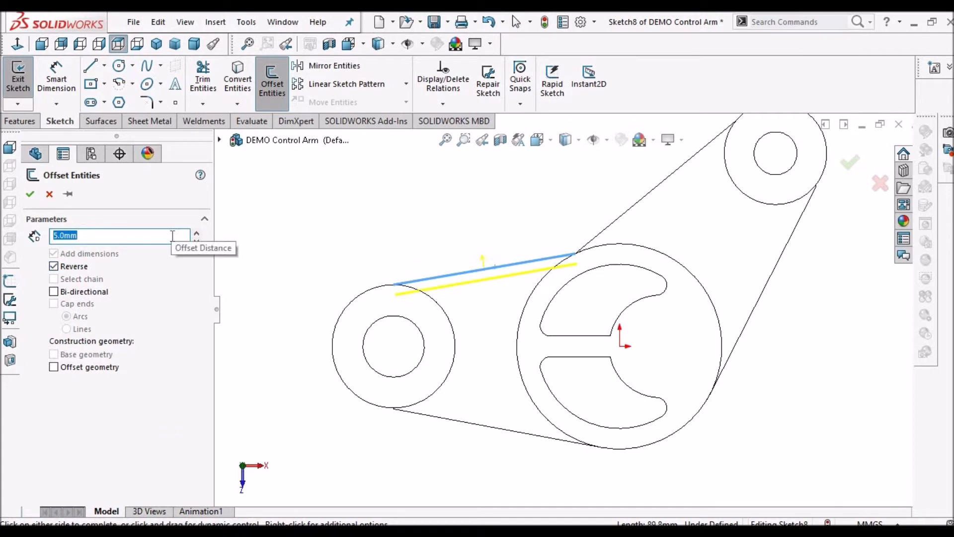
type("10")
key("Return")
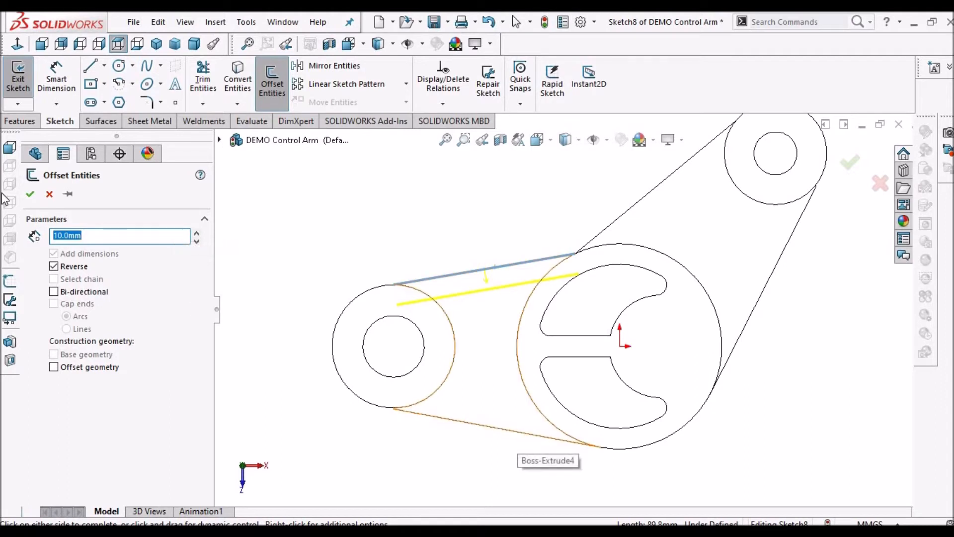
left_click(30, 195)
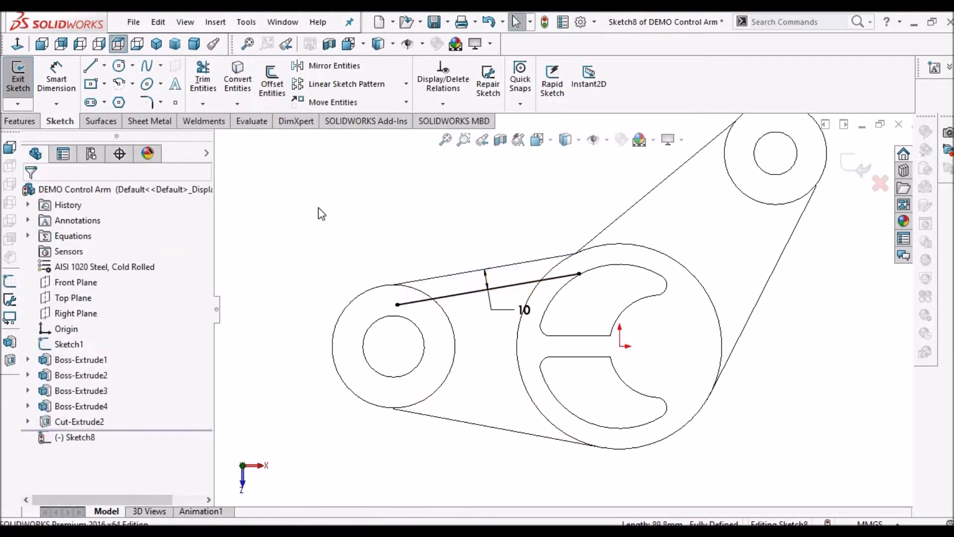
key("Return")
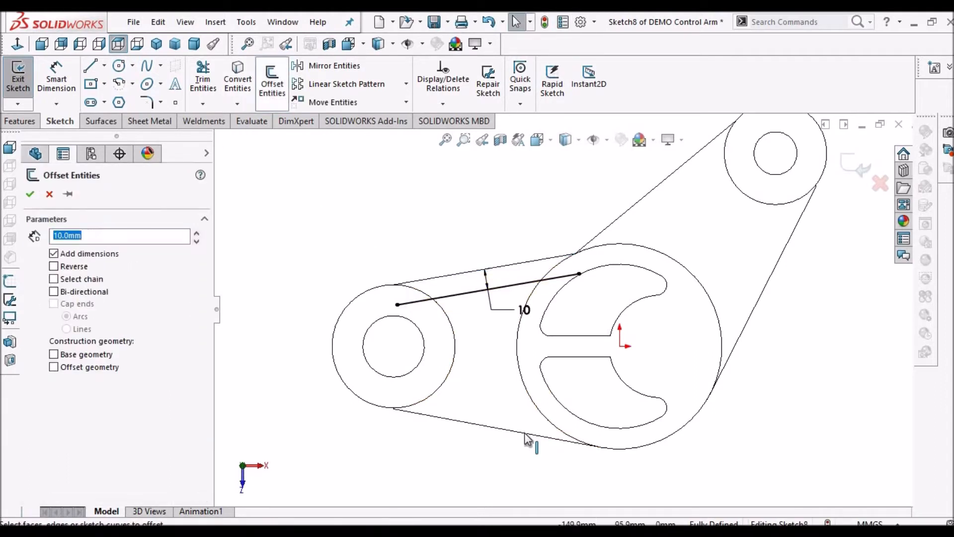
left_click(497, 427)
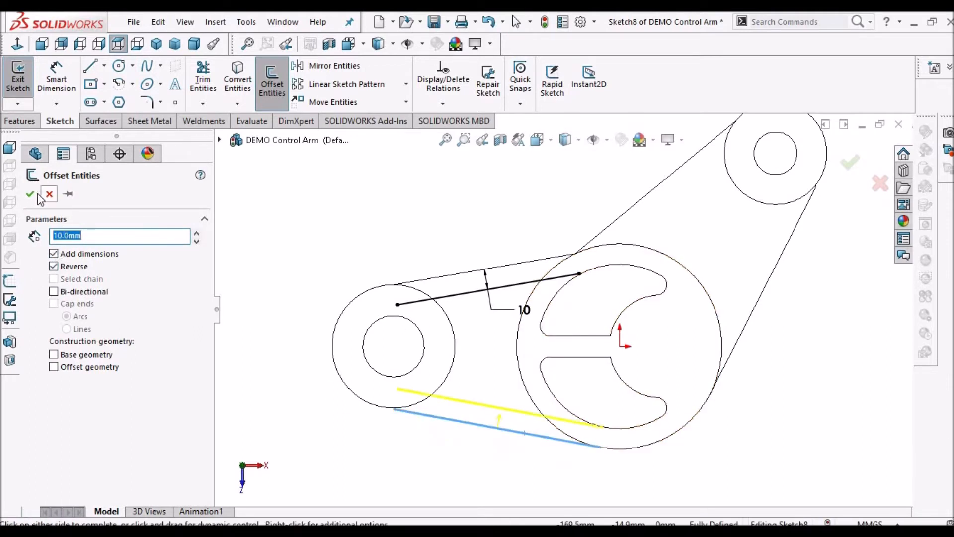
Offset both straight edges of the arm between the 50 mm boss and the hub inward by 10 mm.
left_click(646, 195)
left_click(272, 82)
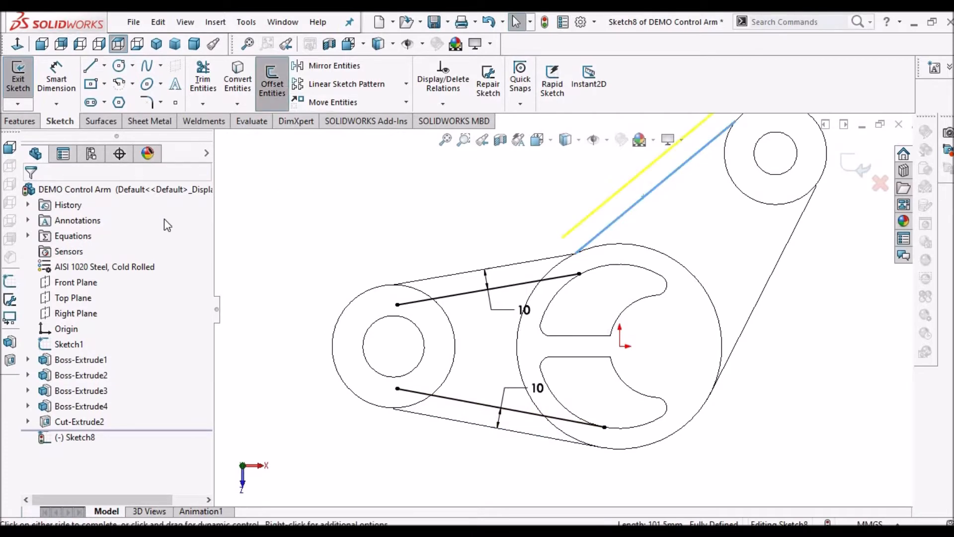
left_click(54, 266)
left_click(30, 194)
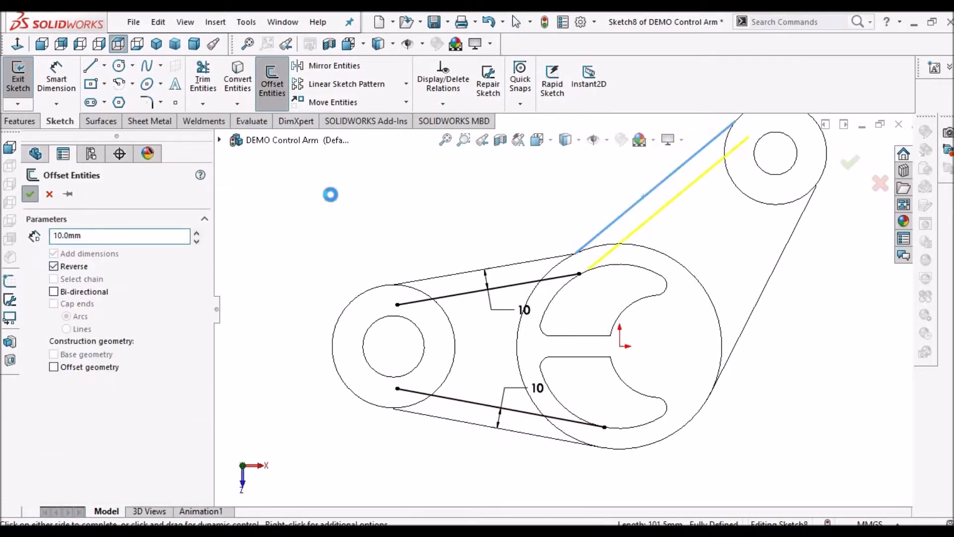
left_click(787, 247)
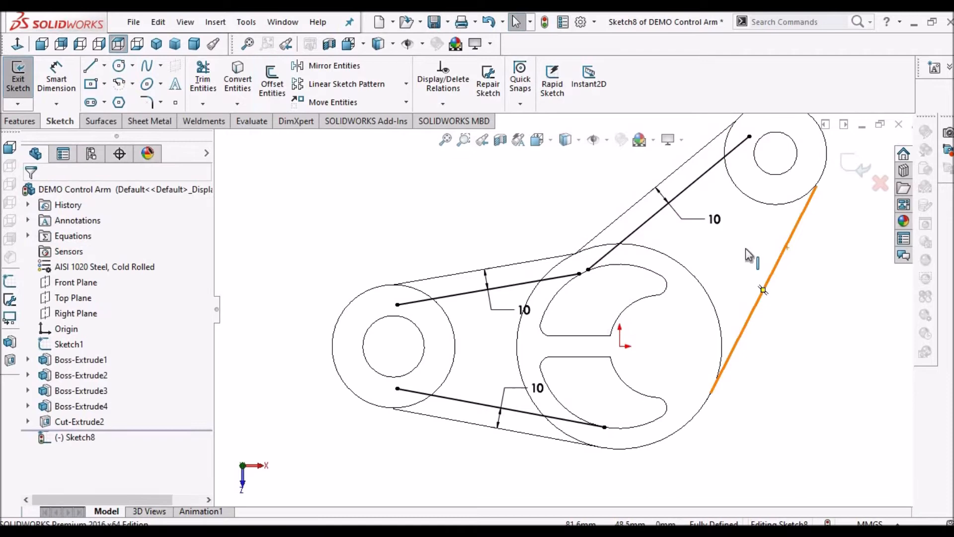
left_click(273, 82)
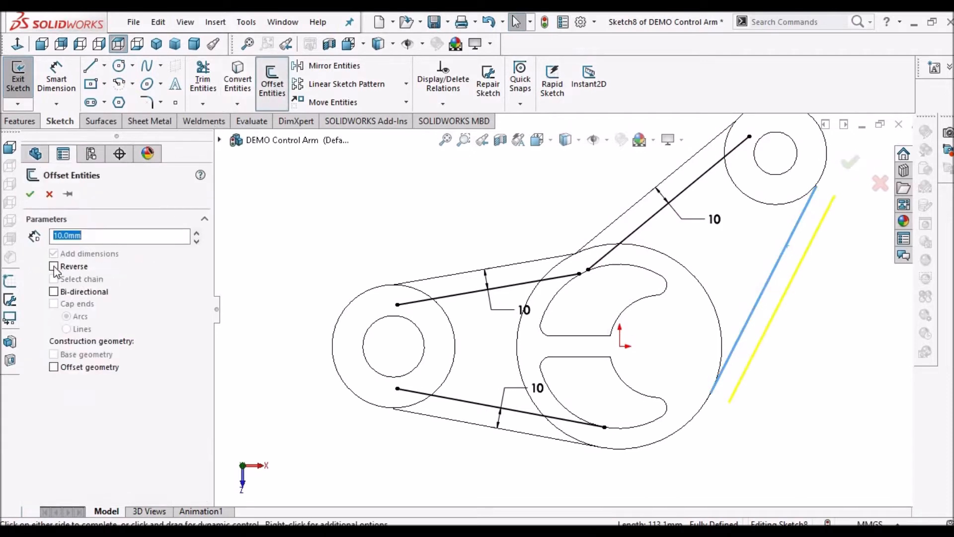
left_click(30, 194)
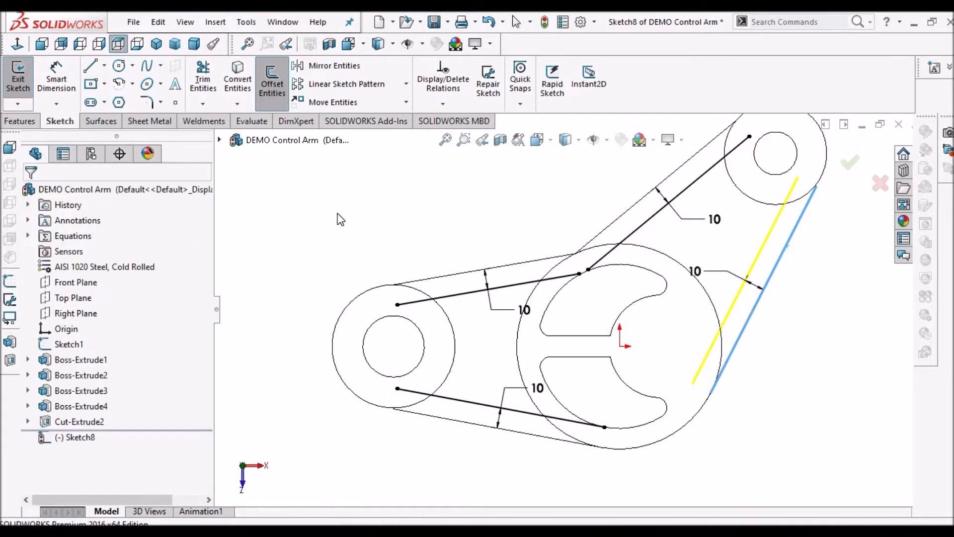
Try to convert the outer circular edge of the left boss into sketch geometry.
key("f")
scroll(529, 358, "down", 3)
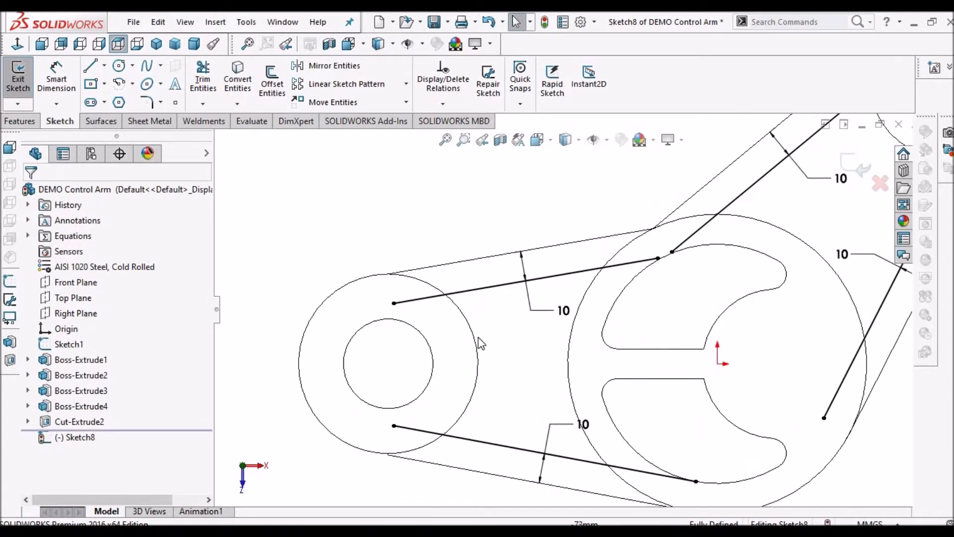
left_click(472, 329)
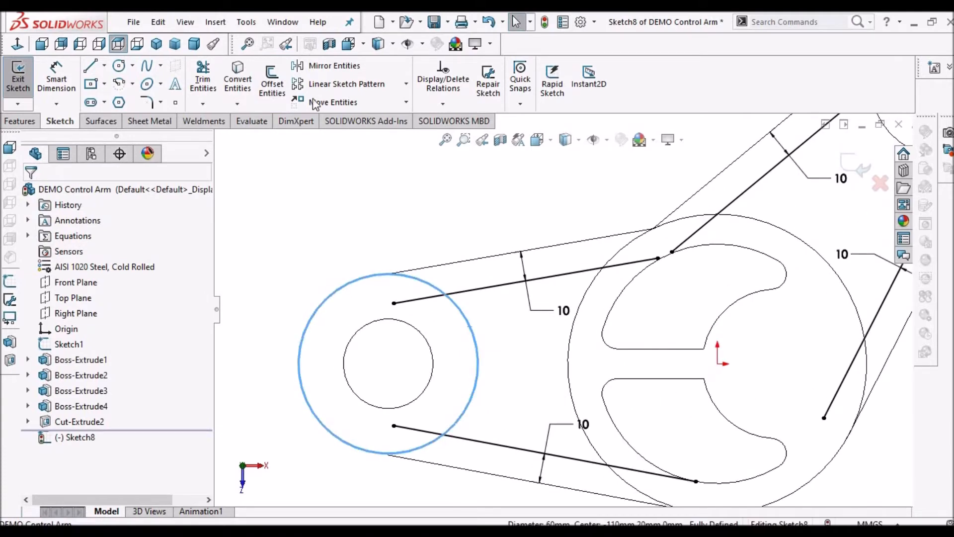
left_click(239, 80)
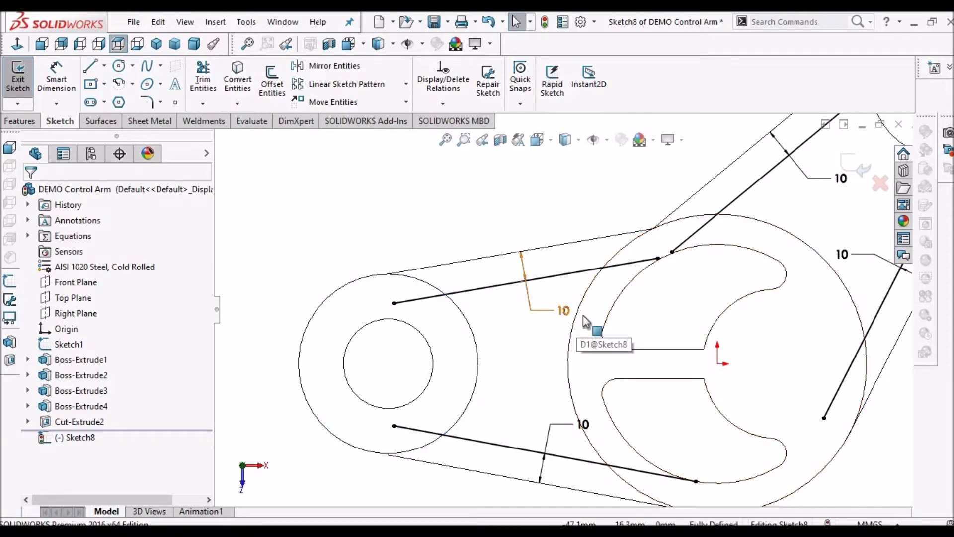
scroll(577, 350, "up", 2)
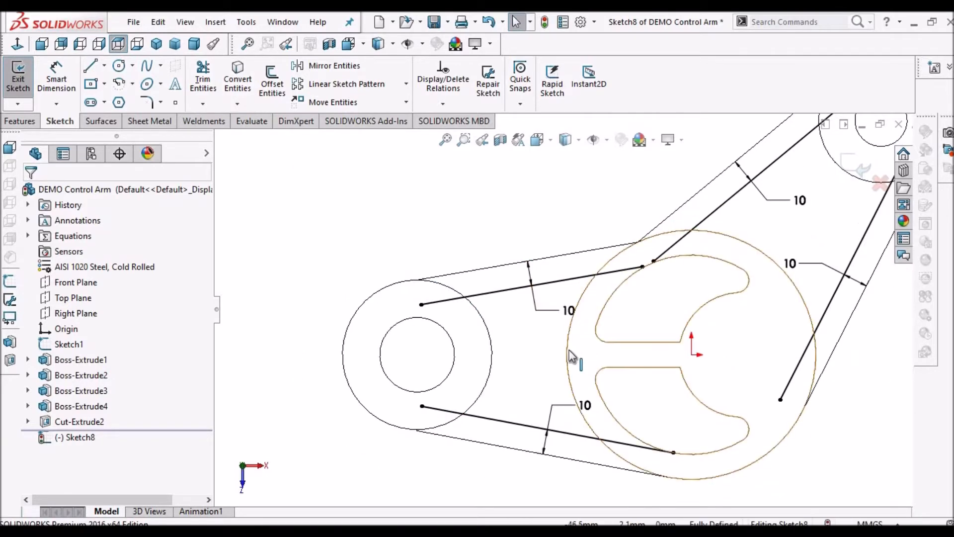
left_click(563, 350)
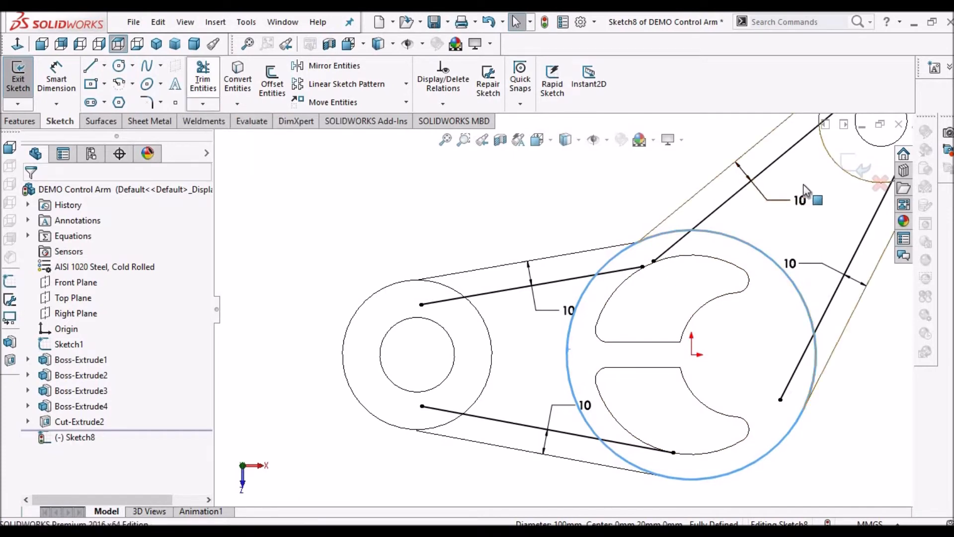
scroll(797, 189, "up", 1)
scroll(797, 189, "down", 2)
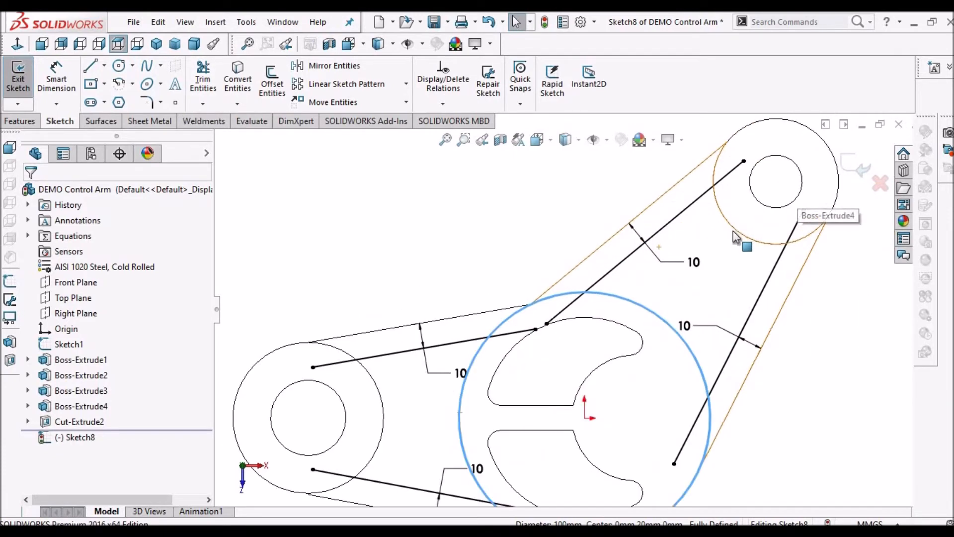
Convert the outer circular edges of the upper-right, central and left bosses into sketch entities.
left_click(735, 236)
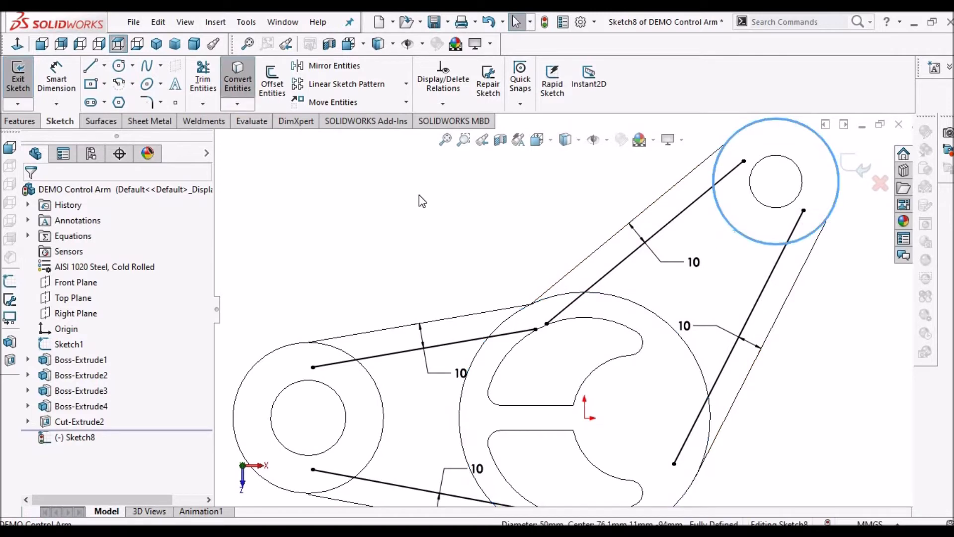
key("f")
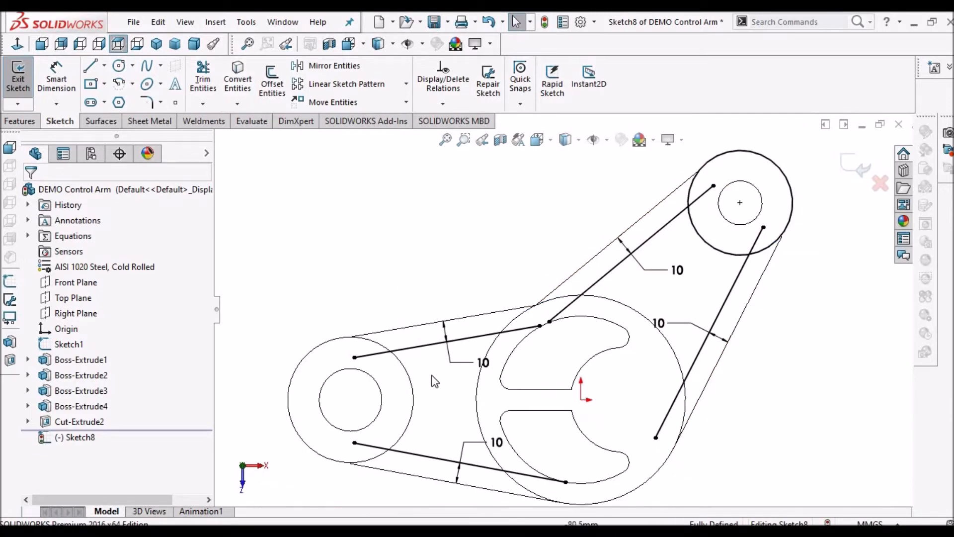
left_click(638, 310)
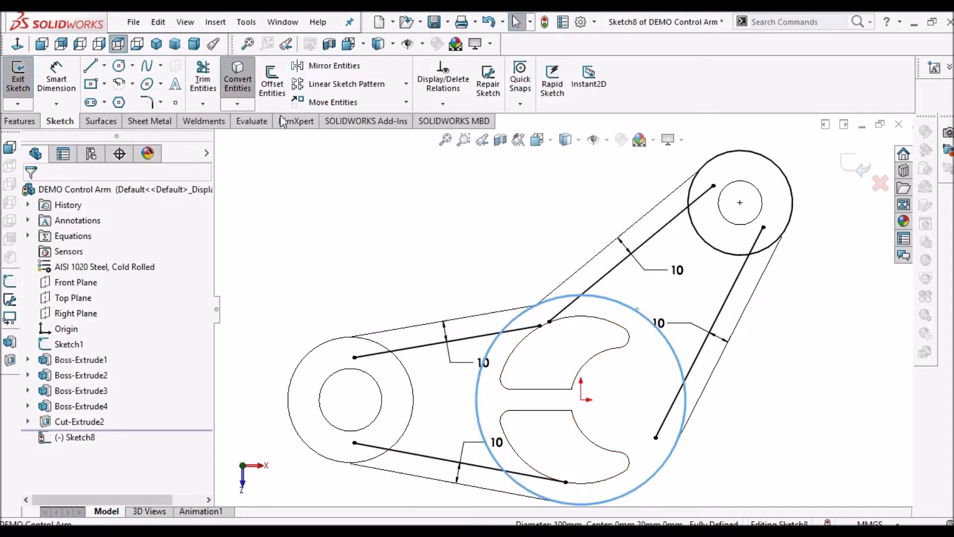
left_click(388, 390)
left_click(400, 362)
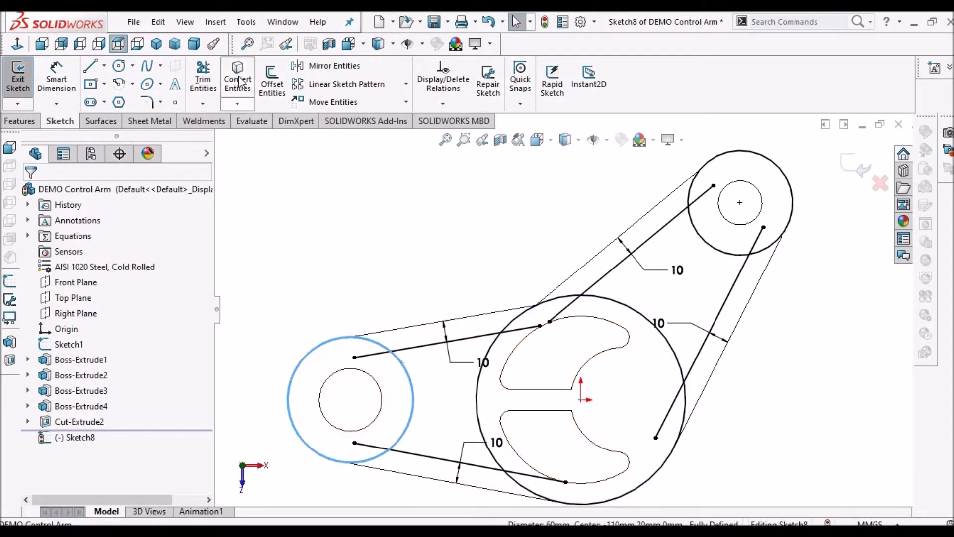
left_click(372, 247)
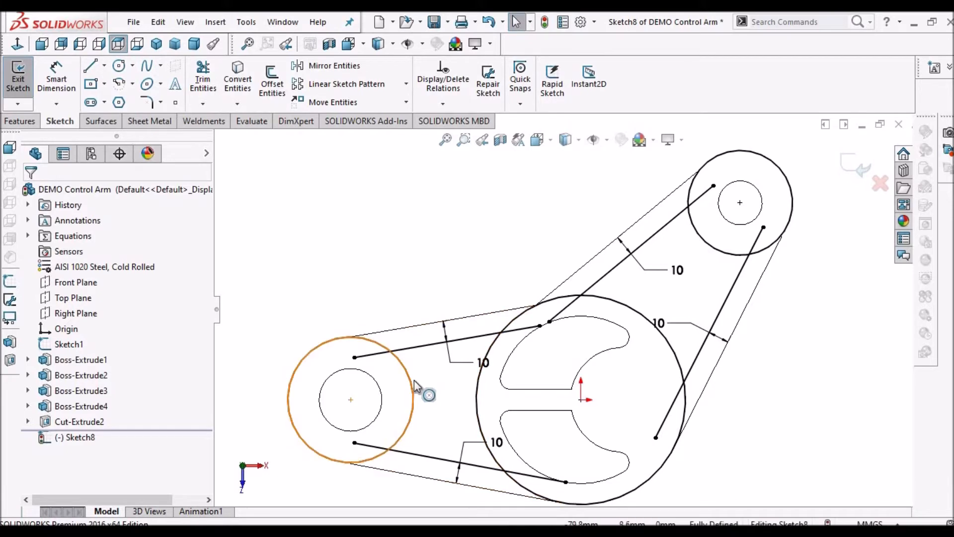
Power-trim the far-side arcs of the left and upper-right circles, keeping the arcs between the offset lines that face the central boss.
scroll(414, 380, "down", 2)
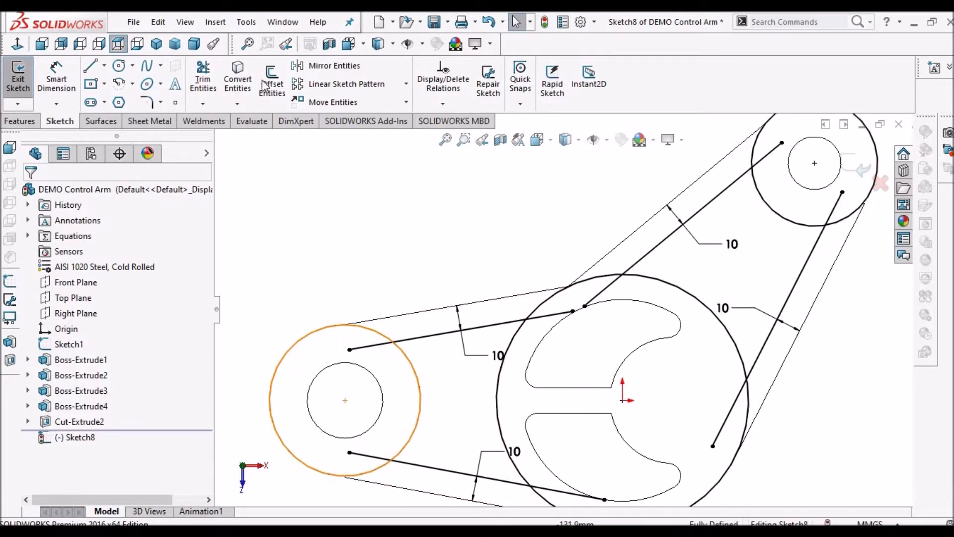
left_click(207, 70)
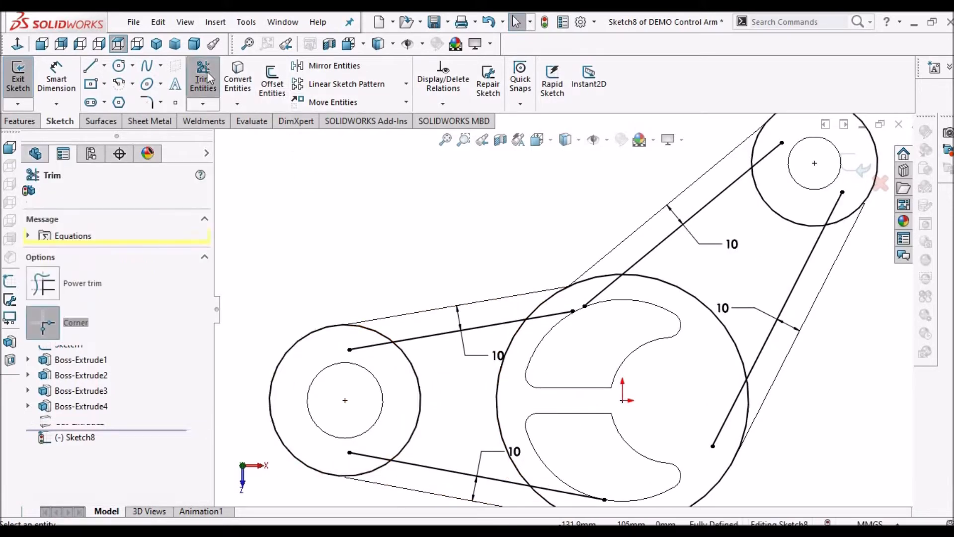
left_click(45, 284)
mouse_move(351, 341)
left_mouse_down()
mouse_move(306, 381)
mouse_move(262, 369)
left_mouse_up()
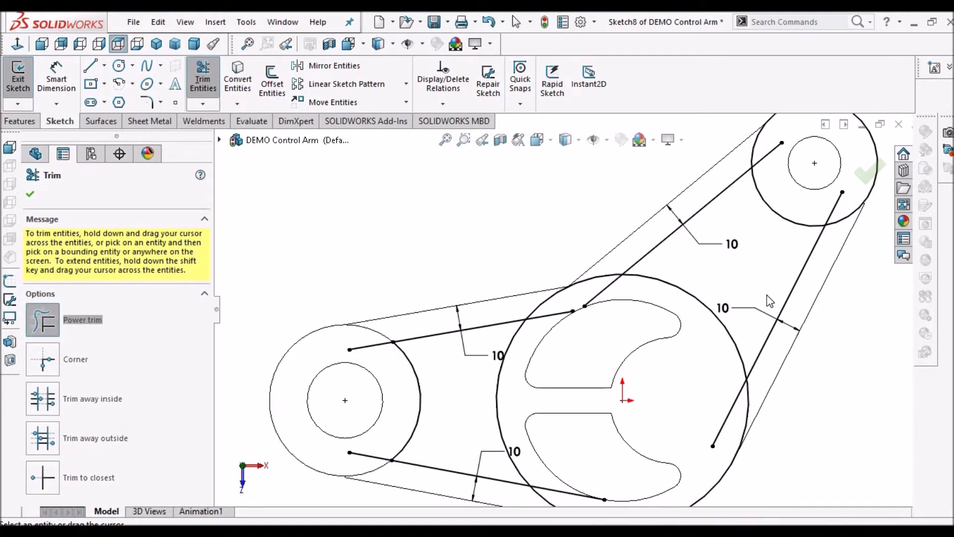
key("f")
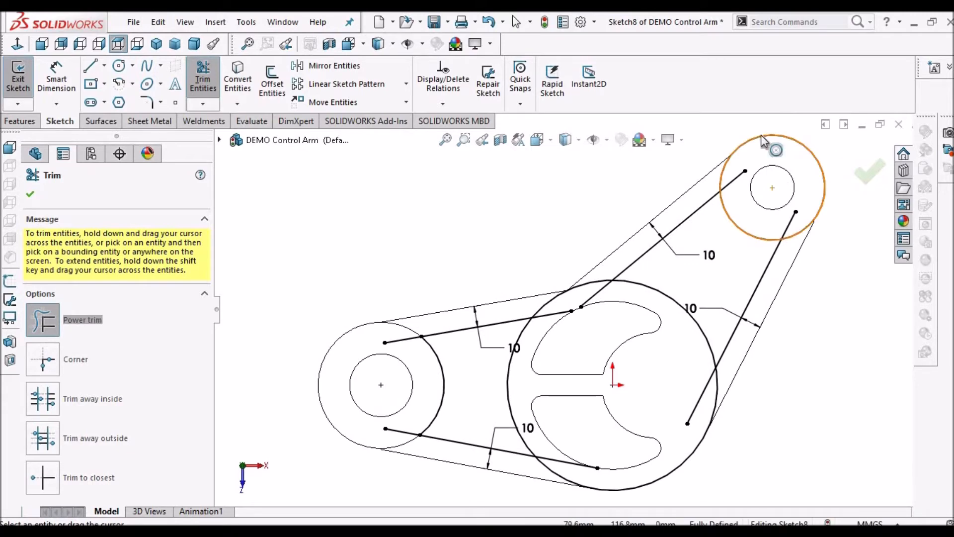
left_click_drag(837, 182, 815, 195)
Power-trim the central circle's lower arc and the short upper arc between the two arms, keeping only the arcs bounding the pockets.
scroll(684, 404, "down", 2)
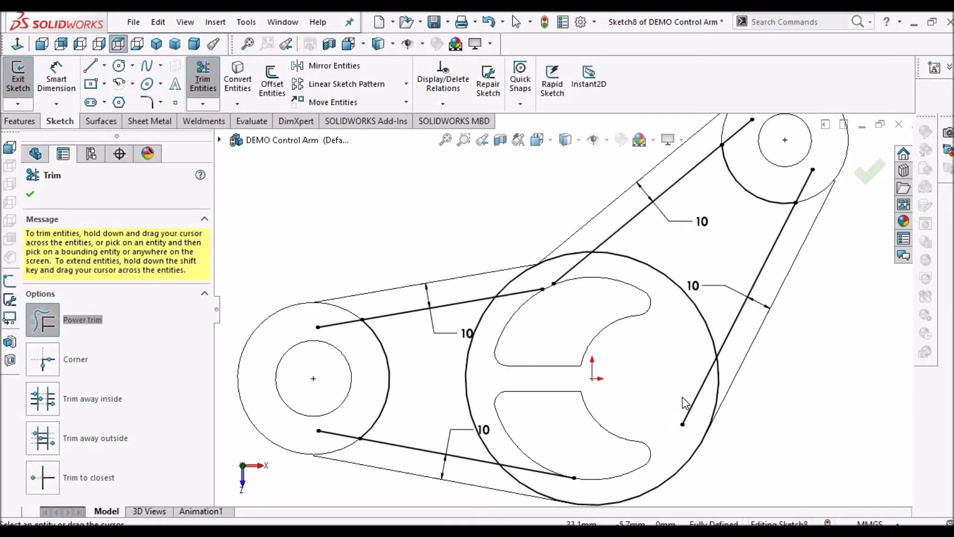
left_click_drag(704, 484, 662, 435)
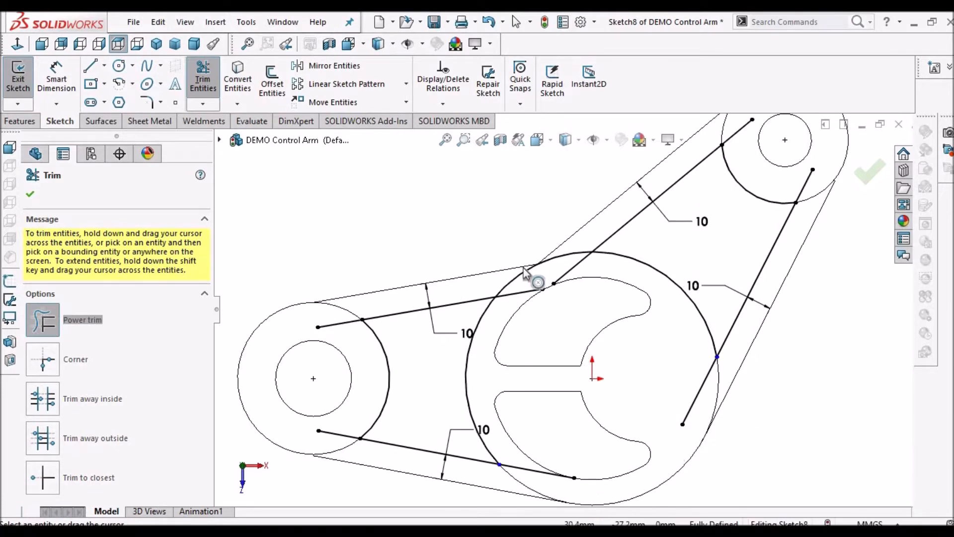
left_click_drag(519, 247, 544, 276)
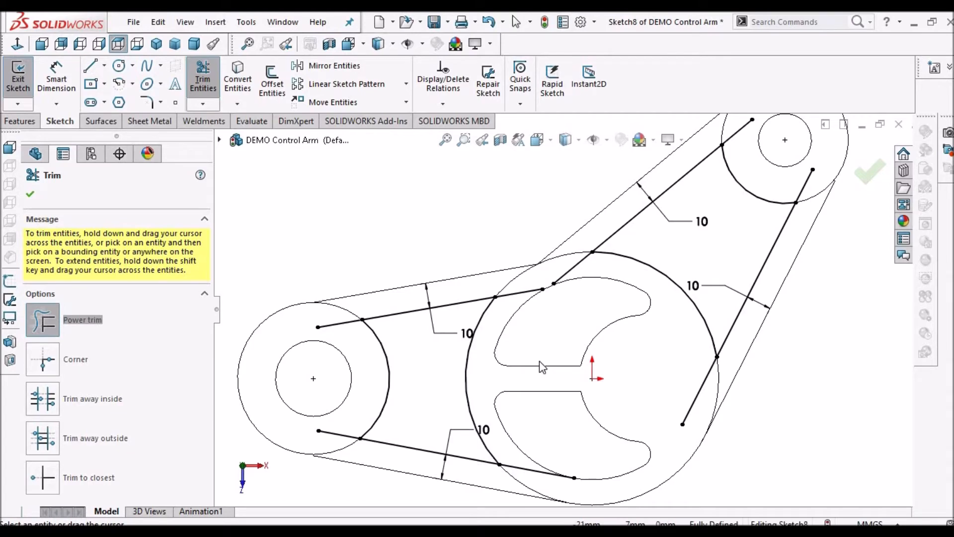
Corner-trim the left arm's two offset lines against the left and central arcs to form a closed pocket profile.
left_click(44, 364)
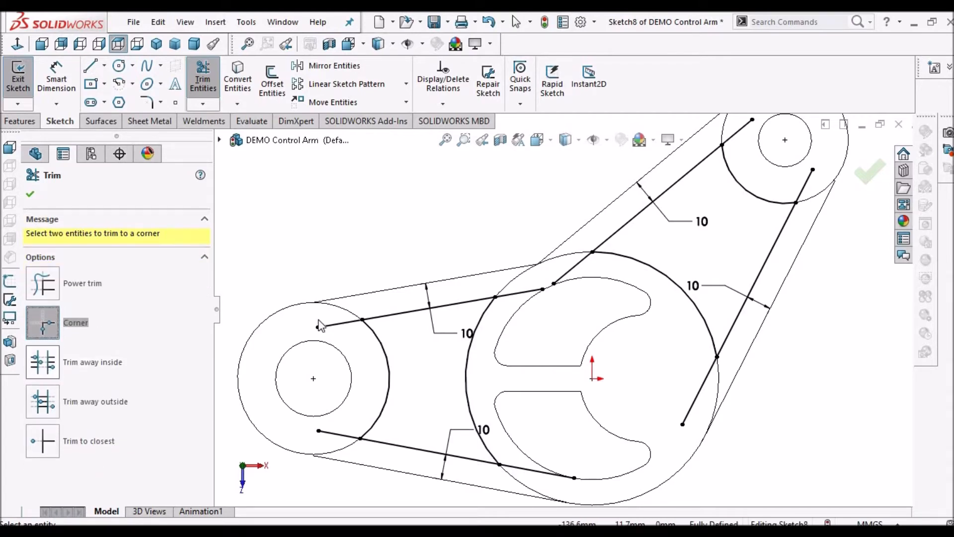
left_click(383, 317)
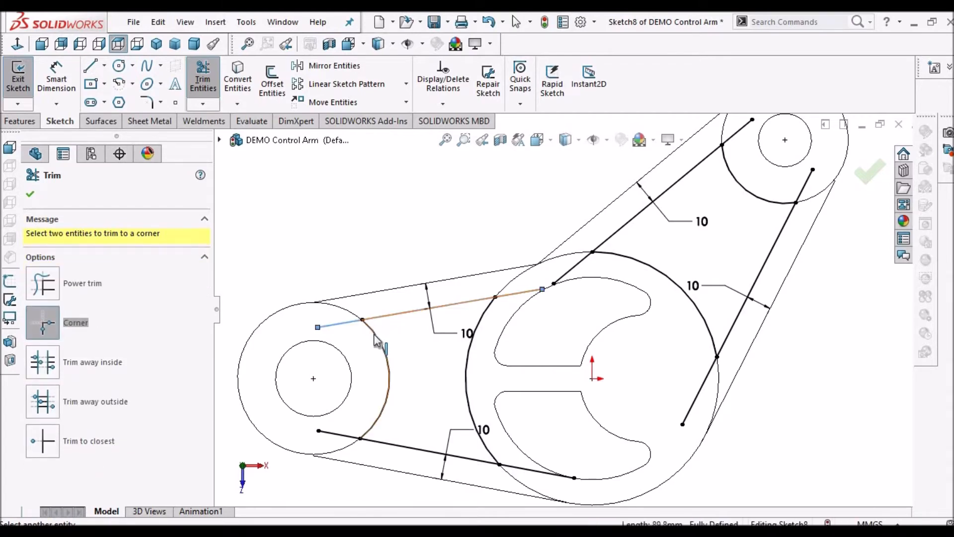
left_click(378, 413)
left_click(390, 445)
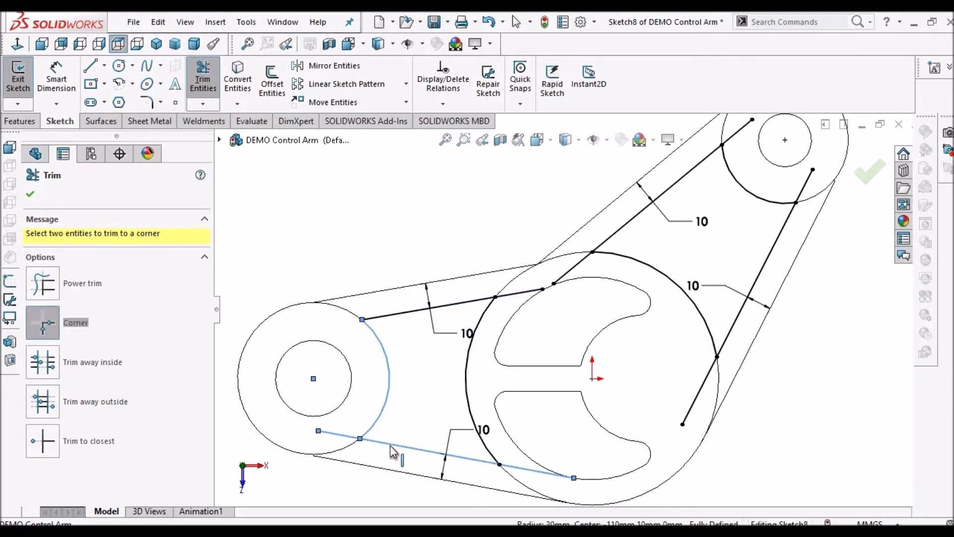
left_click(481, 461)
left_click(486, 309)
left_click(476, 300)
left_click(486, 310)
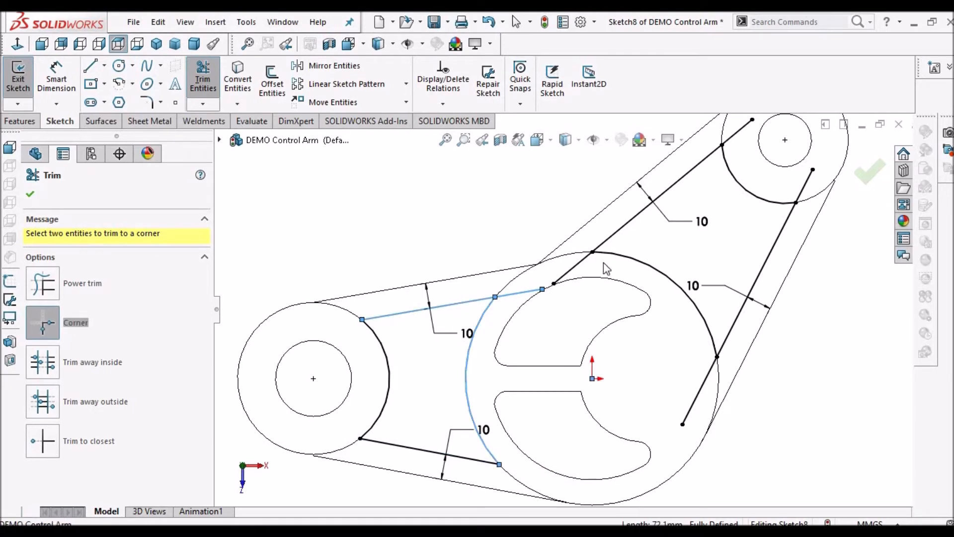
Corner-trim the right arm's two offset lines against the central and upper-right arcs to close the second pocket profile, and finish trimming.
left_click(614, 235)
left_click(621, 254)
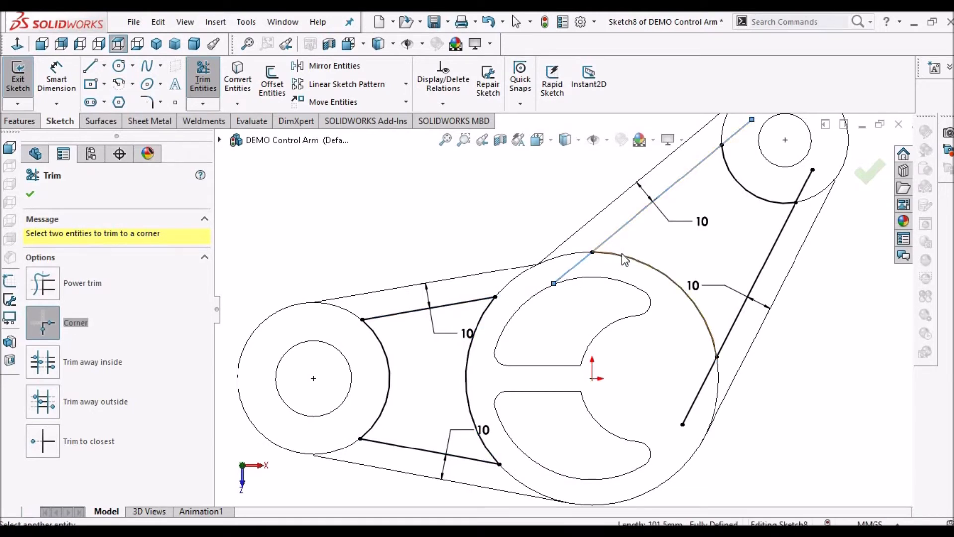
left_click(710, 155)
left_click(732, 169)
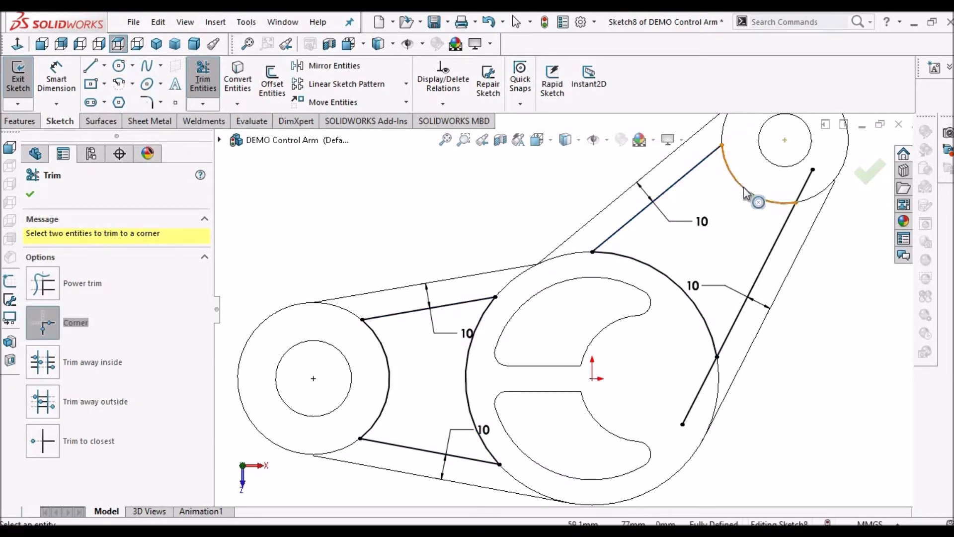
left_click(782, 230)
left_click(777, 237)
left_click(696, 309)
left_click(30, 195)
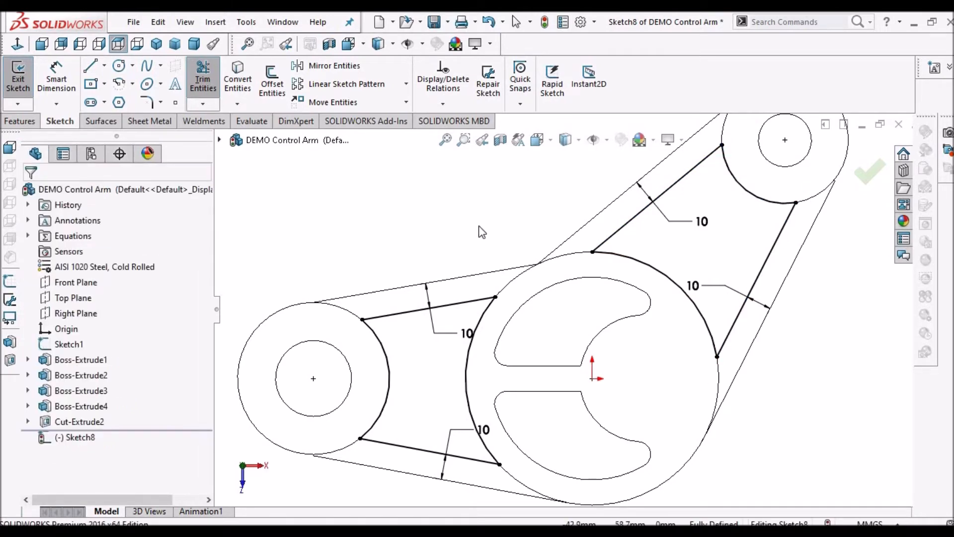
Switch the model's display style from wireframe to Shaded With Edges in a tilted 3D view.
mouse_move(502, 230)
middle_mouse_down()
mouse_move(503, 262)
mouse_move(492, 239)
middle_mouse_up()
left_click(571, 144)
left_click(567, 170)
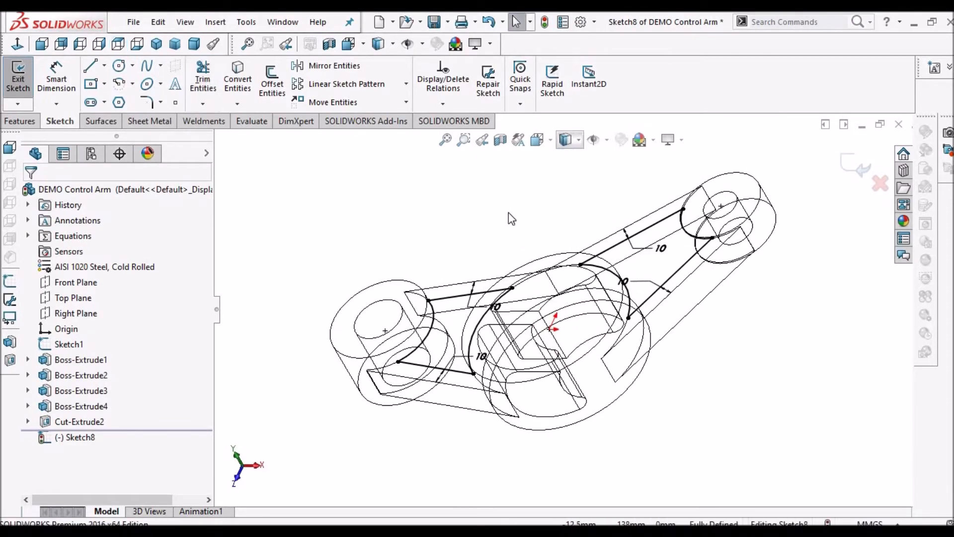
mouse_move(548, 201)
middle_mouse_down()
mouse_move(532, 199)
mouse_move(507, 271)
mouse_move(545, 324)
mouse_move(536, 272)
mouse_move(547, 209)
mouse_move(559, 215)
mouse_move(545, 217)
middle_mouse_up()
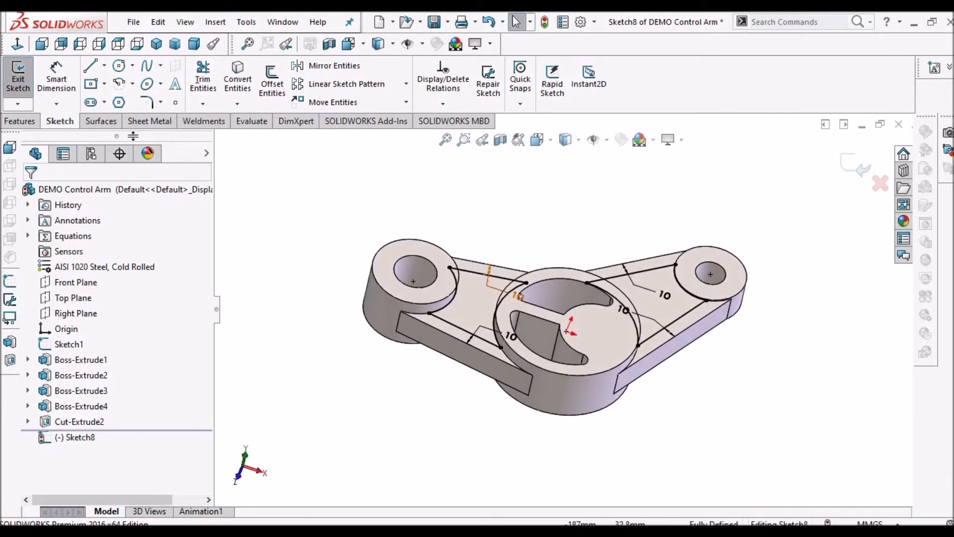
Cut-extrude both arm pocket profiles to a blind depth of 6 mm.
left_click(15, 124)
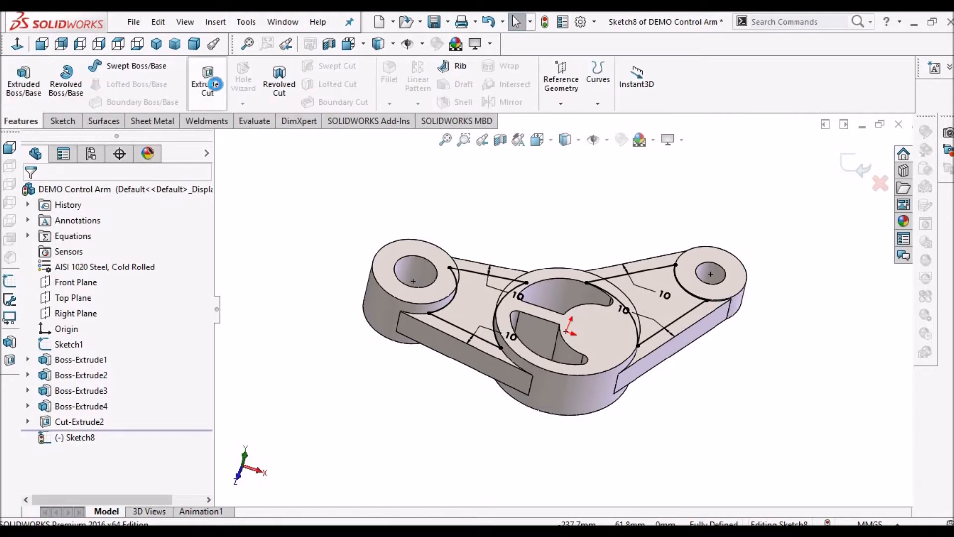
left_click(214, 83)
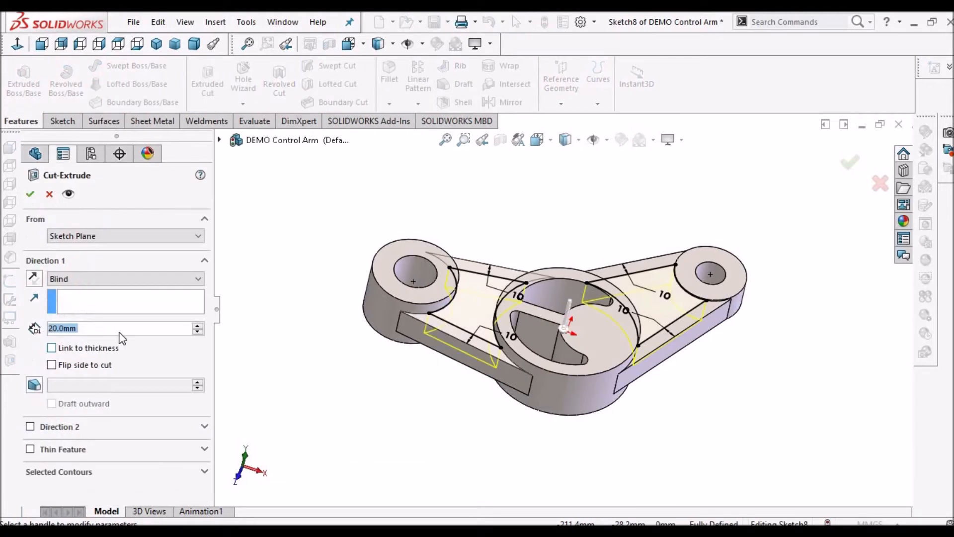
type("6")
key("Return")
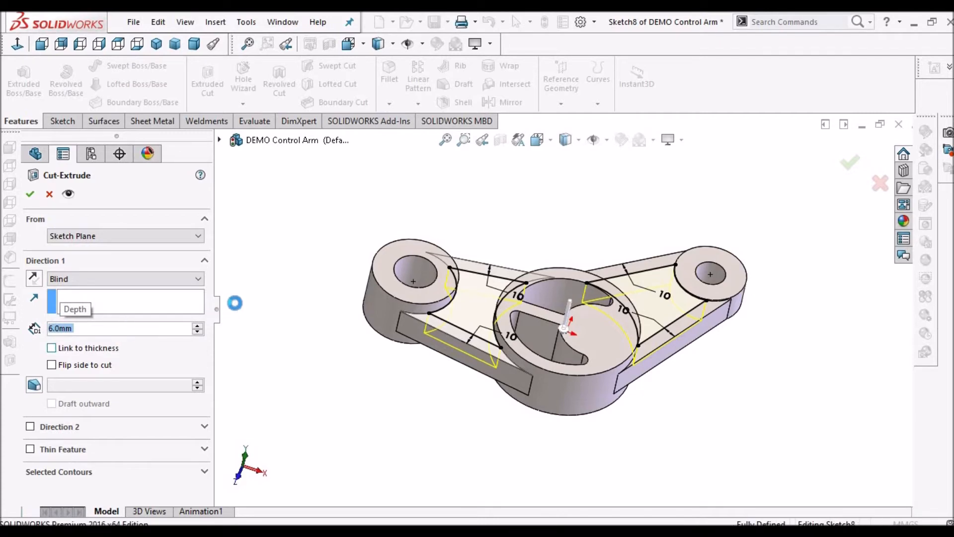
left_click(31, 196)
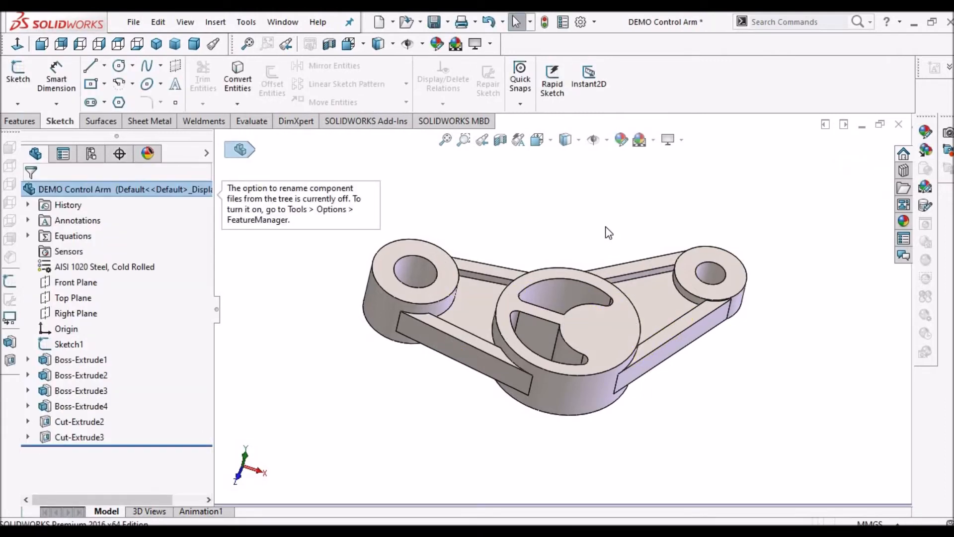
mouse_move(549, 214)
middle_mouse_down()
mouse_move(528, 294)
mouse_move(558, 404)
mouse_move(677, 324)
mouse_move(559, 362)
mouse_move(559, 341)
mouse_move(592, 374)
mouse_move(577, 309)
mouse_move(526, 214)
mouse_move(541, 332)
mouse_move(492, 325)
mouse_move(488, 314)
middle_mouse_up()
left_click(503, 300)
scroll(488, 312, "up", 1)
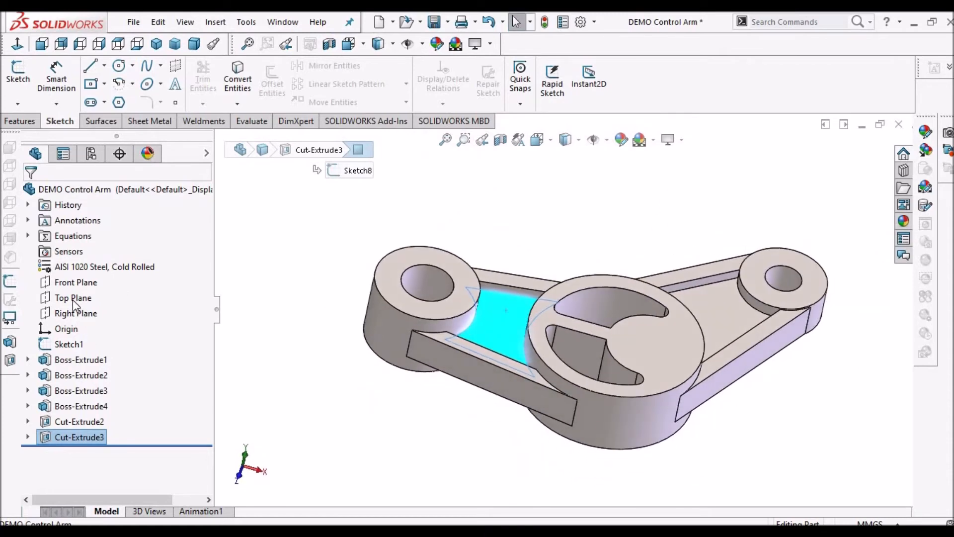
key("Escape")
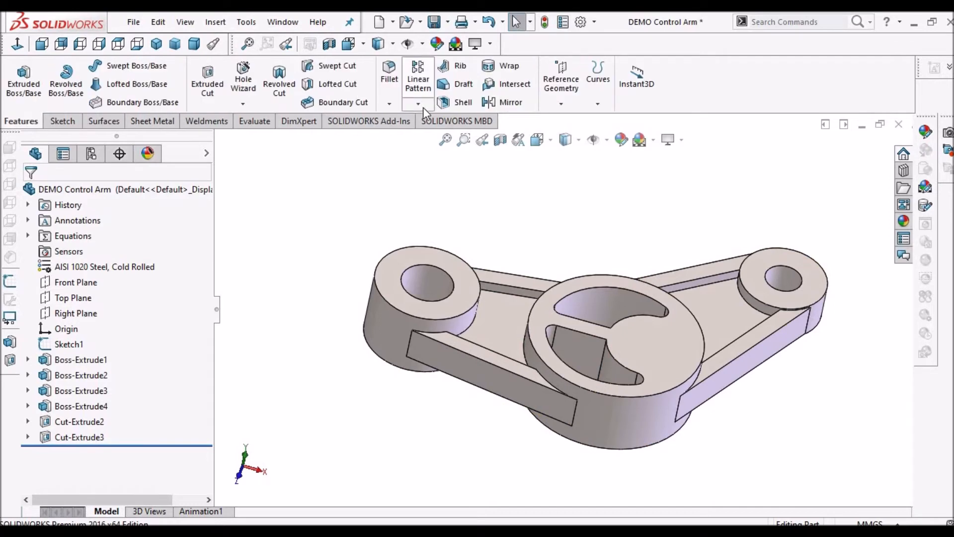
Mirror the arm pocket cut, Cut-Extrude3, about the Top Plane onto the opposite side of the arm.
left_click(422, 106)
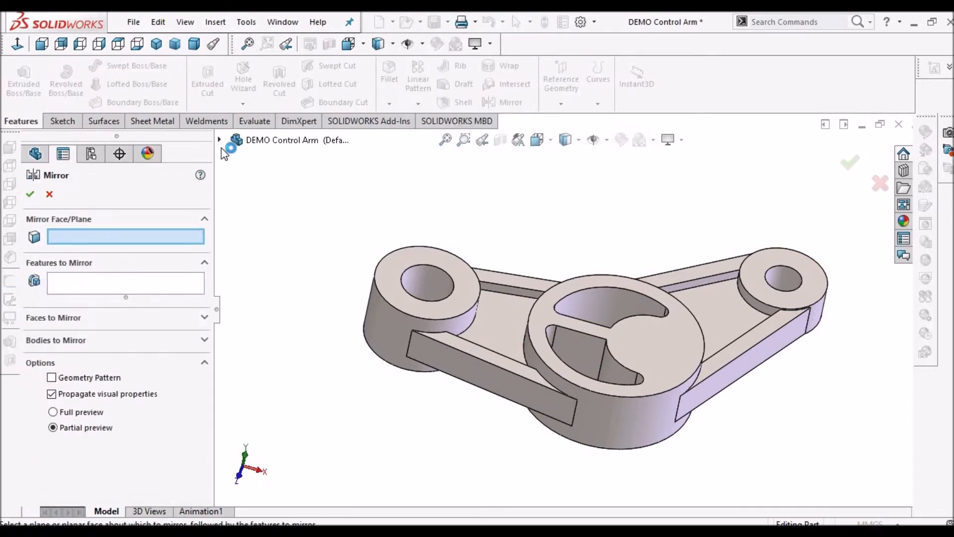
left_click(218, 140)
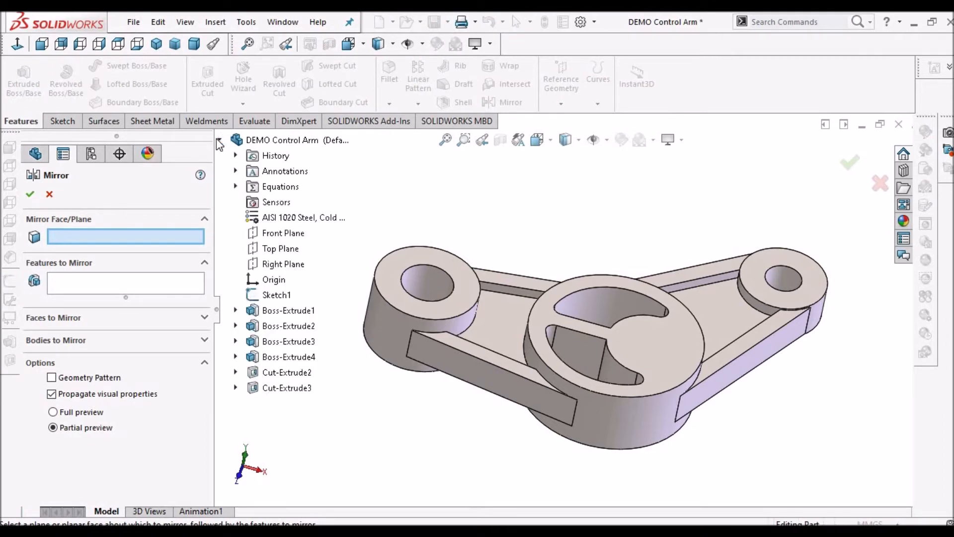
left_click(281, 249)
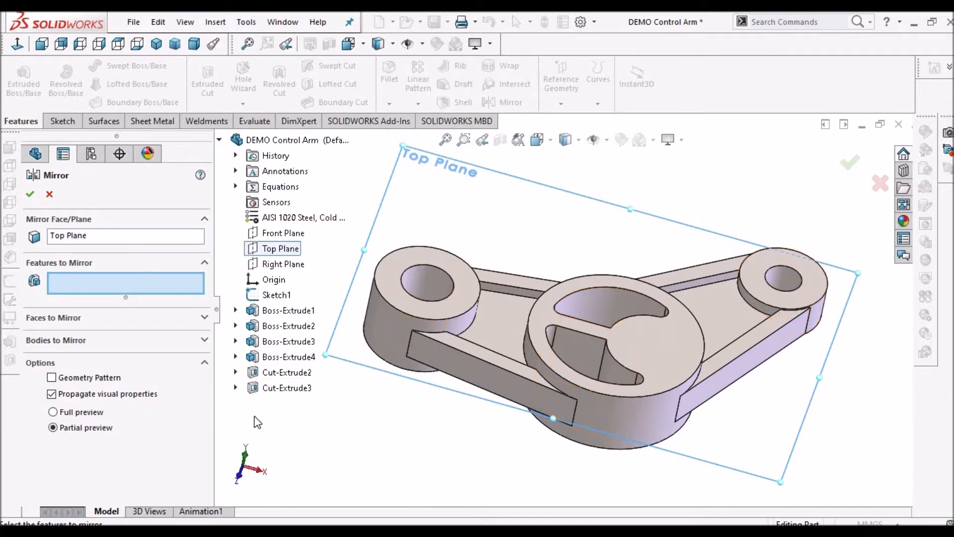
left_click(287, 388)
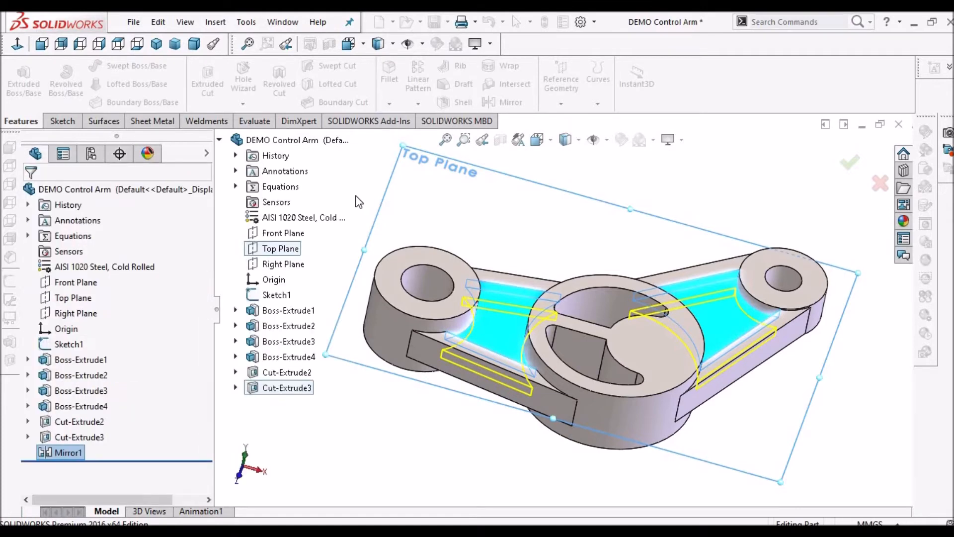
middle_click_drag(533, 213, 673, 401)
scroll(621, 288, "down", 5)
key("ctrl+7")
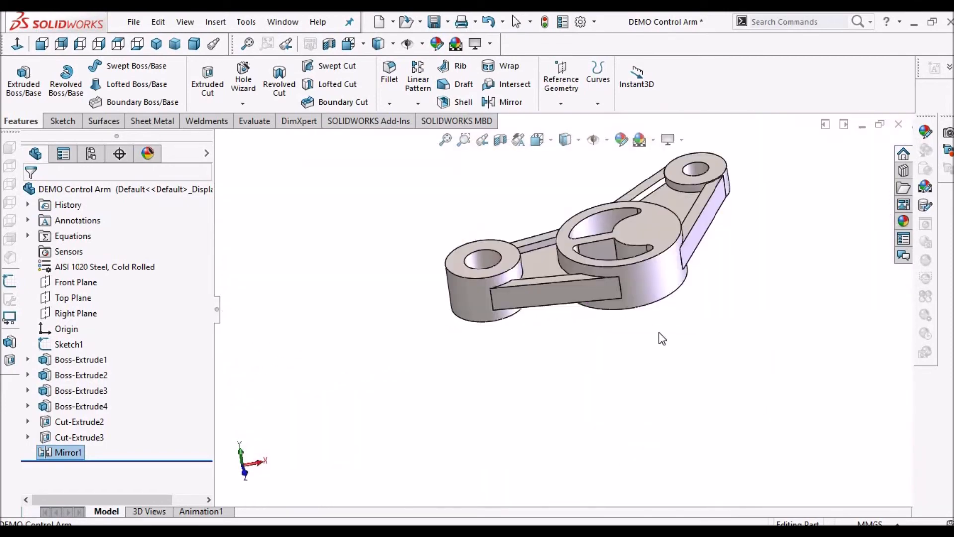
left_click(194, 44)
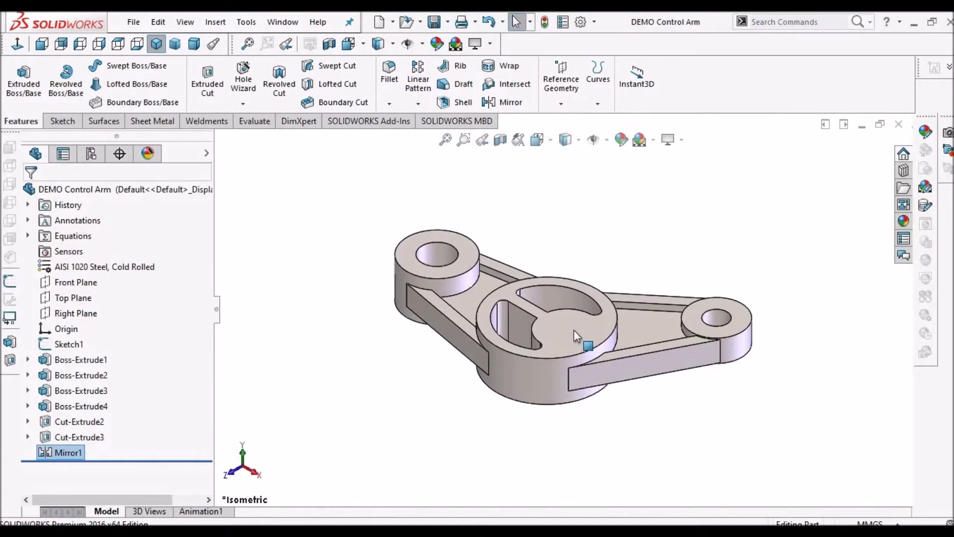
Show the model's sketches and start a new sketch on the top face of the central hub.
left_click(573, 329)
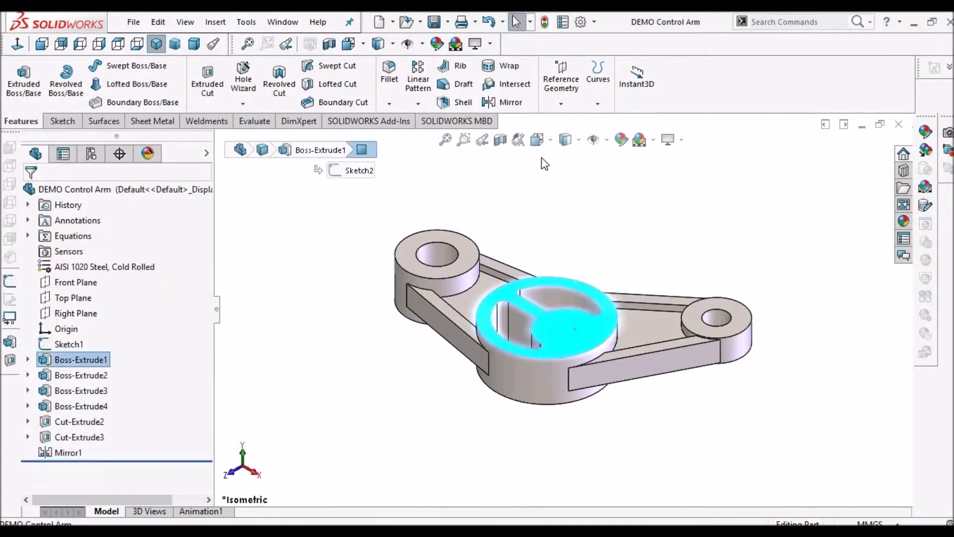
left_click(607, 141)
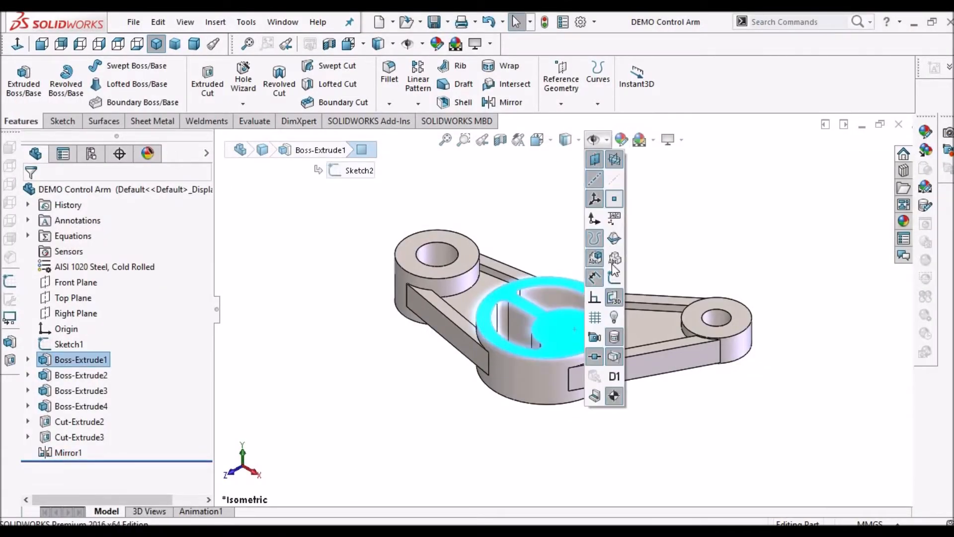
left_click(614, 277)
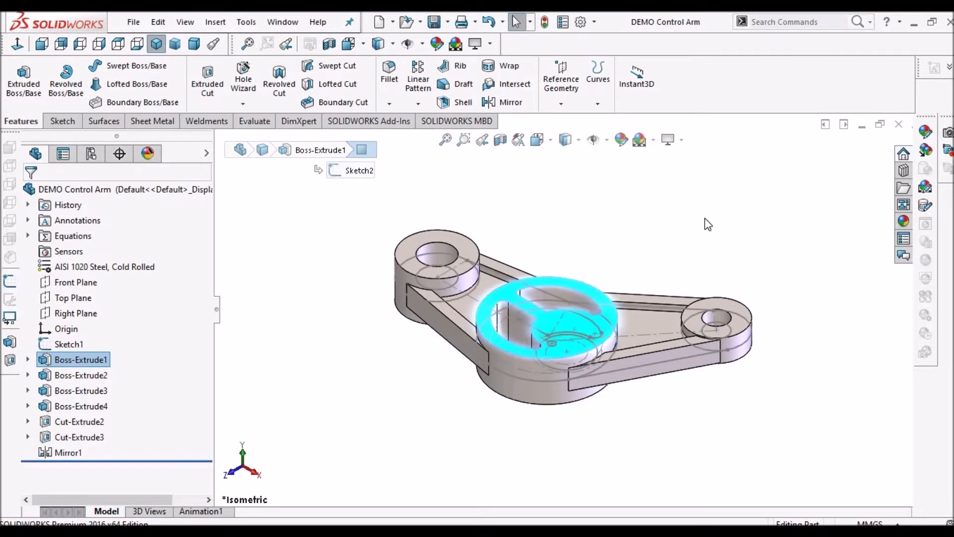
middle_click_drag(701, 219, 683, 306)
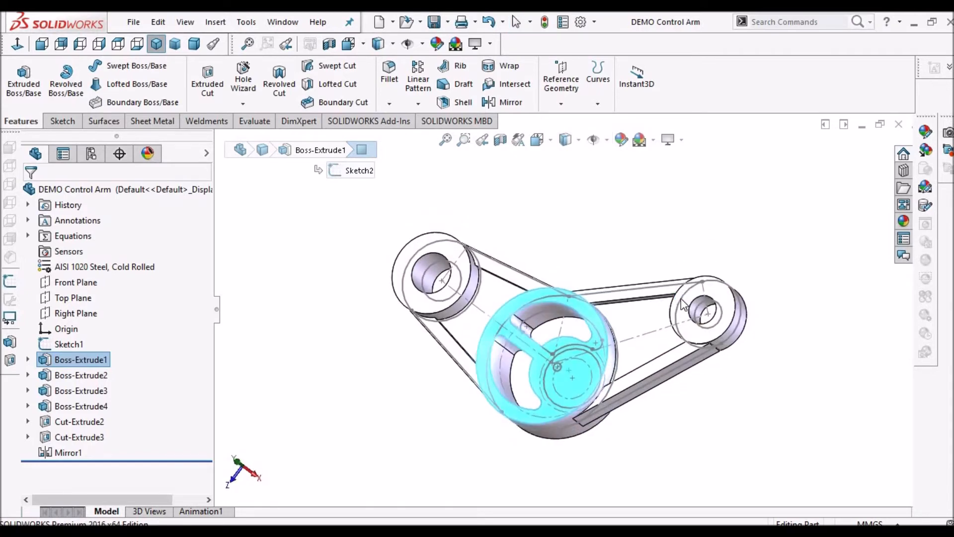
left_click(63, 125)
left_click(17, 75)
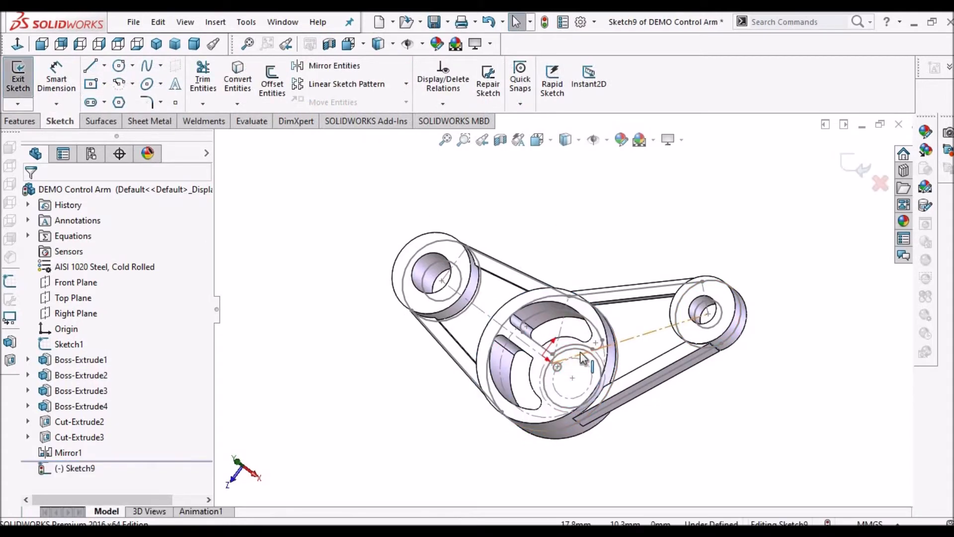
Convert Sketch1's large solid circle inside the central hub into the new sketch and view the sketch face-on.
scroll(580, 351, "down", 3)
scroll(609, 338, "down", 3)
middle_click_drag(612, 326, 614, 354)
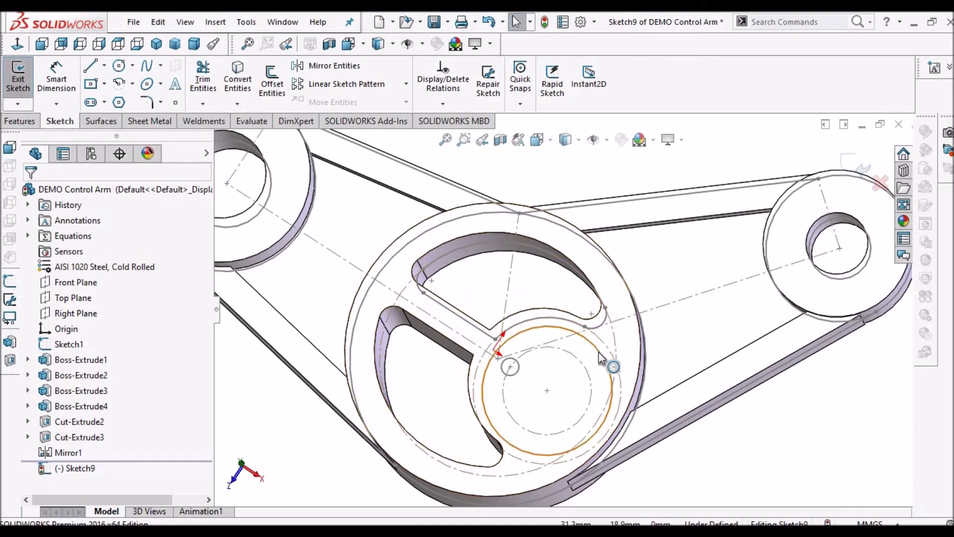
left_click(599, 353)
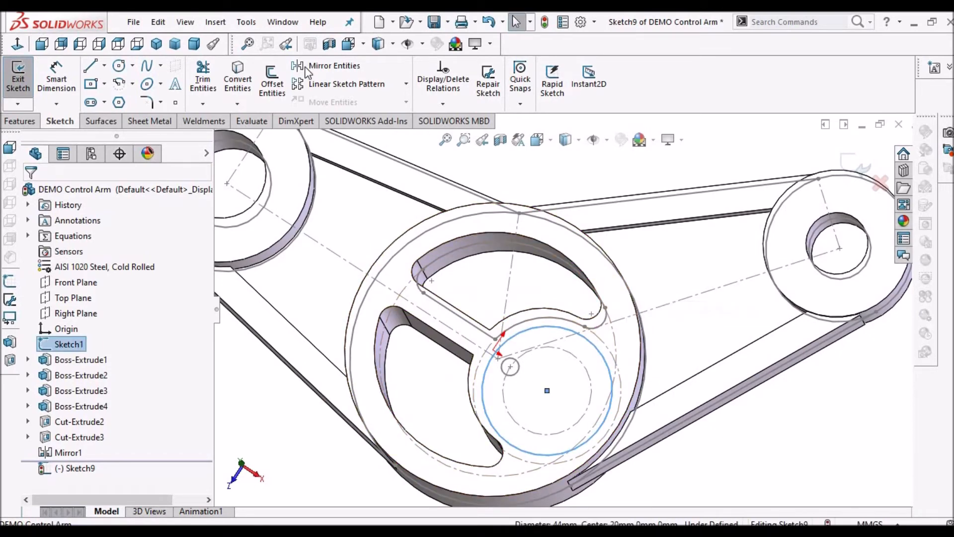
left_click(240, 81)
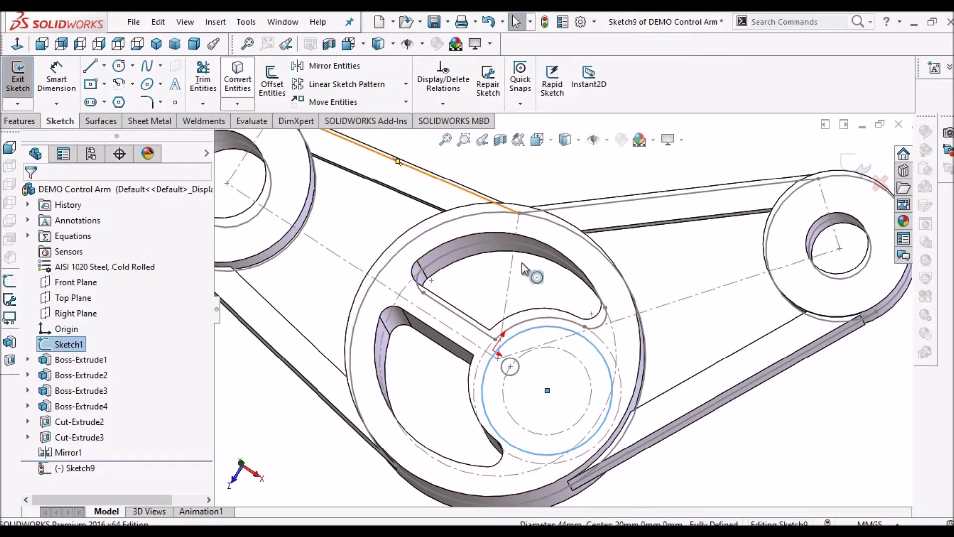
left_click(17, 47)
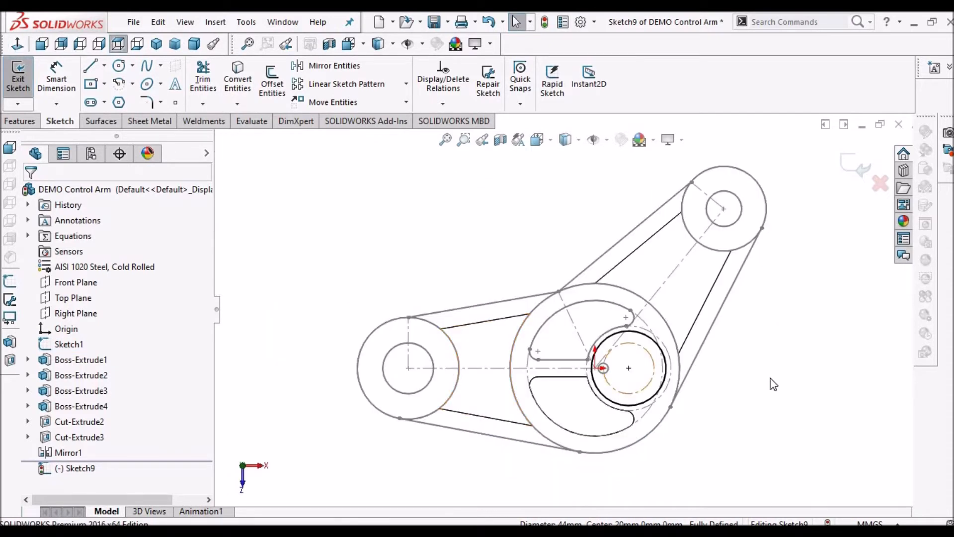
Cut-extrude the converted circle in the central hub to a blind depth of 4 mm.
scroll(607, 415, "down", 3)
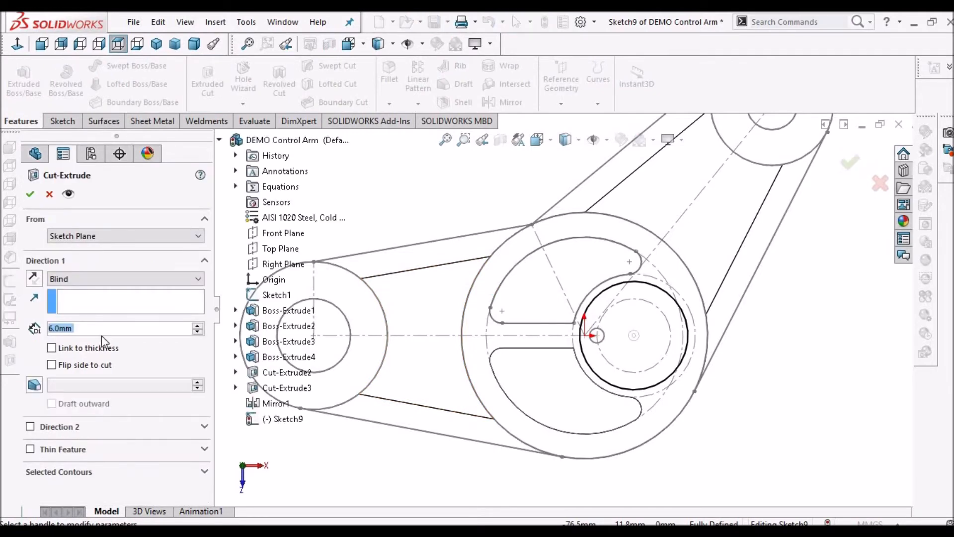
type("4")
key("Return")
left_click(30, 197)
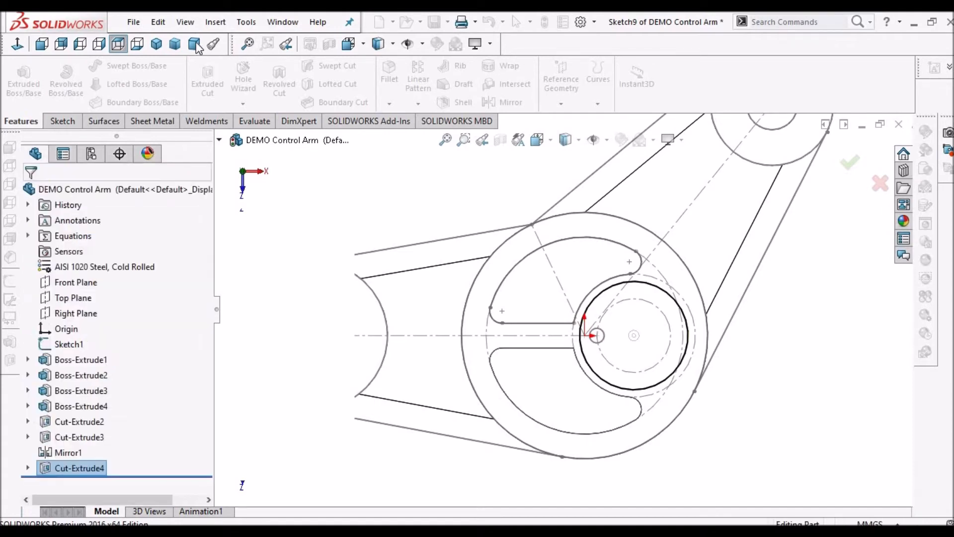
Hide the model's sketches and display the part in a tilted 3D view.
left_click(195, 44)
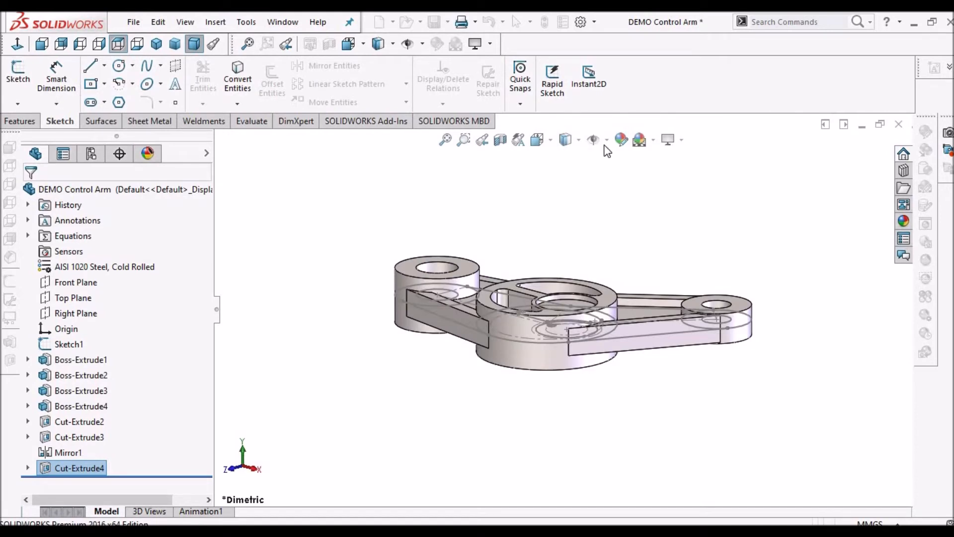
left_click(607, 140)
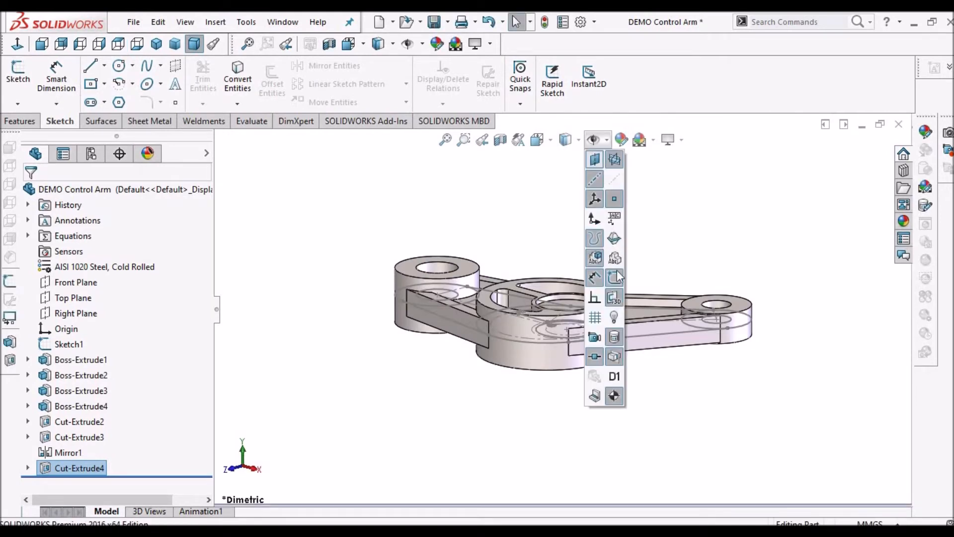
left_click(706, 240)
middle_click_drag(585, 380, 586, 319)
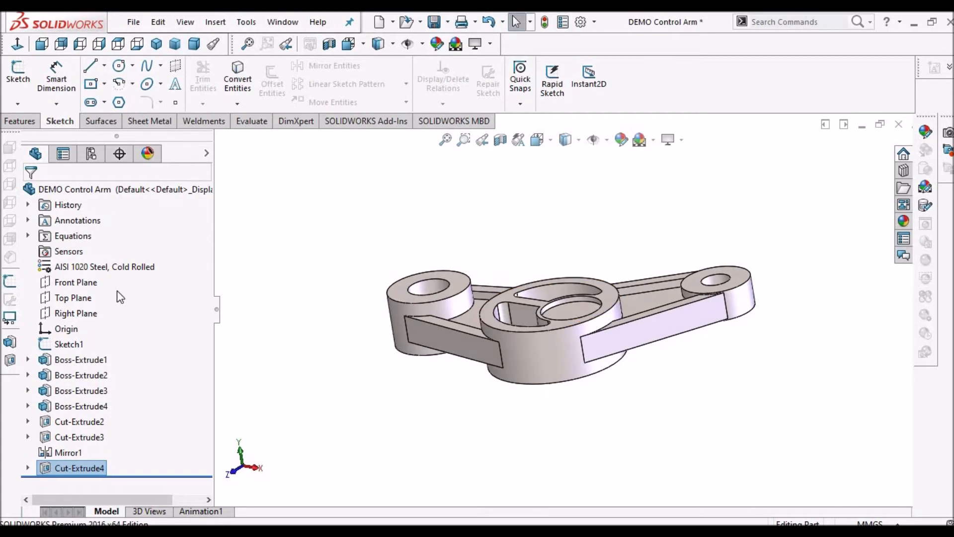
Mirror the circular hub recess, Cut-Extrude4, about the Top Plane onto the opposite side of the part.
left_click(20, 122)
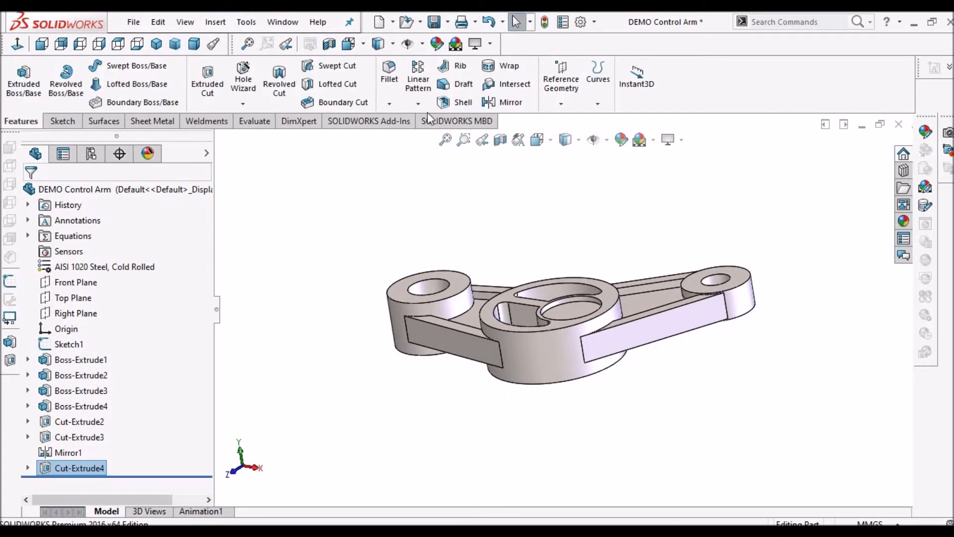
left_click(424, 108)
left_click(433, 153)
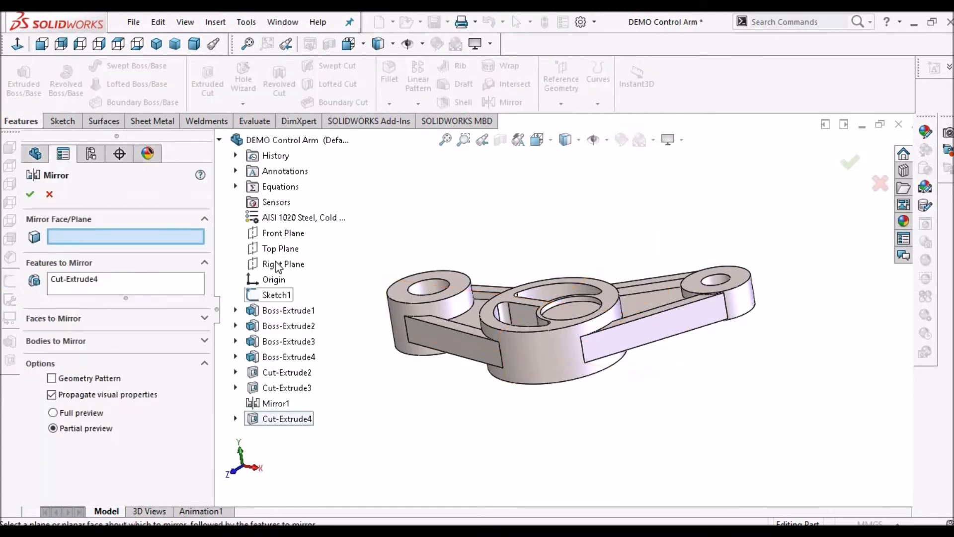
left_click(281, 249)
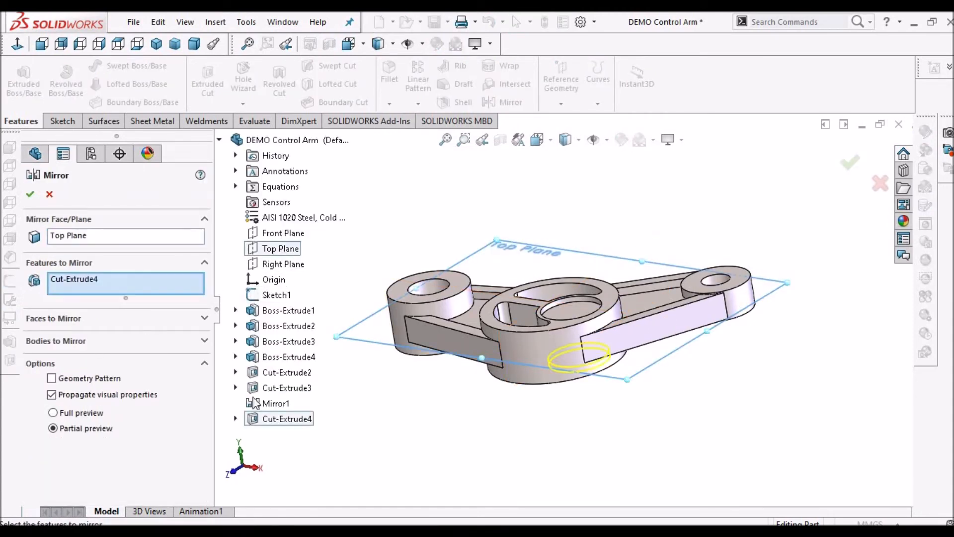
left_click(293, 421)
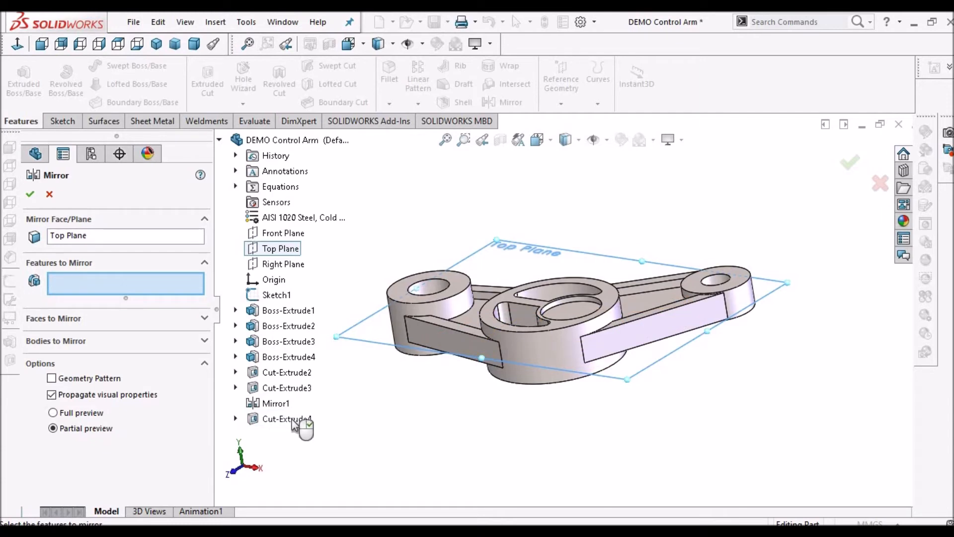
left_click(293, 422)
middle_click_drag(499, 278, 628, 268)
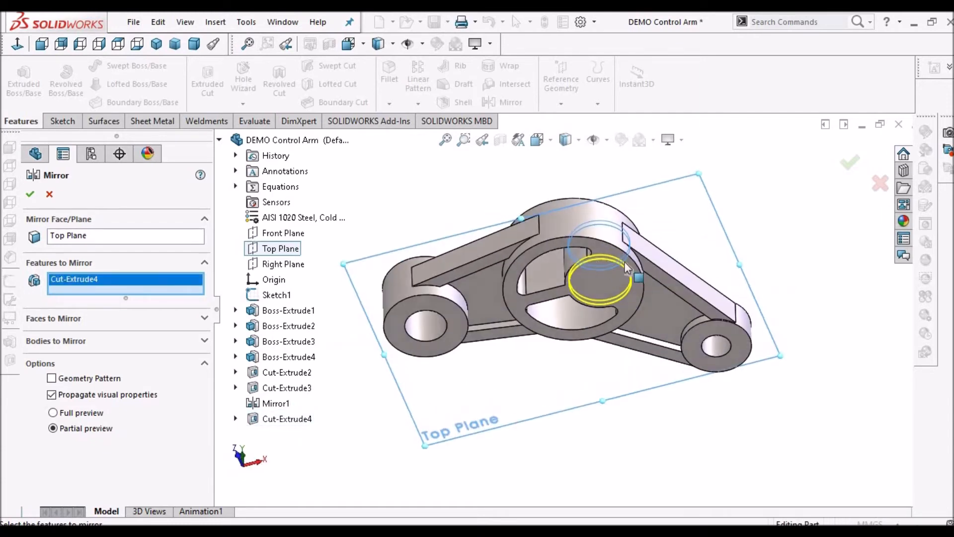
scroll(627, 268, "down", 5)
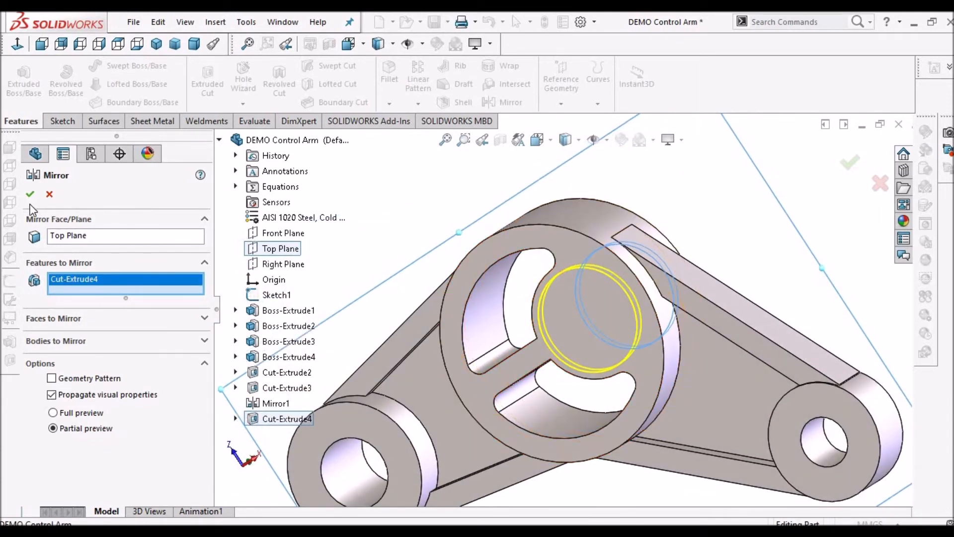
left_click(30, 195)
middle_click_drag(449, 217, 613, 401)
key("ctrl+7")
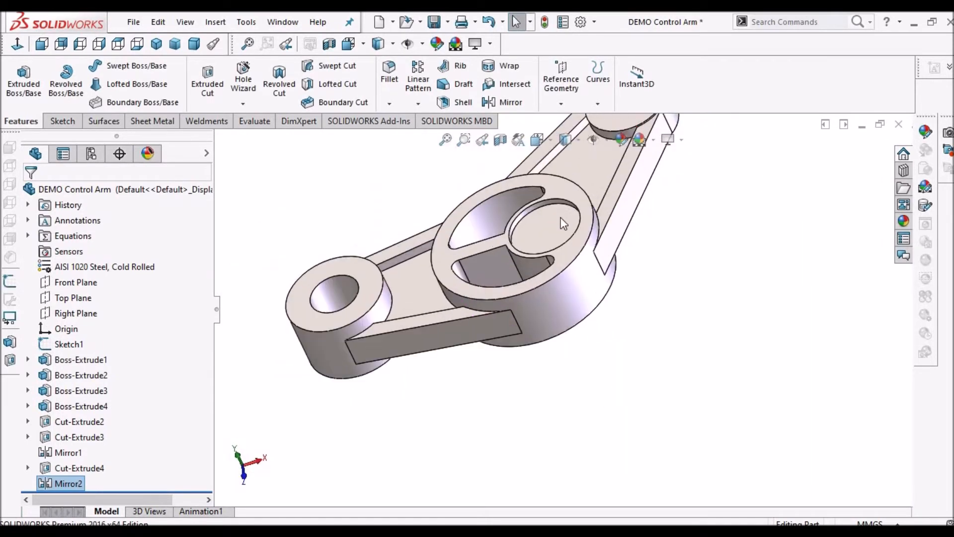
Show the model's sketches, start a new sketch on the Top Plane and view it face-on.
left_click(606, 140)
left_click(692, 227)
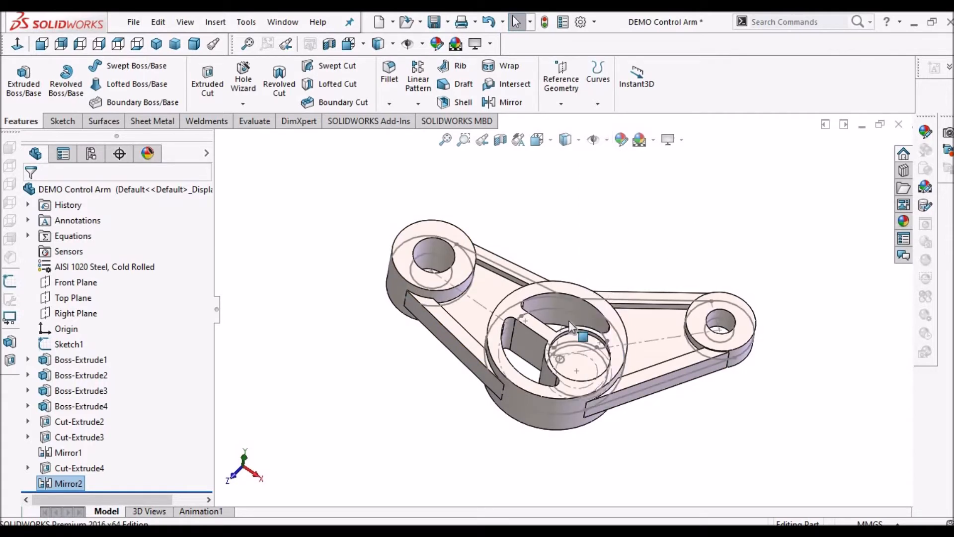
middle_click_drag(615, 305, 562, 395)
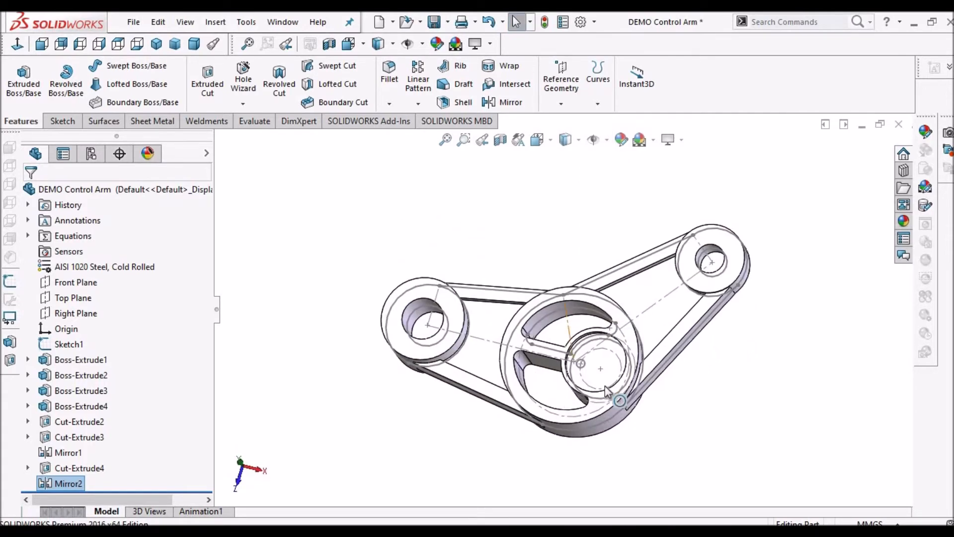
scroll(611, 382, "down", 2)
scroll(602, 362, "down", 2)
middle_click_drag(603, 311, 568, 317)
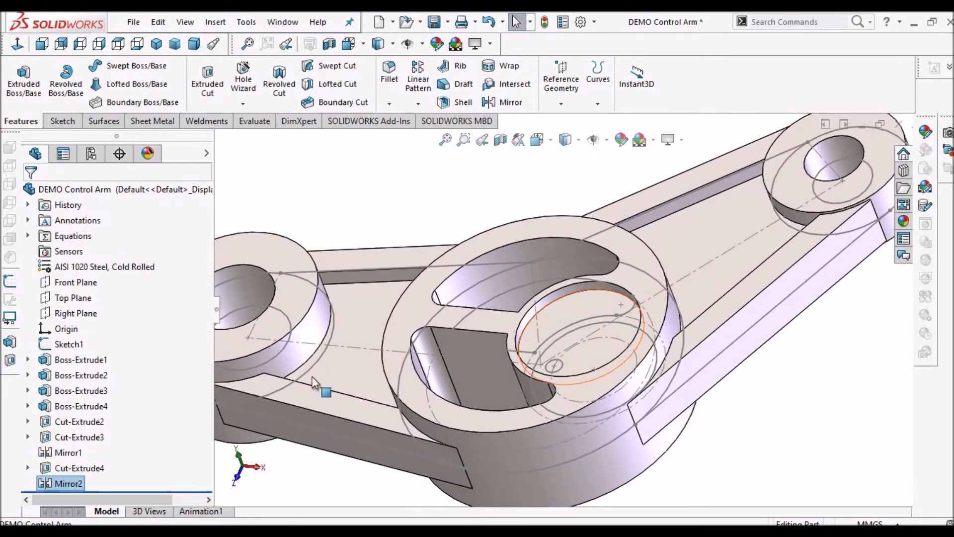
left_click(67, 301)
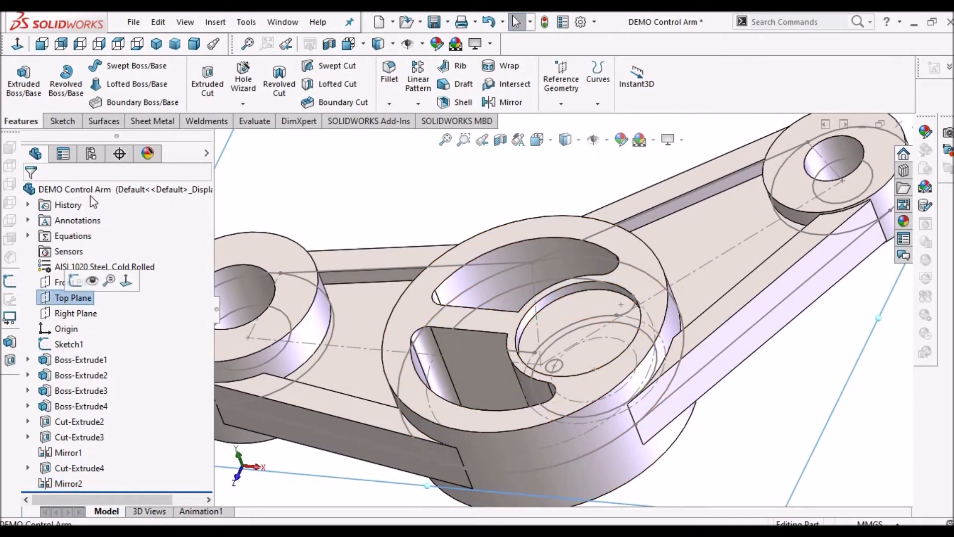
left_click(60, 121)
left_click(18, 74)
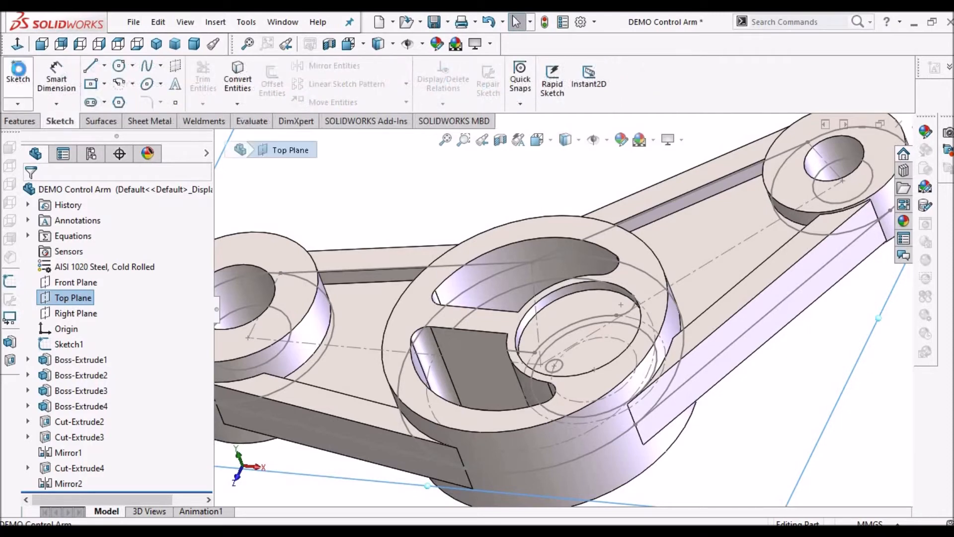
left_click(18, 45)
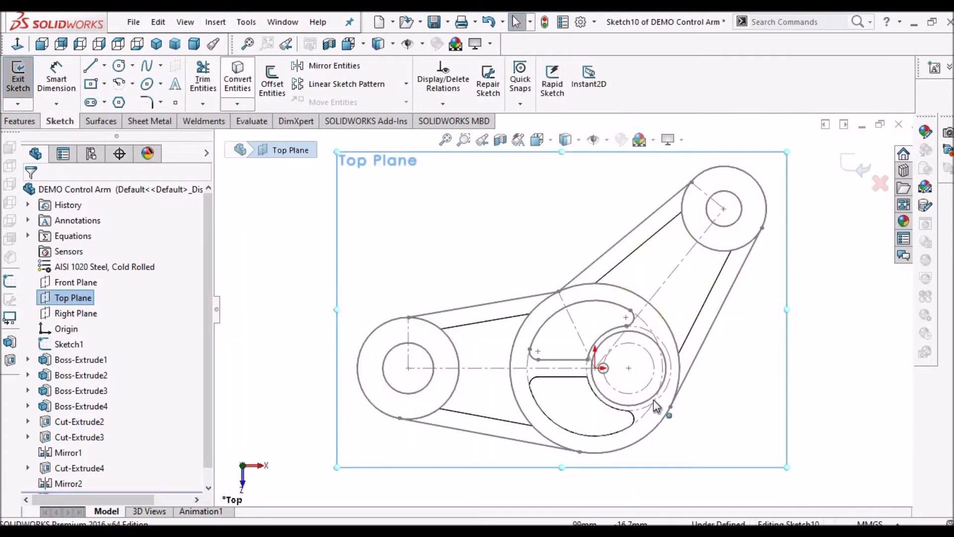
Convert the small circle beside the origin in the central hub into the Top Plane sketch.
scroll(602, 360, "down", 6)
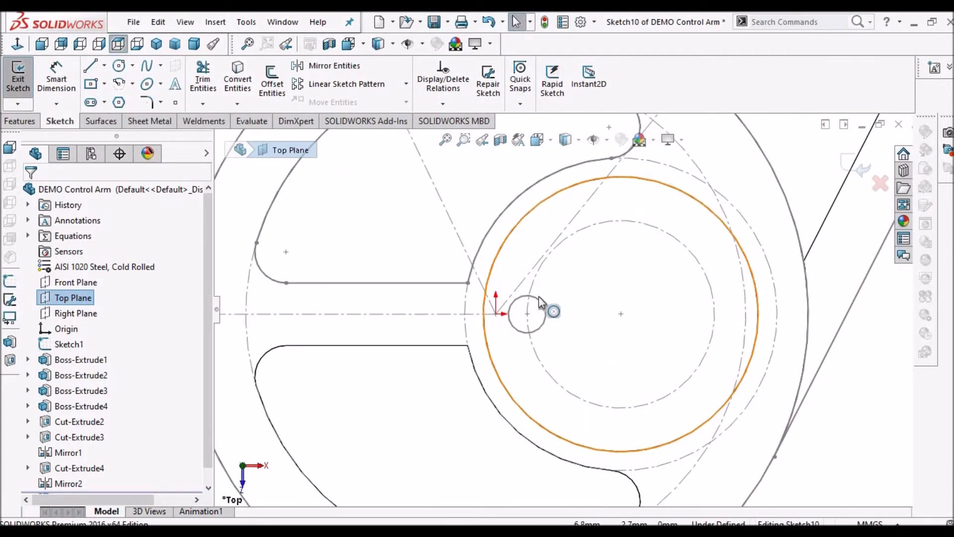
left_click(538, 300)
left_click(238, 81)
scroll(611, 295, "up", 3)
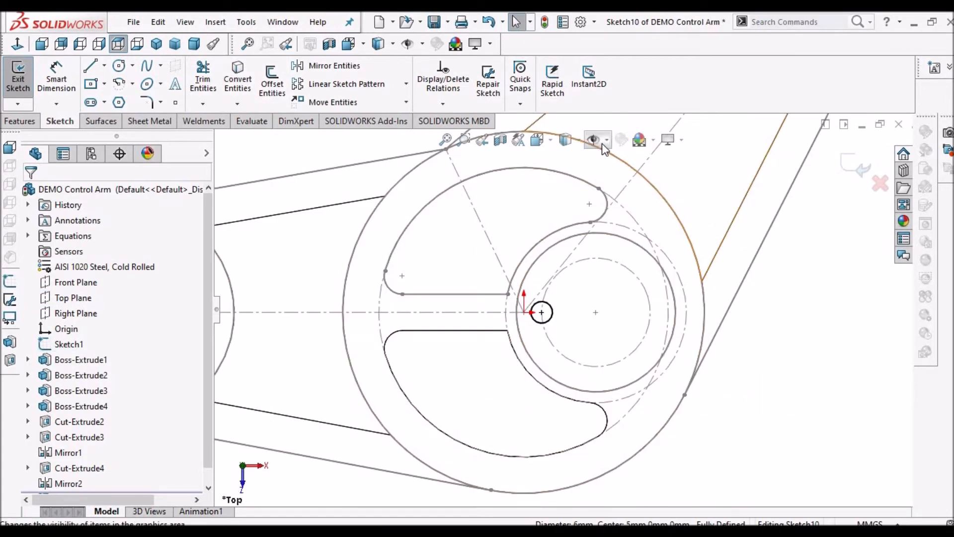
Hide the model's sketches and display the part in a tilted 3D view.
left_click(604, 141)
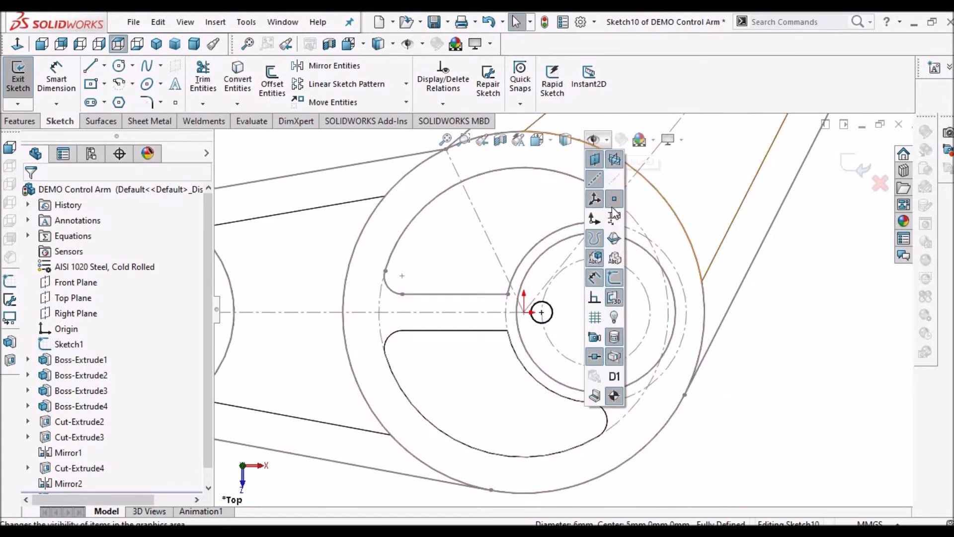
left_click(769, 341)
scroll(737, 335, "up", 2)
mouse_move(718, 224)
middle_mouse_down()
mouse_move(688, 276)
mouse_move(705, 314)
mouse_move(701, 244)
mouse_move(668, 239)
middle_mouse_up()
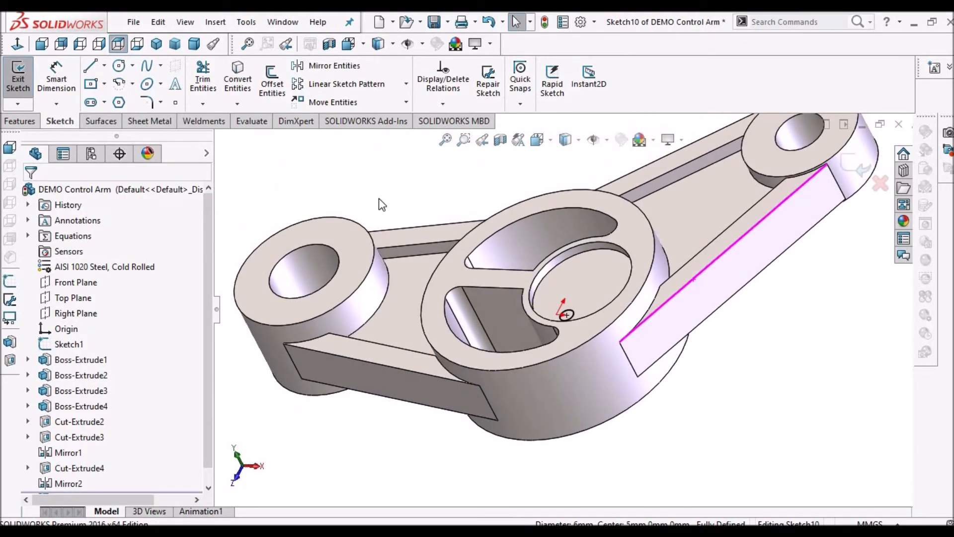
Cut the small converted circle in the central hub with an Extruded Cut set to Through All - Both.
left_click(19, 122)
left_click(208, 89)
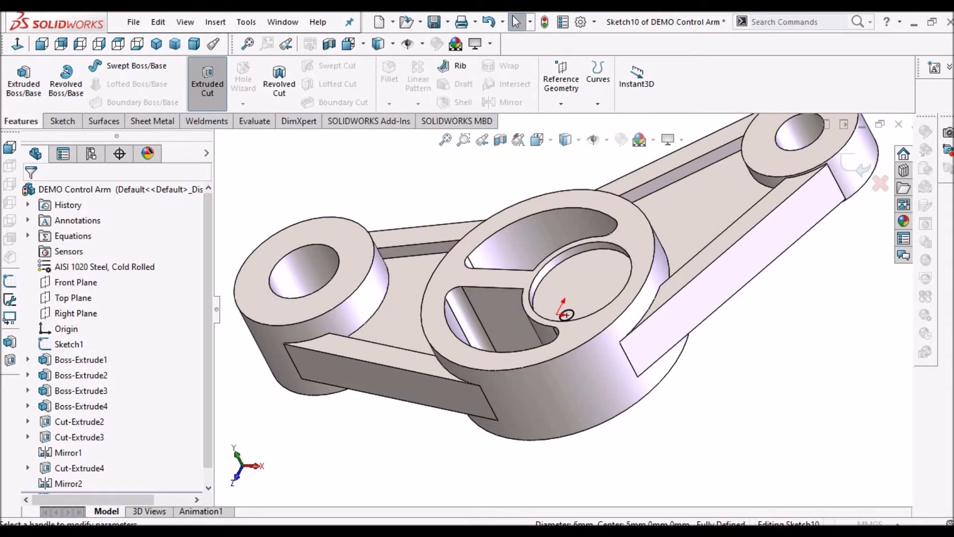
left_click(197, 279)
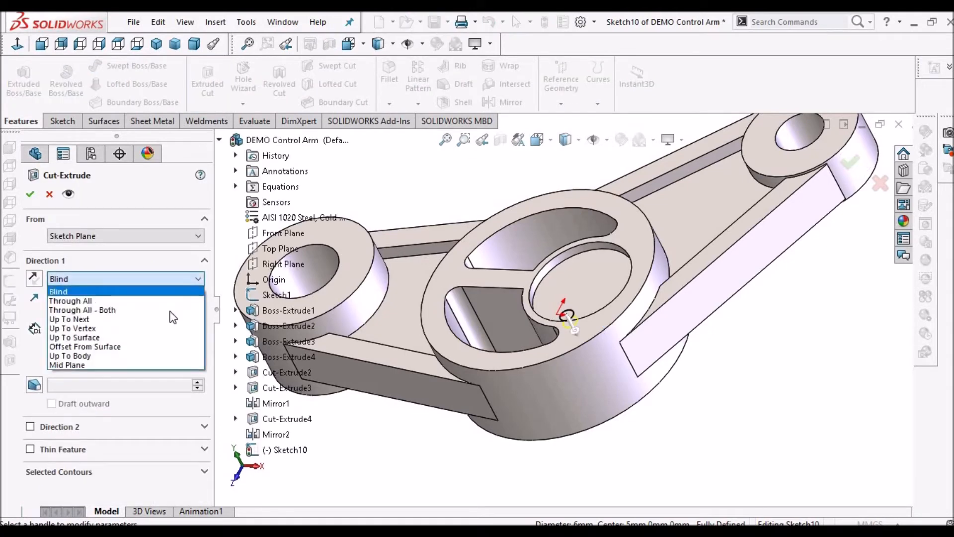
left_click(170, 309)
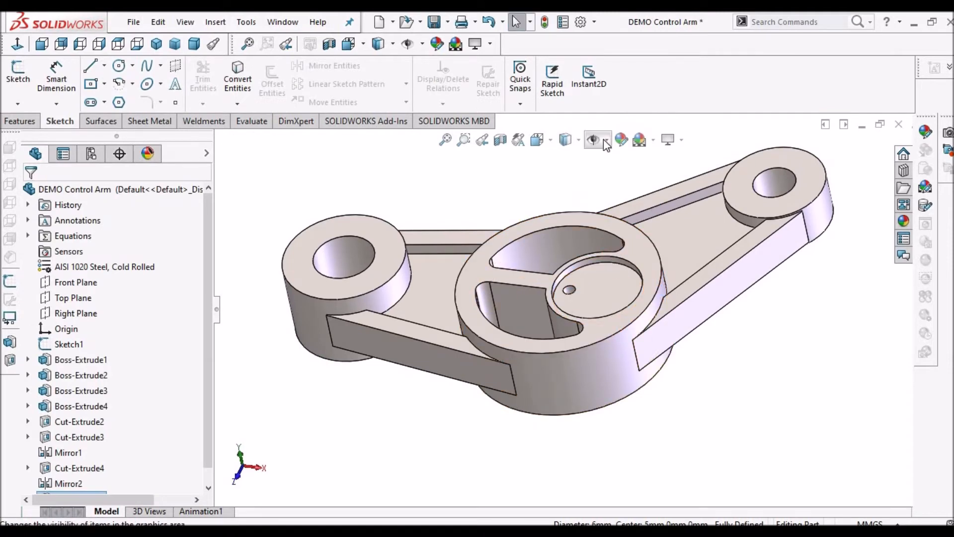
Show the temporary axes and circular-pattern the small hole around the hub recess's axis with 7 equally spaced instances over 360 degrees.
left_click(606, 142)
left_click(595, 357)
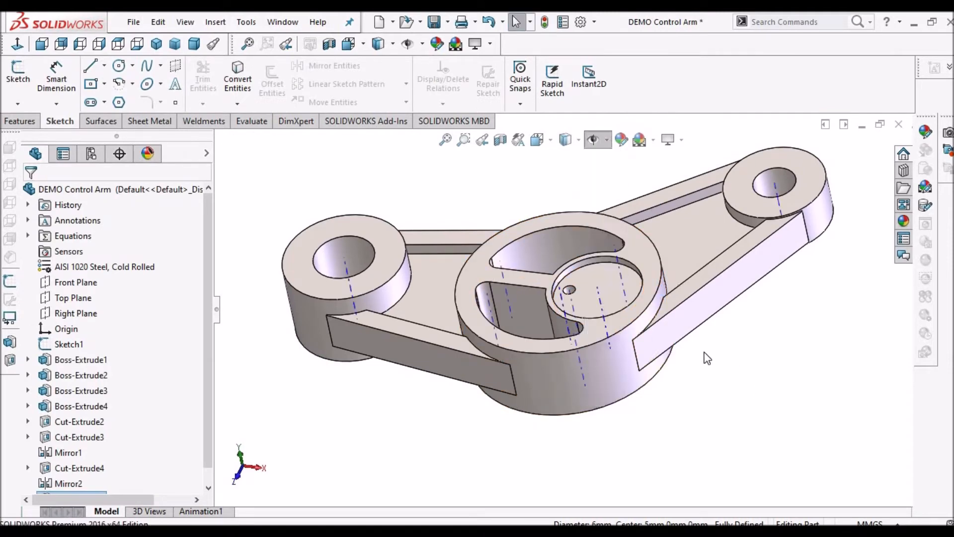
left_click(21, 124)
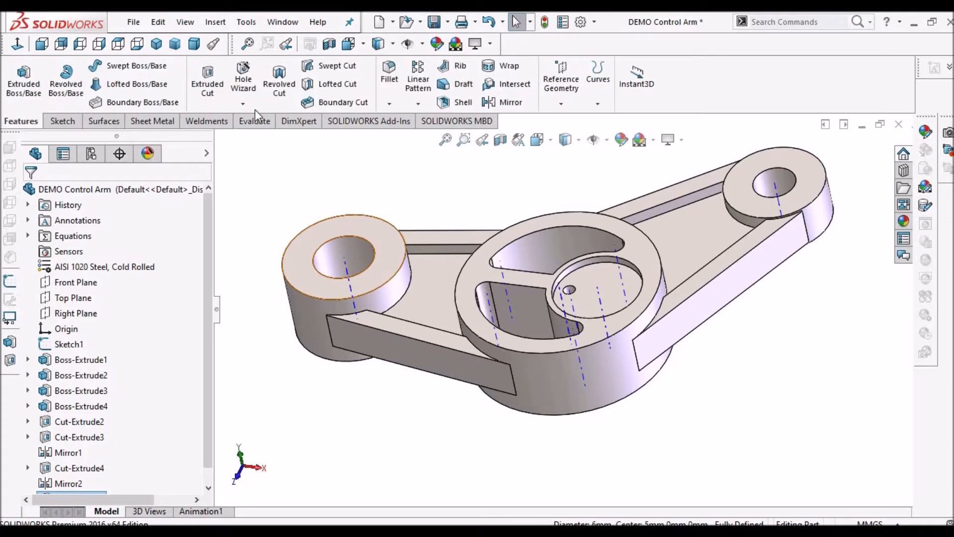
left_click(419, 102)
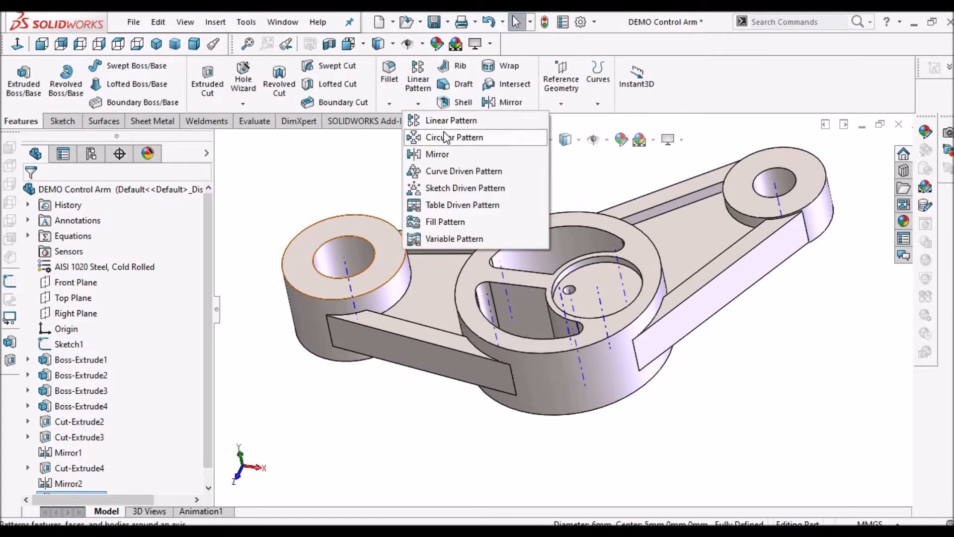
left_click(440, 138)
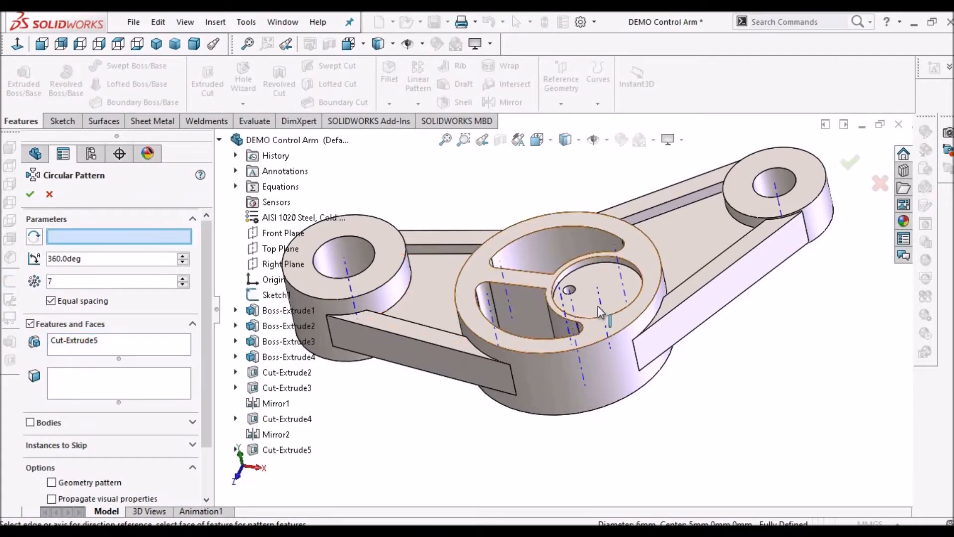
scroll(591, 298, "down", 5)
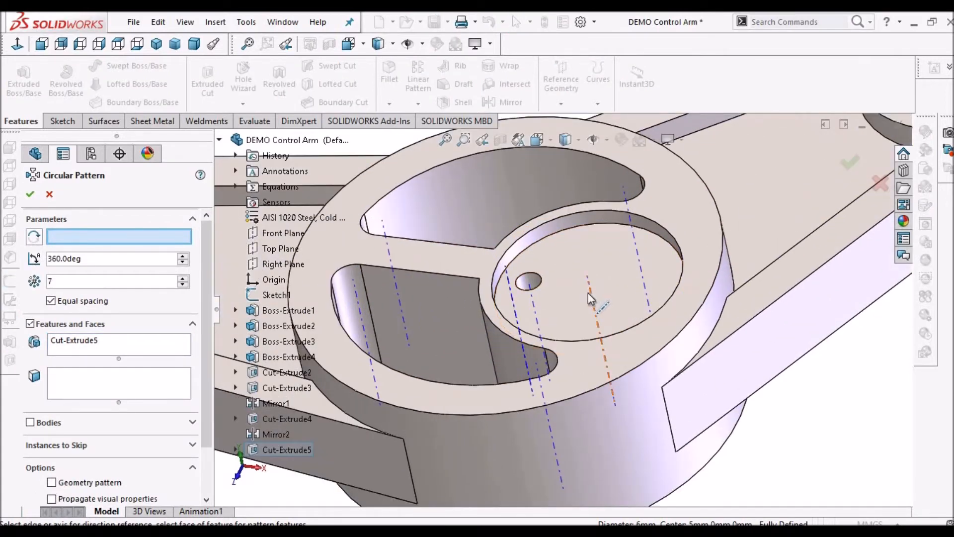
left_click(591, 298)
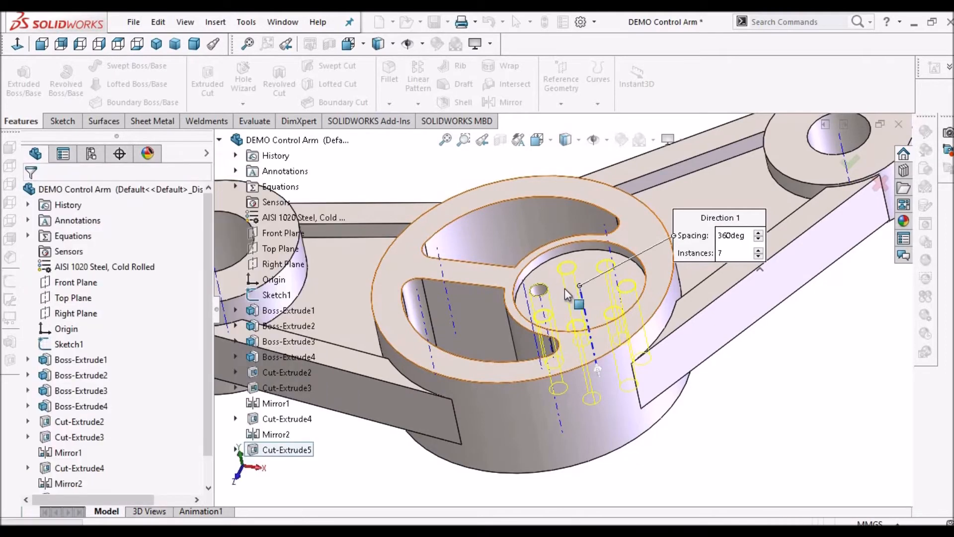
middle_click_drag(565, 307, 568, 328)
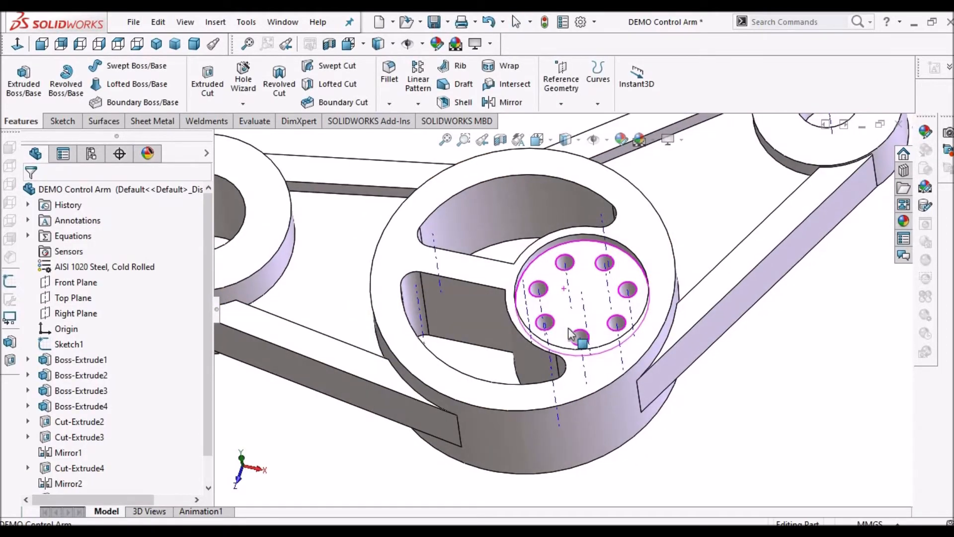
Hide the temporary axes and display the whole part in a tilted 3D view.
left_click(608, 141)
left_click(616, 182)
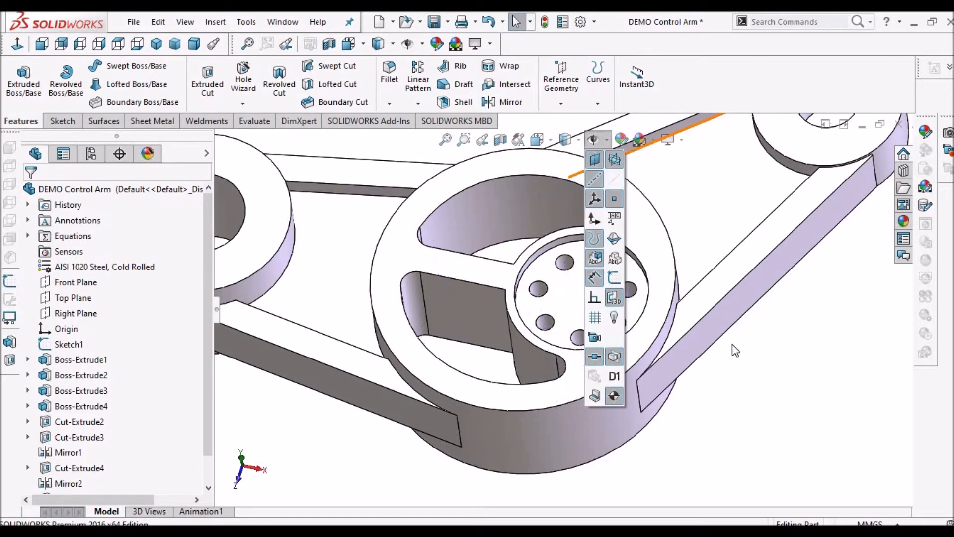
left_click(739, 345)
scroll(685, 344, "up", 1)
scroll(619, 338, "up", 2)
middle_click_drag(587, 250, 590, 271)
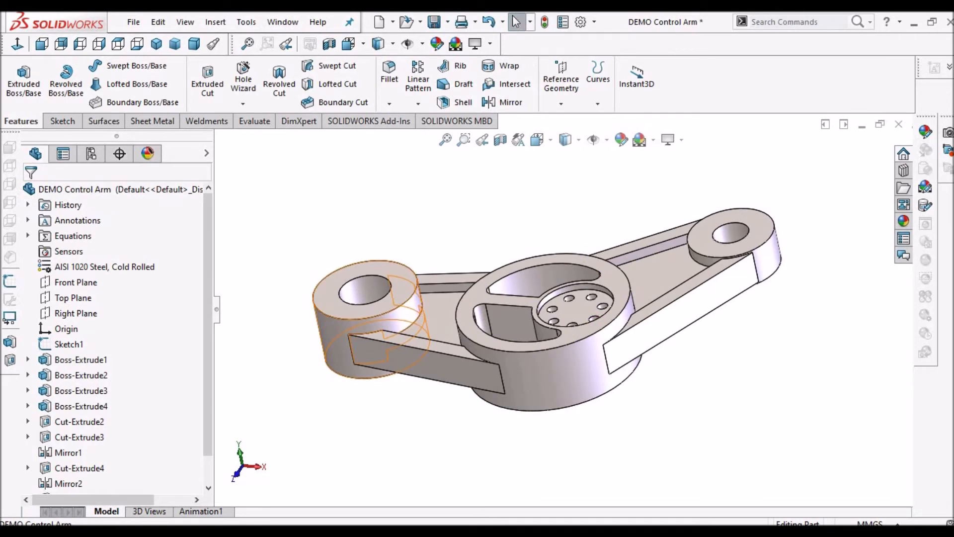
Check the arm pockets' corners in the reference PDF, and start a symmetric Fillet in SOLIDWORKS with a 5 mm radius.
key("alt+Tab")
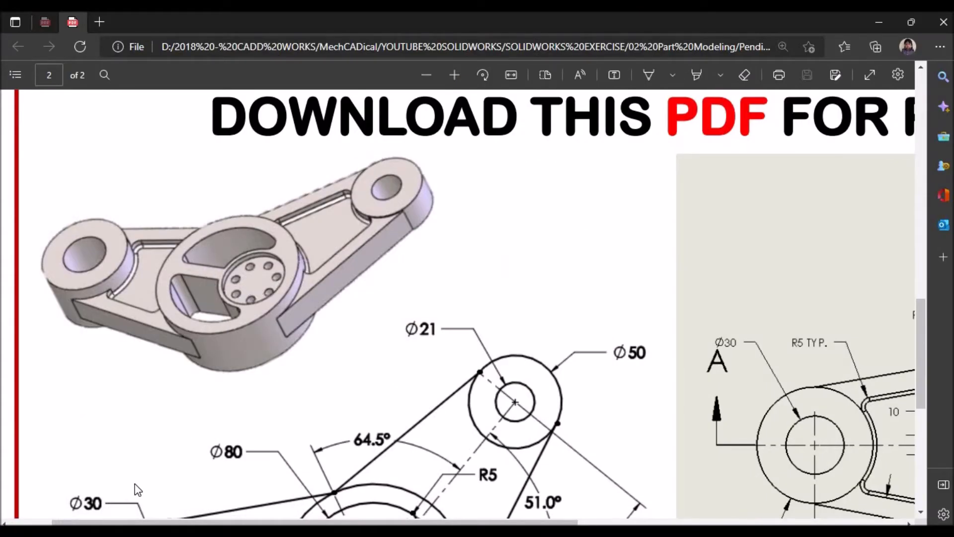
key("alt+Tab")
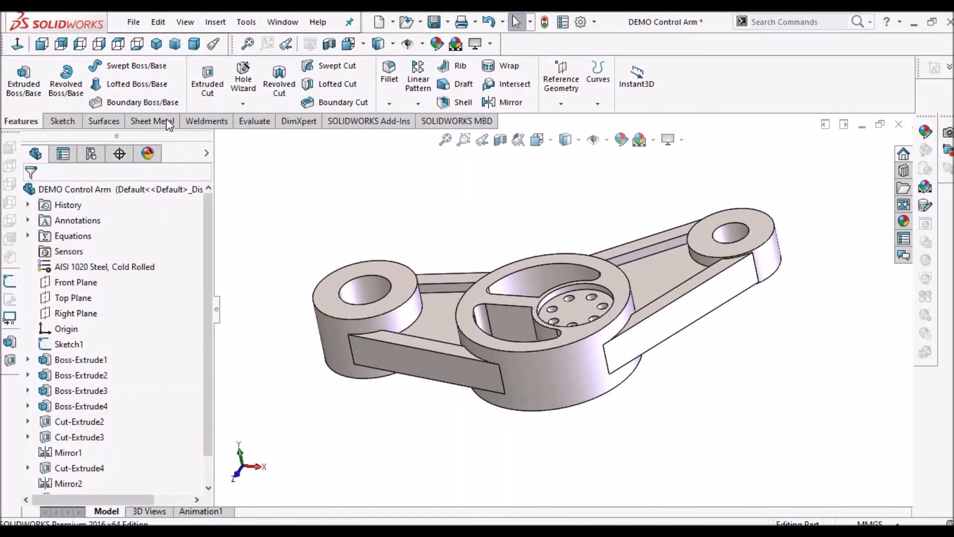
left_click(386, 79)
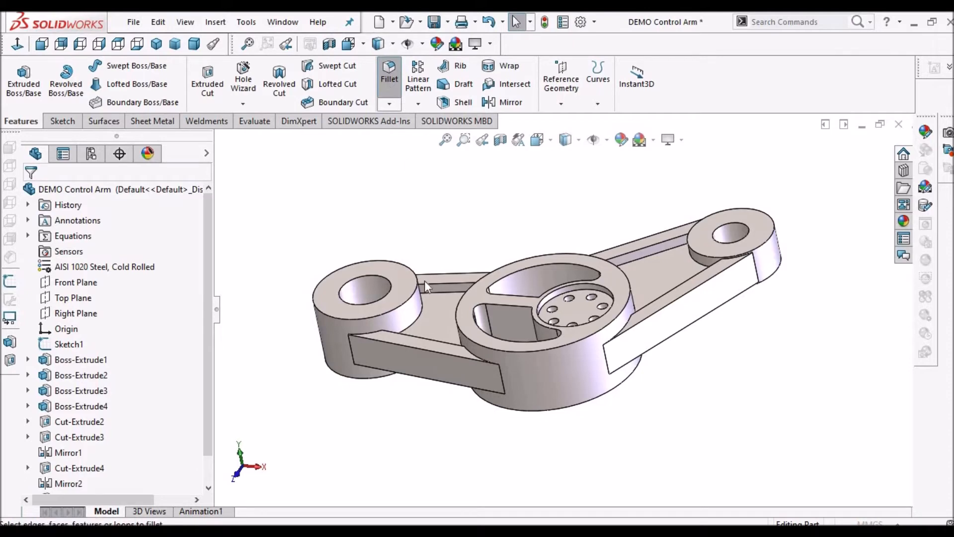
scroll(428, 293, "up", 2)
middle_click_drag(415, 313, 418, 314)
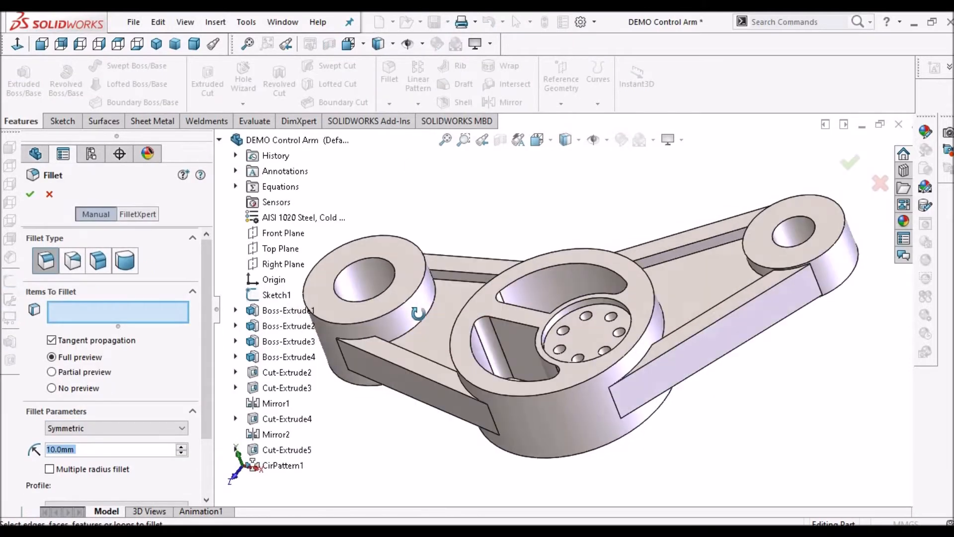
scroll(484, 314, "up", 2)
scroll(452, 294, "down", 3)
scroll(490, 300, "down", 2)
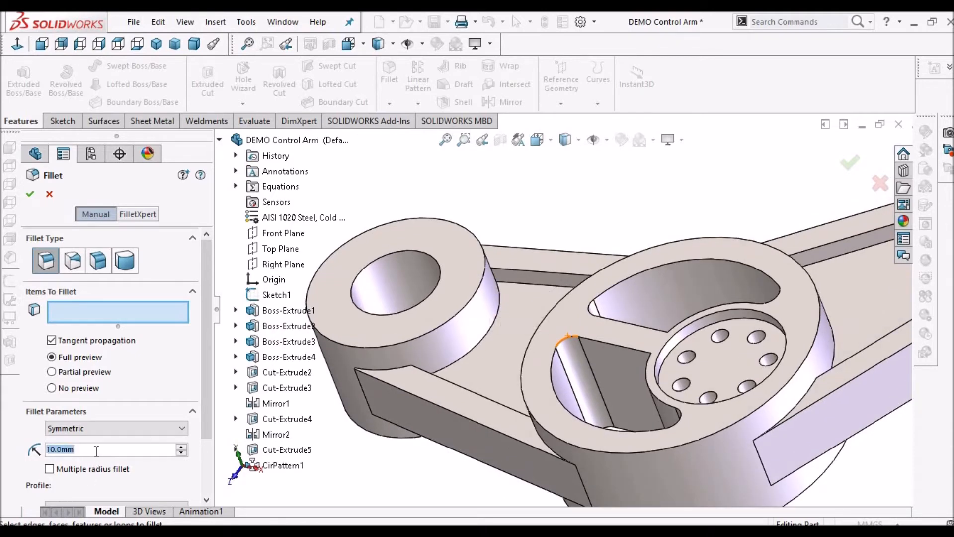
type("5")
key("Return")
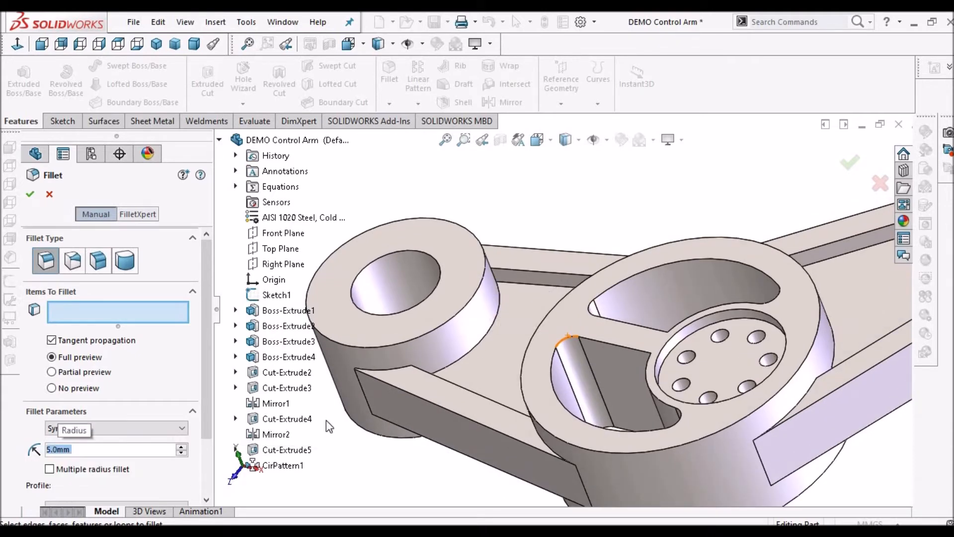
Select the eight vertical corner edges of both arm pockets on the upper side of the part for the fillet.
scroll(521, 309, "down", 4)
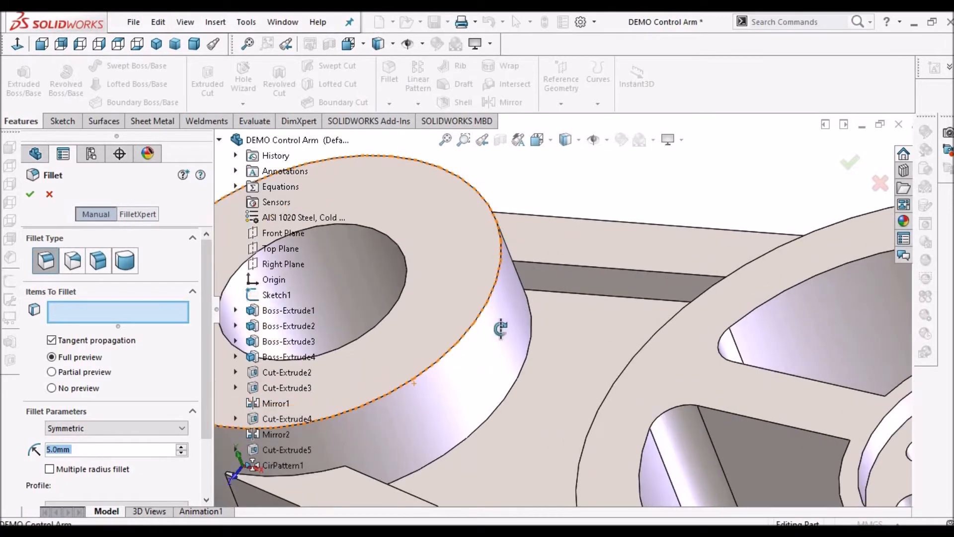
middle_click_drag(501, 328, 460, 306)
left_click(454, 301)
scroll(462, 342, "up", 5)
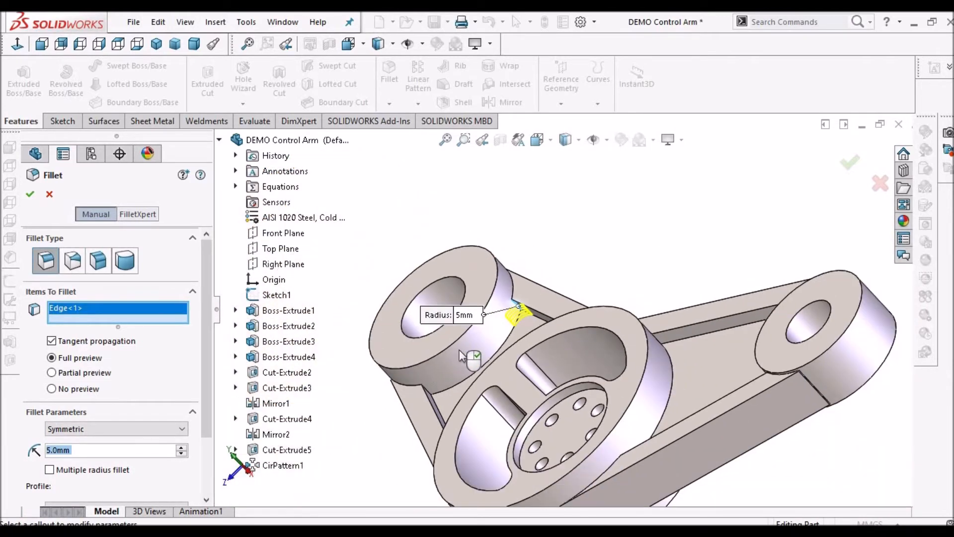
middle_click_drag(428, 373, 452, 372)
scroll(452, 372, "down", 5)
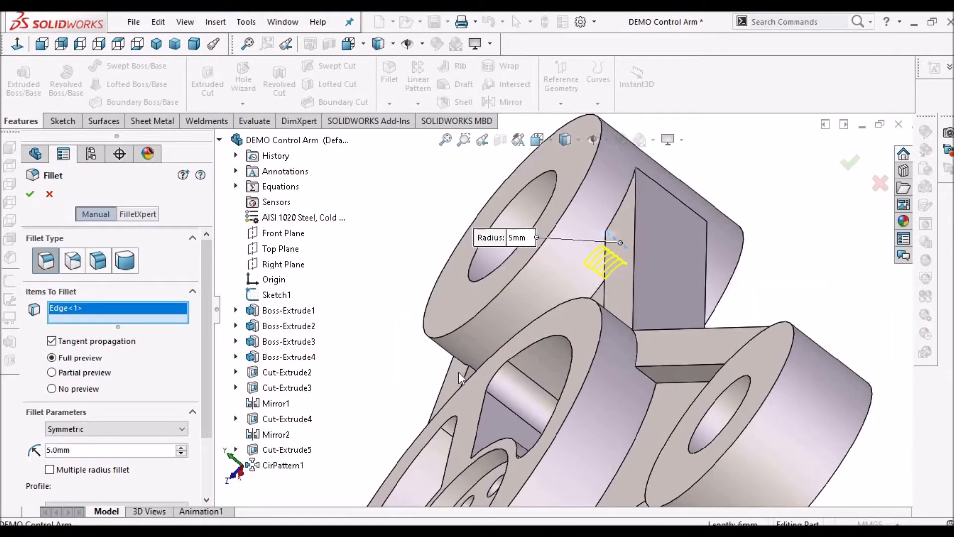
scroll(495, 366, "down", 5)
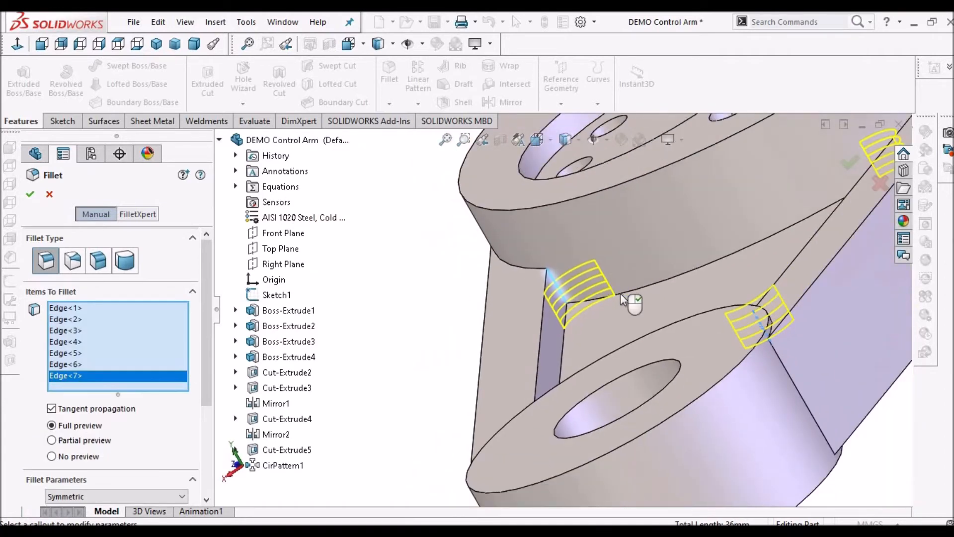
scroll(583, 262, "up", 4)
middle_click_drag(583, 262, 497, 437)
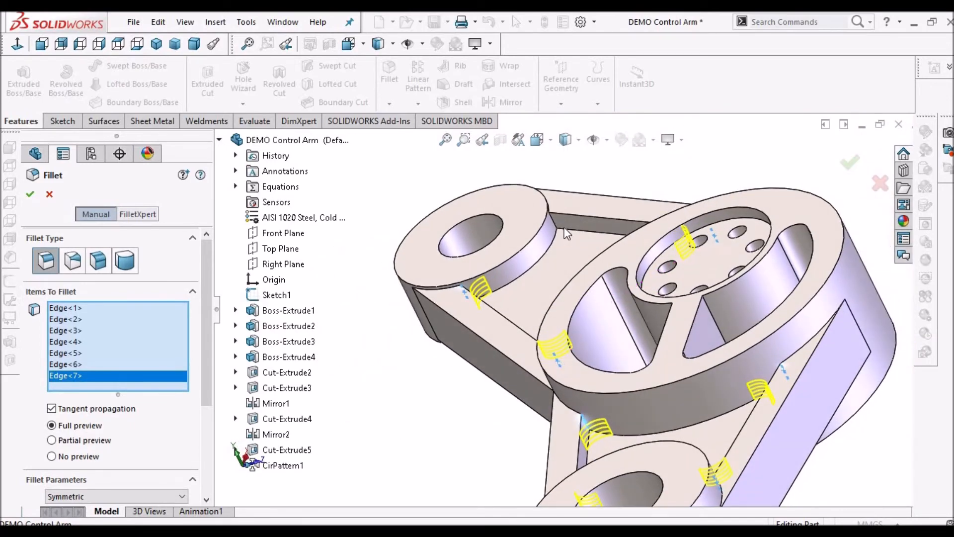
scroll(558, 233, "down", 3)
scroll(558, 233, "down", 3)
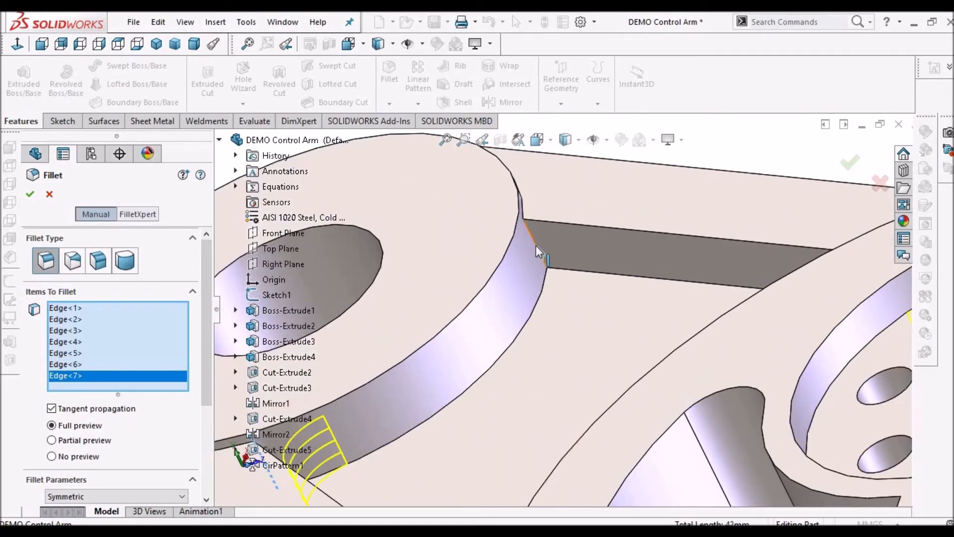
left_click(538, 252)
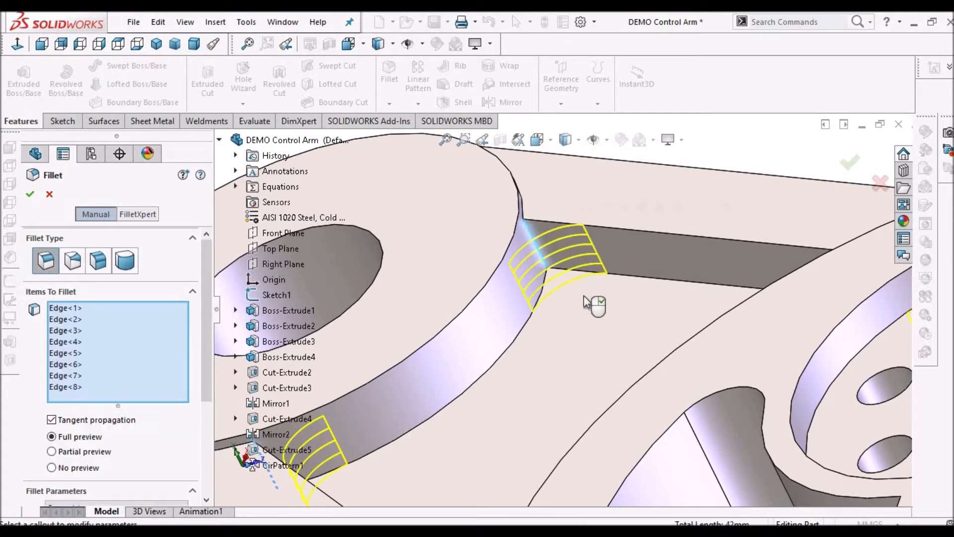
Add the eight pocket corner edges on the opposite side of the part and apply the 5 mm fillet.
scroll(594, 304, "up", 6)
middle_click_drag(596, 299, 607, 249)
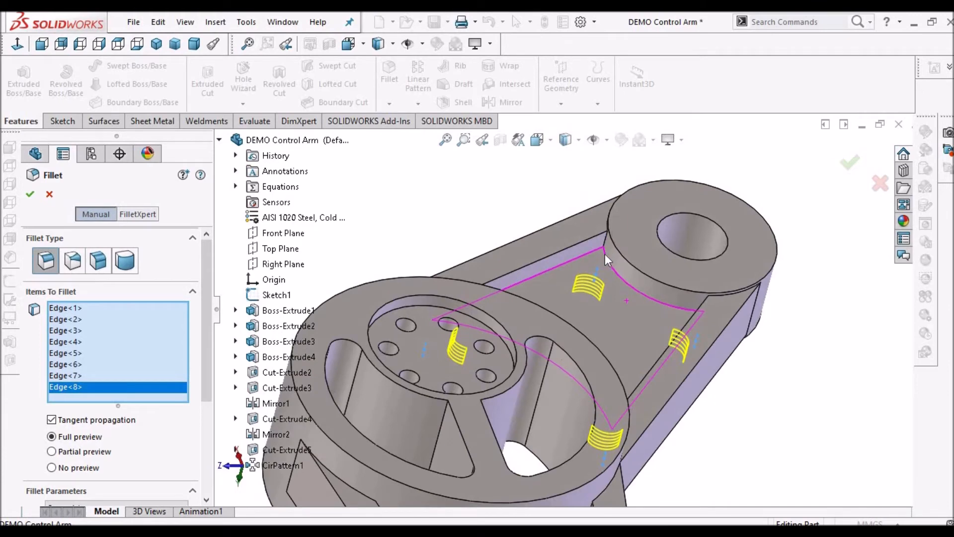
scroll(605, 253, "down", 5)
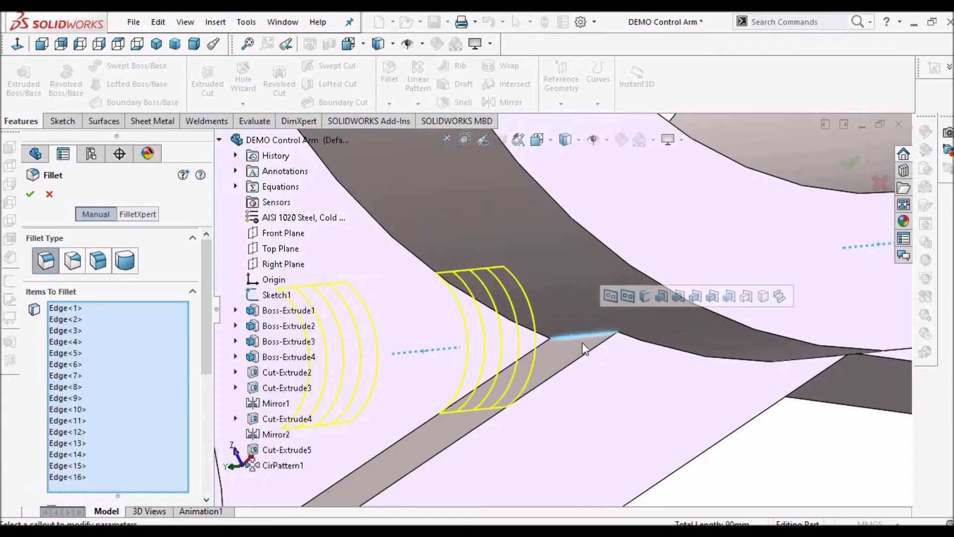
left_click(584, 348)
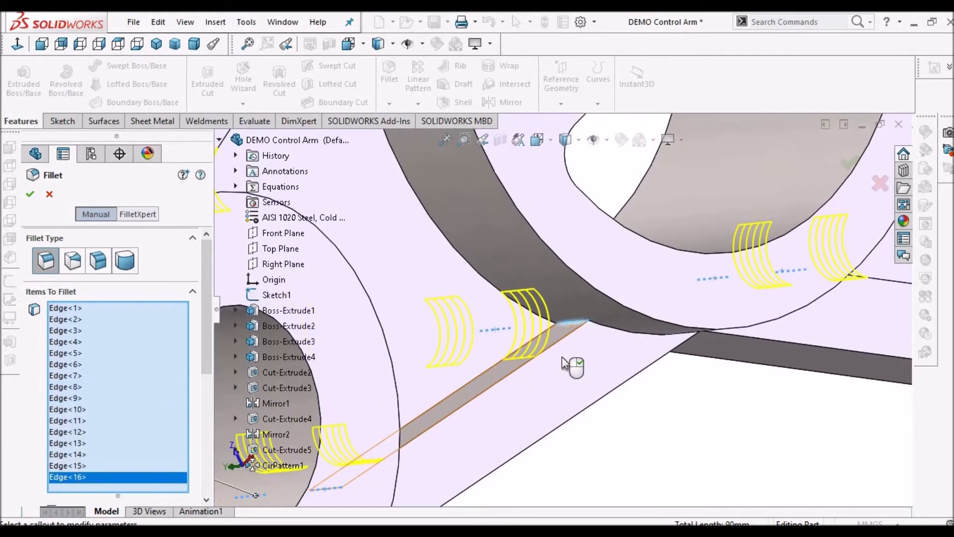
scroll(571, 362, "up", 8)
middle_click_drag(598, 294, 558, 252)
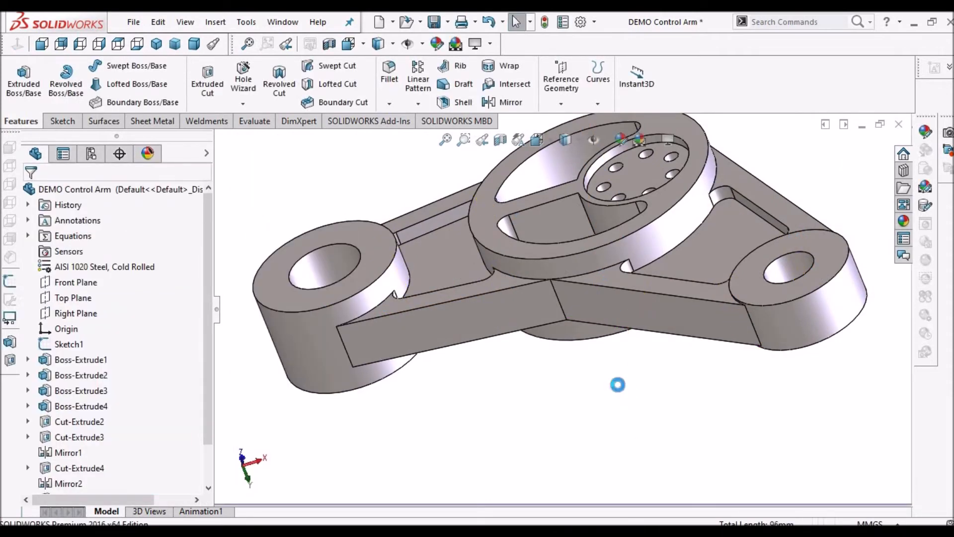
Display the part in isometric view and examine the filleted corners of the arm pockets up close.
middle_click_drag(546, 315, 558, 347)
scroll(509, 268, "down", 3)
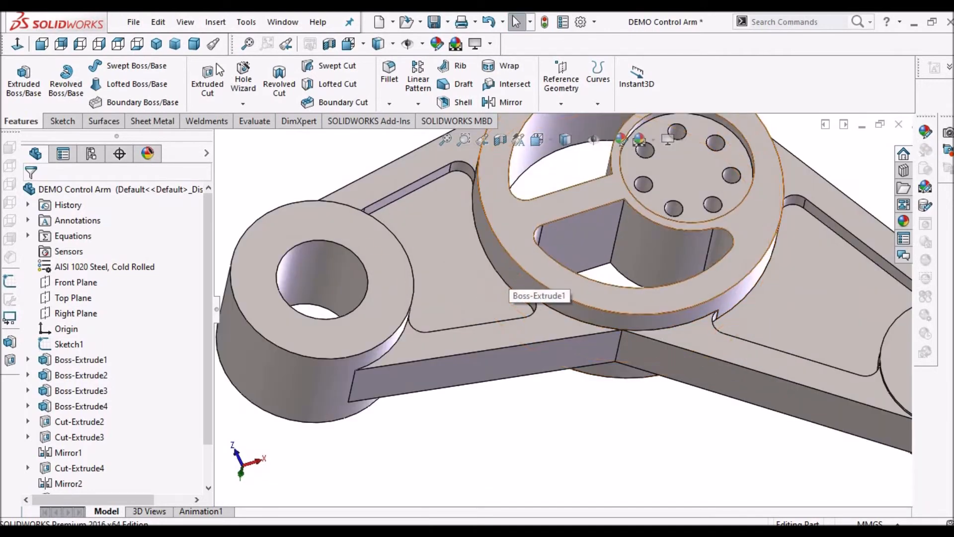
left_click(157, 45)
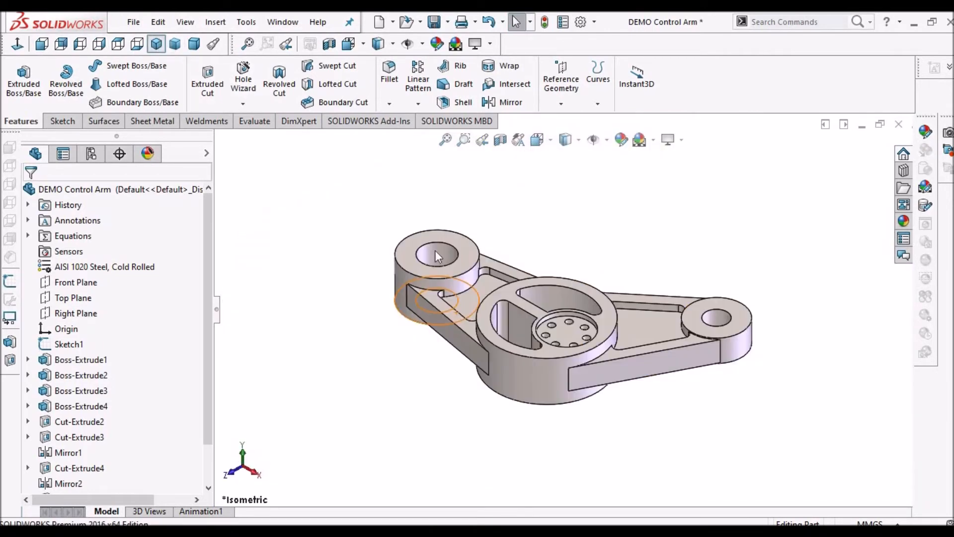
scroll(509, 326, "down", 4)
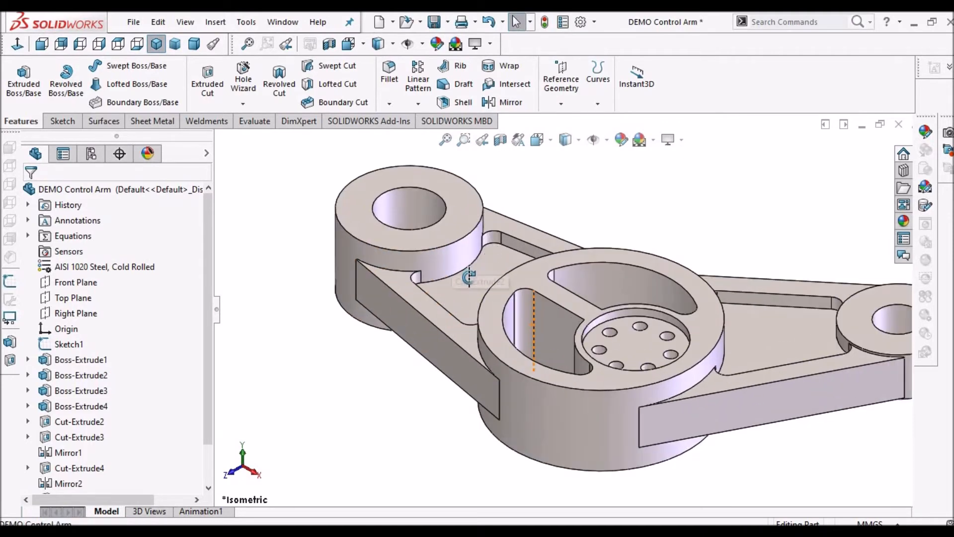
scroll(437, 310, "down", 3)
scroll(396, 293, "down", 2)
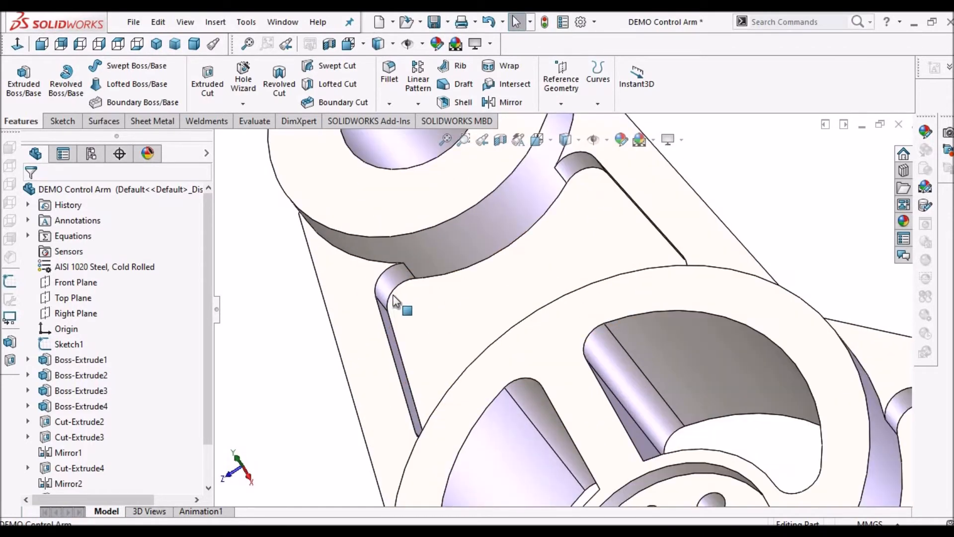
Start a Fillet with a 2 mm radius on the floor faces of both arm pockets on the upper side.
left_click(451, 313)
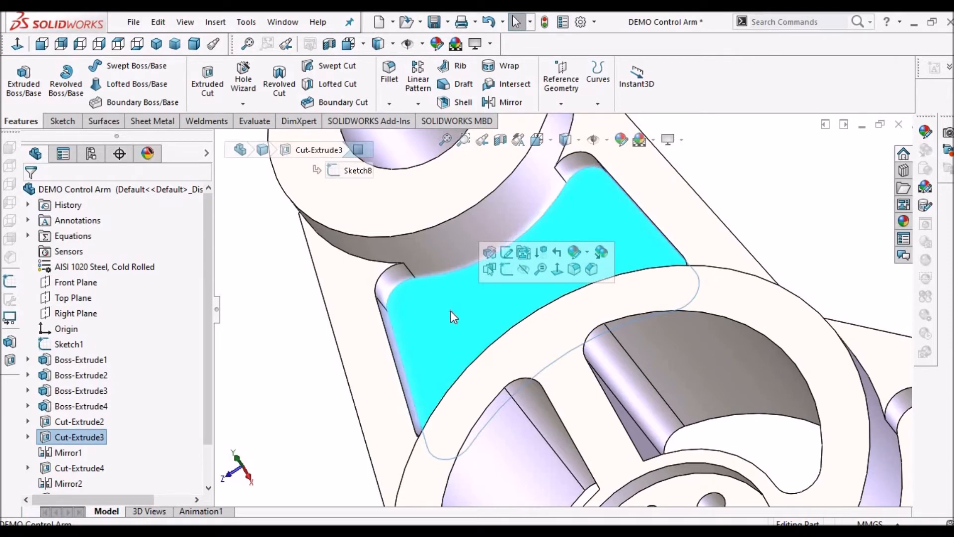
left_click(389, 72)
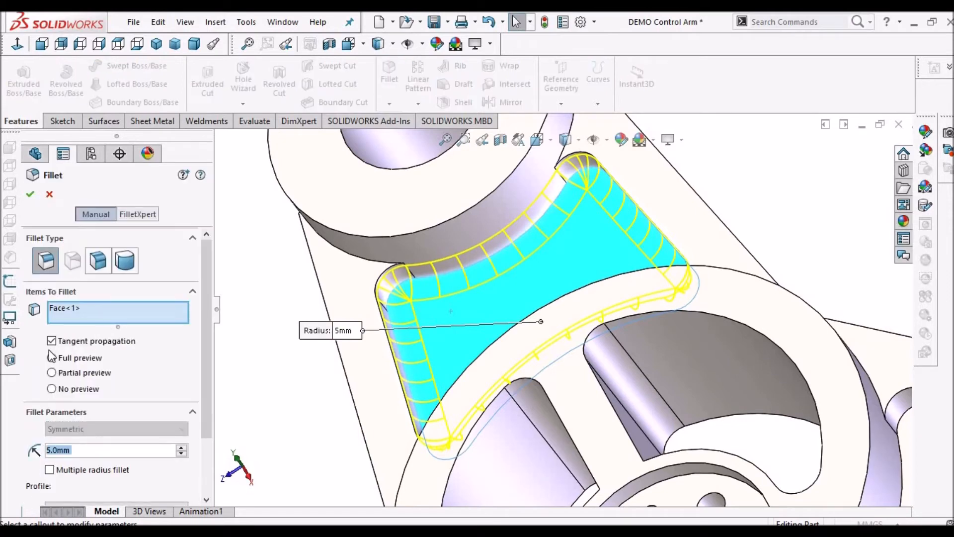
type("2")
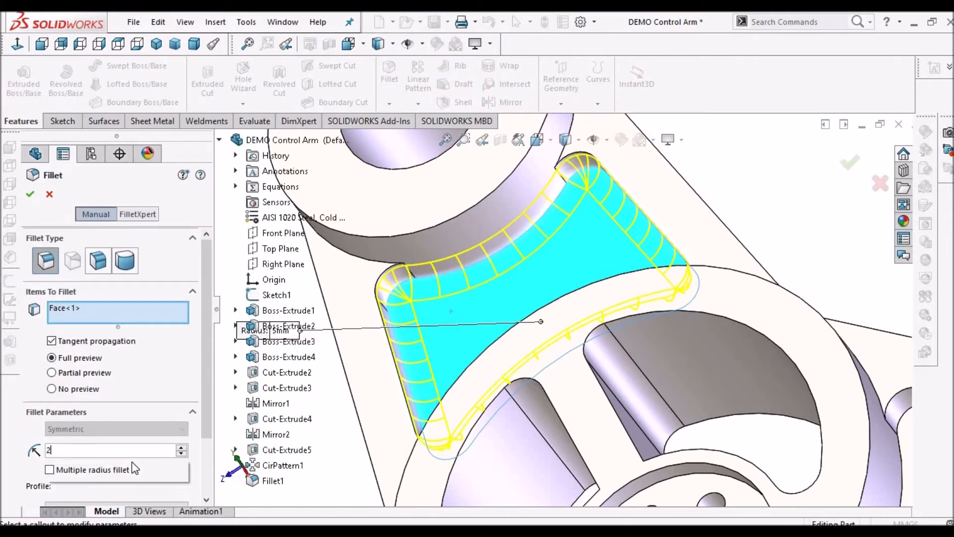
key("Return")
key("f")
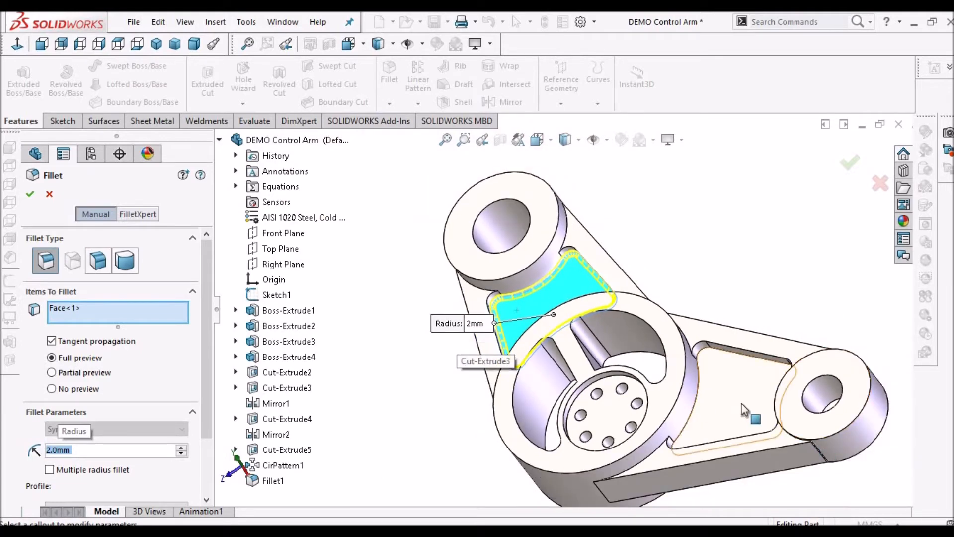
left_click(744, 410)
Add the two arm pocket floor faces on the opposite side of the part and apply the 2 mm fillet.
middle_click_drag(651, 245, 572, 293)
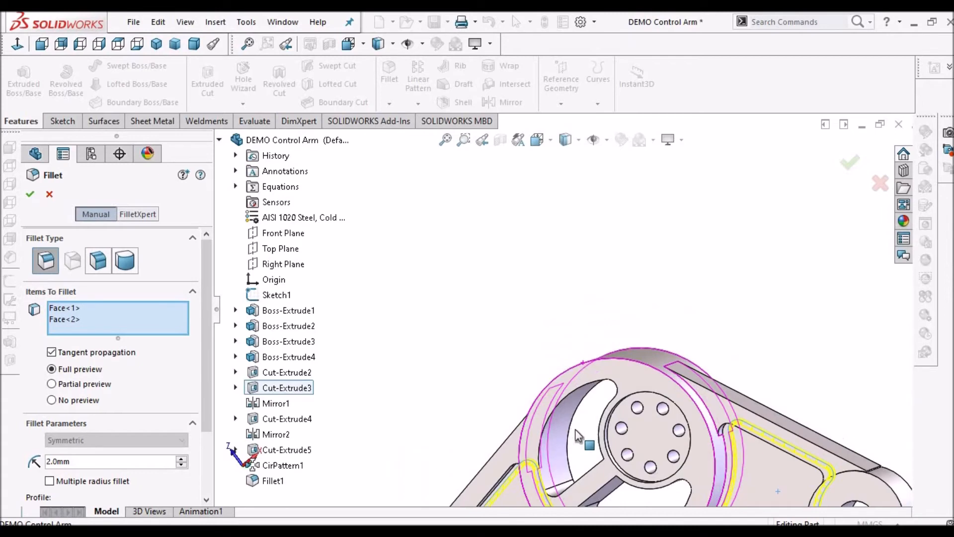
middle_click_drag(519, 489, 541, 390, "ctrl")
scroll(542, 389, "down", 2)
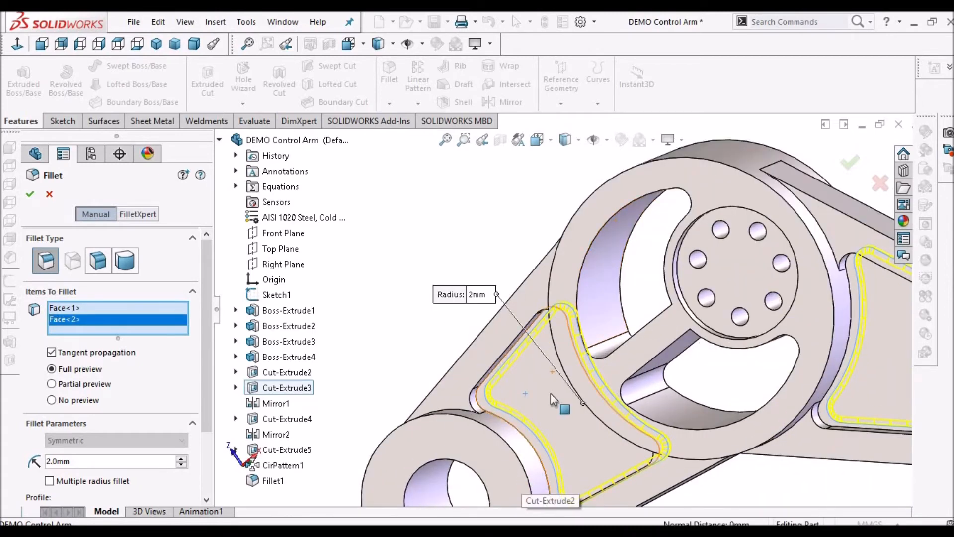
left_click(552, 394)
scroll(669, 423, "up", 1)
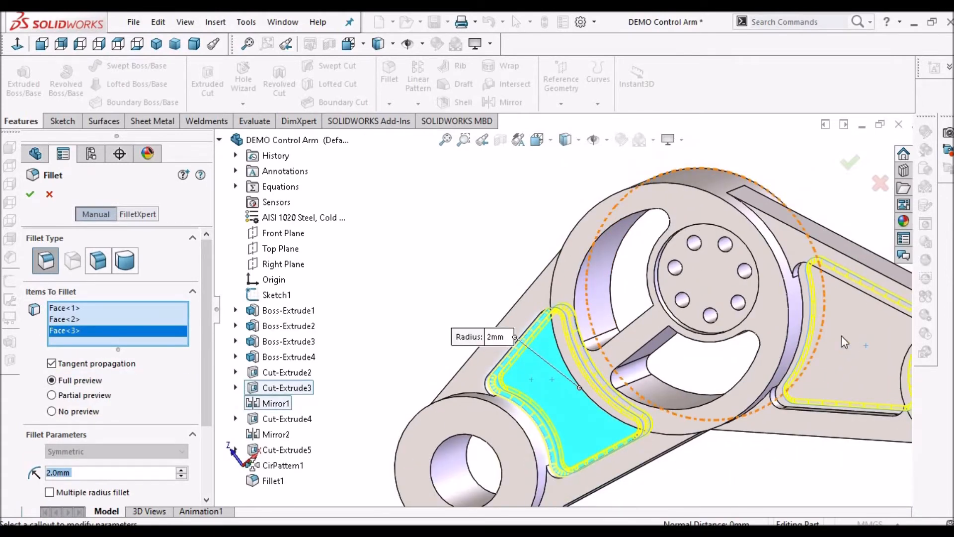
left_click(845, 342)
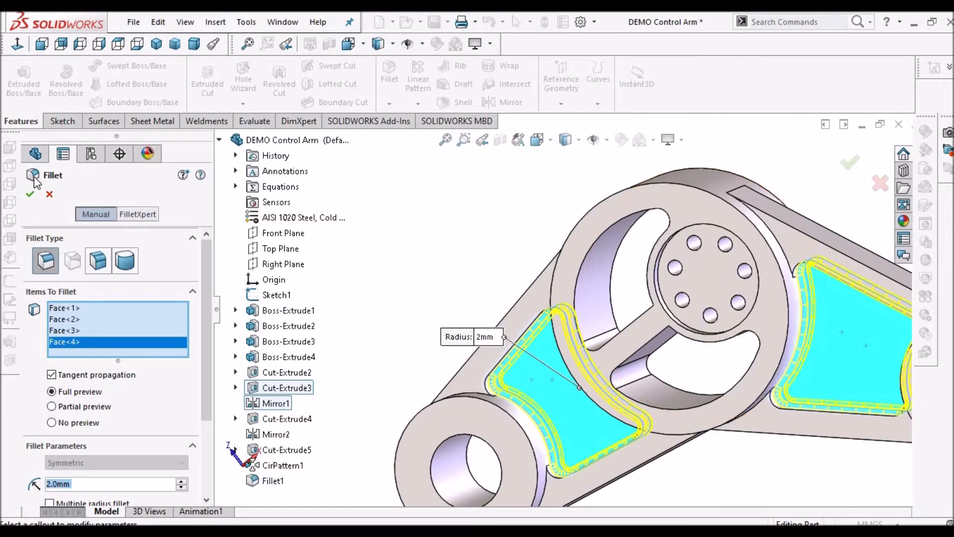
left_click(28, 195)
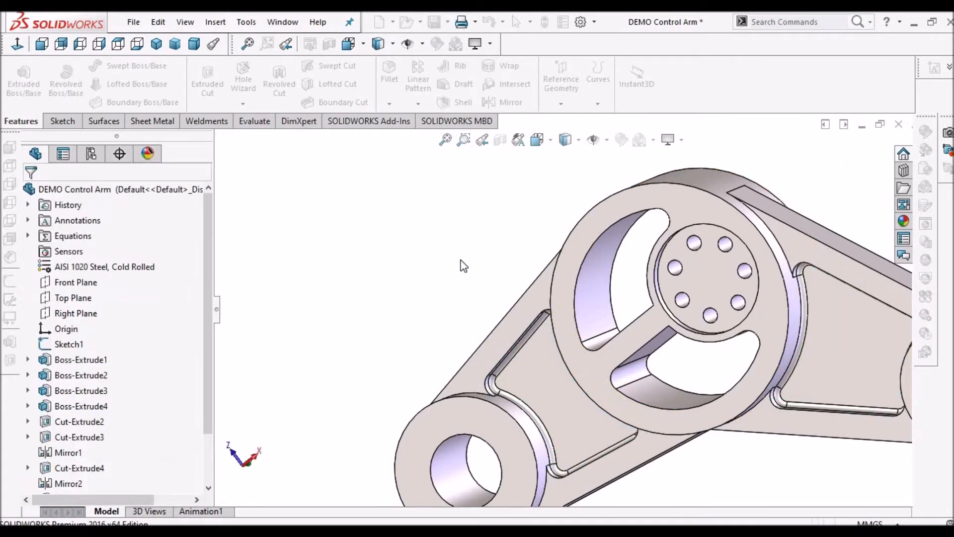
Display the part in isometric view and save it.
left_click(194, 45)
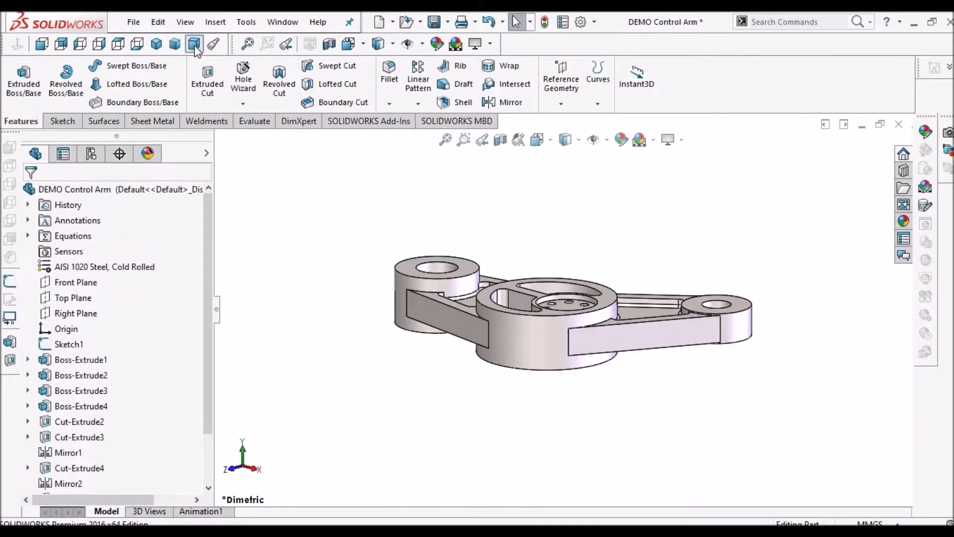
left_click(157, 45)
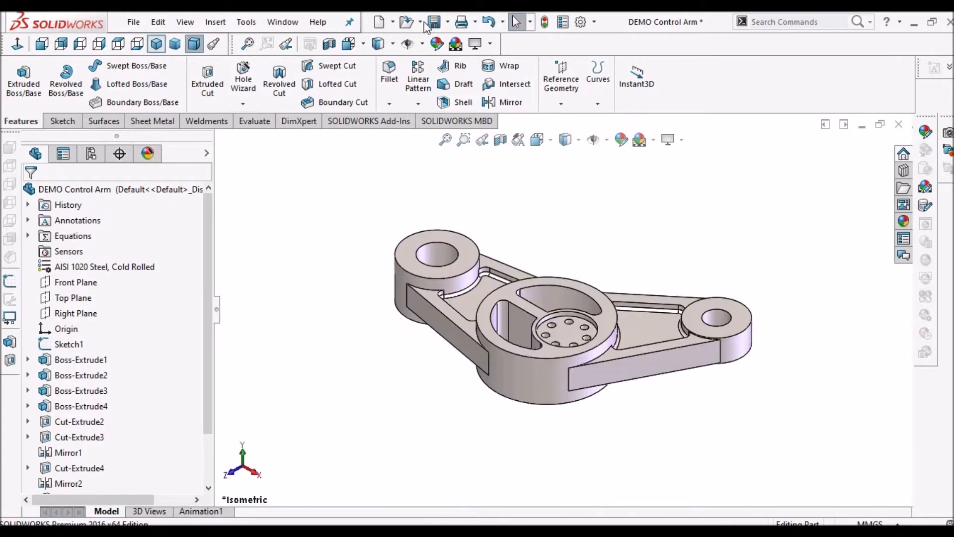
middle_click_drag(593, 308, 567, 329)
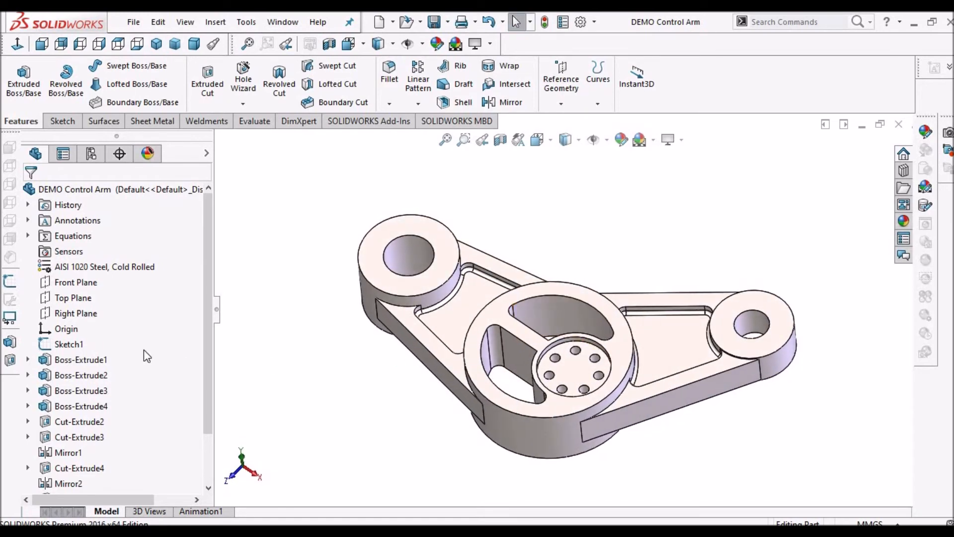
Open Sketch1 for editing, examine the control arm's profile and dimensions, and exit the sketch back to the solid part.
left_click(62, 346)
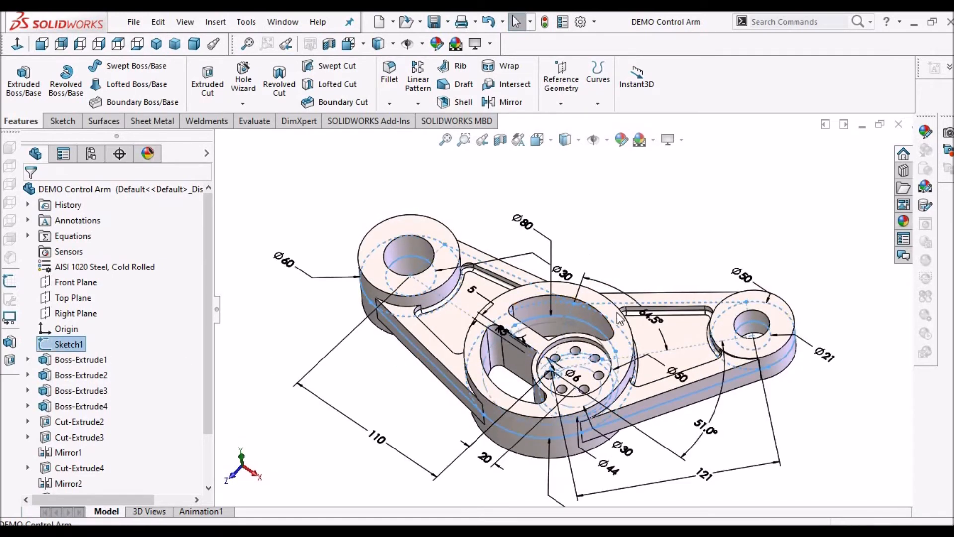
scroll(612, 318, "down", 1)
mouse_move(606, 307)
middle_mouse_down()
mouse_move(611, 330)
mouse_move(638, 259)
mouse_move(716, 277)
mouse_move(603, 294)
mouse_move(642, 248)
middle_mouse_up()
left_click(647, 236)
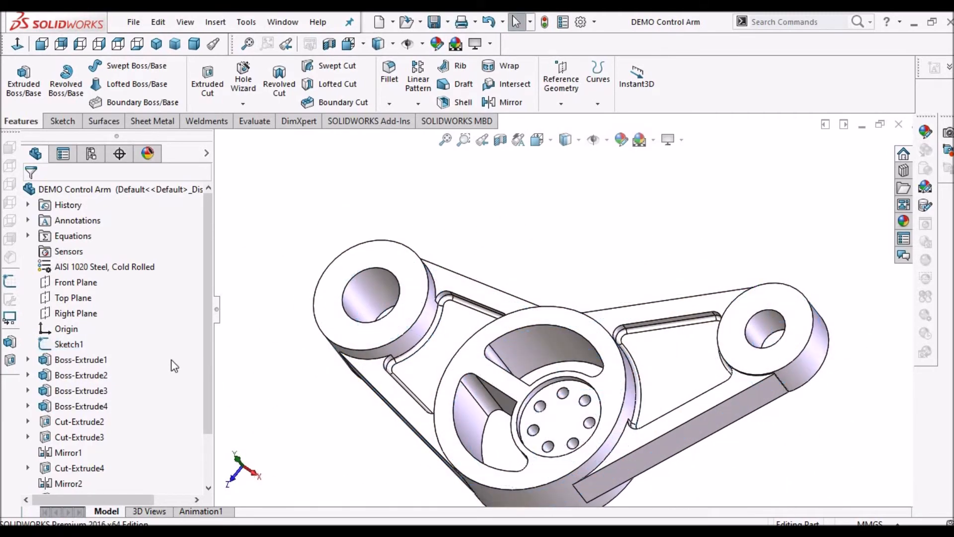
left_click(70, 344)
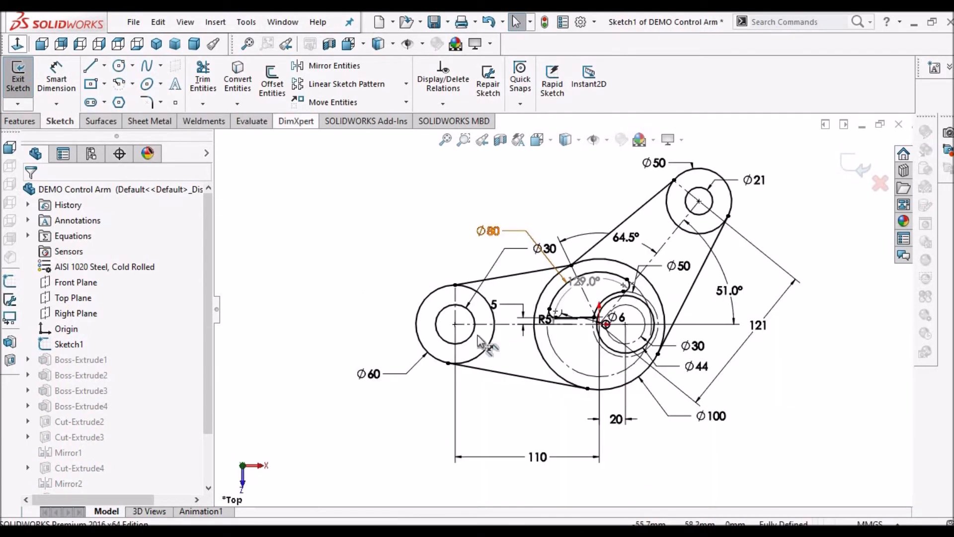
scroll(478, 336, "down", 2)
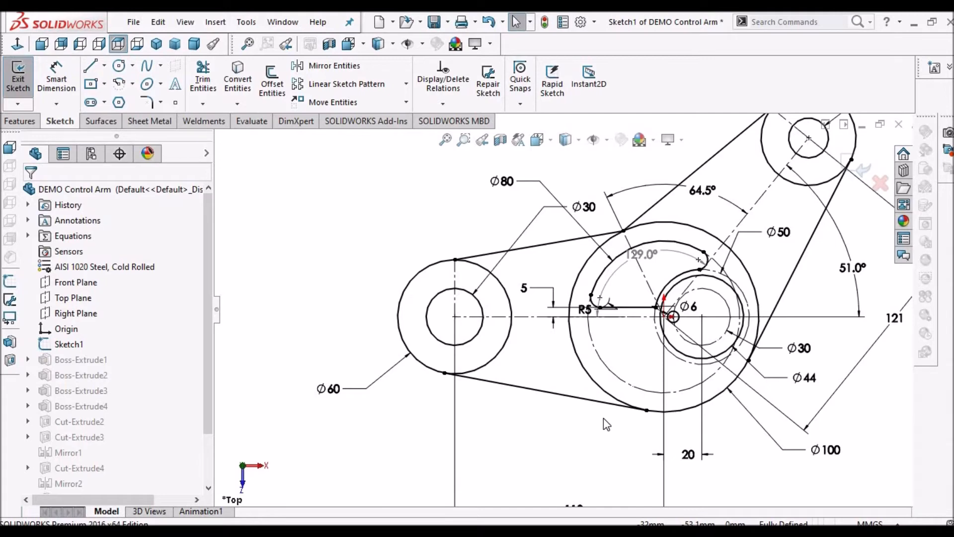
scroll(603, 419, "up", 1)
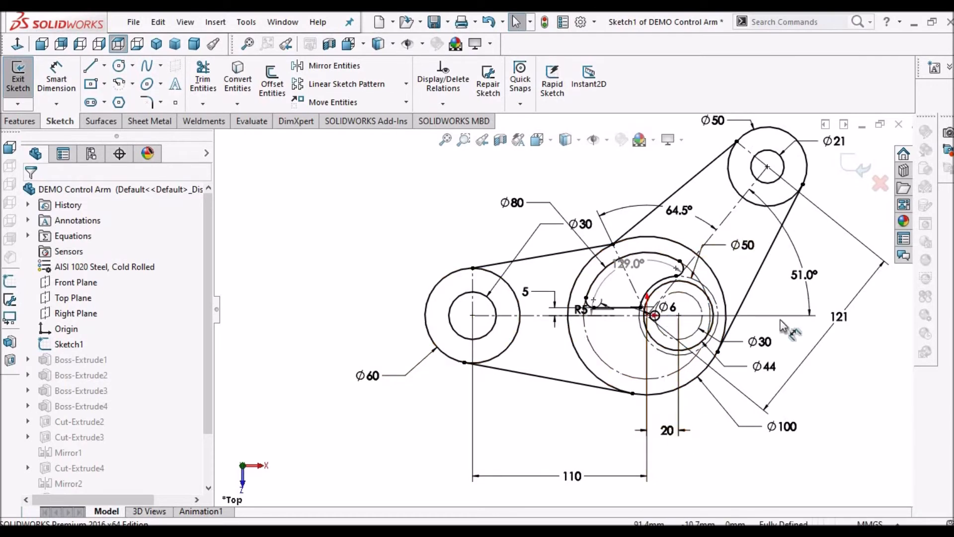
scroll(658, 337, "down", 3)
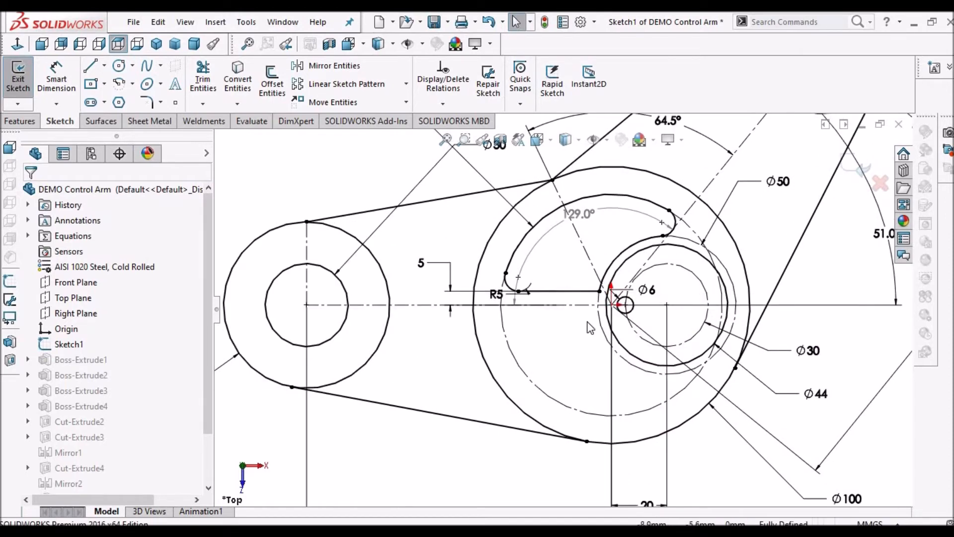
scroll(561, 309, "up", 3)
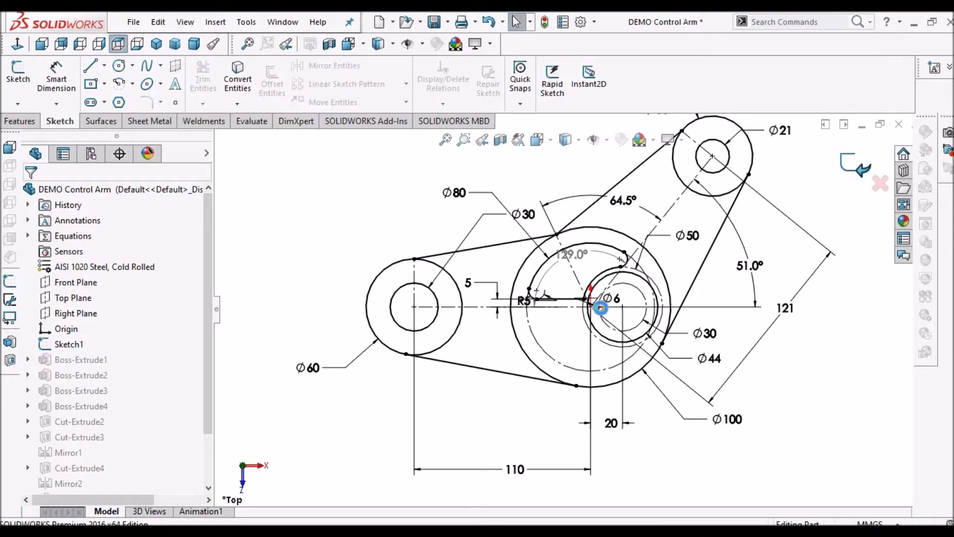
left_click(195, 45)
middle_click_drag(551, 238, 552, 302)
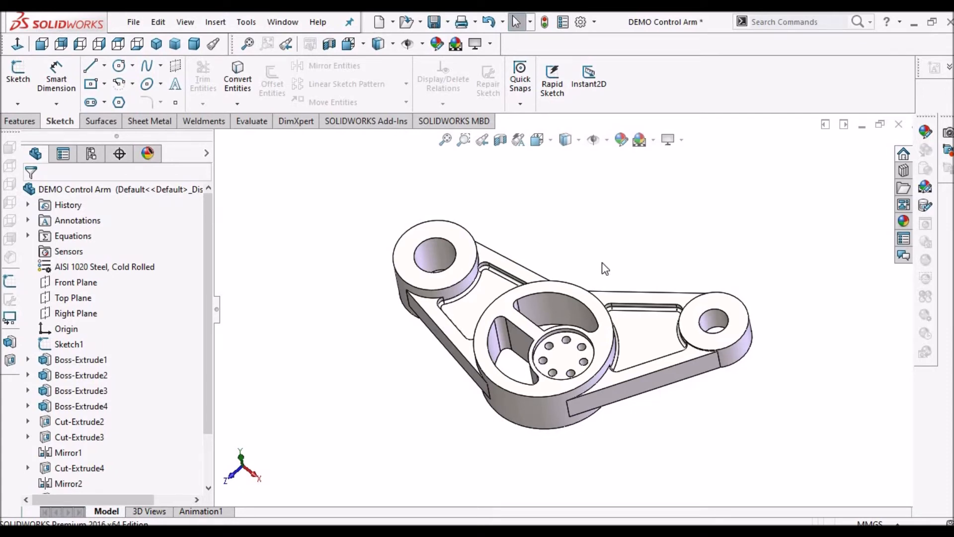
left_click(60, 347)
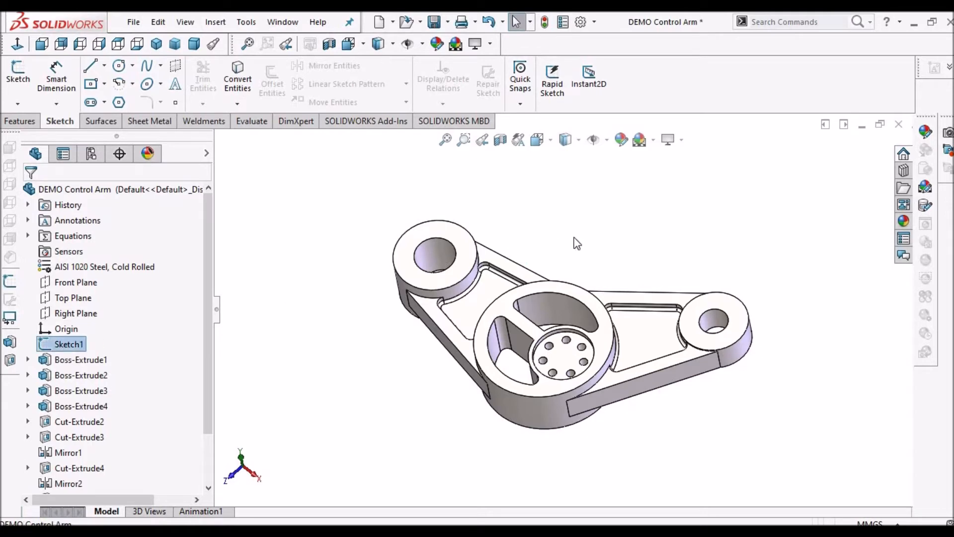
left_click(580, 237)
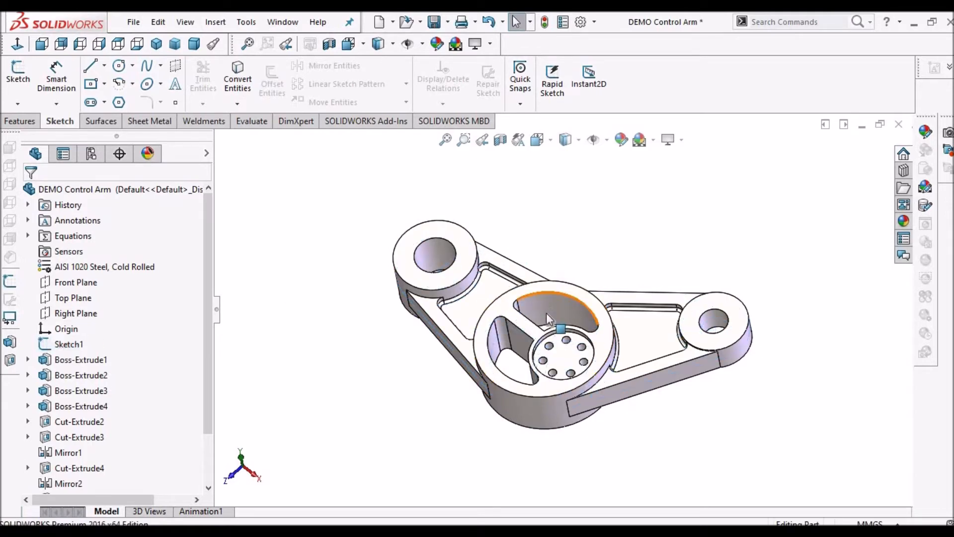
mouse_move(567, 308)
middle_mouse_down()
mouse_move(627, 217)
mouse_move(572, 283)
mouse_move(626, 278)
middle_mouse_up()
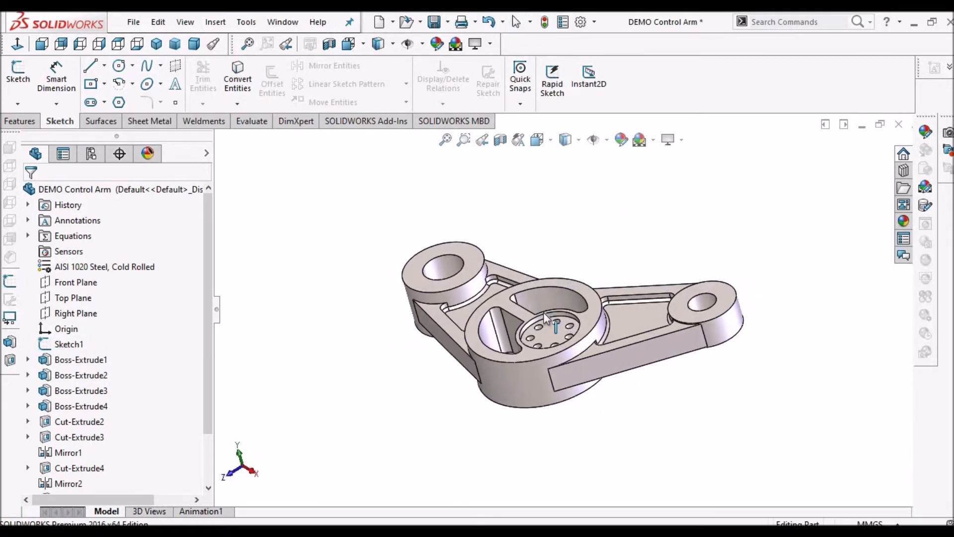
Switch to the reference PDF and check its part sketch and 2D drawing of the control arm.
left_click(172, 46)
key("alt+Tab")
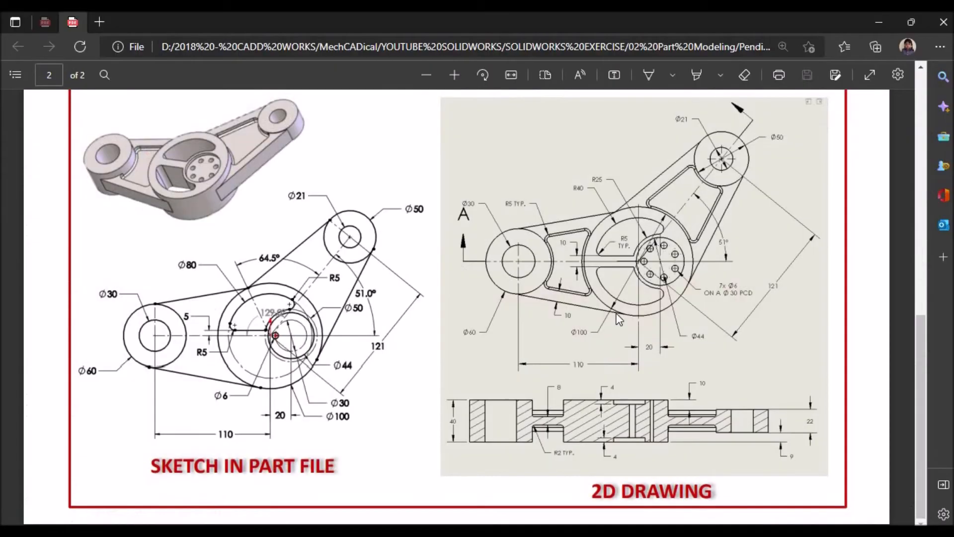
scroll(666, 319, "up", 2, "ctrl")
scroll(666, 318, "up", 2)
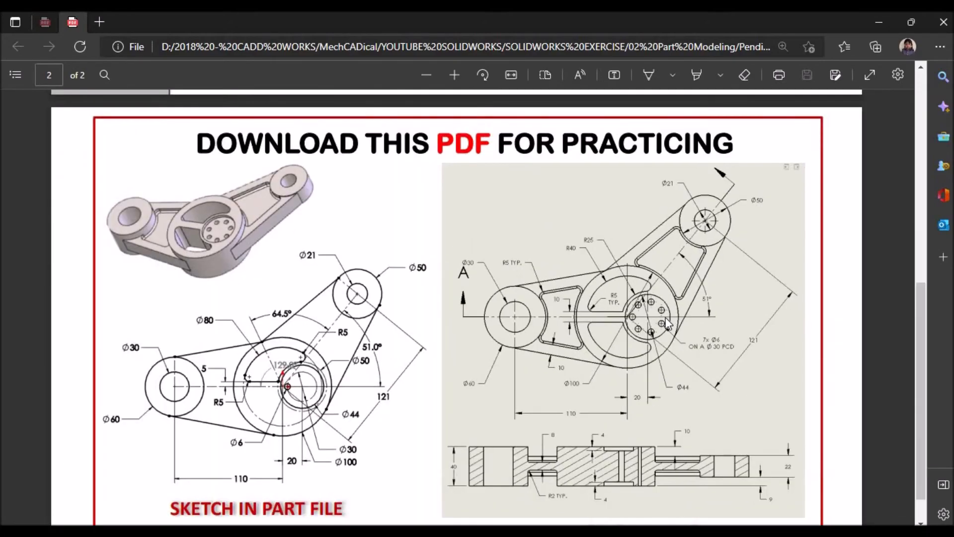
Switch to the DEMO Control Arm drawing in SOLIDWORKS and place a trimetric model view near the sheet's upper-right corner, displayed shaded with edges.
key("alt+Tab")
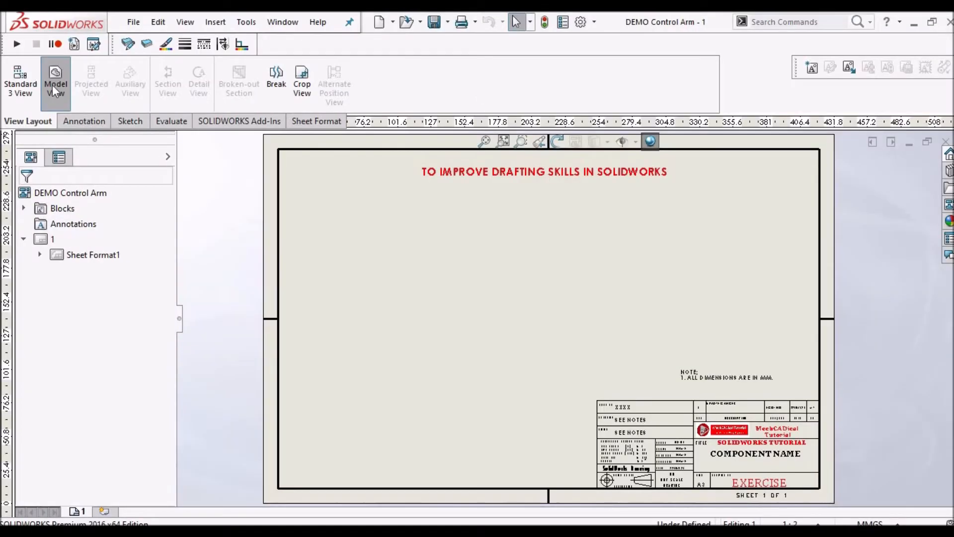
left_click(54, 85)
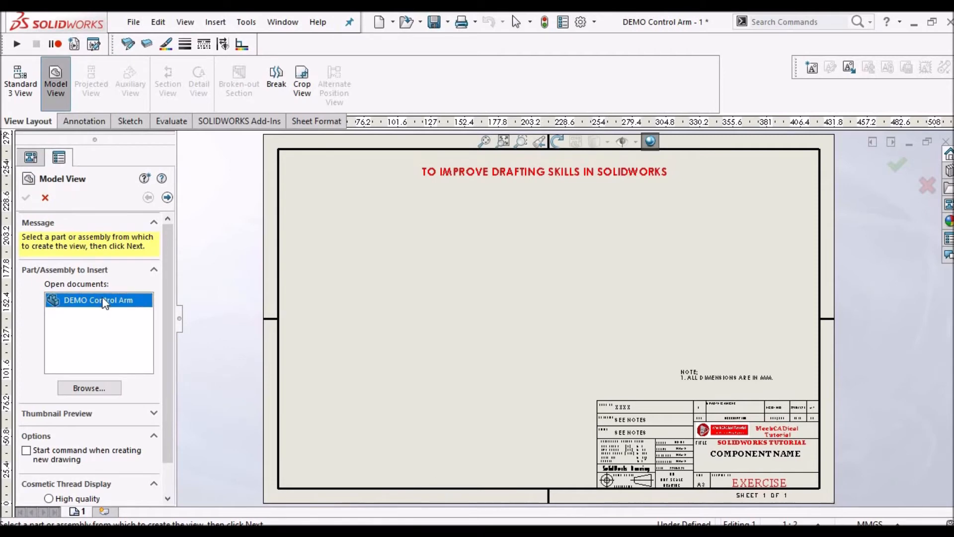
double_click(103, 301)
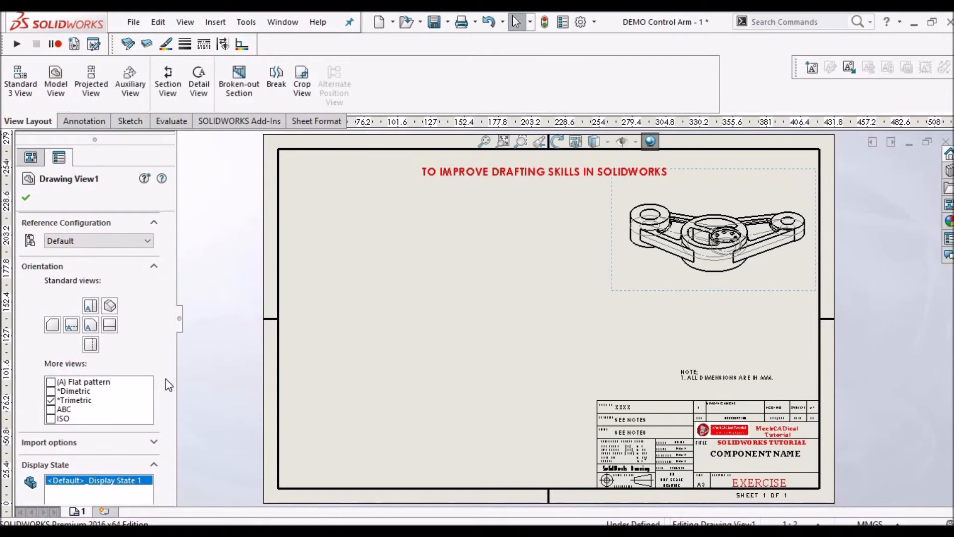
scroll(165, 378, "down", 3)
left_click(106, 407)
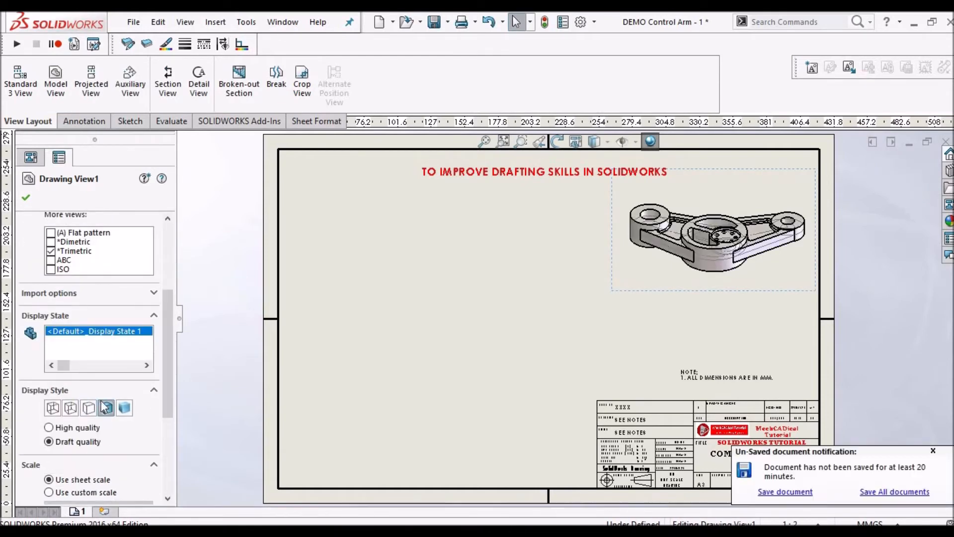
left_click(27, 199)
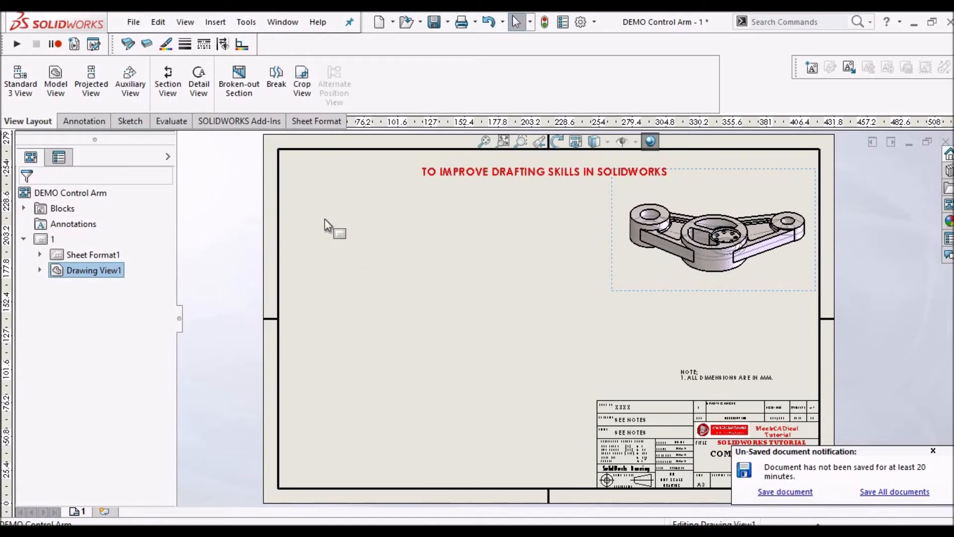
Hide the extra reference lines displayed over the trimetric view on the drawing sheet.
left_click(185, 22)
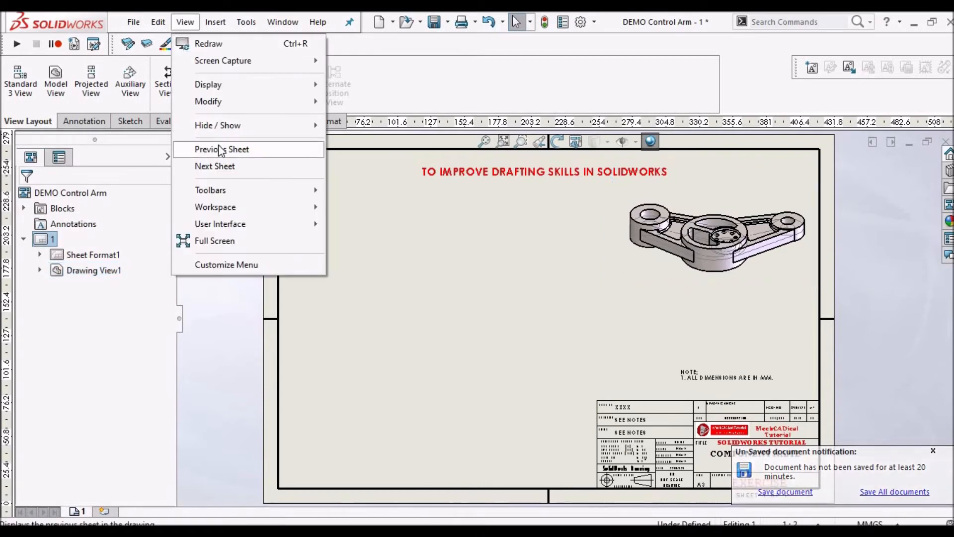
mouse_move(223, 126)
left_click(403, 82)
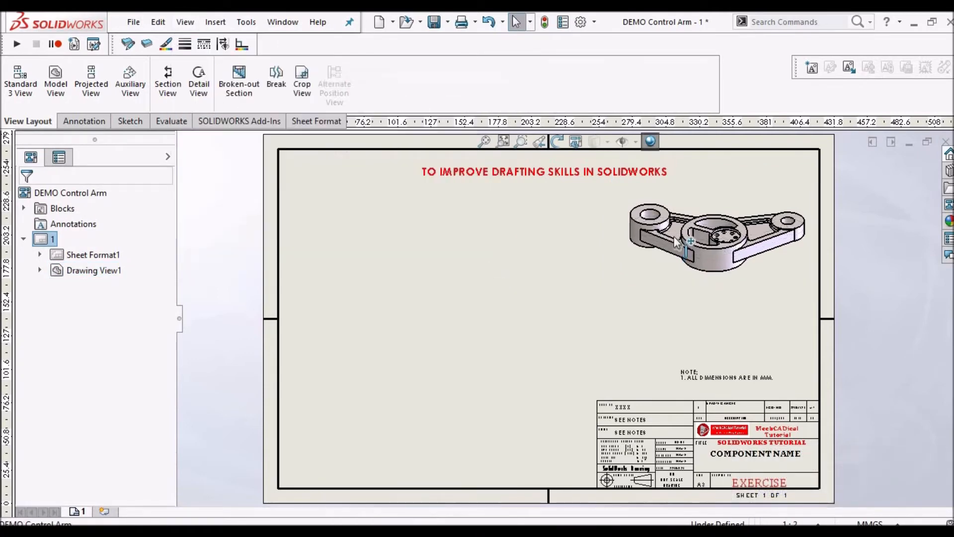
scroll(676, 231, "down", 3)
scroll(730, 307, "up", 2)
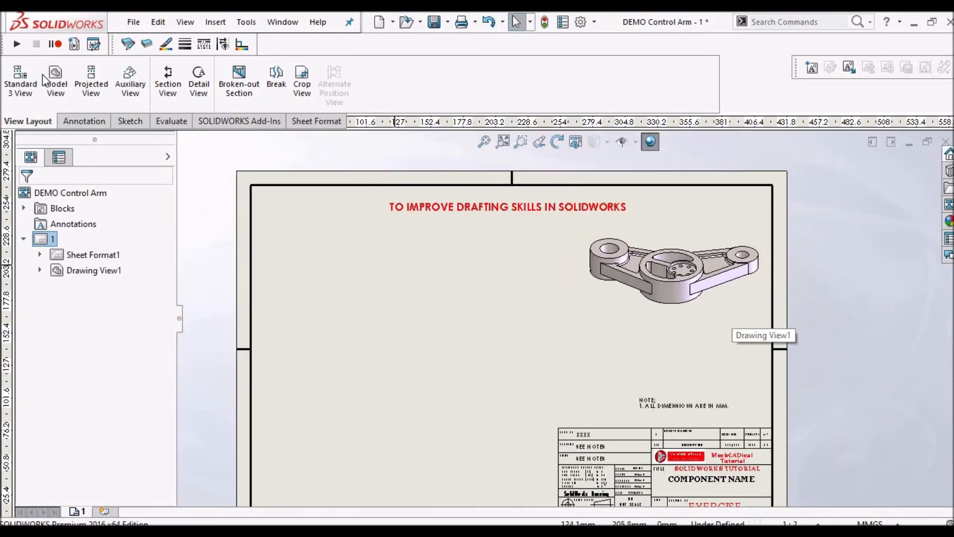
Place a second model view of the control arm in the sheet's upper-left area, set to the Top orientation at sheet scale.
left_click(57, 85)
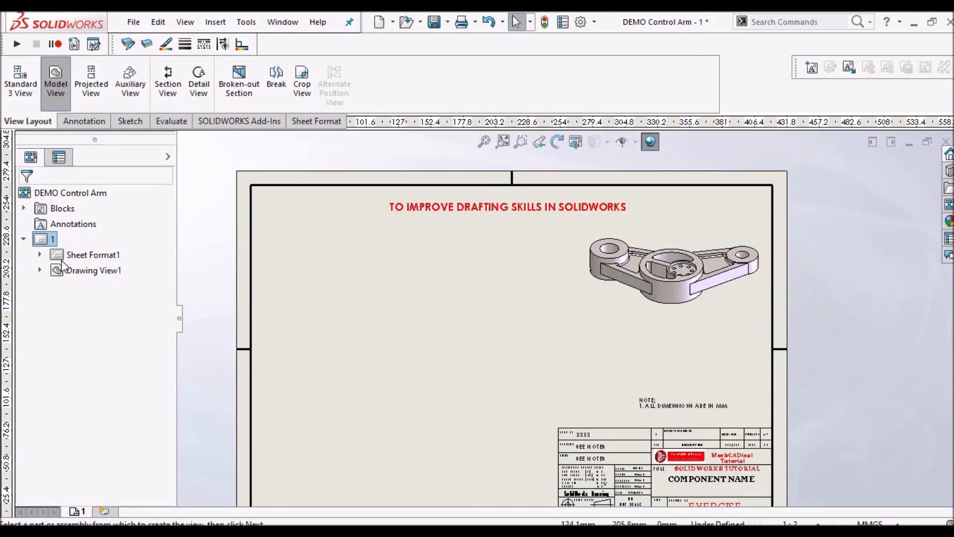
double_click(75, 299)
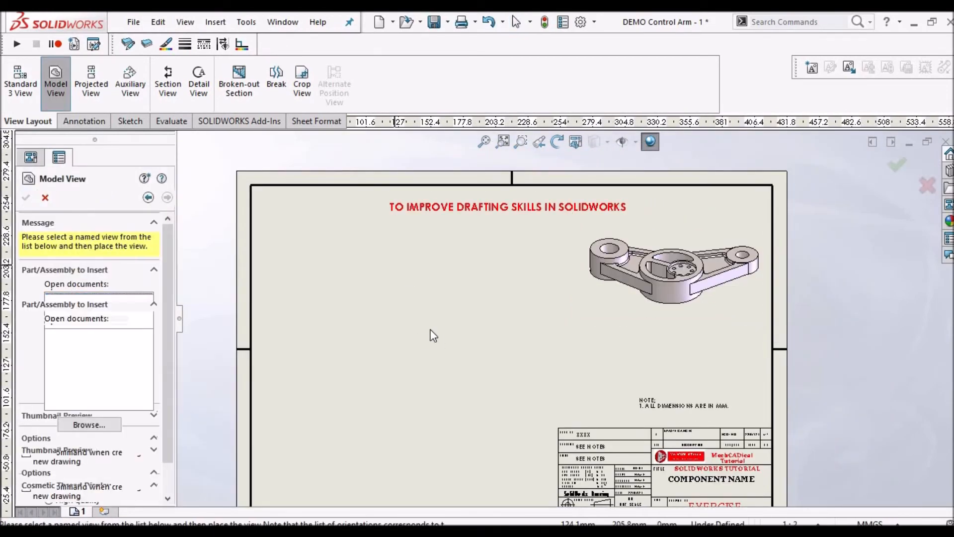
left_click(387, 313)
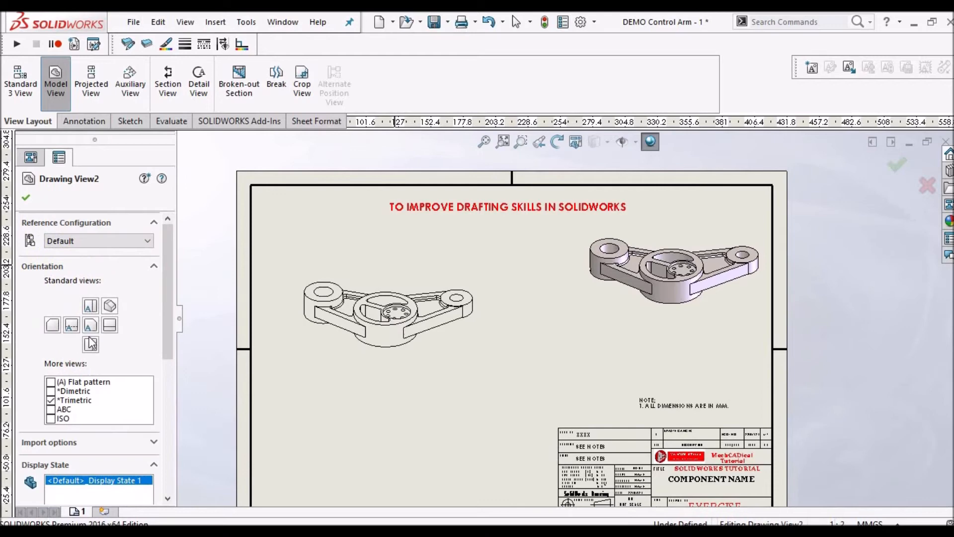
left_click(91, 327)
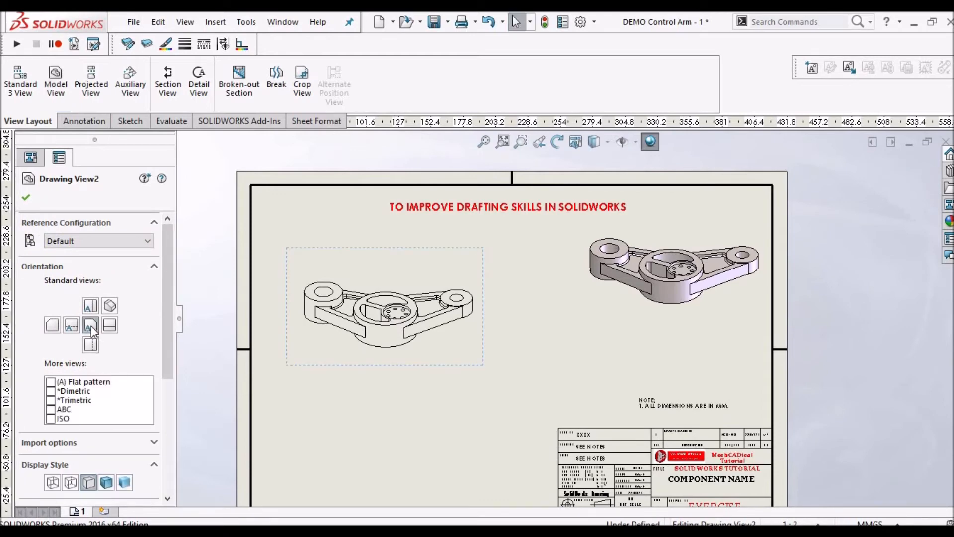
left_click(91, 307)
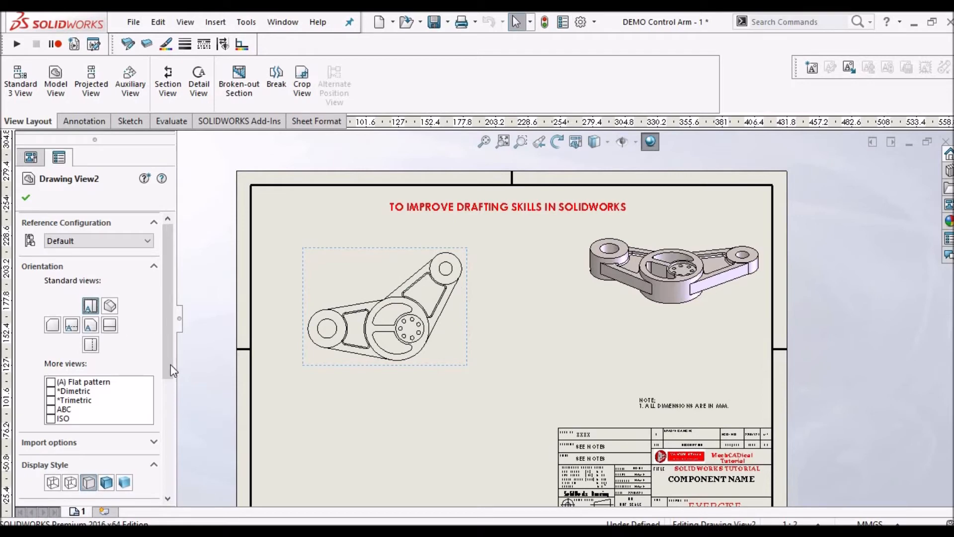
left_click_drag(171, 373, 171, 451)
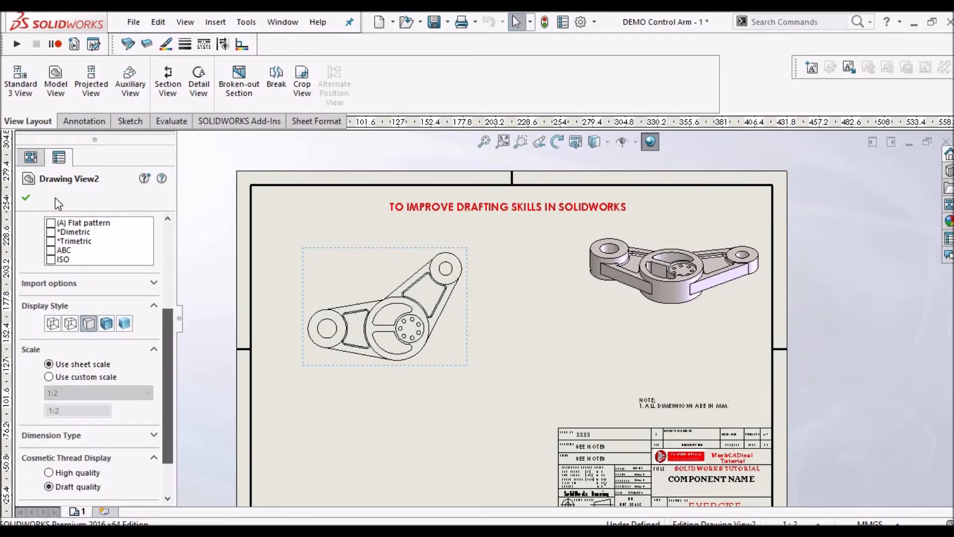
left_click(29, 199)
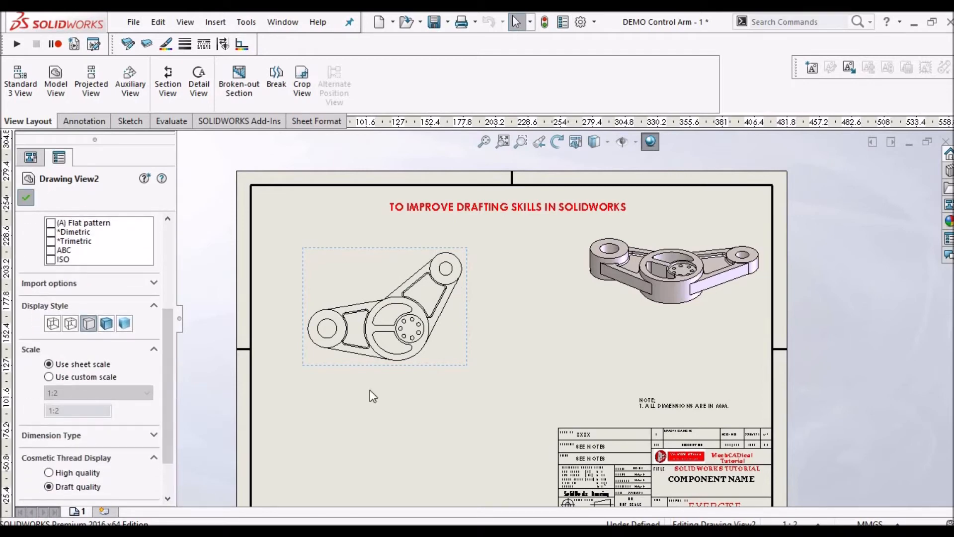
Review the sheet properties, keeping the 1:2 scale and third-angle projection.
left_click(79, 513)
right_click(80, 513)
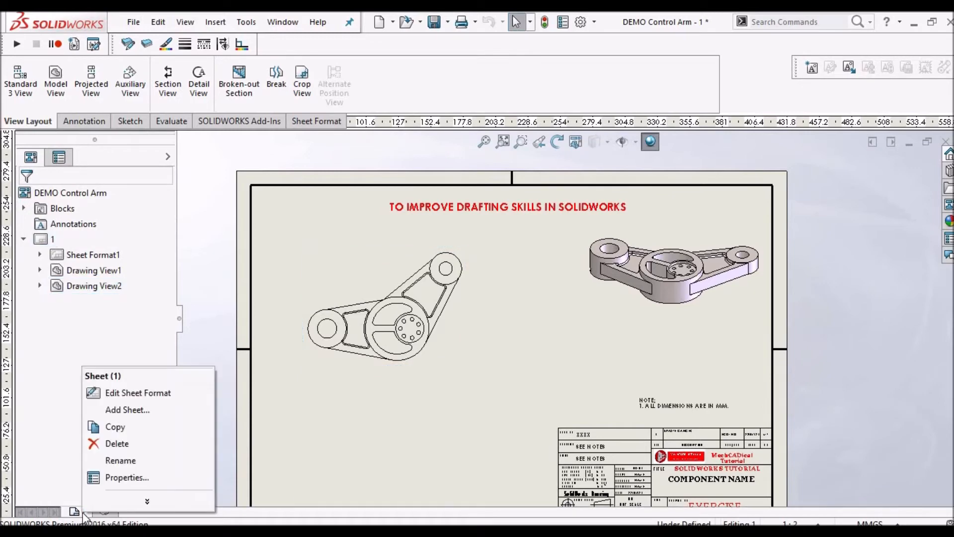
left_click(128, 480)
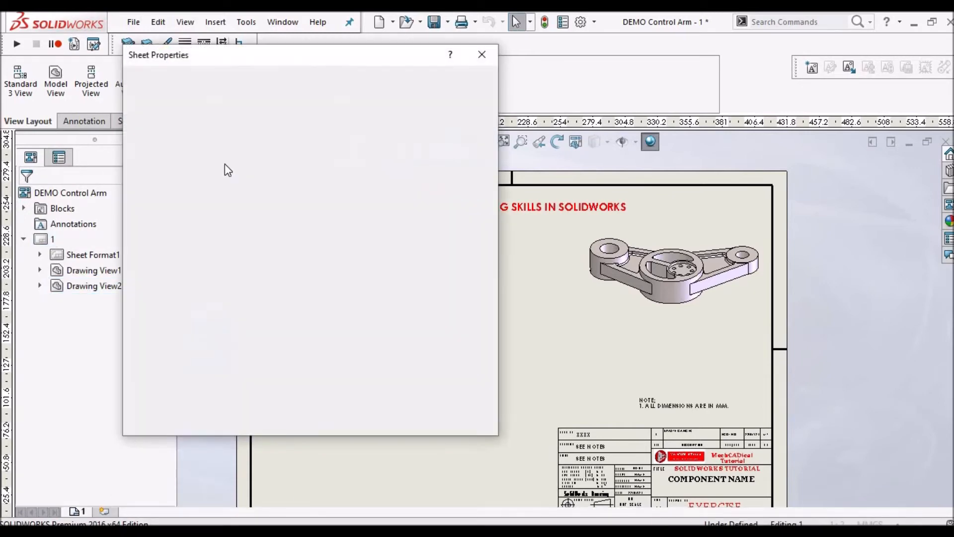
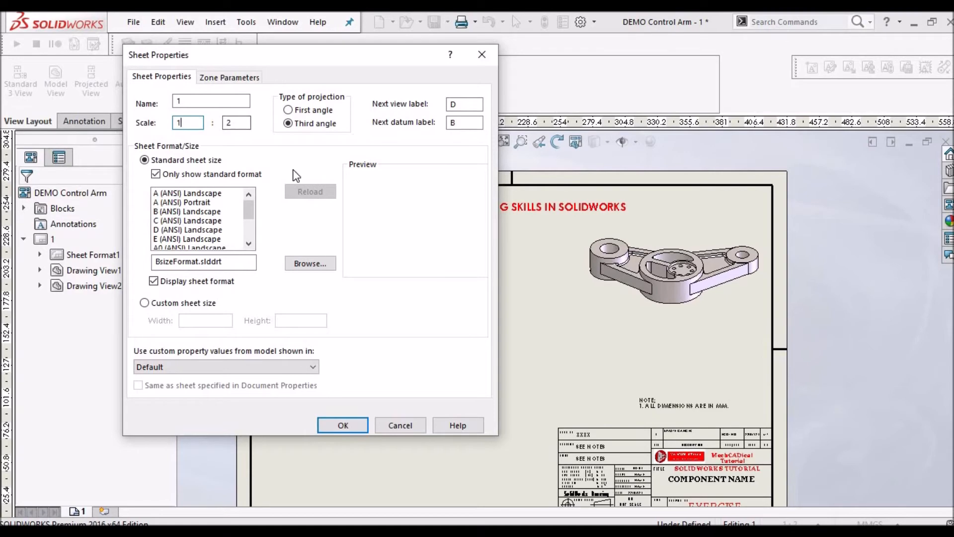
left_click(343, 426)
Sketch a horizontal centerline about 165 mm long from the large hub's center through the left boss in the top view.
scroll(375, 356, "down", 3)
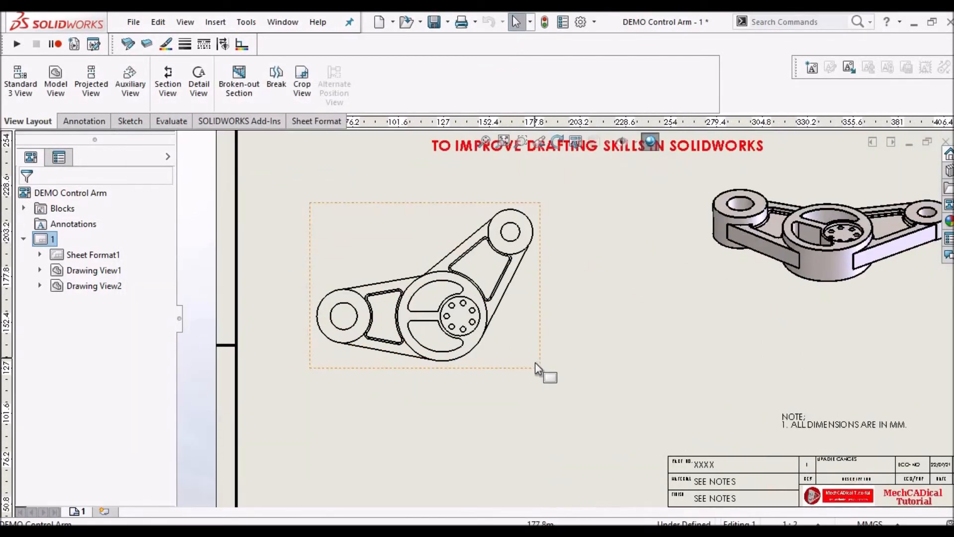
scroll(536, 401, "up", 3)
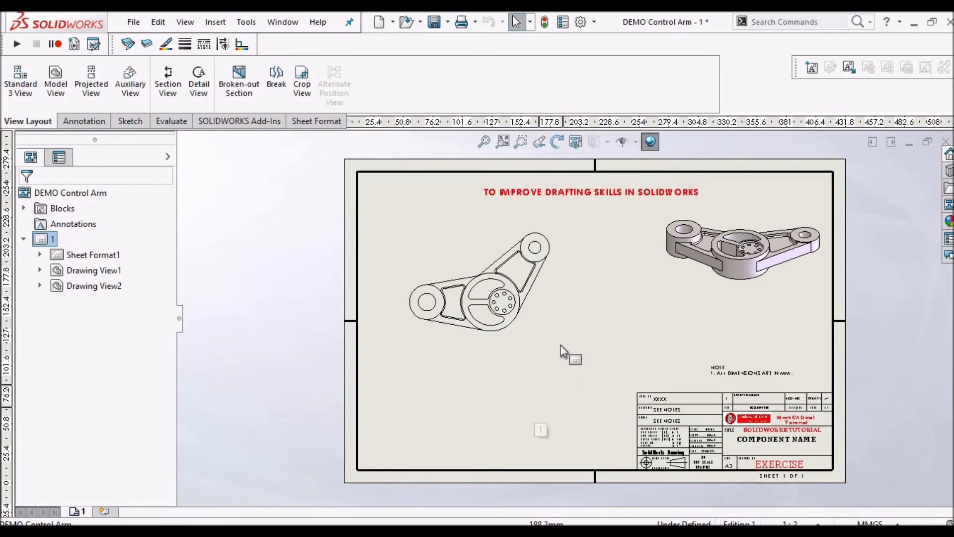
scroll(607, 268, "down", 1)
scroll(590, 270, "down", 1)
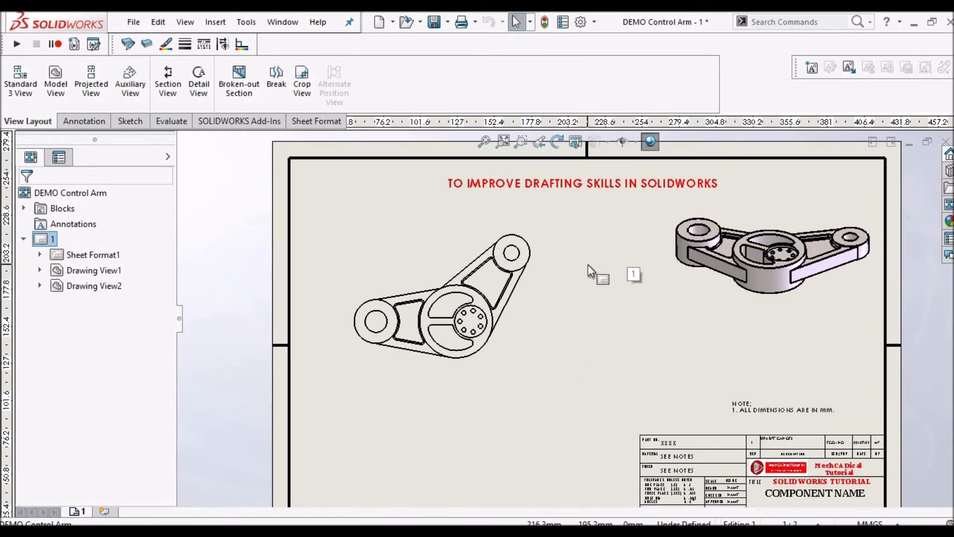
left_click(126, 123)
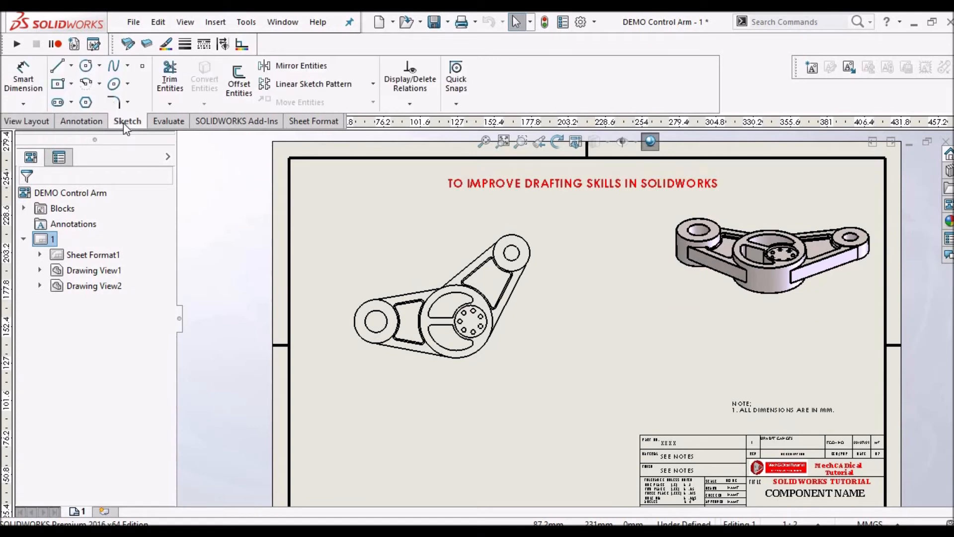
left_click(71, 66)
left_click(92, 101)
scroll(361, 300, "down", 3)
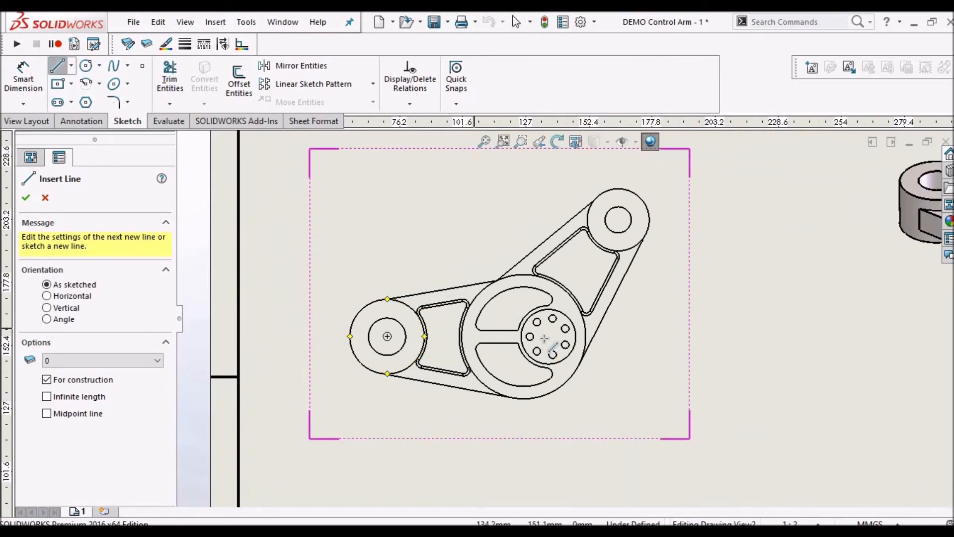
scroll(532, 342, "down", 1)
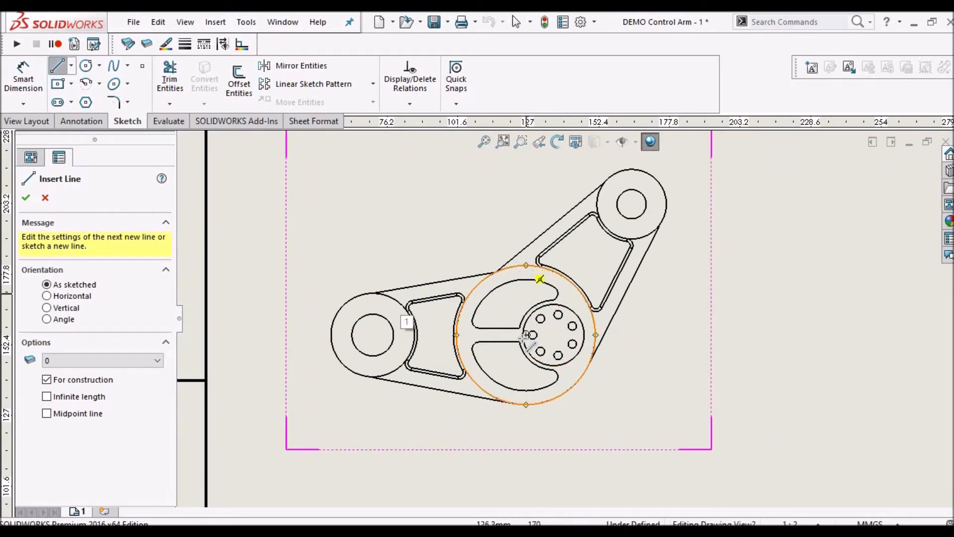
scroll(534, 345, "down", 3)
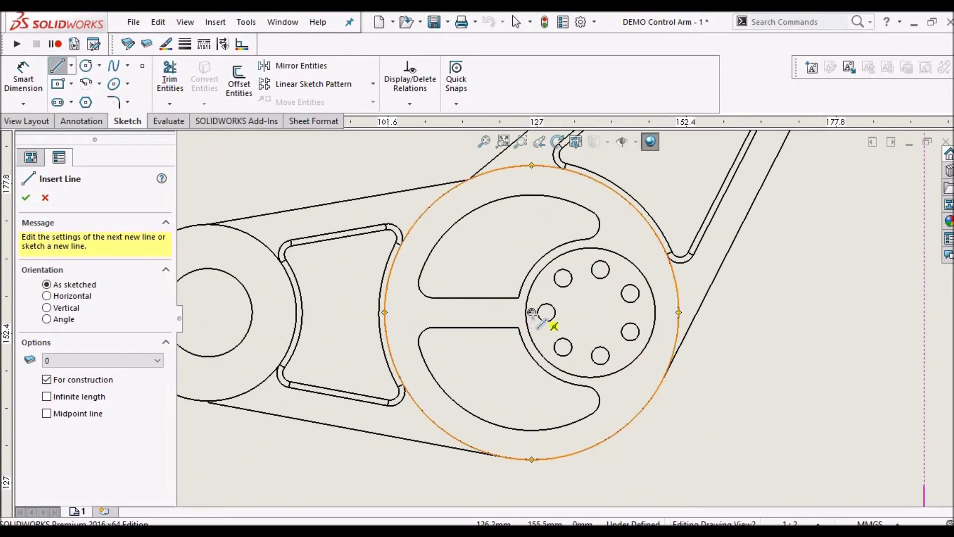
left_click(278, 314)
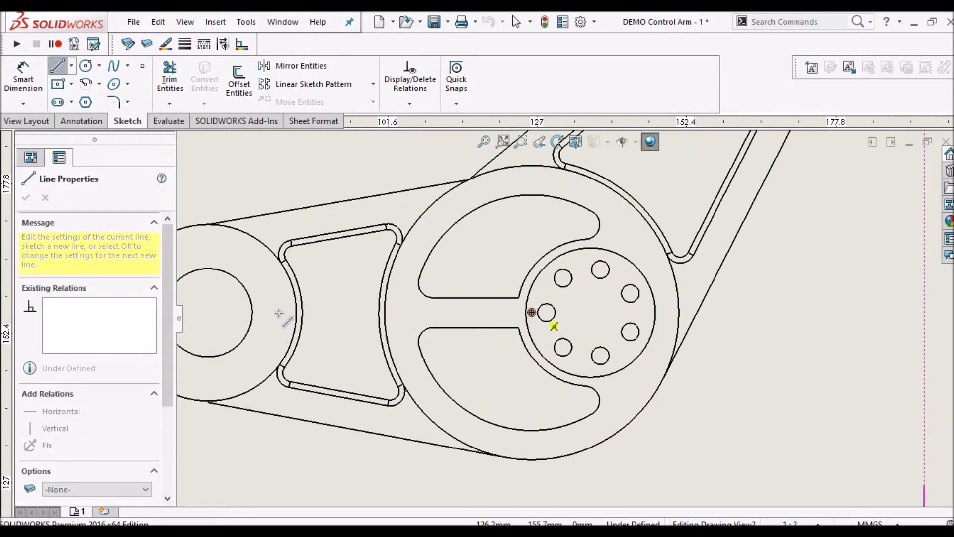
scroll(279, 314, "up", 6)
scroll(400, 318, "down", 3)
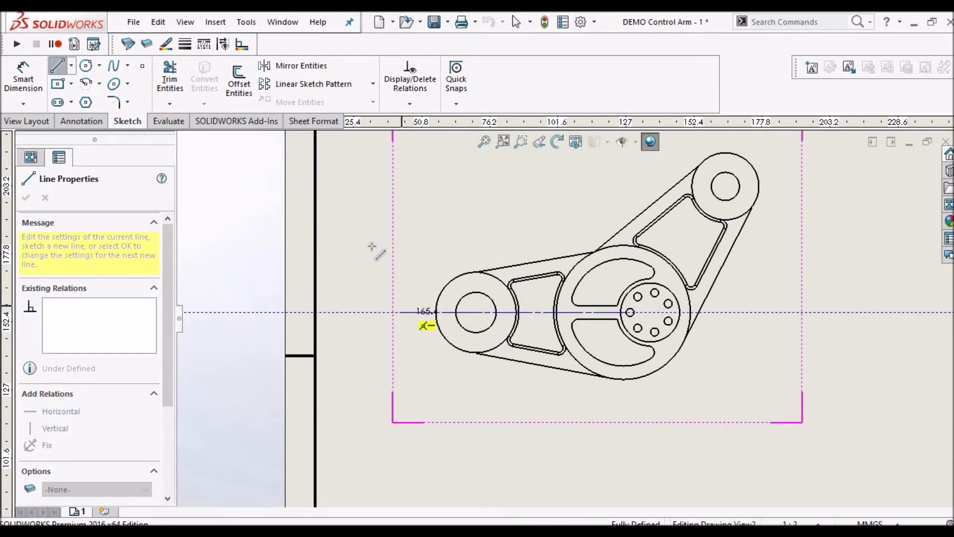
left_click(402, 313)
right_click(364, 236)
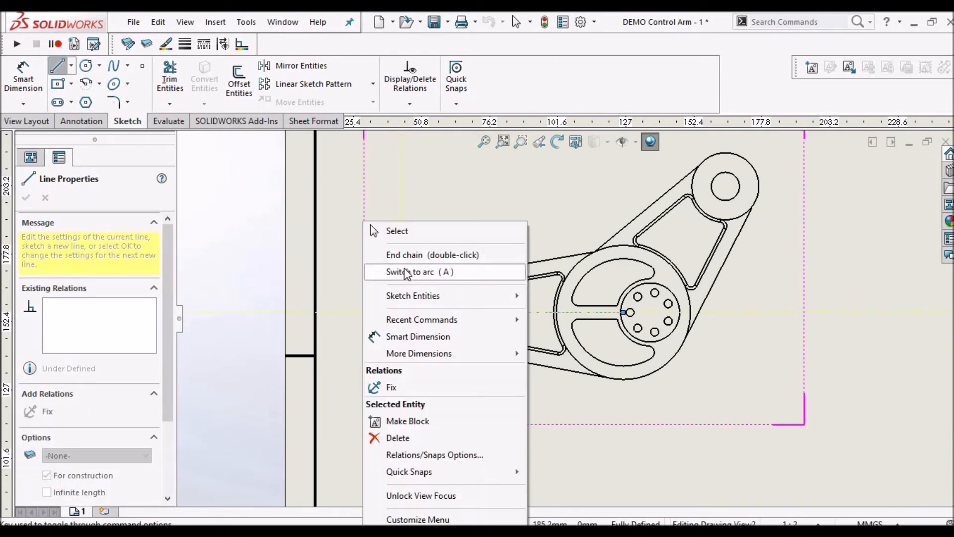
left_click(430, 252)
Sketch an inclined centerline about 171 mm long from the large hub's center through the upper-right boss.
scroll(566, 318, "up", 1)
scroll(710, 224, "up", 3)
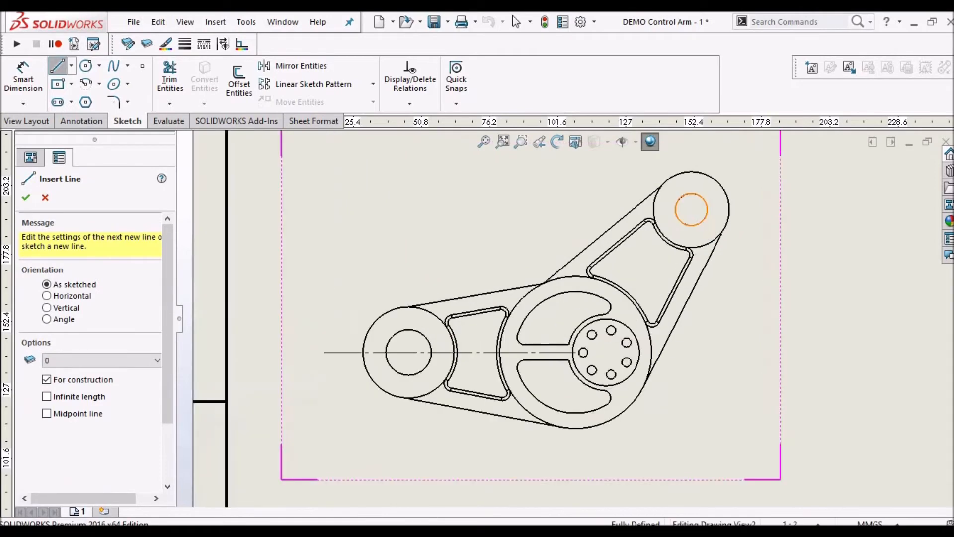
left_click(546, 387)
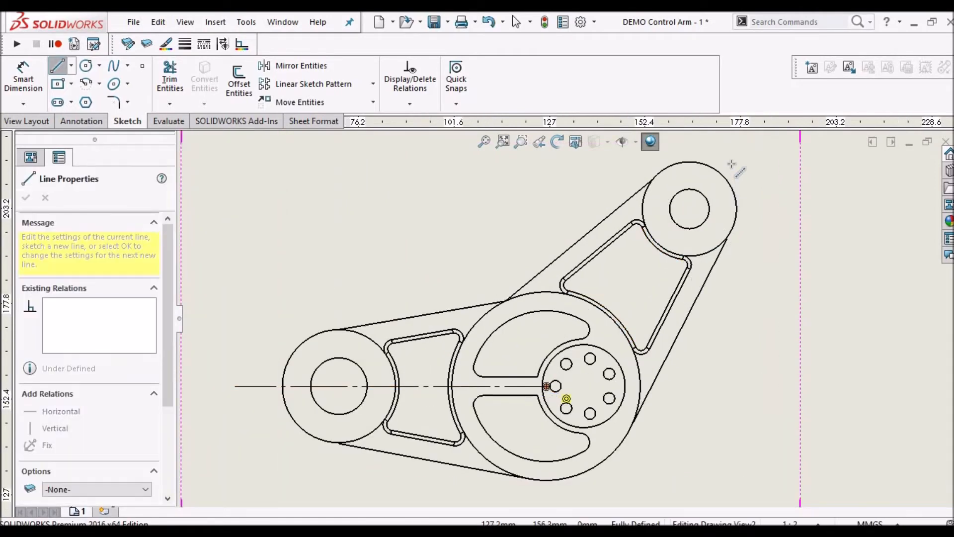
scroll(733, 171, "down", 1)
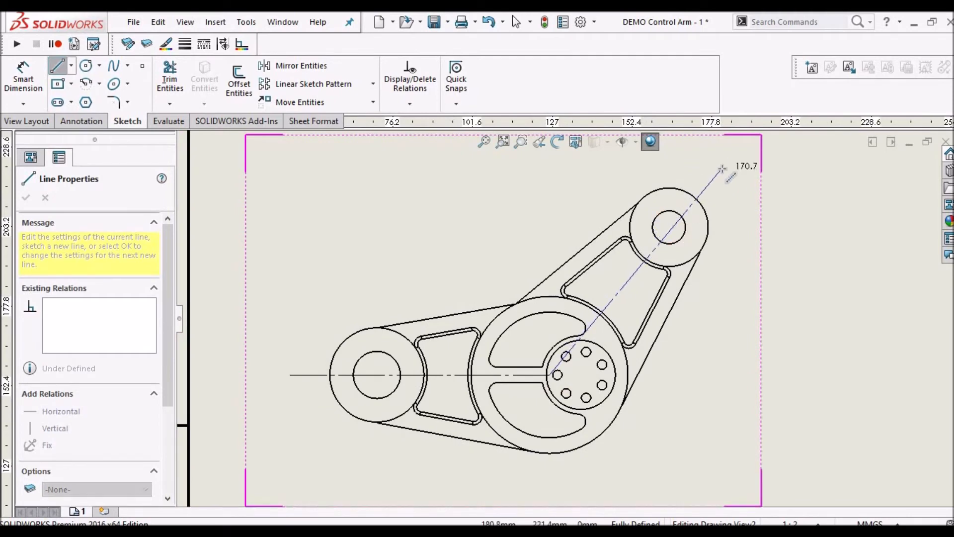
left_click(721, 169)
right_click(534, 195)
left_click(538, 187)
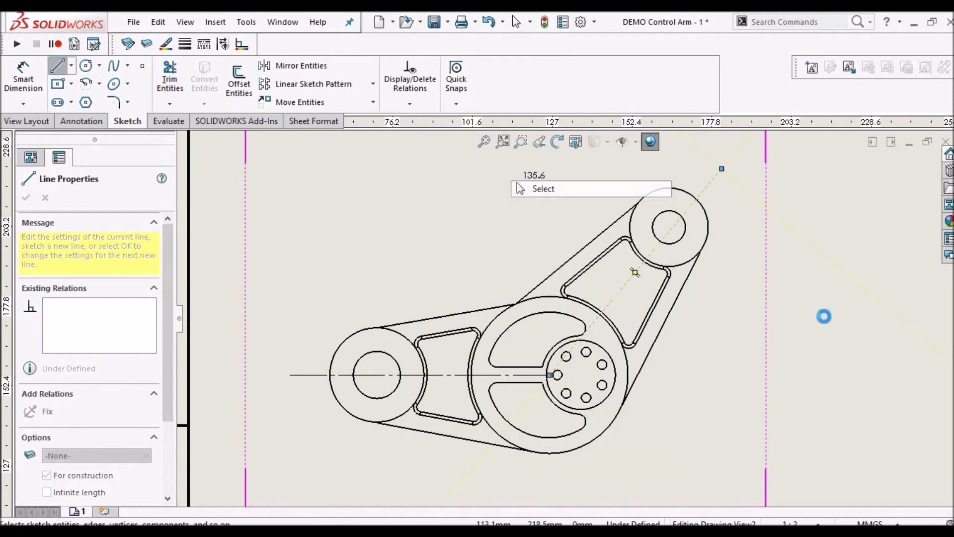
Dimension the inclined centerline at 51° from the horizontal and place the dimension close to the upper-right arm.
left_click(25, 82)
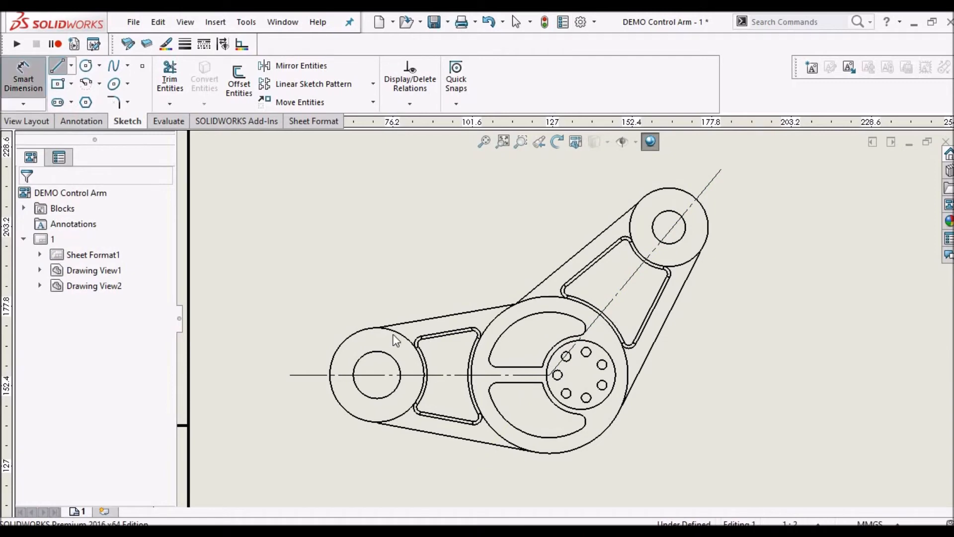
left_click(511, 375)
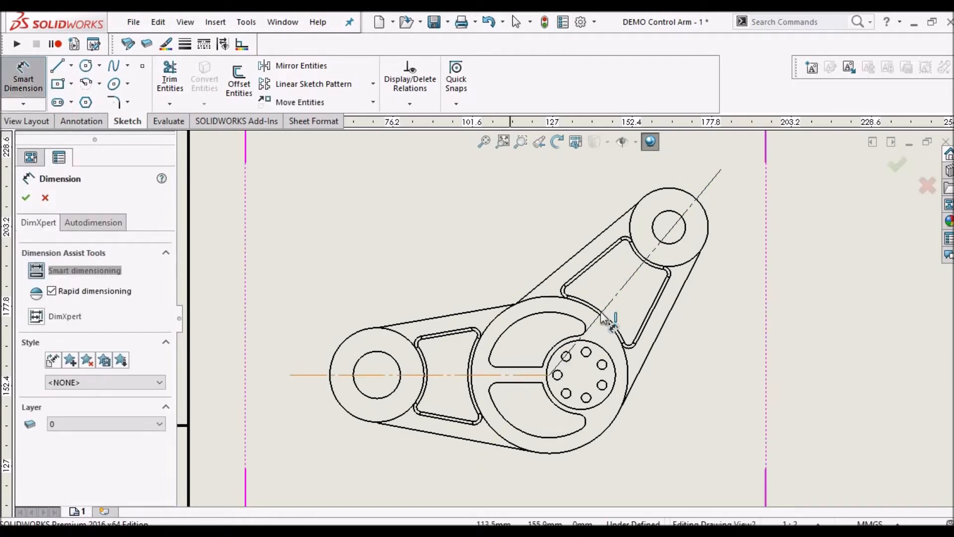
left_click(627, 291)
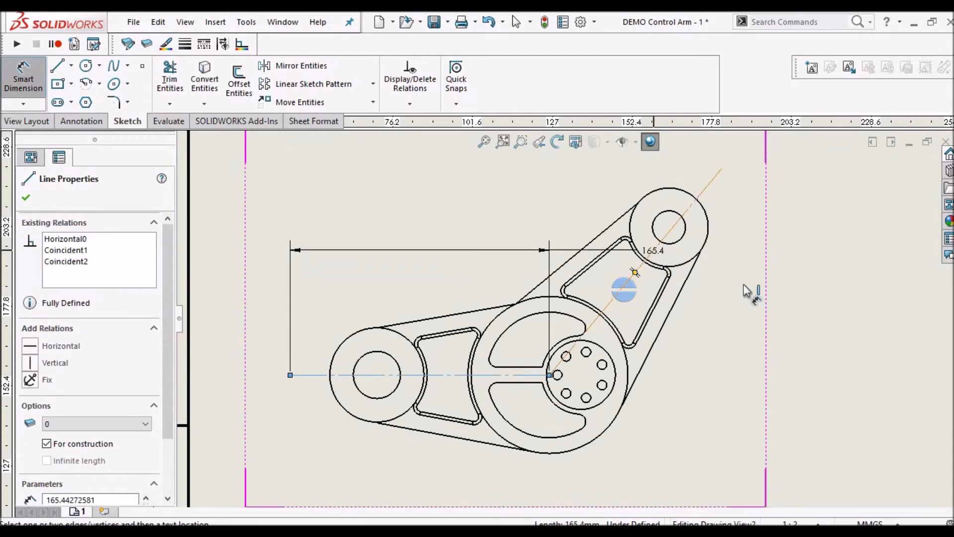
left_click(651, 261)
left_click(763, 289)
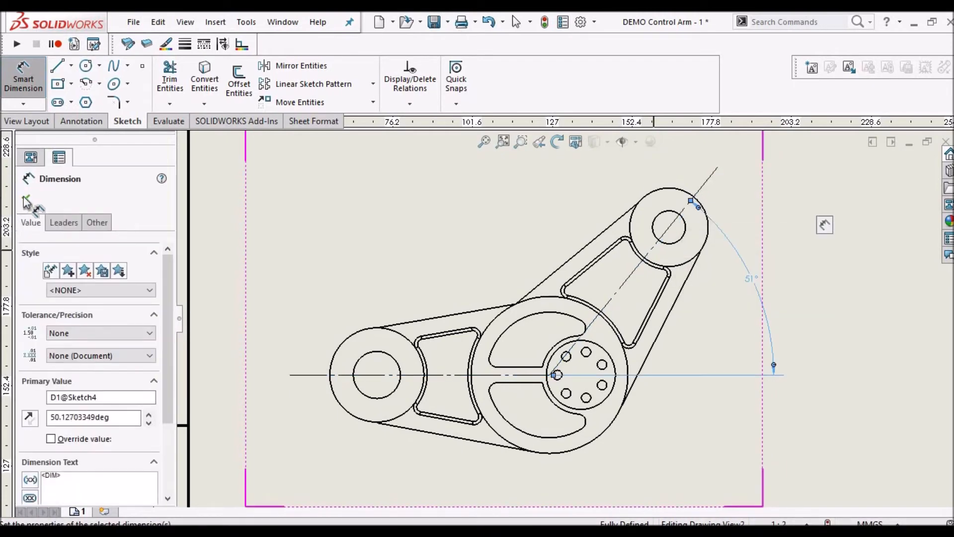
left_click(25, 198)
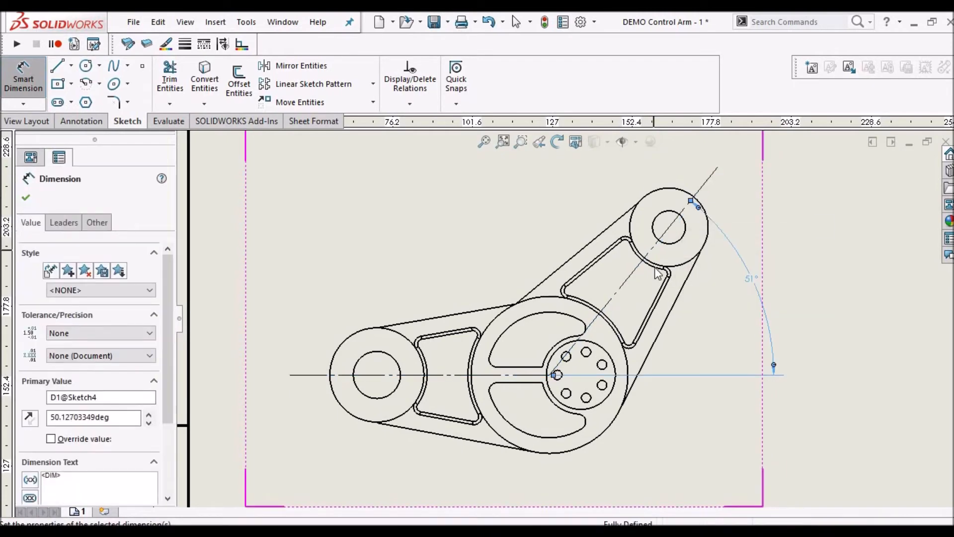
left_click(820, 282)
scroll(606, 324, "up", 1)
scroll(606, 324, "down", 1)
mouse_move(753, 278)
left_mouse_down()
mouse_move(674, 333)
mouse_move(688, 335)
mouse_move(686, 316)
left_mouse_up()
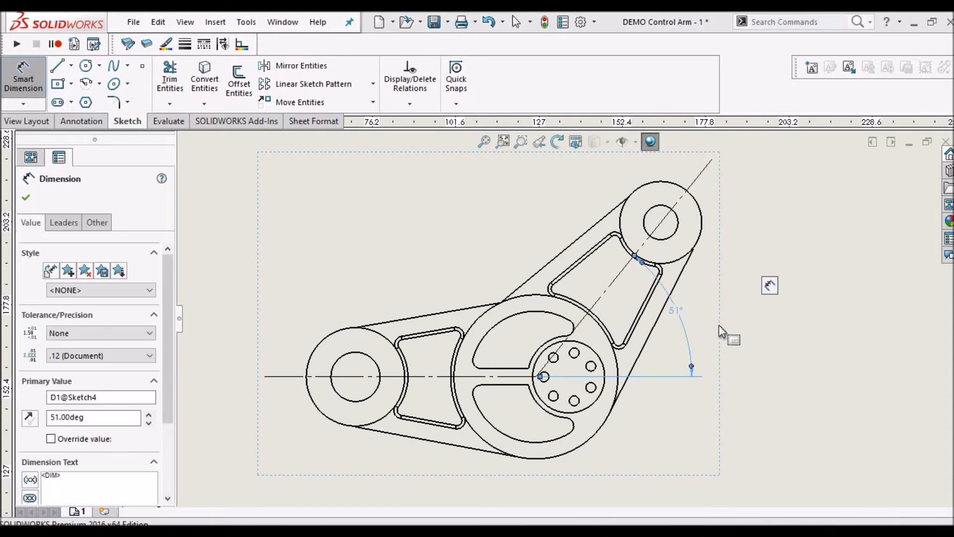
Turn off the Center Dimension option for the 51° angle dimension and adjust its text position along the arc.
double_click(677, 312)
right_click(676, 312)
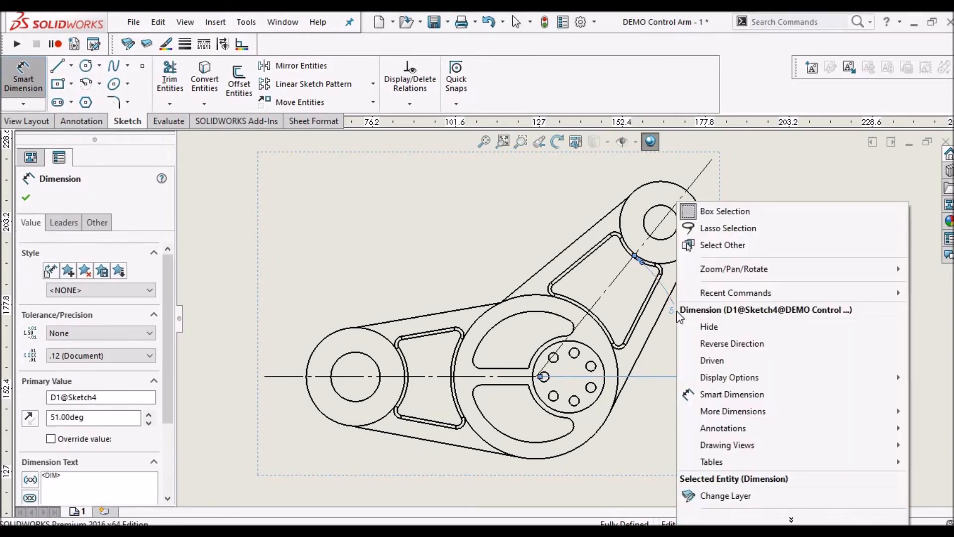
mouse_move(775, 386)
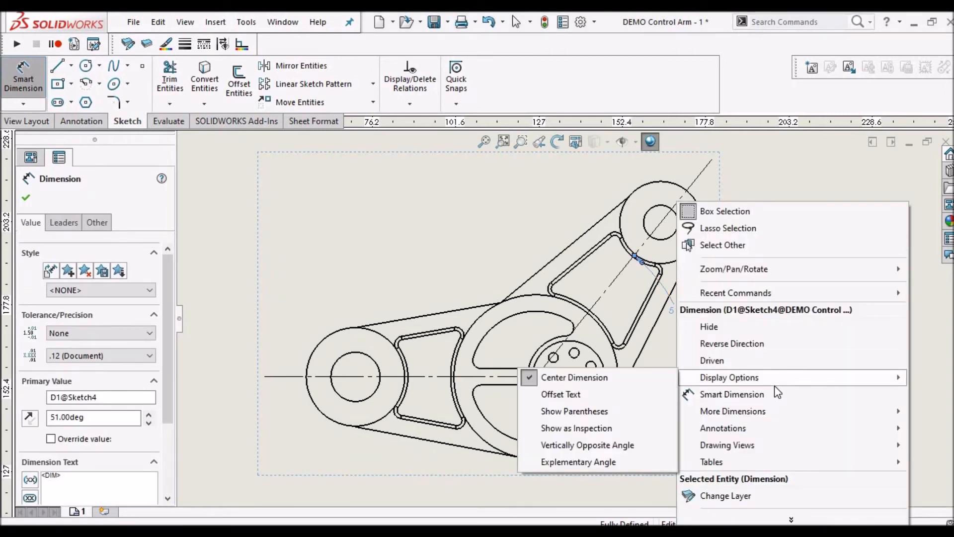
left_click(571, 379)
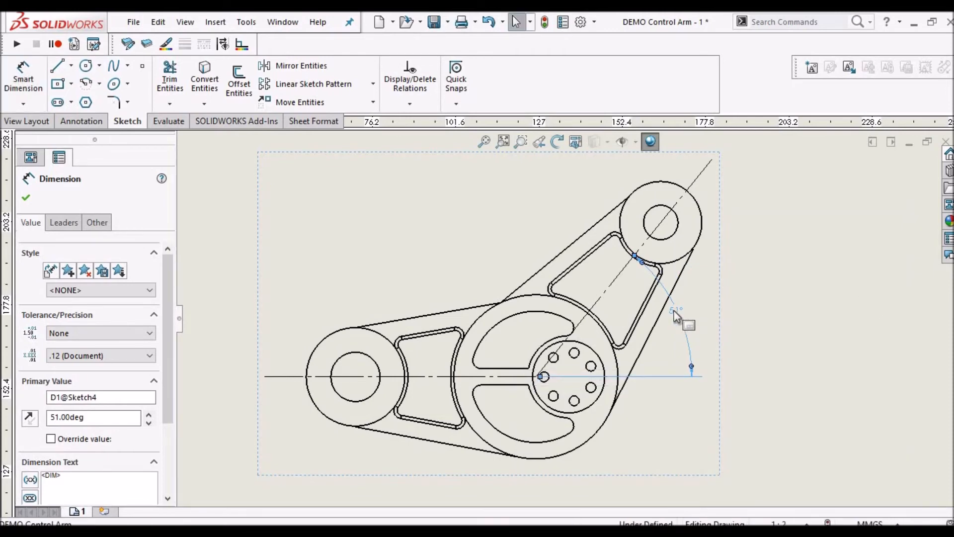
key("Escape")
scroll(688, 311, "down", 2)
mouse_move(688, 350)
left_mouse_down()
mouse_move(693, 362)
mouse_move(685, 350)
left_mouse_up()
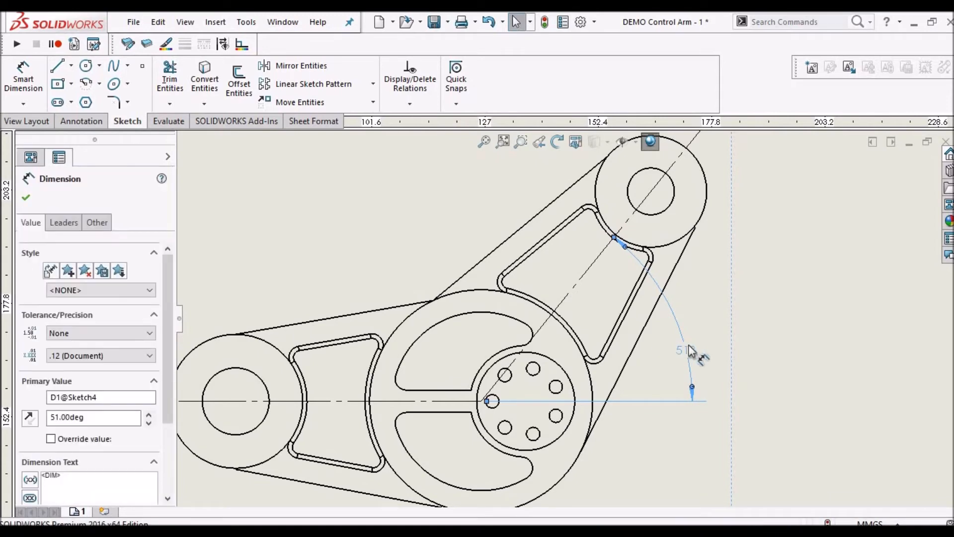
key("Escape")
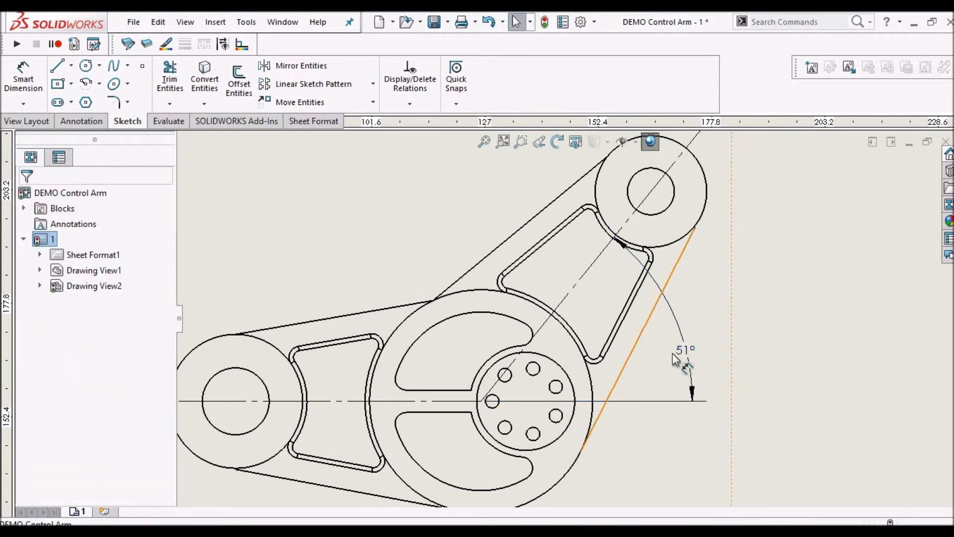
Move the 51° angle dimension closer to the upper-right arm in the top view.
mouse_move(675, 347)
left_mouse_down()
mouse_move(662, 347)
mouse_move(672, 355)
left_mouse_up()
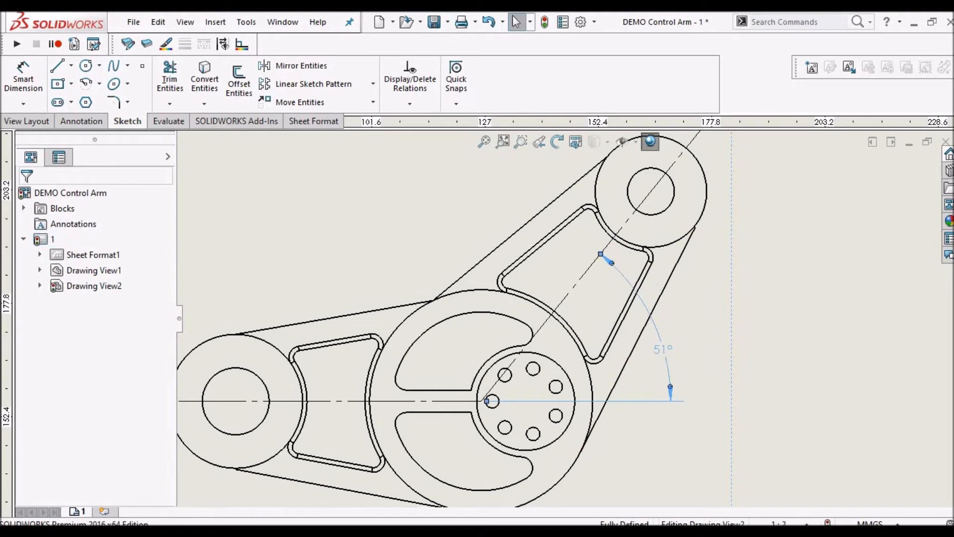
key("f")
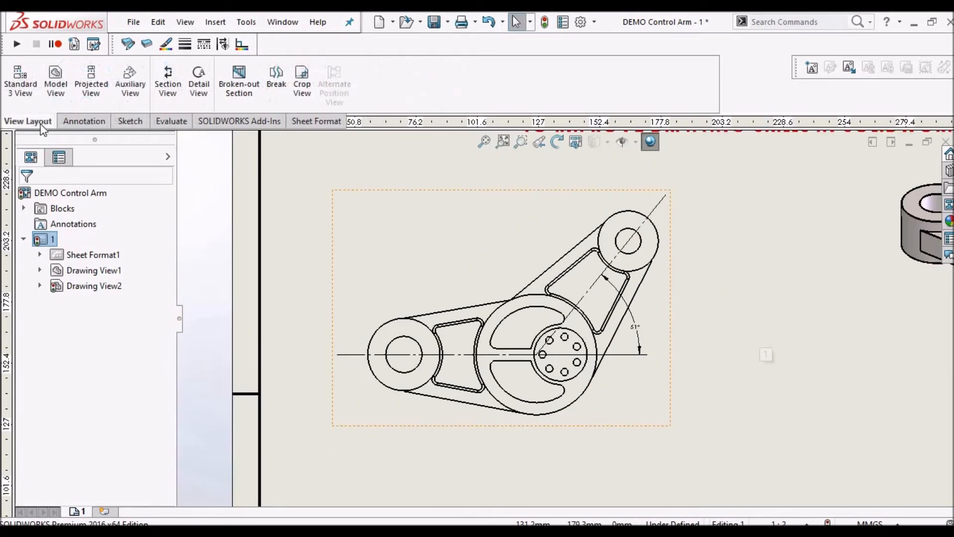
Turn off the For construction option for the horizontal and inclined centerlines in the top view.
left_click(455, 354)
left_click(454, 354, "ctrl")
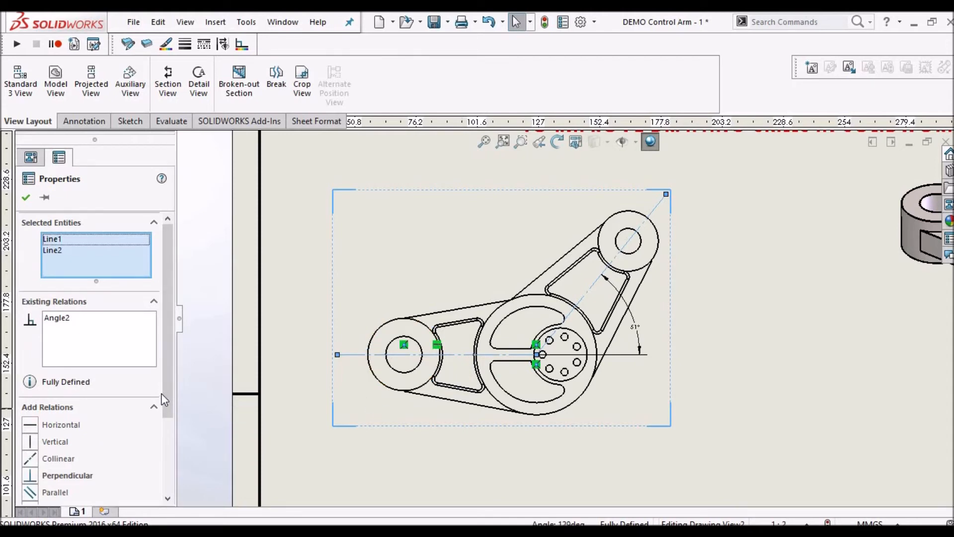
left_click(26, 199)
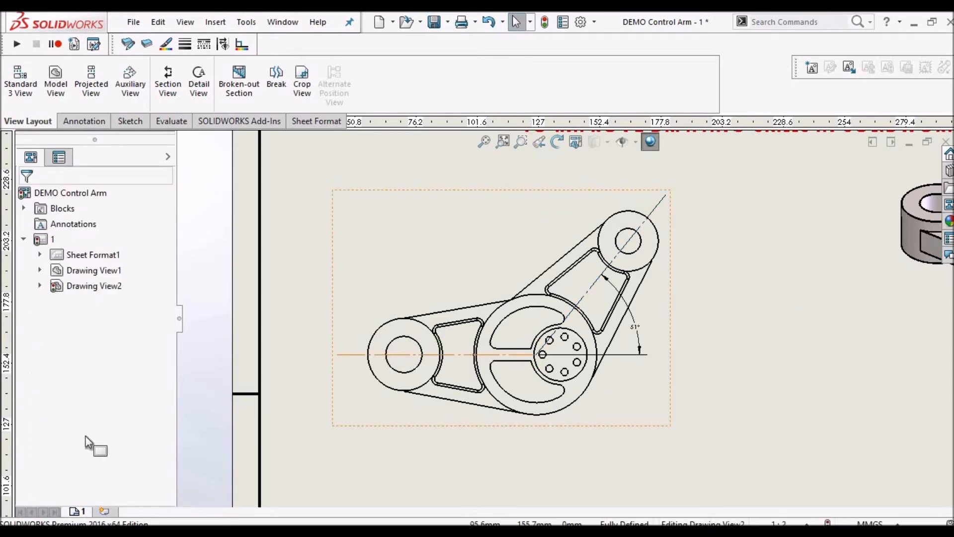
left_click(348, 354)
left_click(47, 444)
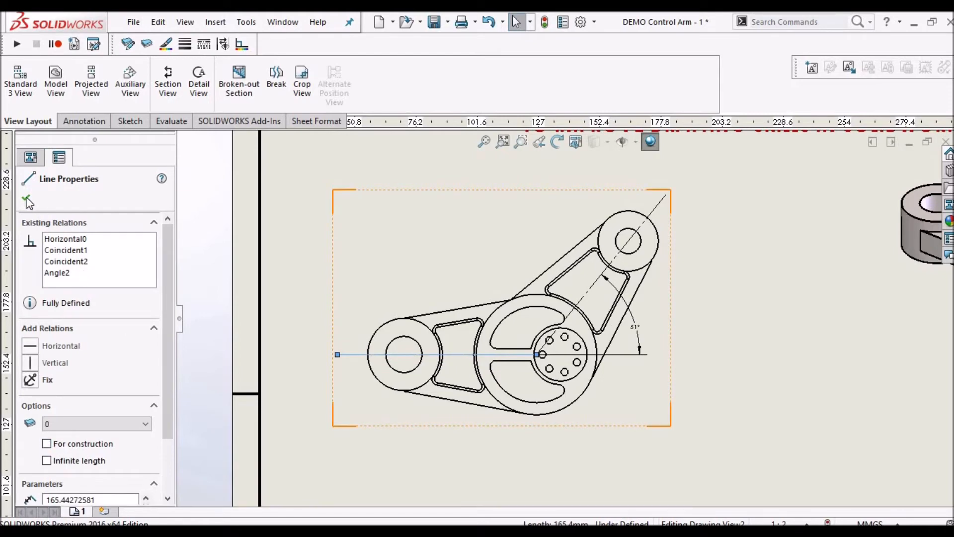
double_click(593, 284)
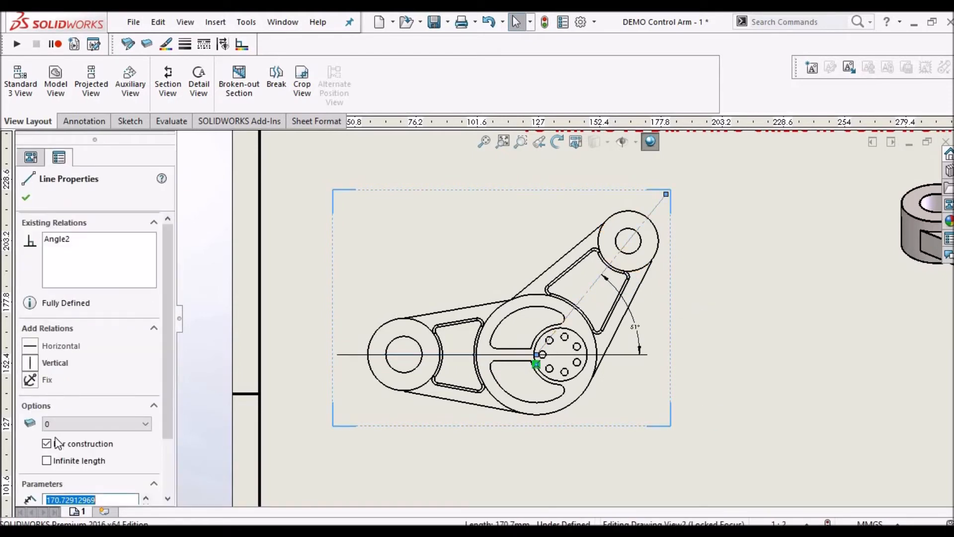
left_click(47, 443)
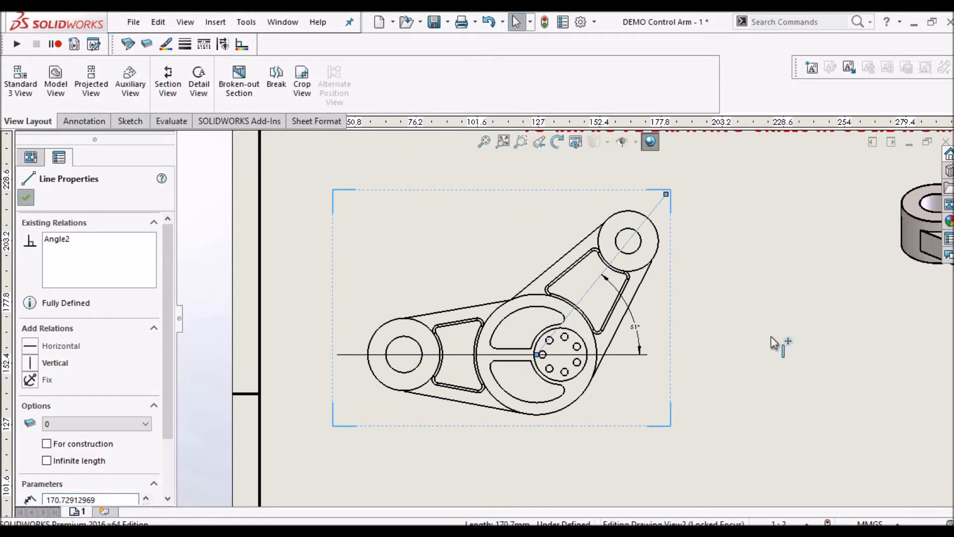
left_click(411, 283)
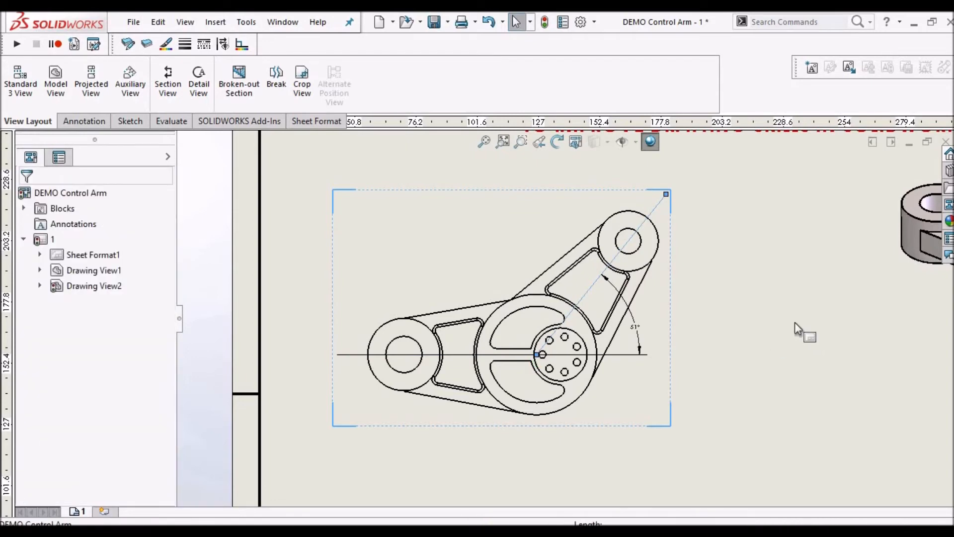
left_click(794, 322)
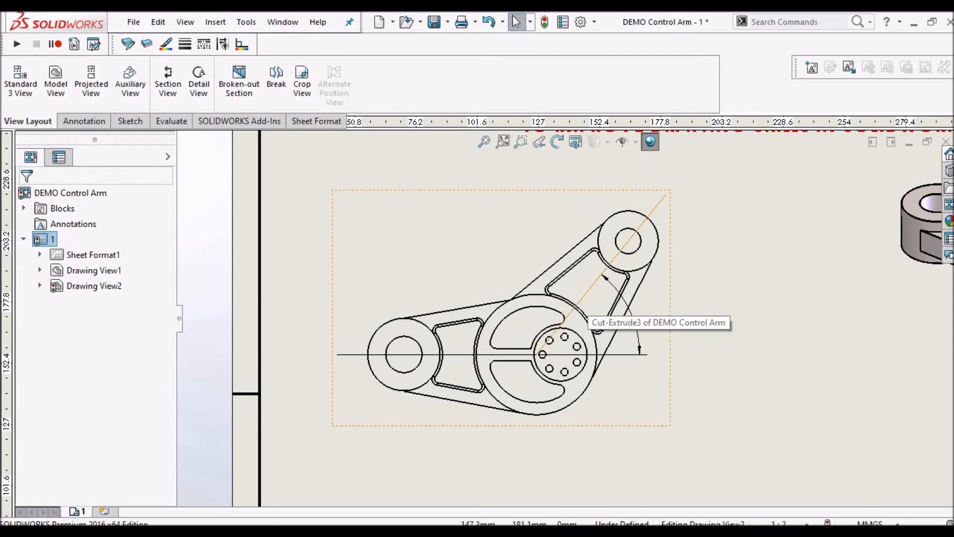
Create an aligned section view from the horizontal and inclined lines and place it below the top view.
left_click(476, 354)
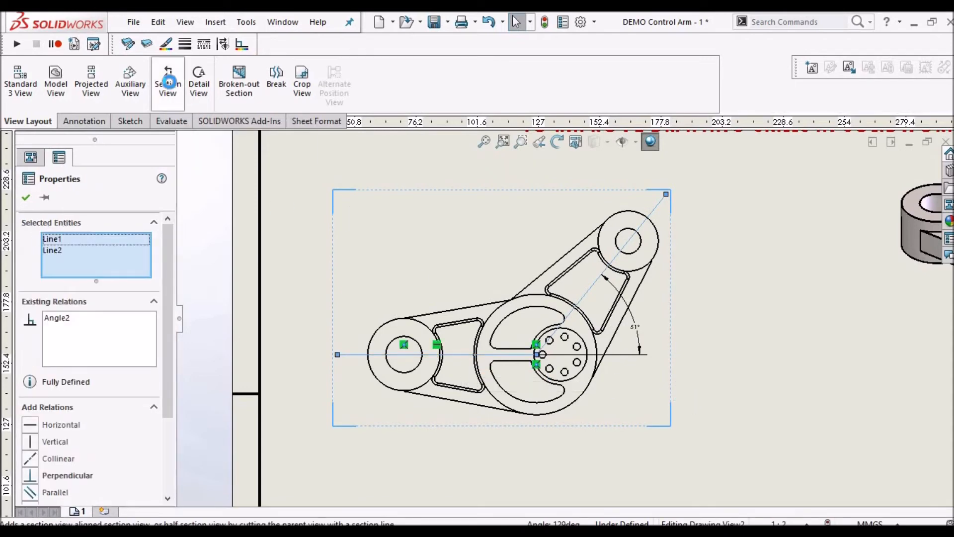
left_click(168, 82)
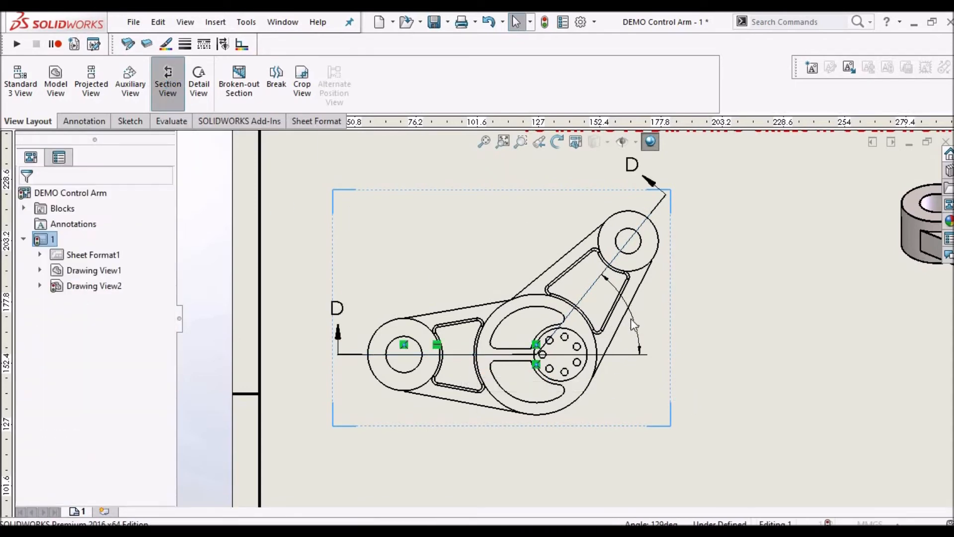
scroll(631, 318, "up", 1)
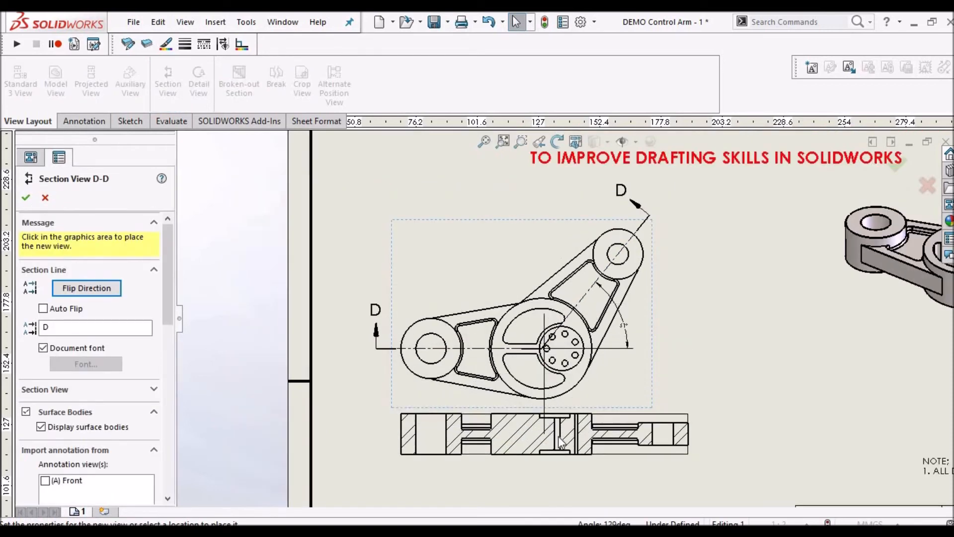
scroll(558, 437, "down", 2)
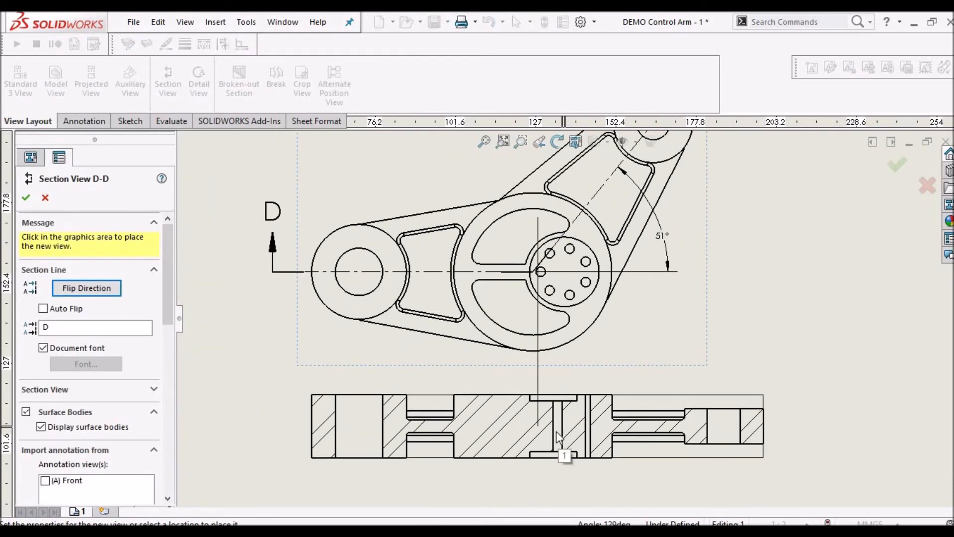
left_click(539, 468)
scroll(539, 468, "up", 2)
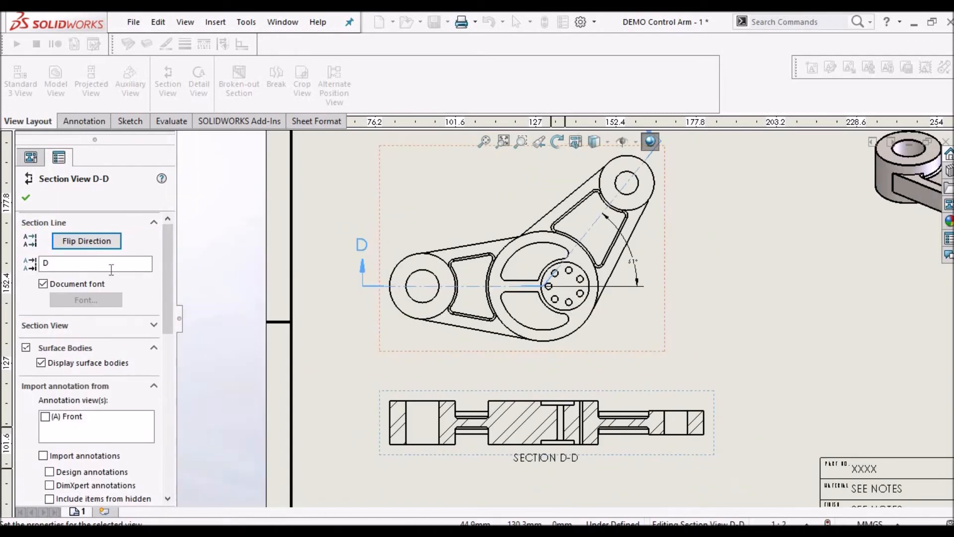
Change the new section view's label to A.
left_click(100, 270)
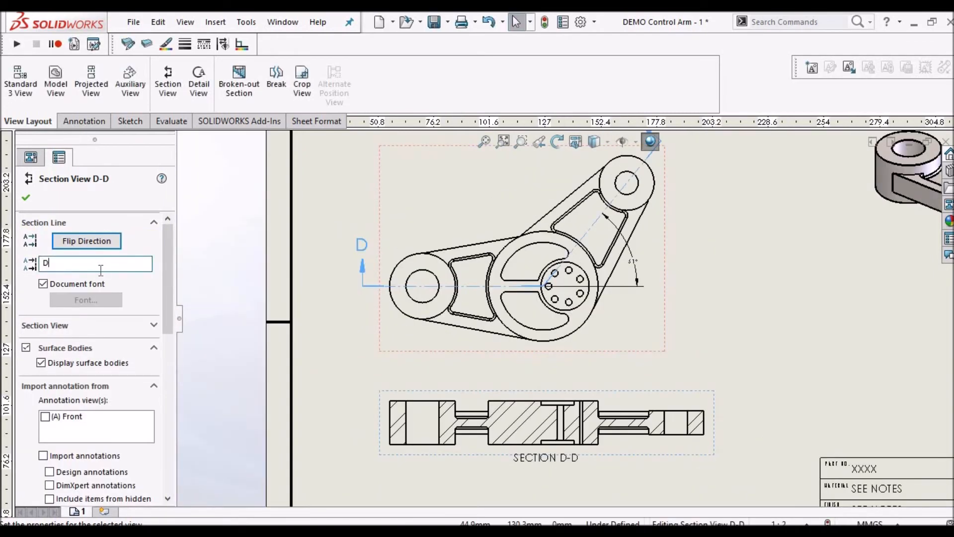
type("A")
left_click(26, 198)
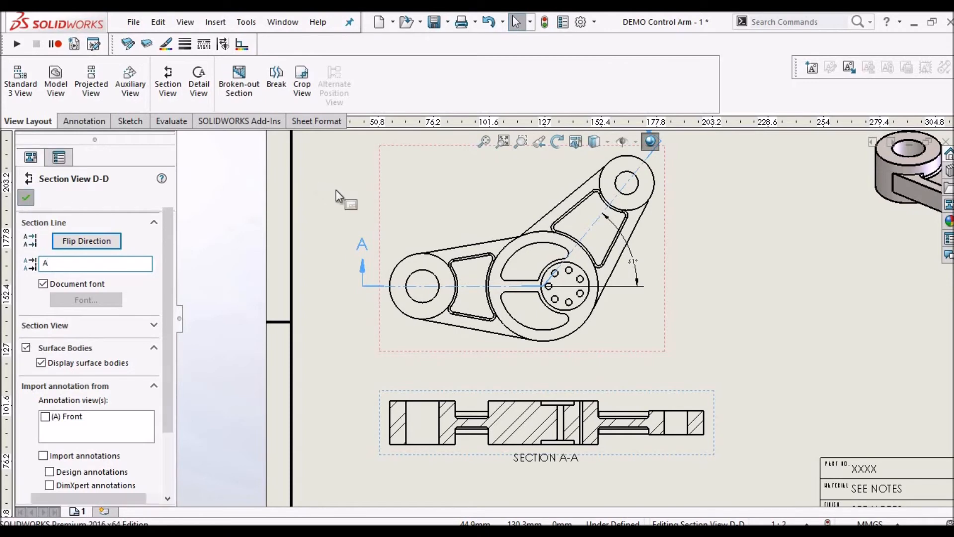
left_click(792, 278)
Move the SECTION A-A caption farther below the section view.
scroll(542, 431, "up", 1)
scroll(541, 431, "down", 2)
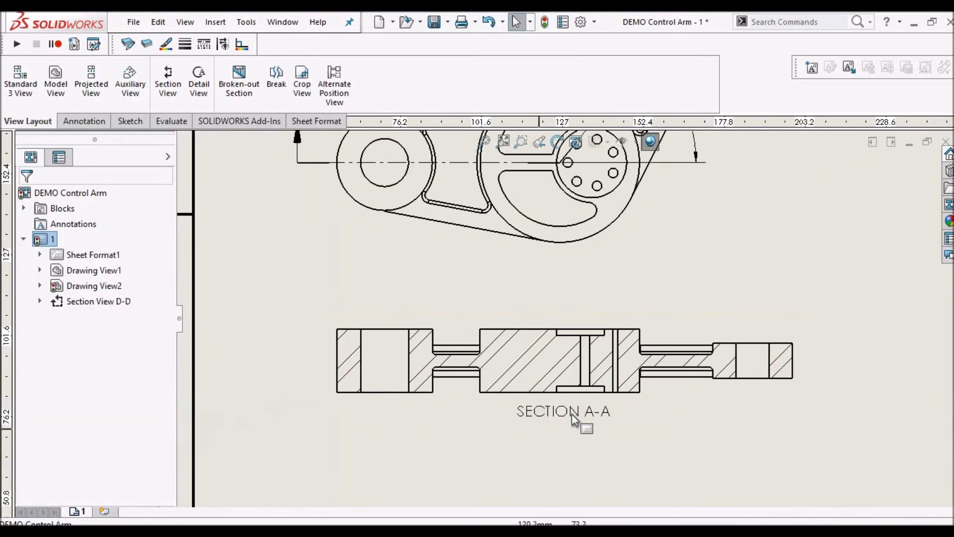
scroll(596, 419, "down", 1)
left_click_drag(578, 415, 562, 449)
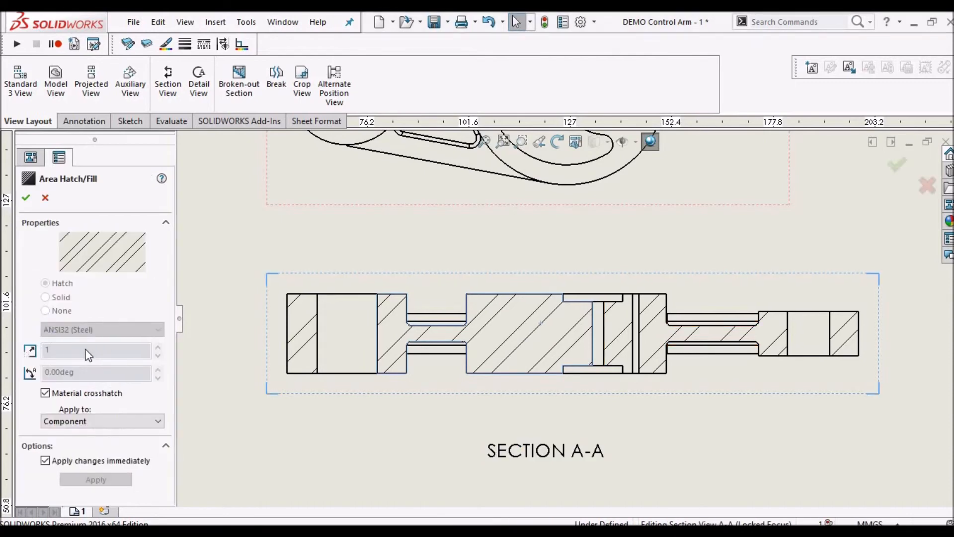
Replace the section's material crosshatch with the Parallel Lines pattern at a 30° angle.
left_click(46, 393)
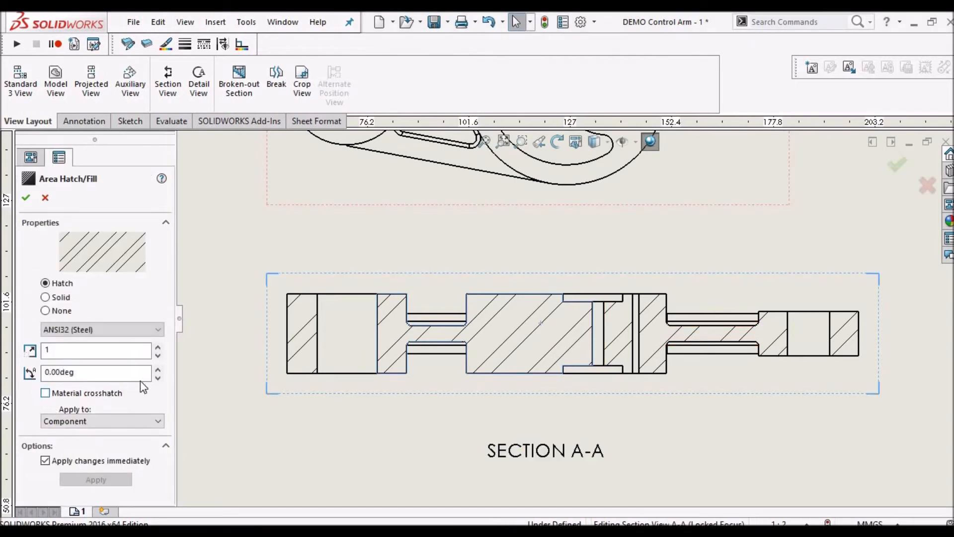
left_click(160, 329)
scroll(132, 274, "down", 4)
scroll(130, 280, "down", 13)
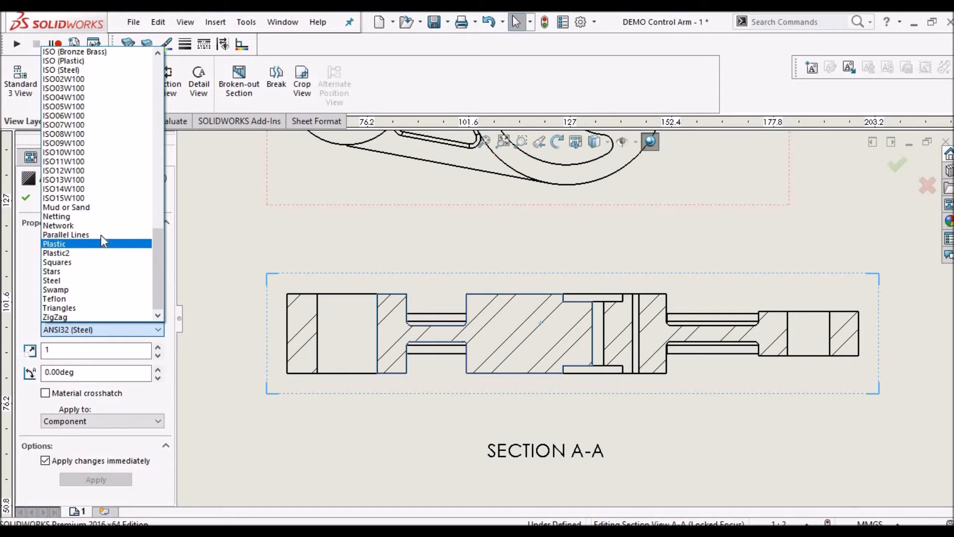
left_click(101, 234)
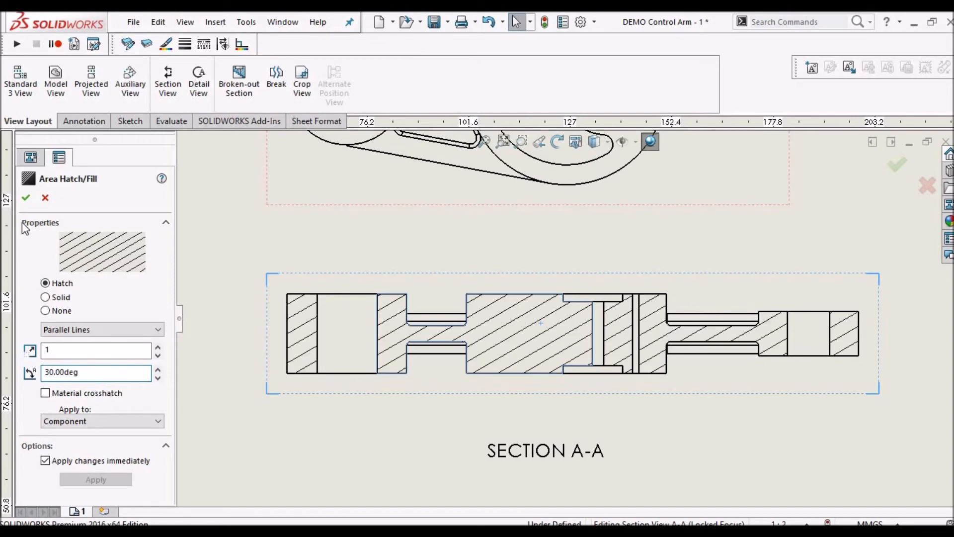
left_click(24, 200)
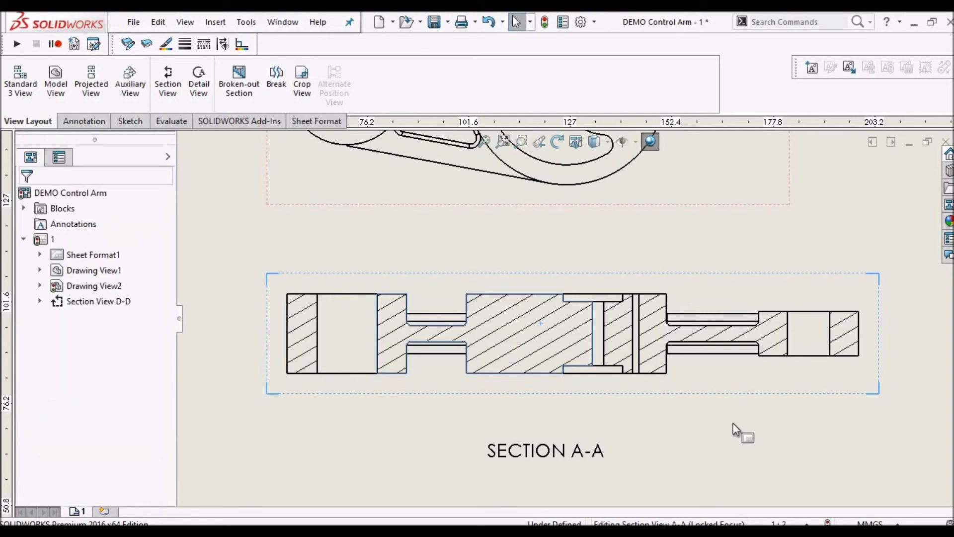
Move section view A-A farther below the top view and rebuild the drawing.
scroll(736, 430, "up", 3)
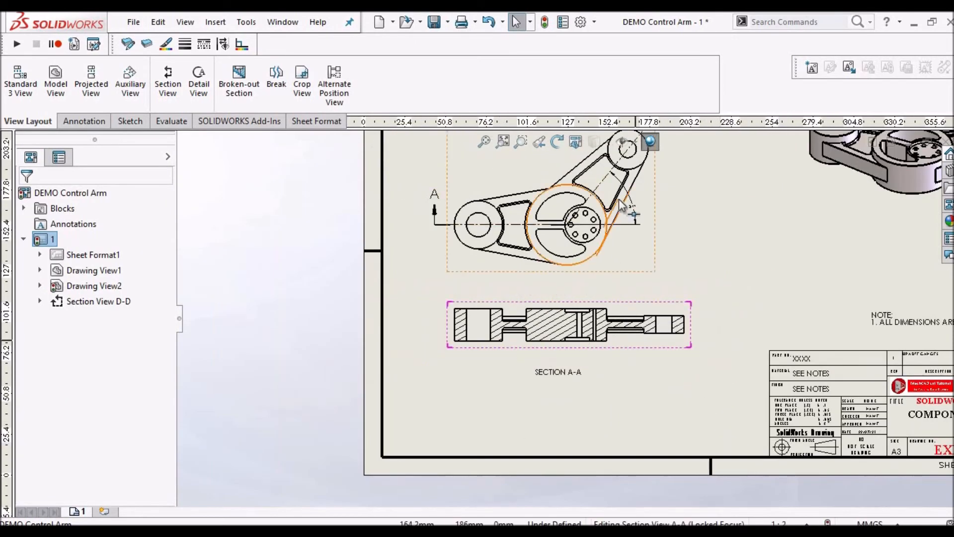
scroll(639, 252, "down", 1)
left_click_drag(674, 422, 673, 453)
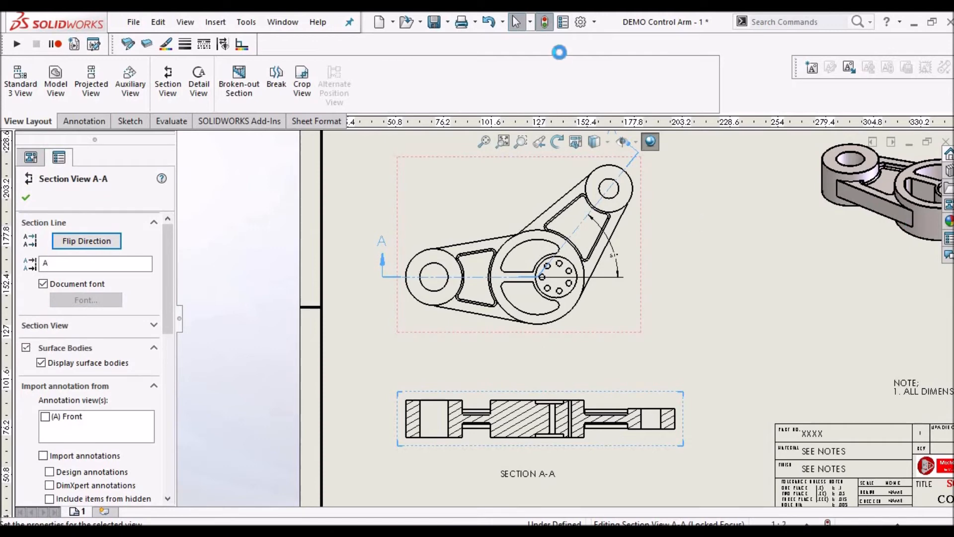
left_click(723, 234)
scroll(722, 234, "up", 2)
scroll(564, 250, "down", 1)
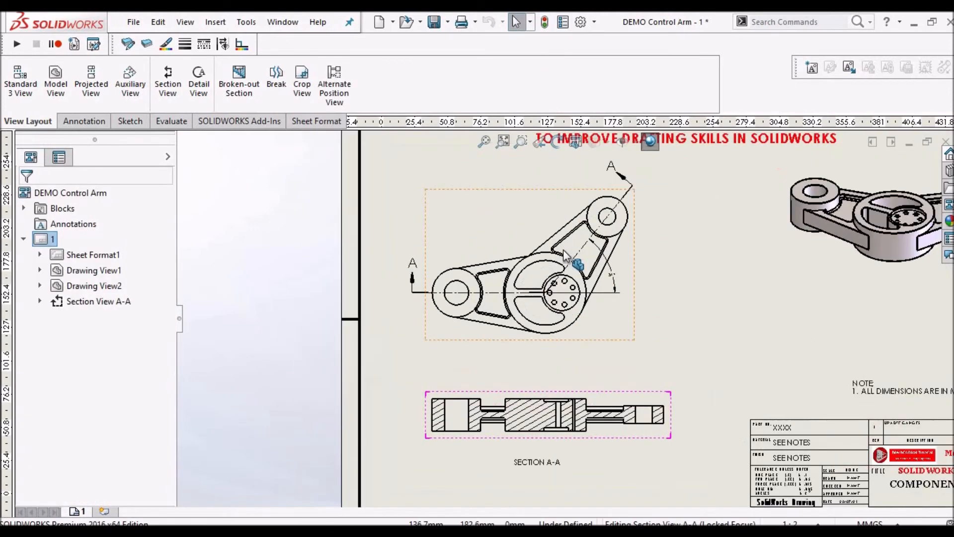
scroll(563, 249, "down", 2)
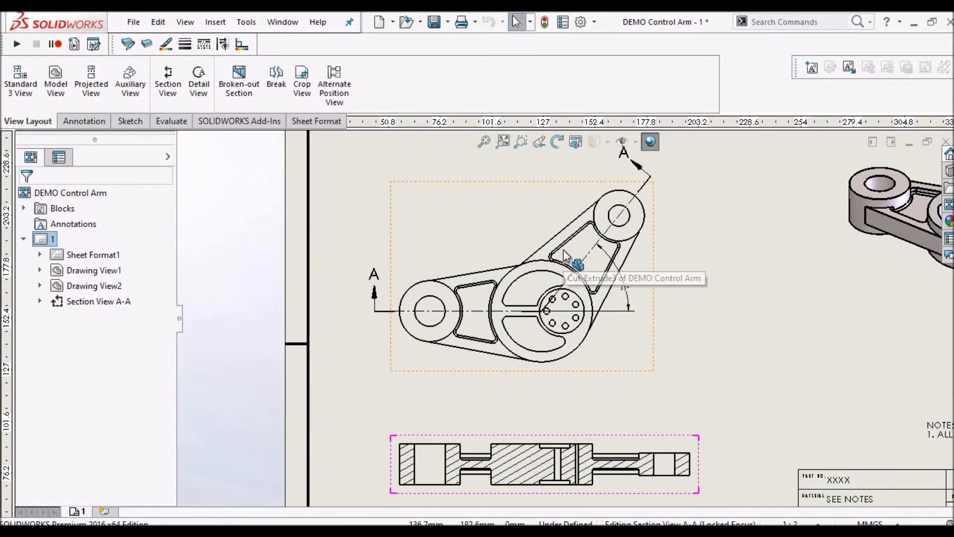
Dimension the left boss's outer diameter in the top view and place the dimension to the boss's lower left.
left_click(85, 123)
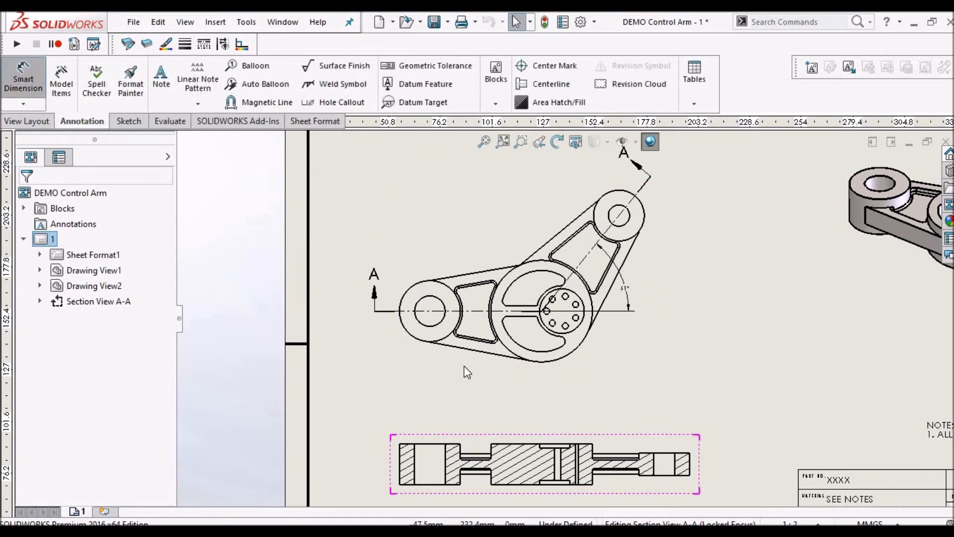
scroll(438, 343, "up", 1)
left_click(435, 332)
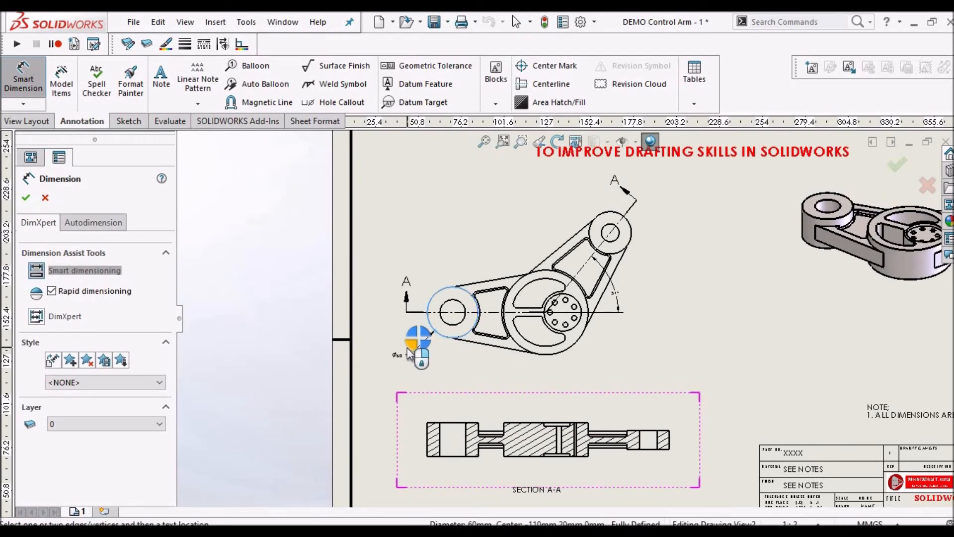
scroll(408, 347, "down", 1)
scroll(426, 347, "down", 1)
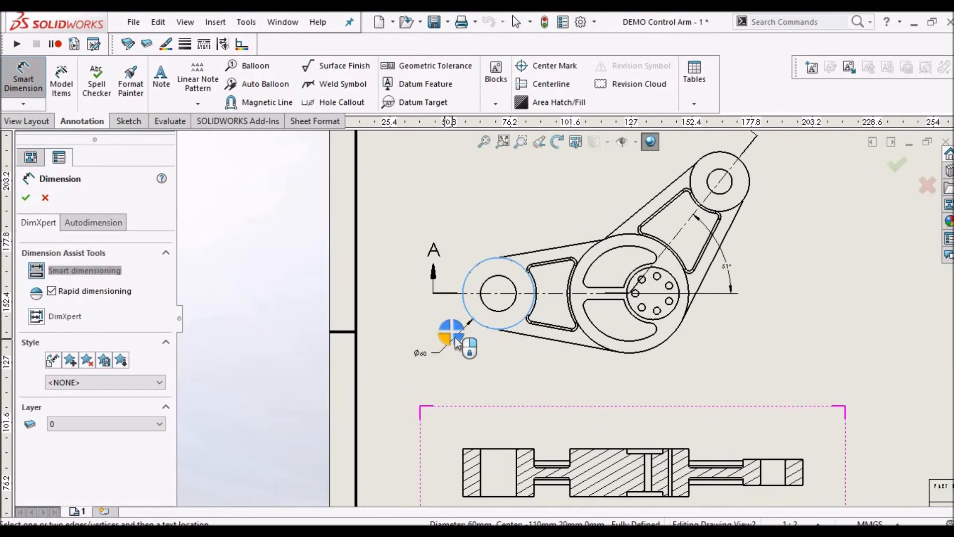
scroll(444, 339, "down", 1)
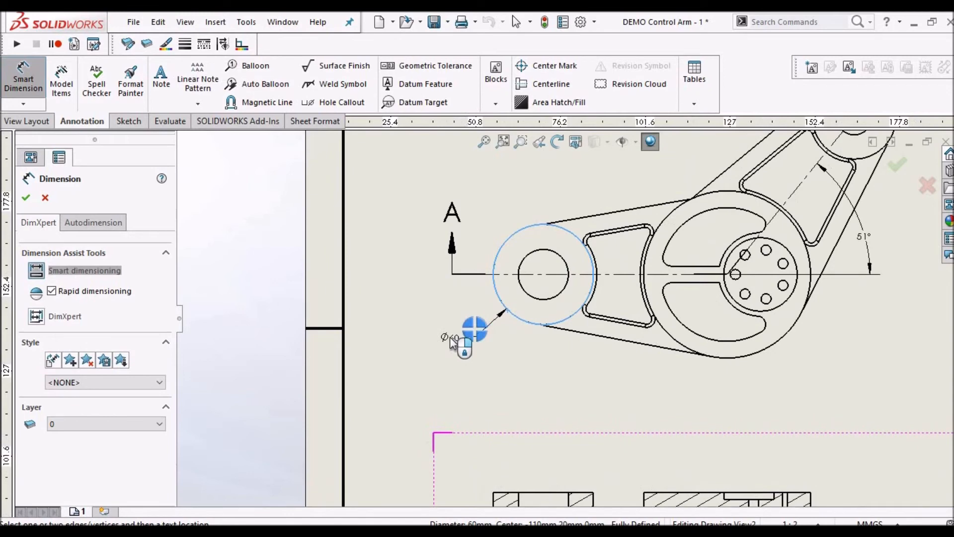
left_click(465, 338)
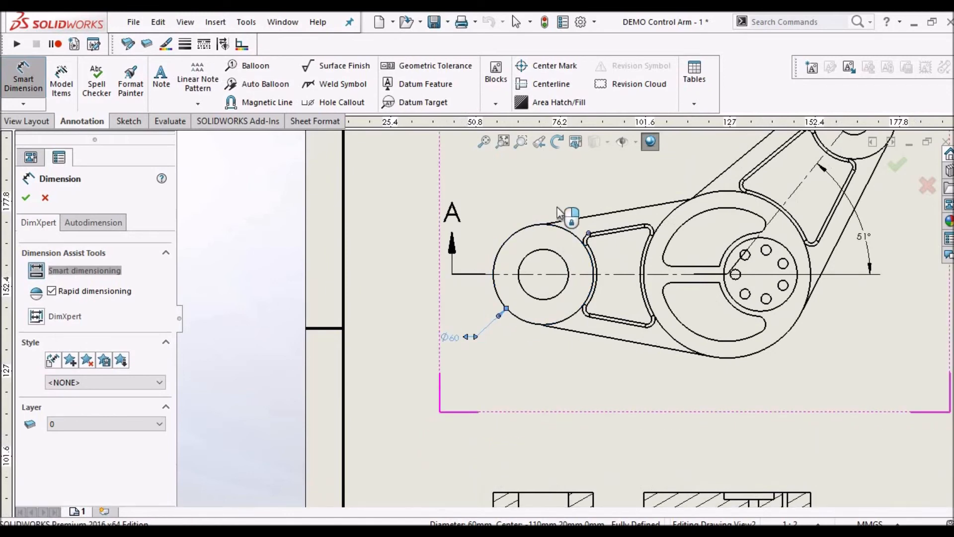
Add a second diameter dimension to the left boss's outer circle and place it above and left of the boss.
left_click(518, 227)
scroll(512, 207, "up", 2)
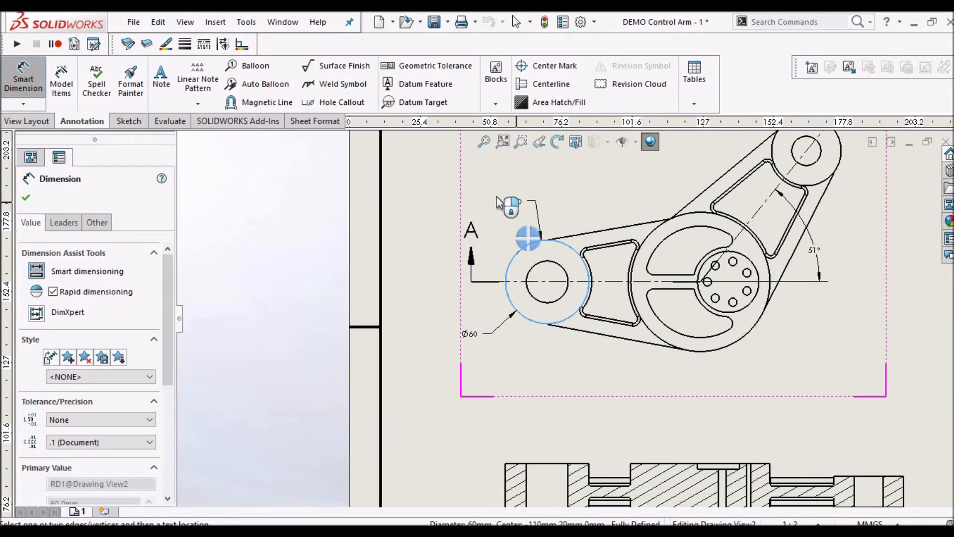
scroll(497, 202, "down", 1)
left_click(485, 218)
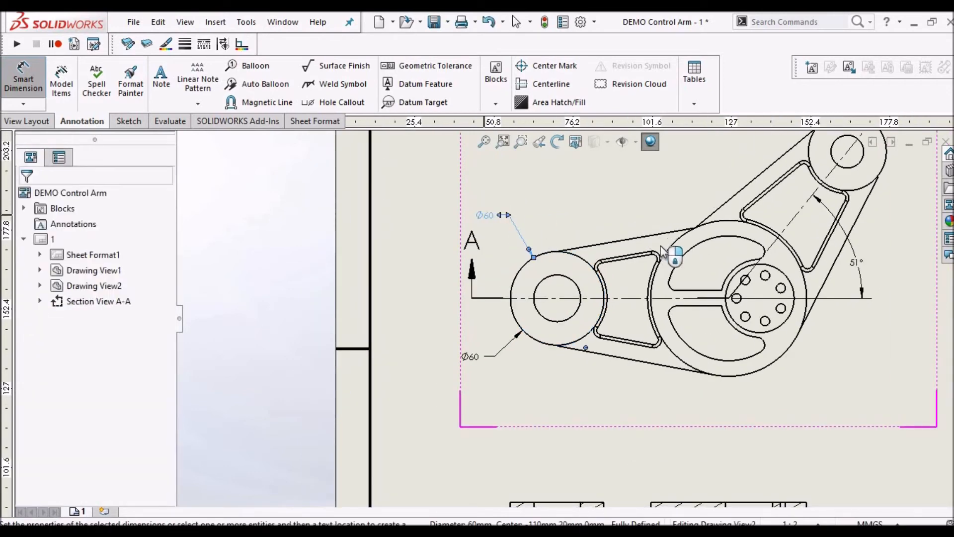
scroll(659, 247, "up", 2)
scroll(661, 251, "up", 1)
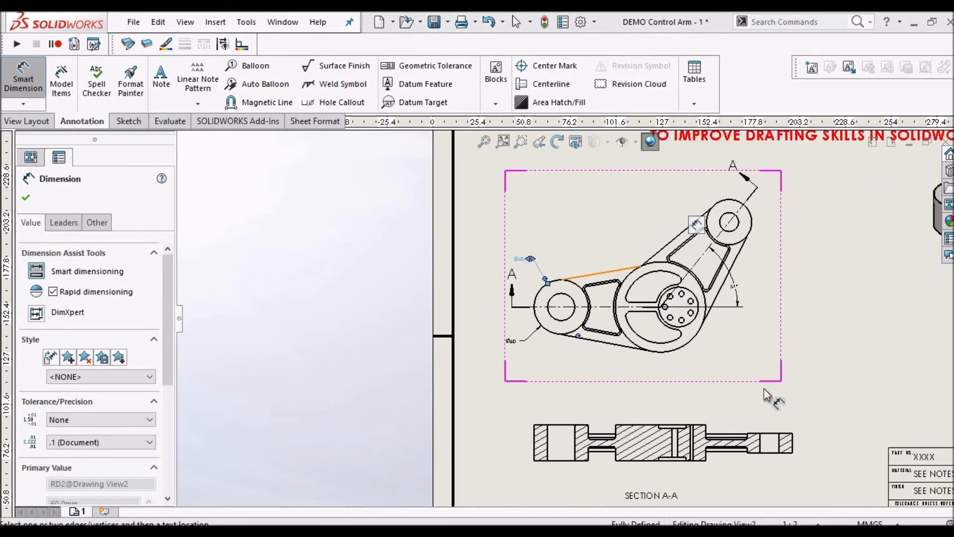
scroll(646, 358, "down", 3)
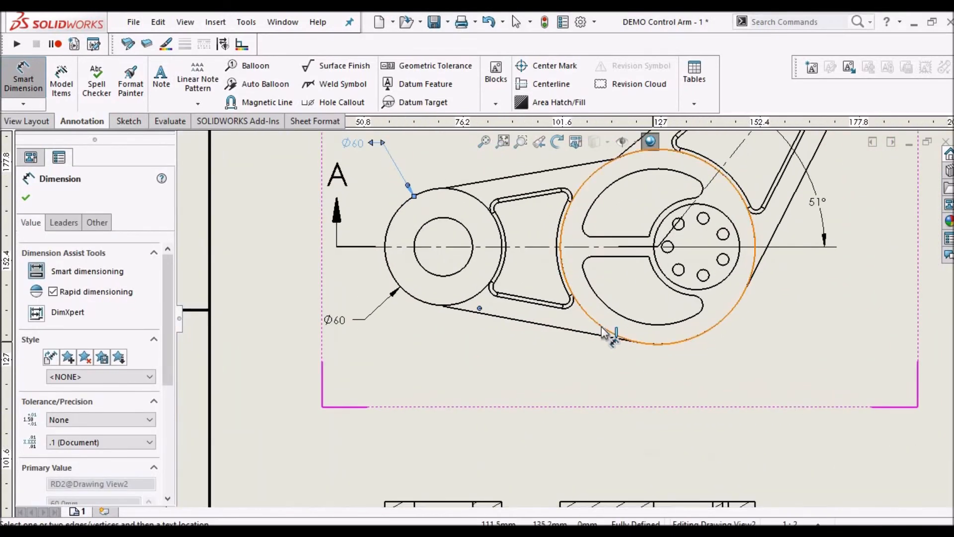
Dimension the outer diameters of the central hub and upper-right boss, placing them at the hub's lower right and the boss's upper left.
left_click(727, 317)
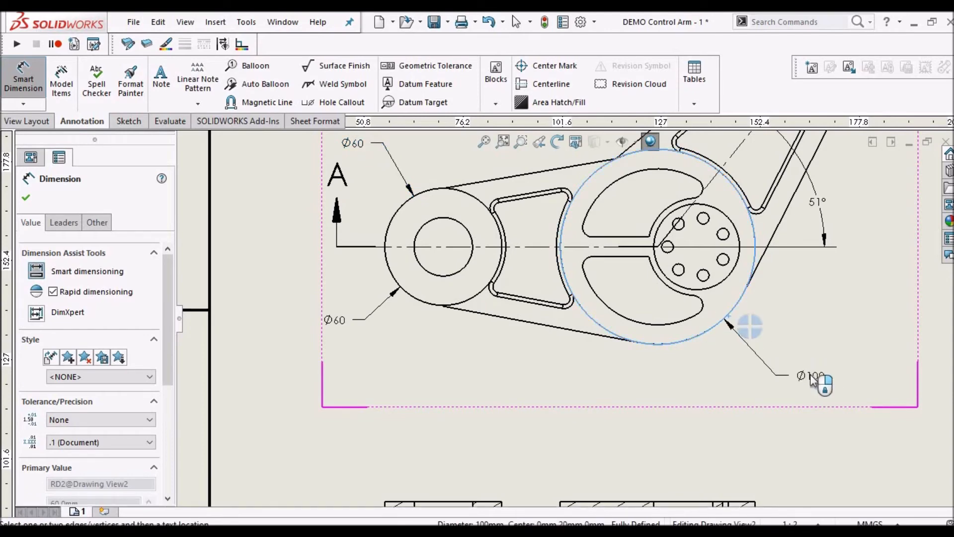
left_click(794, 368)
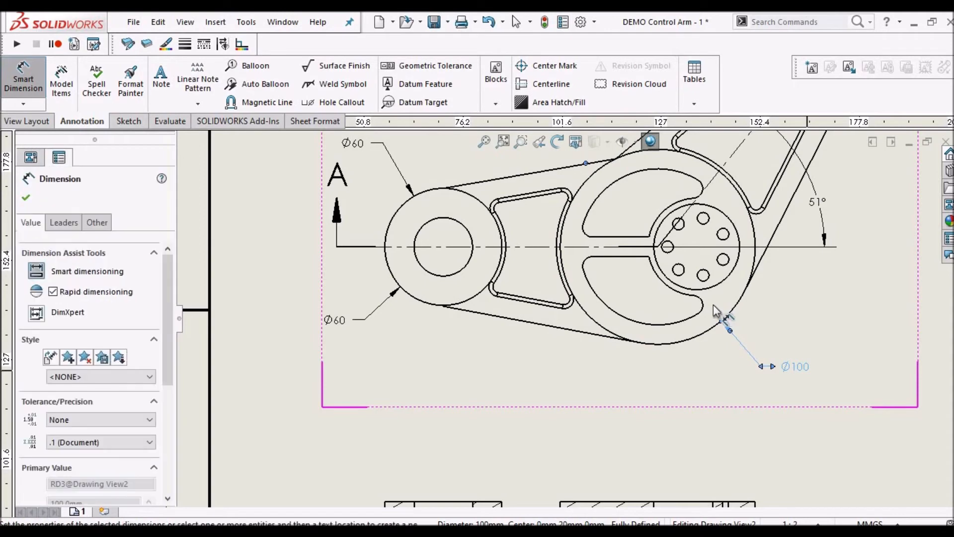
scroll(719, 313, "up", 5)
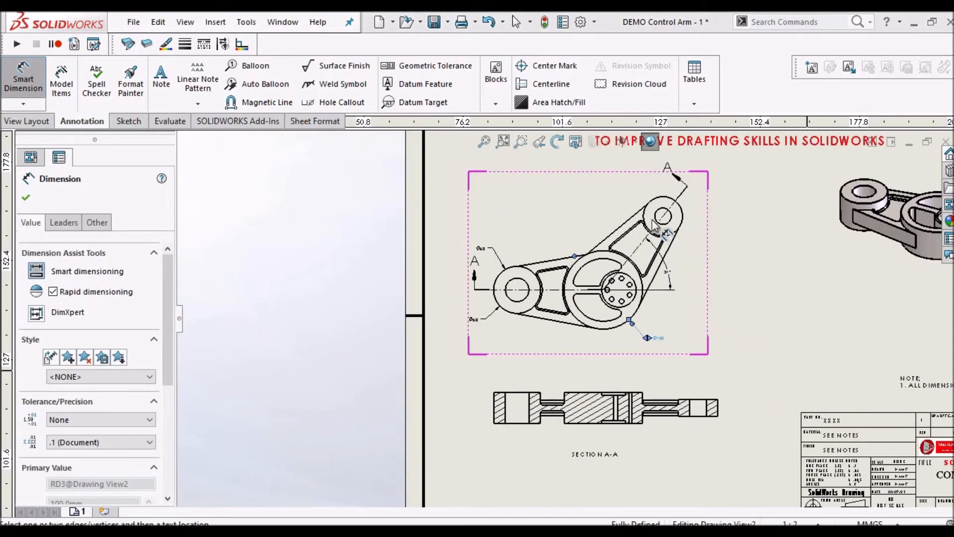
scroll(653, 223, "down", 2)
left_click(627, 294)
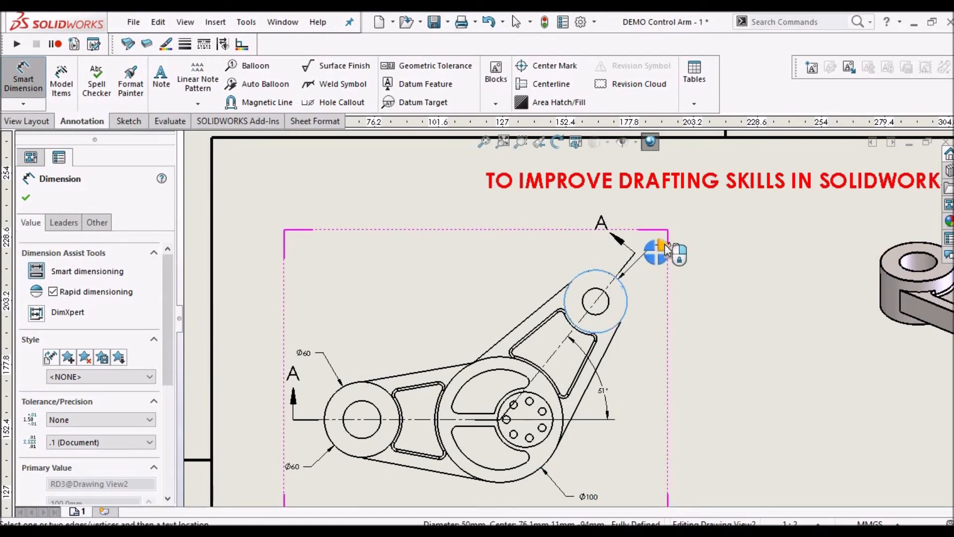
left_click(666, 248)
left_click_drag(685, 307, 690, 295)
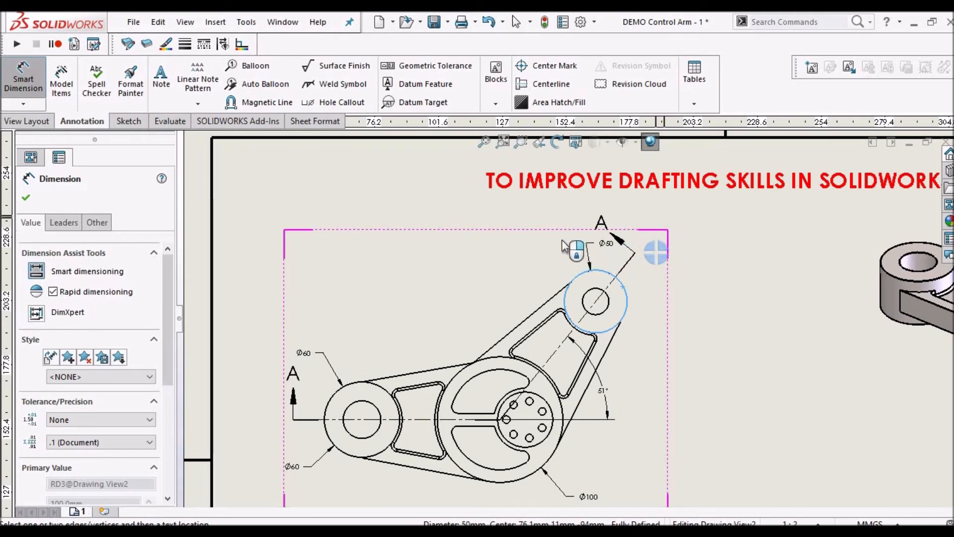
left_click(531, 240)
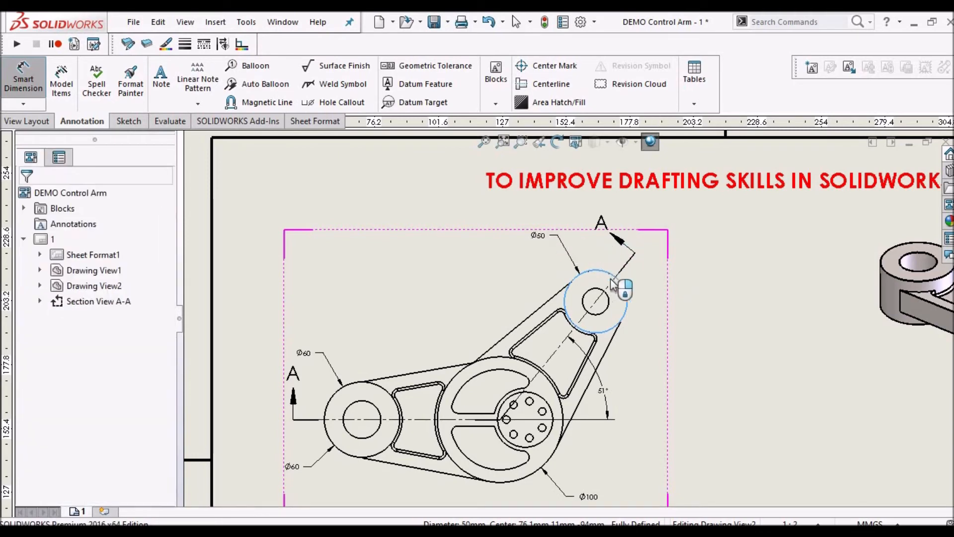
Dimension the upper-right boss's hole diameter and place the dimension to the boss's lower right.
left_click(588, 294)
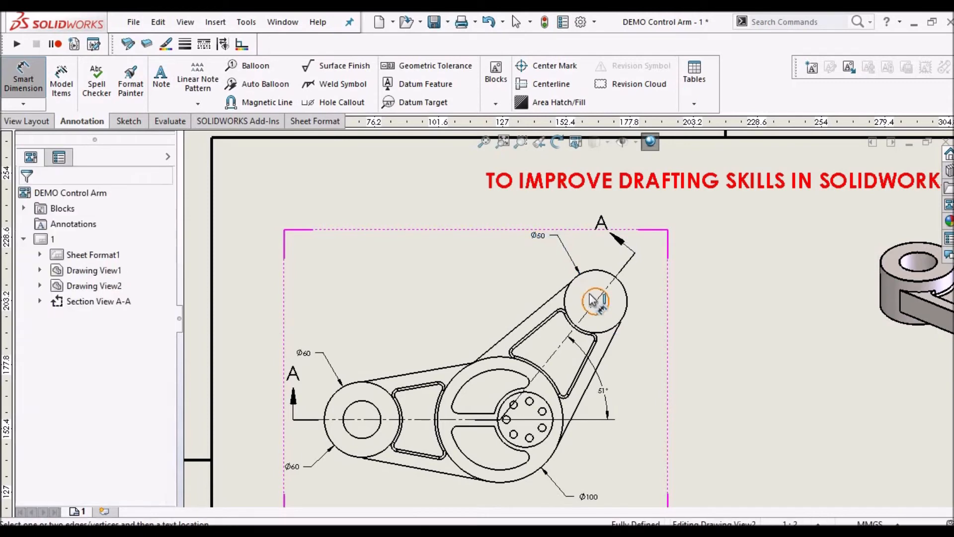
left_click(670, 332)
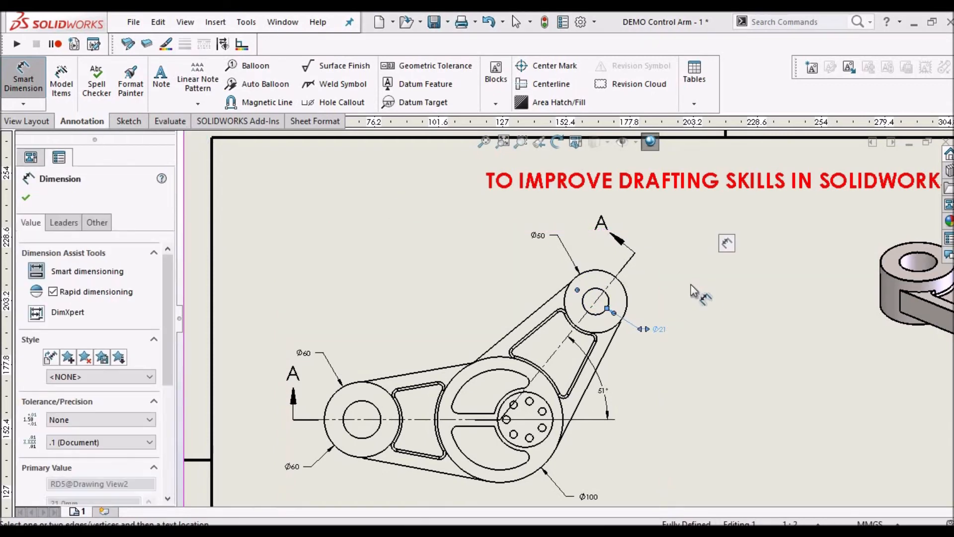
key("Escape")
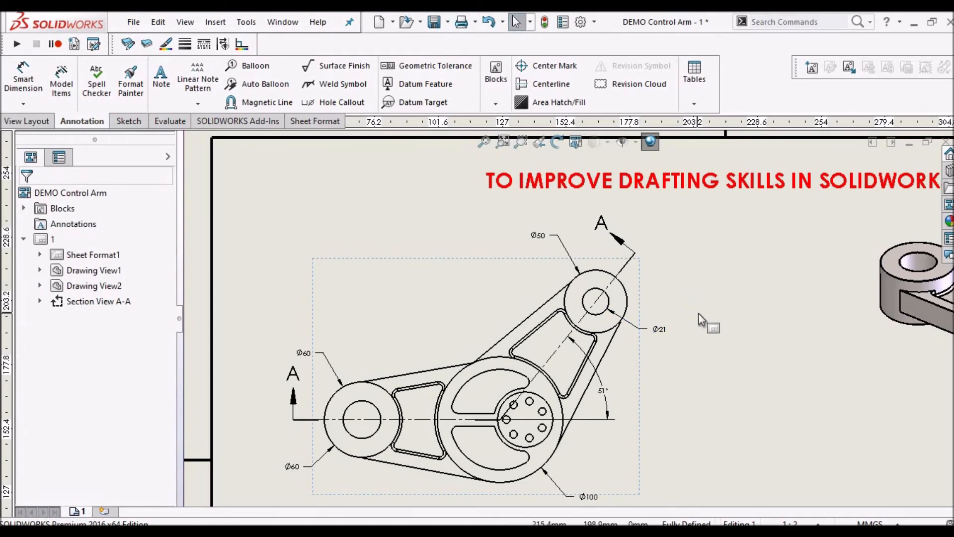
scroll(699, 313, "up", 3)
scroll(578, 351, "down", 2)
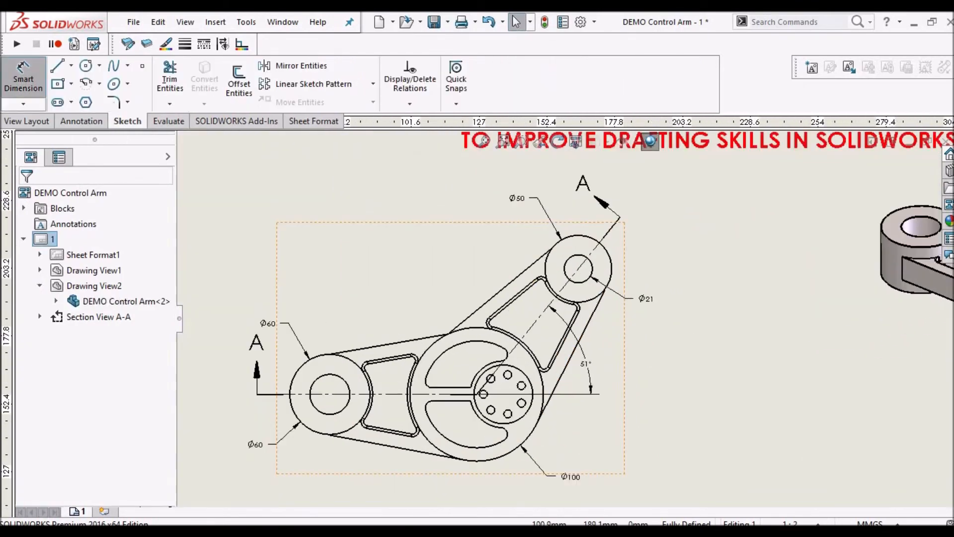
scroll(514, 374, "down", 3)
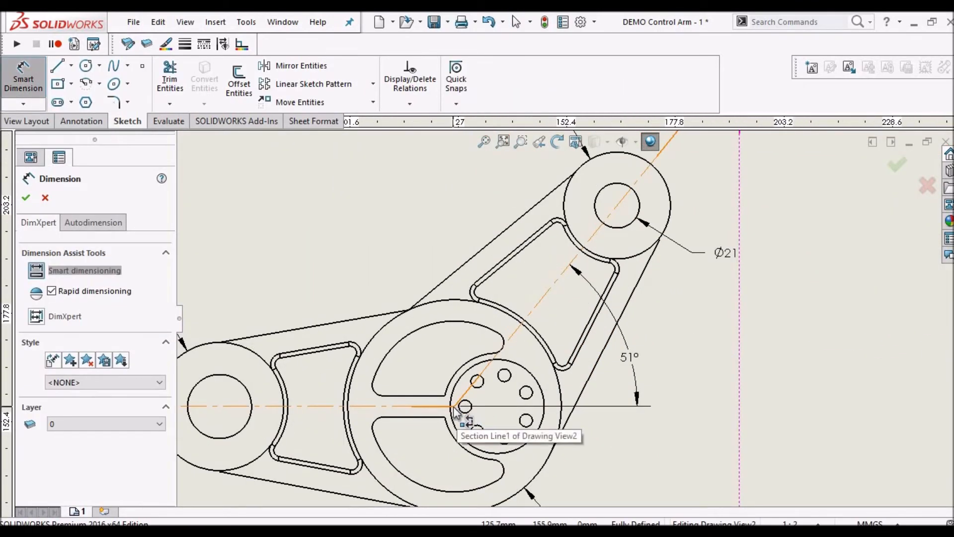
left_click(619, 209)
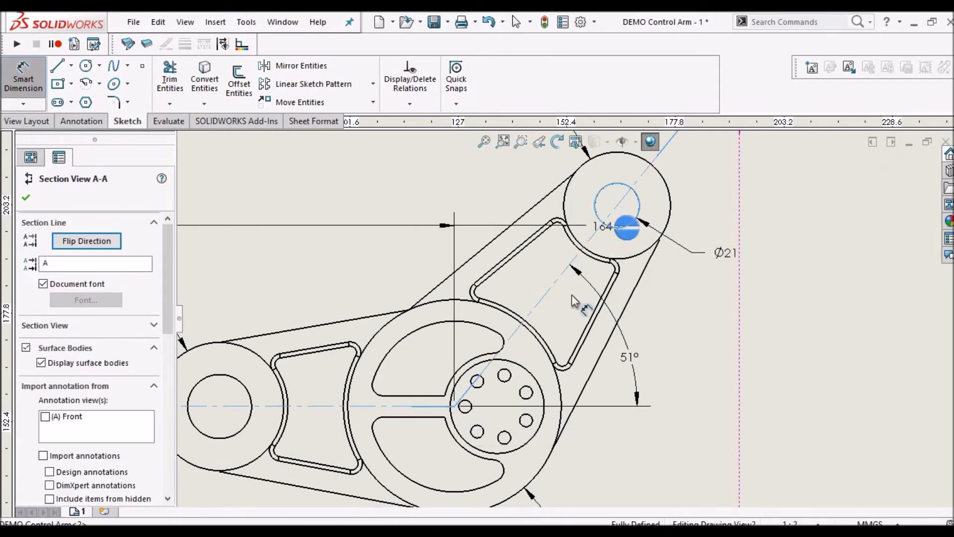
left_click(612, 231)
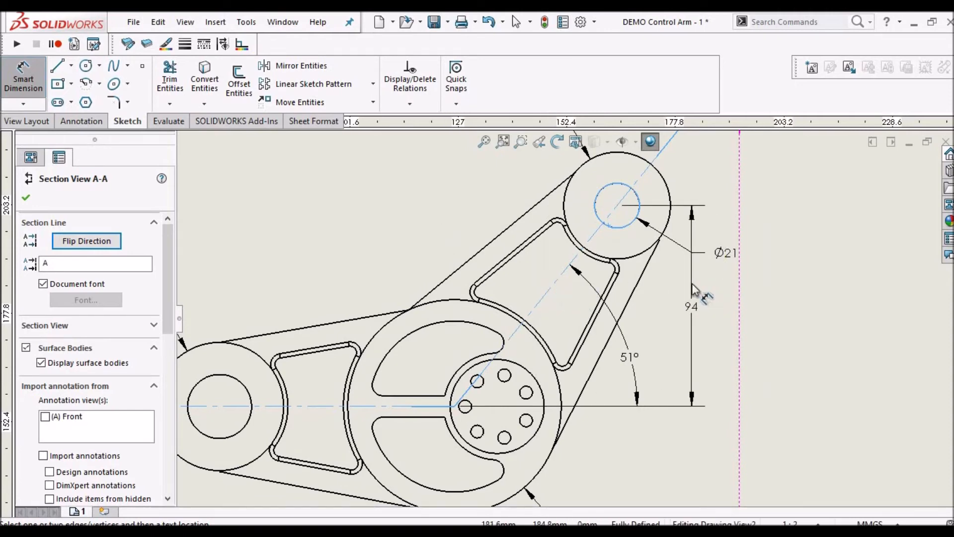
left_click(692, 283)
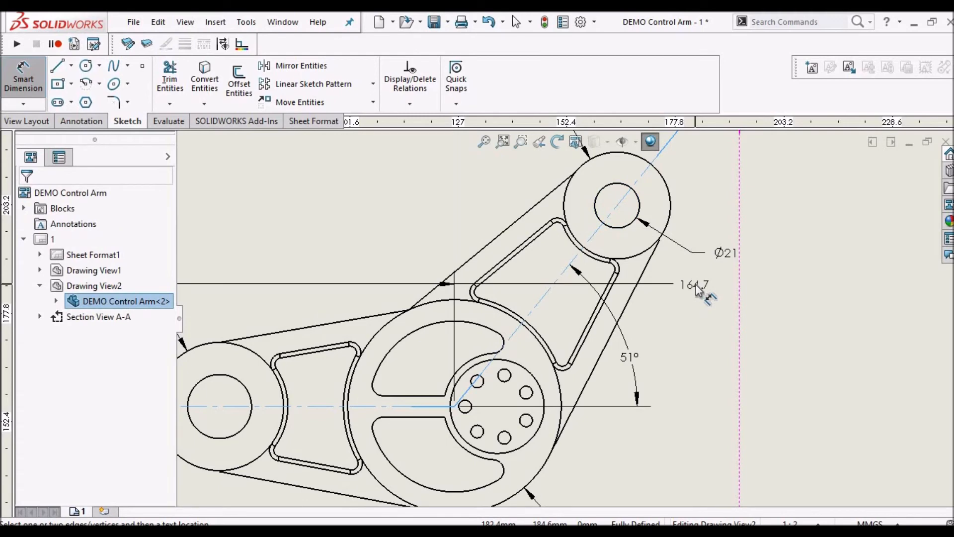
key("Escape")
key("Escape")
Sketch a centerline in the top view from the central hub's center to the upper-right boss's center.
left_click(71, 66)
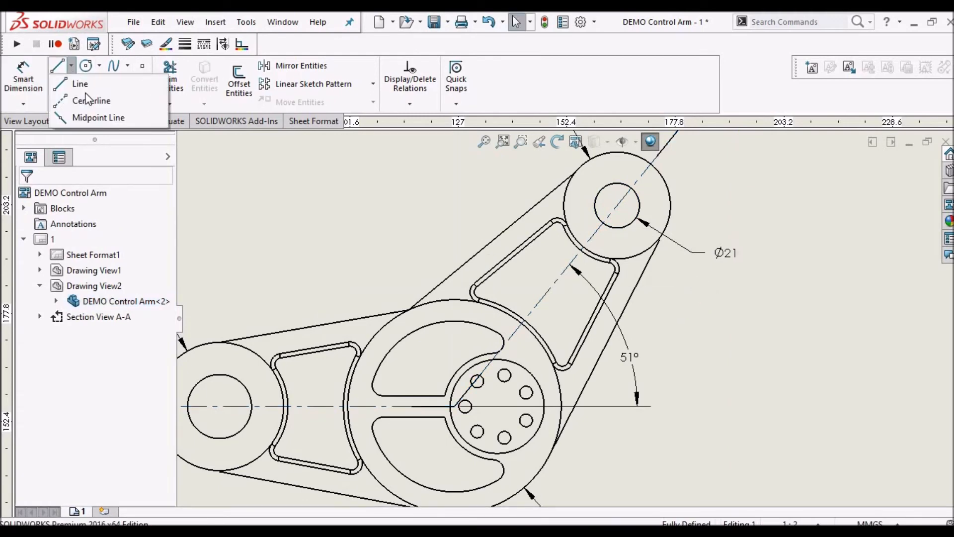
left_click(90, 101)
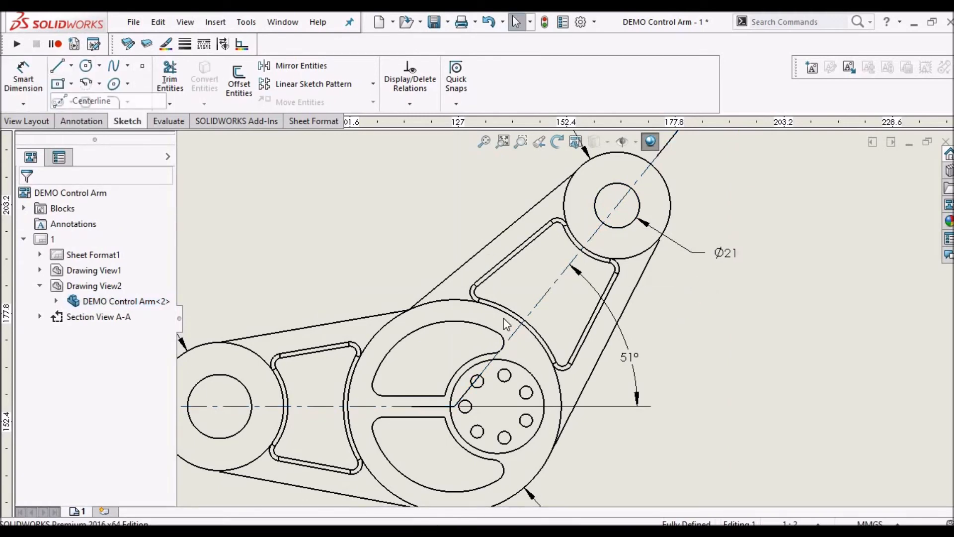
left_click(455, 406)
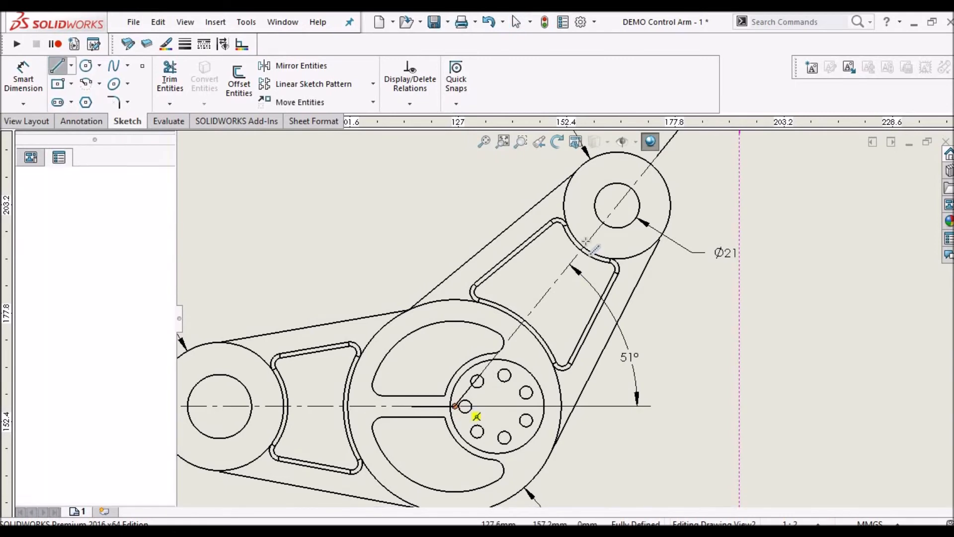
left_click(618, 206)
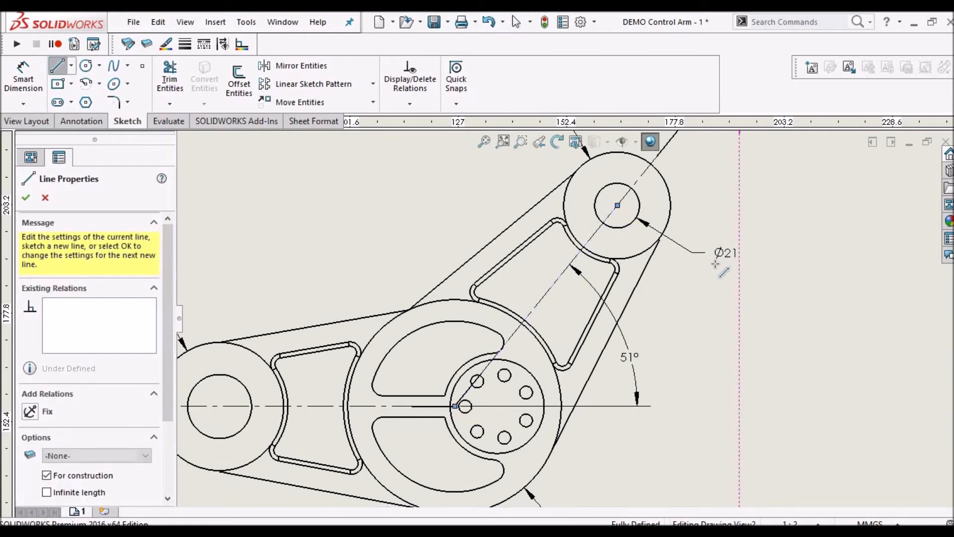
key("Escape")
key("Escape")
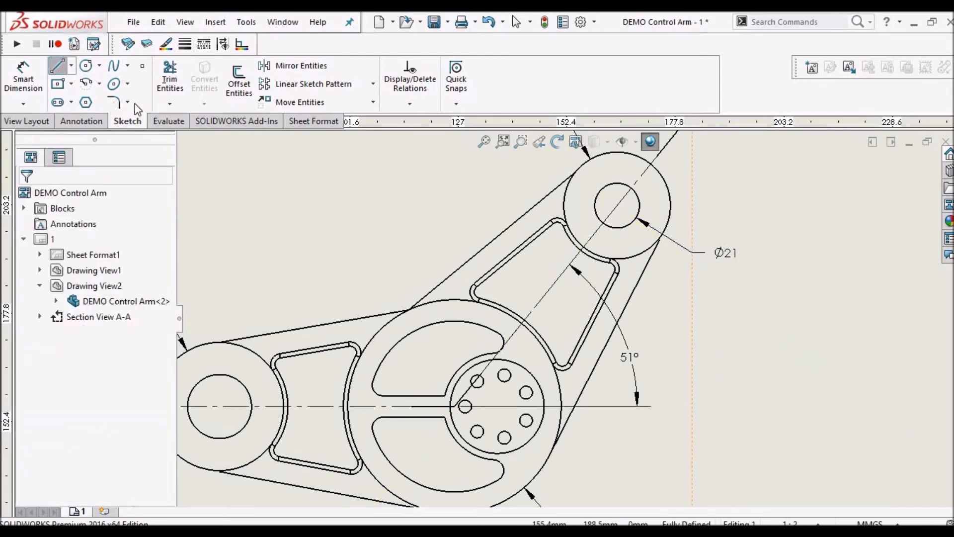
Add an aligned driven length dimension to the sketched hub-to-boss centerline, placed to the lower right of the upper arm.
left_click(565, 275)
right_click(565, 275)
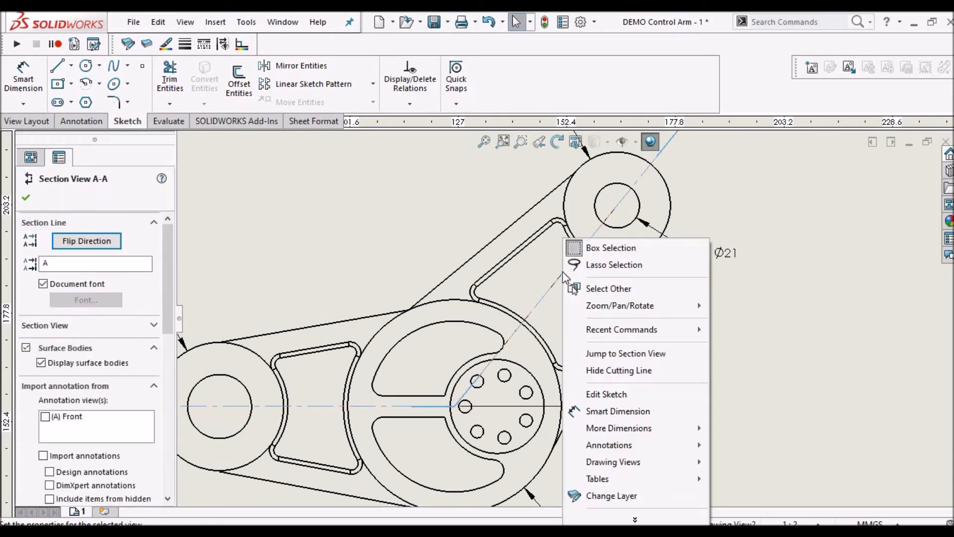
key("Escape")
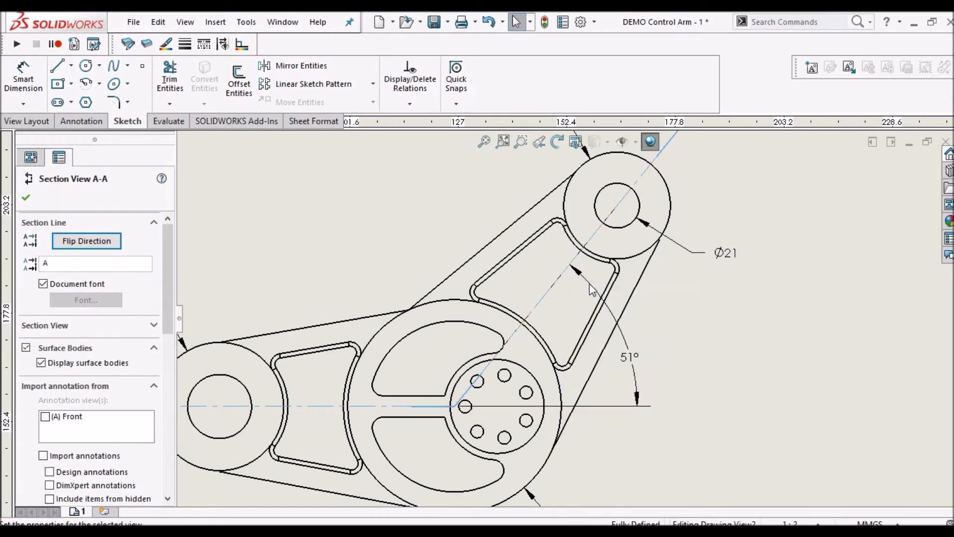
left_click(656, 366)
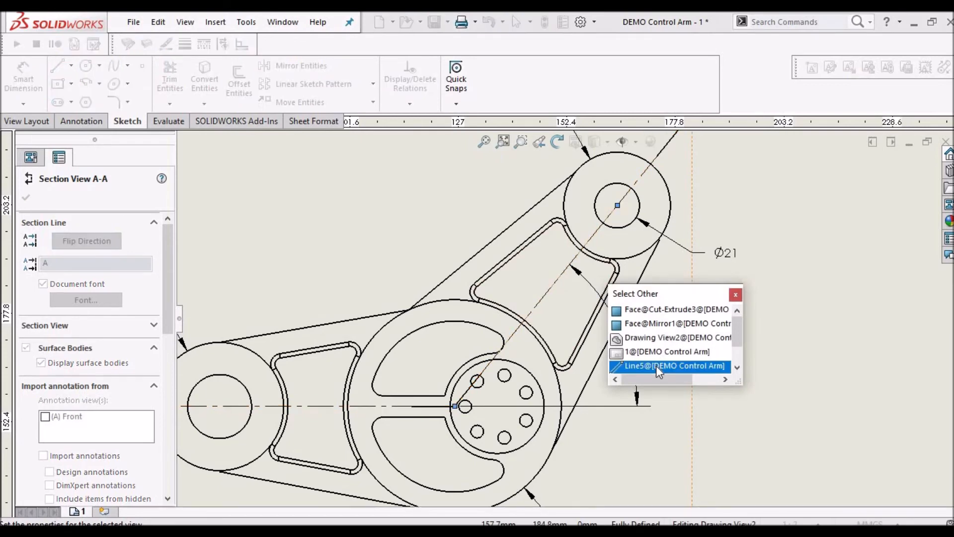
left_click(656, 366)
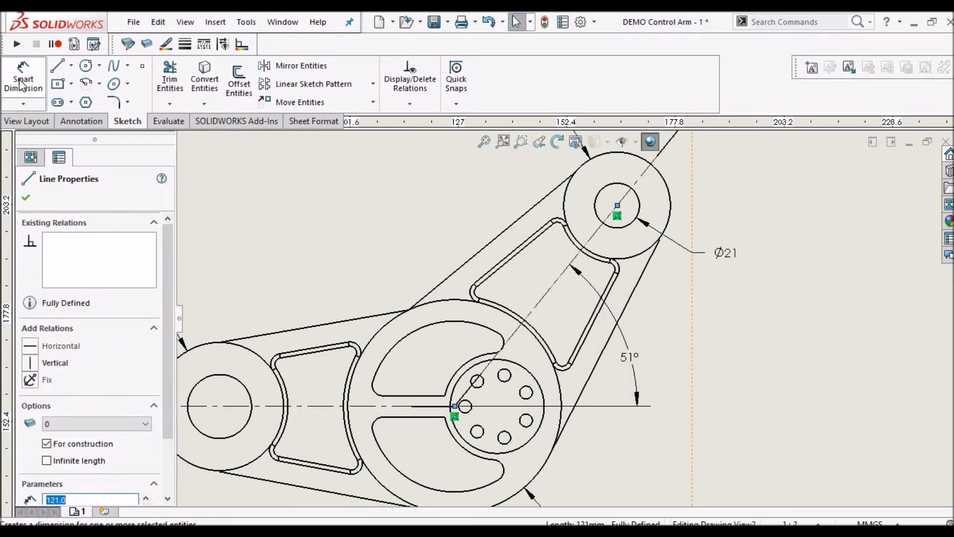
left_click(22, 86)
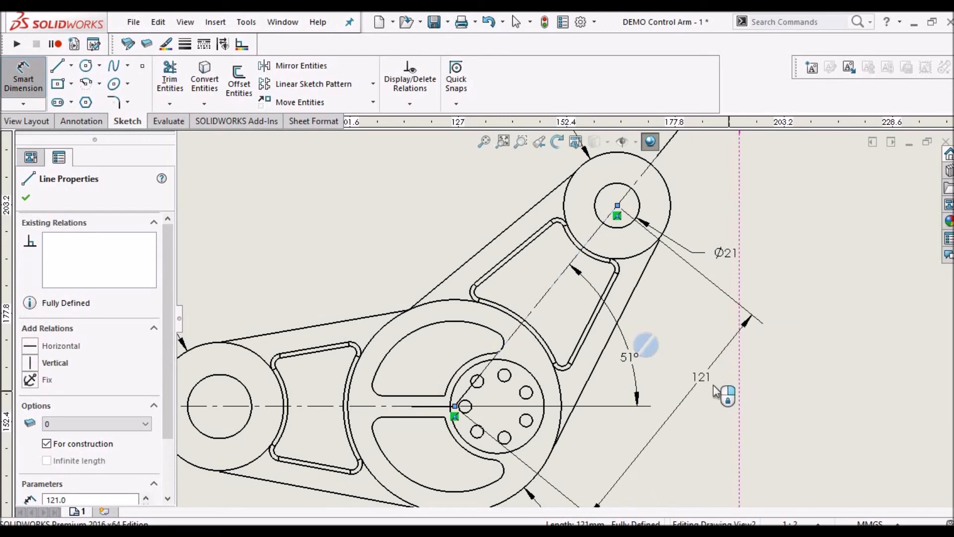
left_click(714, 390)
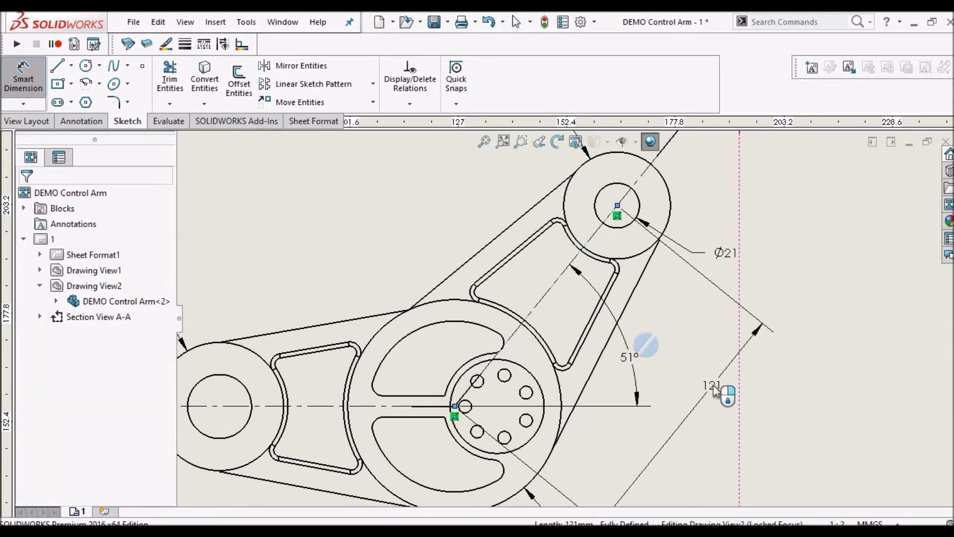
left_click(715, 390)
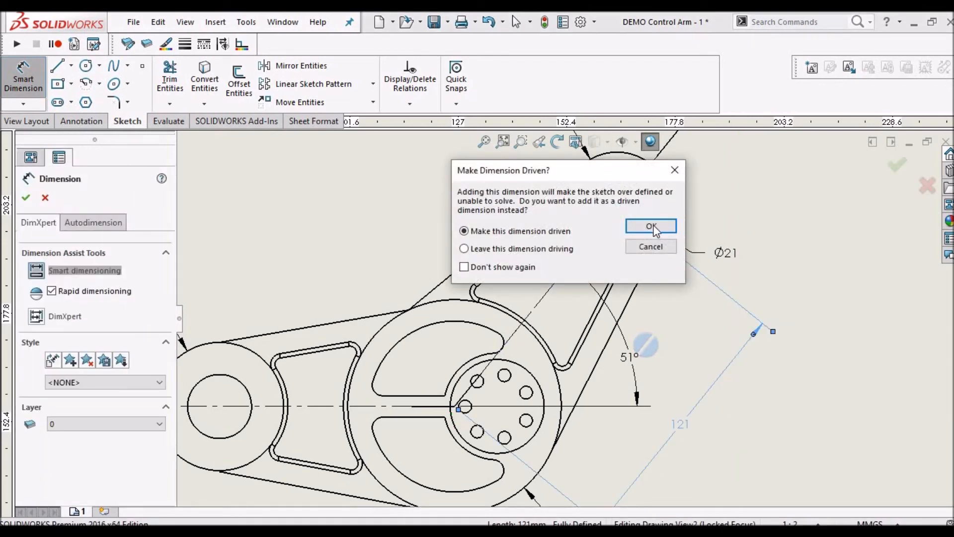
left_click(653, 227)
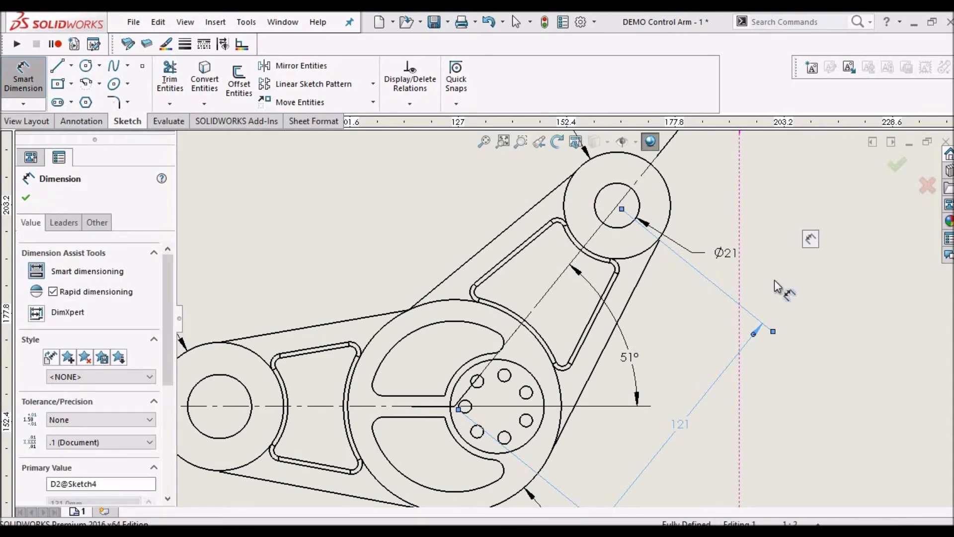
left_click(816, 384)
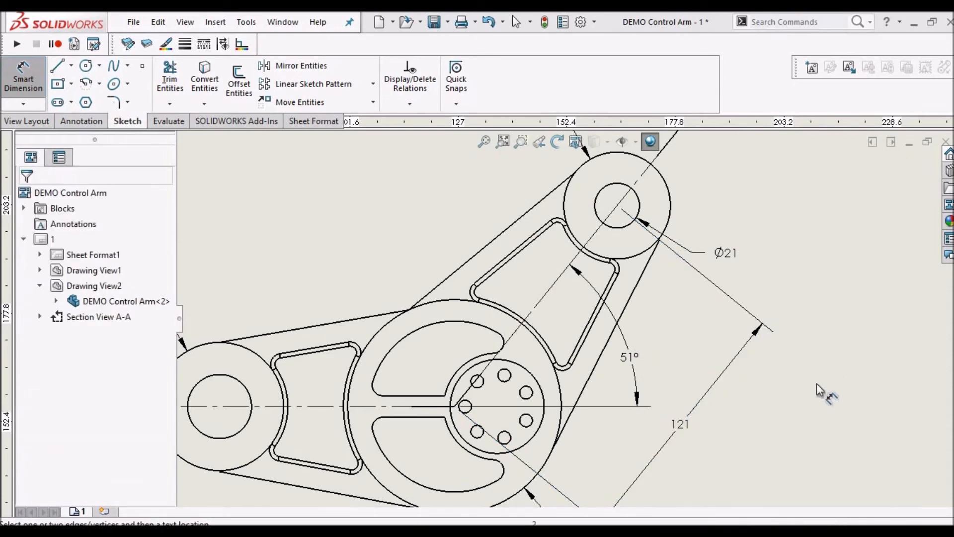
Dimension the distance between the left pocket's lower outer edge and the arm's lower edge, placing the value below the arm.
scroll(816, 384, "up", 3)
scroll(496, 410, "down", 2)
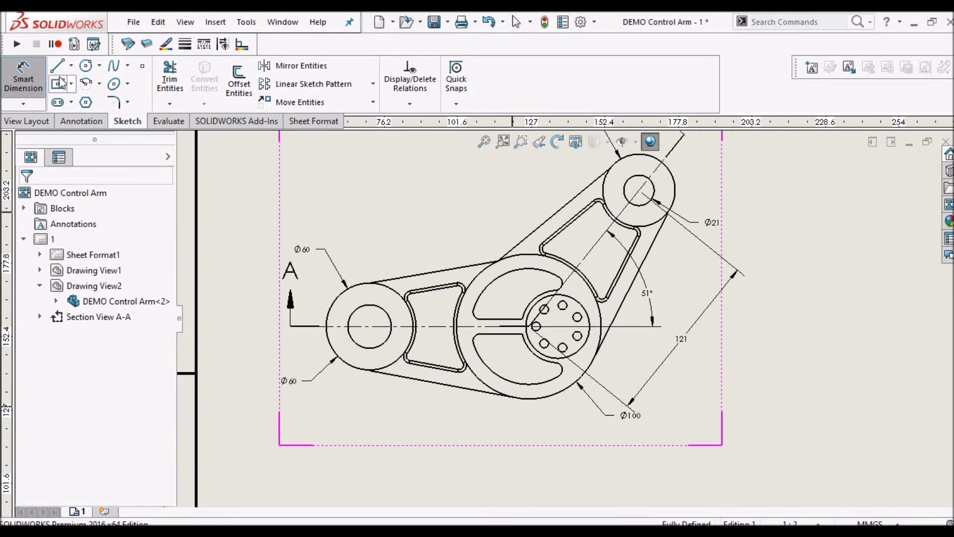
left_click(26, 80)
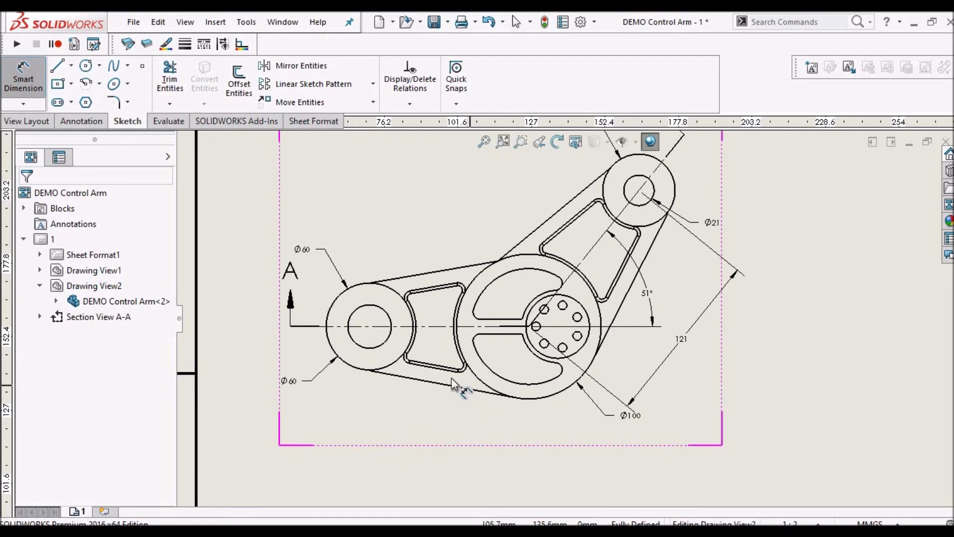
scroll(453, 383, "down", 1)
scroll(473, 339, "down", 2)
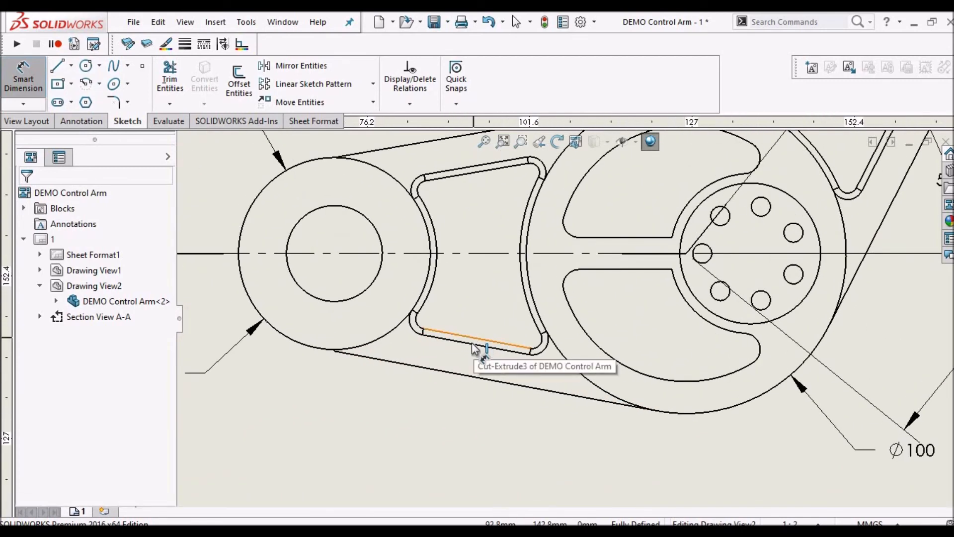
left_click(474, 343)
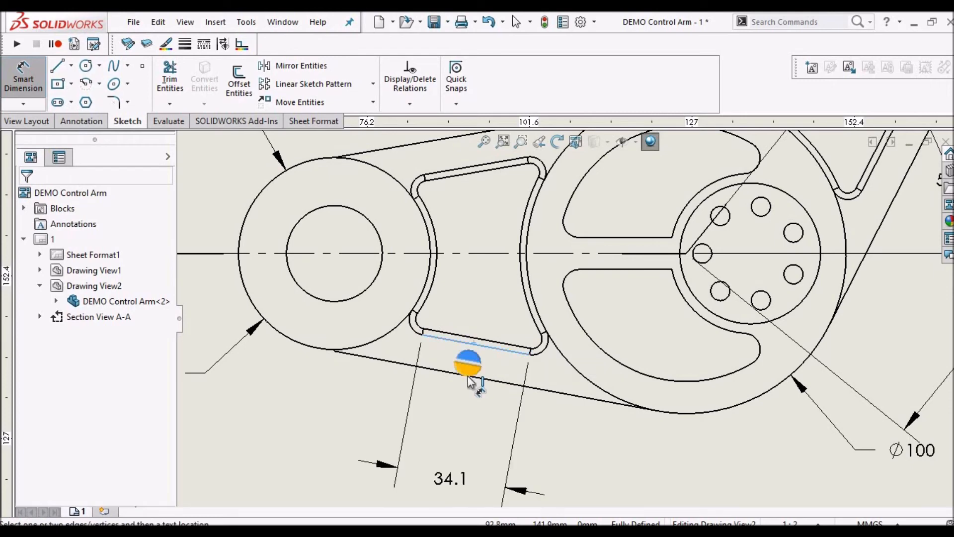
left_click(468, 376)
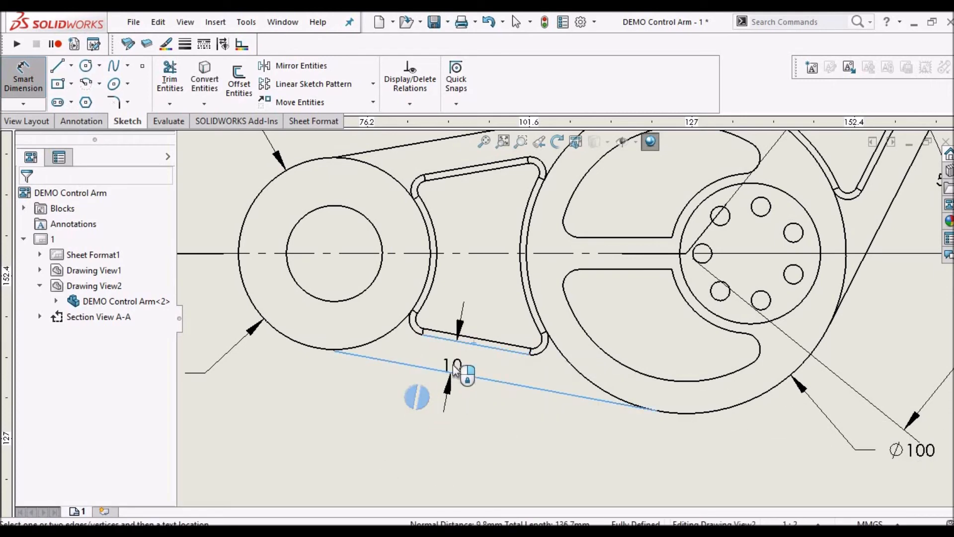
scroll(428, 383, "down", 2)
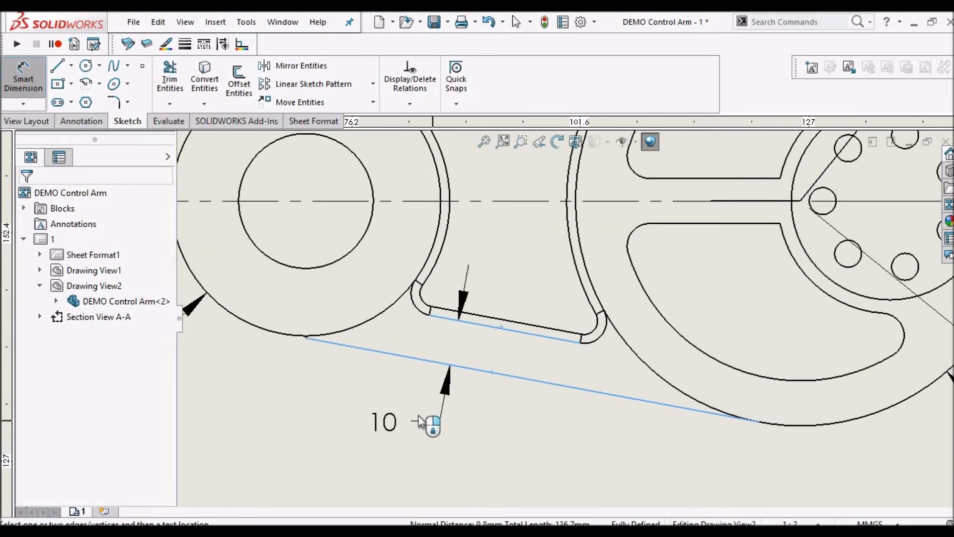
left_click(421, 417)
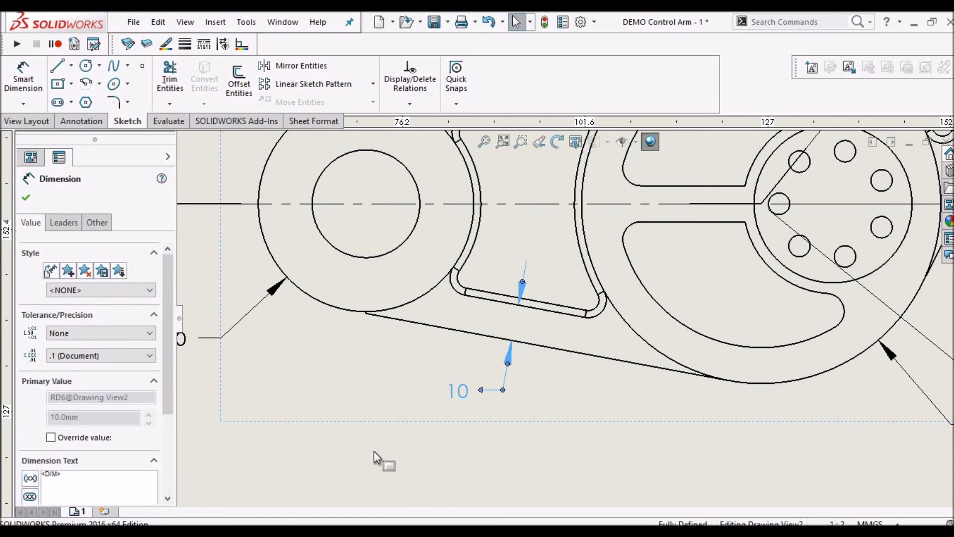
Dimension the horizontal center distance between the left boss's hole and the central hub's outer circle, placing the value below the arm.
left_click(559, 400)
scroll(559, 400, "up", 2)
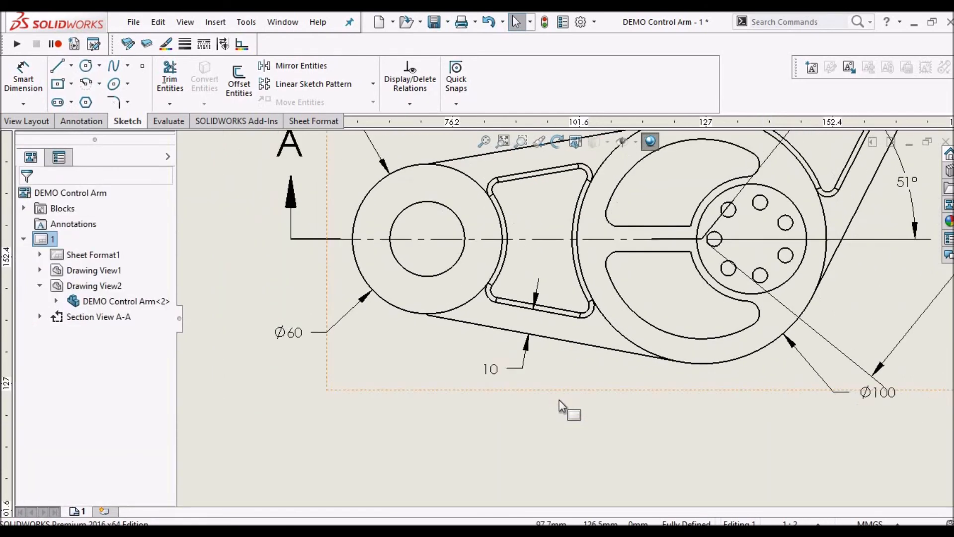
left_click(15, 72)
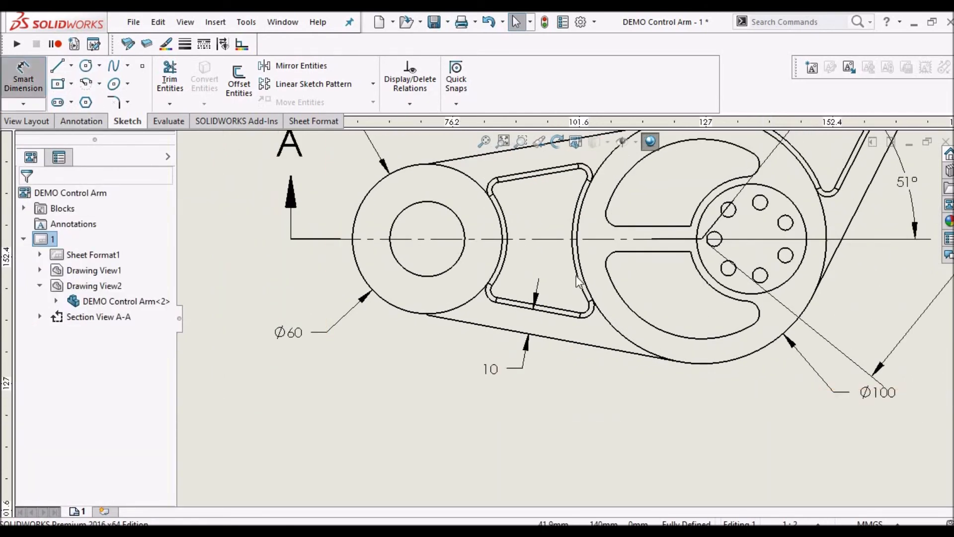
left_click(458, 262)
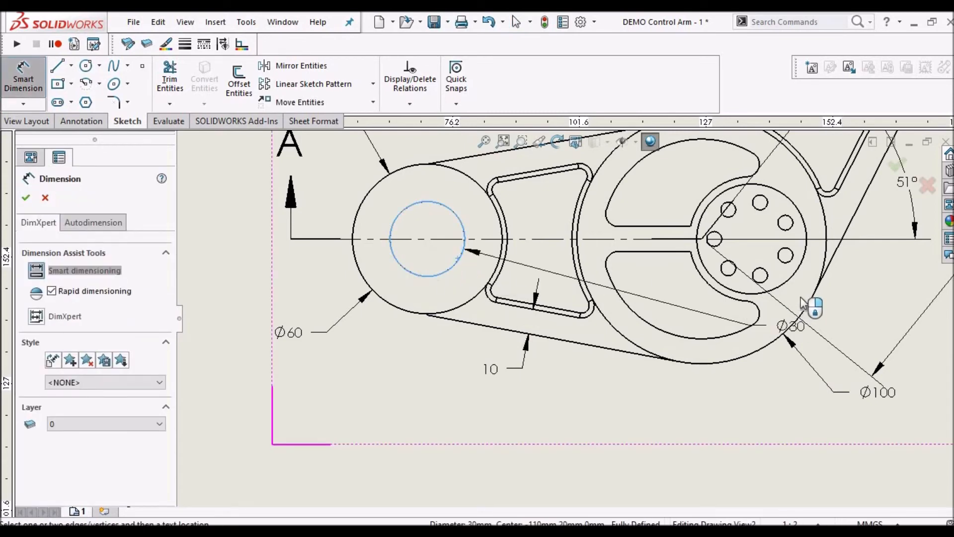
left_click(806, 313)
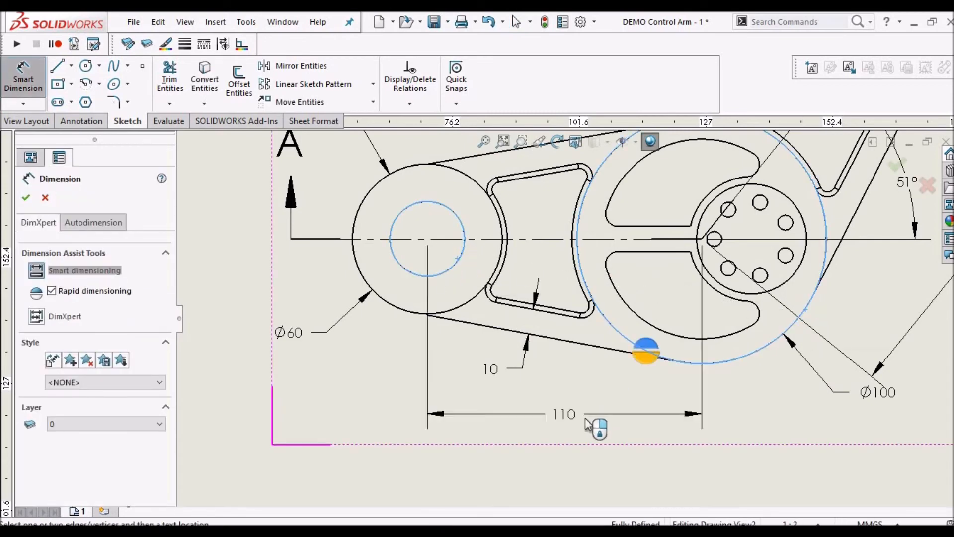
left_click(646, 425)
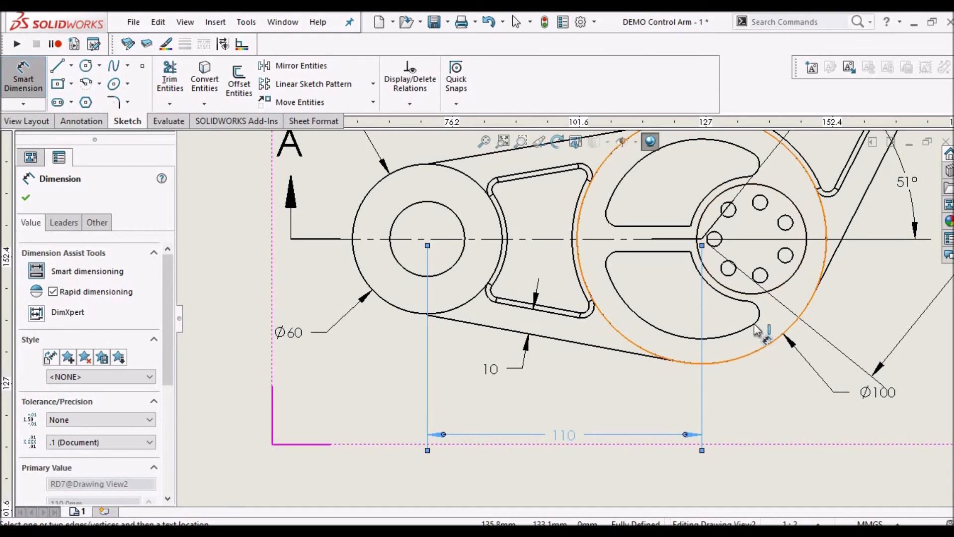
Dimension the horizontal offset between the central hub's outer circle and the circle enclosing the small holes, placing the value below the hub.
left_click(754, 356)
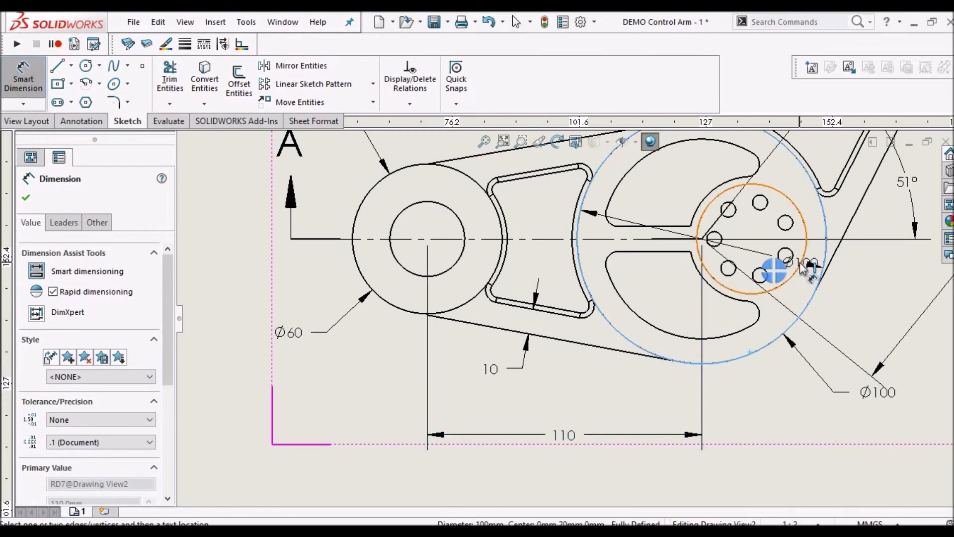
left_click(800, 261)
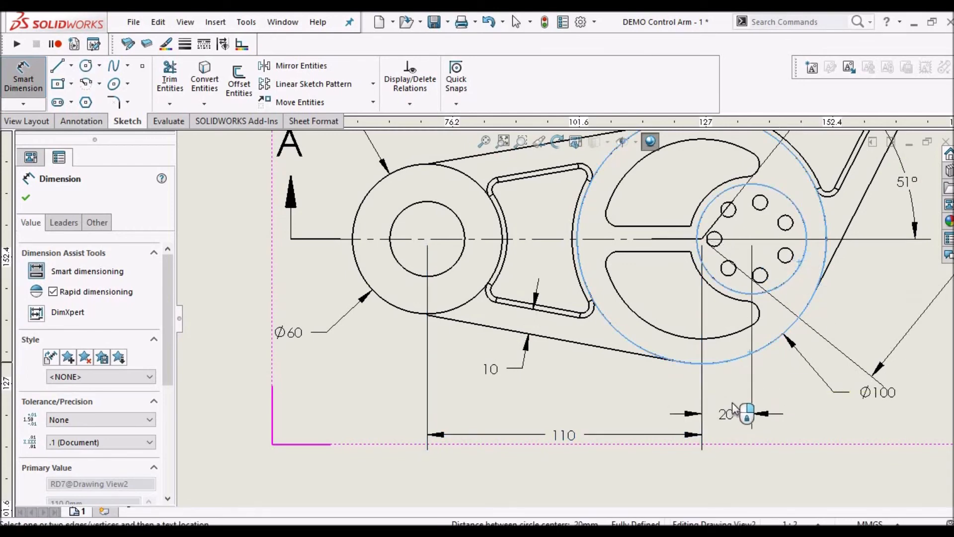
scroll(732, 402, "down", 2)
left_click(698, 398)
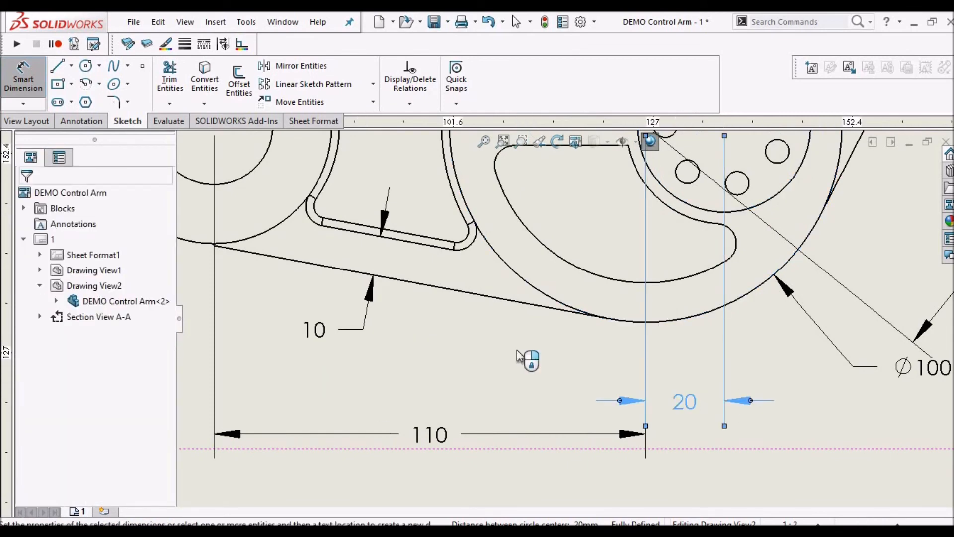
scroll(518, 357, "up", 1)
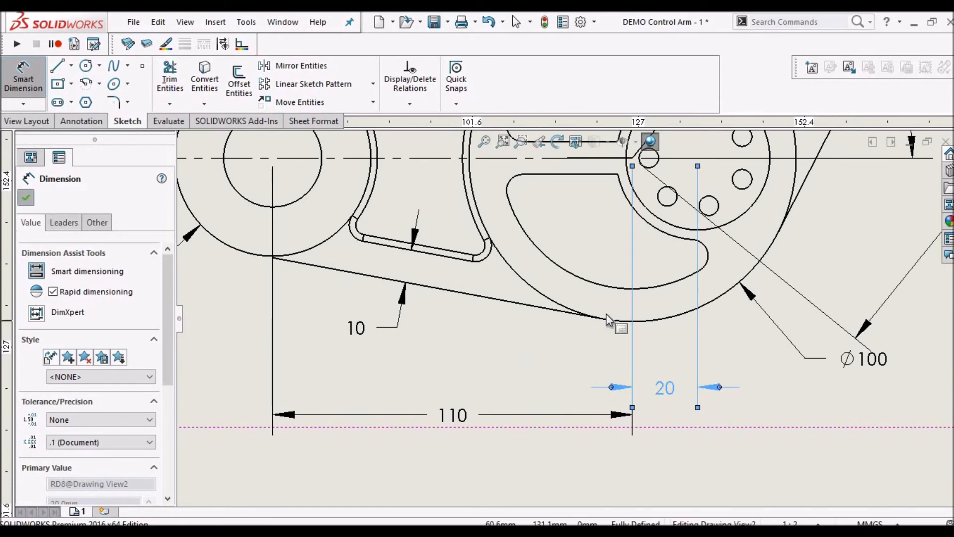
key("Escape")
Move the two horizontal center-distance dimensions farther below the arm and relocate the hub's outer diameter dimension to the hub's lower left.
scroll(607, 314, "up", 4)
key("Escape")
scroll(497, 392, "down", 4)
left_click_drag(490, 398, 493, 443)
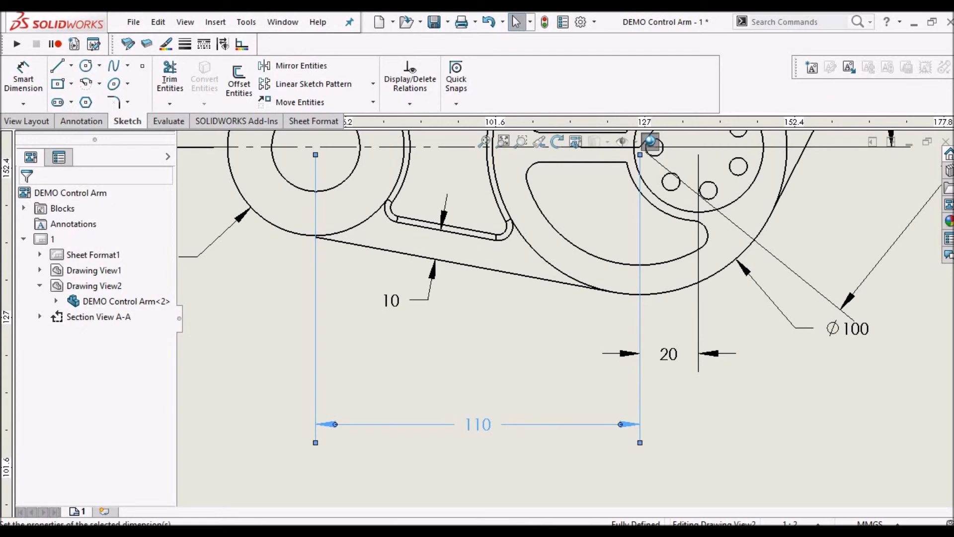
left_click_drag(675, 364, 675, 400)
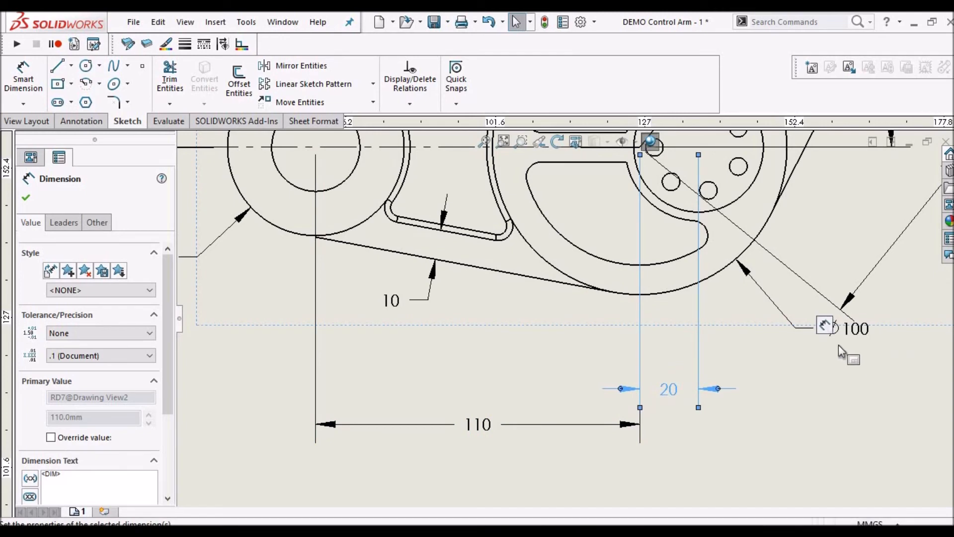
key("Escape")
key("z")
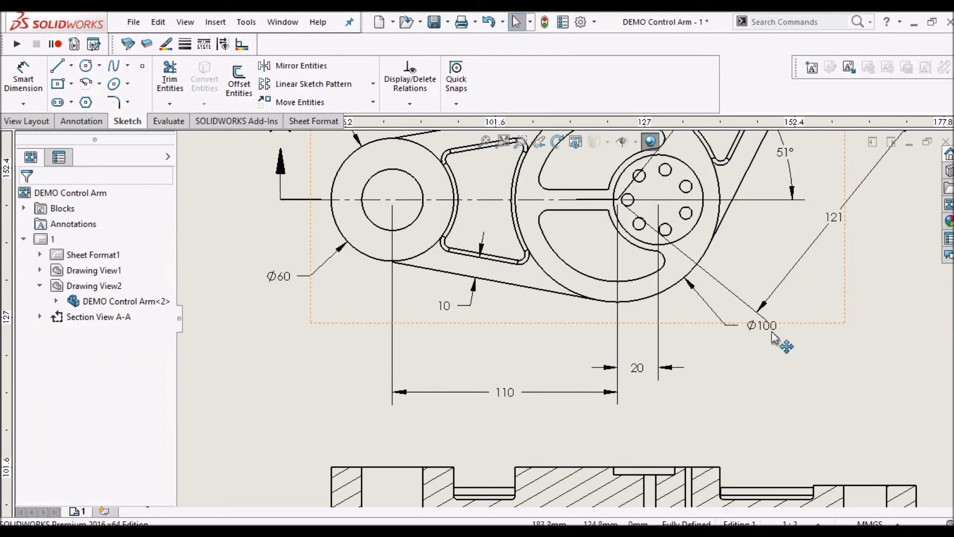
left_click_drag(581, 332, 505, 325)
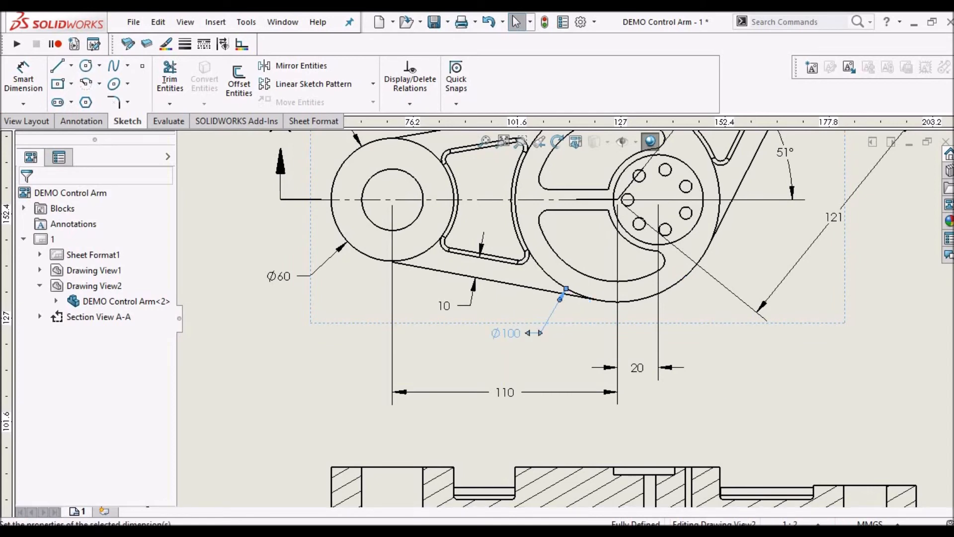
Dimension the diameter of the lower-right small hole in the hub's hole pattern, placing the value to the lower right outside the hub.
left_click(26, 79)
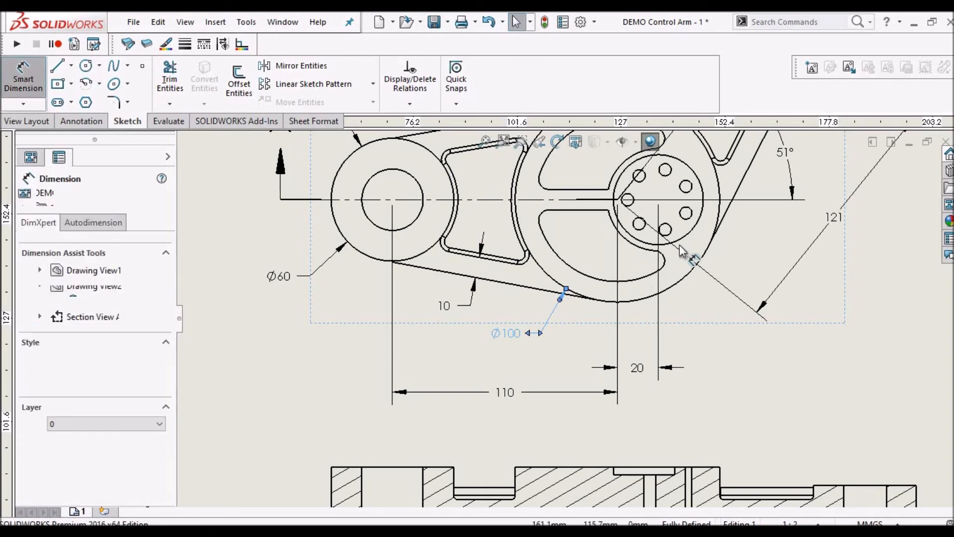
scroll(679, 244, "down", 3)
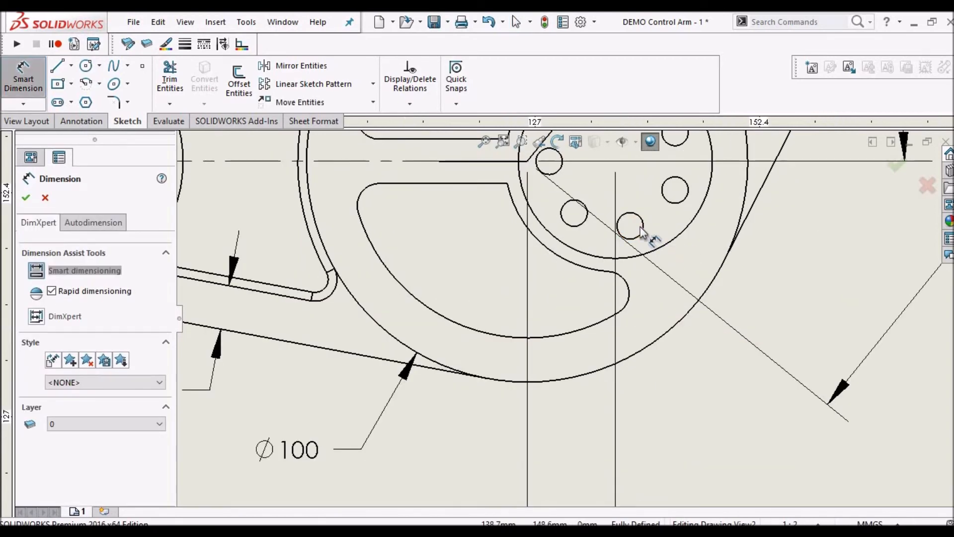
scroll(753, 221, "up", 5)
scroll(702, 231, "down", 5)
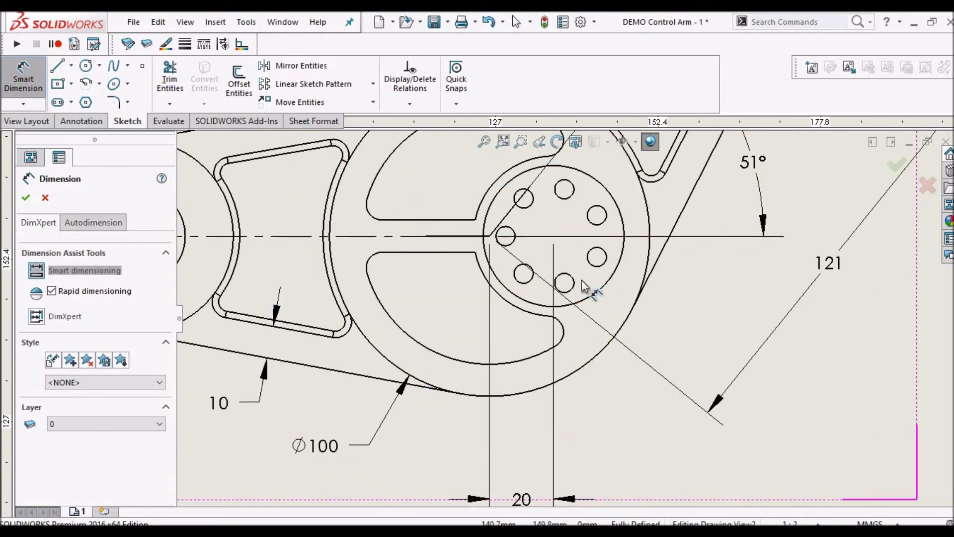
left_click(602, 269)
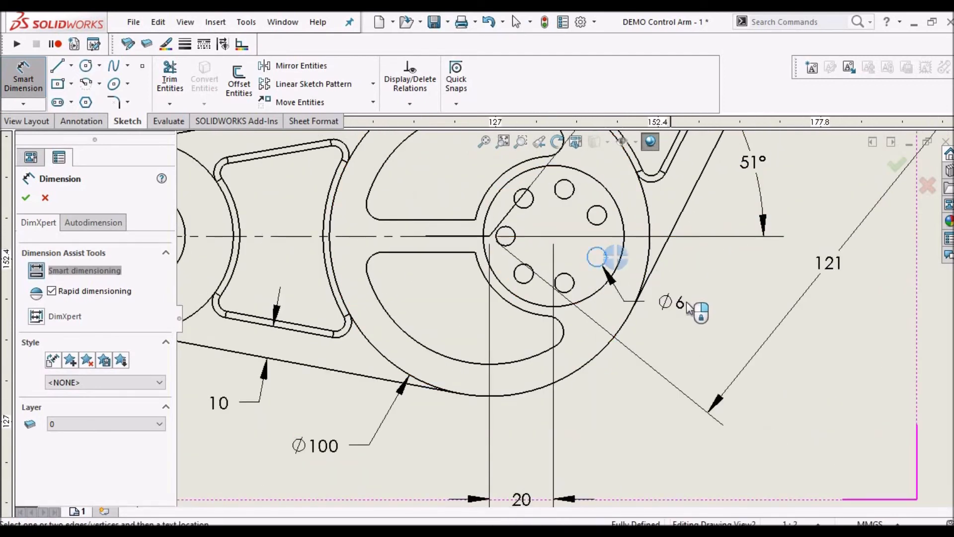
left_click(704, 307)
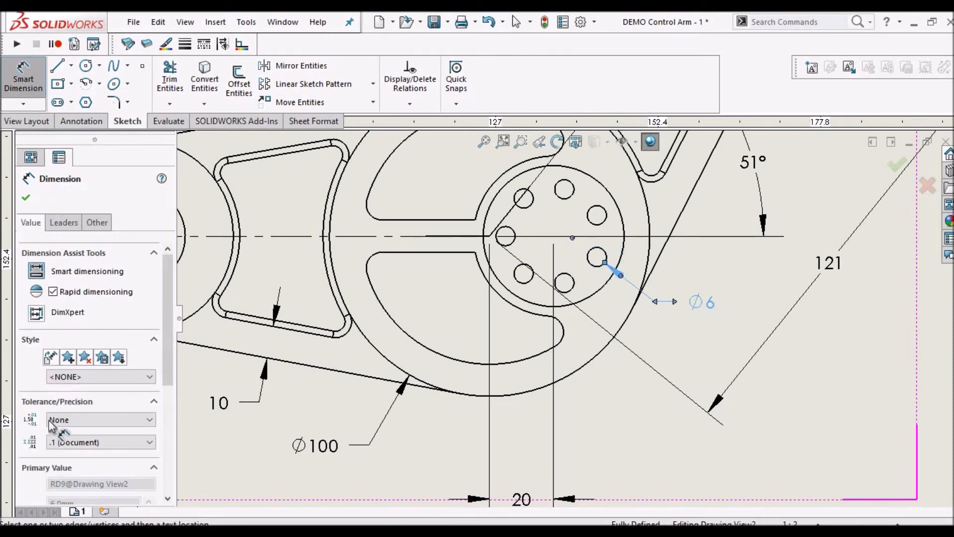
Edit the small-hole dimension's text by adding the prefix "7 X" and a second line reading "ON A Ø 30 PCD".
left_click_drag(171, 377, 171, 447)
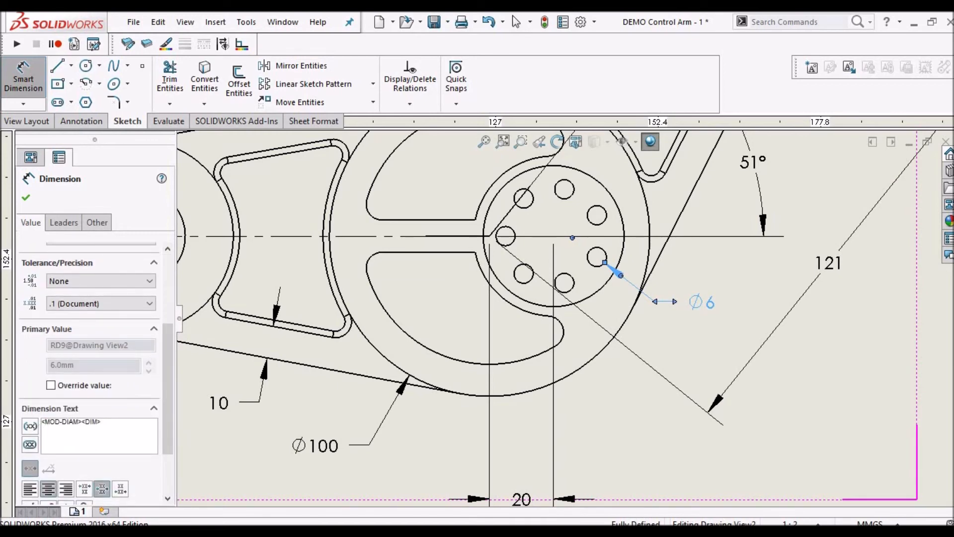
type("7 X")
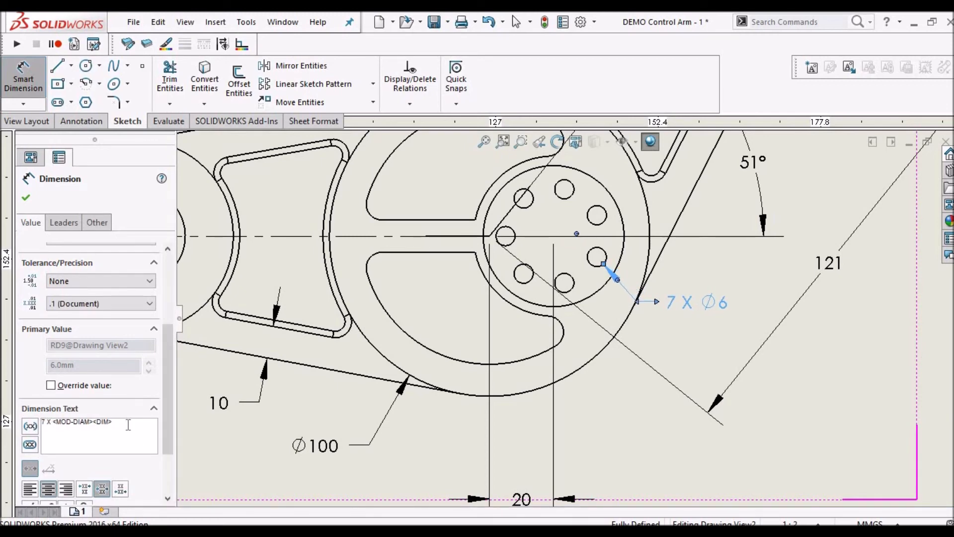
key("Return")
type("O")
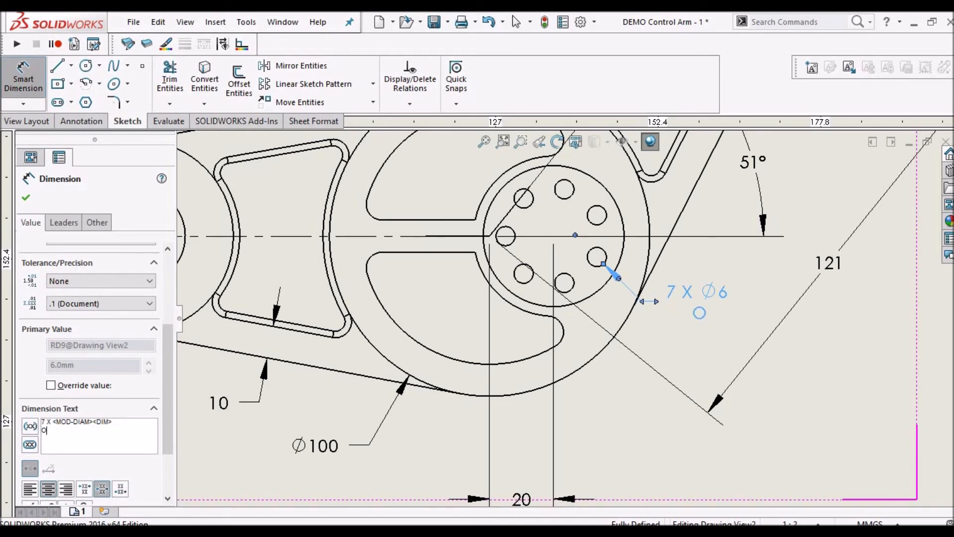
type("N A")
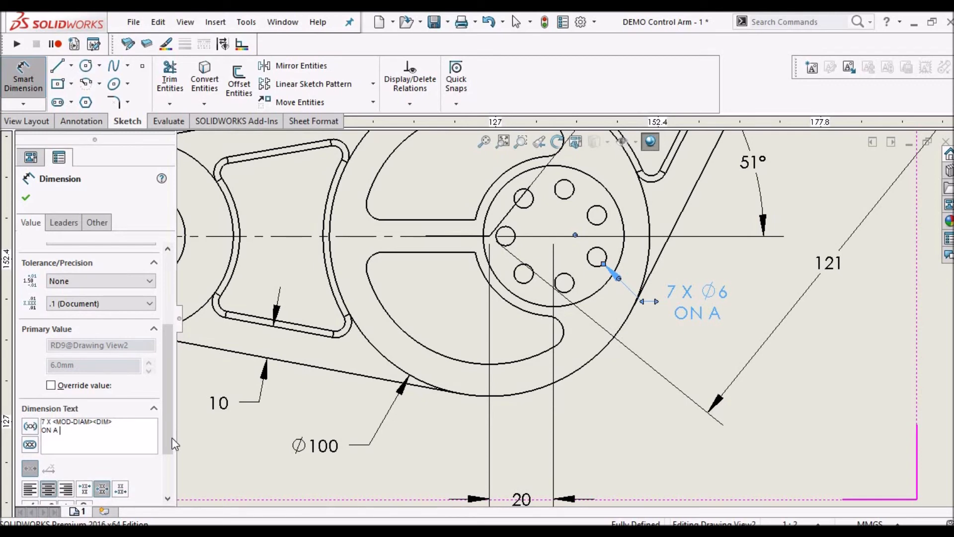
scroll(167, 480, "down", 3)
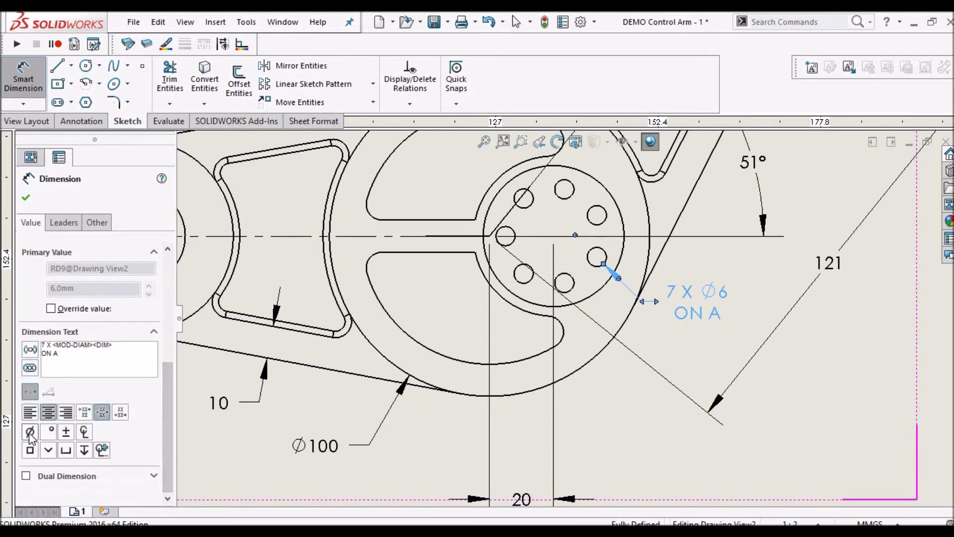
left_click(30, 432)
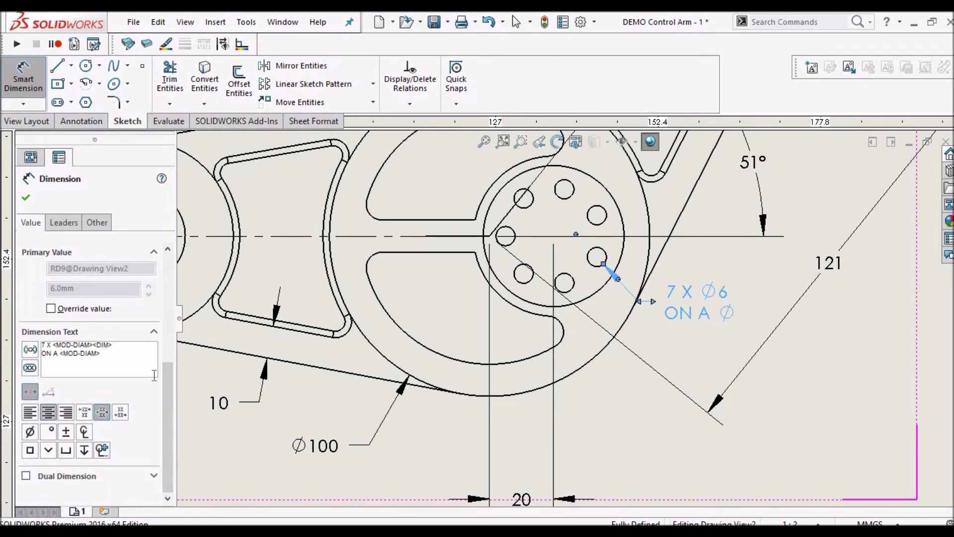
type("30 PCD")
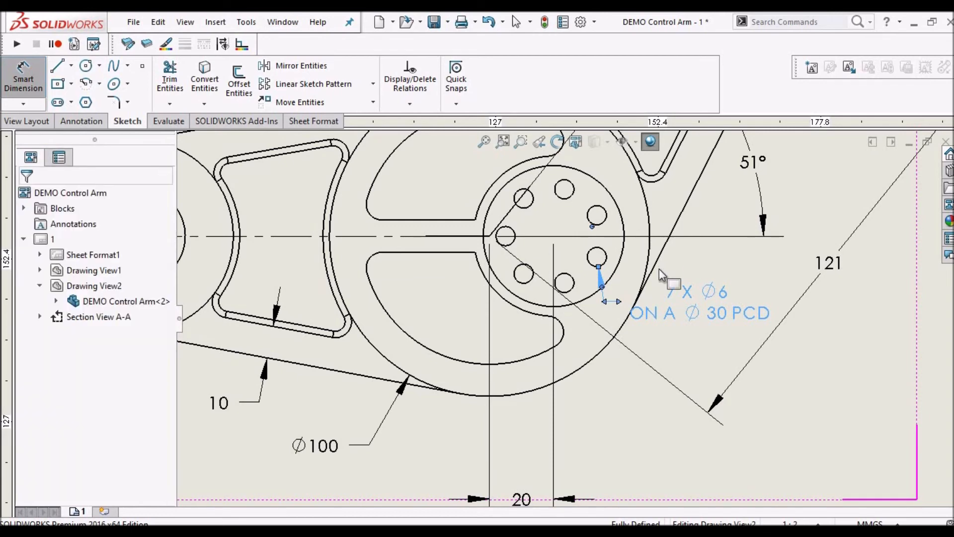
key("Escape")
Move the small-hole callout clear of the hub to the right and shift the aligned hub-to-boss length dimension farther outward beyond the callout.
left_click_drag(790, 312, 853, 308)
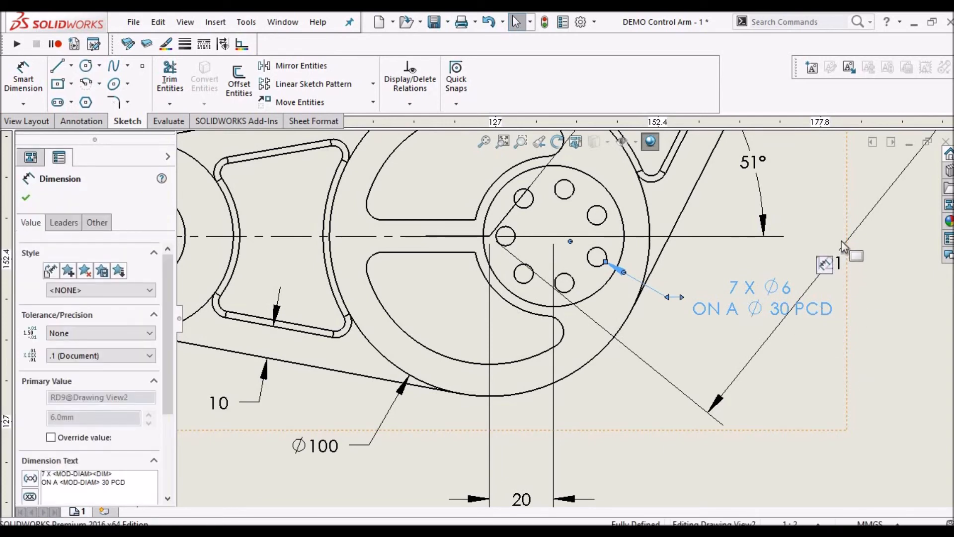
left_click(832, 258)
scroll(808, 286, "down", 1)
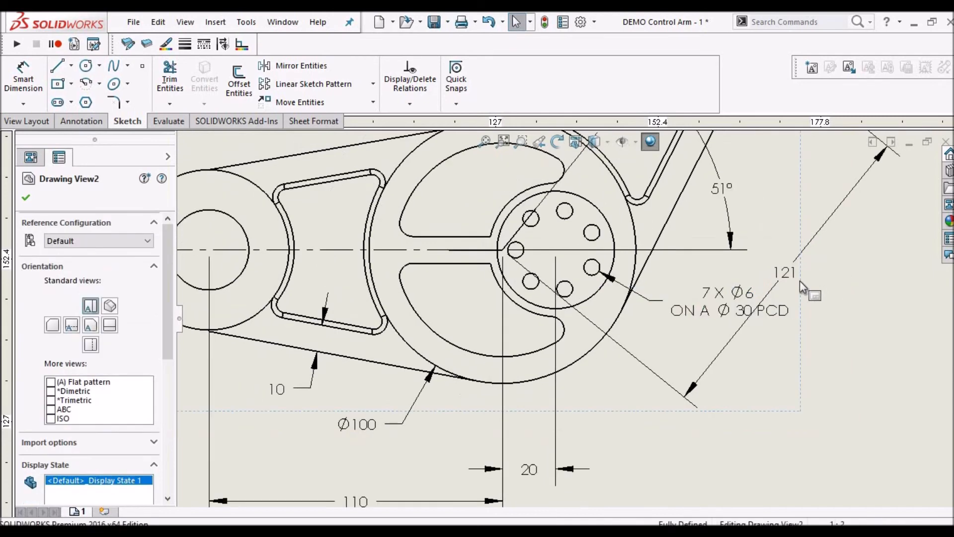
left_click(827, 328)
scroll(835, 332, "up", 1)
left_click_drag(793, 271, 835, 335)
left_click_drag(774, 300, 796, 319)
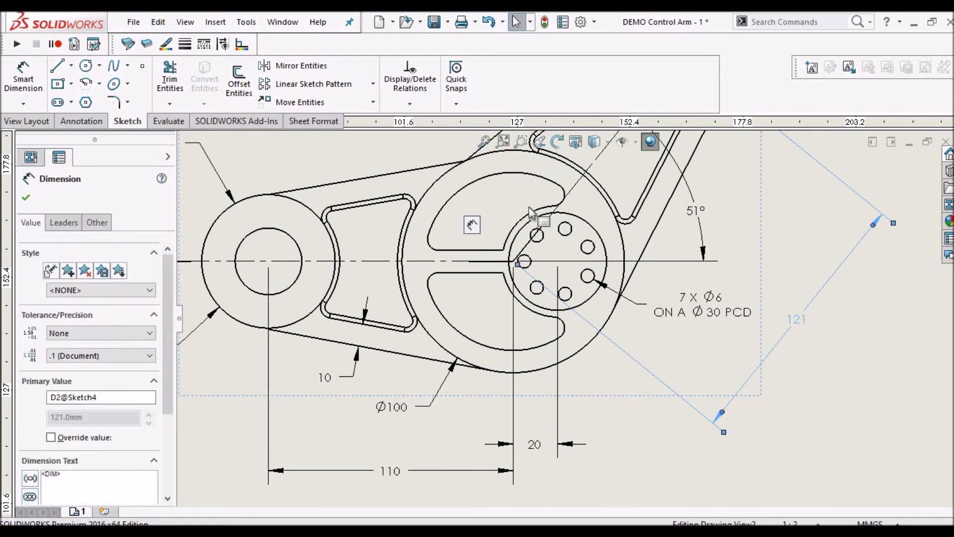
left_click(25, 198)
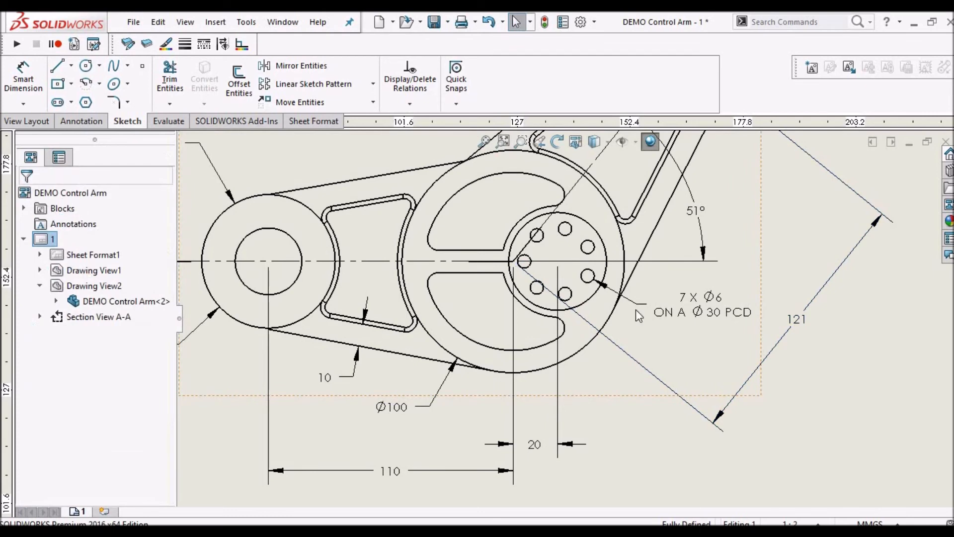
Dimension the spacing between the left pocket's upper edge and the arm's upper tangent edge, placing the value above the arm.
scroll(577, 303, "up", 2)
scroll(576, 302, "down", 1)
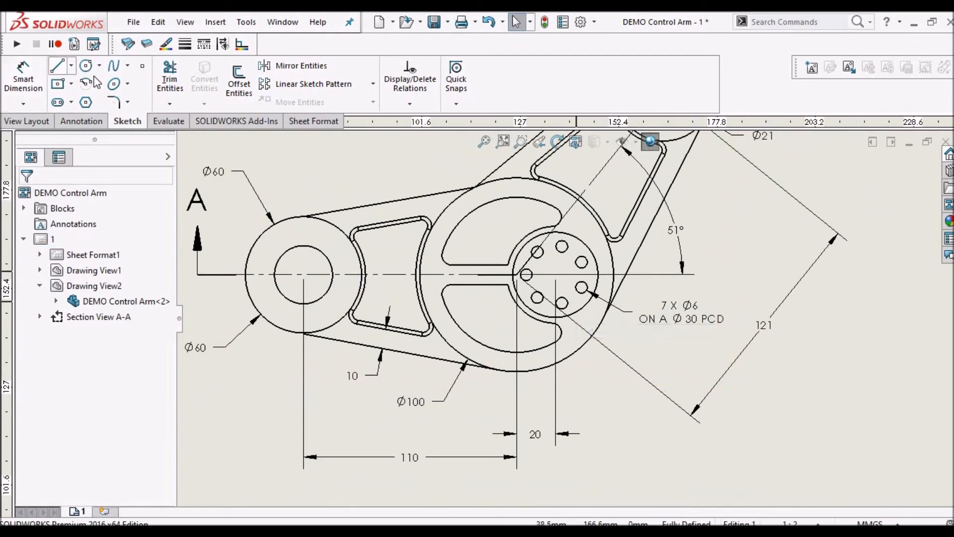
left_click(21, 81)
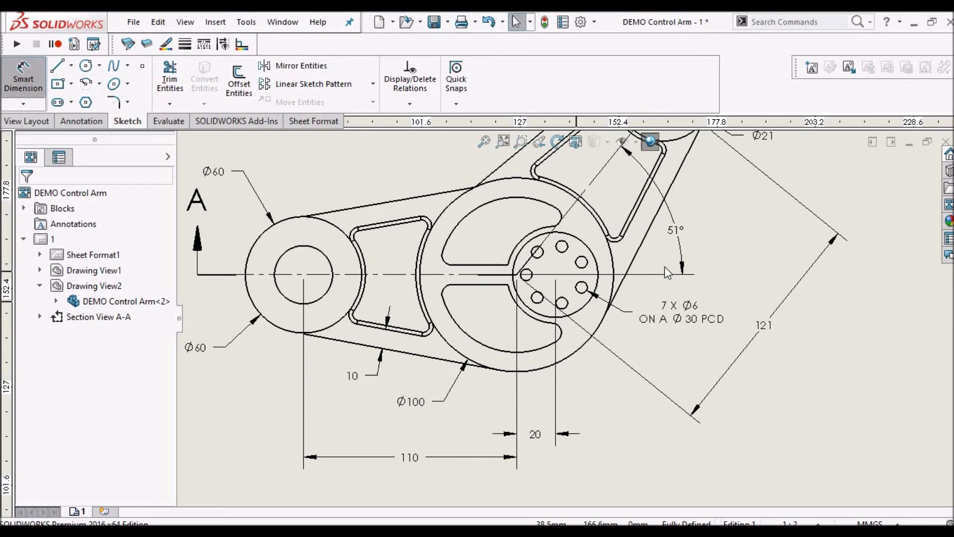
scroll(497, 215, "up", 3)
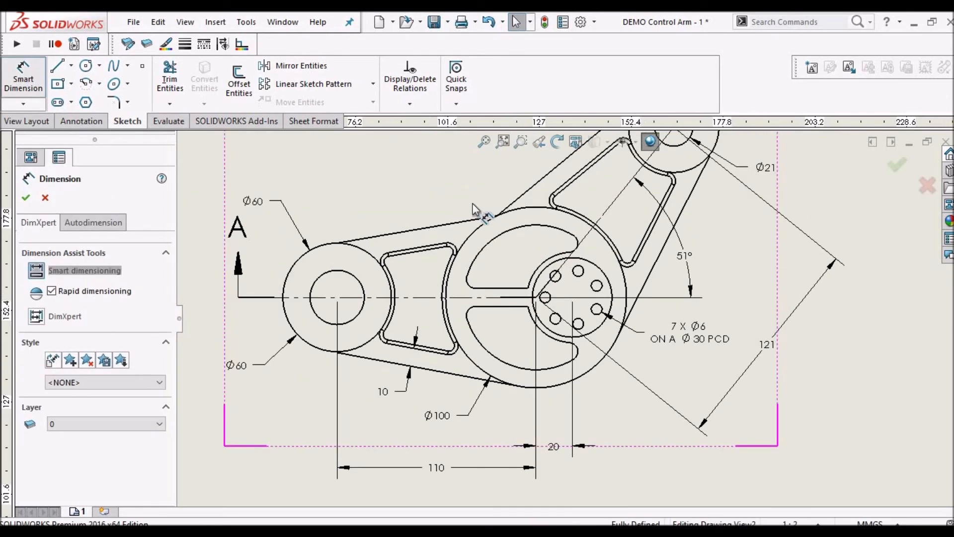
scroll(505, 218, "down", 2)
scroll(502, 219, "down", 1)
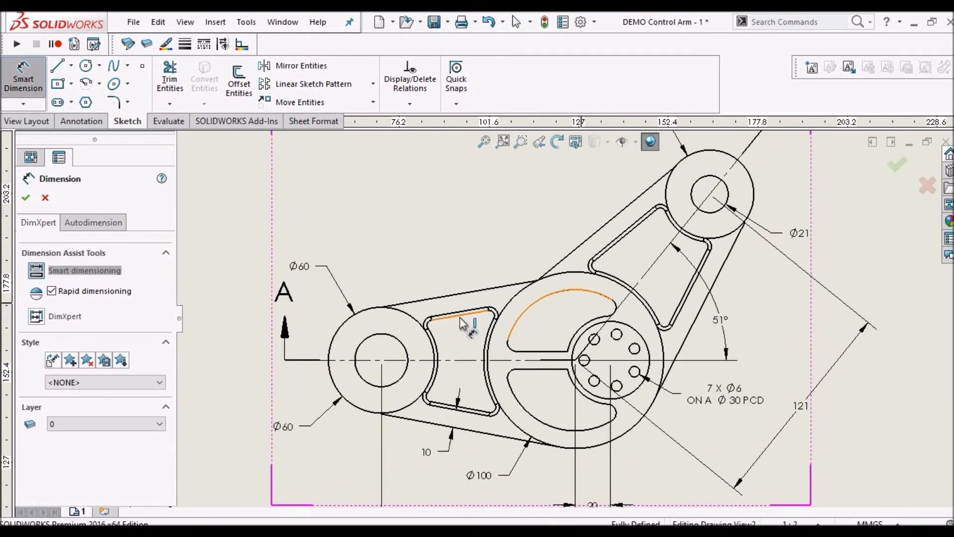
scroll(482, 314, "down", 3)
left_click(488, 309)
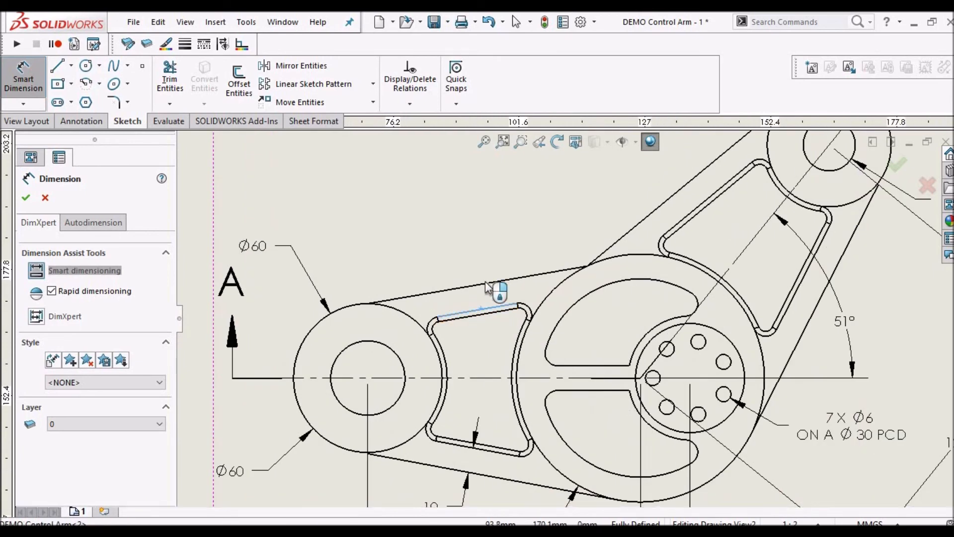
left_click(479, 288)
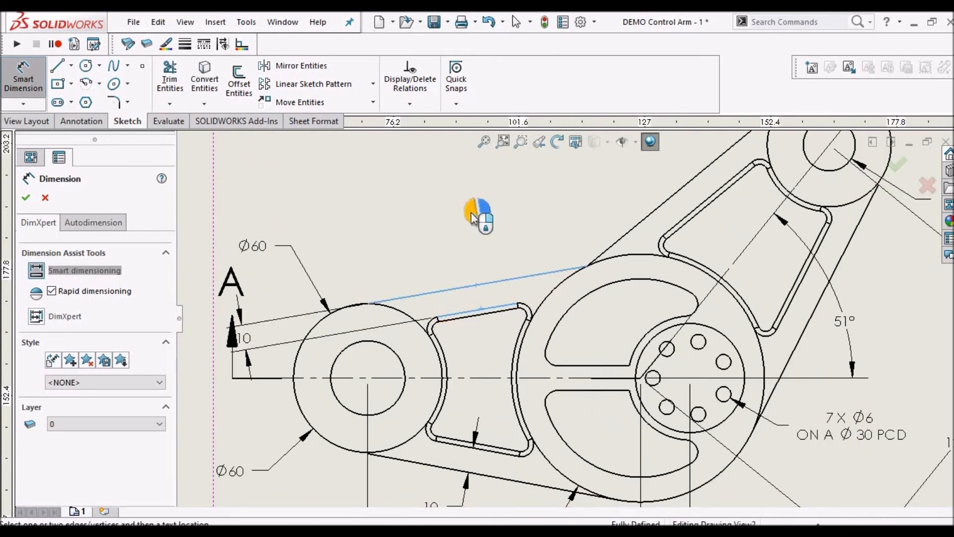
left_click(489, 218)
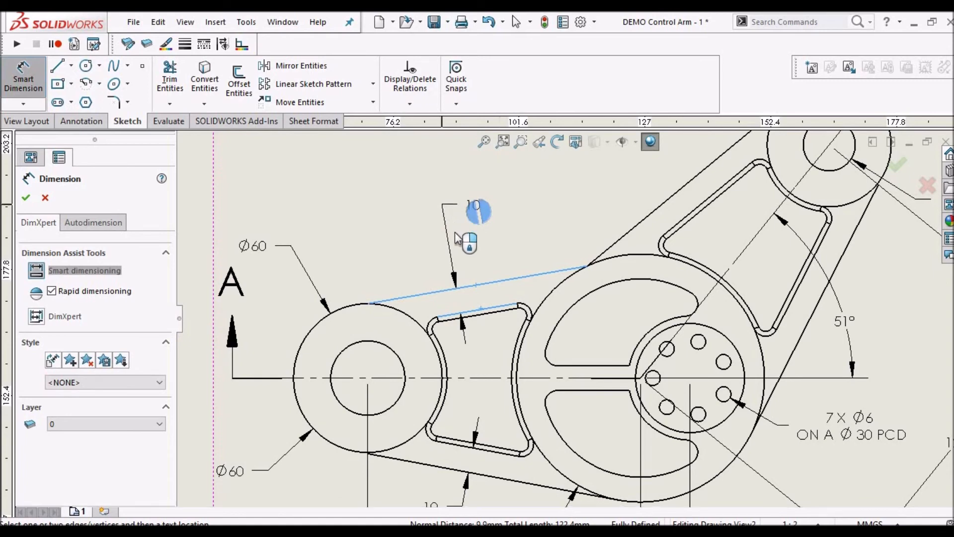
left_click(458, 249)
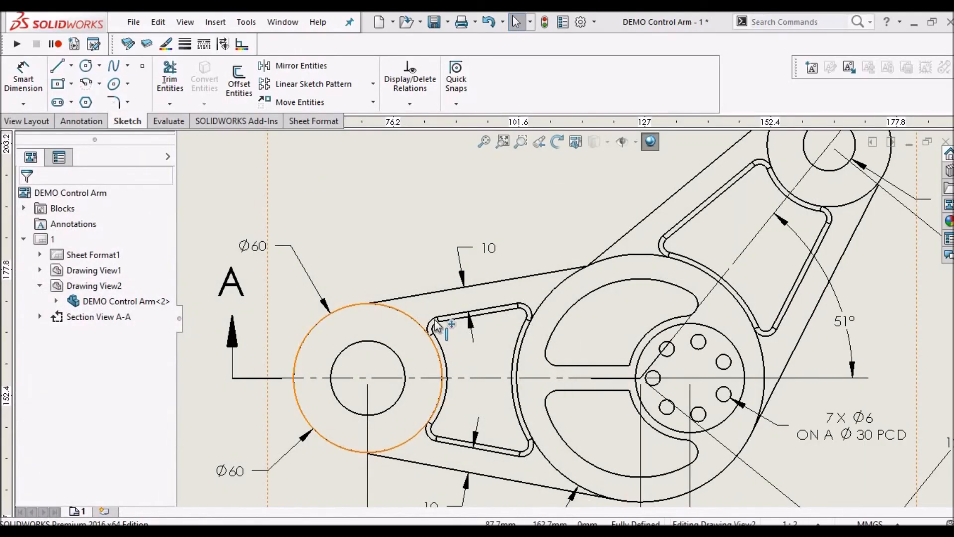
Dimension the radius of the left pocket's upper-left corner, placing the value above the arm beside the left boss.
scroll(437, 328, "down", 4)
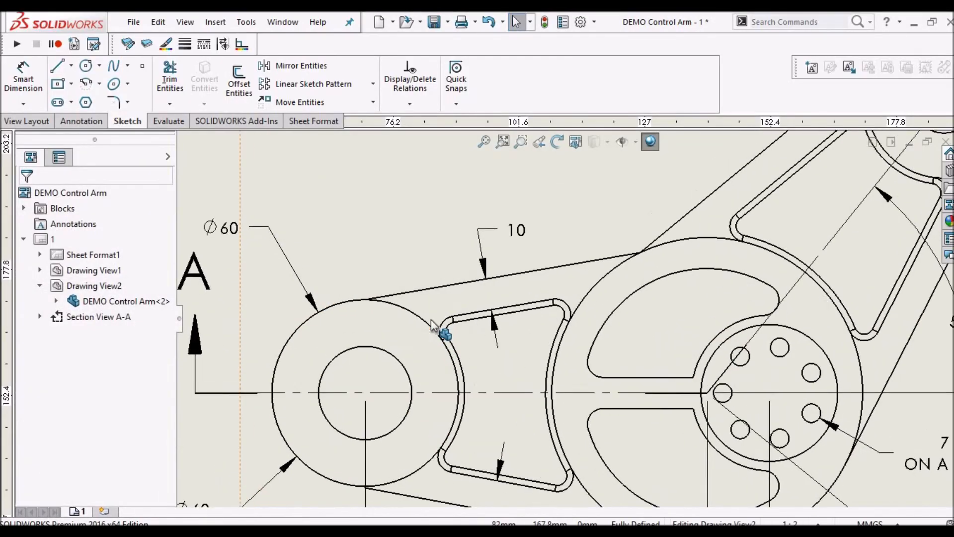
left_click(23, 74)
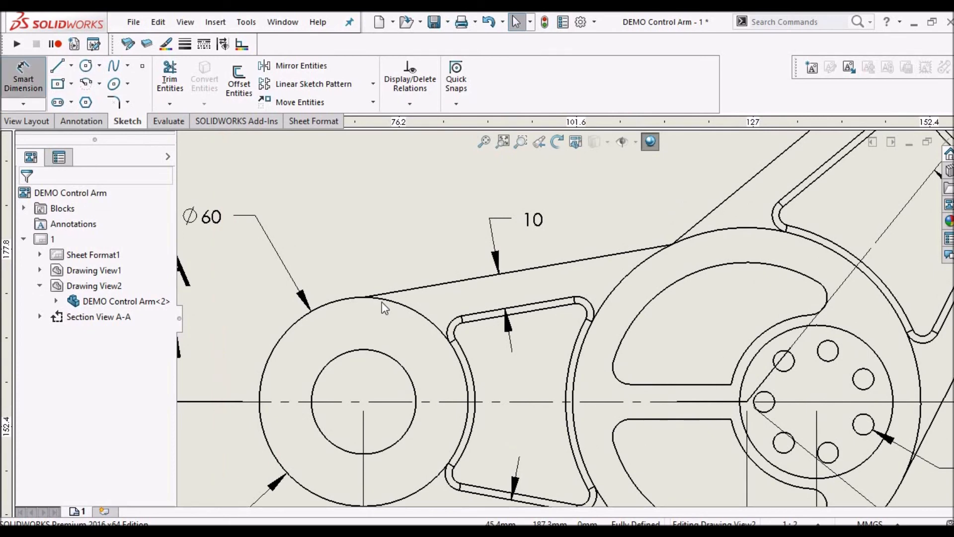
left_click(456, 326)
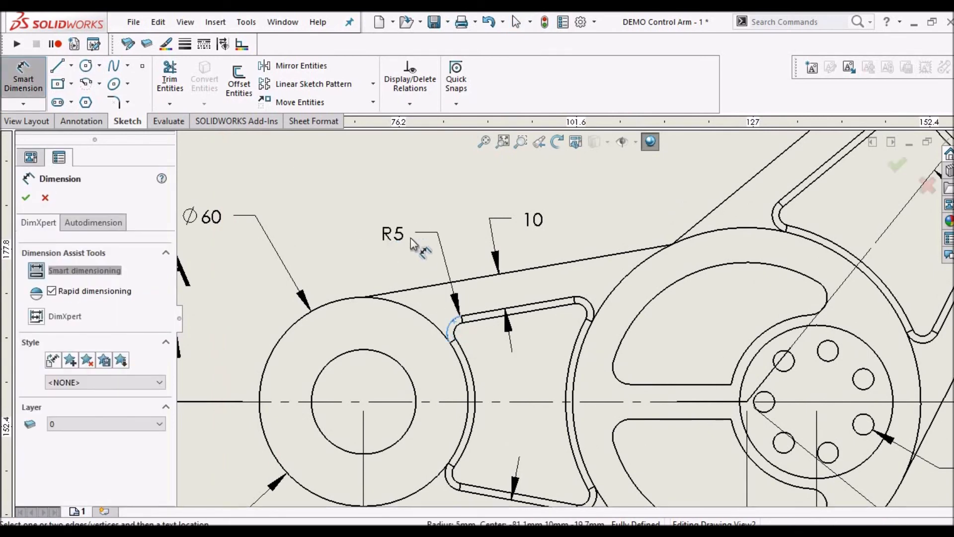
left_click(387, 243)
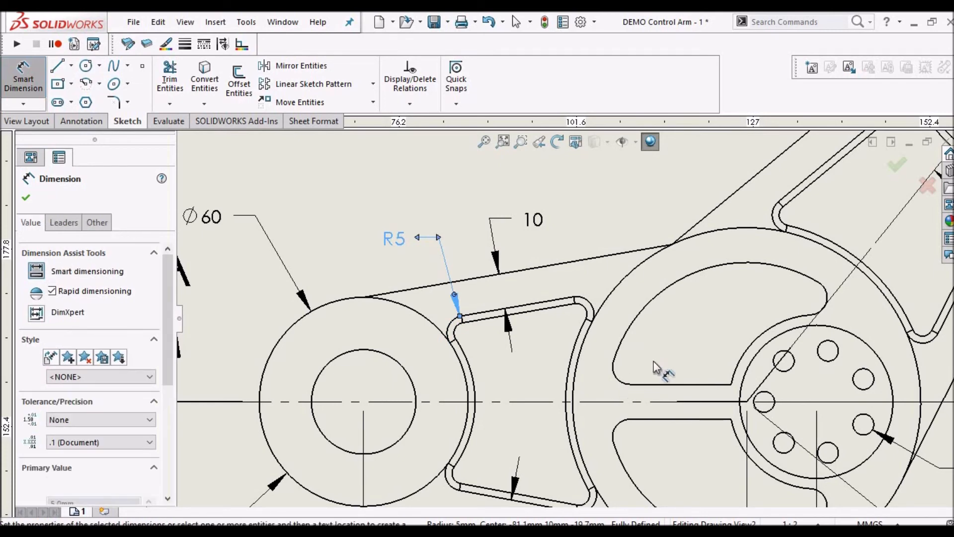
Dimension the lower-left corner radius of the hub's upper curved cutout, placing the value inside the left pocket.
scroll(642, 371, "up", 3)
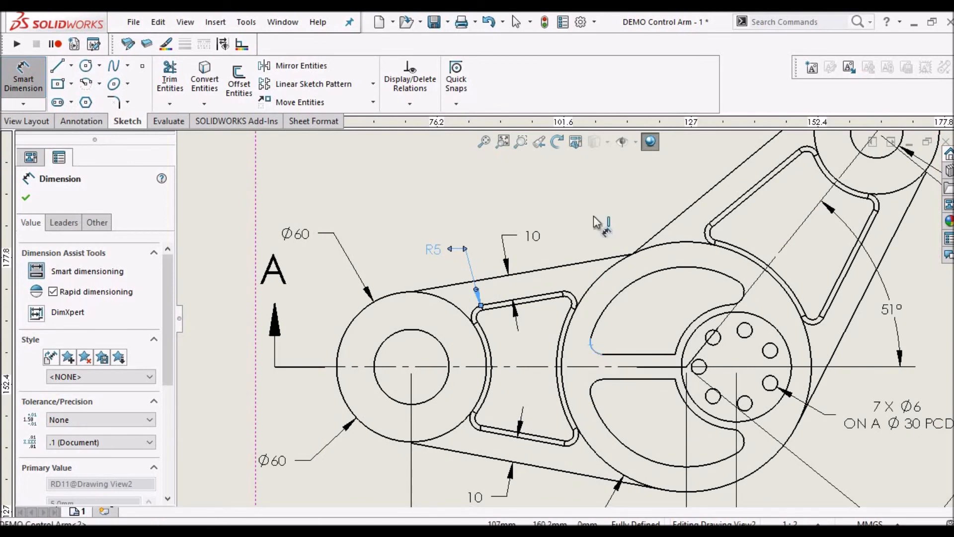
left_click(592, 346)
left_click(602, 267)
scroll(553, 364, "up", 1)
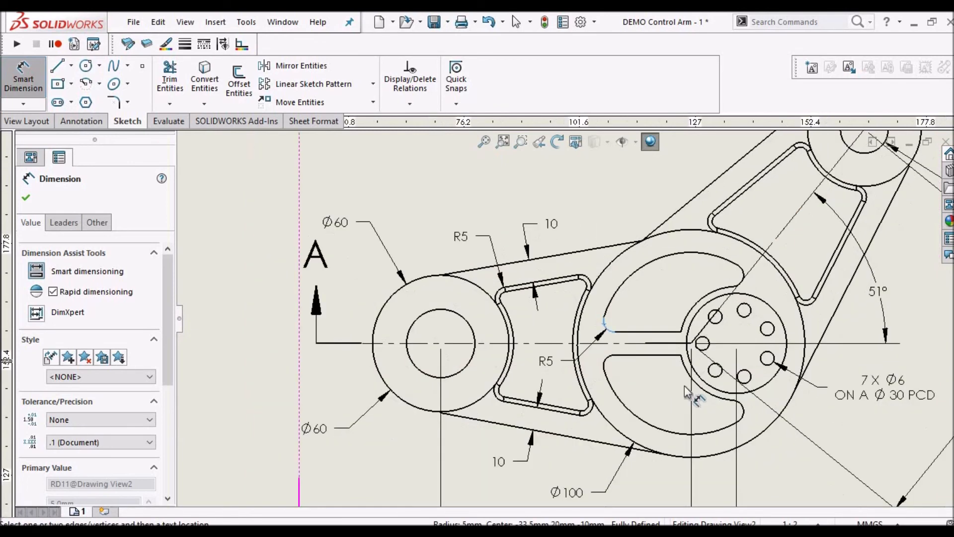
left_click(556, 363)
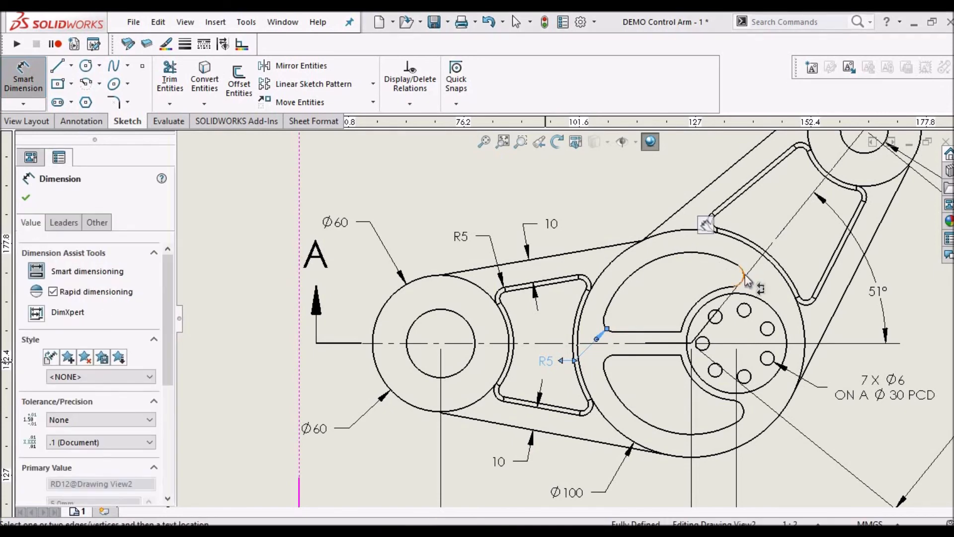
Dimension the right end radius of the hub's lower curved cutout, placing the value outside the hub to the lower right.
scroll(745, 393, "up", 2)
scroll(730, 395, "down", 4)
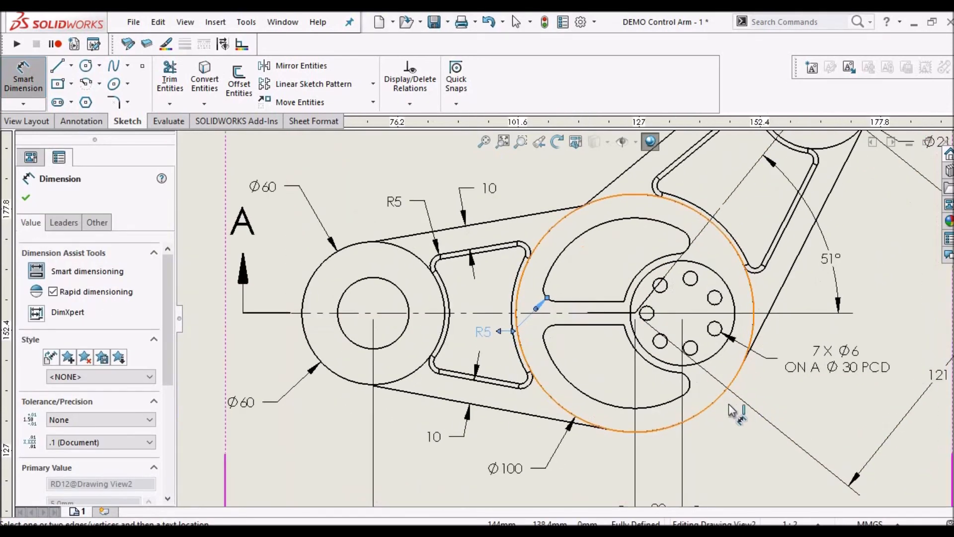
left_click(671, 378)
left_click(743, 459)
left_click(747, 461)
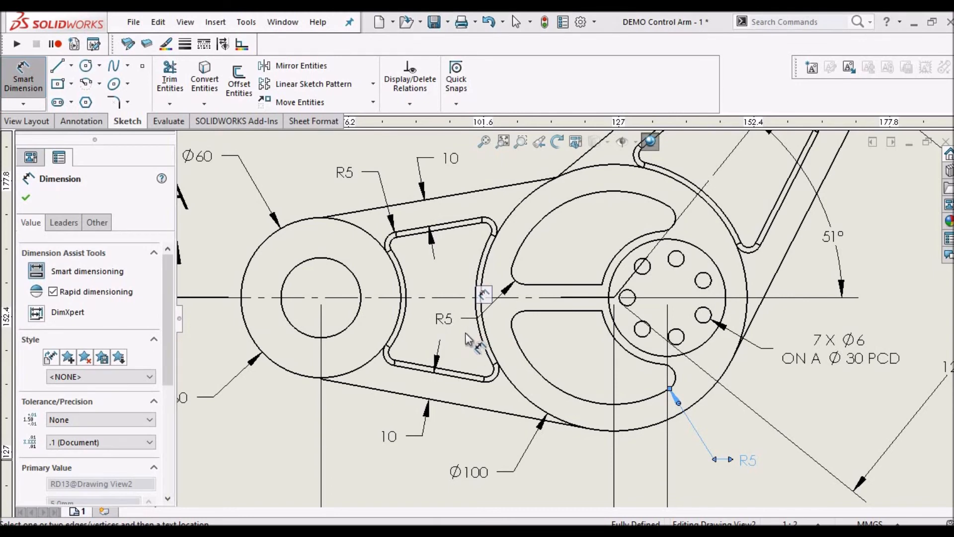
left_click(24, 201)
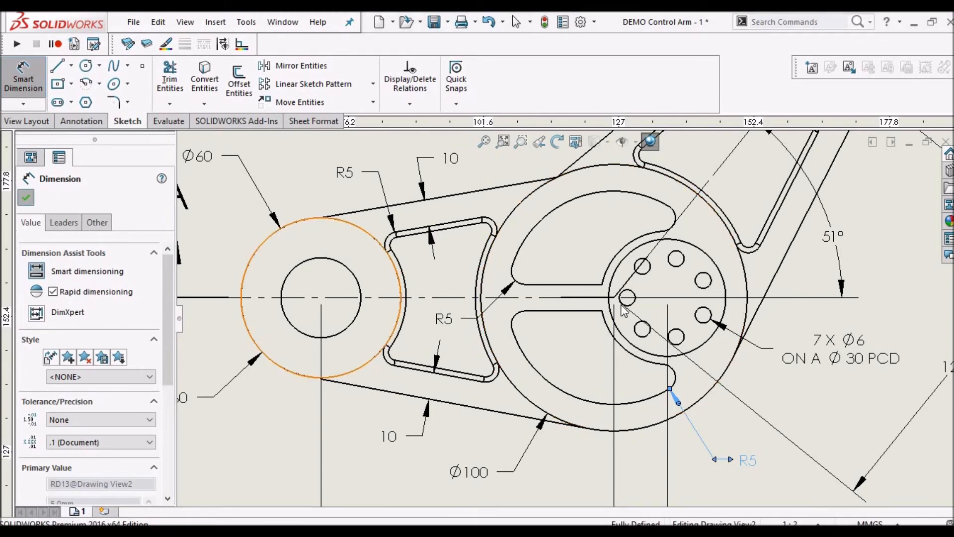
Dimension the rib width between the straight horizontal edges of the hub's two curved cutouts, placing the value above the arm.
scroll(635, 238, "up", 3)
scroll(632, 234, "down", 3)
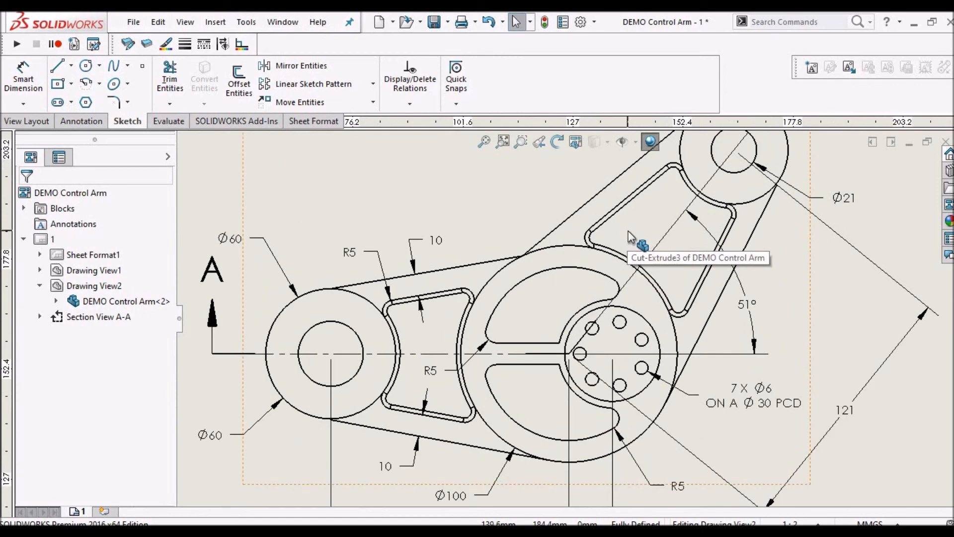
left_click(31, 82)
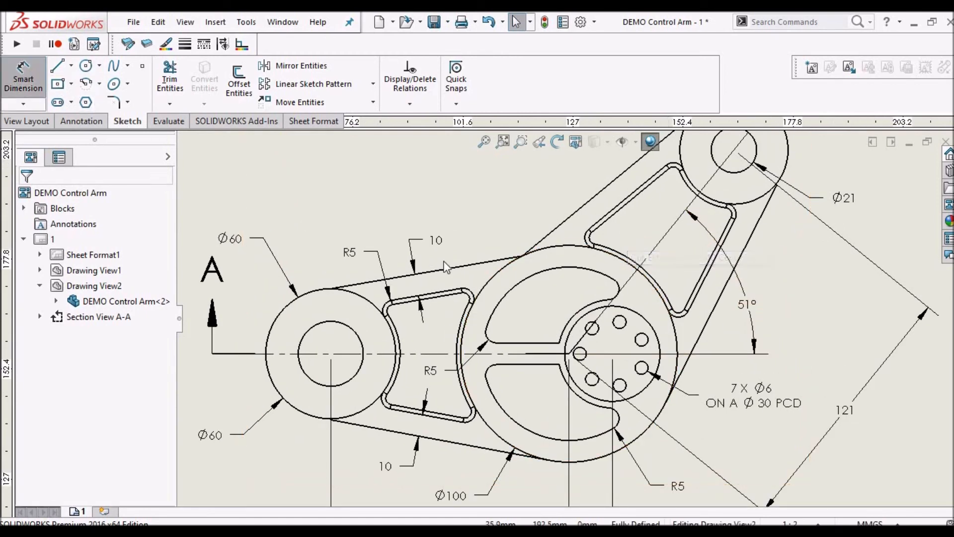
left_click(539, 343)
left_click(538, 364)
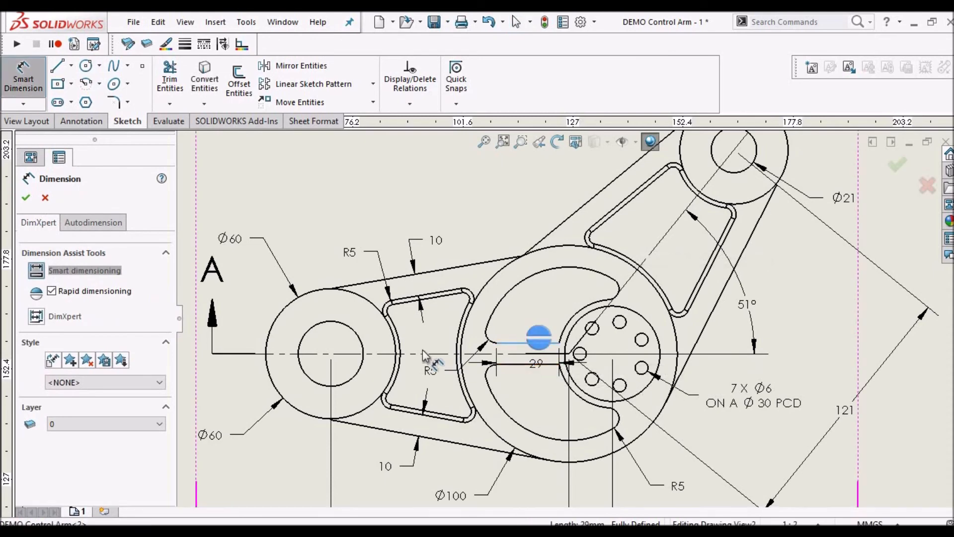
scroll(479, 307, "down", 3)
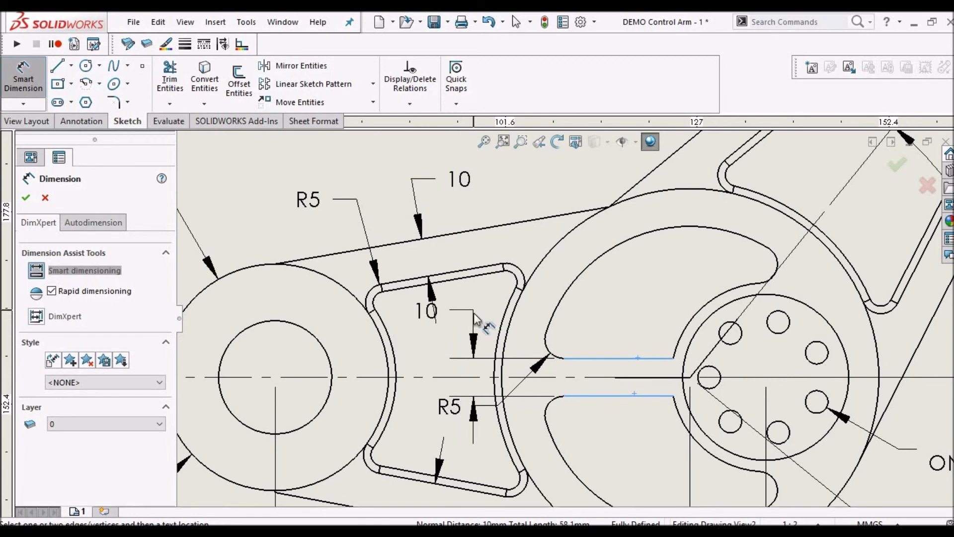
scroll(477, 335, "up", 3)
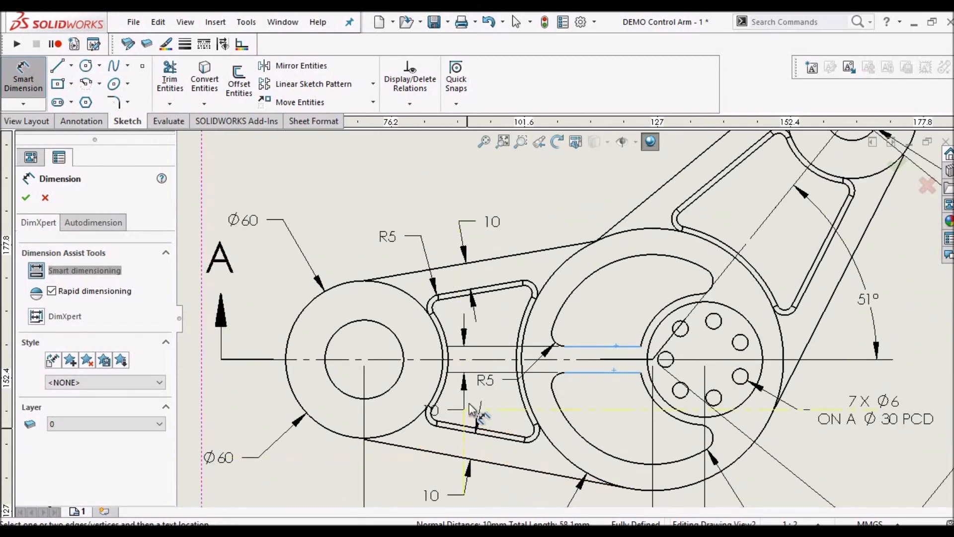
scroll(429, 433, "down", 2)
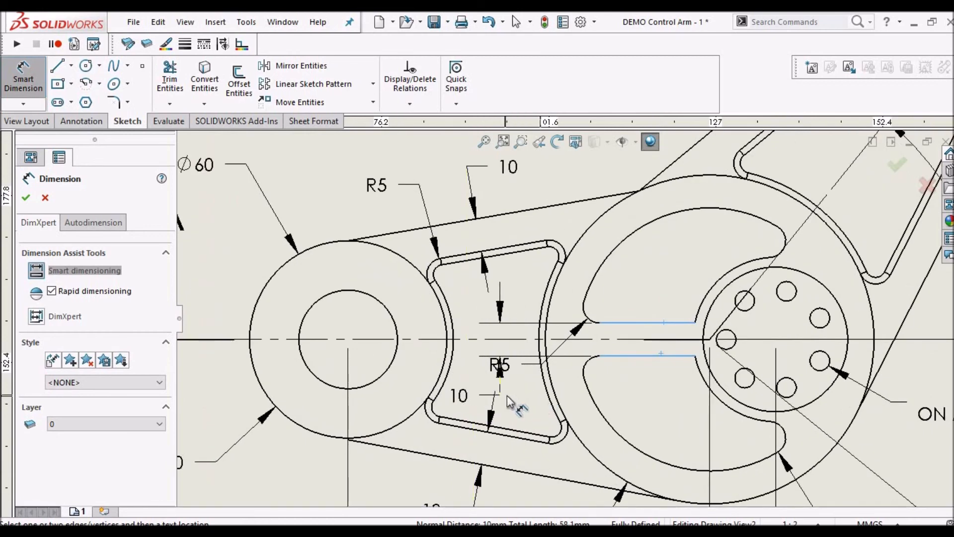
scroll(552, 189, "up", 2)
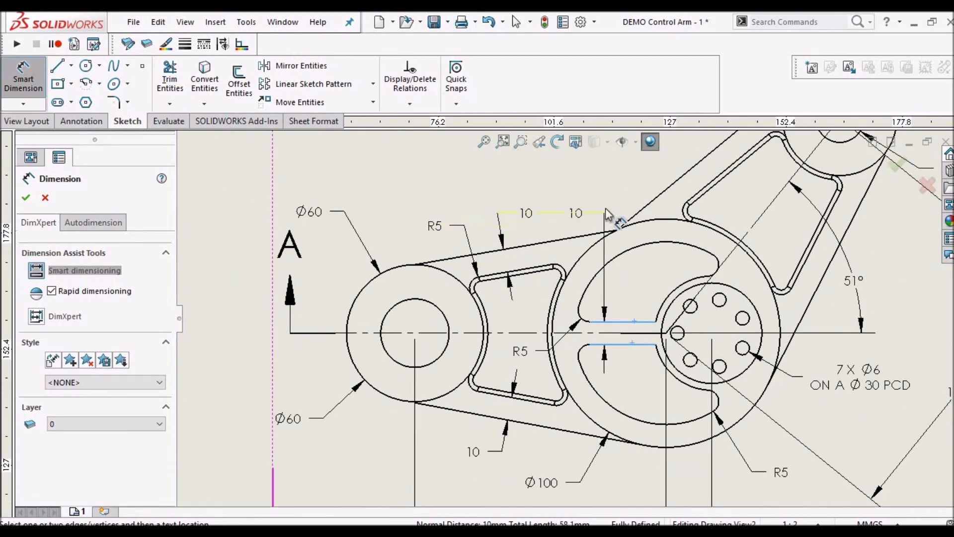
left_click(604, 215)
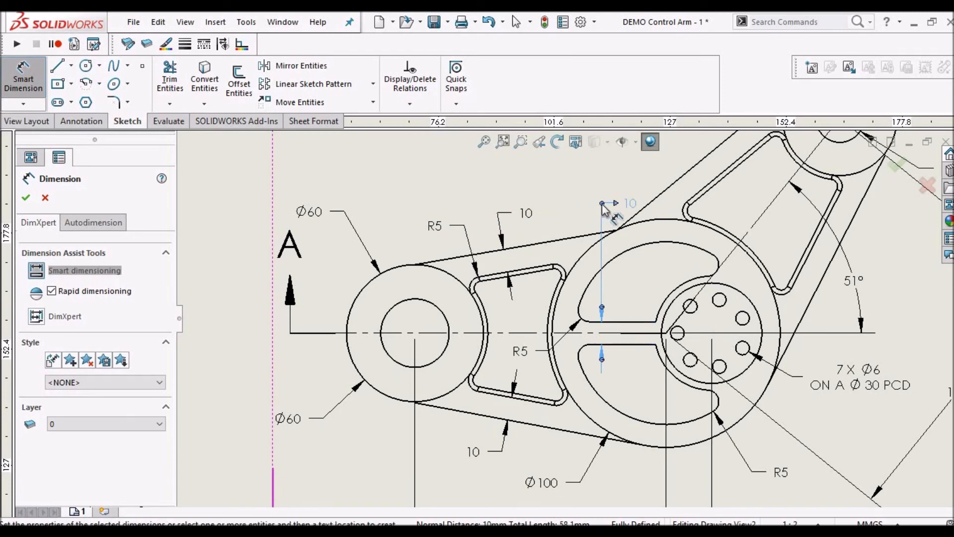
left_click(26, 198)
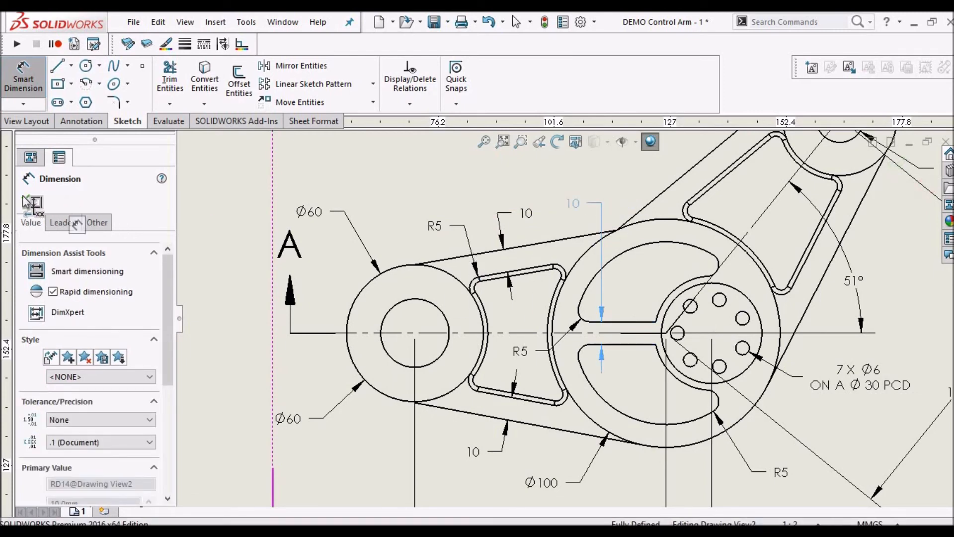
left_click(27, 199)
left_click(33, 198)
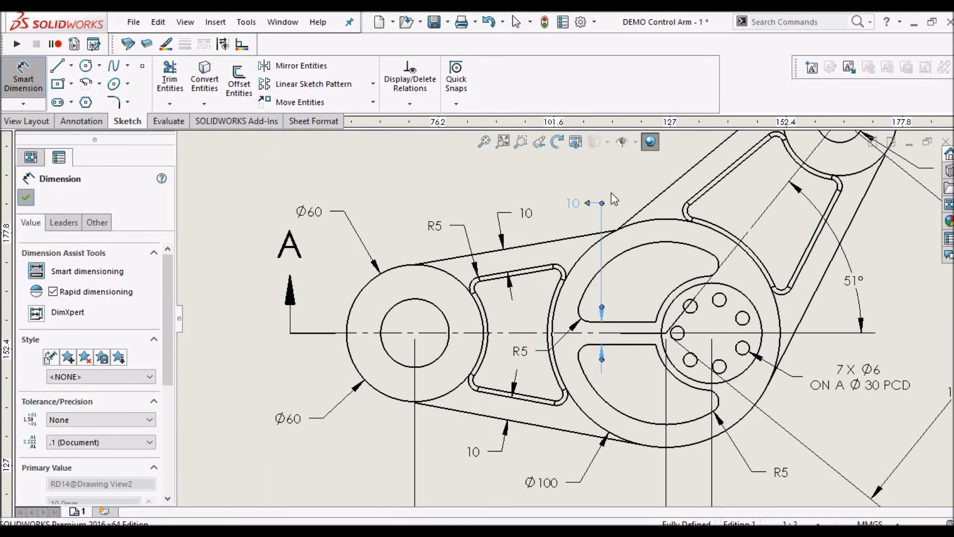
Move the upper cutout's corner radius dimension from the left pocket to inside the upper curved cutout.
scroll(604, 329, "up", 1)
scroll(602, 328, "down", 3)
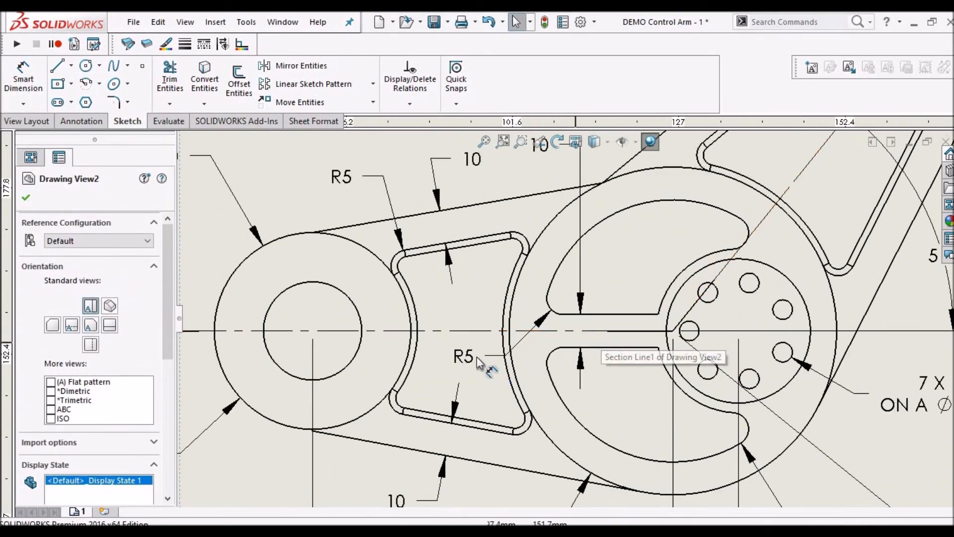
left_click_drag(470, 356, 669, 268)
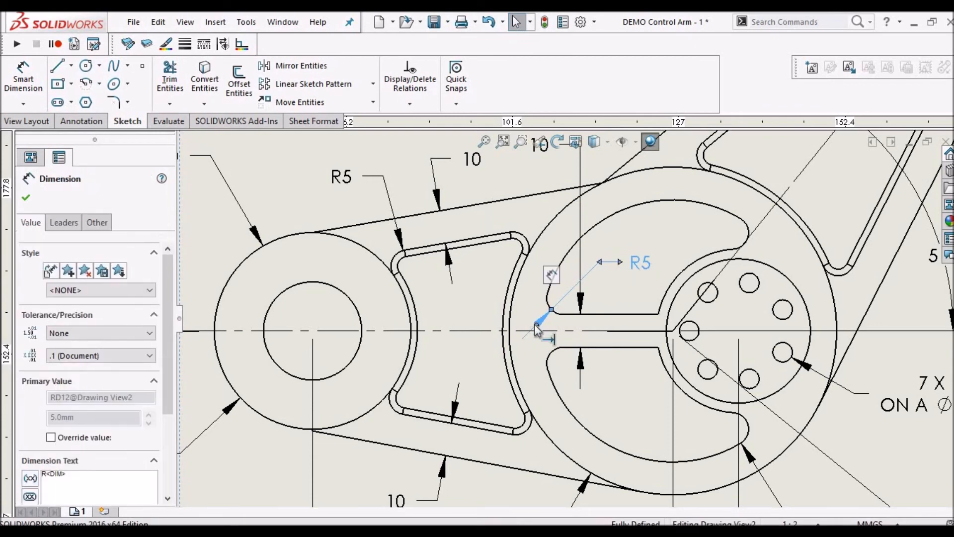
Move the rib width dimension down into the left pocket and shift its text to the left of the arrows.
scroll(557, 243, "up", 3)
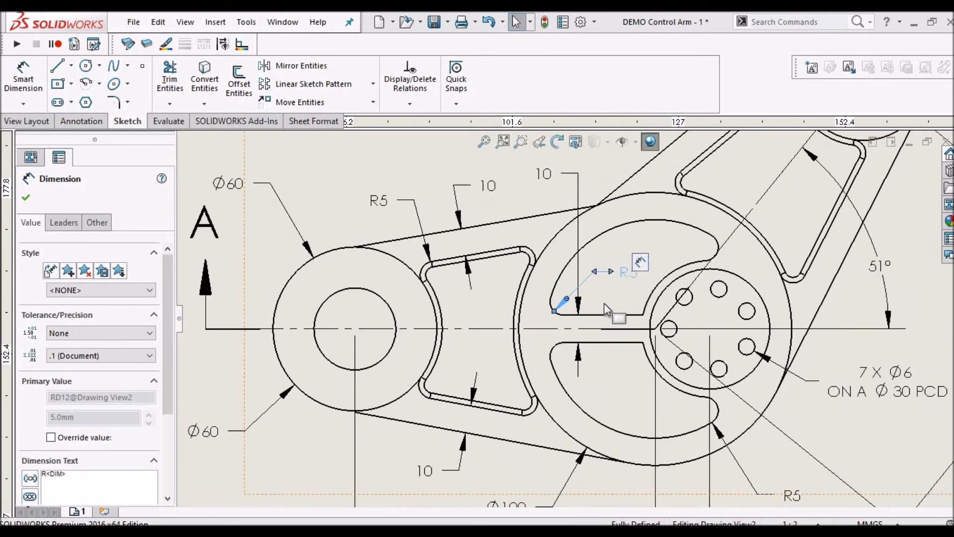
scroll(558, 243, "down", 1)
left_click_drag(553, 237, 514, 323)
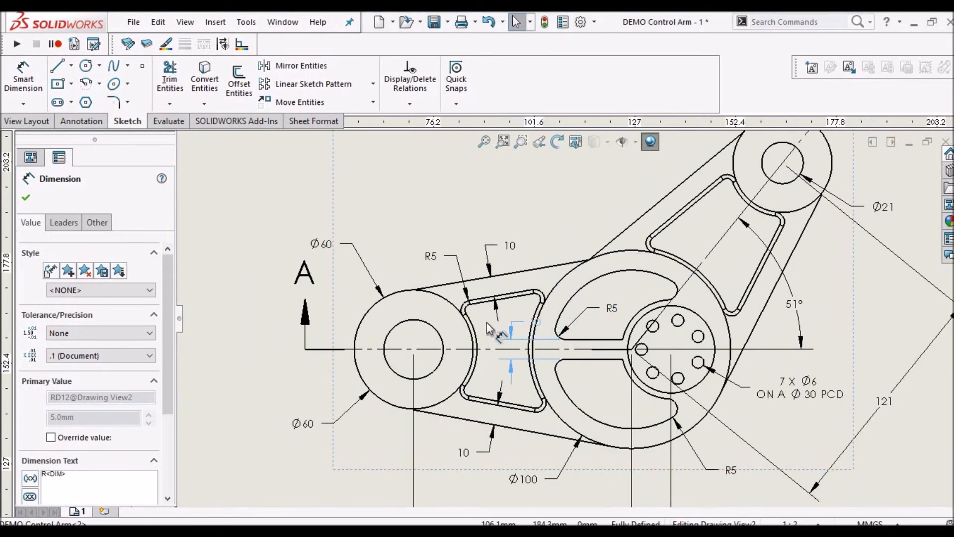
scroll(580, 331, "down", 2)
scroll(534, 317, "down", 2)
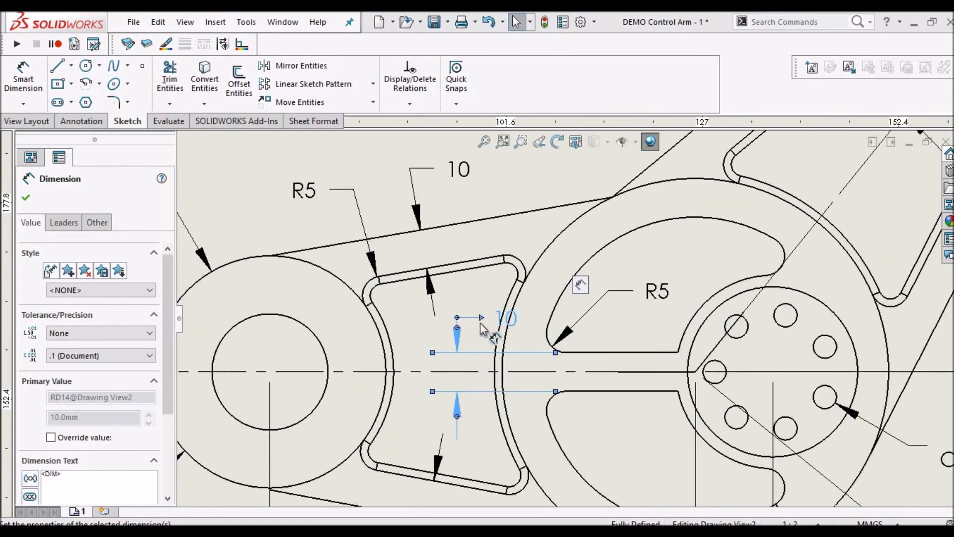
mouse_move(507, 318)
left_mouse_down()
mouse_move(477, 318)
mouse_move(511, 320)
left_mouse_up()
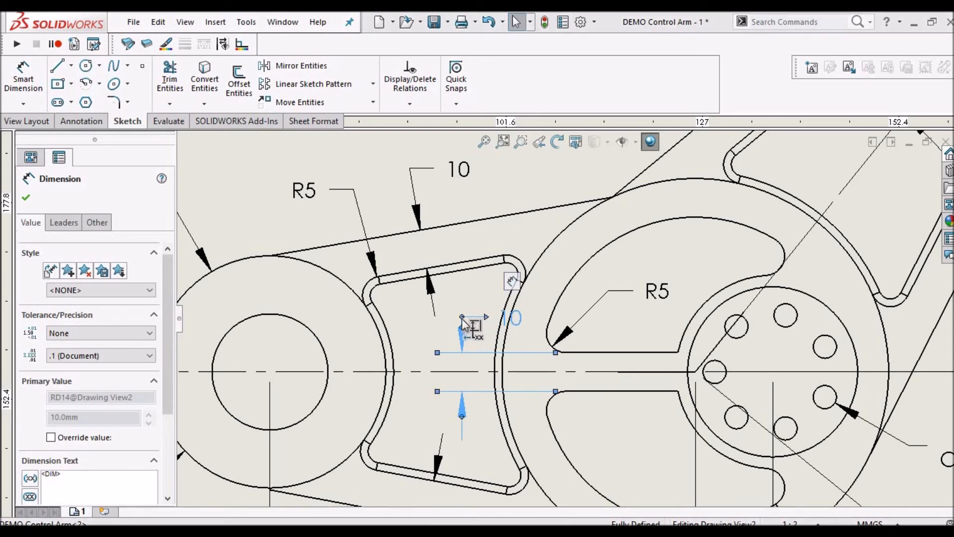
left_click_drag(462, 319, 427, 326)
scroll(444, 307, "down", 2)
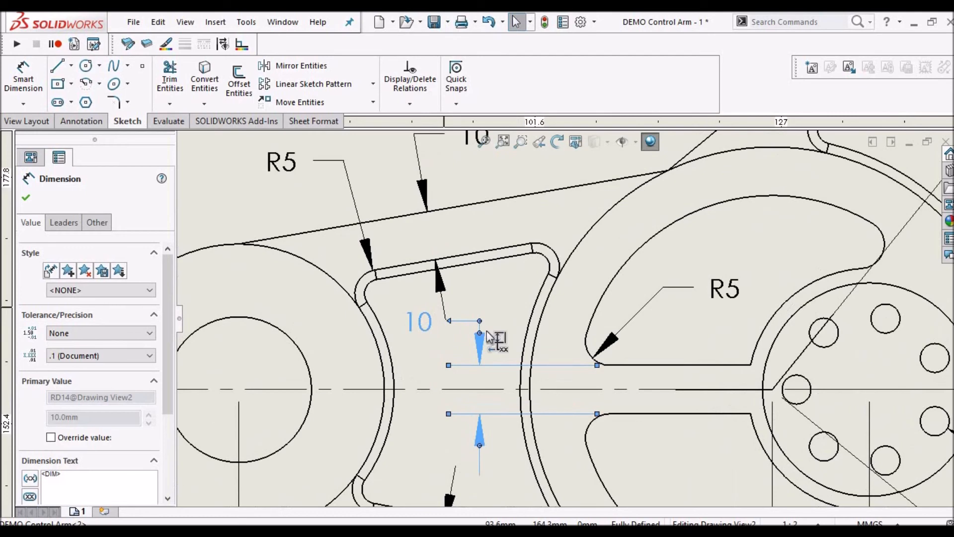
left_click(28, 201)
scroll(646, 273, "up", 5)
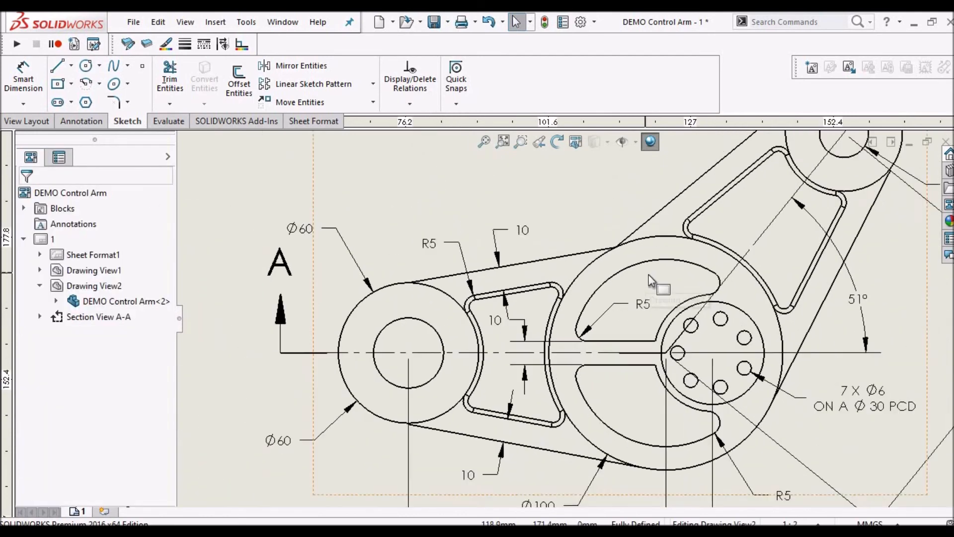
scroll(720, 267, "up", 3)
scroll(729, 264, "down", 2)
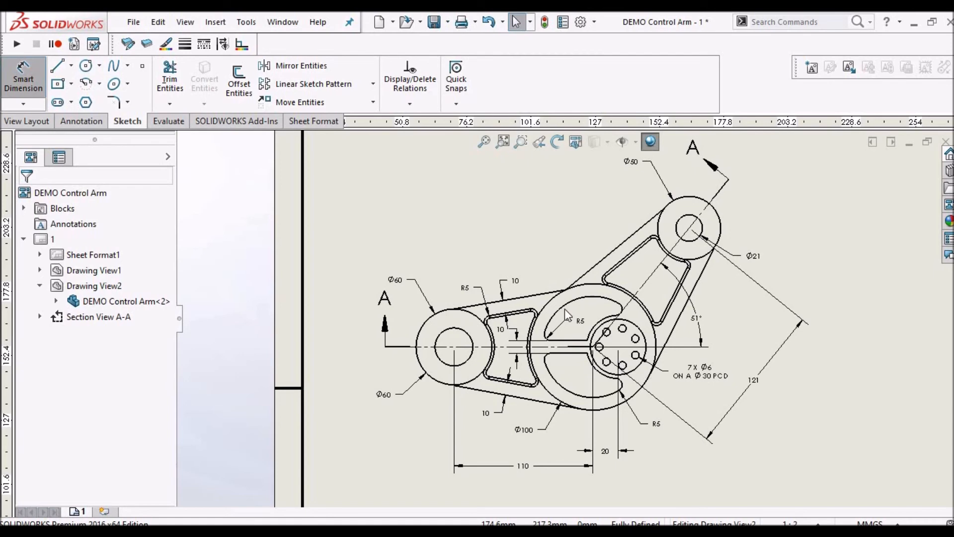
scroll(565, 305, "down", 1)
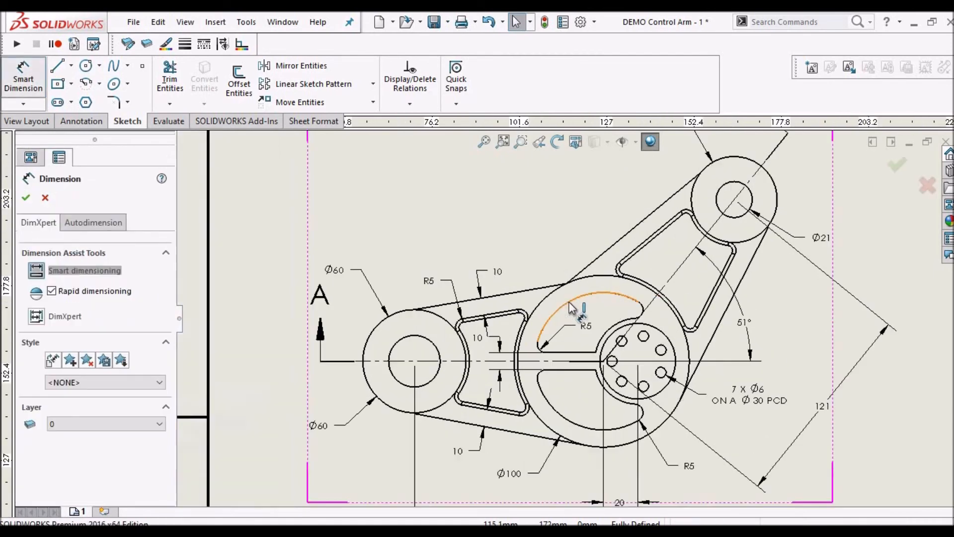
left_click(569, 299)
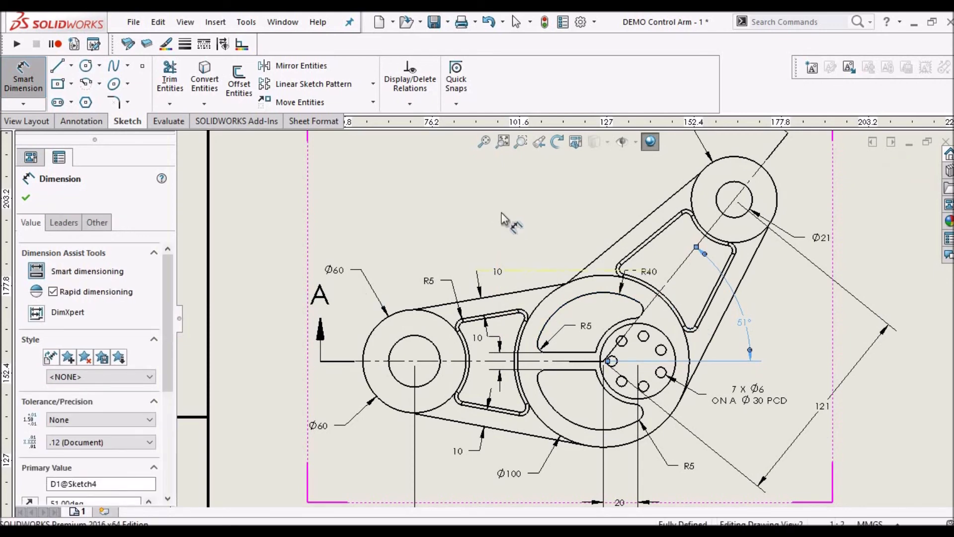
key("Escape")
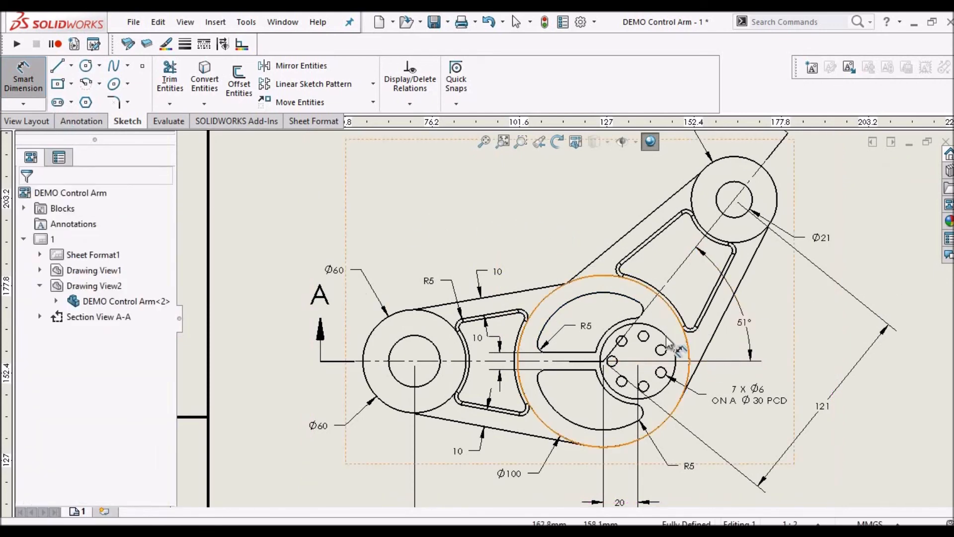
key("Escape")
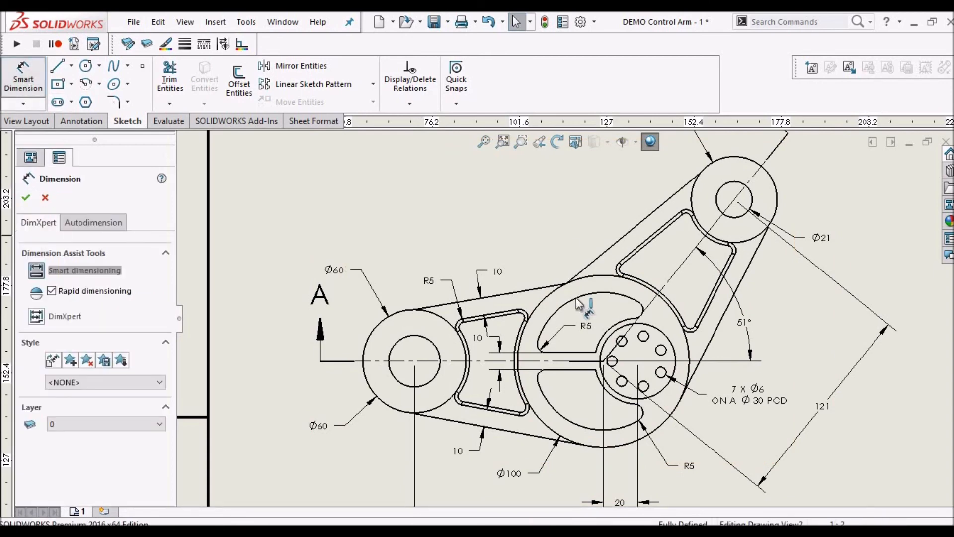
Dimension the radii of the outer and inner arcs of the hub's upper curved cutout, placing both values above the hub.
left_click(577, 299)
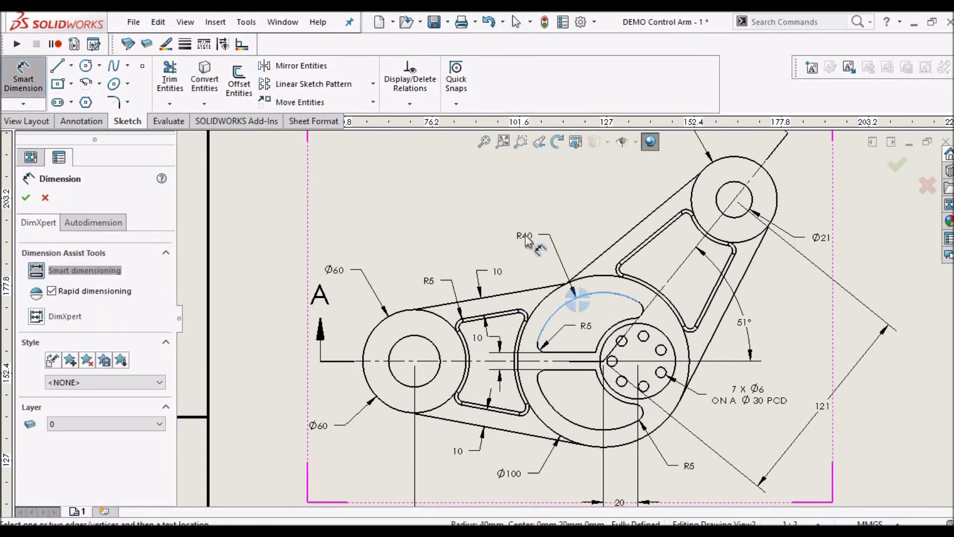
left_click(546, 255)
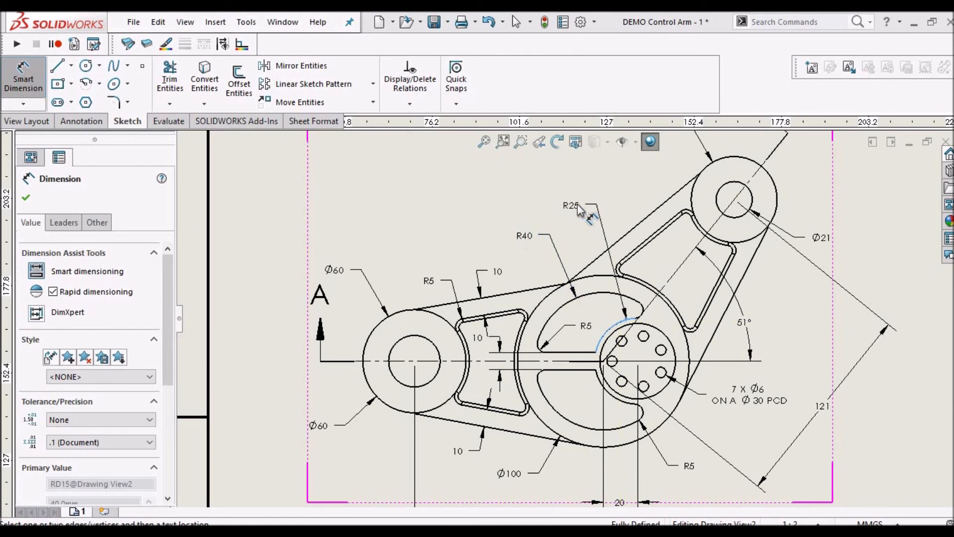
left_click(569, 212)
key("Escape")
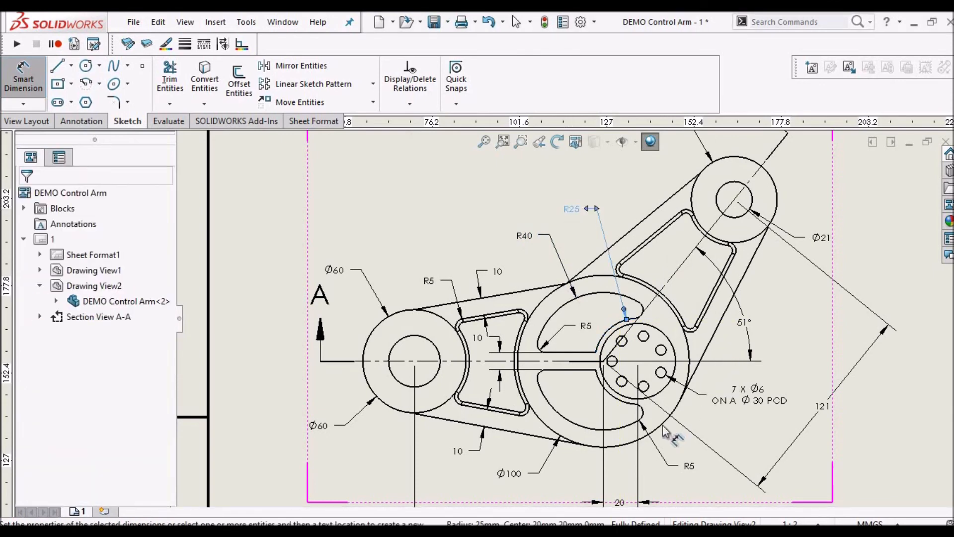
Dimension the diameter of the circle enclosing the hub's seven small holes, placing the value outside the hub to the lower right.
scroll(666, 433, "down", 2)
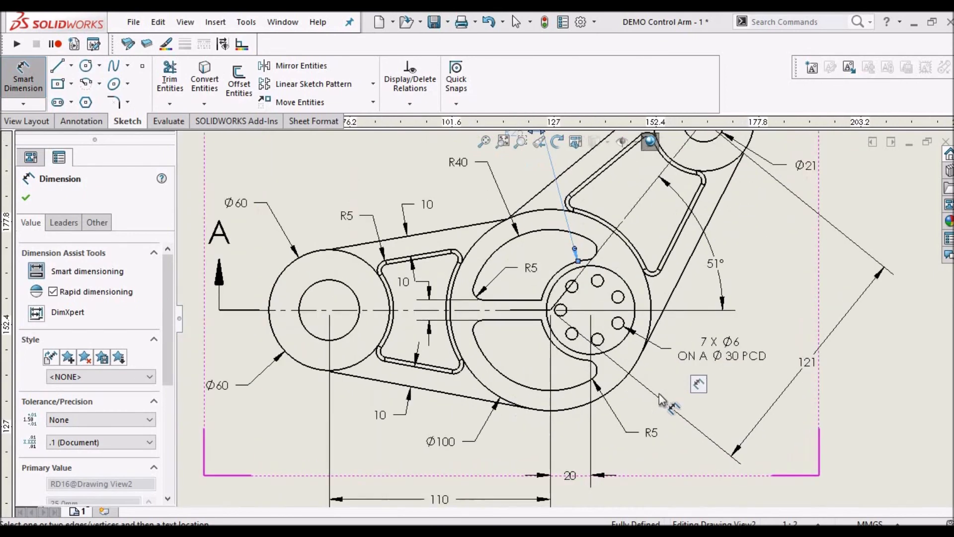
left_click(620, 344)
scroll(663, 440, "up", 3)
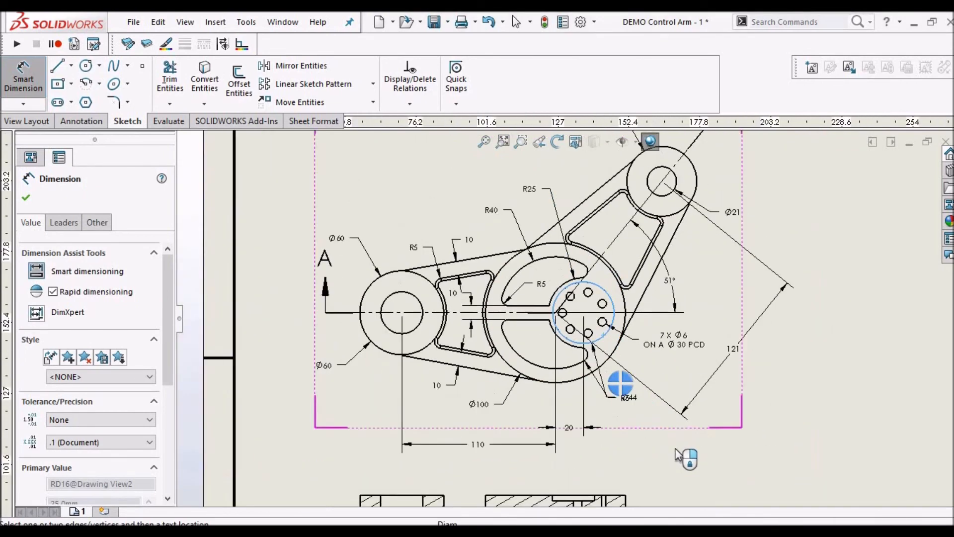
scroll(666, 441, "down", 1)
scroll(645, 412, "down", 3)
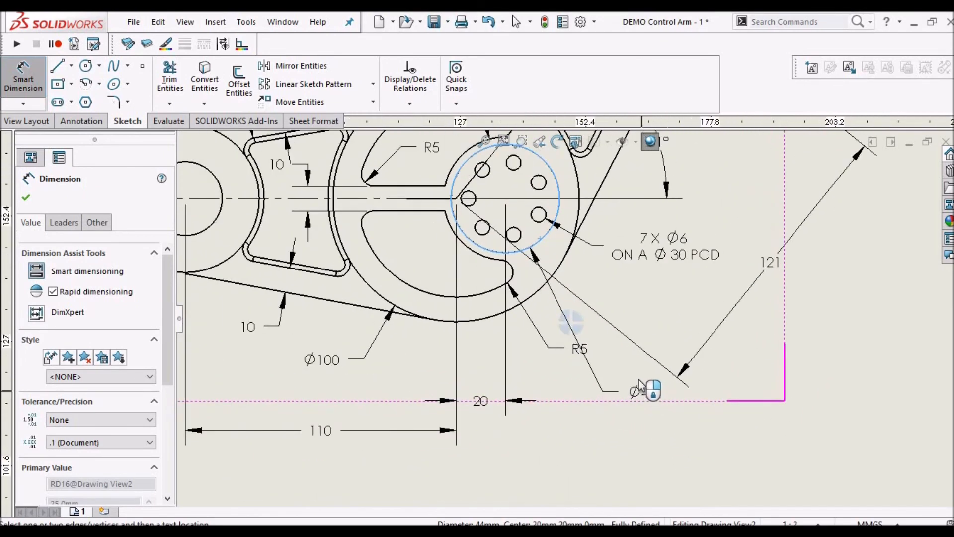
key("Escape")
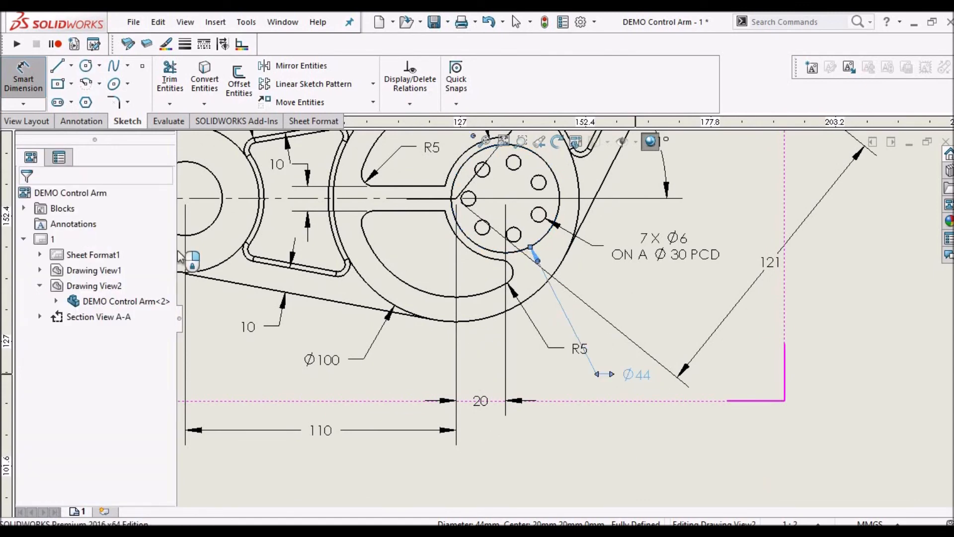
Move the lower cutout's end radius dimension inside the lower curved cutout, with its arrow pointing outward to the end arc.
left_click(577, 362)
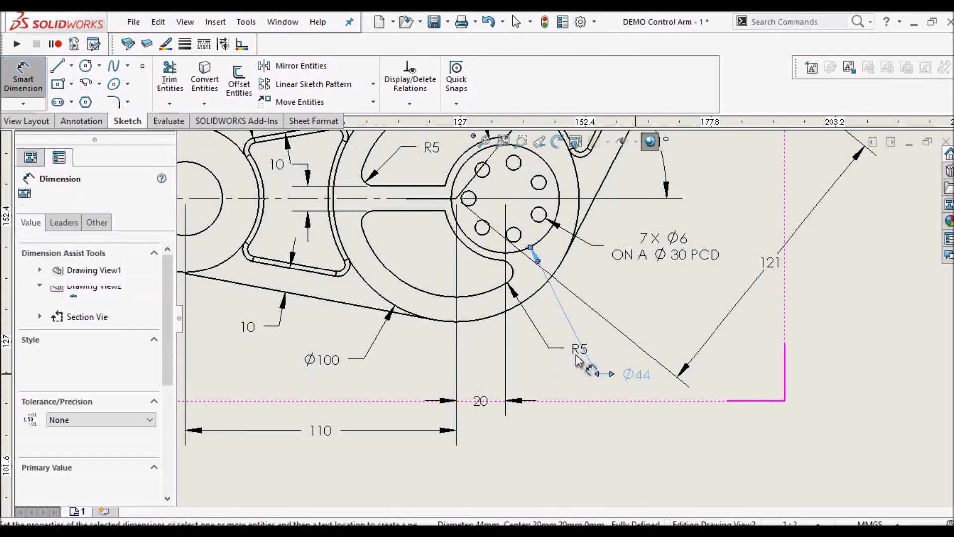
key("Escape")
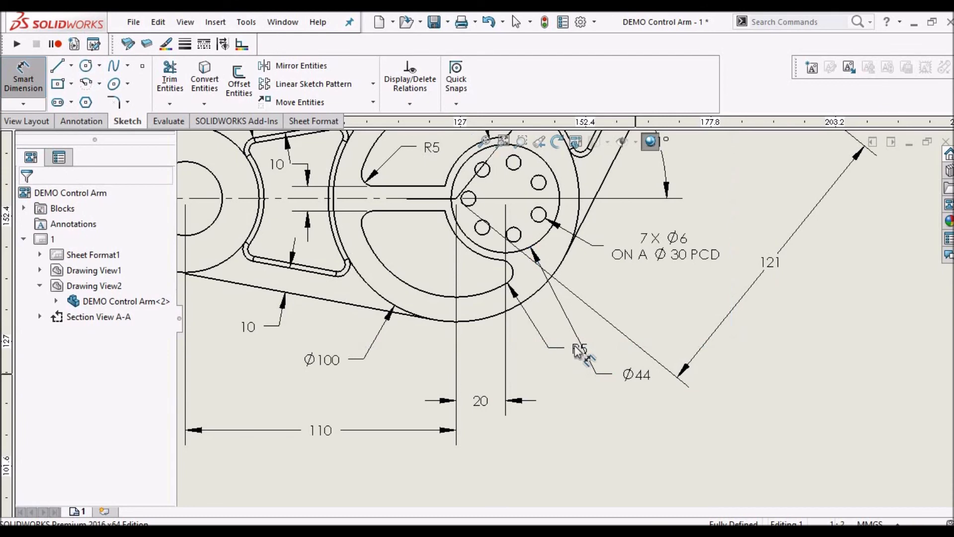
key("Escape")
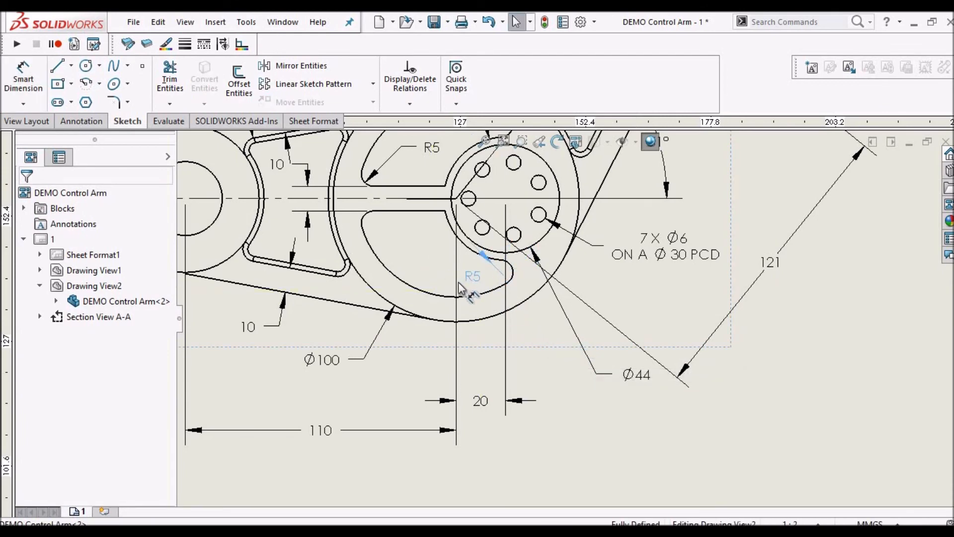
left_click(418, 261)
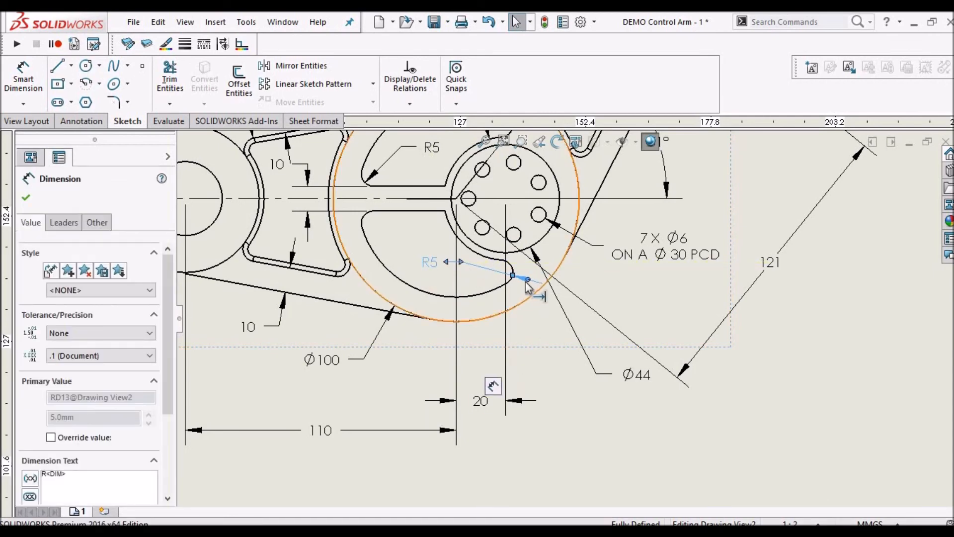
left_click_drag(530, 281, 438, 270)
scroll(438, 270, "down", 5)
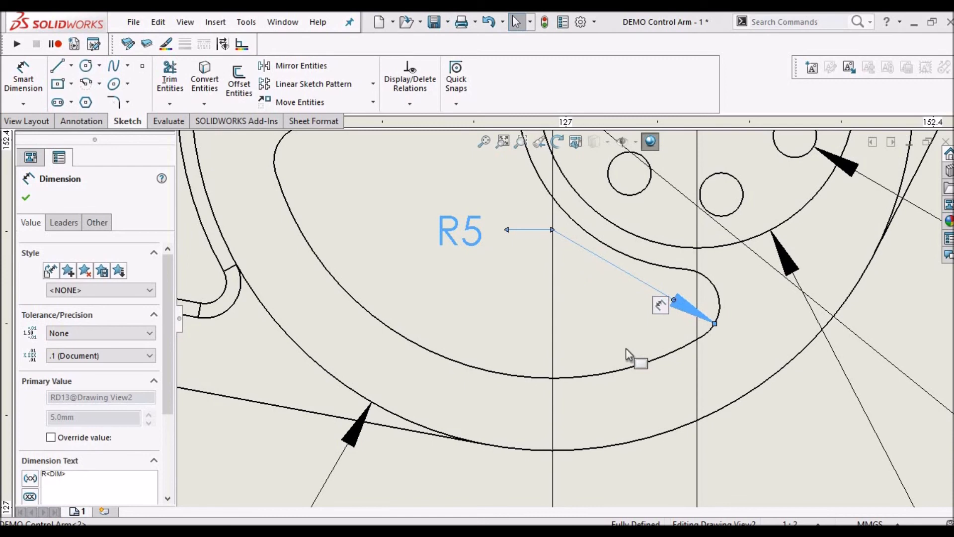
scroll(566, 315, "up", 5)
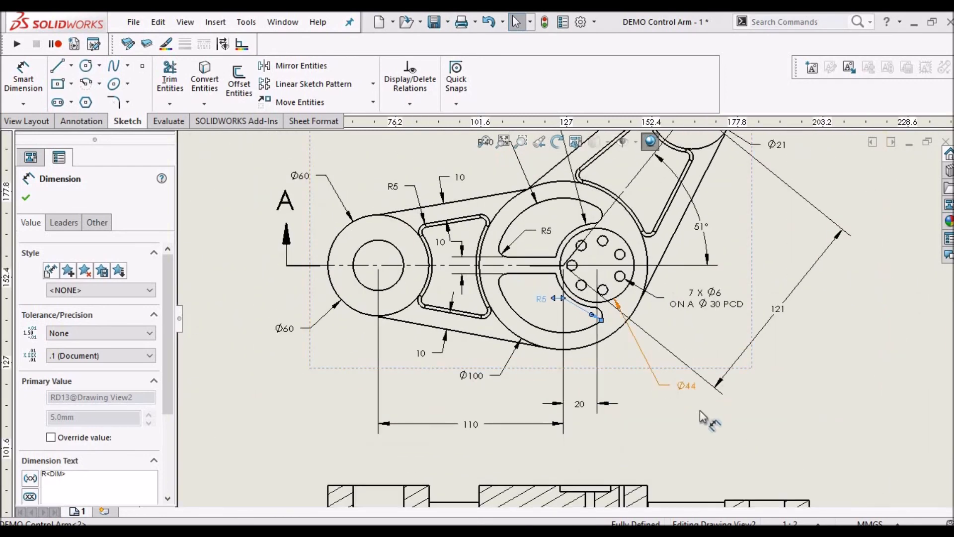
left_click(783, 429)
Switch to the reference PDF in the browser, examine the dimensions of section A-A, and return to the SOLIDWORKS drawing.
scroll(656, 392, "up", 3)
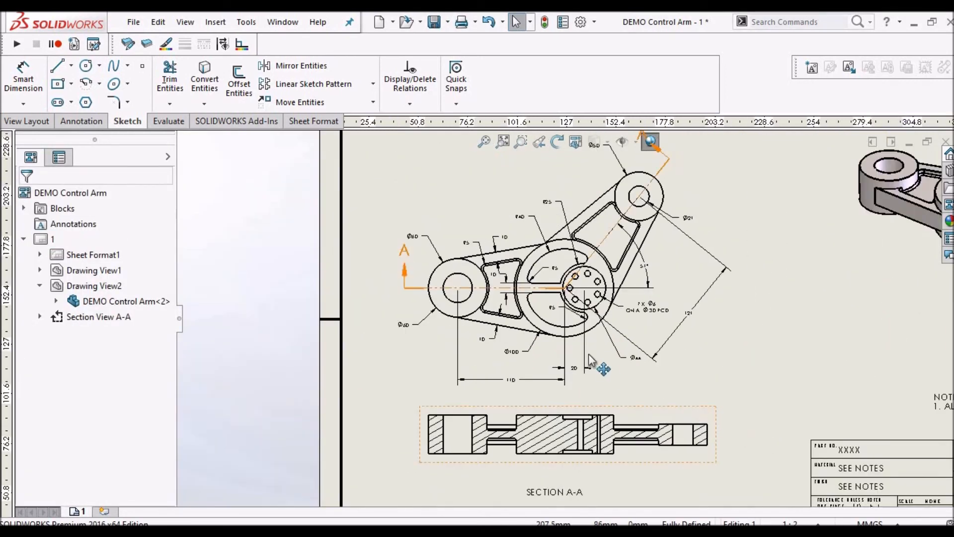
scroll(591, 360, "down", 1)
scroll(576, 326, "up", 3)
scroll(581, 328, "down", 2)
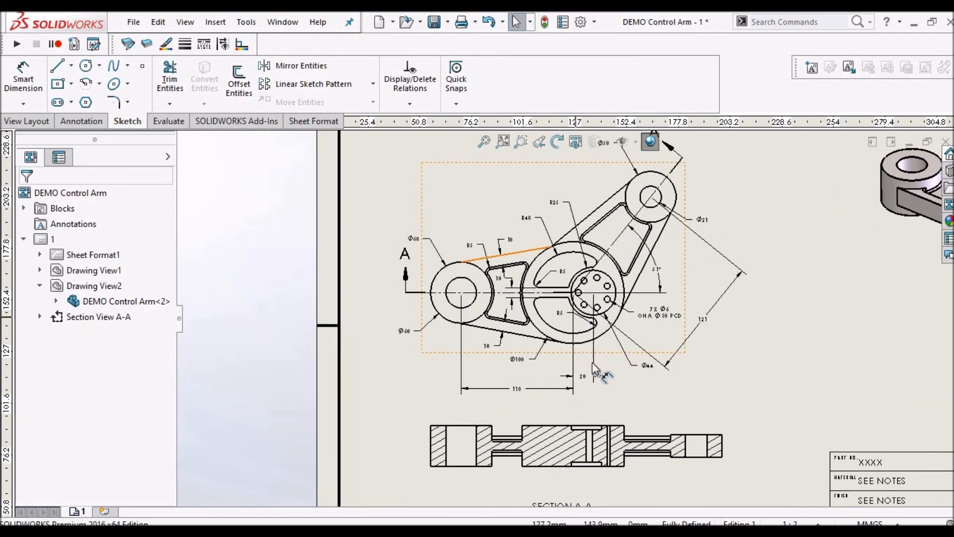
scroll(571, 455, "up", 2)
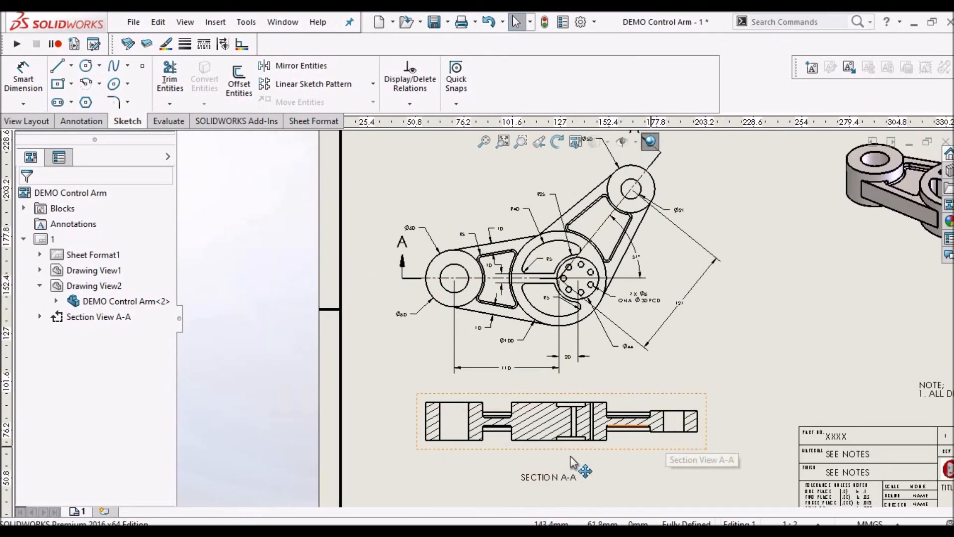
scroll(571, 458, "down", 4)
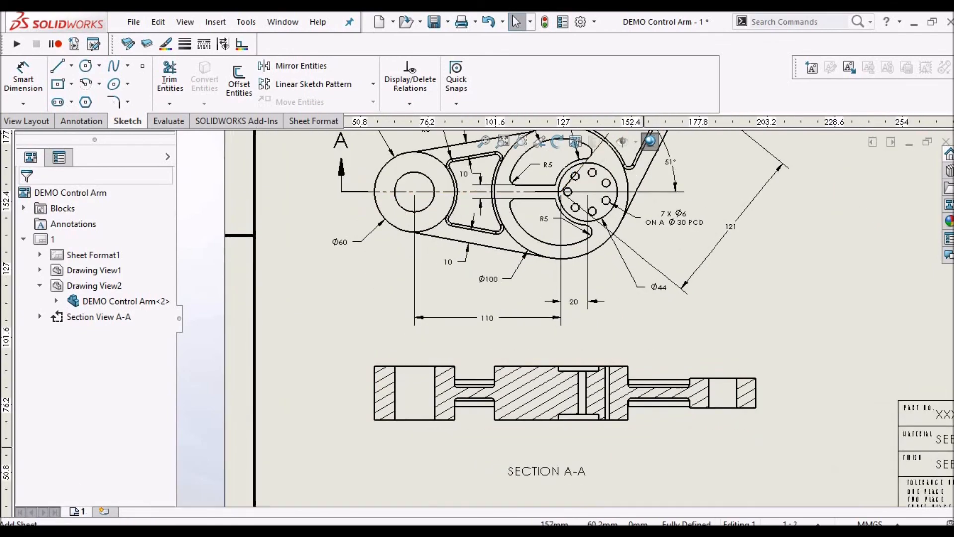
key("alt+Tab")
scroll(492, 402, "down", 3)
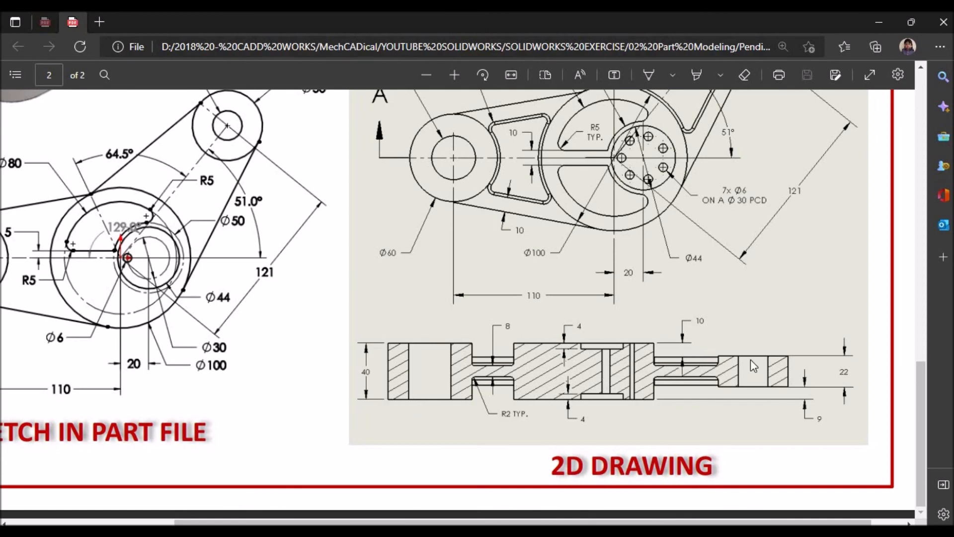
key("alt+Tab")
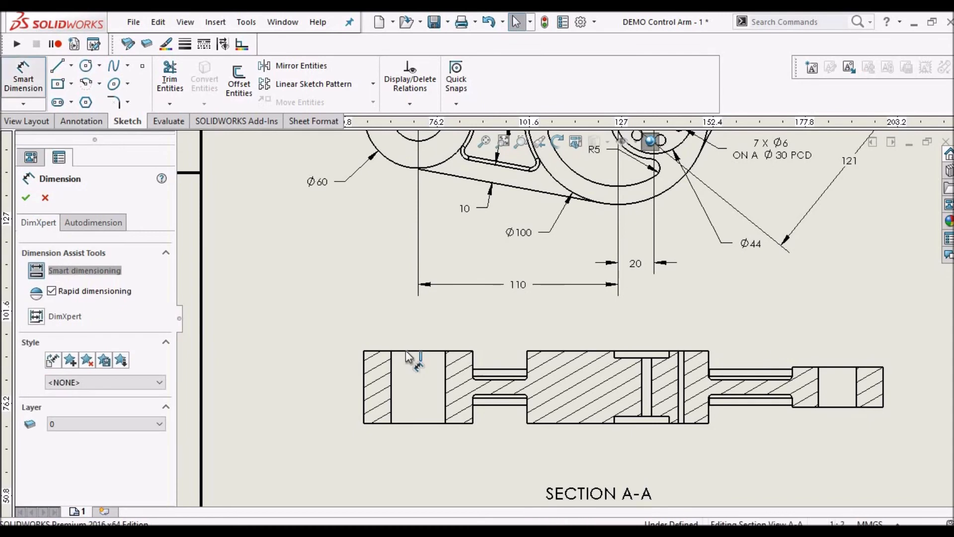
In section A-A, dimension the left boss's height to its left and the left web's thickness with the value above the web.
left_click(406, 350)
left_click(411, 423)
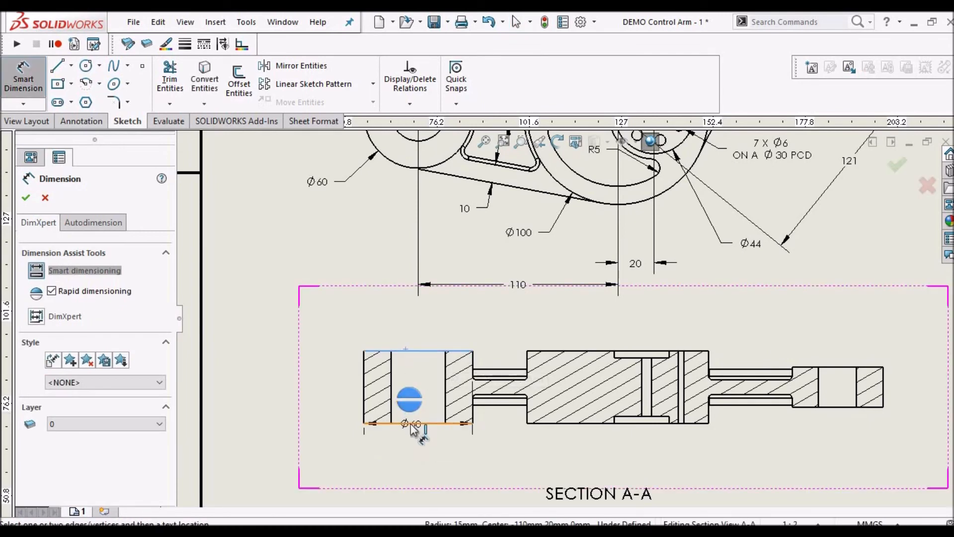
left_click(310, 391)
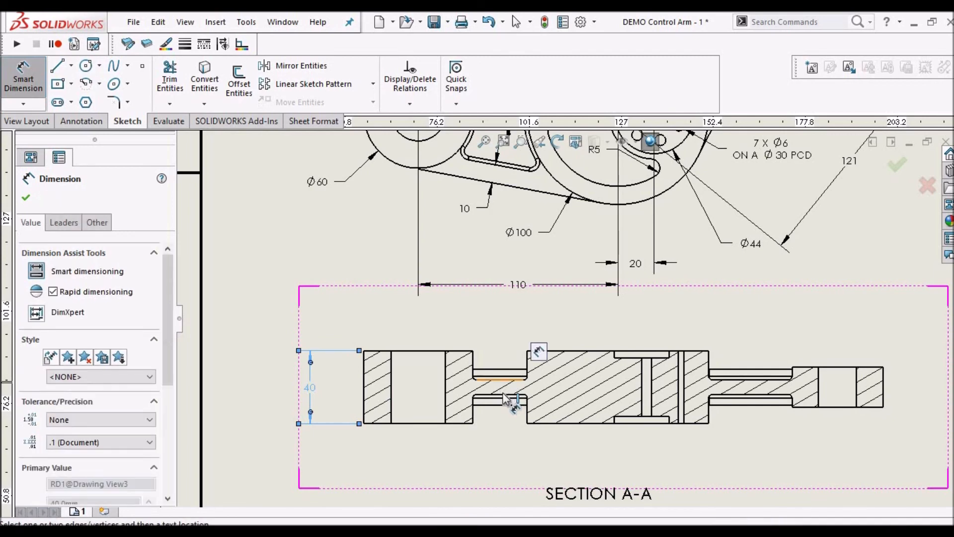
left_click(503, 395)
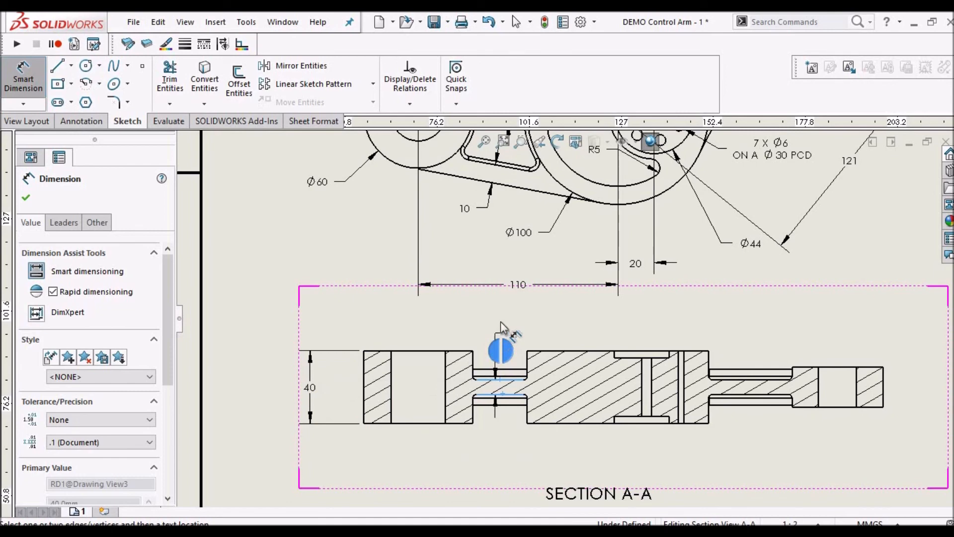
scroll(503, 324, "down", 1)
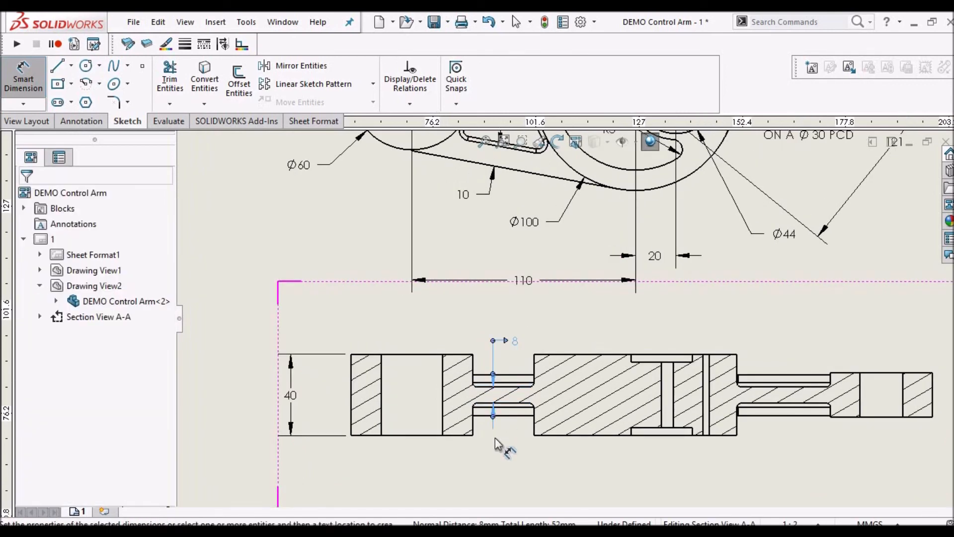
Dimension the fillet radius at the left web's lower left corner in section A-A, placing it below the web and appending "TYP.".
scroll(495, 440, "down", 2)
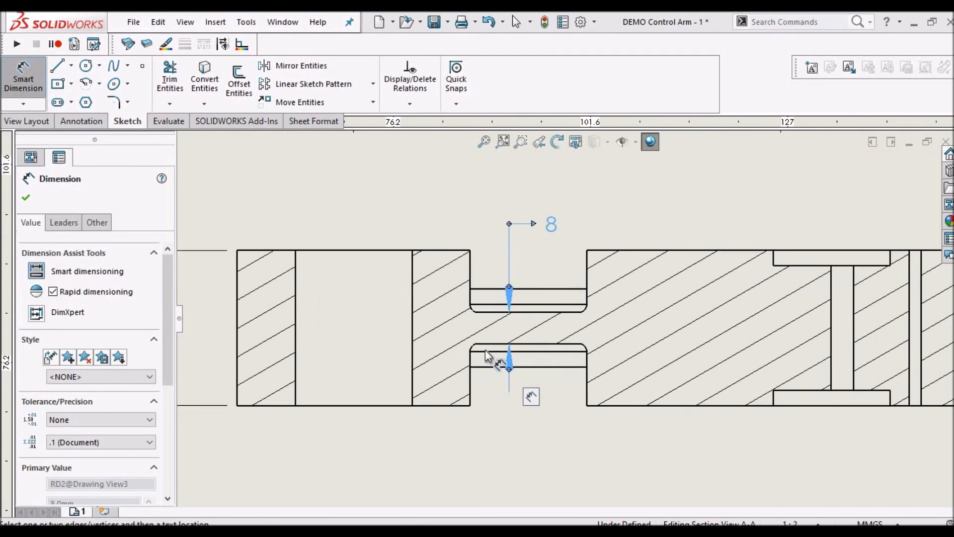
scroll(485, 350, "down", 1)
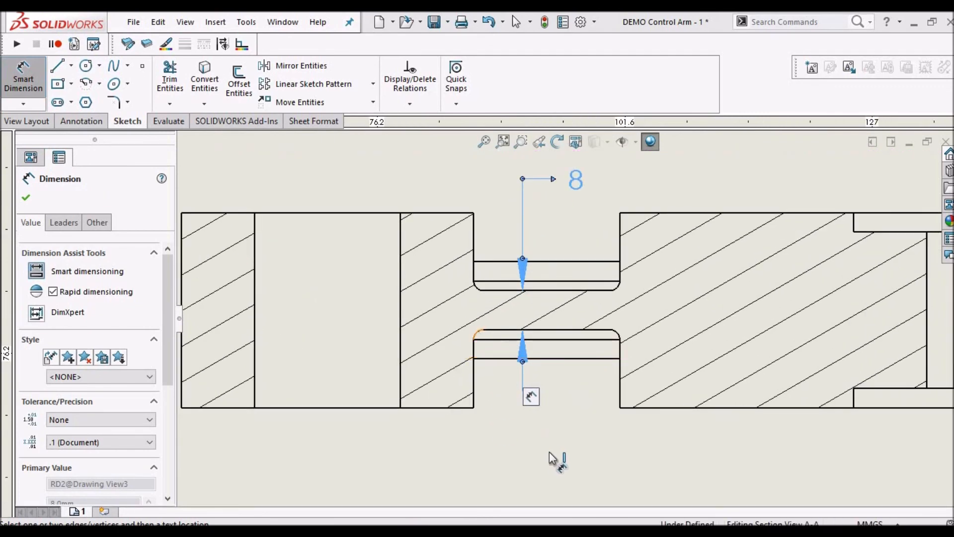
scroll(583, 486, "up", 2)
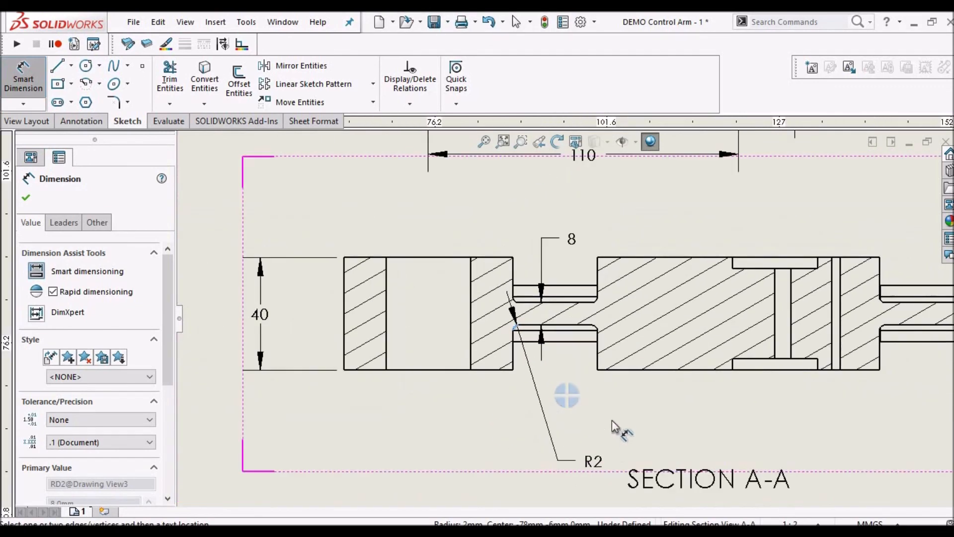
left_click(610, 417)
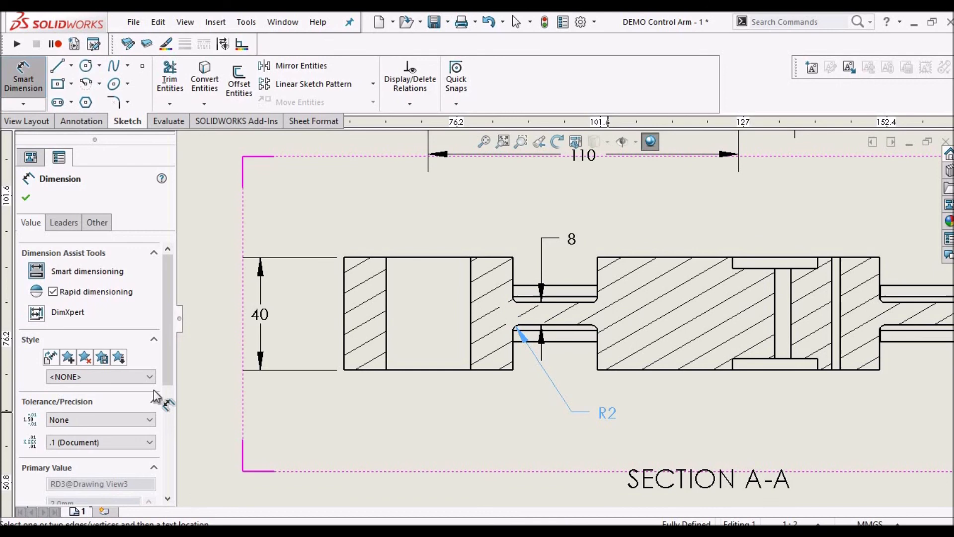
scroll(78, 406, "down", 3)
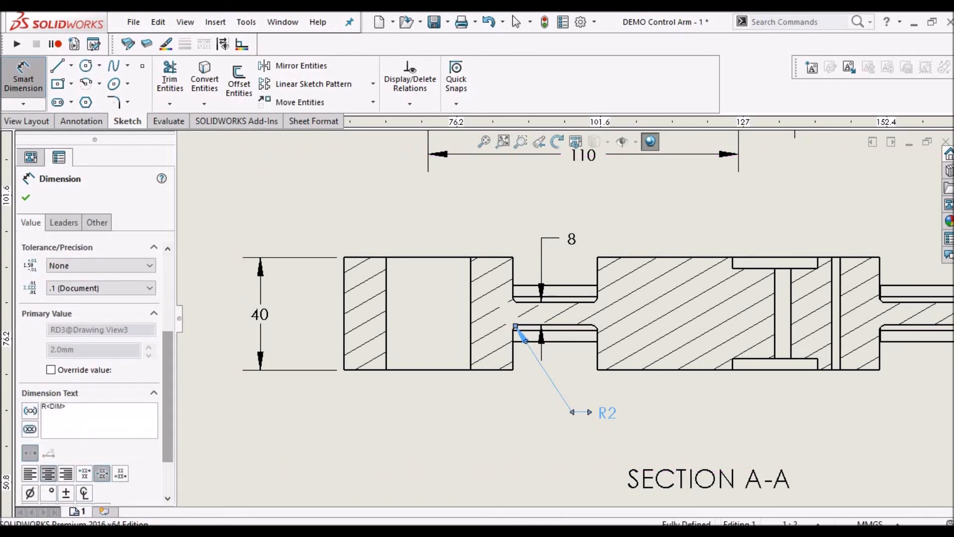
type("TYP.")
key("Escape")
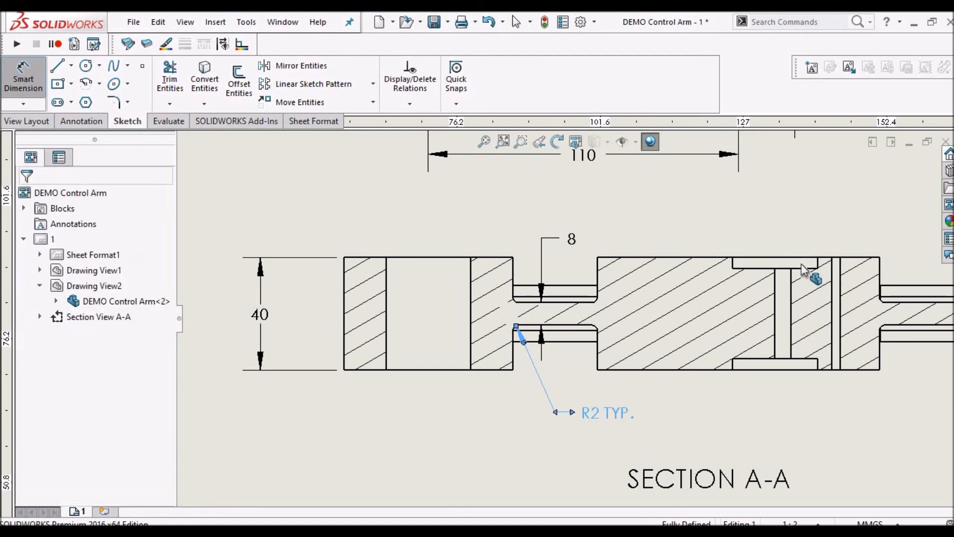
In section A-A, dimension the central boss's upper and lower recess depths, placing the values above and below the boss.
left_click(24, 80)
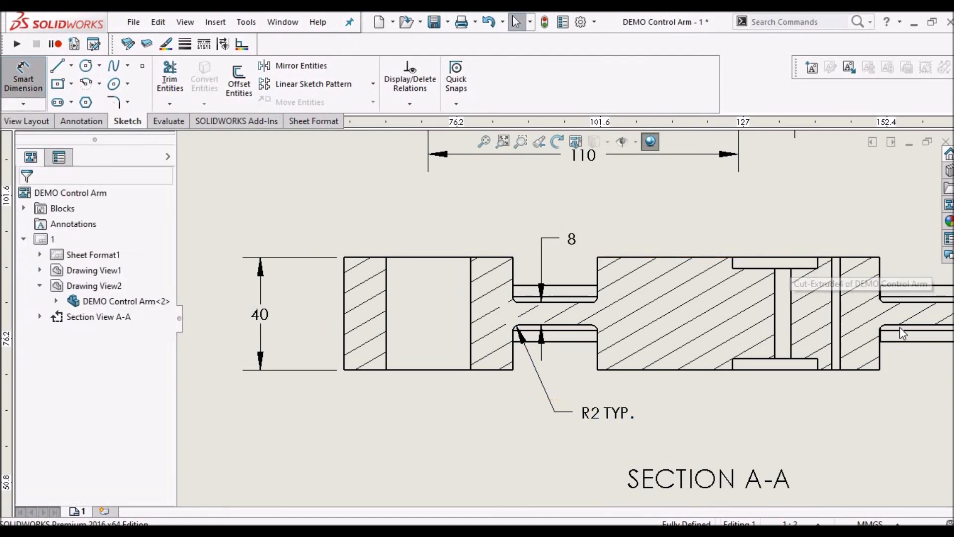
left_click(796, 269)
left_click(759, 268)
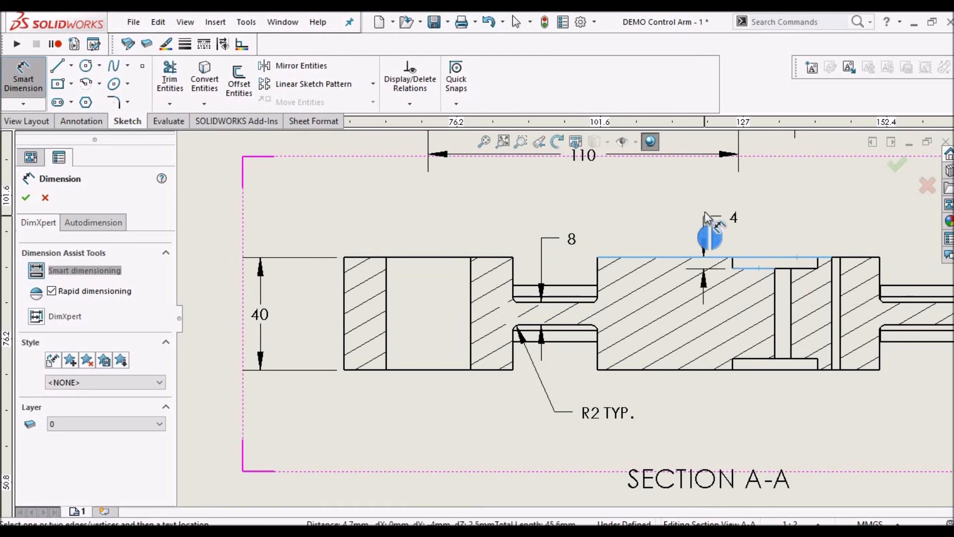
left_click(714, 223)
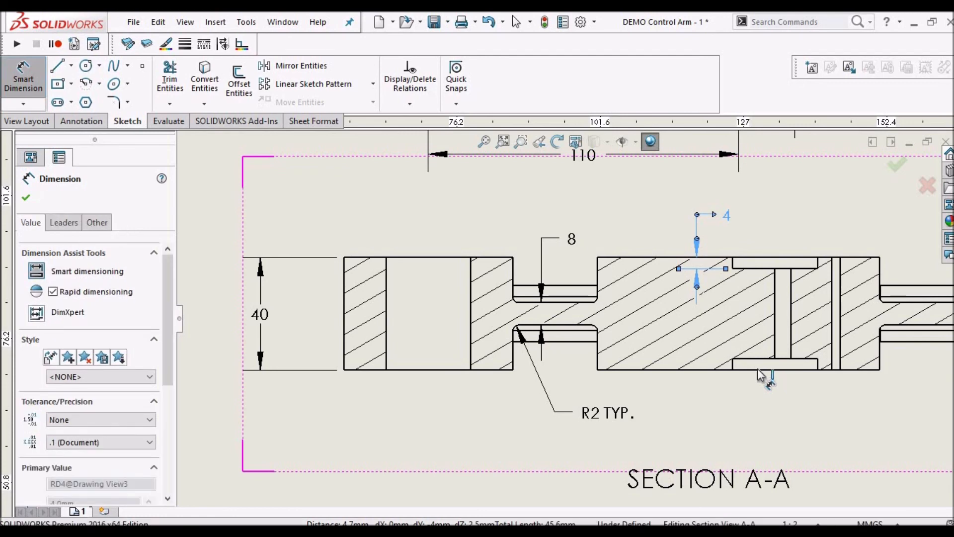
left_click(756, 358)
left_click(704, 370)
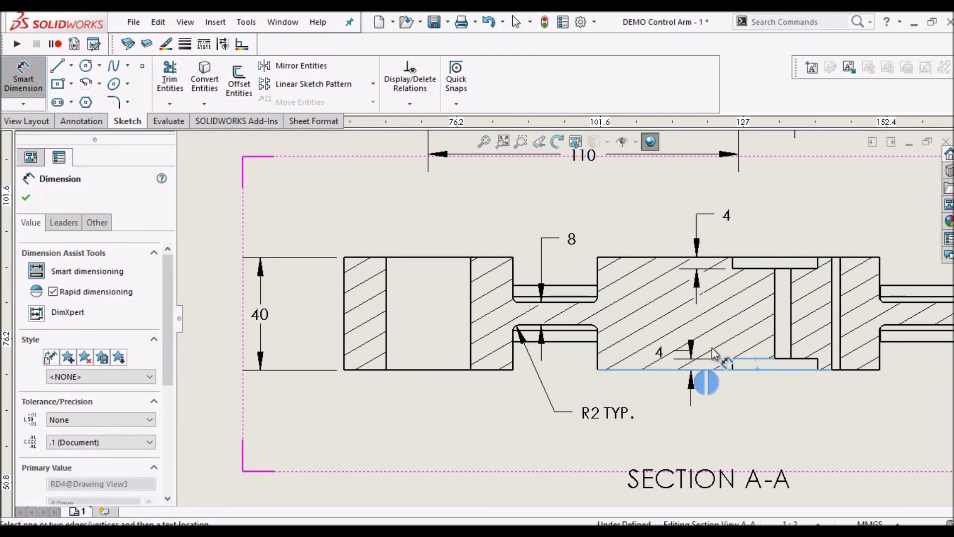
left_click(706, 420)
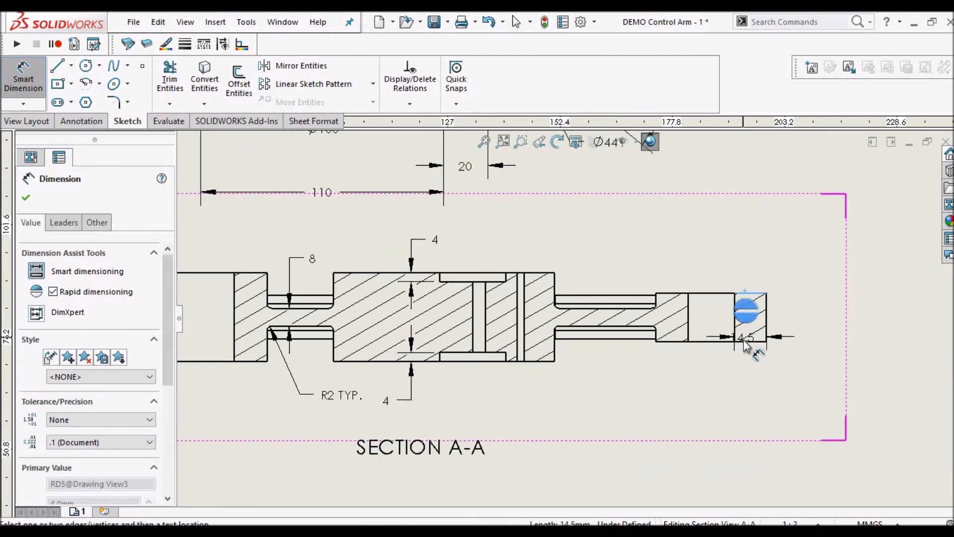
Dimension the right boss's height to its right and the vertical offset between the central and right bosses' top faces in section A-A.
left_click(748, 342)
left_click(809, 322)
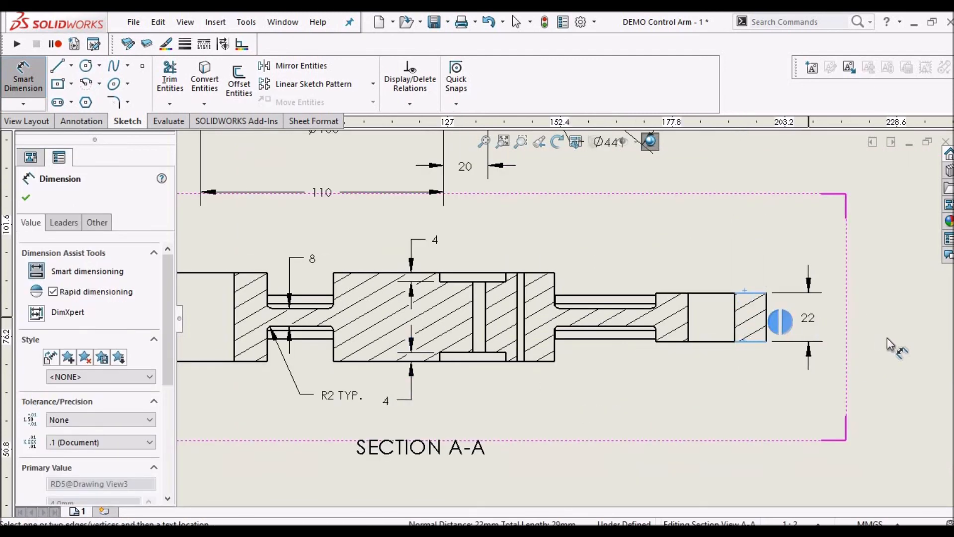
left_click(544, 276)
left_click(701, 294)
scroll(693, 246, "down", 2)
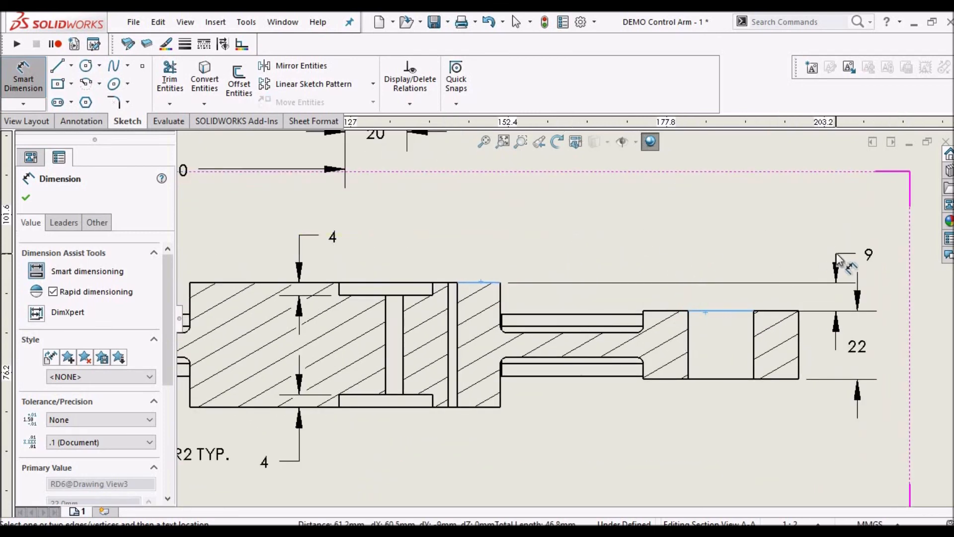
left_click(838, 246)
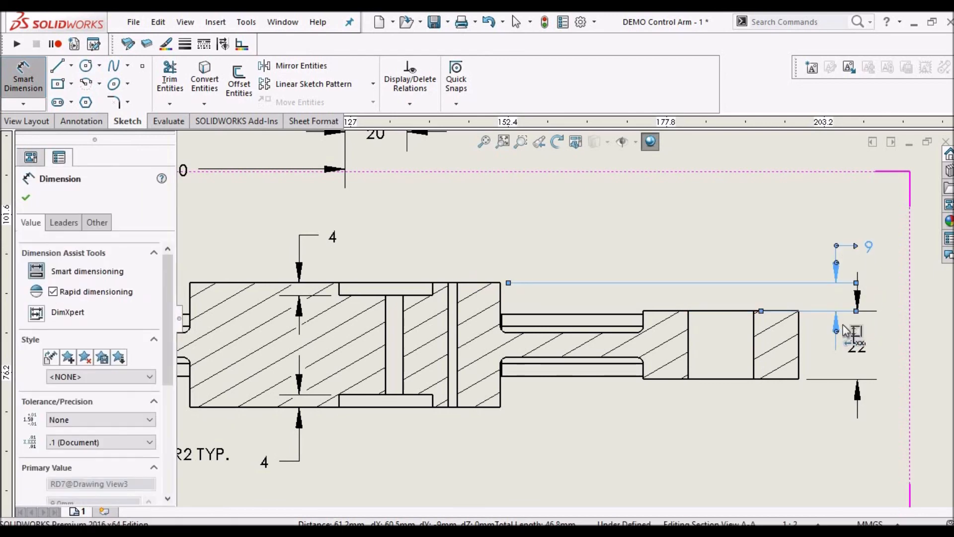
Move the right boss's height dimension farther outward, clear of the top-face offset dimension.
scroll(849, 331, "up", 2)
scroll(848, 328, "down", 1)
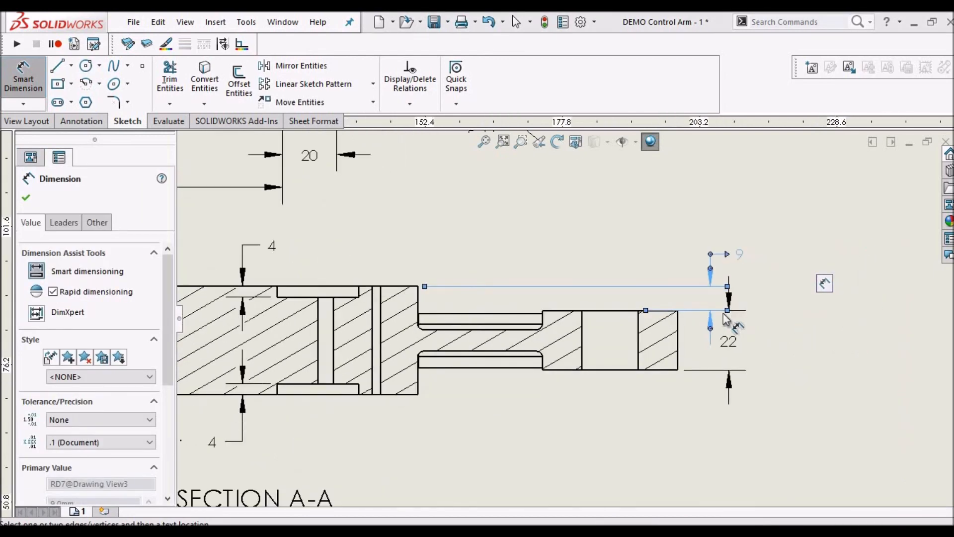
scroll(753, 341, "down", 1)
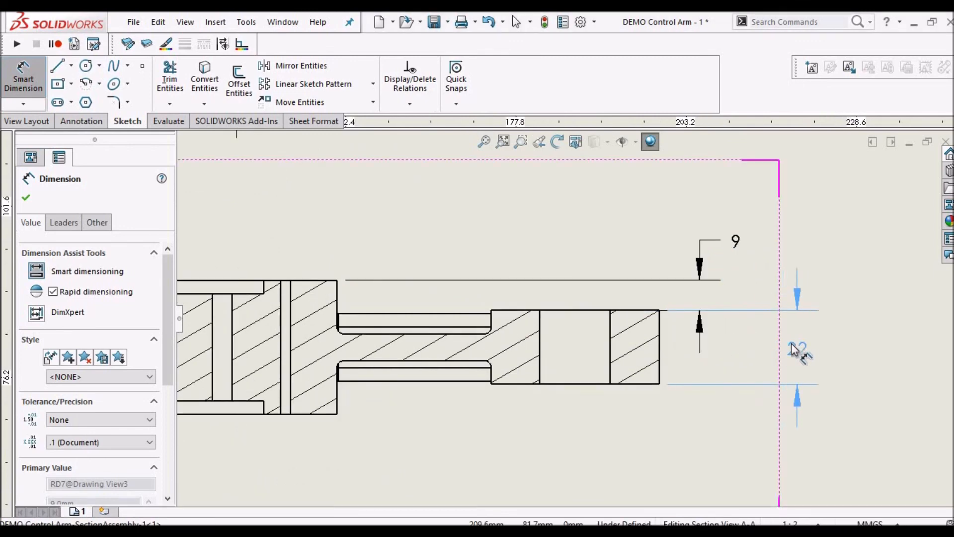
left_click(793, 345)
scroll(567, 348, "up", 3)
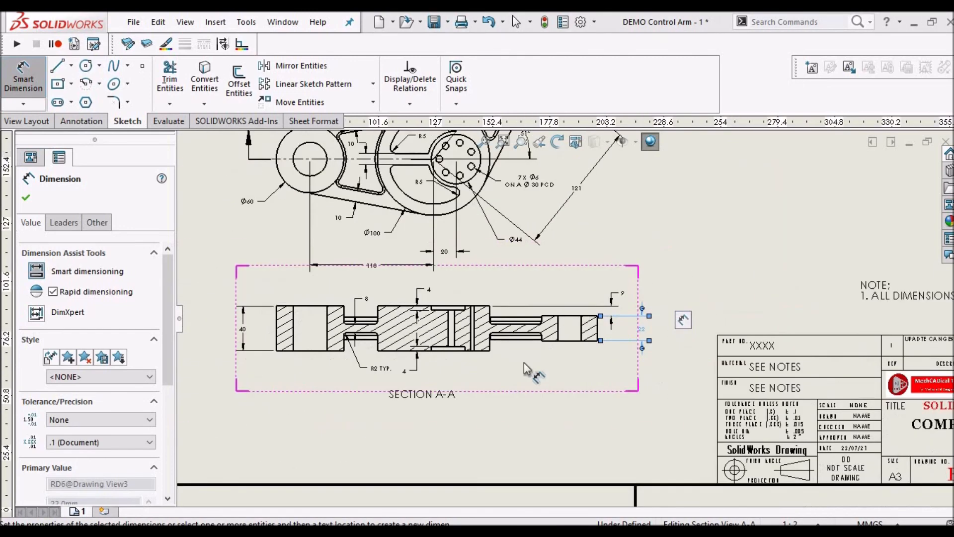
scroll(525, 358, "down", 3)
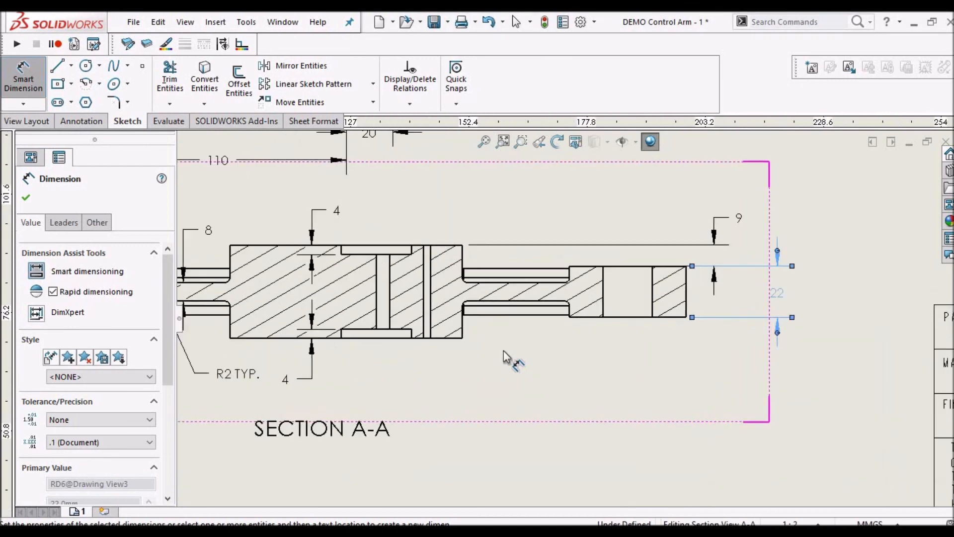
Dimension the vertical offset between the central and right bosses' bottom faces in section A-A, placing the value below the right boss.
key("Escape")
key("Return")
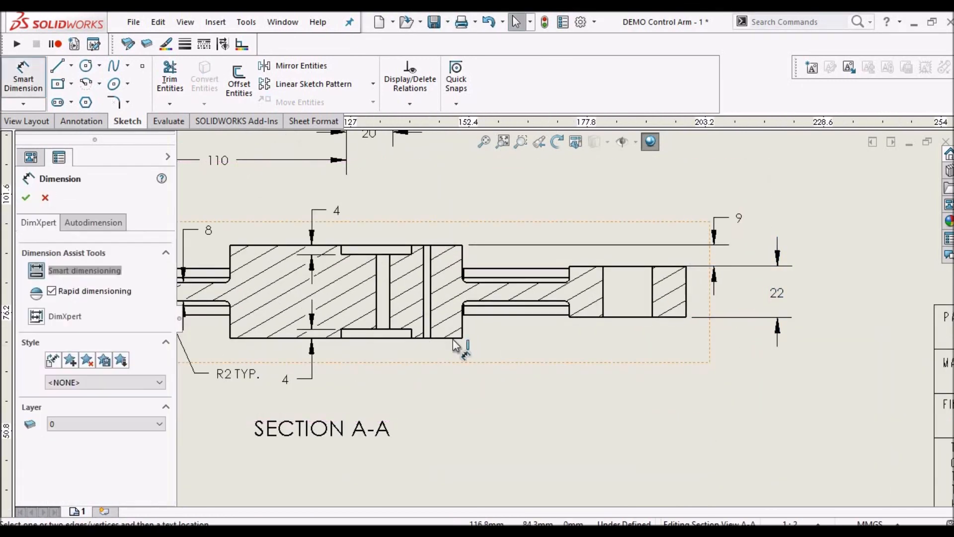
left_click(453, 339)
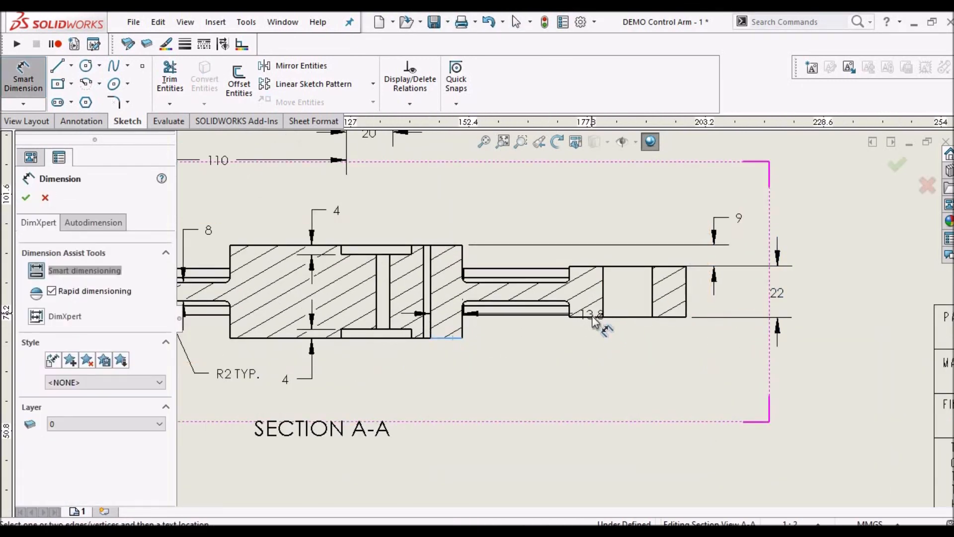
left_click(599, 317)
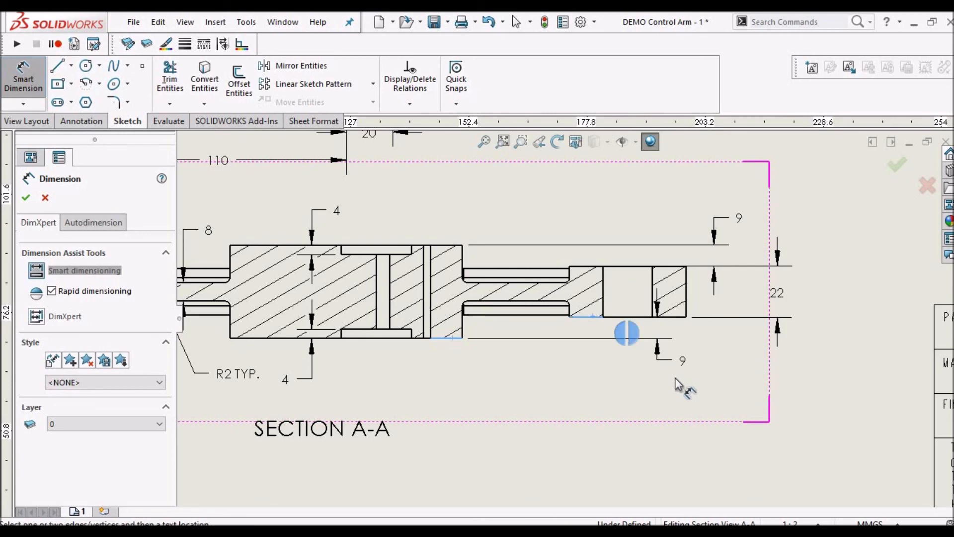
left_click(708, 419)
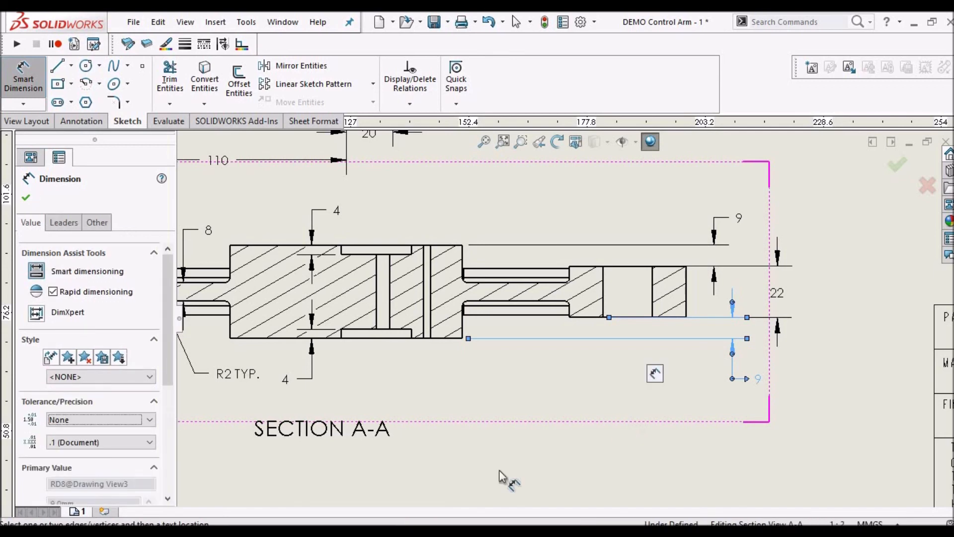
key("Escape")
Fit the whole sheet in view and save the drawing together with its modified DEMO Control Arm part.
key("f")
key("ctrl+s")
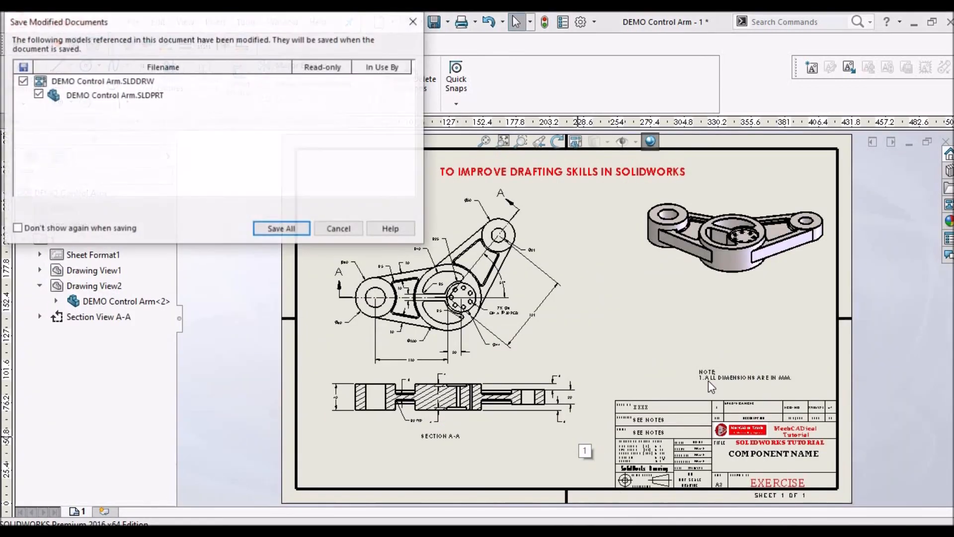
left_click(269, 228)
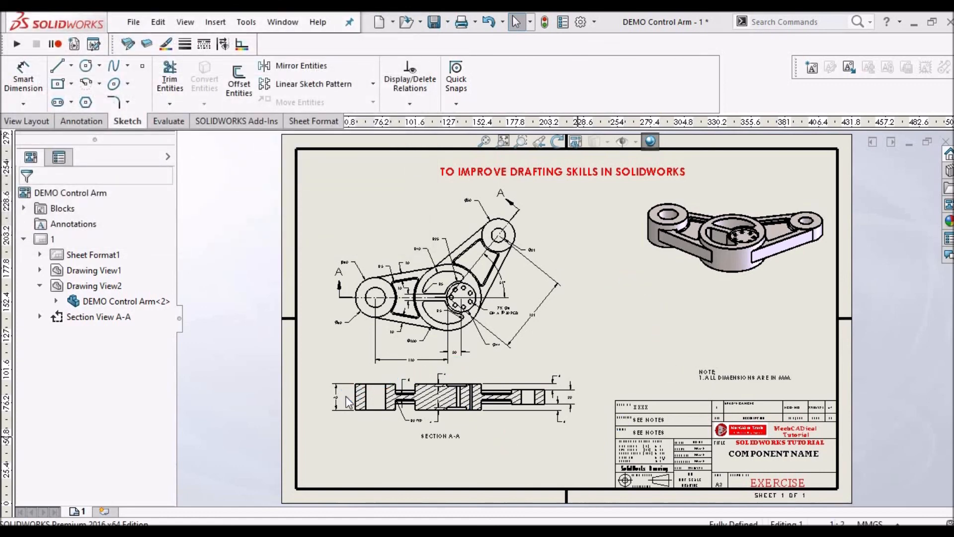
Add center marks to the bores of the left boss and the upper right boss in the top view.
scroll(391, 321, "down", 5)
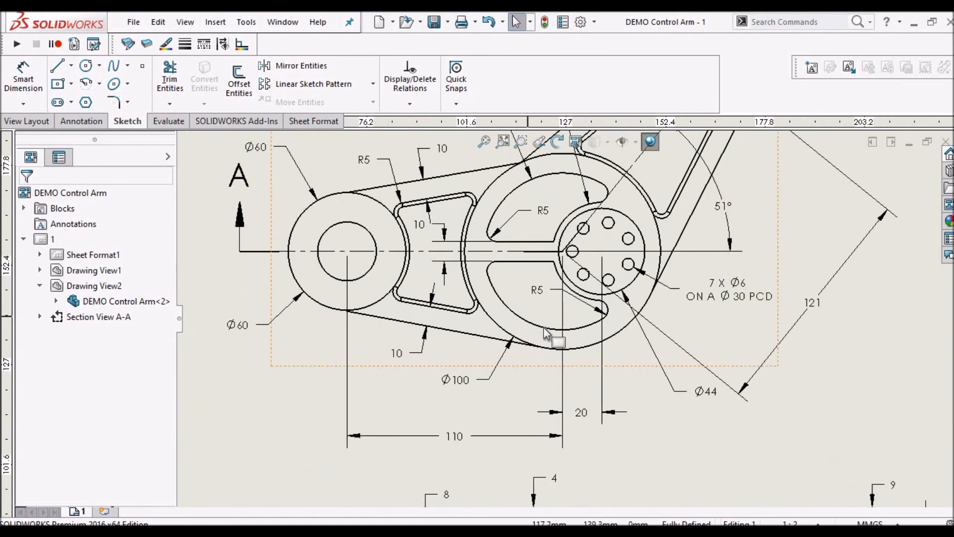
scroll(550, 332, "up", 3)
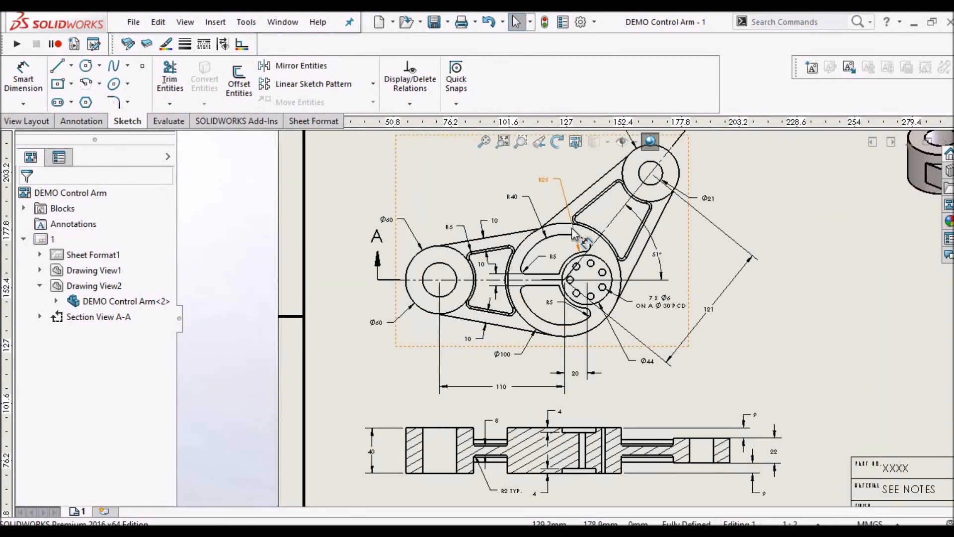
scroll(586, 261, "down", 2)
left_click(96, 124)
left_click(566, 71)
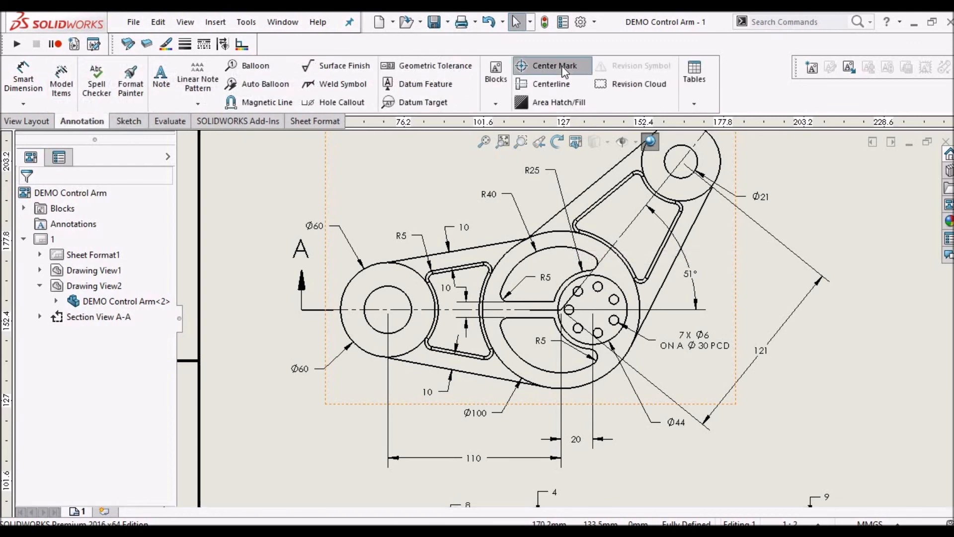
left_click(399, 291)
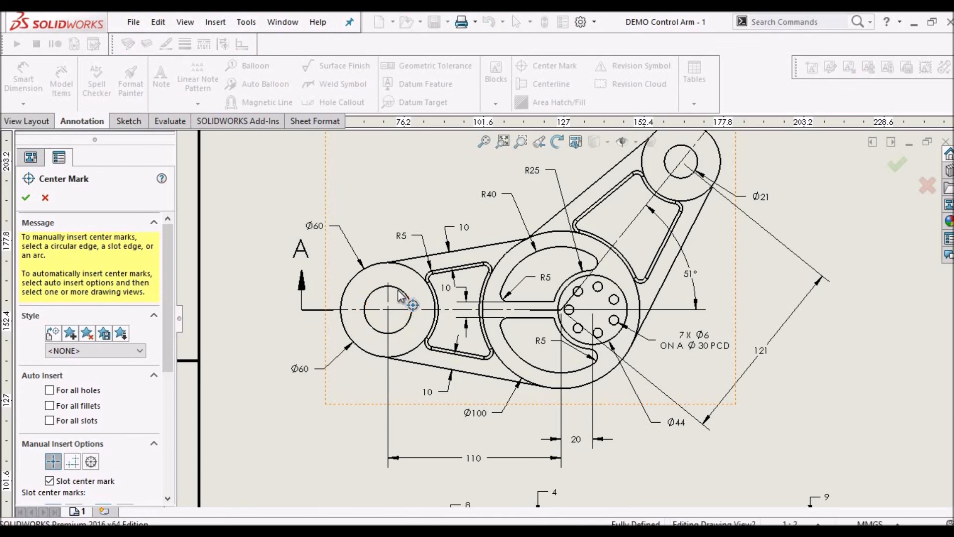
left_click(391, 310)
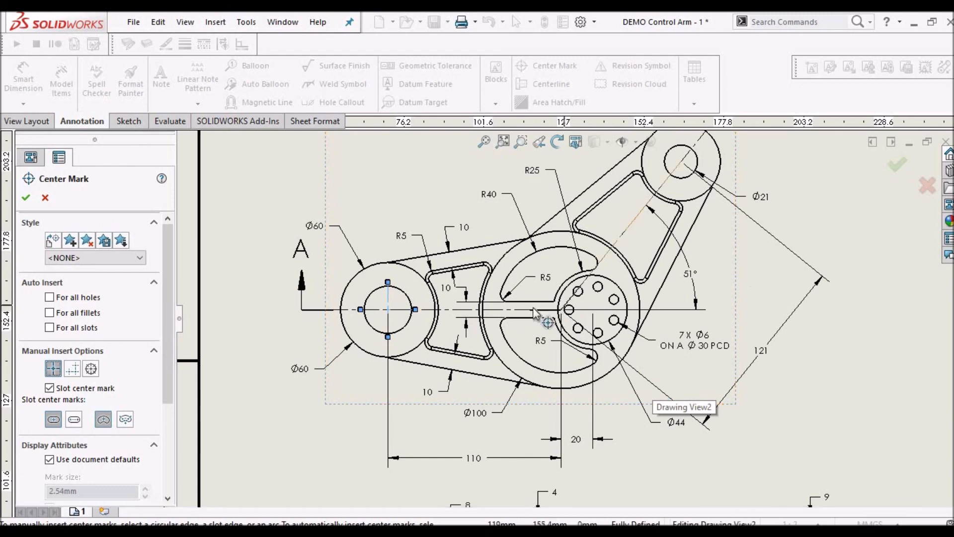
scroll(689, 209, "up", 3)
scroll(626, 261, "down", 3)
scroll(627, 261, "down", 2)
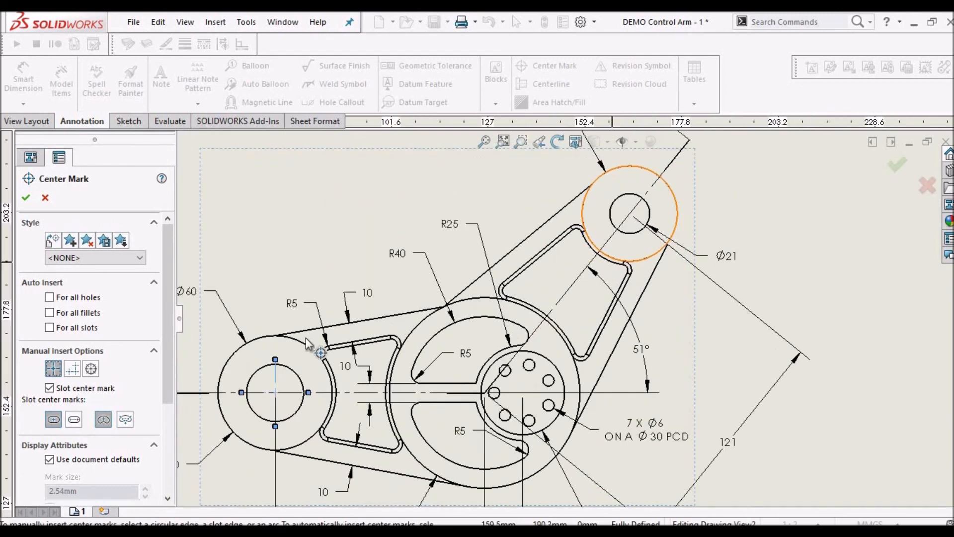
left_click(636, 241)
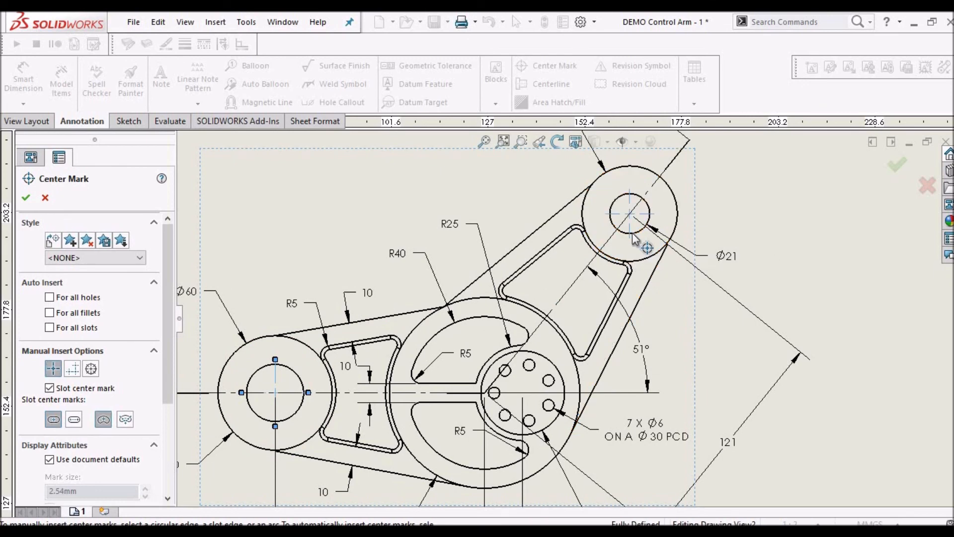
Add center marks to all seven small bolt-circle holes in the top view and finish the Center Mark command.
scroll(493, 382, "down", 4)
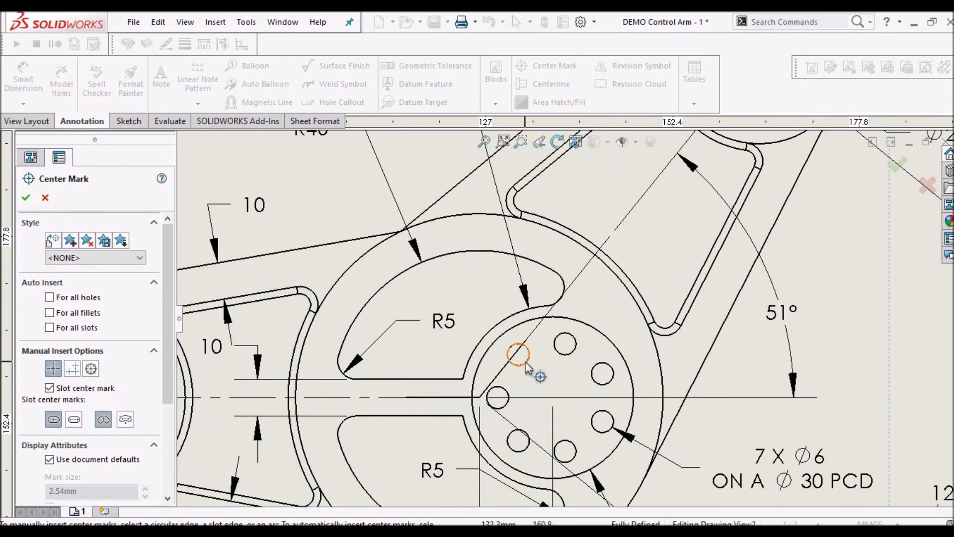
left_click(521, 381)
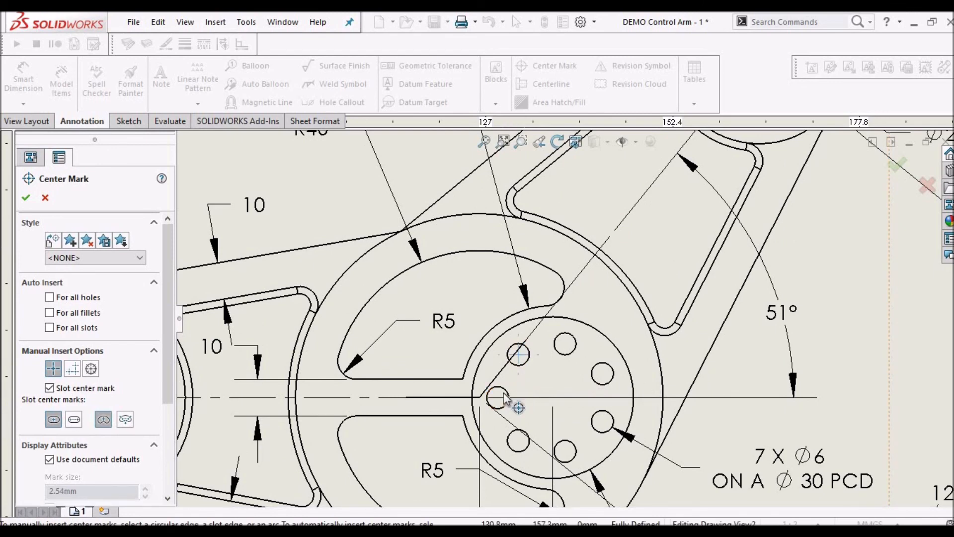
left_click(506, 399)
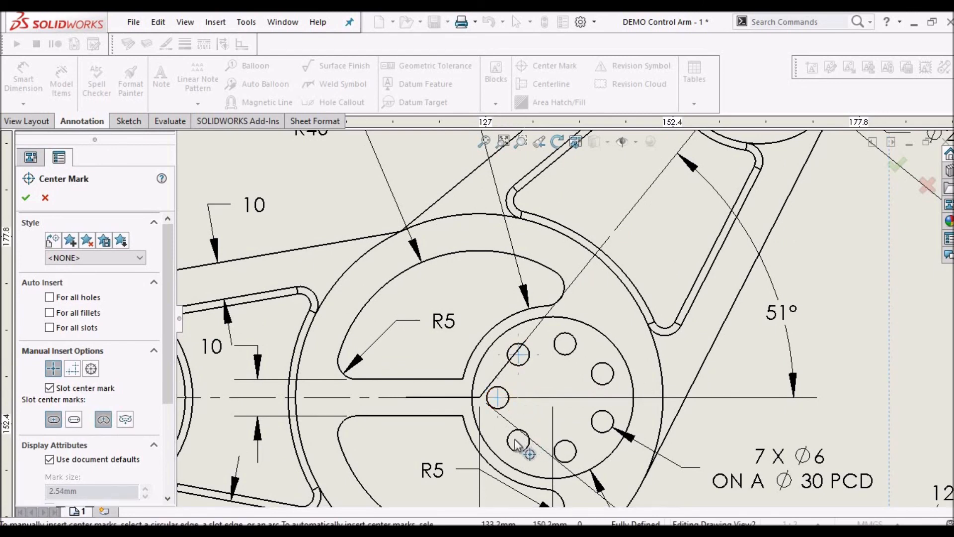
left_click(521, 453)
left_click(572, 456)
left_click(605, 420)
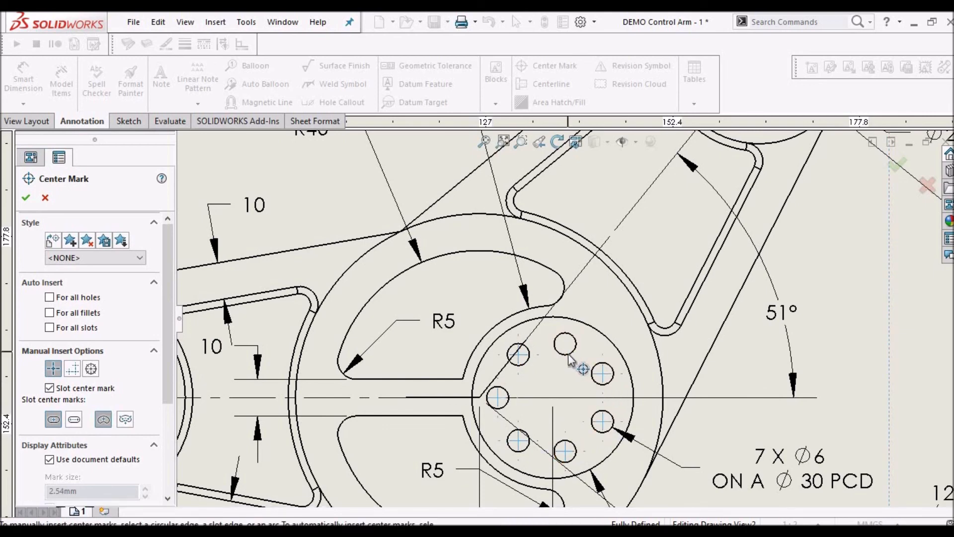
scroll(604, 381, "up", 4)
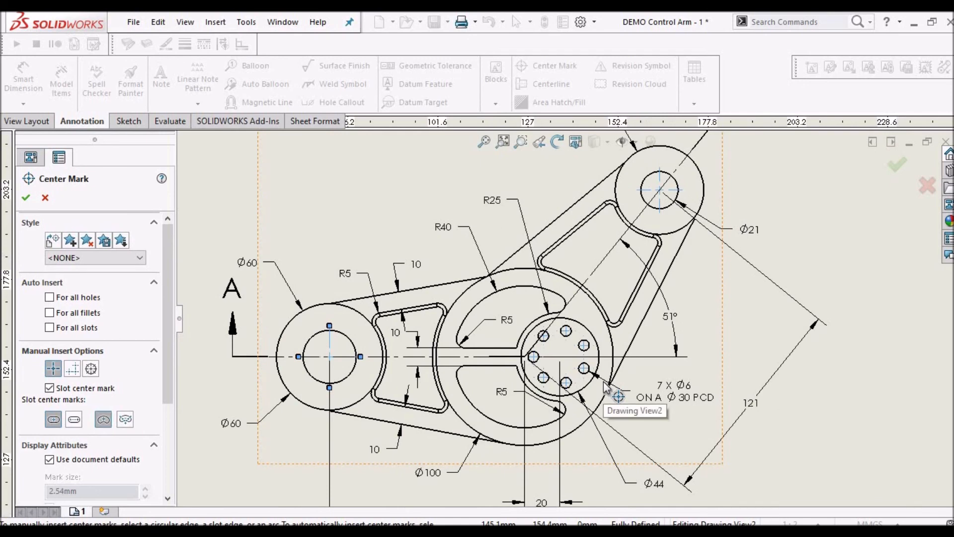
scroll(603, 381, "up", 2)
scroll(604, 381, "up", 2)
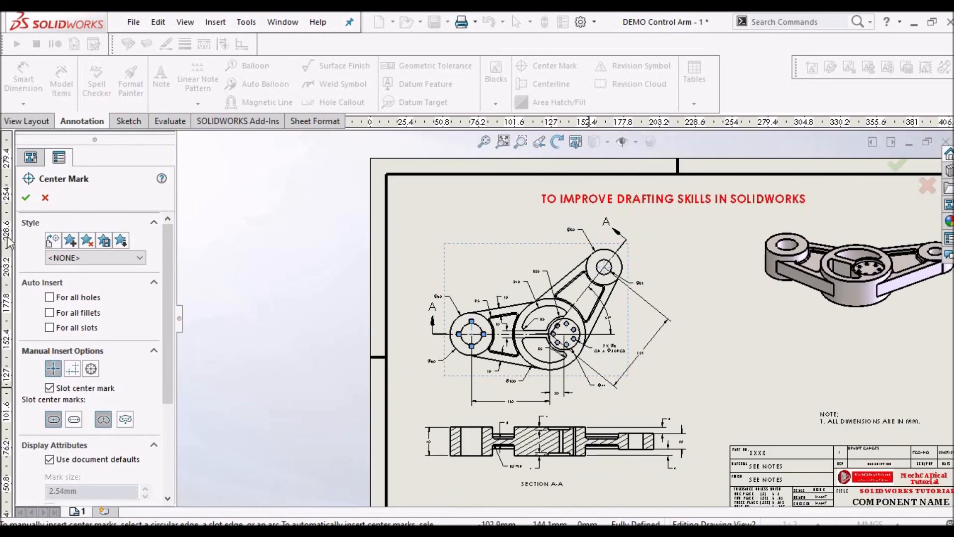
left_click(28, 199)
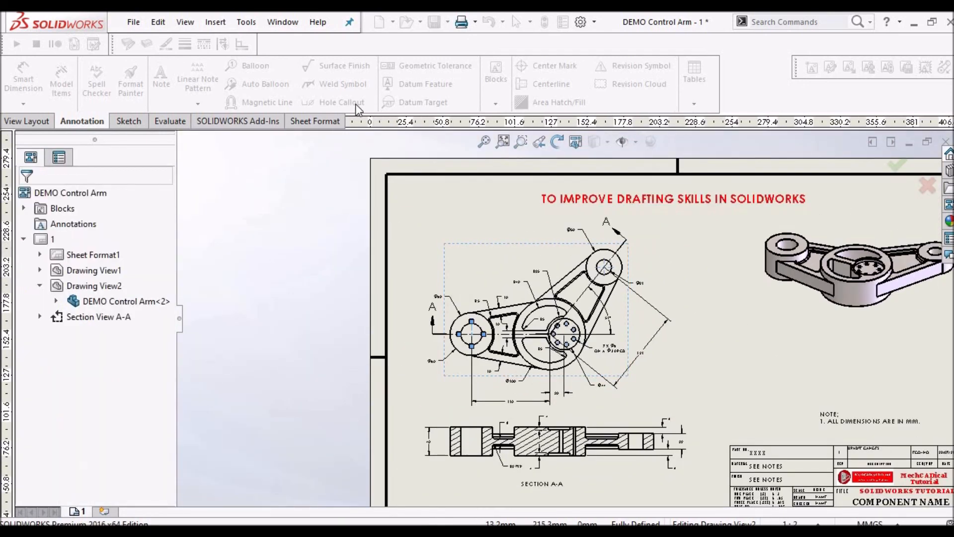
Add a centerline between the two edges of the left boss's bore in section A-A.
left_click(551, 84)
scroll(497, 422, "down", 2)
scroll(499, 419, "down", 2)
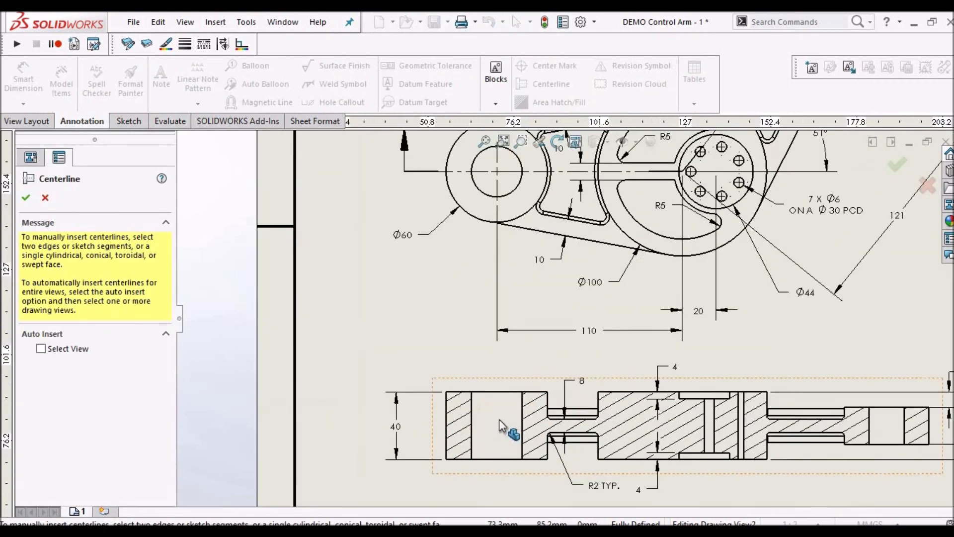
scroll(499, 419, "down", 1)
left_click(471, 423)
scroll(474, 393, "down", 1)
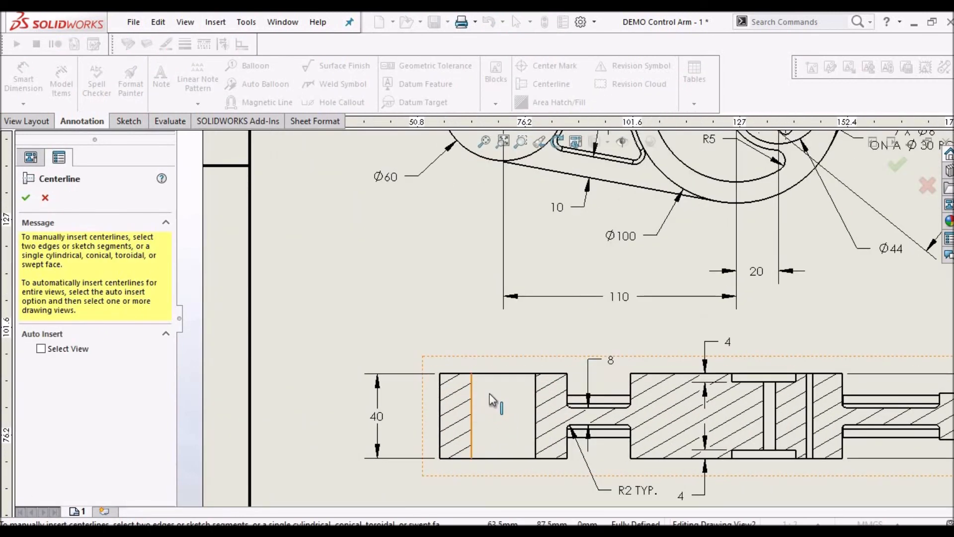
left_click(536, 398)
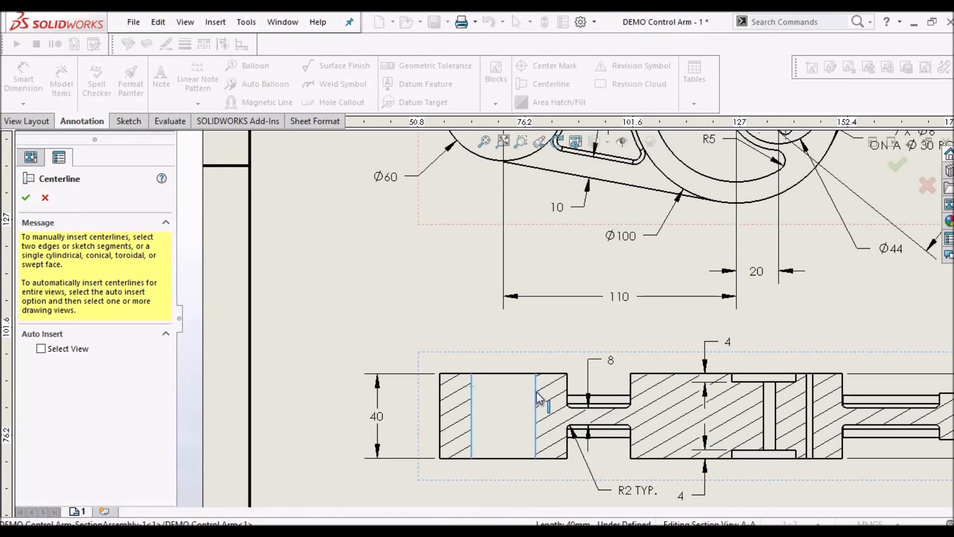
Add centerlines to the central boss's small hole and the right boss's bore in section A-A and finish the Centerline command.
left_click(766, 412)
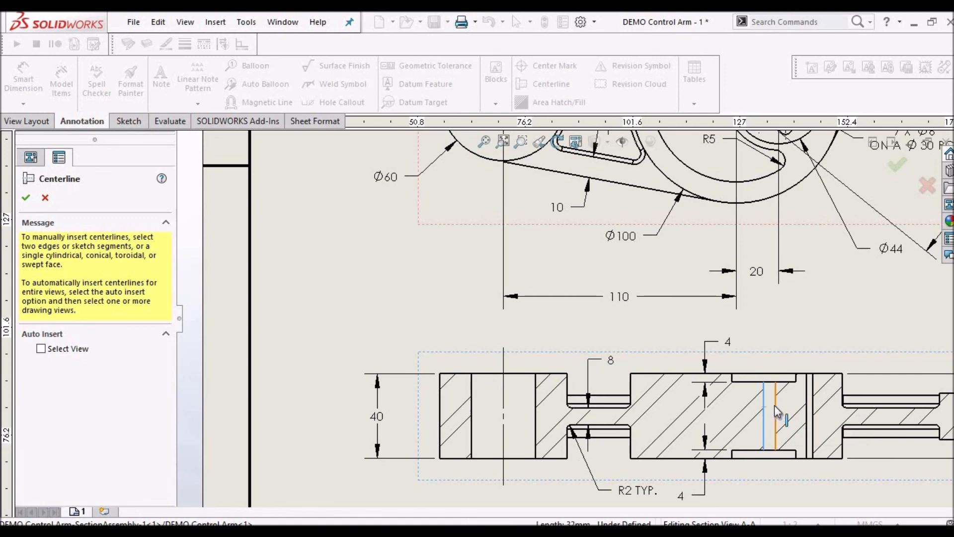
scroll(745, 388, "up", 5)
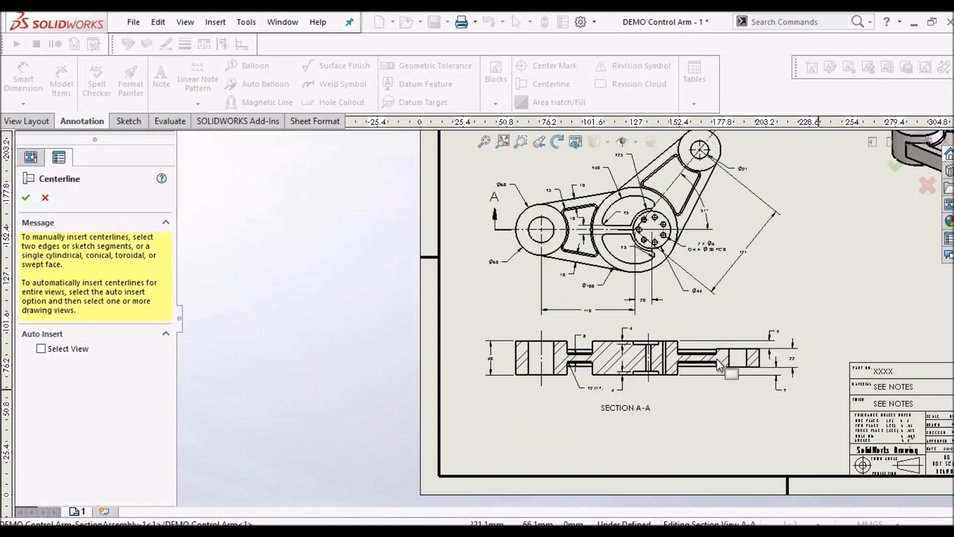
scroll(717, 359, "down", 3)
scroll(688, 357, "down", 2)
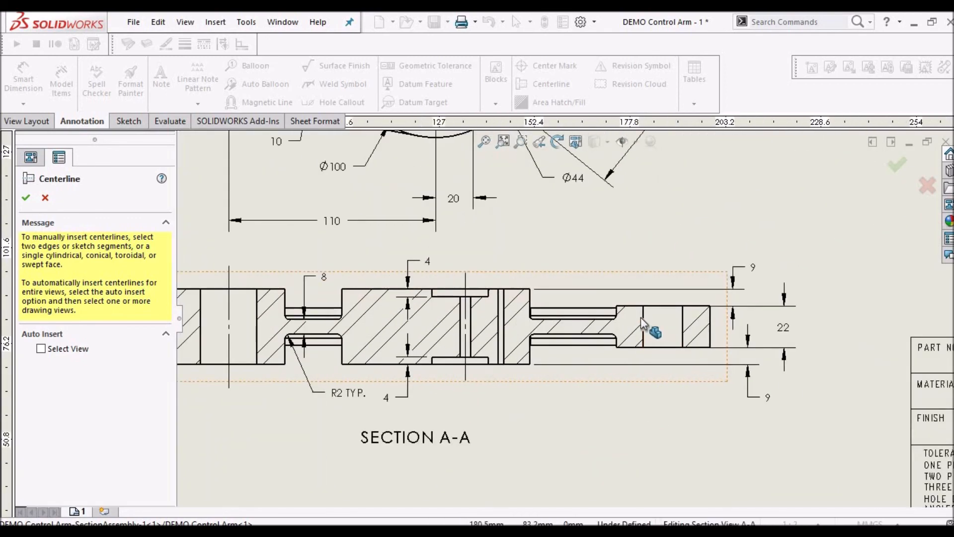
left_click(643, 323)
left_click(683, 323)
left_click(25, 193)
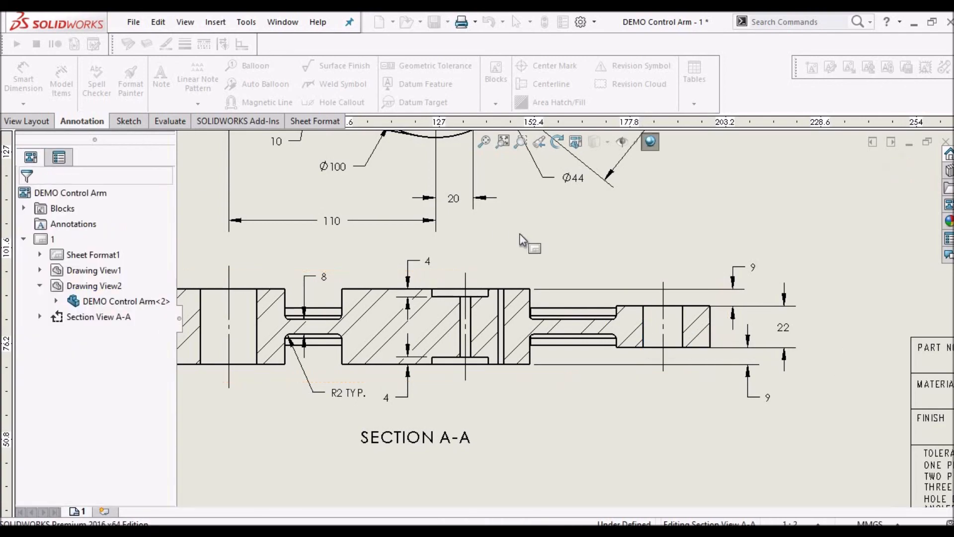
Fit the whole sheet in view and save the drawing.
scroll(520, 233, "up", 5)
left_click(485, 142)
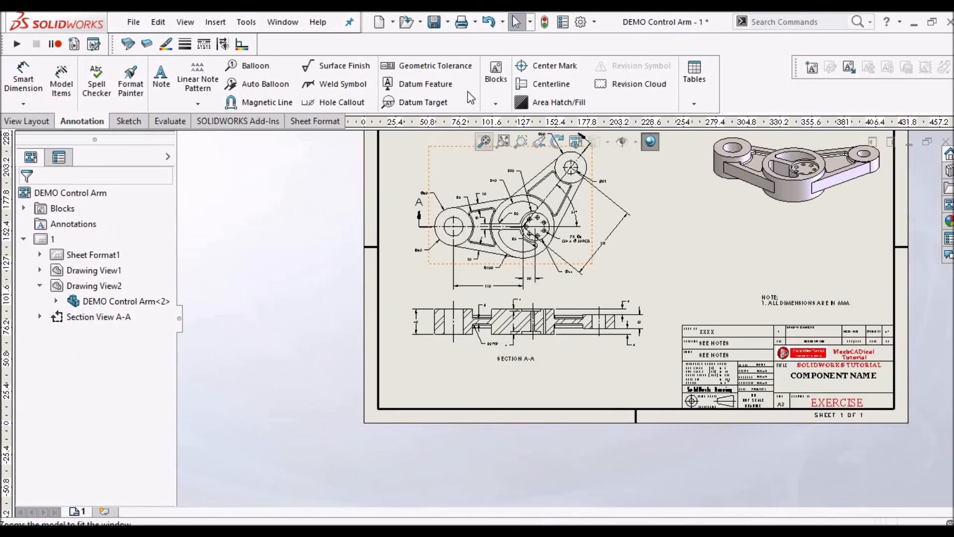
key("ctrl+s")
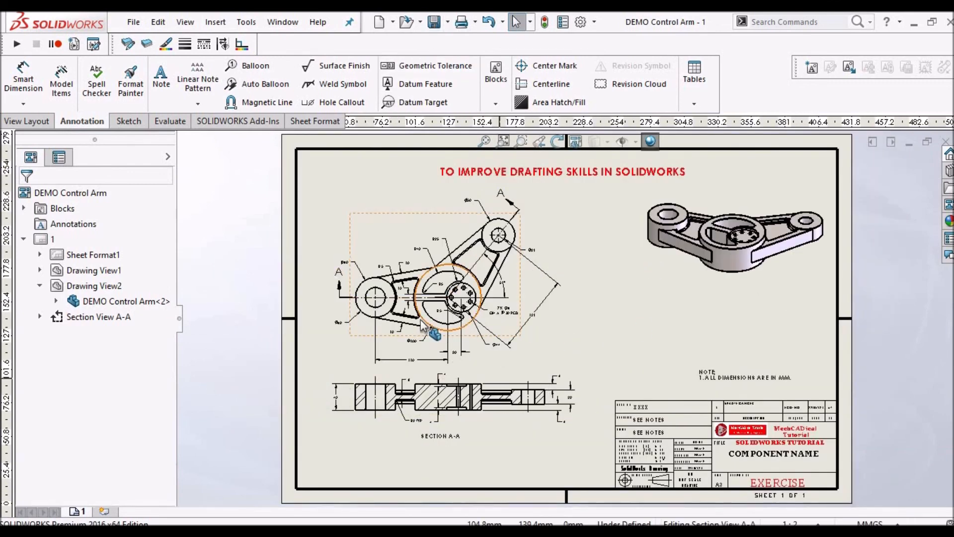
scroll(450, 289, "down", 3)
scroll(630, 266, "up", 4)
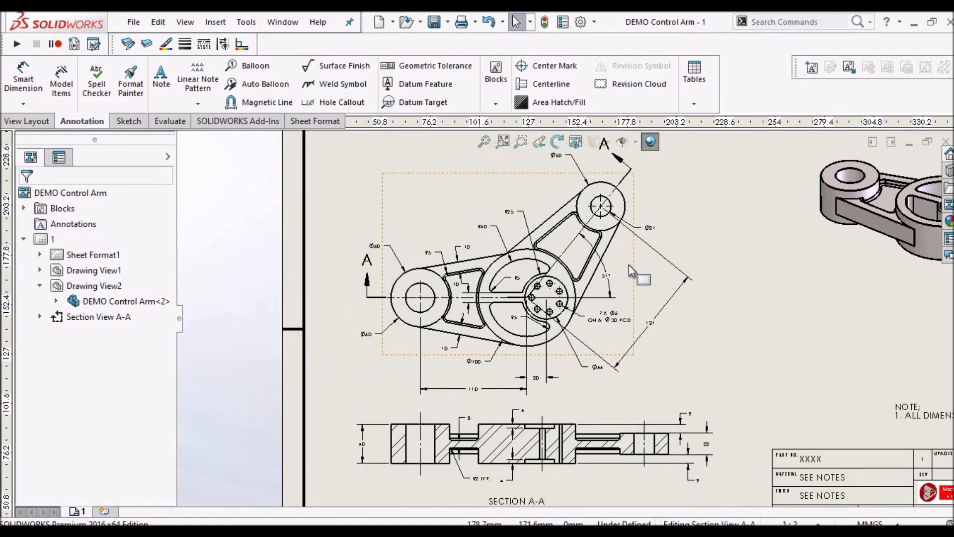
scroll(629, 269, "down", 2)
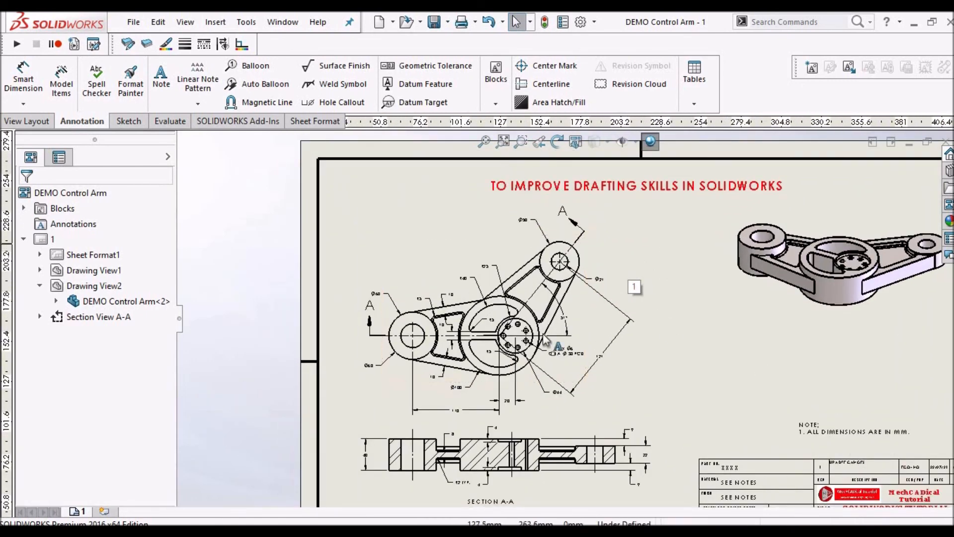
scroll(538, 343, "down", 1)
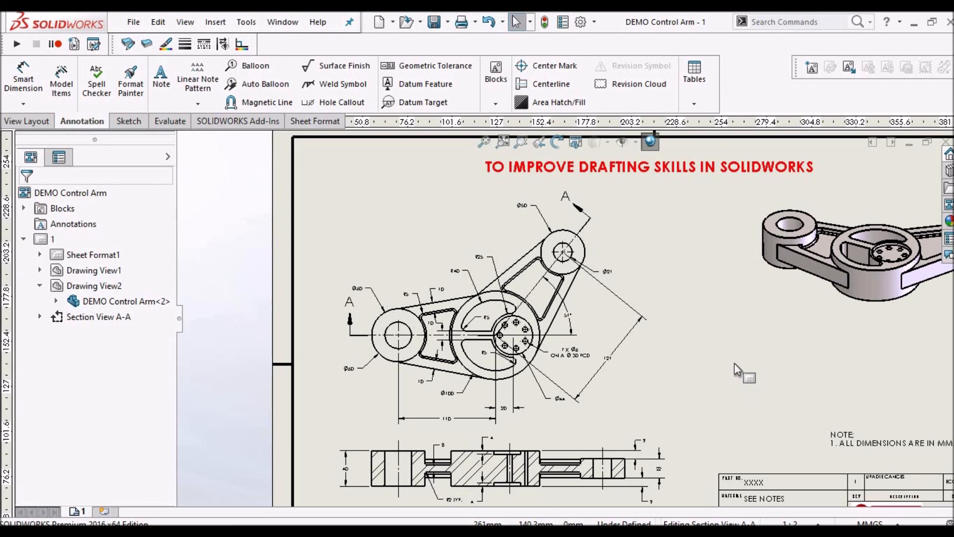
scroll(734, 364, "up", 2)
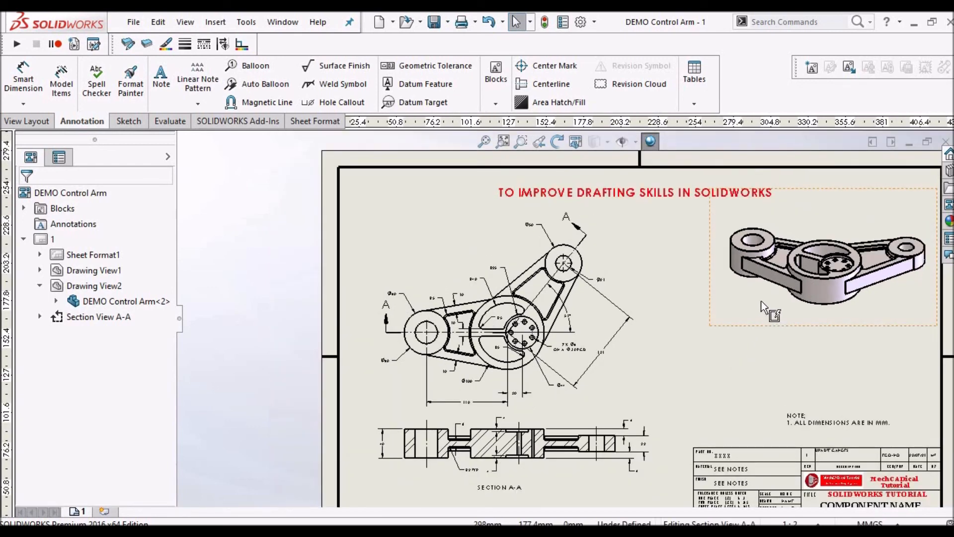
Open the DEMO Control Arm part from the trimetric drawing view and select Sketch1 to examine its dimensions on the model.
left_click(763, 308)
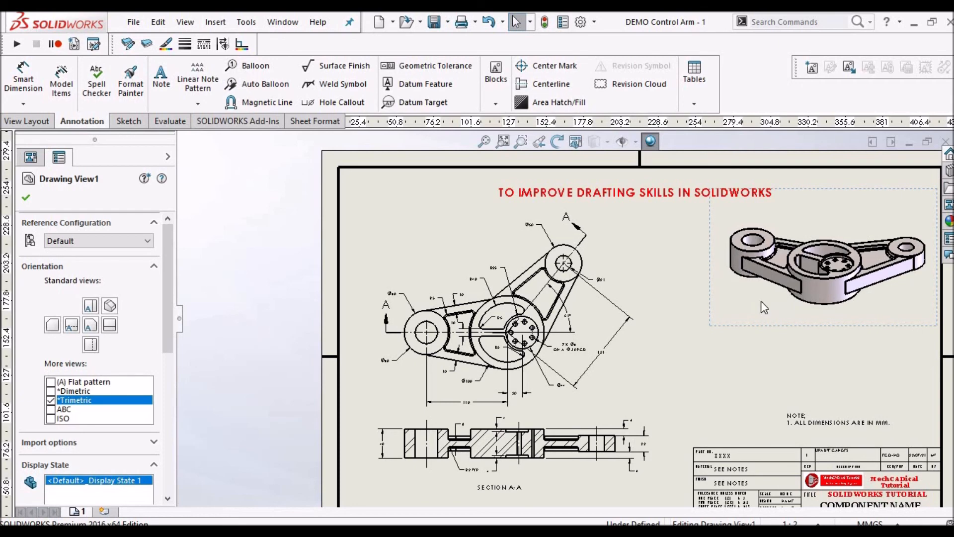
right_click(762, 300)
left_click(521, 330)
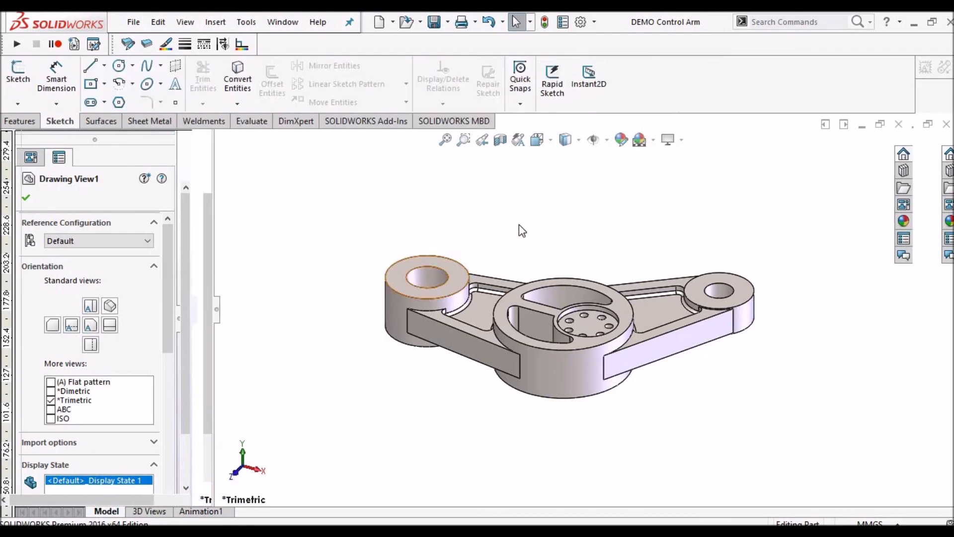
middle_click_drag(554, 205, 535, 255)
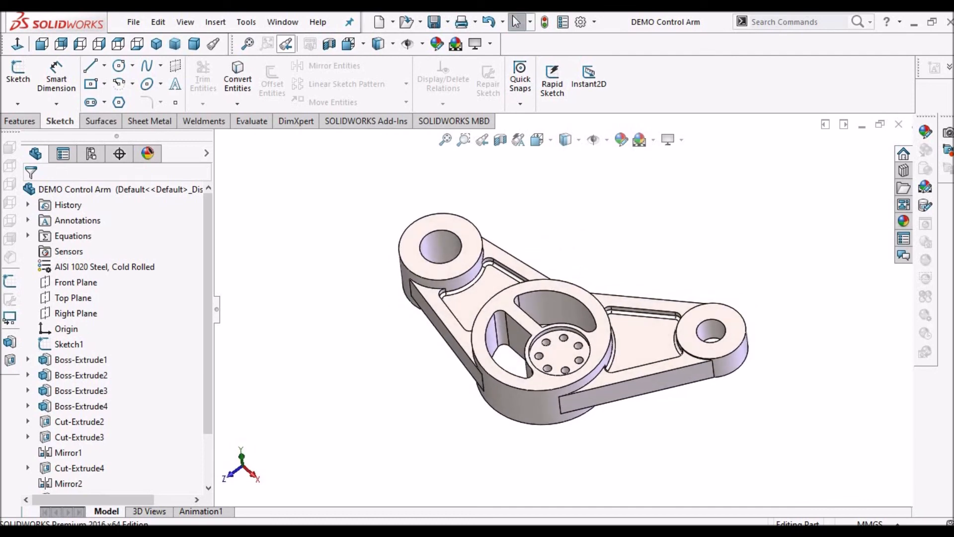
left_click(73, 344)
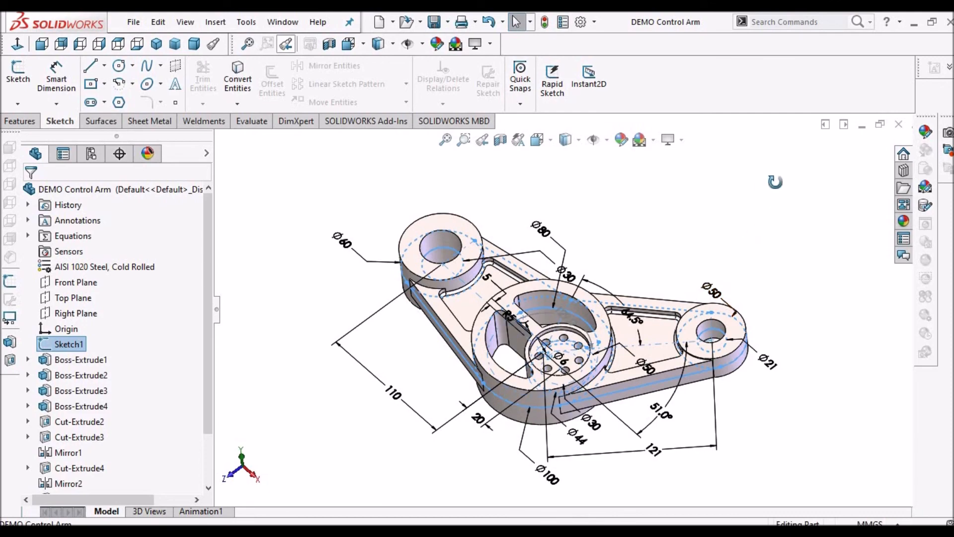
middle_click_drag(776, 188, 763, 428)
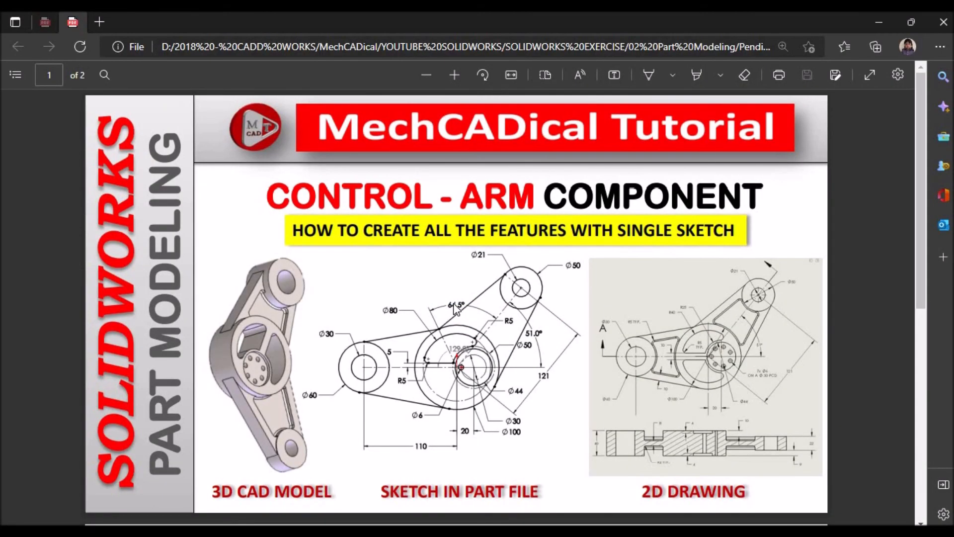